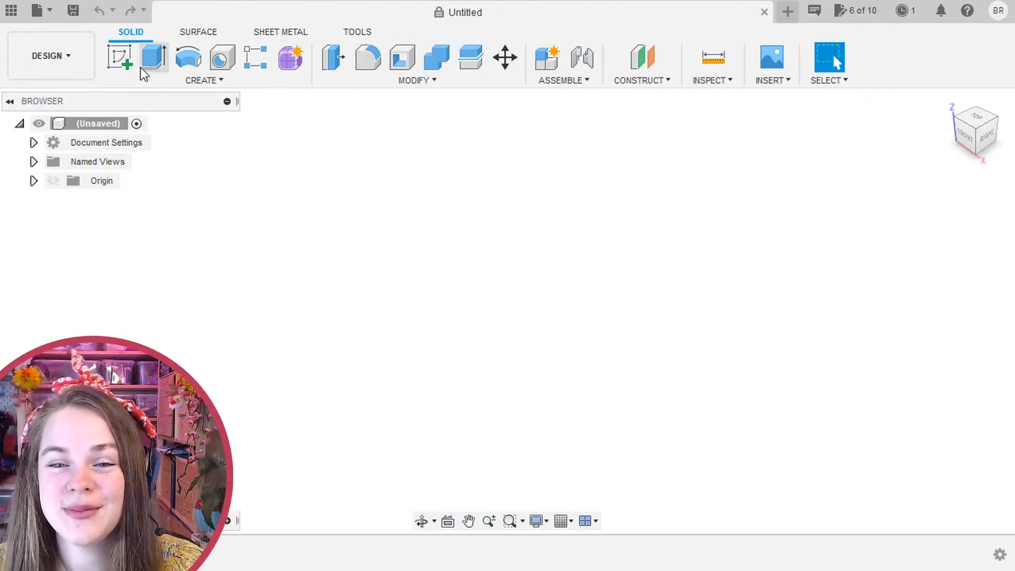
# Start a new sketch on the horizontal XY plane and collapse the sketch palette.
pyautogui.click(128, 62)
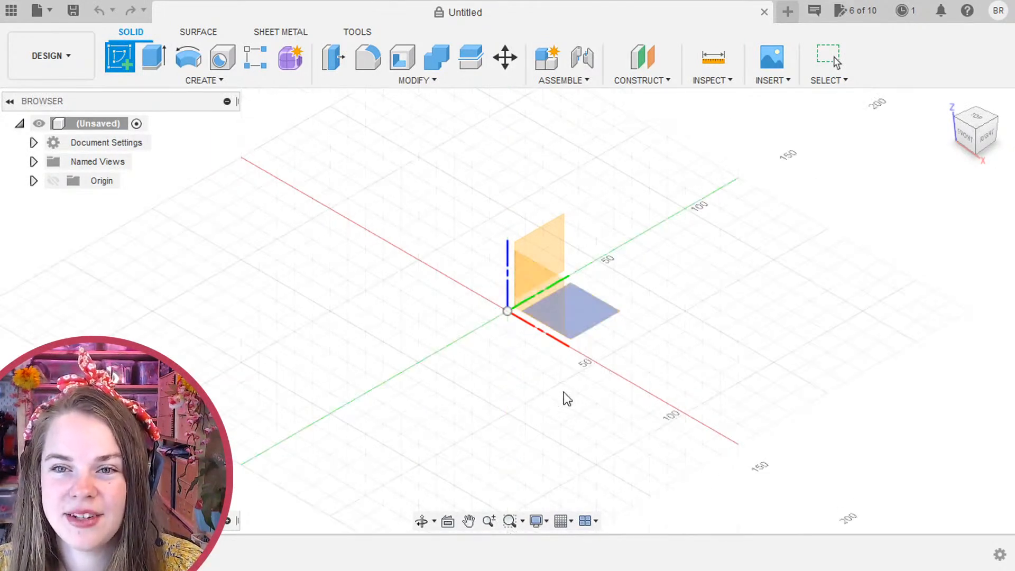
pyautogui.click(584, 318)
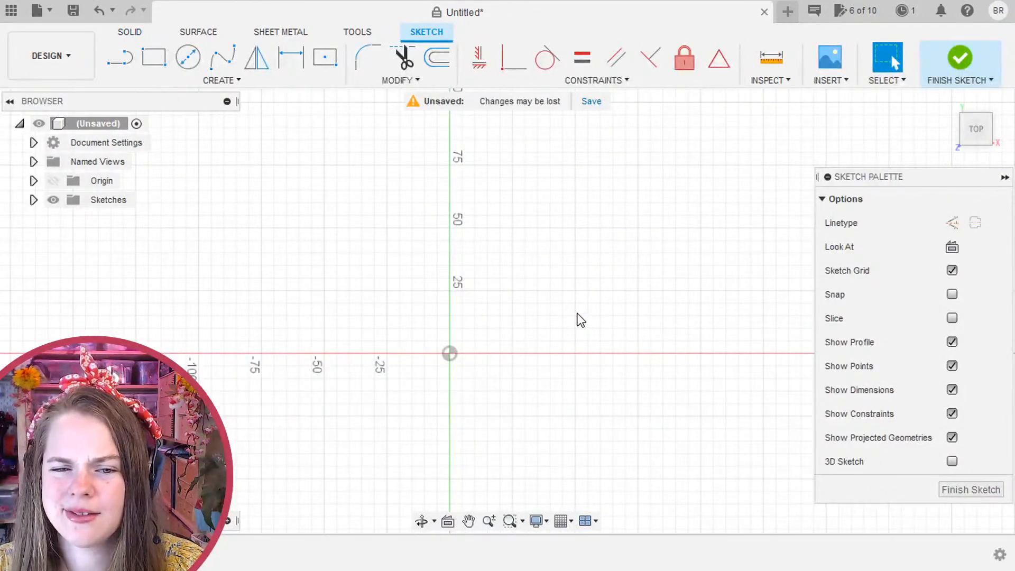
pyautogui.scroll(-1, 587, 280)
pyautogui.moveTo(592, 257); pyautogui.dragTo(620, 170, button='middle')
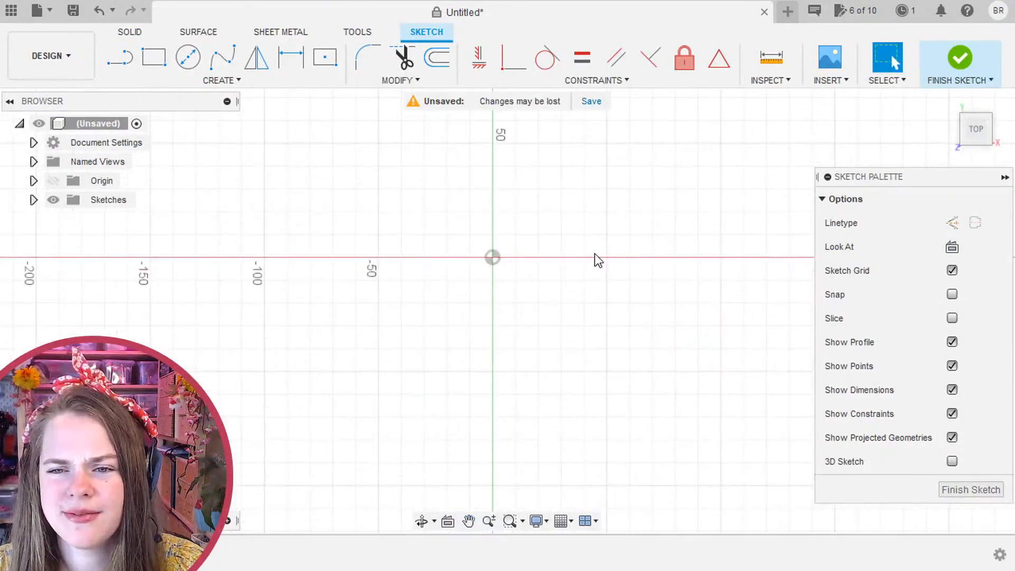
pyautogui.scroll(5, 614, 286)
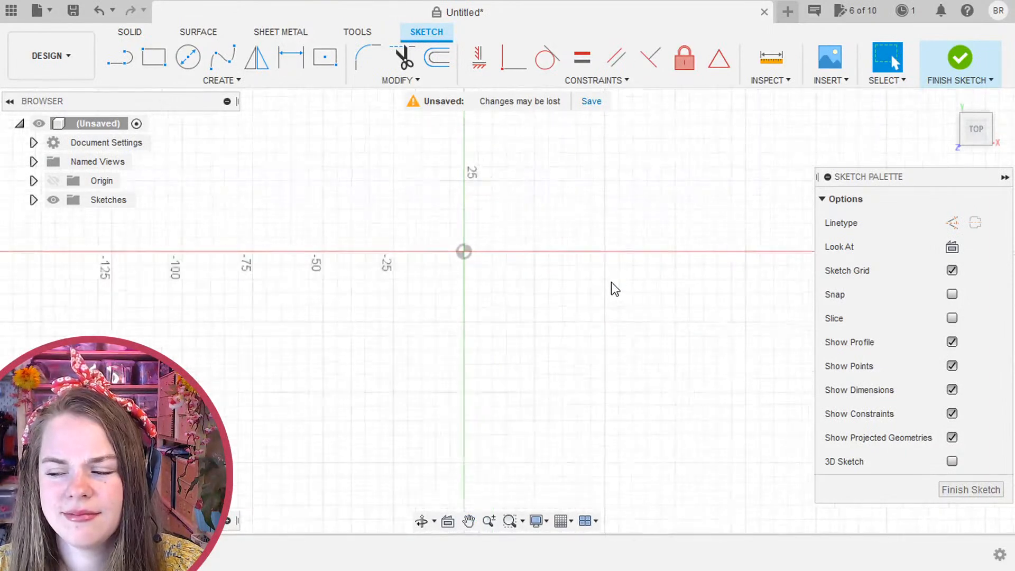
pyautogui.moveTo(449, 273); pyautogui.dragTo(641, 280, button='middle')
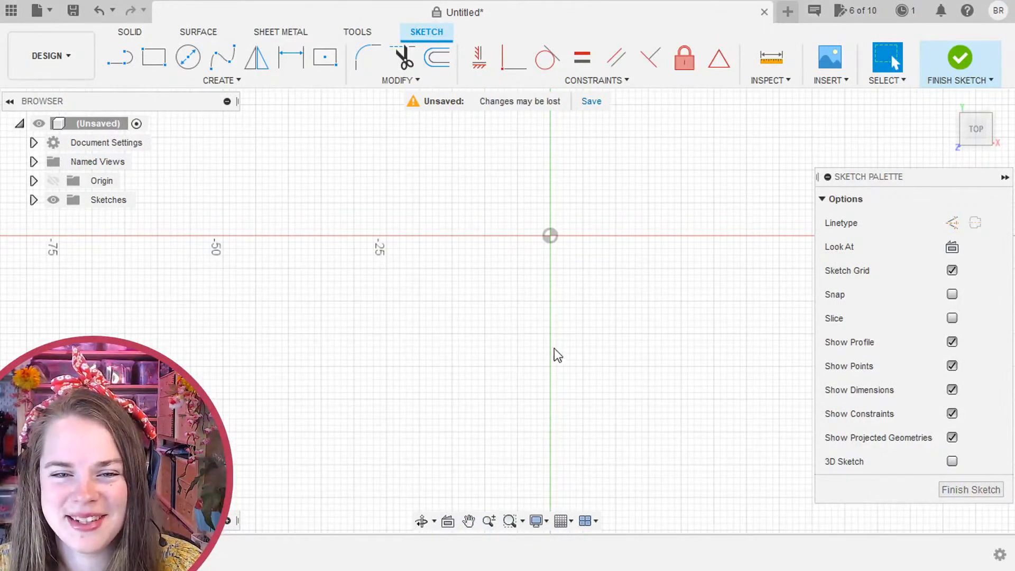
pyautogui.scroll(-1, 598, 340)
pyautogui.scroll(1, 603, 338)
pyautogui.moveTo(593, 330)
pyautogui.mouseDown(button='middle')
pyautogui.moveTo(594, 313)
pyautogui.moveTo(429, 325)
pyautogui.moveTo(454, 347)
pyautogui.moveTo(467, 342)
pyautogui.moveTo(532, 277)
pyautogui.mouseUp(button='middle')
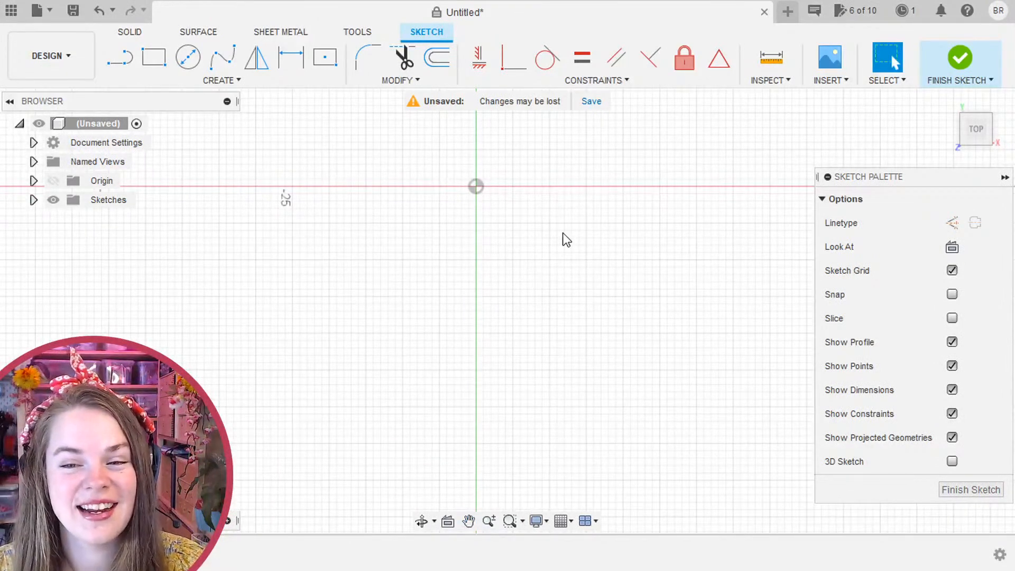
pyautogui.click(1005, 177)
pyautogui.moveTo(460, 272)
pyautogui.mouseDown(button='middle')
pyautogui.moveTo(483, 292)
pyautogui.moveTo(535, 258)
pyautogui.mouseUp(button='middle')
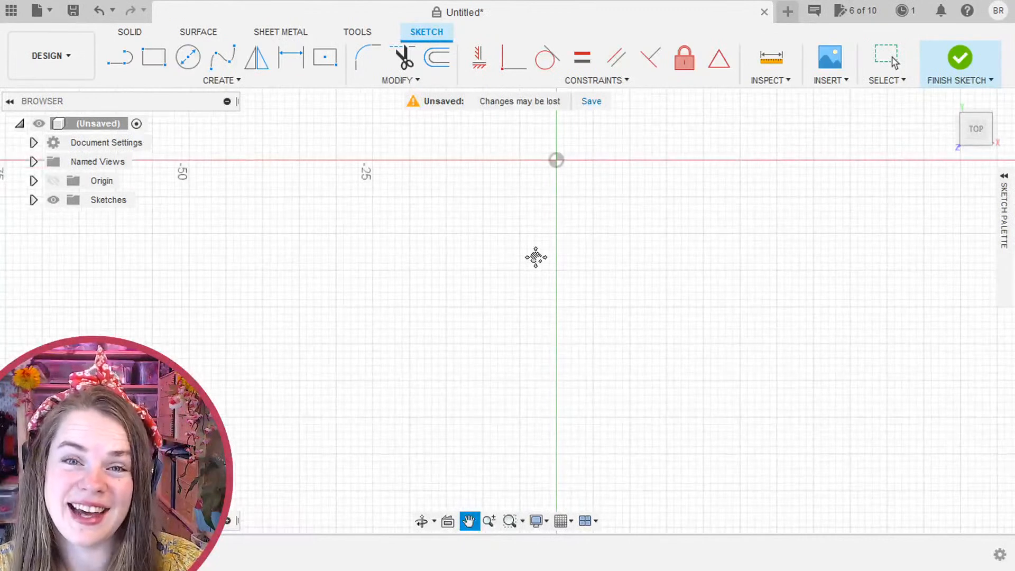
pyautogui.moveTo(536, 258); pyautogui.dragTo(536, 257, button='middle')
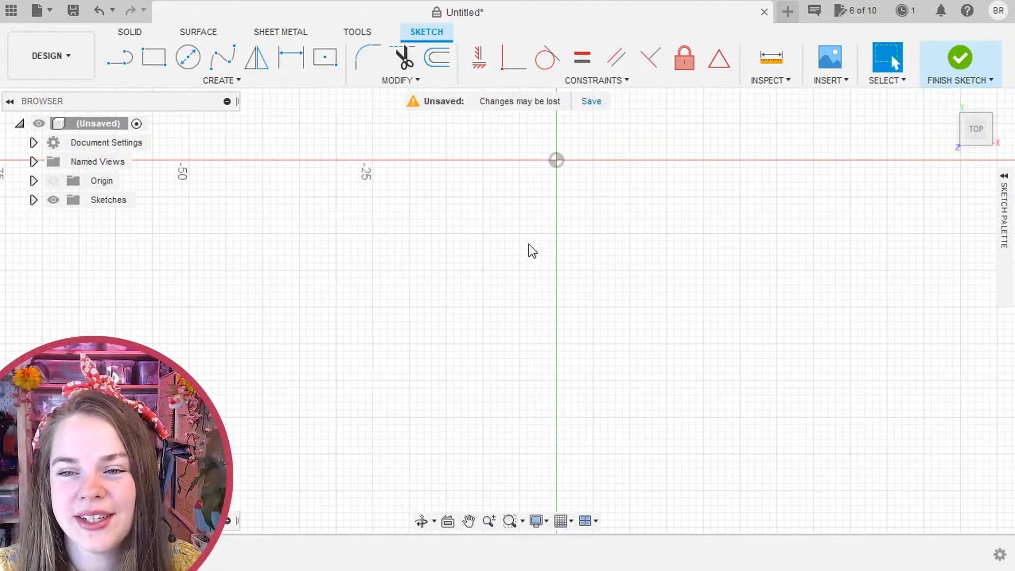
pyautogui.moveTo(642, 165); pyautogui.dragTo(592, 216, button='middle')
pyautogui.scroll(1, 594, 263)
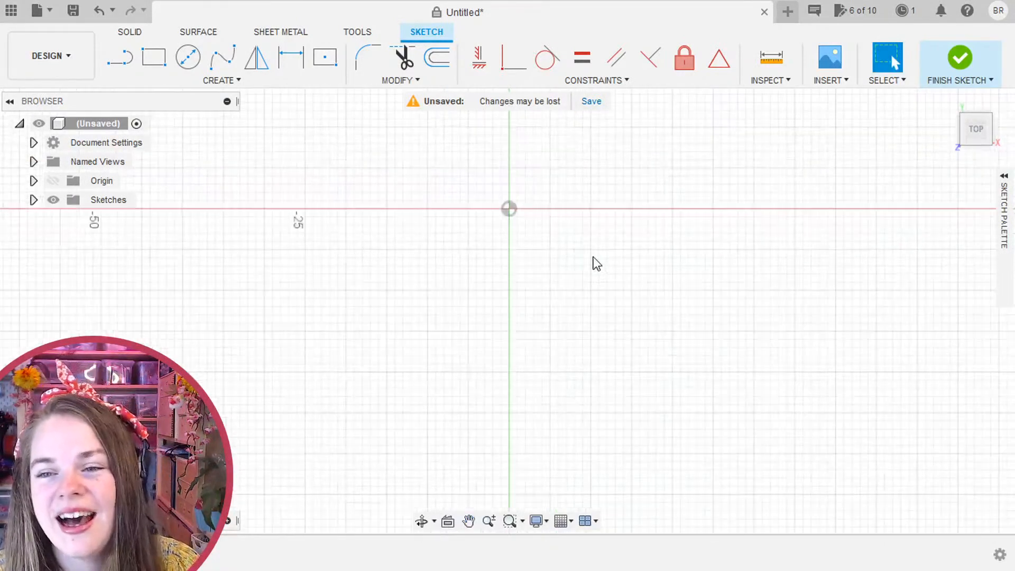
pyautogui.scroll(2, 541, 243)
pyautogui.moveTo(541, 242); pyautogui.dragTo(538, 293, button='middle')
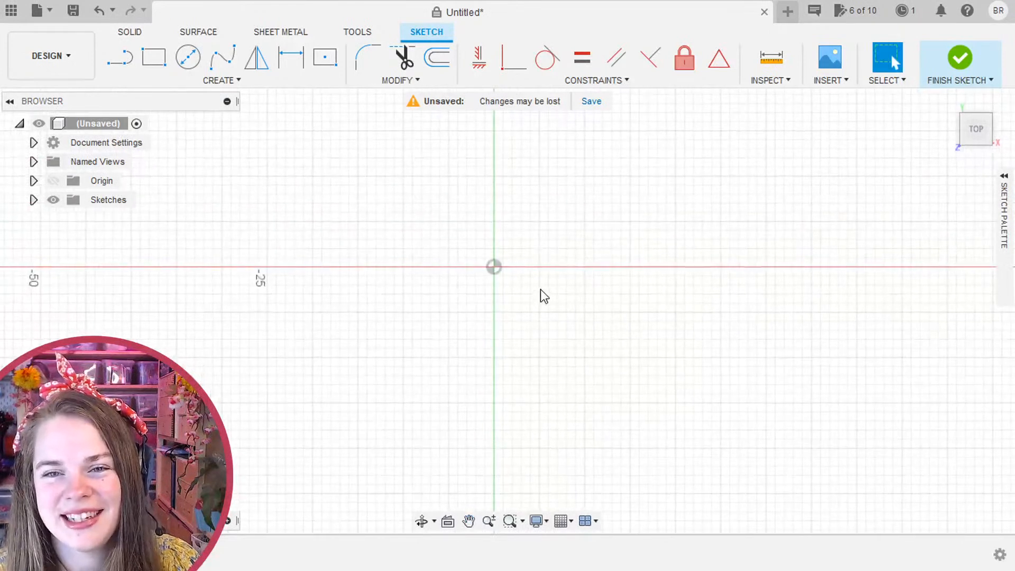
pyautogui.click(121, 57)
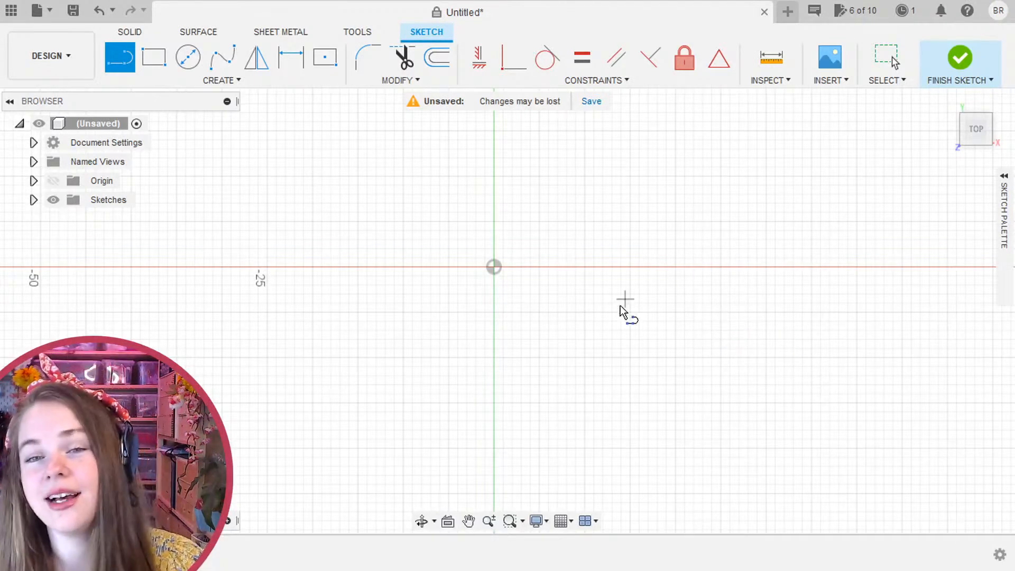
pyautogui.moveTo(614, 284)
pyautogui.mouseDown(button='middle')
pyautogui.moveTo(469, 379)
pyautogui.moveTo(606, 422)
pyautogui.moveTo(686, 245)
pyautogui.mouseUp(button='middle')
pyautogui.scroll(1, 574, 416)
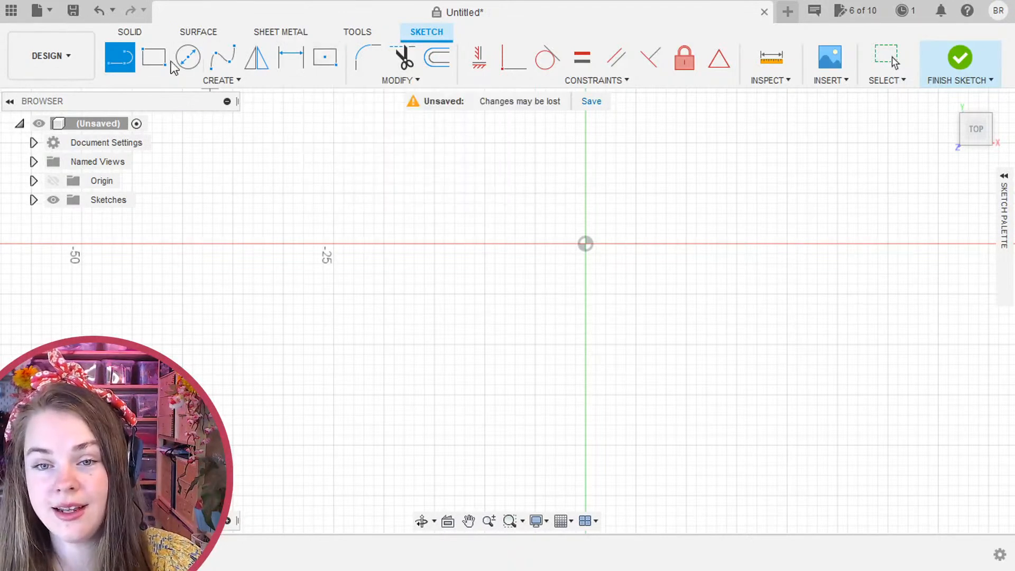
# Sketch a two-point rectangle from the origin, 0.8 mm wide and extending 40 mm down along the vertical axis.
pyautogui.click(155, 57)
pyautogui.click(585, 244)
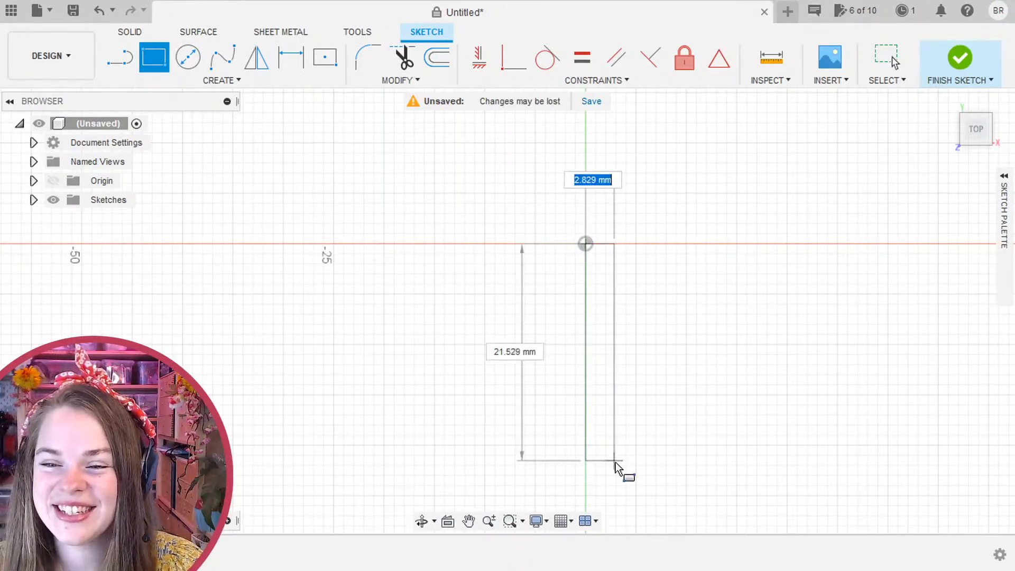
pyautogui.write('0.8')
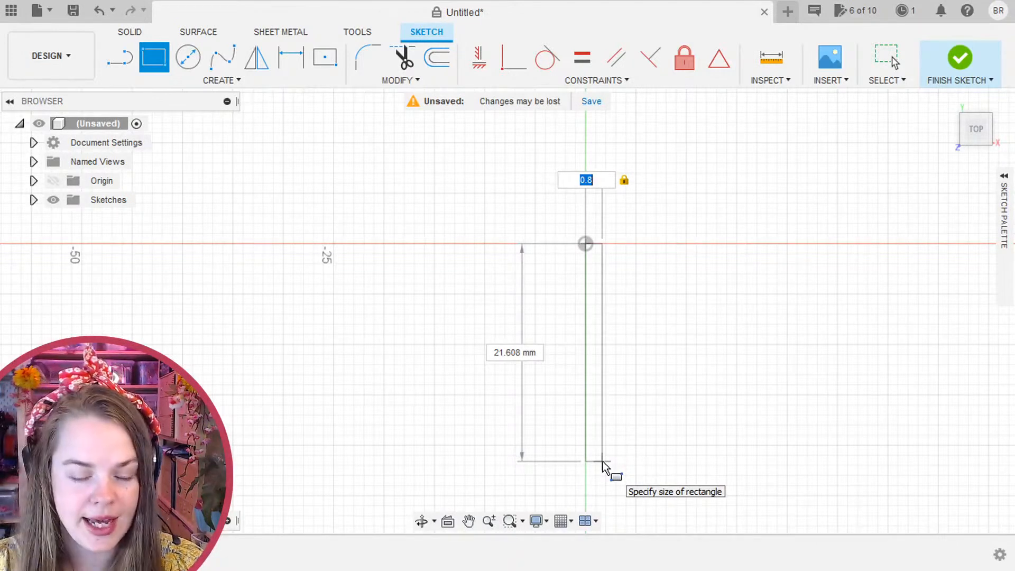
pyautogui.press('Tab')
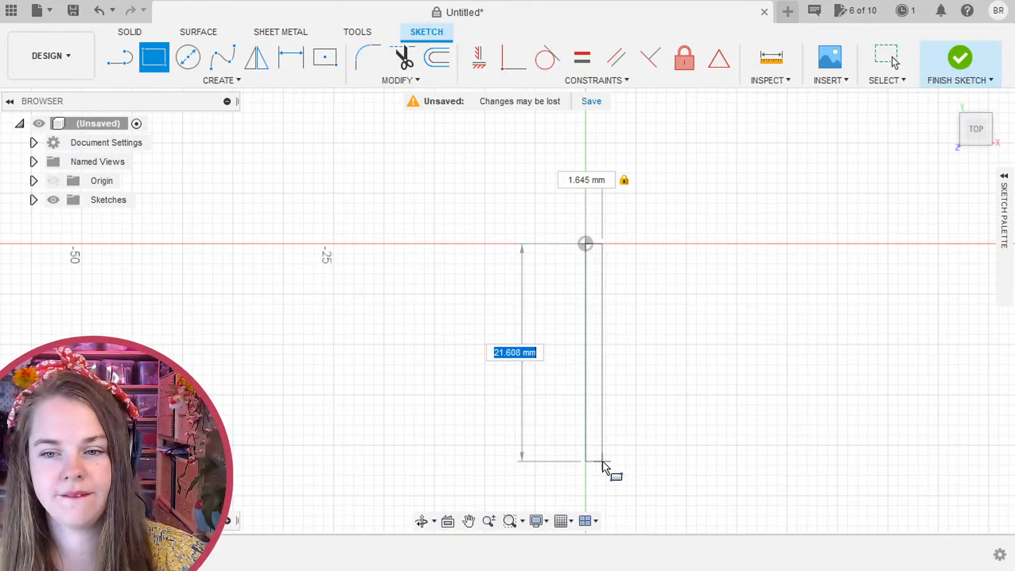
pyautogui.write('40')
pyautogui.press('Return')
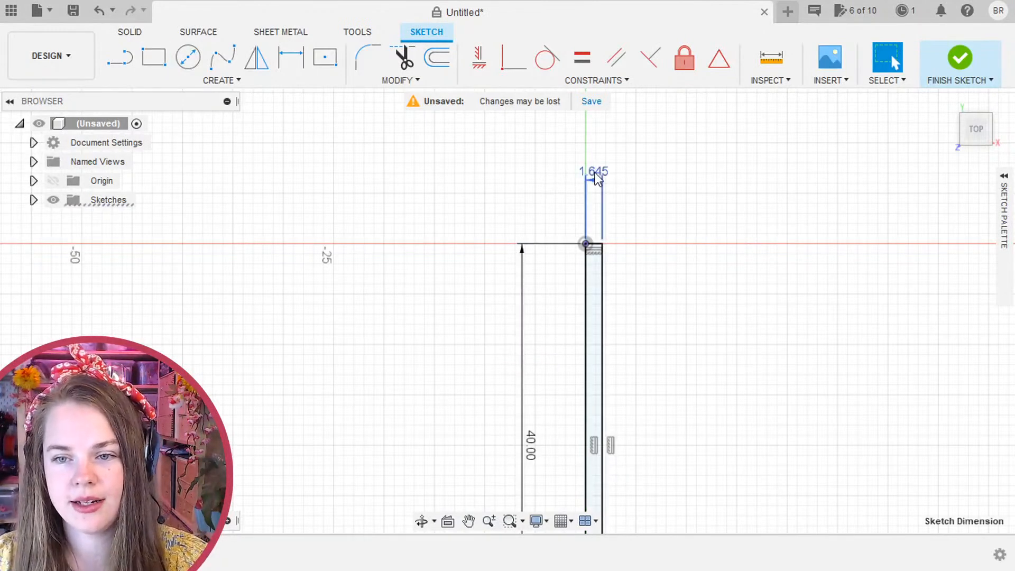
pyautogui.doubleClick(593, 171)
pyautogui.write('0.8')
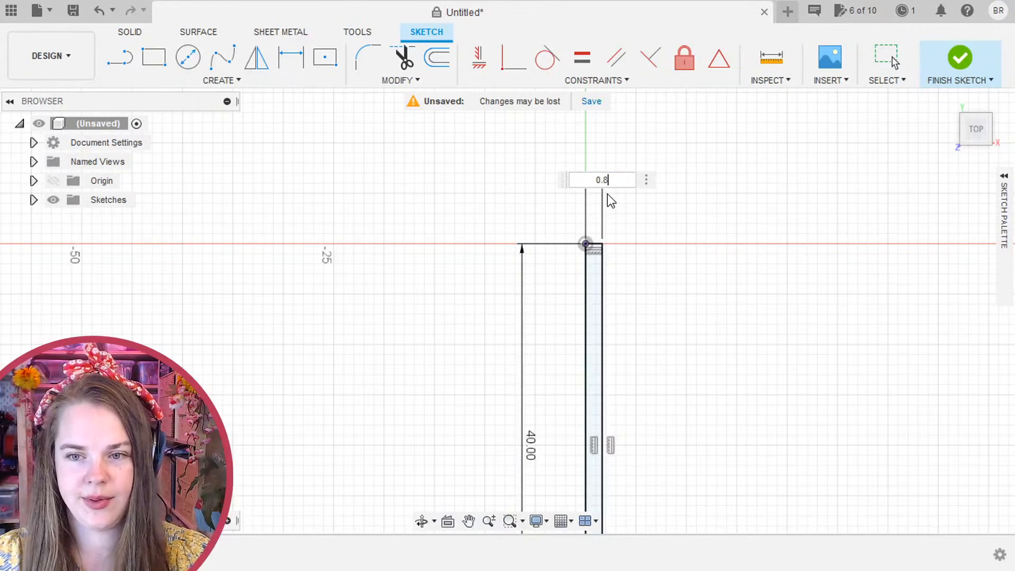
pyautogui.press('Return')
# Reposition the 40 mm length dimension closer to the rectangle, with its label near the upper end.
pyautogui.moveTo(687, 346)
pyautogui.mouseDown(button='middle')
pyautogui.moveTo(714, 258)
pyautogui.moveTo(718, 199)
pyautogui.mouseUp(button='middle')
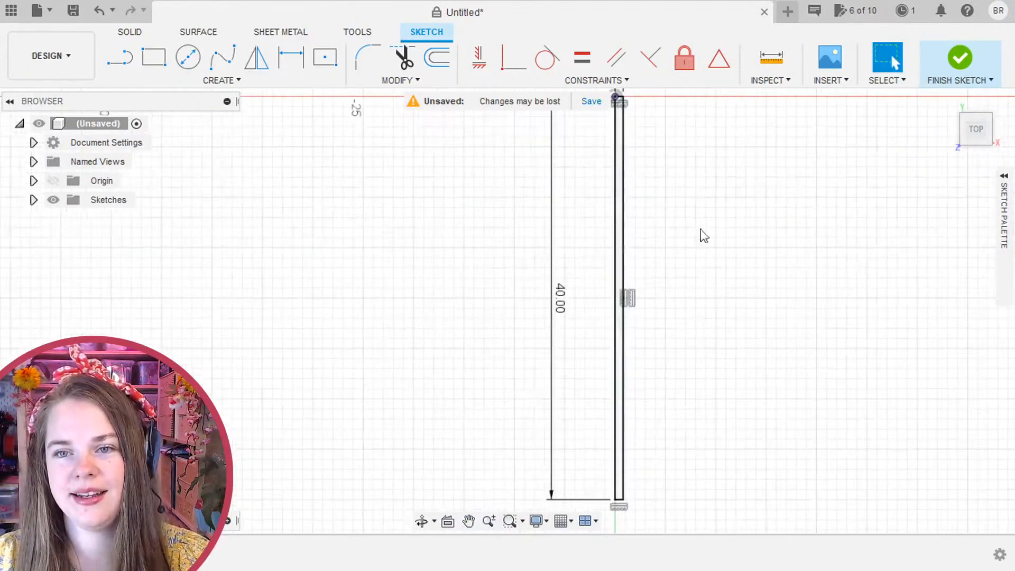
pyautogui.scroll(1, 695, 231)
pyautogui.scroll(-2, 695, 231)
pyautogui.scroll(-1, 684, 240)
pyautogui.moveTo(684, 240); pyautogui.dragTo(573, 252, button='middle')
pyautogui.moveTo(493, 243); pyautogui.dragTo(517, 232)
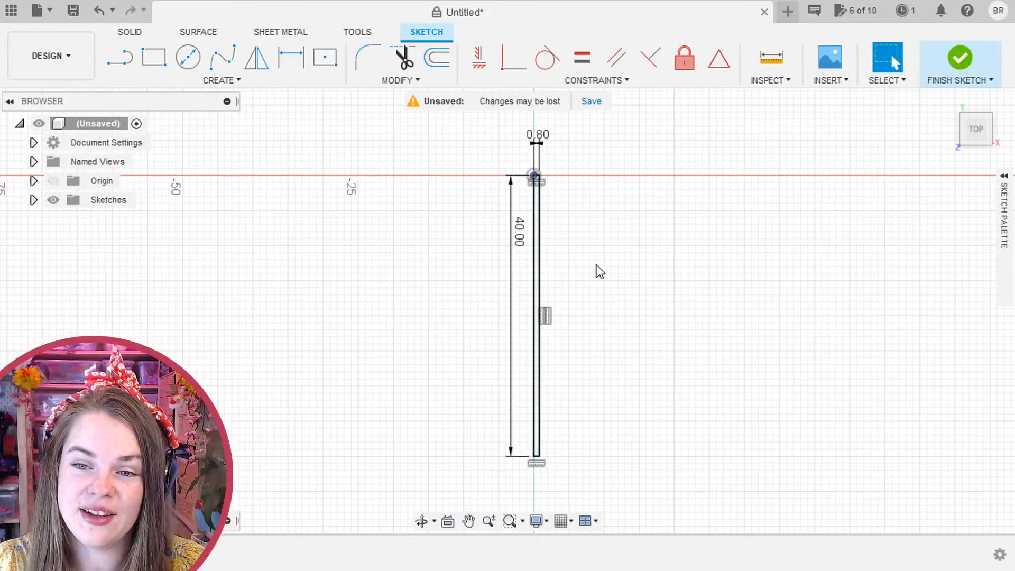
# Create a one-direction rectangular pattern of the rectangle's four sides along the horizontal axis with quantity 2 and distance 1inch/10.
pyautogui.scroll(2, 587, 275)
pyautogui.moveTo(585, 277)
pyautogui.mouseDown(button='middle')
pyautogui.moveTo(576, 274)
pyautogui.moveTo(707, 272)
pyautogui.moveTo(668, 275)
pyautogui.mouseUp(button='middle')
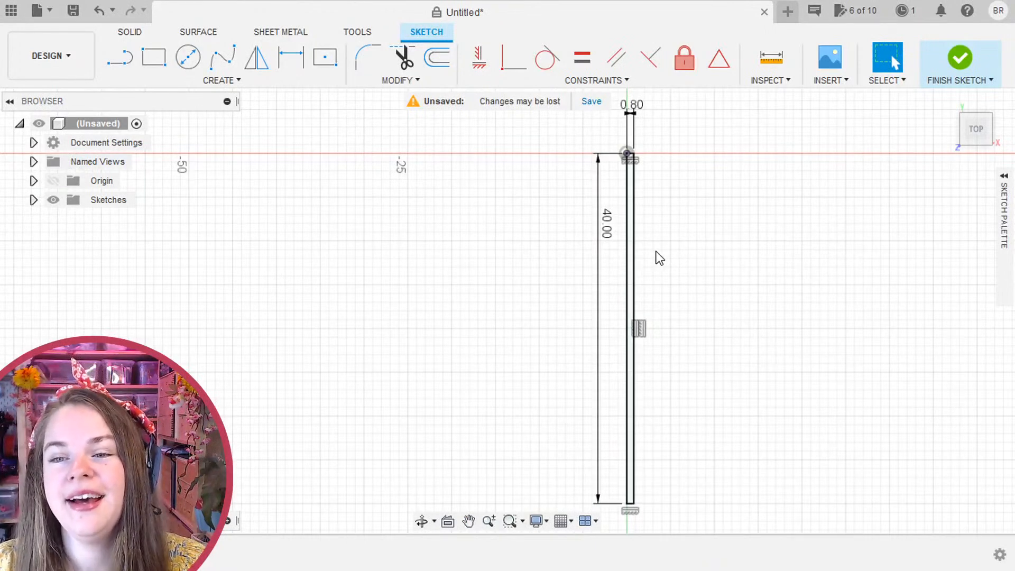
pyautogui.moveTo(665, 263)
pyautogui.mouseDown(button='middle')
pyautogui.moveTo(619, 227)
pyautogui.moveTo(460, 228)
pyautogui.moveTo(445, 253)
pyautogui.mouseUp(button='middle')
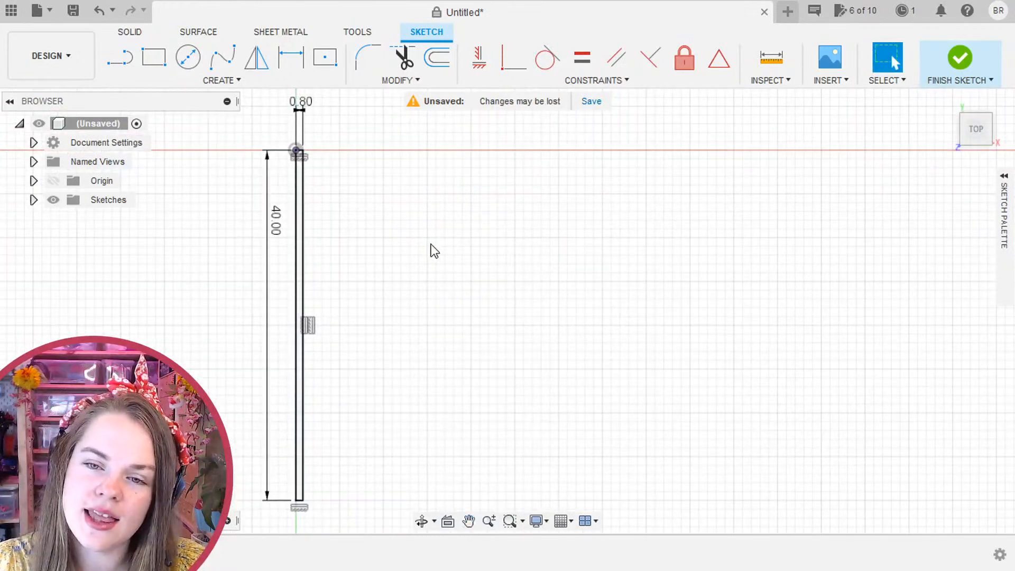
pyautogui.click(304, 221)
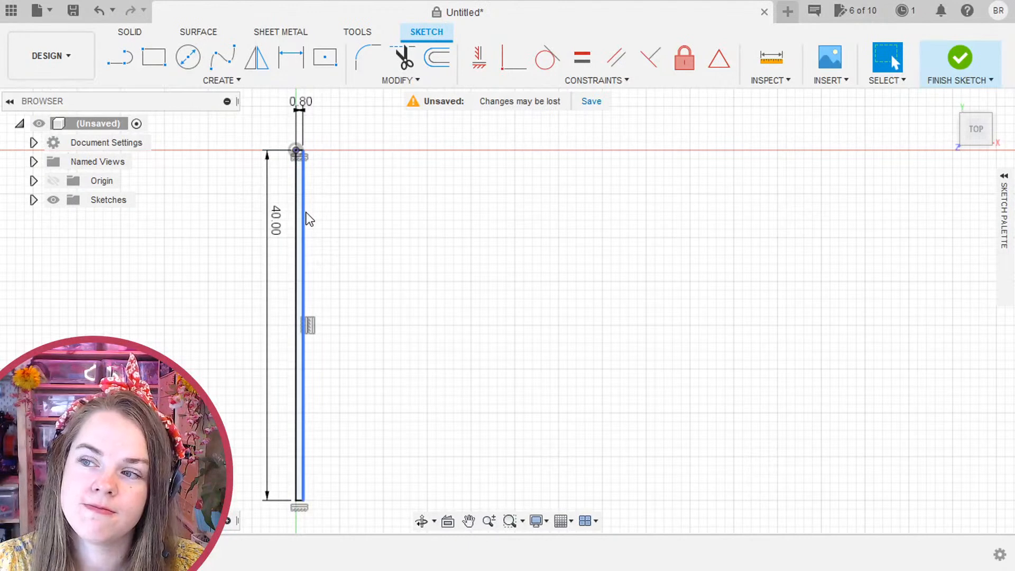
pyautogui.keyDown('shift'); pyautogui.click(298, 217); pyautogui.keyUp('shift')
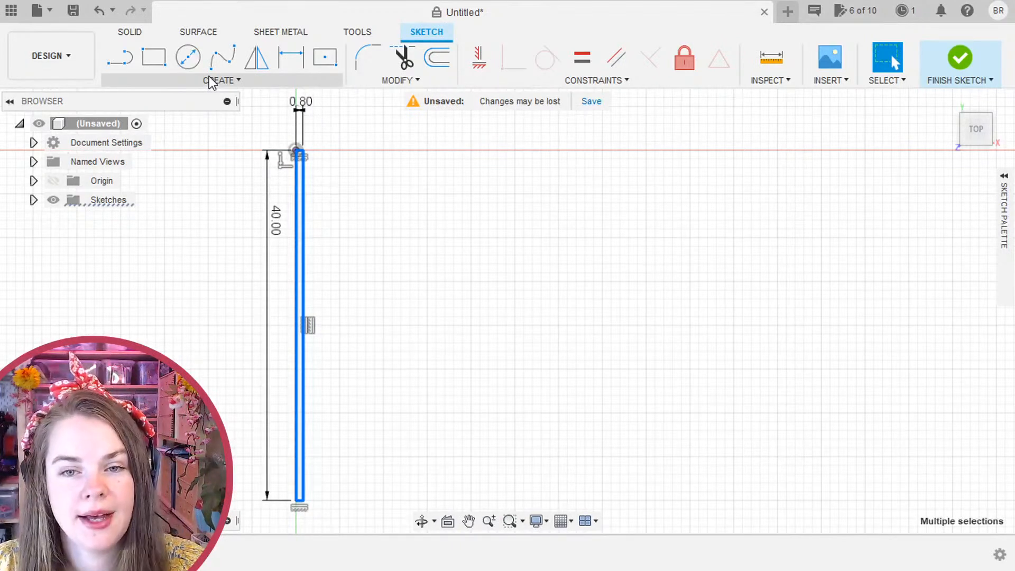
pyautogui.click(154, 68)
pyautogui.click(222, 80)
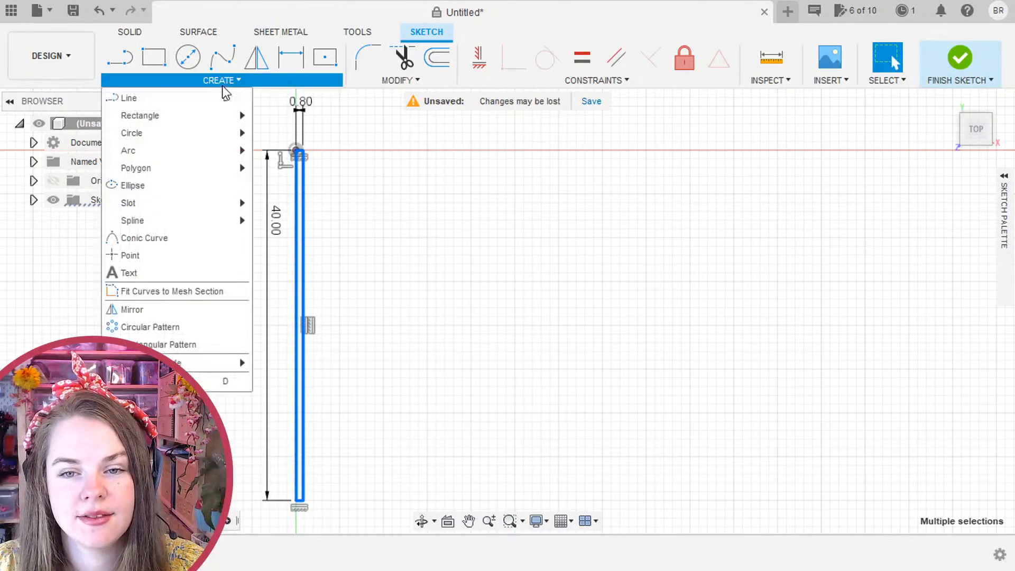
pyautogui.click(181, 350)
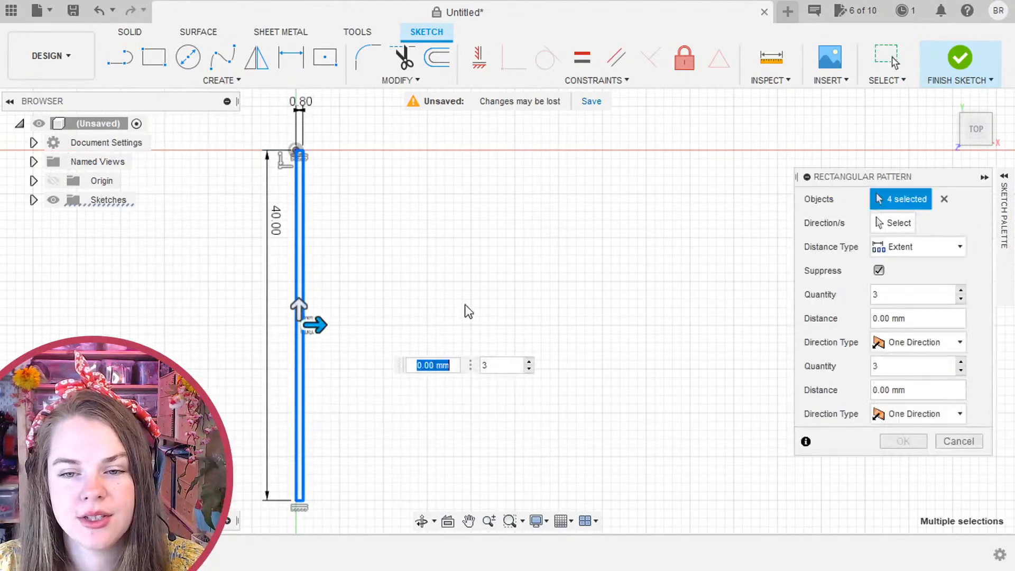
pyautogui.moveTo(325, 324); pyautogui.dragTo(381, 332)
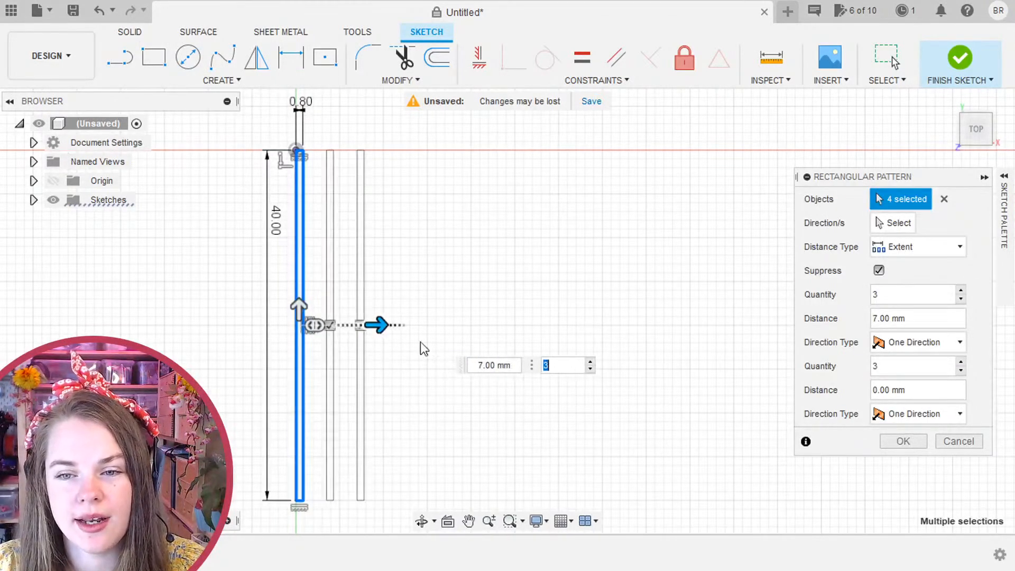
pyautogui.click(591, 370)
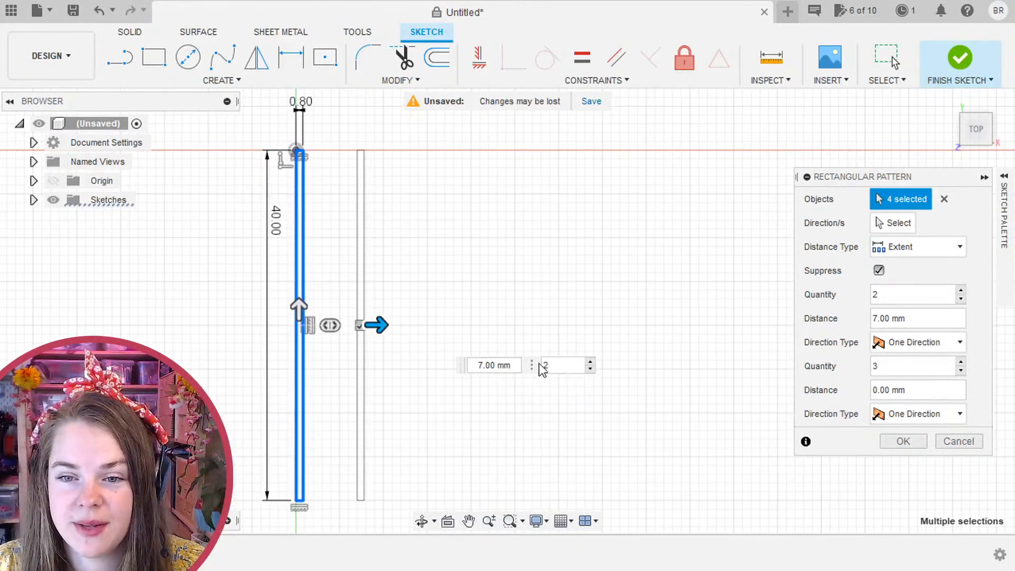
pyautogui.click(491, 366)
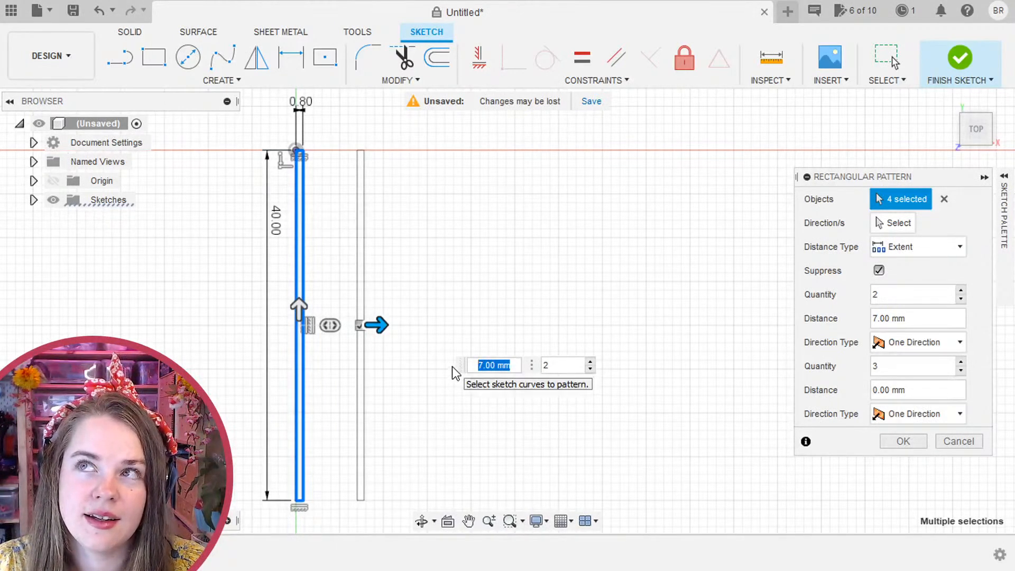
pyautogui.write('1inch')
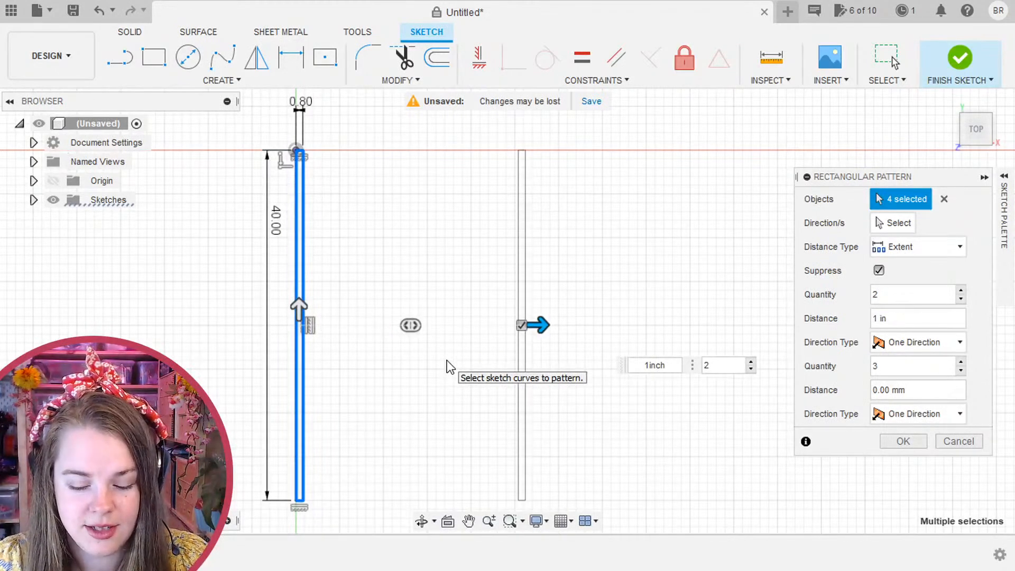
pyautogui.write('/10')
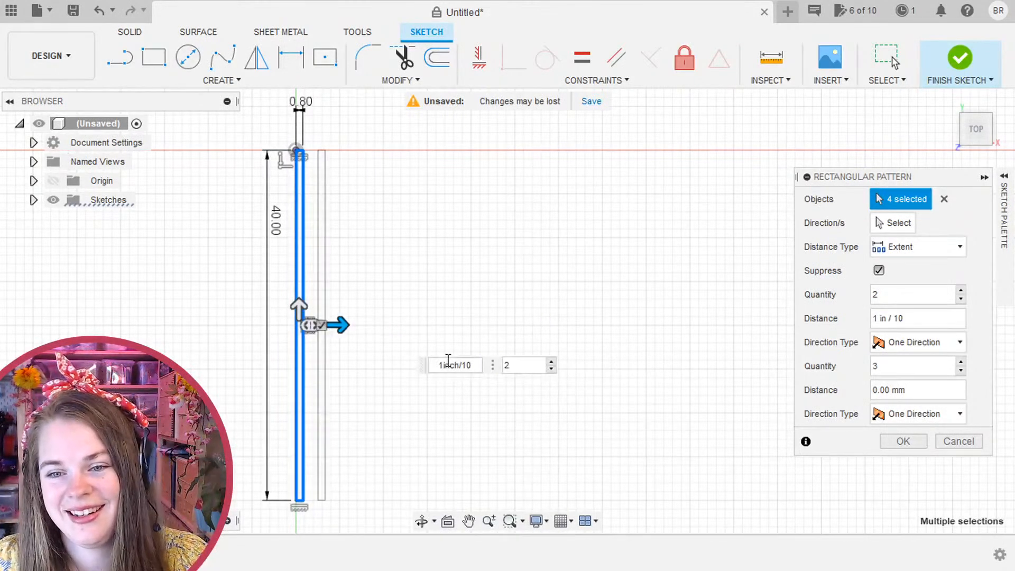
pyautogui.press('Return')
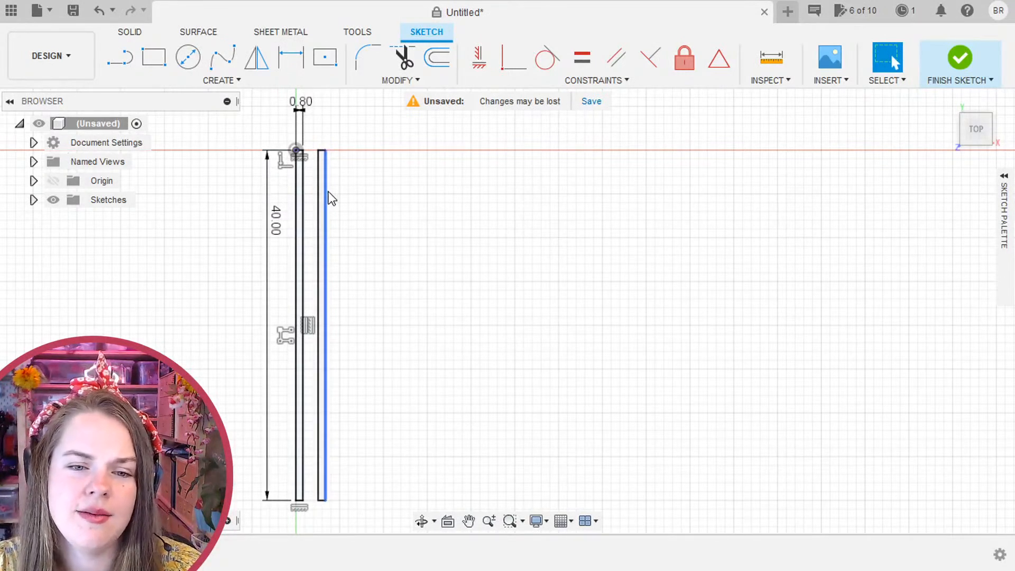
# Finish the sketch with the two narrow rectangles and return to the home view.
pyautogui.moveTo(328, 194)
pyautogui.mouseDown(button='middle')
pyautogui.moveTo(324, 211)
pyautogui.moveTo(377, 246)
pyautogui.moveTo(418, 209)
pyautogui.mouseUp(button='middle')
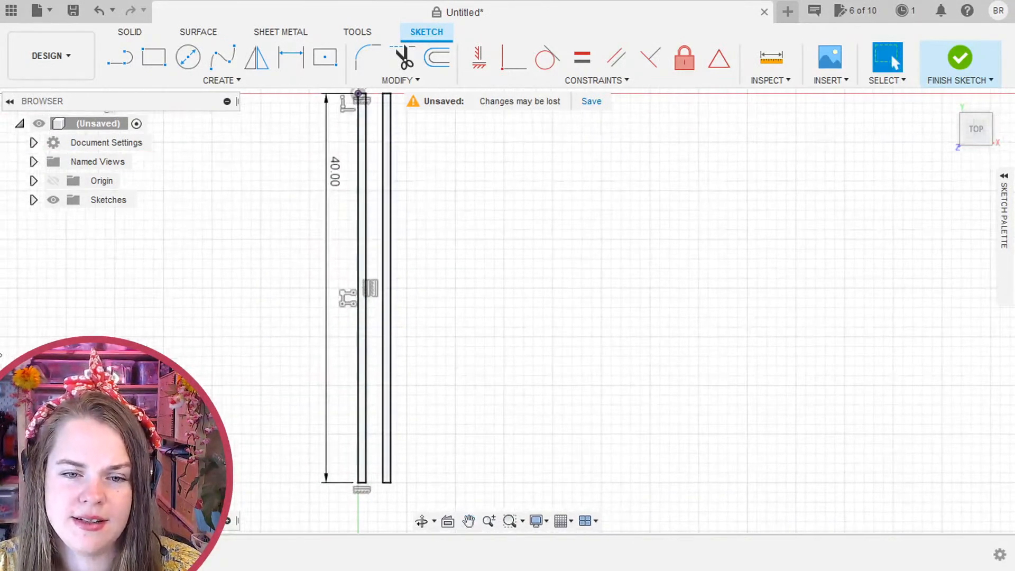
pyautogui.moveTo(438, 321); pyautogui.dragTo(439, 337, button='middle')
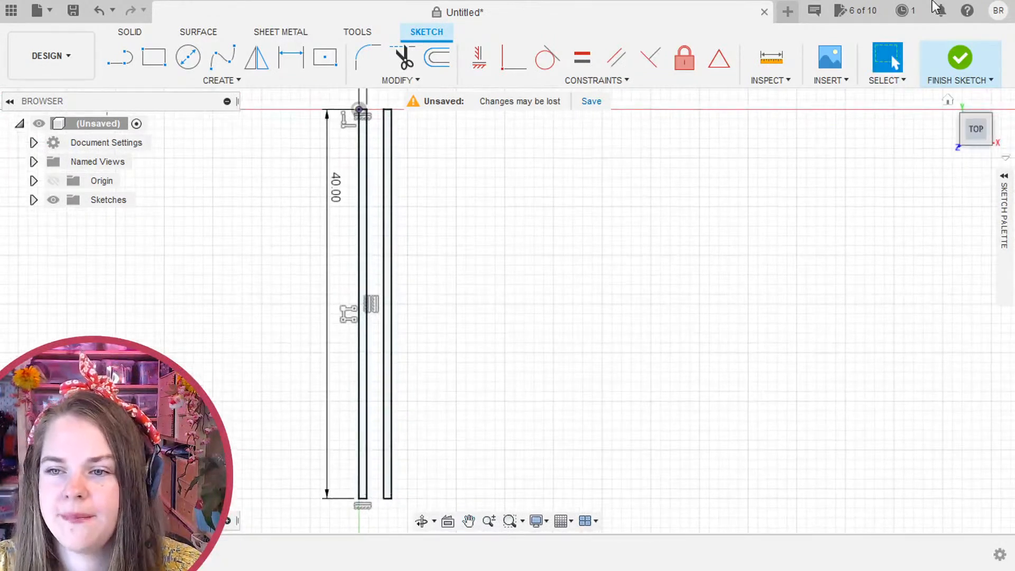
pyautogui.click(969, 58)
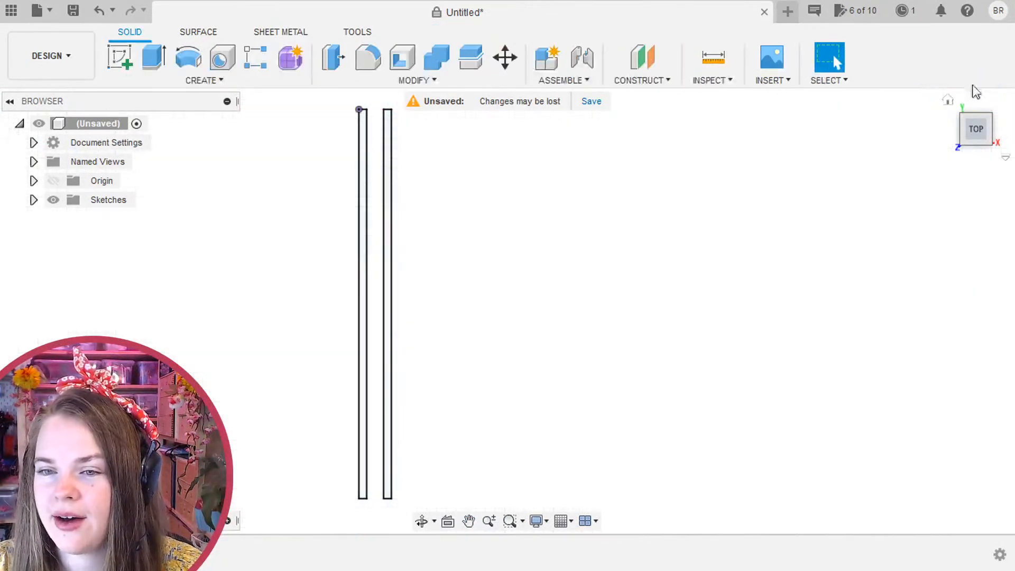
pyautogui.click(947, 101)
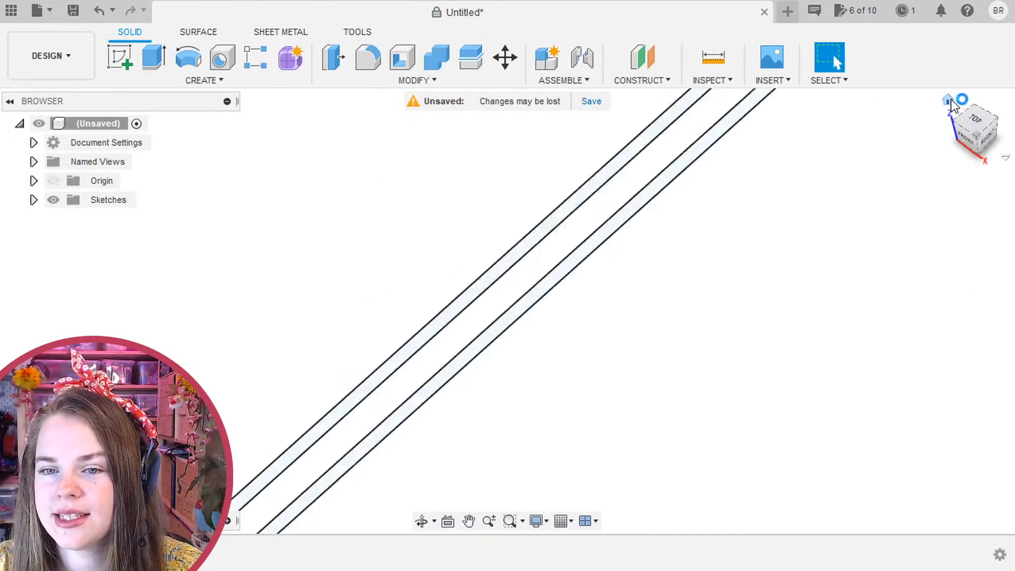
# Orient the model to the left view and start a new sketch on the vertical YZ plane.
pyautogui.keyDown('shift'); pyautogui.moveTo(508, 231); pyautogui.dragTo(717, 360, button='middle'); pyautogui.keyUp('shift')
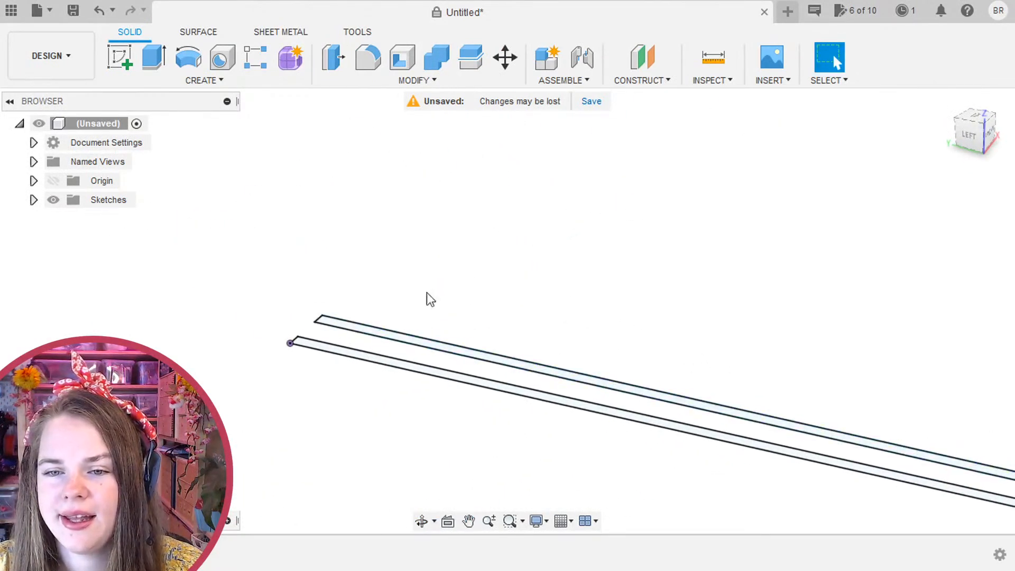
pyautogui.click(971, 131)
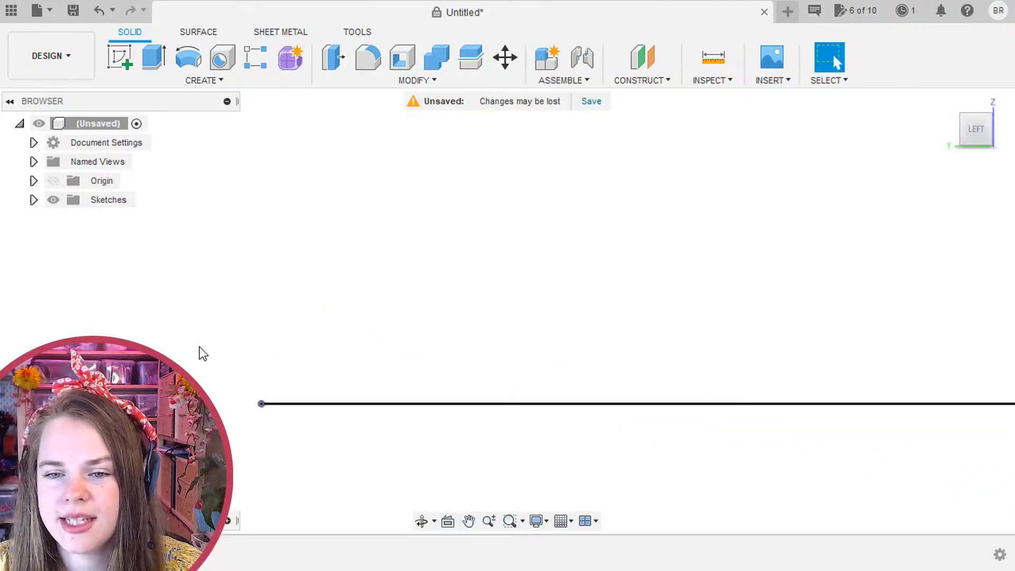
pyautogui.click(115, 60)
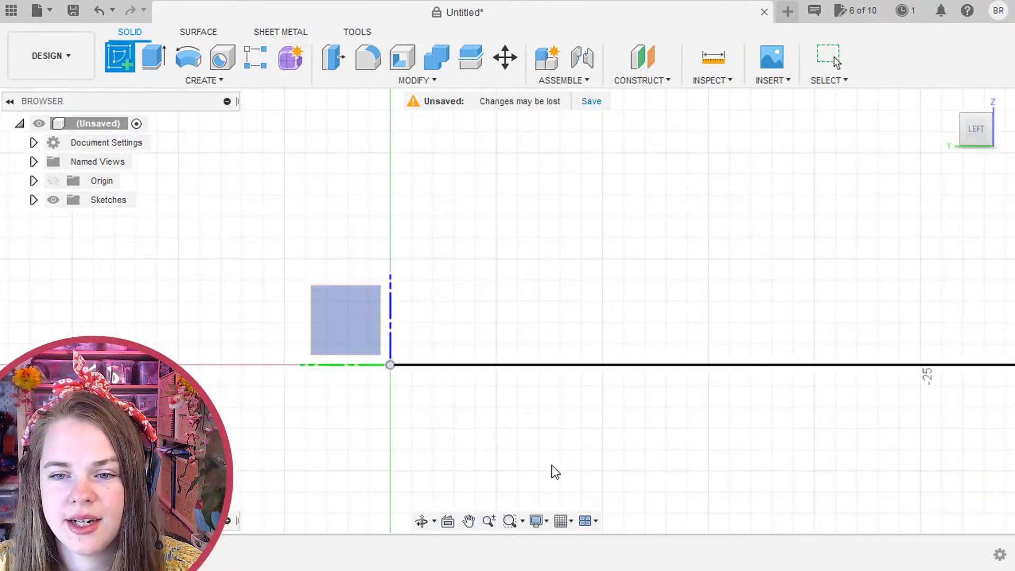
pyautogui.click(356, 338)
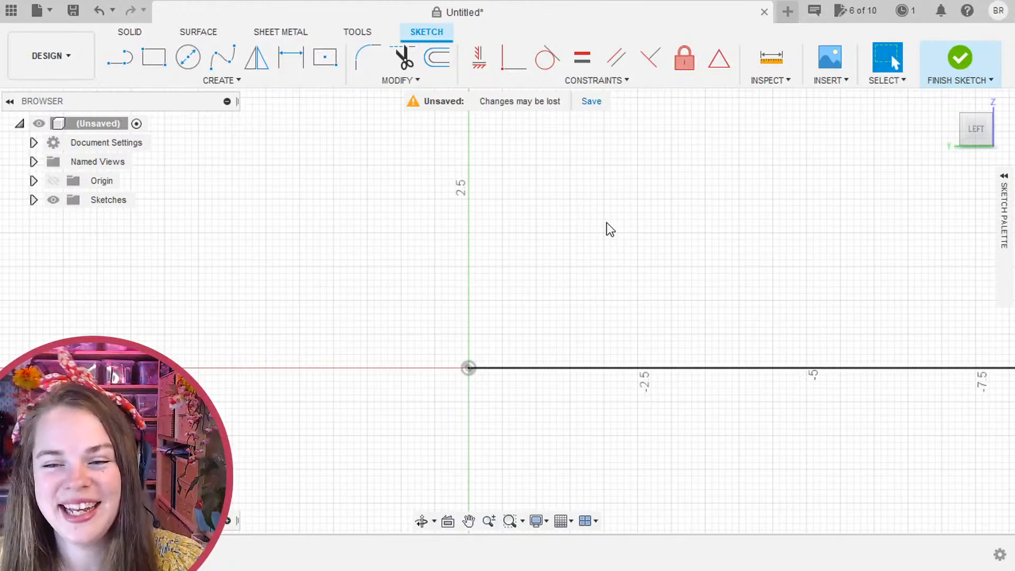
# Begin a two-point rectangle at the origin, extending away from the existing narrow rectangles, with a horizontal length of 15 mm.
pyautogui.click(127, 68)
pyautogui.scroll(5, 553, 341)
pyautogui.moveTo(436, 252); pyautogui.dragTo(688, 341, button='middle')
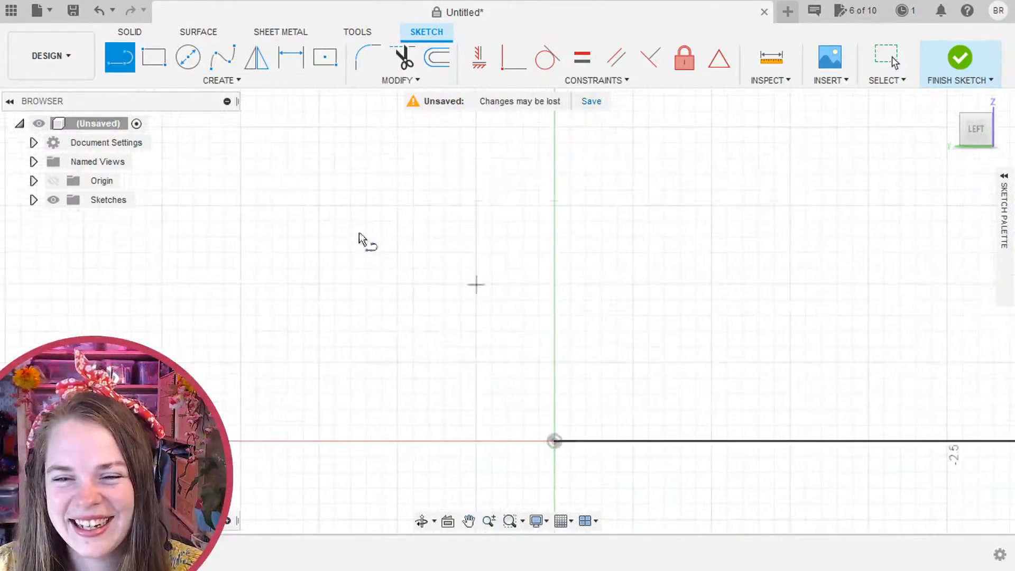
pyautogui.click(154, 63)
pyautogui.moveTo(542, 306); pyautogui.dragTo(453, 244, button='middle')
pyautogui.click(467, 378)
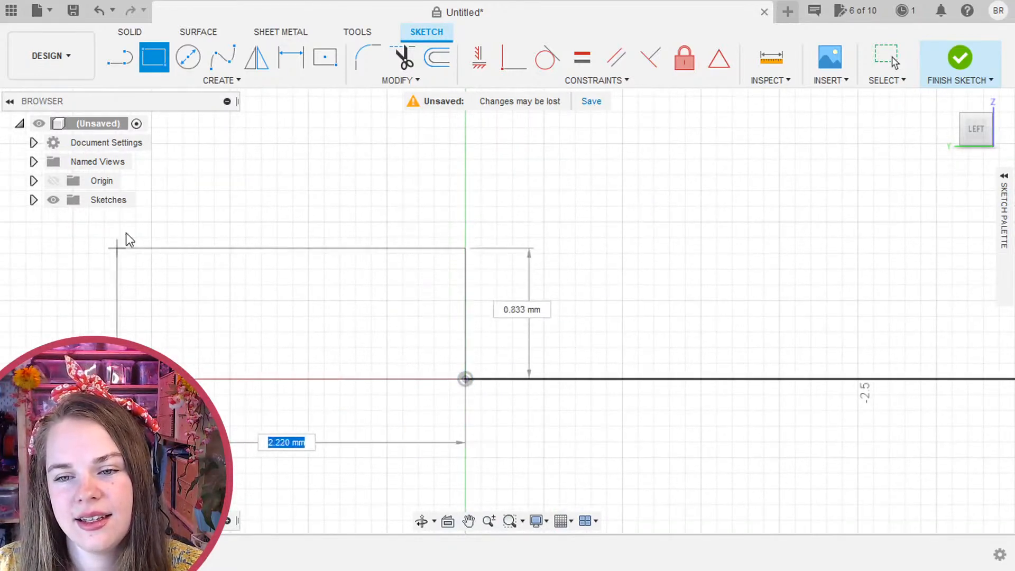
pyautogui.moveTo(259, 182); pyautogui.dragTo(537, 253, button='middle')
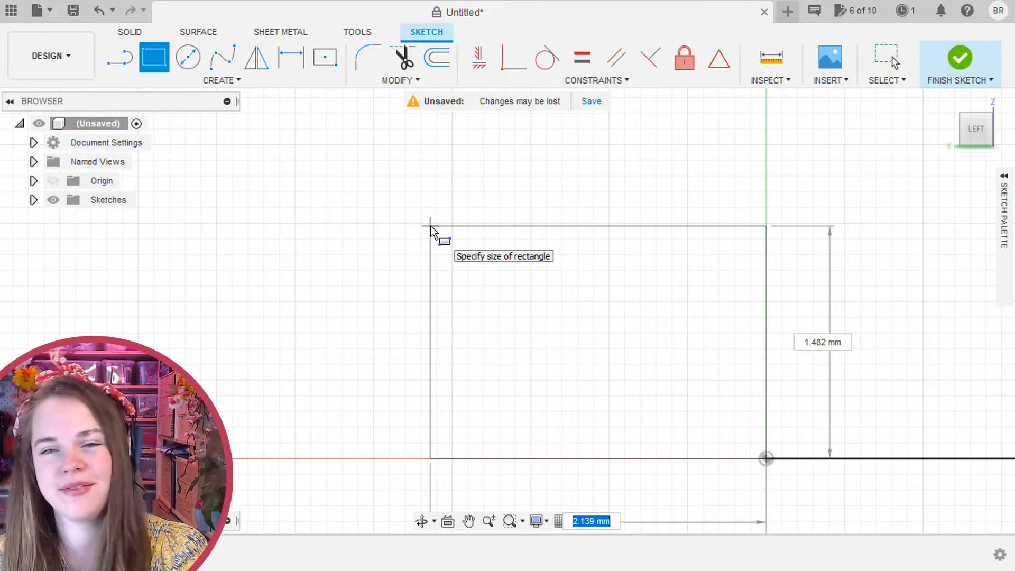
pyautogui.write('10')
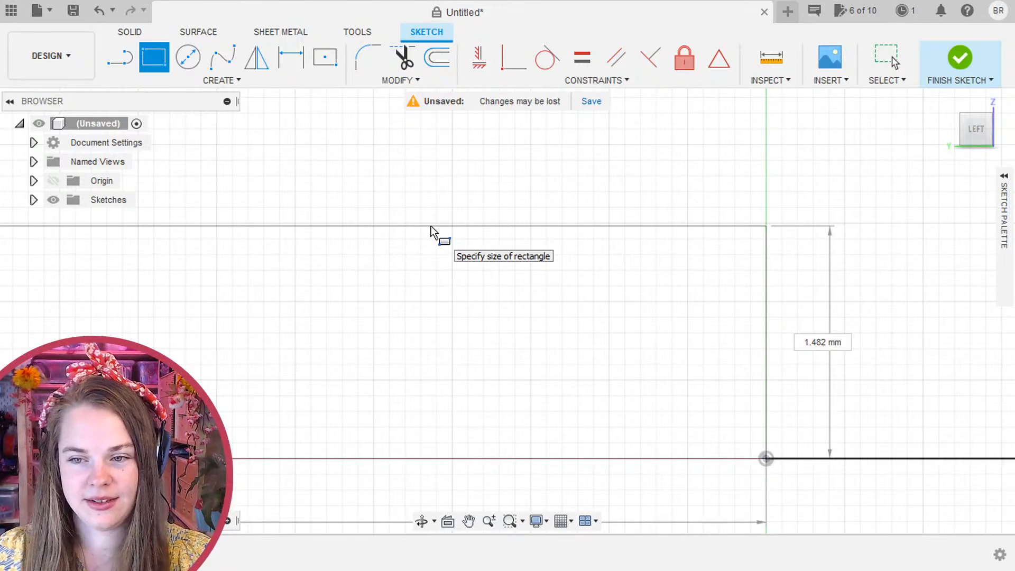
pyautogui.scroll(2, 440, 265)
pyautogui.scroll(-5, 438, 236)
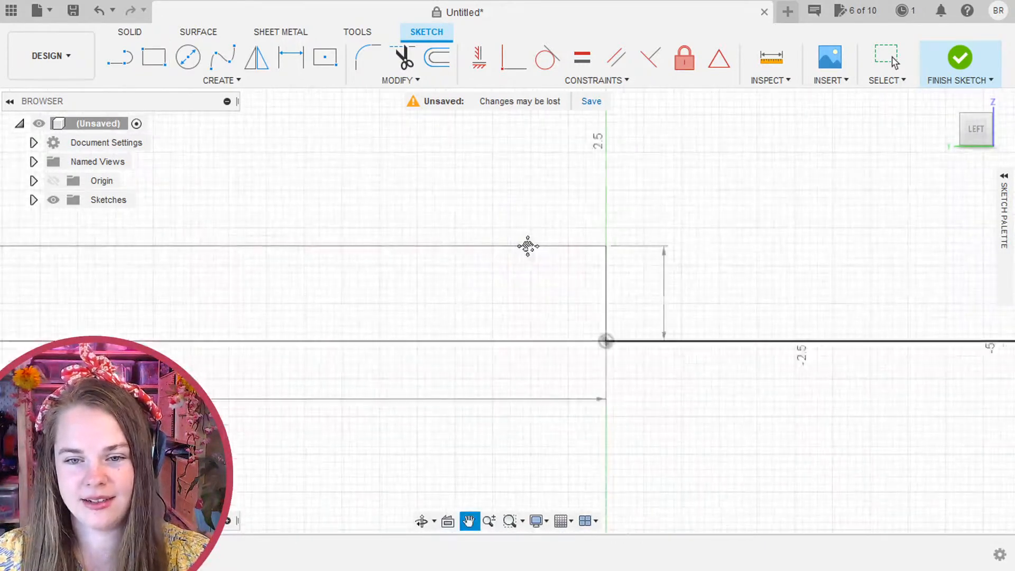
pyautogui.scroll(3, 528, 245)
pyautogui.scroll(-4, 620, 297)
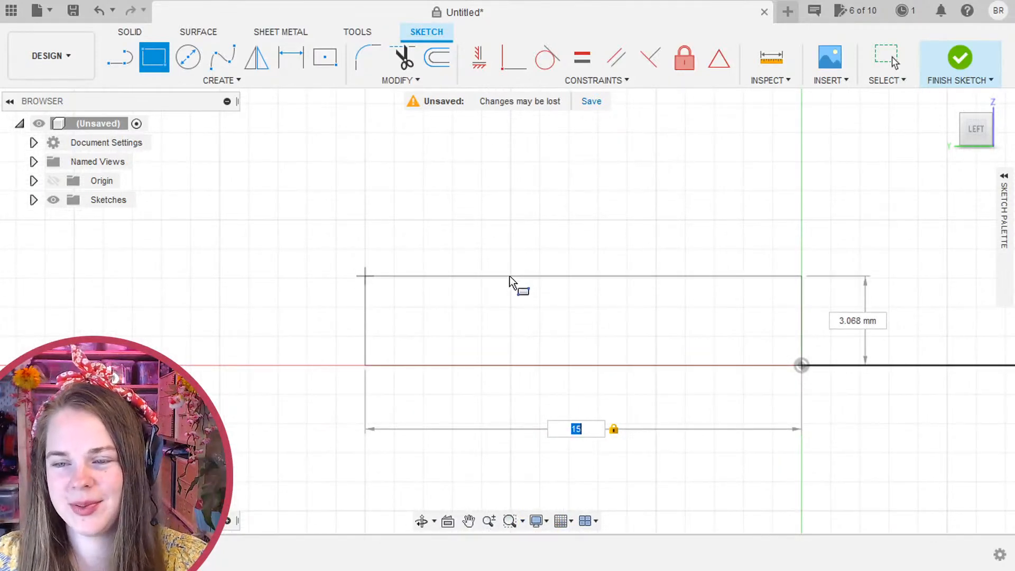
pyautogui.press('Tab')
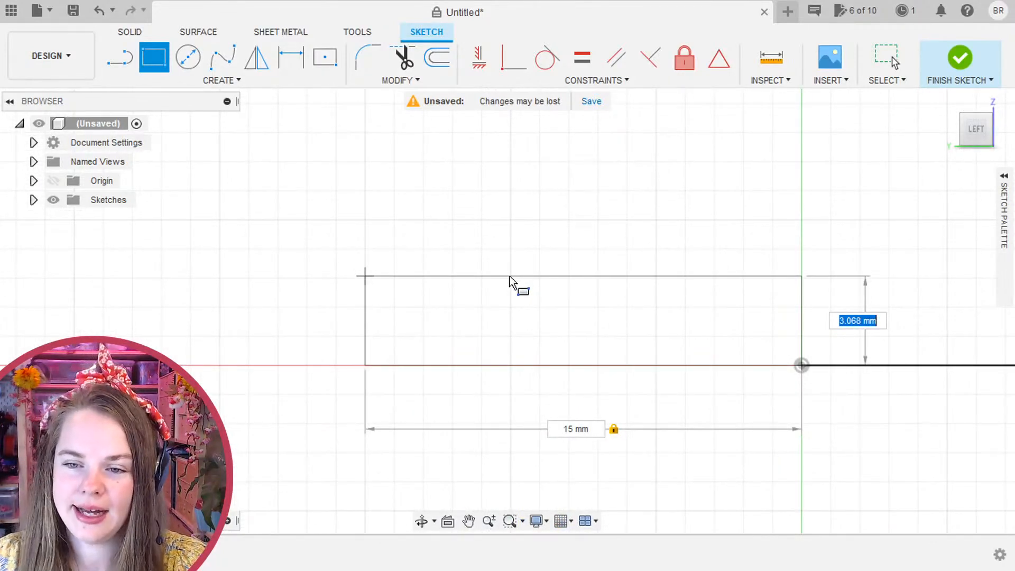
# Set the rectangle's height to 7 mm and complete it.
pyautogui.write('10')
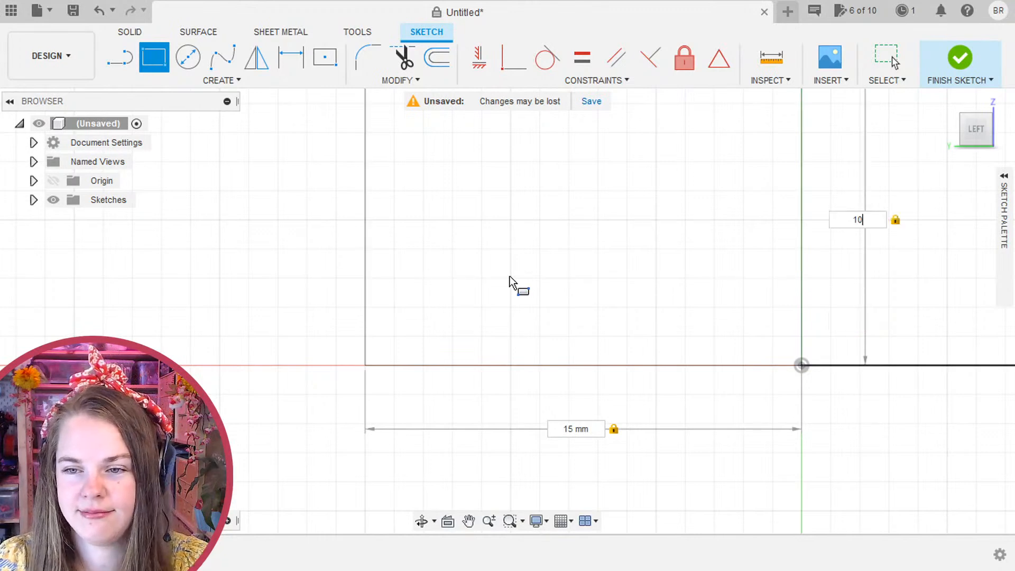
pyautogui.scroll(-2, 547, 323)
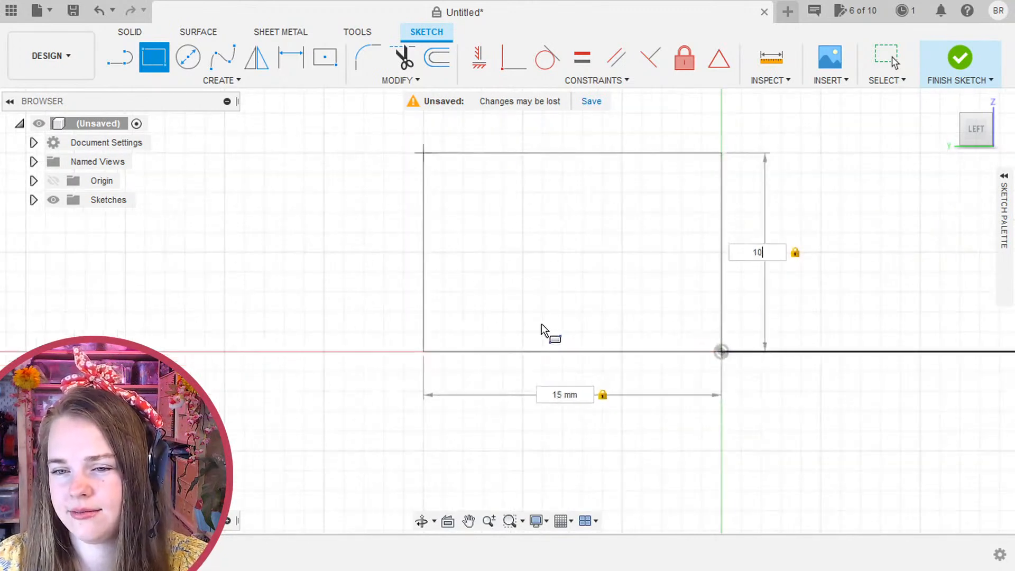
pyautogui.press('BackSpace')
pyautogui.press('BackSpace')
pyautogui.write('7')
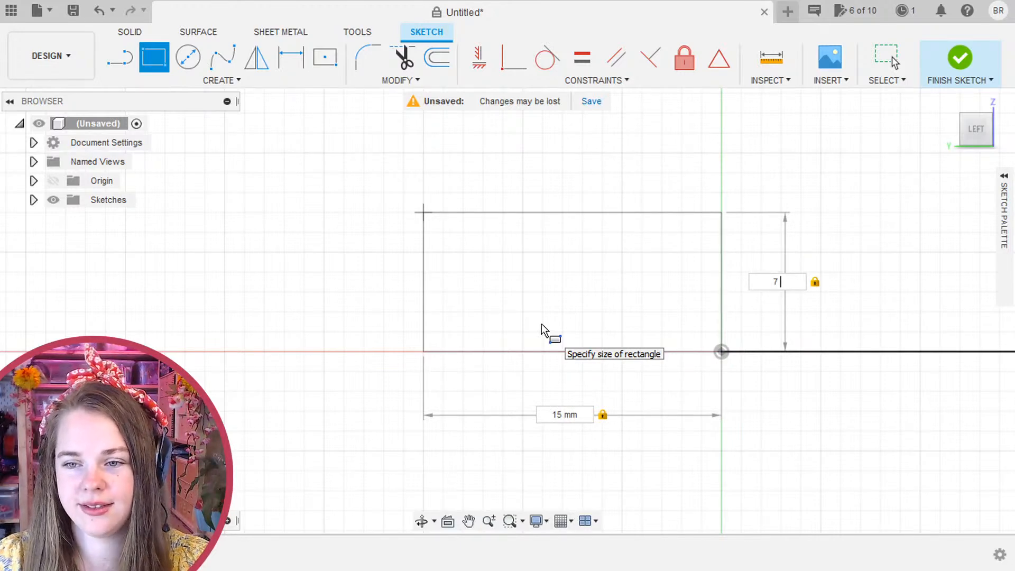
pyautogui.press('Return')
# Draw a vertical line between the midpoints of the rectangle's upper and lower edges, splitting it in half.
pyautogui.scroll(3, 653, 327)
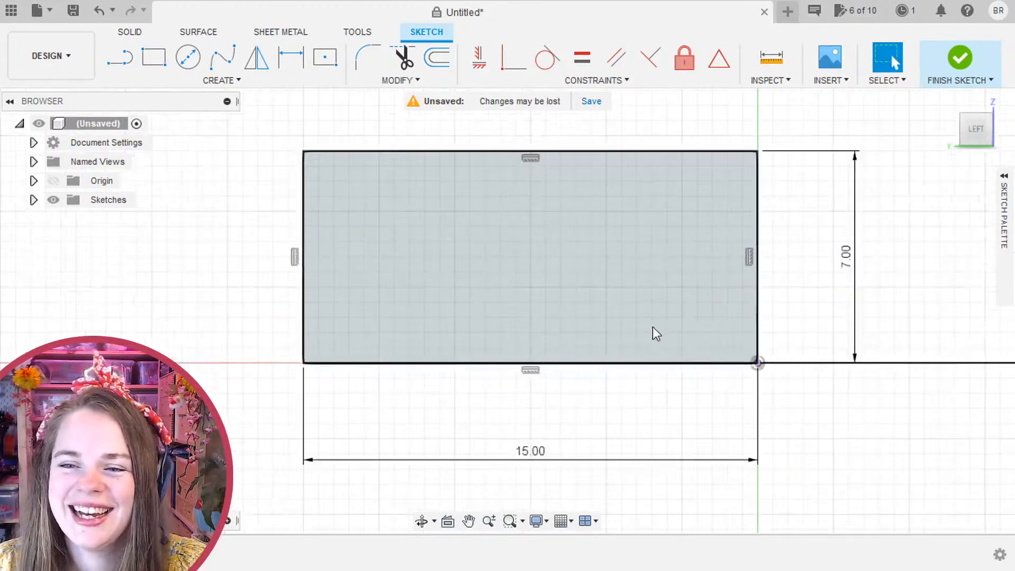
pyautogui.moveTo(653, 327)
pyautogui.mouseDown(button='middle')
pyautogui.moveTo(640, 297)
pyautogui.moveTo(640, 372)
pyautogui.mouseUp(button='middle')
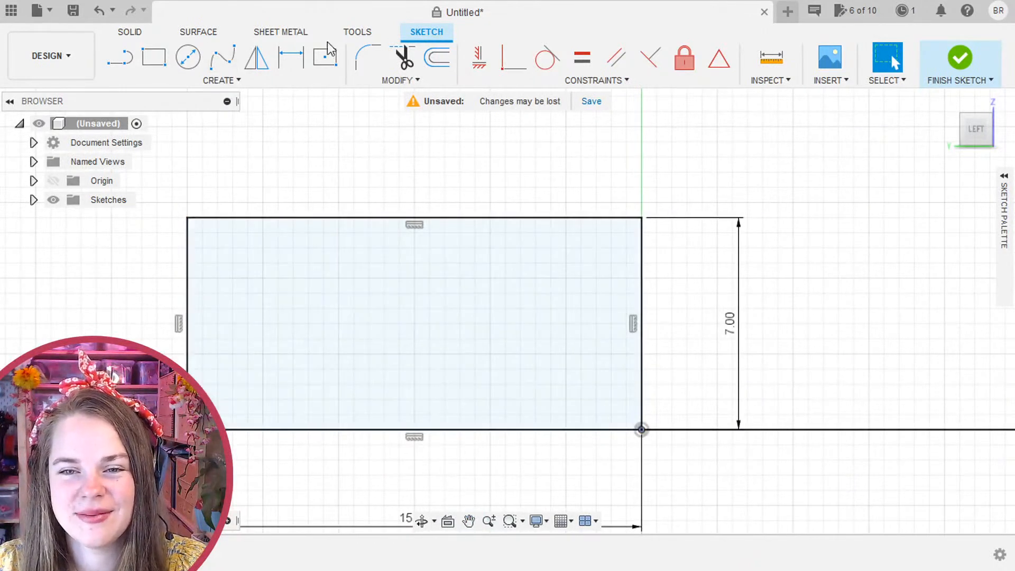
pyautogui.press('l')
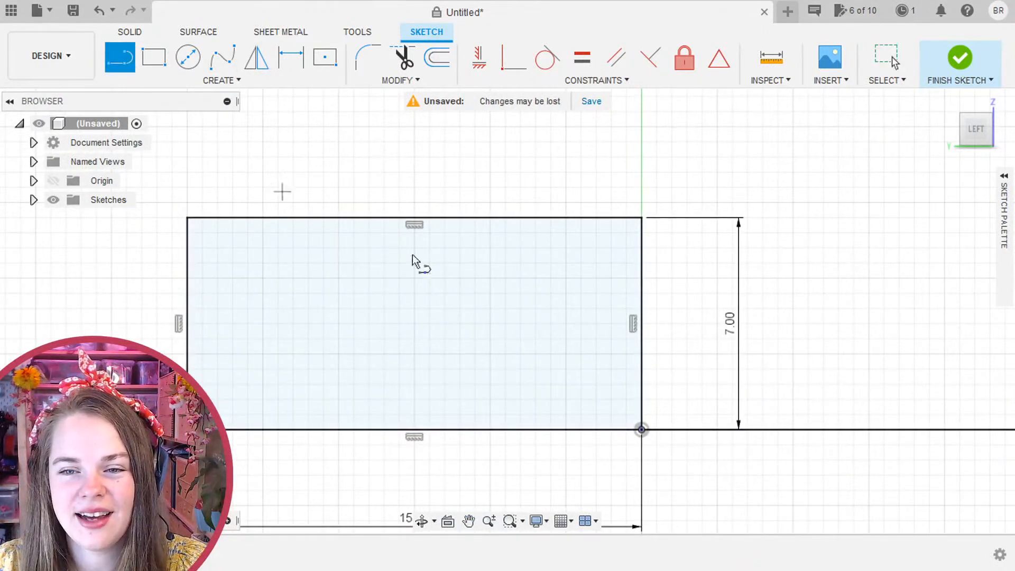
pyautogui.click(414, 218)
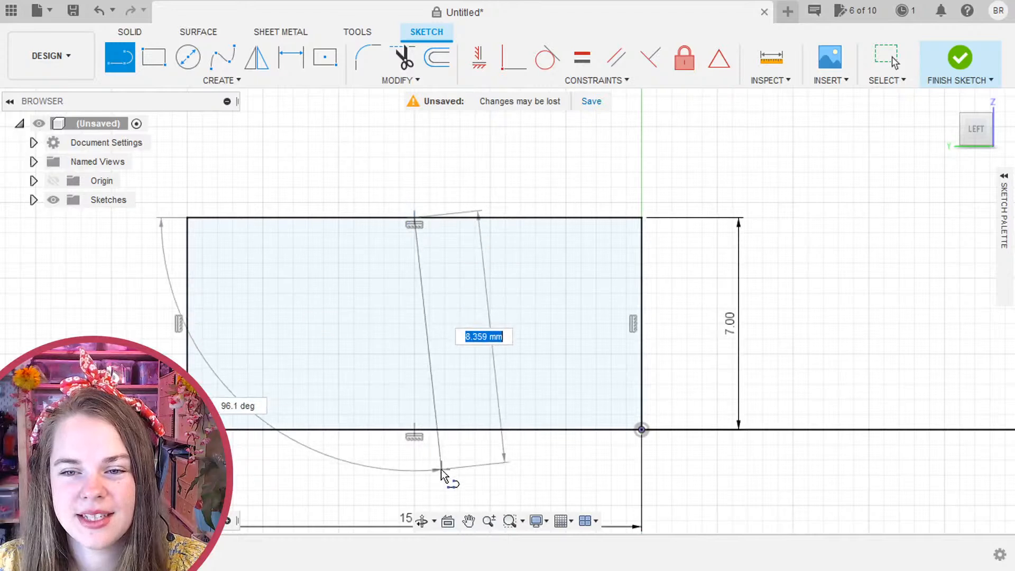
pyautogui.doubleClick(415, 430)
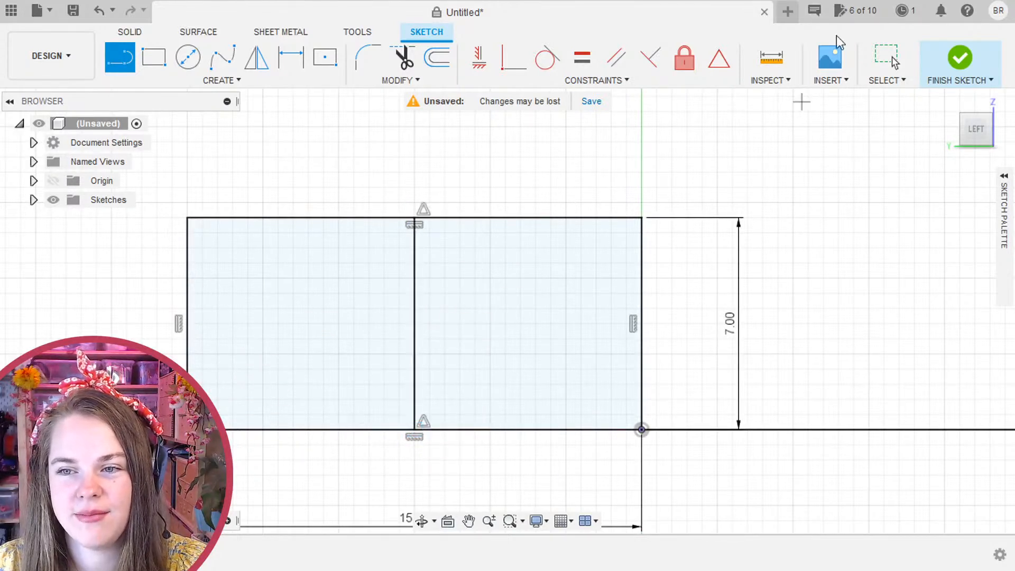
pyautogui.click(886, 59)
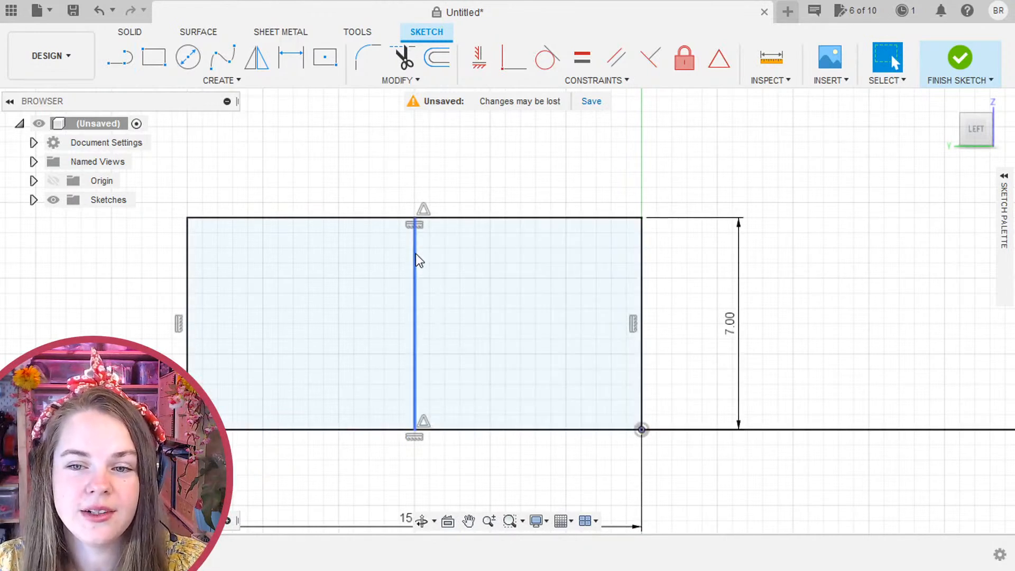
# Convert the rectangle's vertical middle line to a construction line and clear the selection.
pyautogui.click(416, 254)
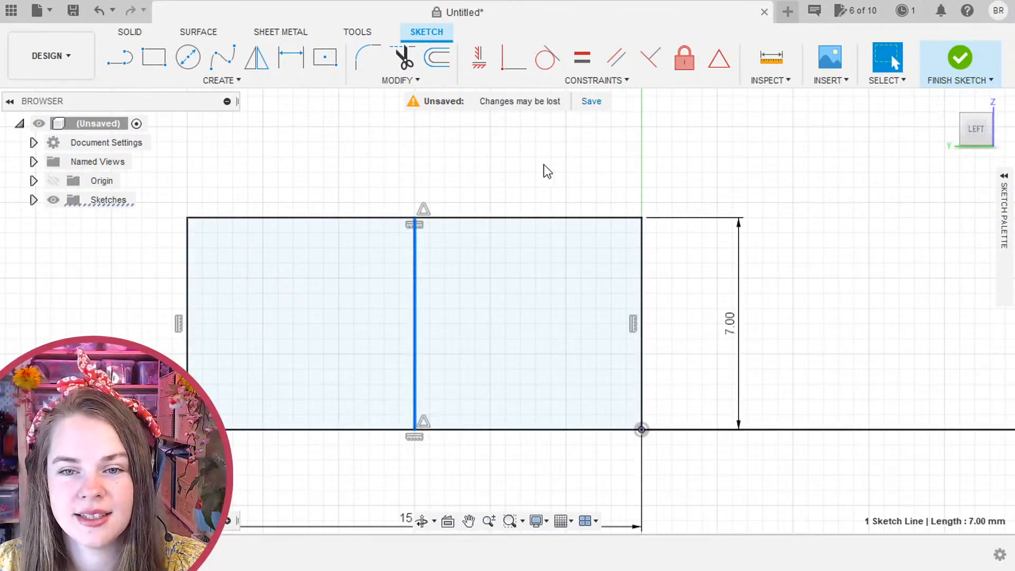
pyautogui.click(1005, 178)
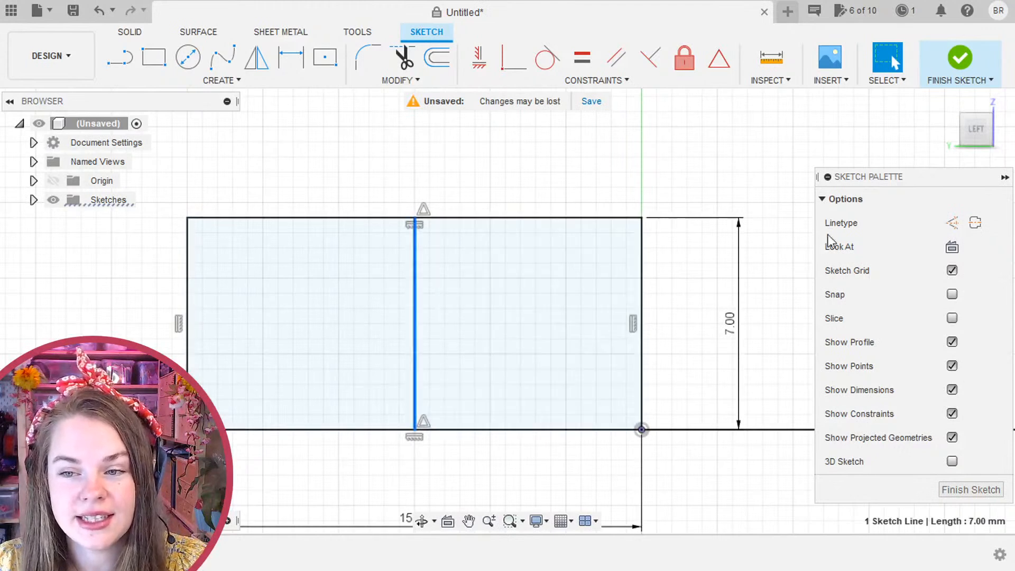
pyautogui.click(952, 224)
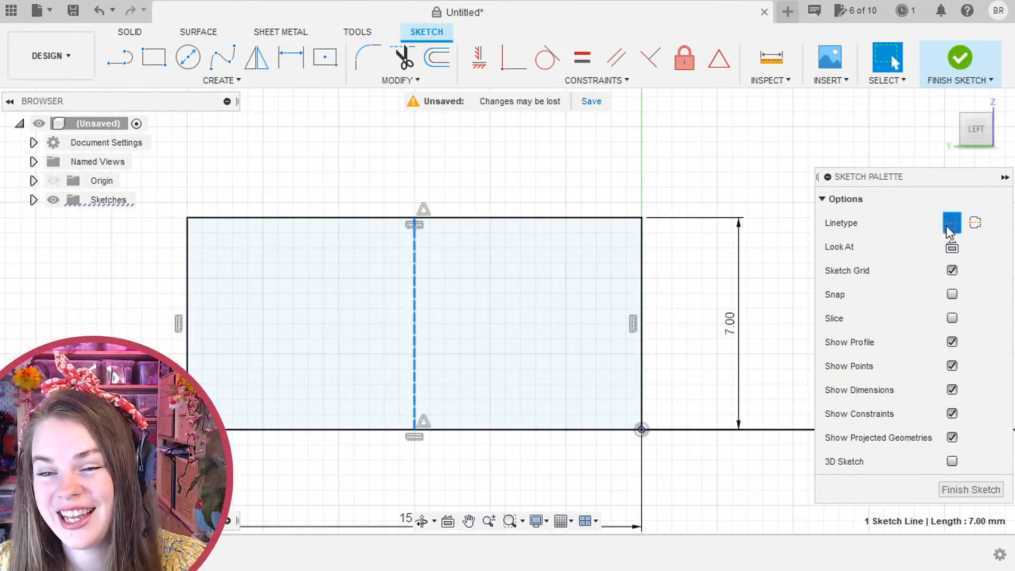
pyautogui.click(561, 200)
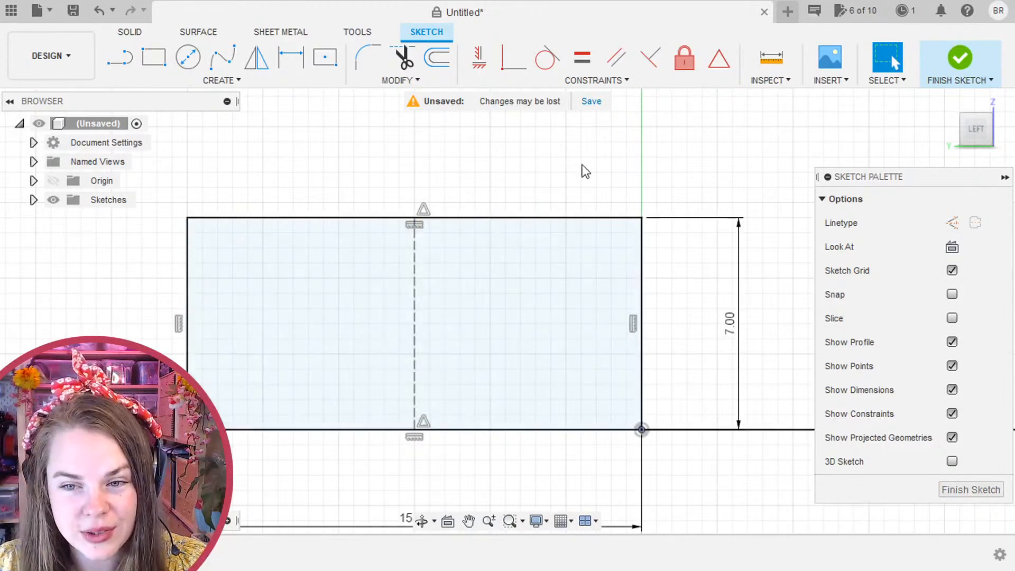
# Change the dashed middle line back to a normal sketch line.
pyautogui.click(417, 301)
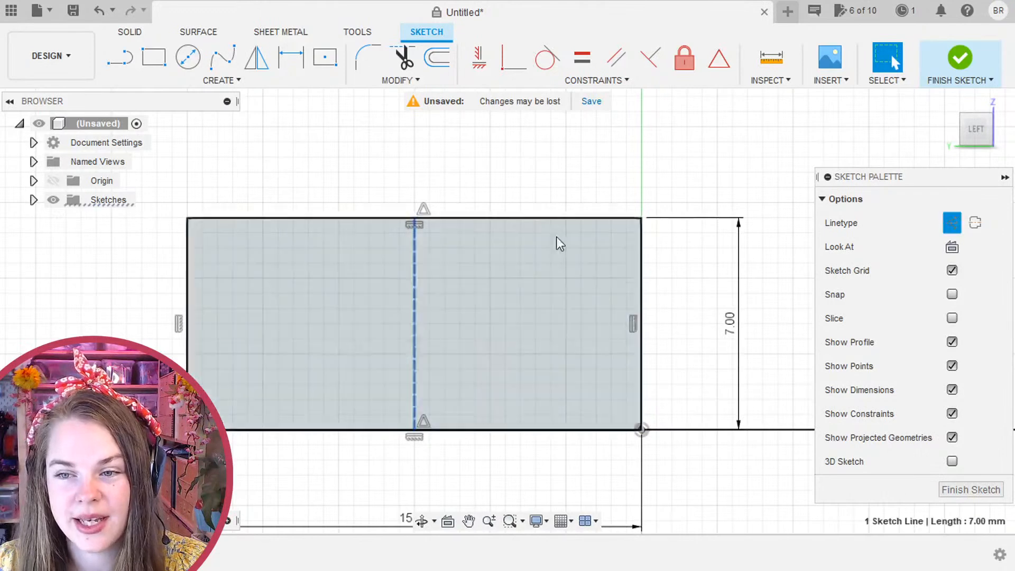
pyautogui.click(953, 223)
pyautogui.click(549, 187)
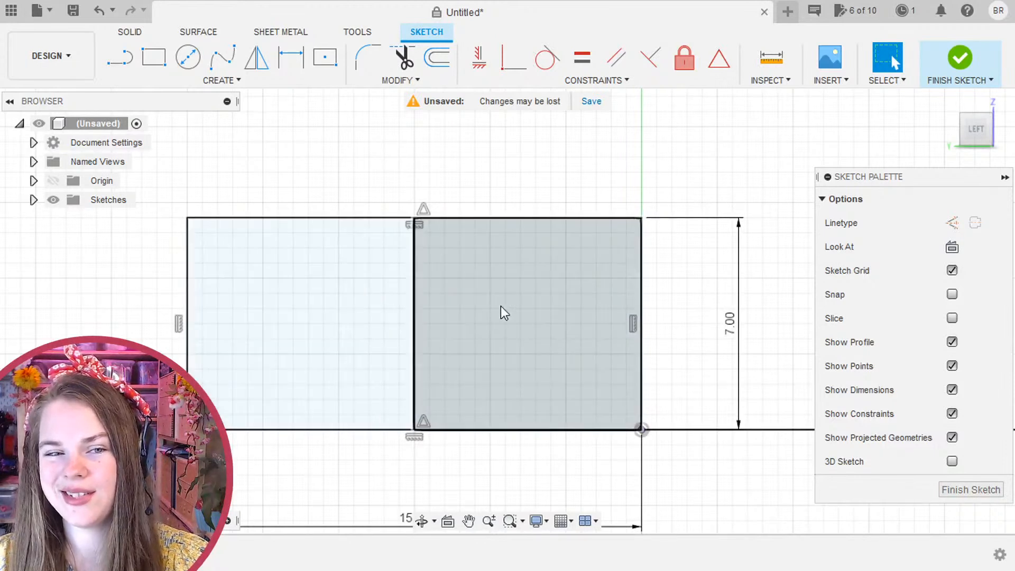
# Make the middle line construction again, toggle its line type repeatedly to end on a normal line, and clear the selection.
pyautogui.click(415, 305)
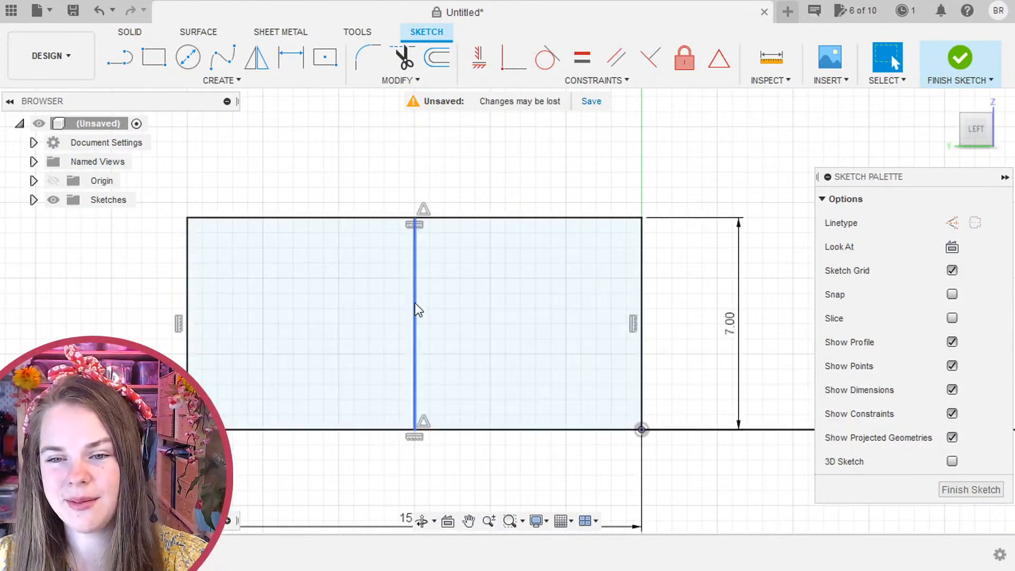
pyautogui.click(950, 224)
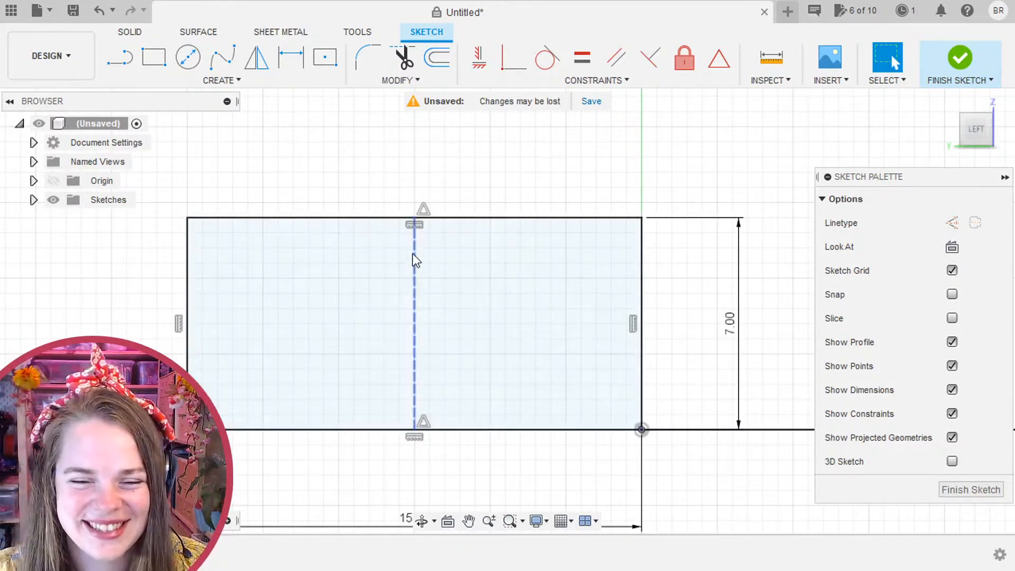
pyautogui.scroll(2, 465, 370)
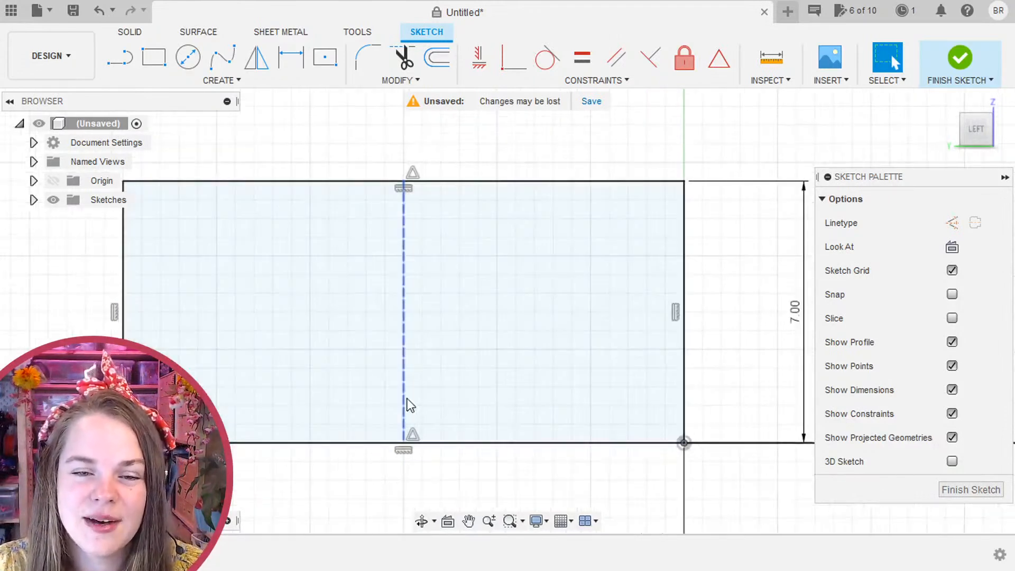
pyautogui.moveTo(424, 361)
pyautogui.mouseDown(button='middle')
pyautogui.moveTo(446, 331)
pyautogui.moveTo(444, 315)
pyautogui.mouseUp(button='middle')
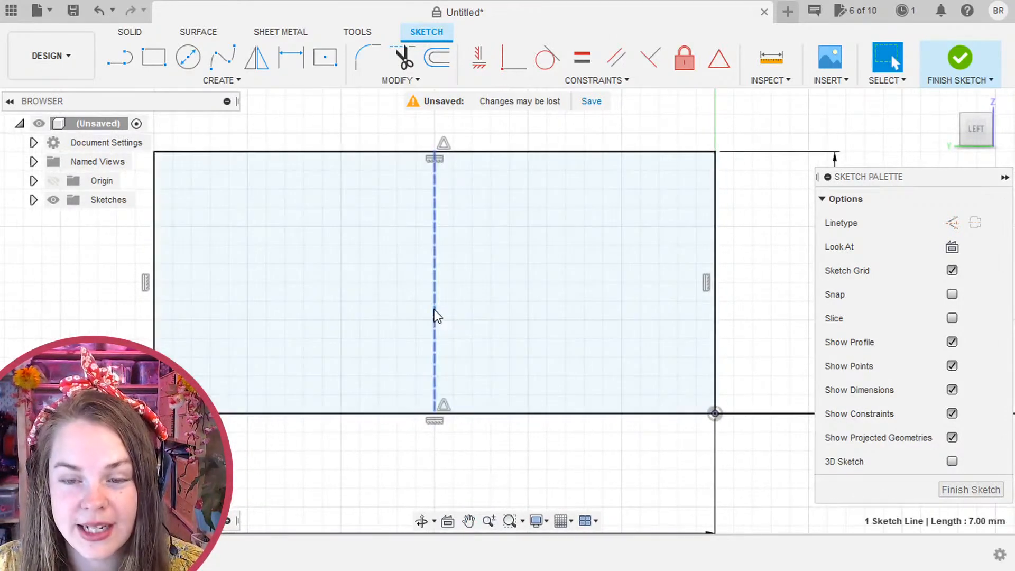
pyautogui.click(435, 310)
pyautogui.press('x')
pyautogui.press('x')
pyautogui.press('x')
pyautogui.press('x')
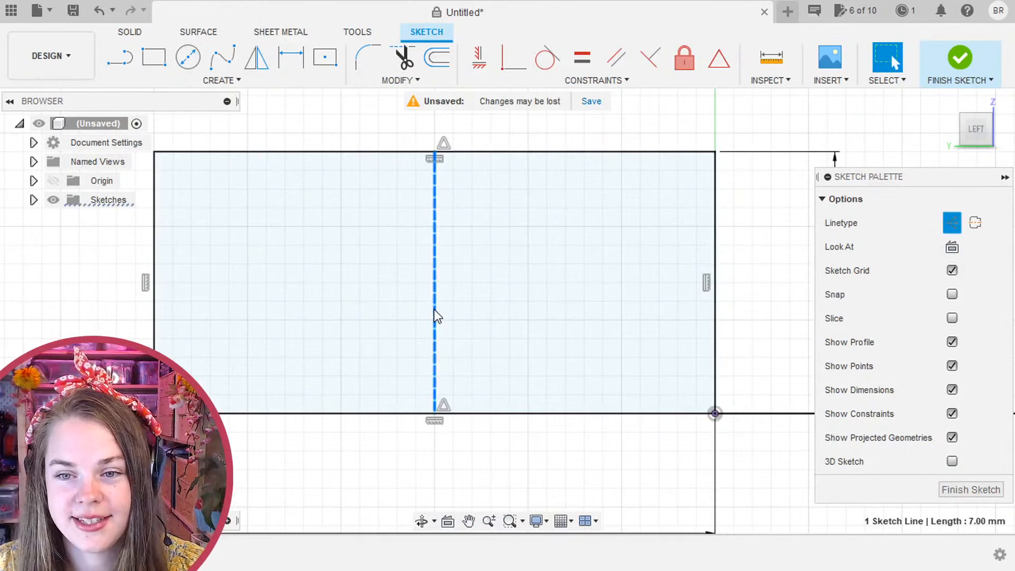
pyautogui.press('x')
pyautogui.click(391, 370)
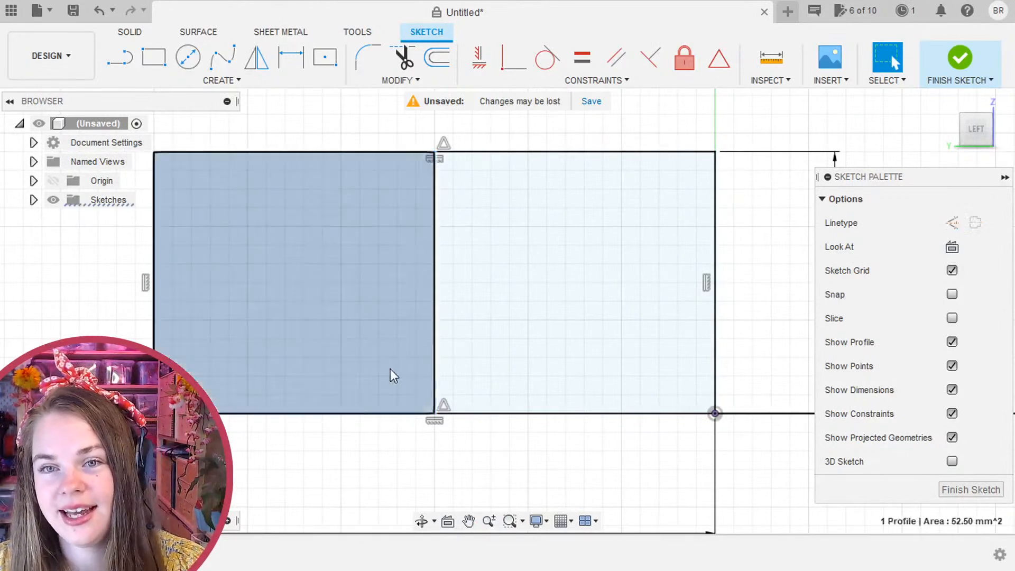
pyautogui.click(374, 487)
# Reposition the 7 mm dimension close to the rectangle's side edge and the 15 mm dimension above the rectangle.
pyautogui.scroll(2, 601, 447)
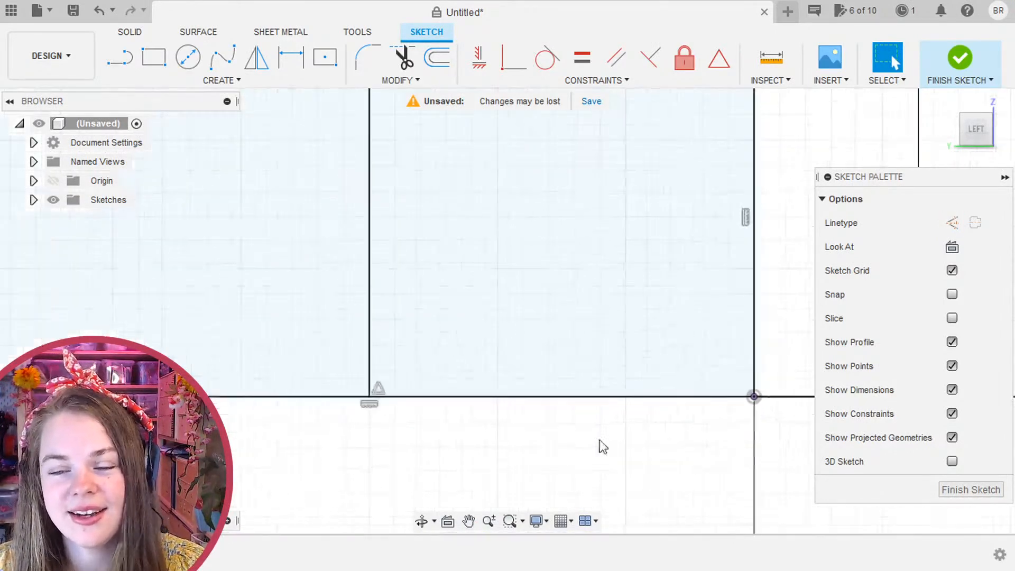
pyautogui.scroll(-5, 516, 285)
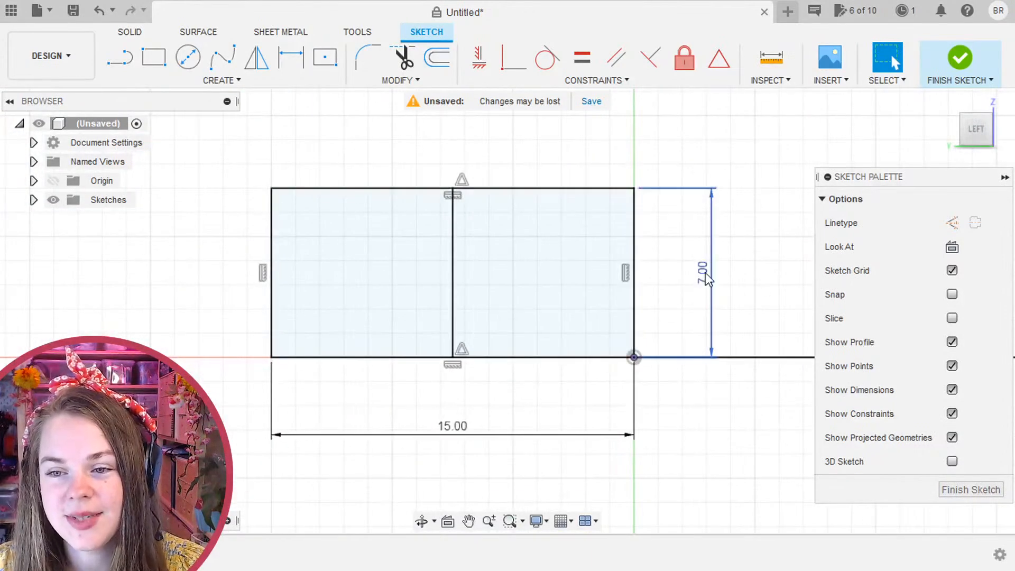
pyautogui.moveTo(706, 273); pyautogui.dragTo(650, 275)
pyautogui.moveTo(561, 437); pyautogui.dragTo(544, 154)
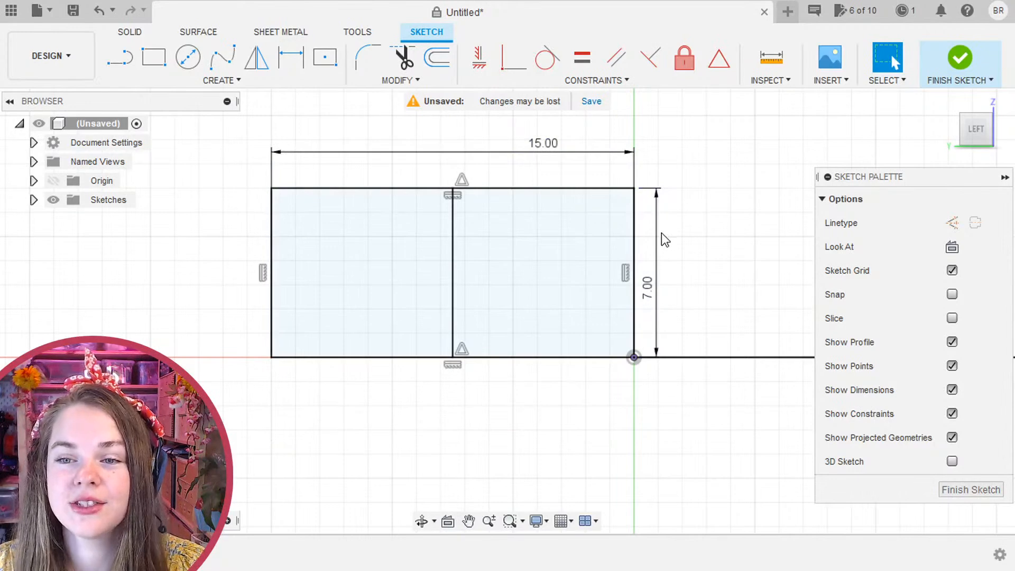
# Move the 7 mm dimension to the rectangle's opposite side and convert the vertical middle line to a construction line.
pyautogui.moveTo(659, 238); pyautogui.dragTo(244, 249)
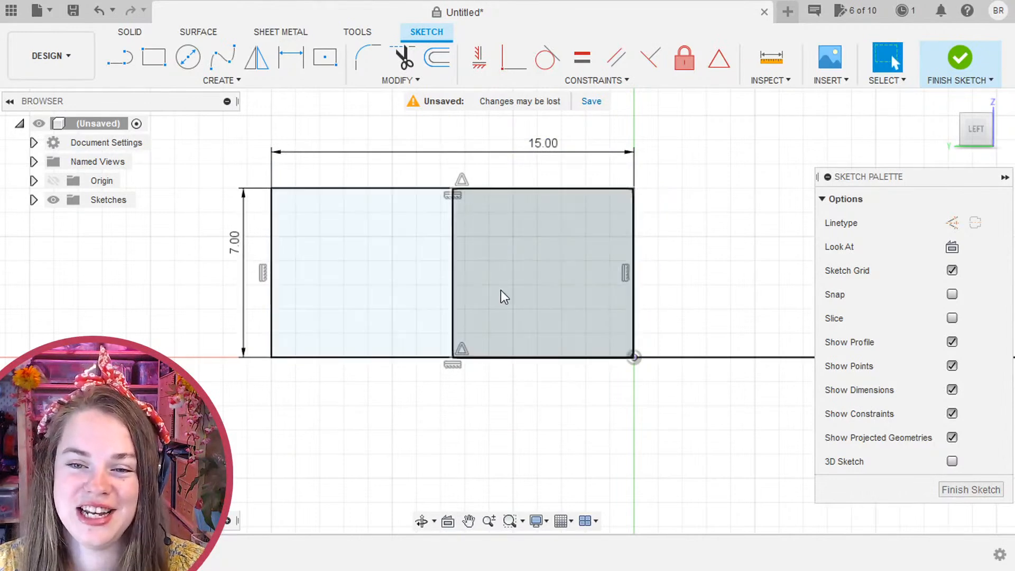
pyautogui.scroll(3, 471, 247)
pyautogui.moveTo(471, 247)
pyautogui.mouseDown(button='middle')
pyautogui.moveTo(467, 271)
pyautogui.moveTo(515, 302)
pyautogui.mouseUp(button='middle')
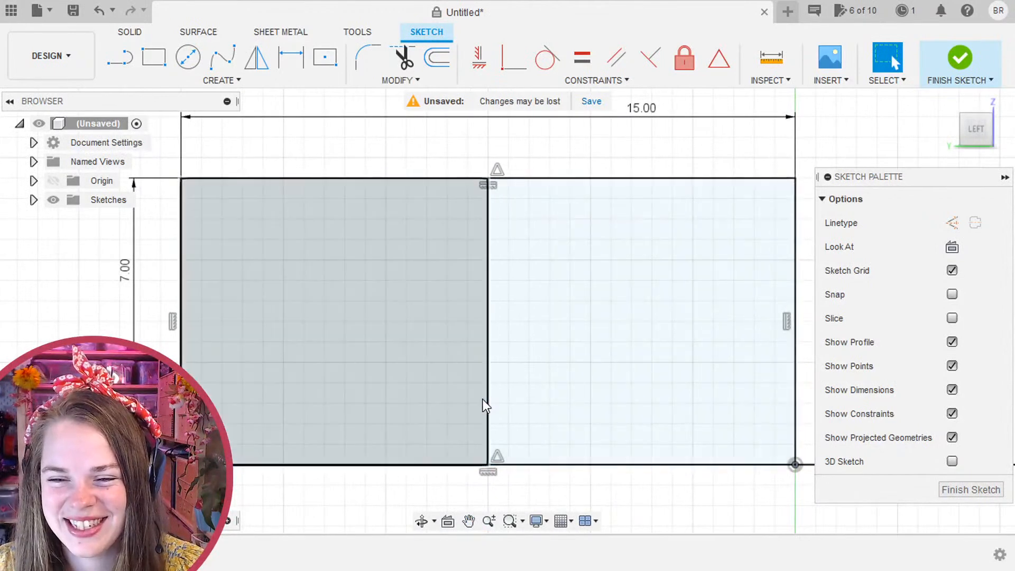
pyautogui.click(482, 399)
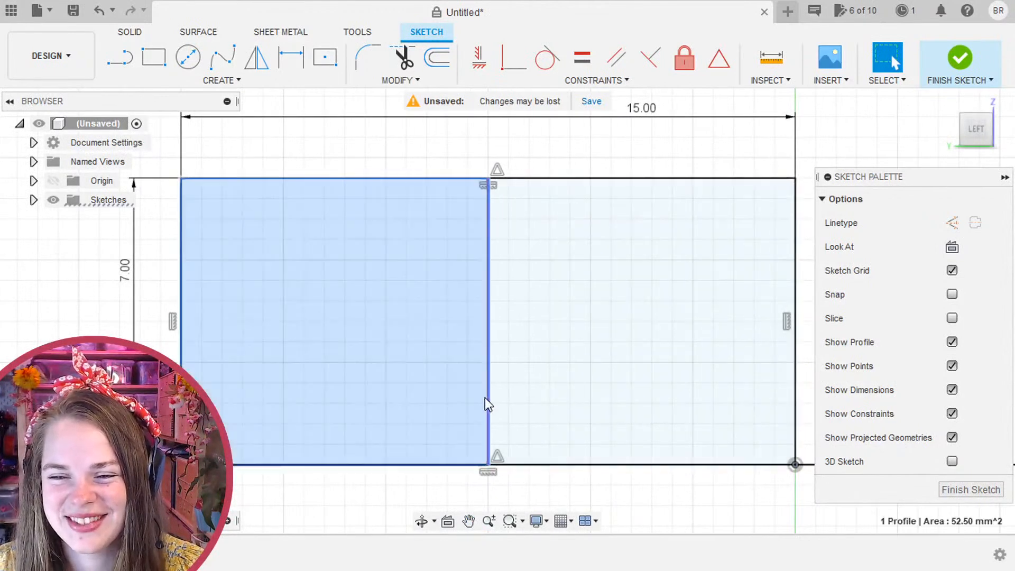
pyautogui.click(486, 399)
pyautogui.press('x')
pyautogui.click(417, 488)
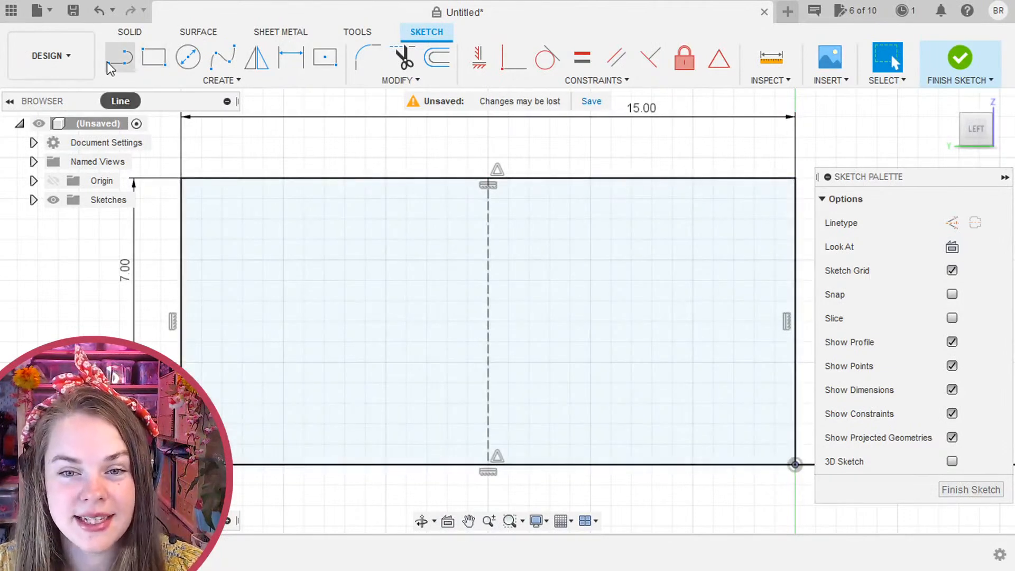
pyautogui.click(119, 57)
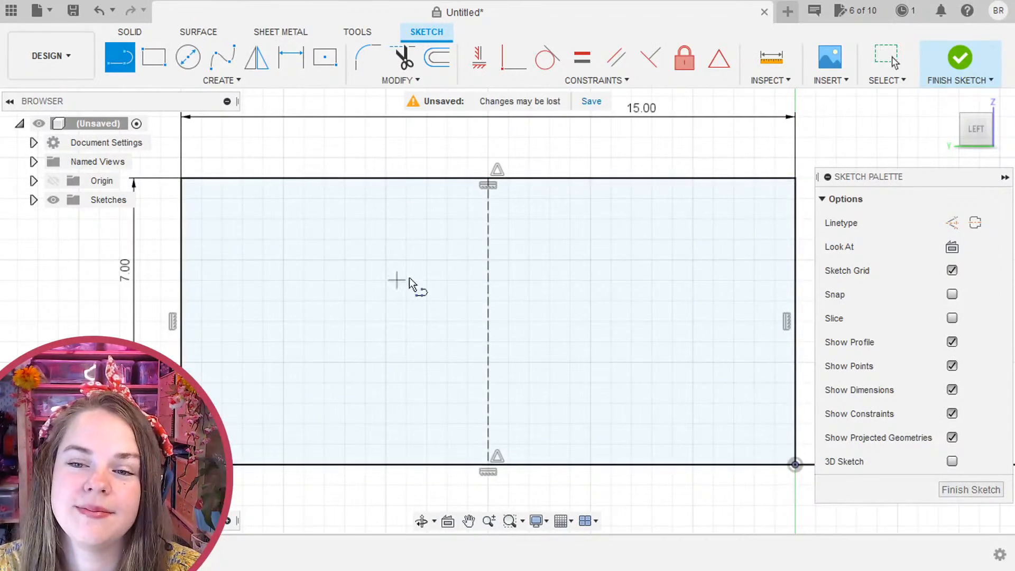
pyautogui.click(371, 257)
pyautogui.press('Escape')
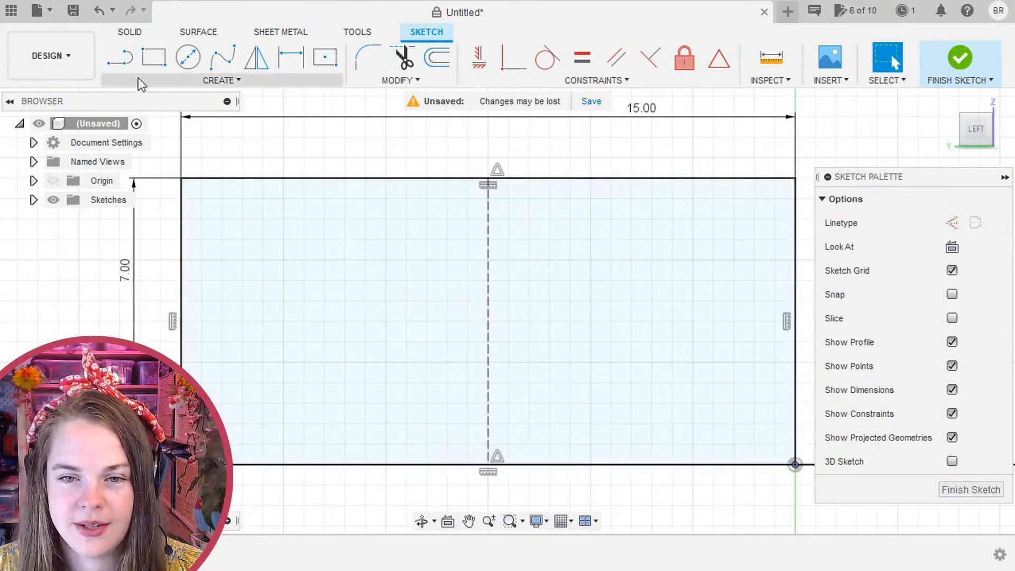
# Sketch a Z-shaped line chain: about 3.8 mm horizontally from the middle line, slanting back down, then horizontally to the rectangle's right edge.
pyautogui.click(119, 57)
pyautogui.click(489, 262)
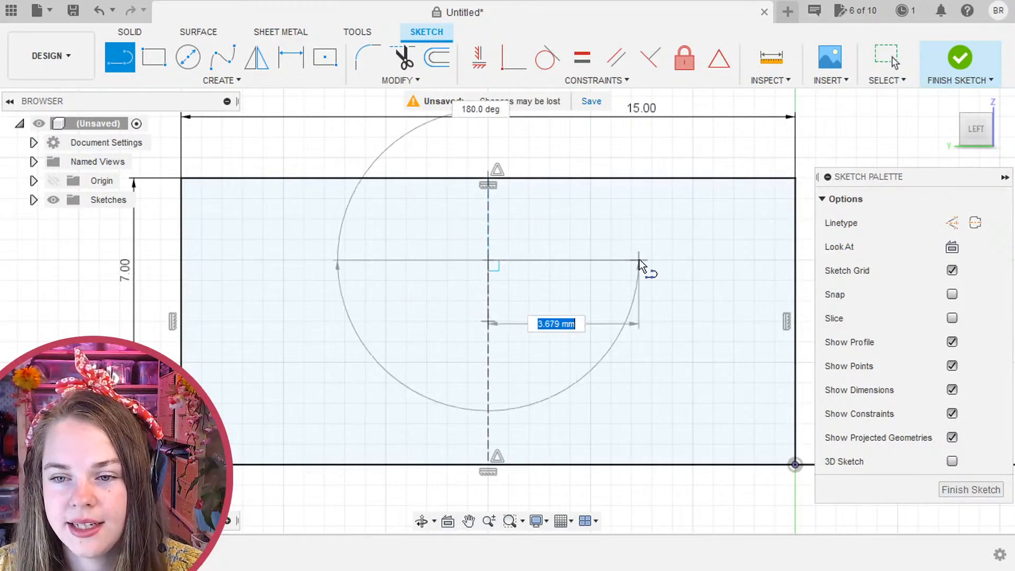
pyautogui.click(645, 260)
pyautogui.click(611, 355)
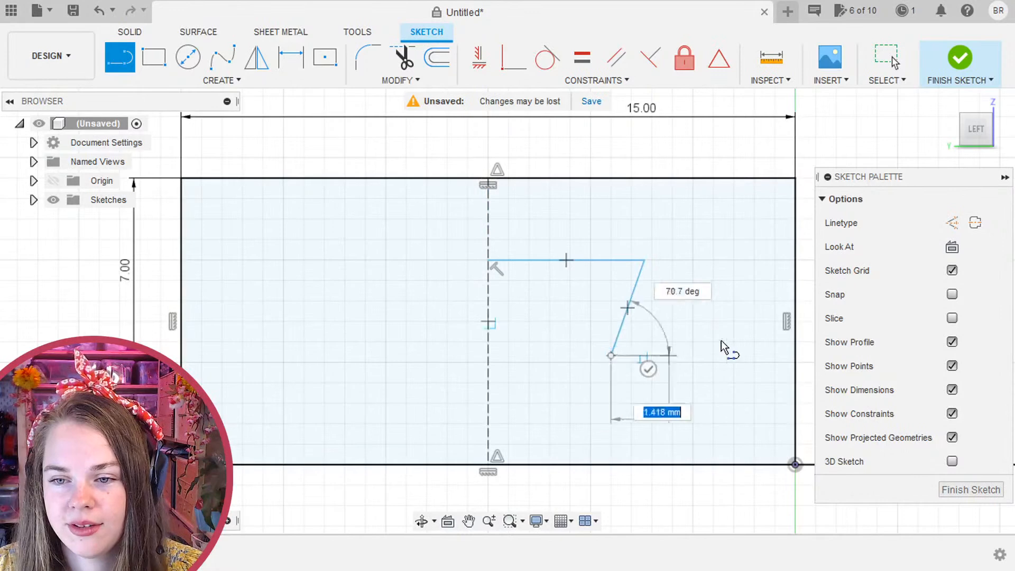
pyautogui.doubleClick(794, 355)
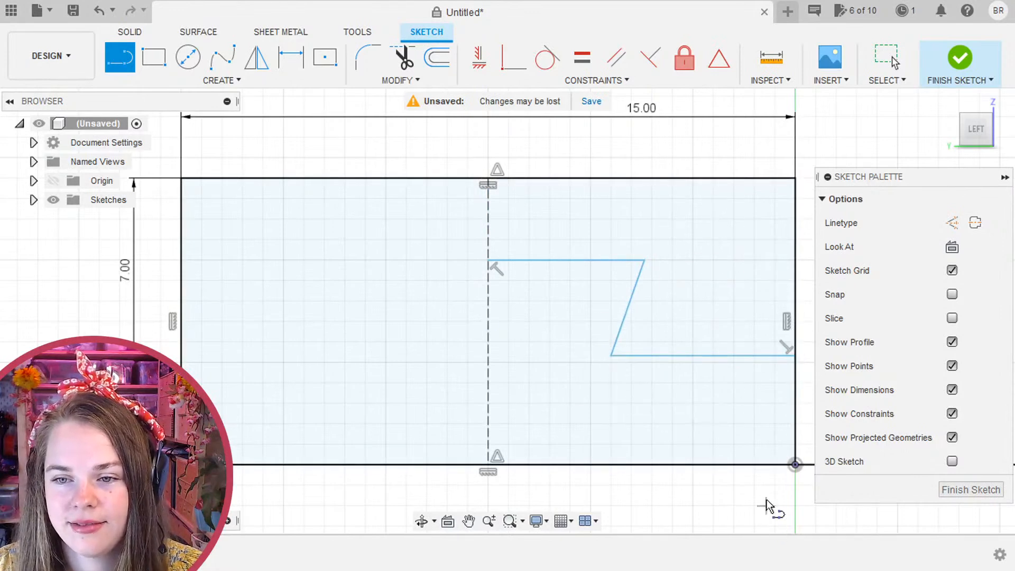
pyautogui.click(894, 60)
# Draw three stacked vertical lines from the rectangle's top edge through the zigzag's upper corner and lower line to the bottom edge.
pyautogui.click(622, 260)
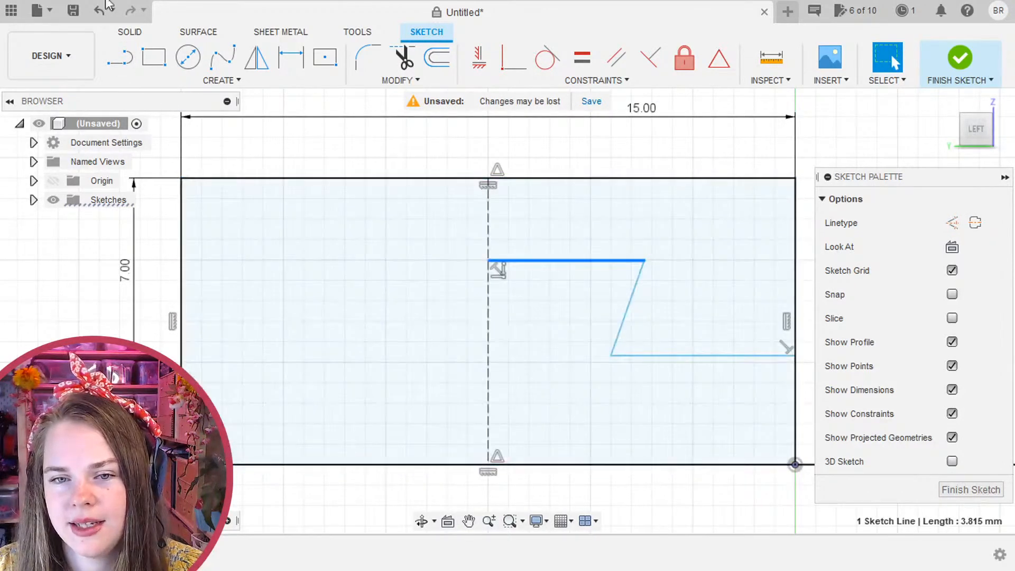
pyautogui.press('l')
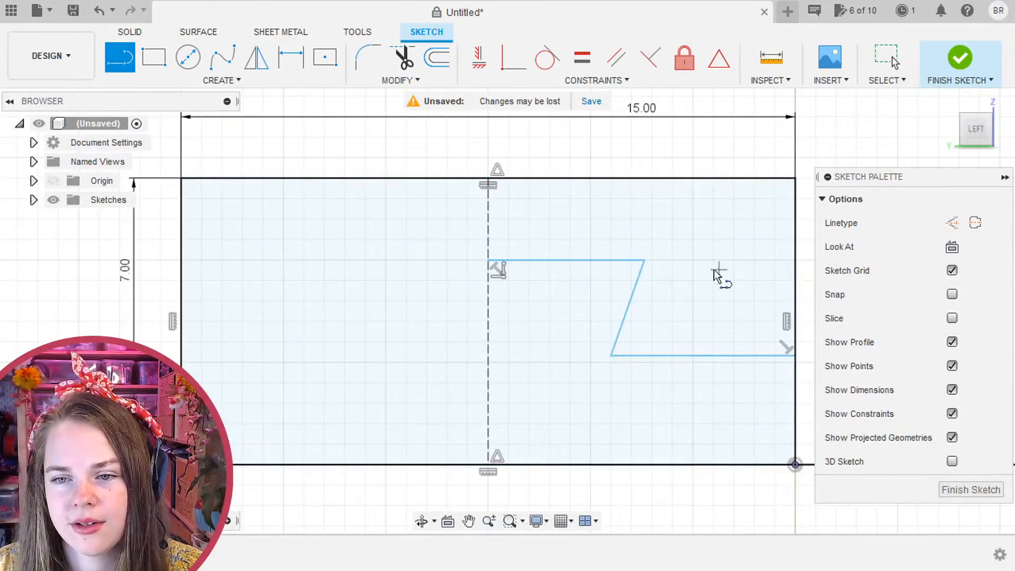
pyautogui.click(645, 260)
pyautogui.click(645, 179)
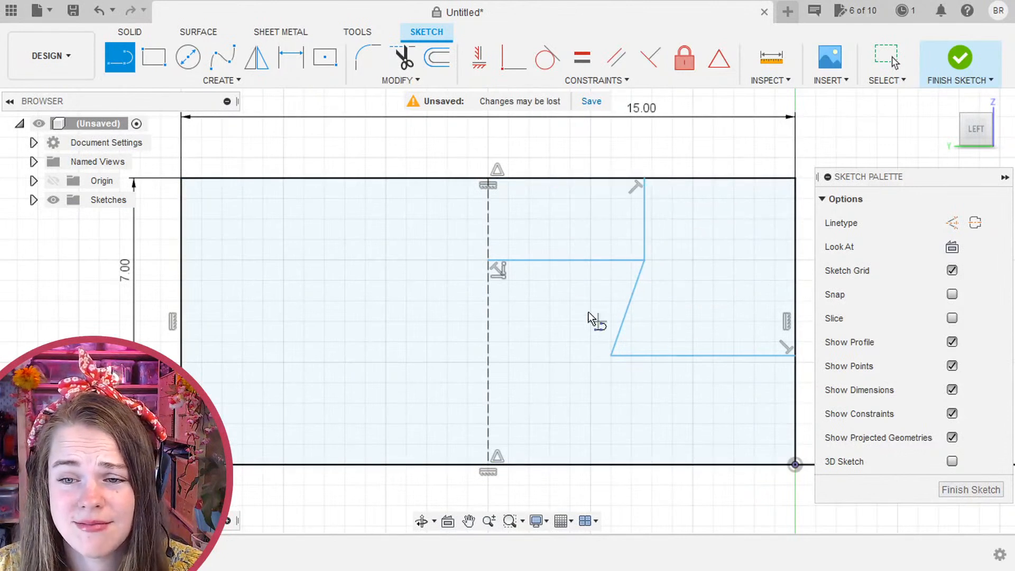
pyautogui.click(644, 264)
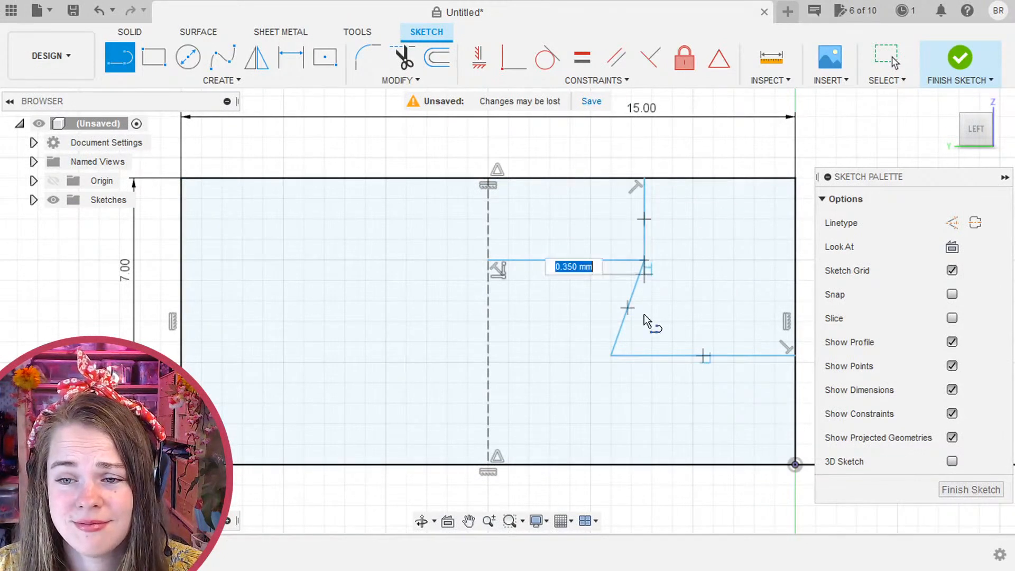
pyautogui.click(645, 356)
pyautogui.click(644, 465)
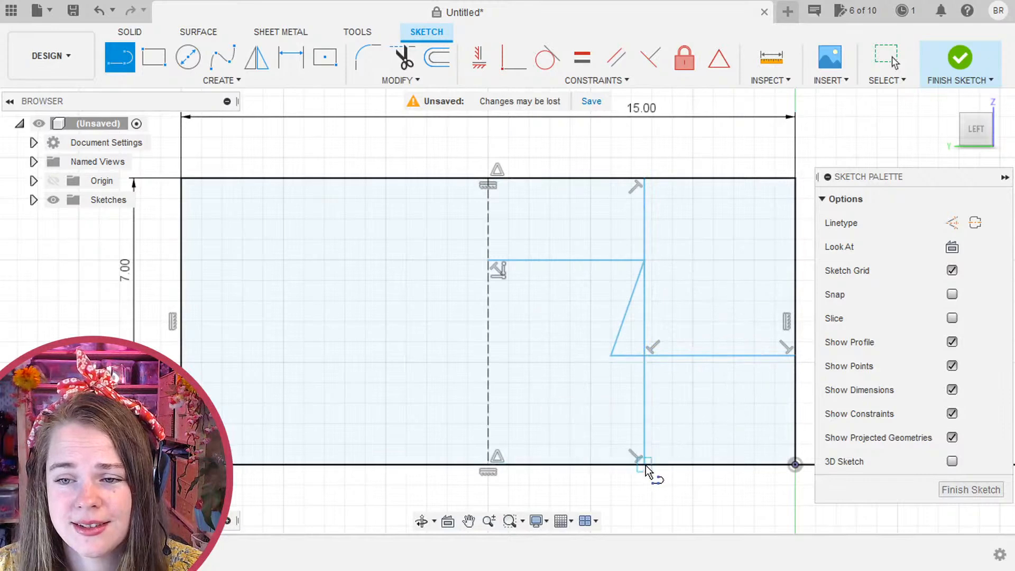
pyautogui.press('Escape')
# Convert the three stacked vertical line segments at the zigzag to construction lines.
pyautogui.click(644, 407)
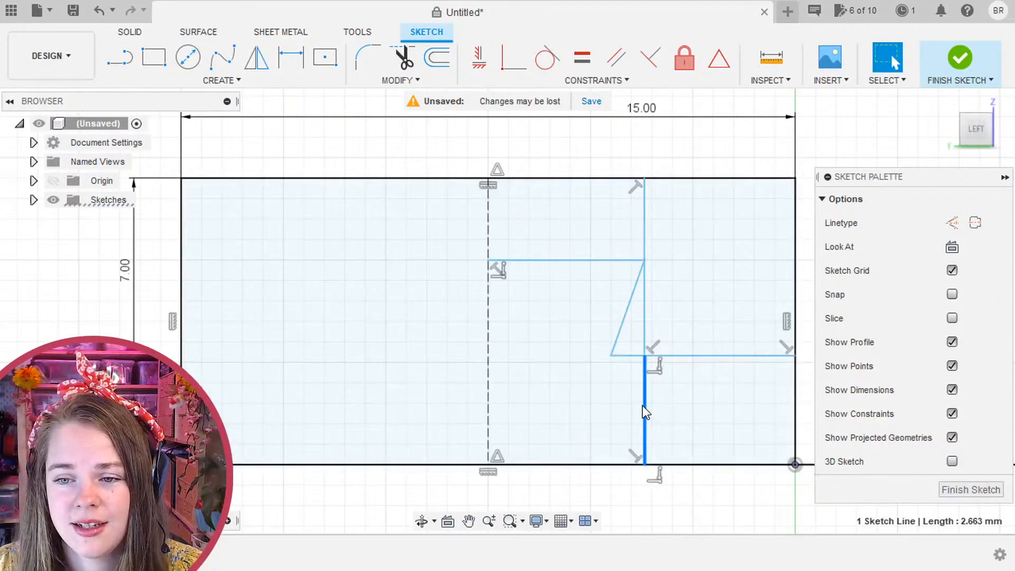
pyautogui.press('x')
pyautogui.click(650, 304)
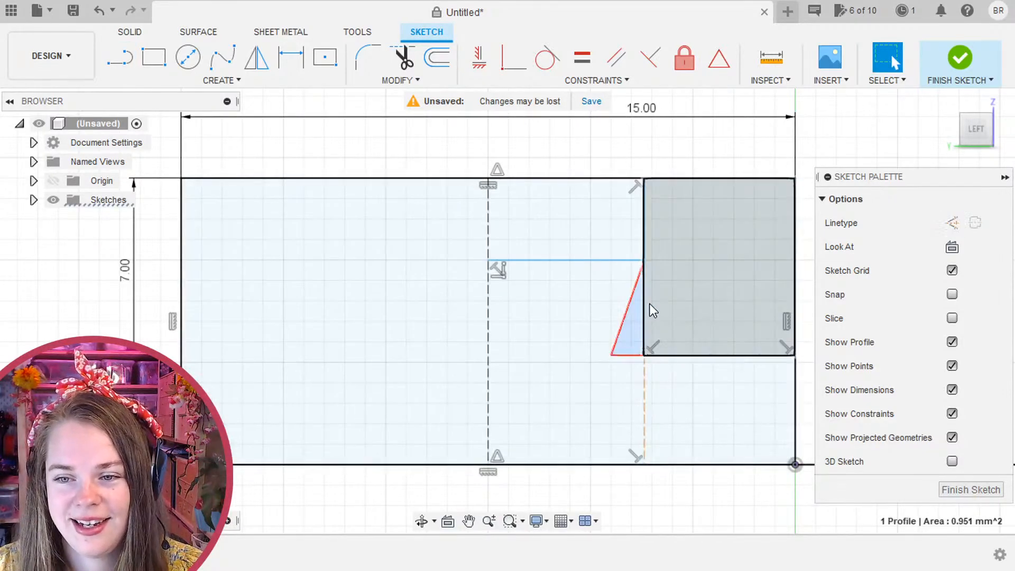
pyautogui.click(645, 229)
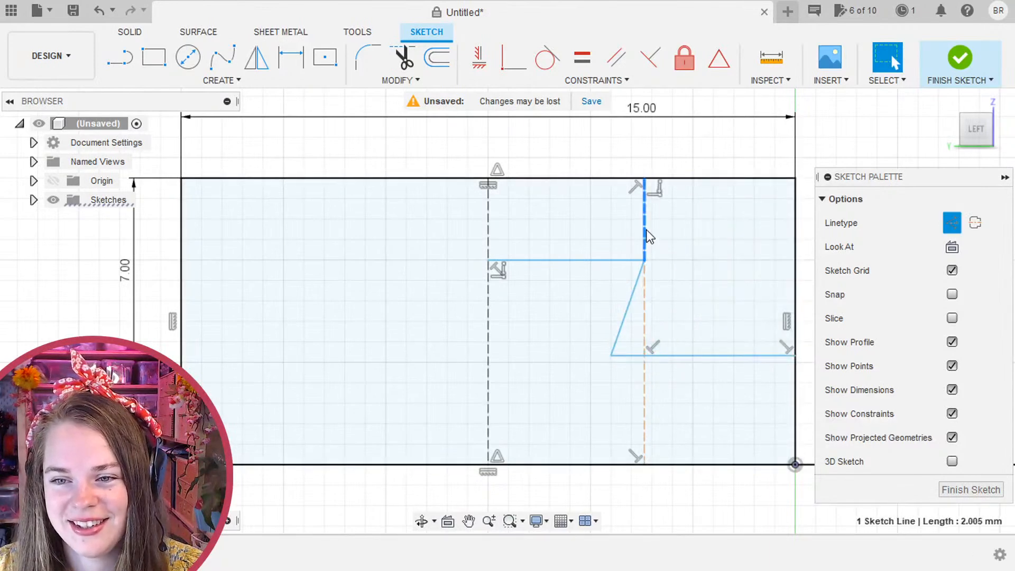
pyautogui.press('x')
# Apply an Equal constraint to the three vertical construction segments so they share the same length.
pyautogui.keyDown('shift'); pyautogui.click(645, 312); pyautogui.keyUp('shift')
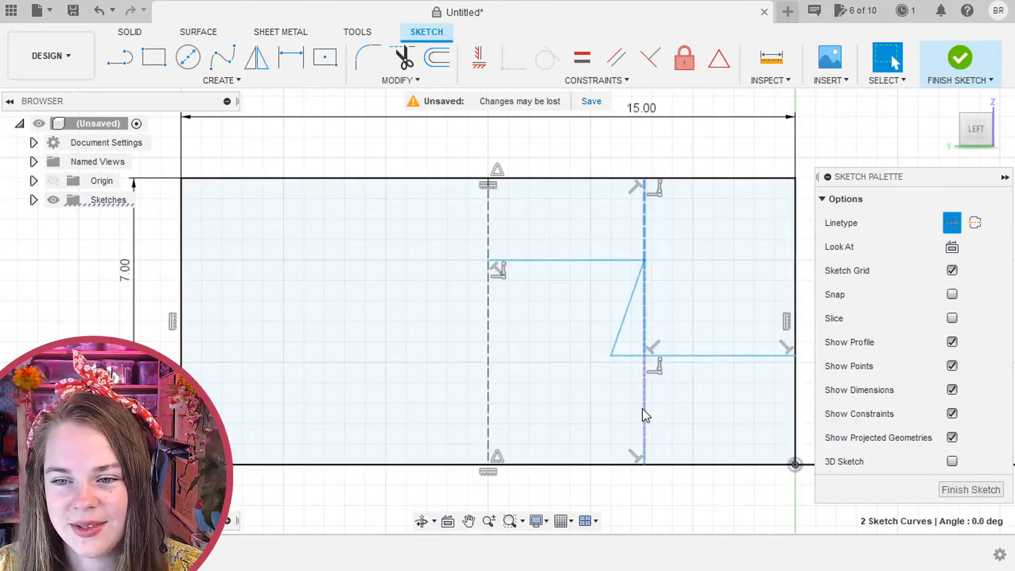
pyautogui.keyDown('shift'); pyautogui.click(643, 409); pyautogui.keyUp('shift')
pyautogui.click(589, 56)
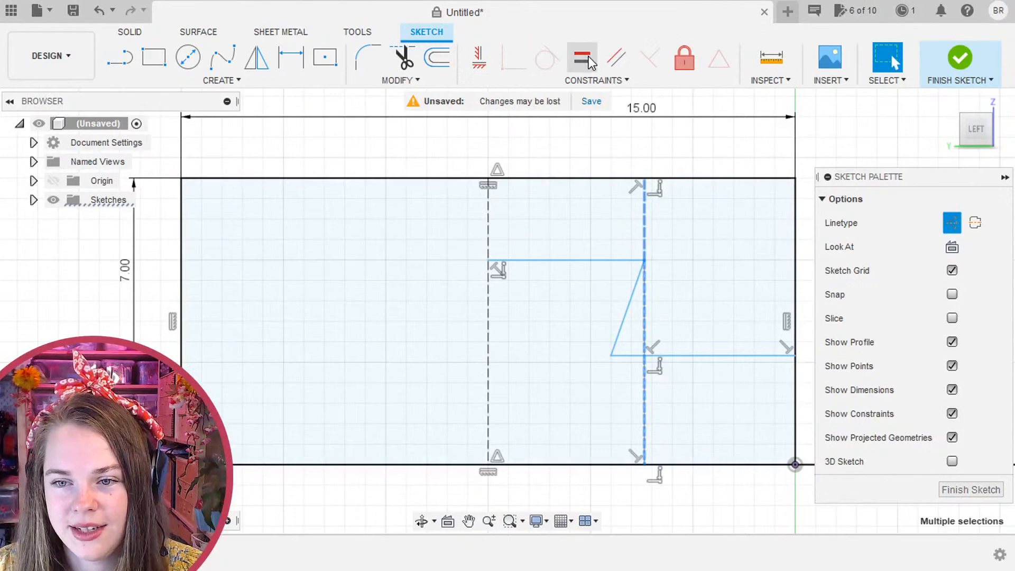
pyautogui.click(887, 57)
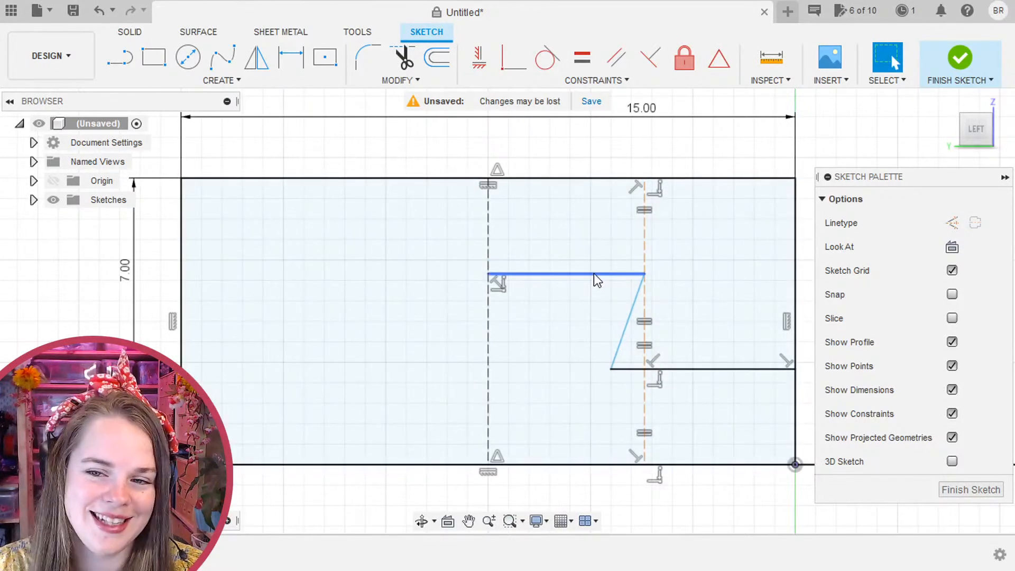
# Convert the whole zigzag chain to construction lines and offset it to the upper side by .3/2 mm.
pyautogui.doubleClick(594, 274)
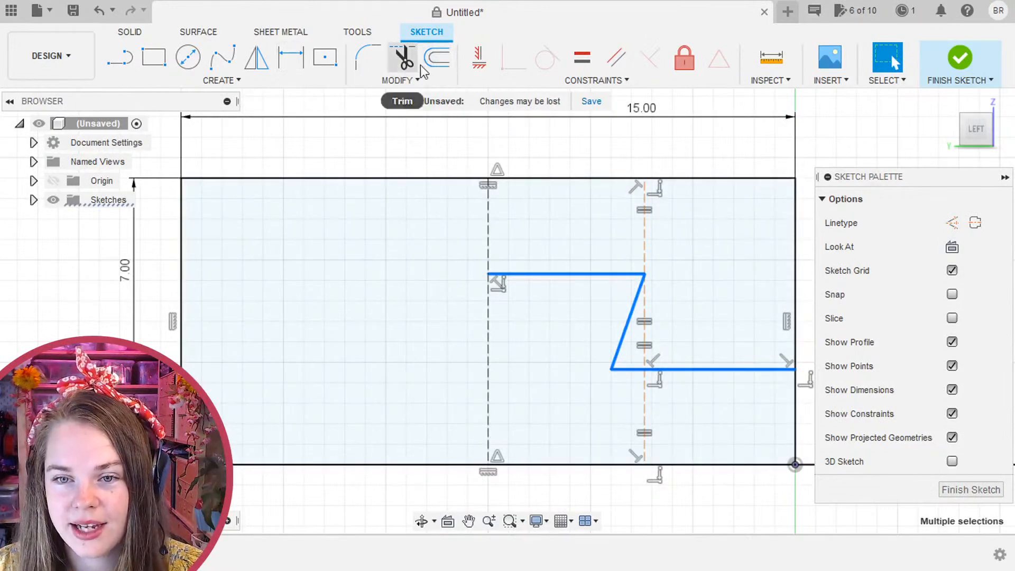
pyautogui.press('x')
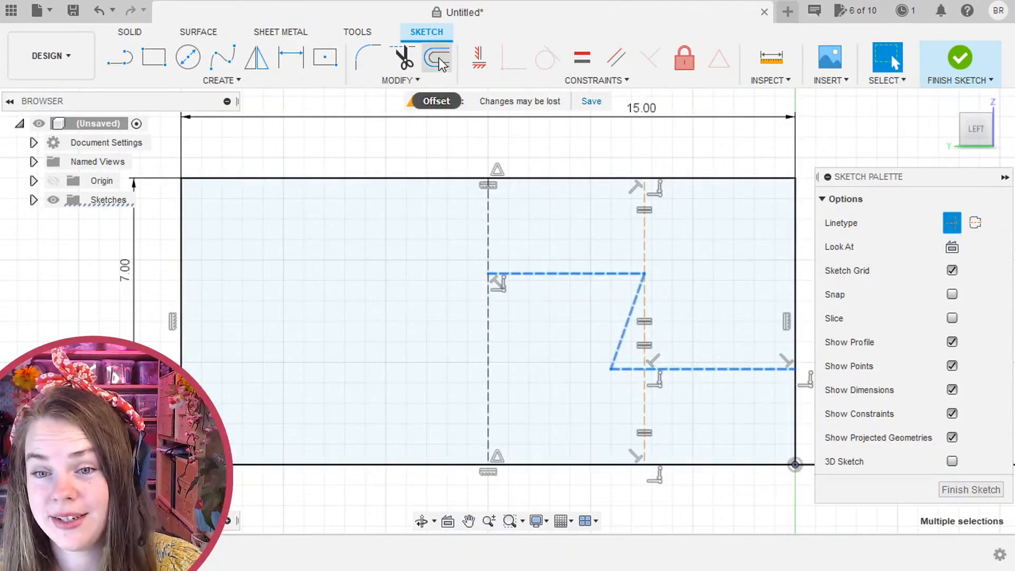
pyautogui.click(442, 62)
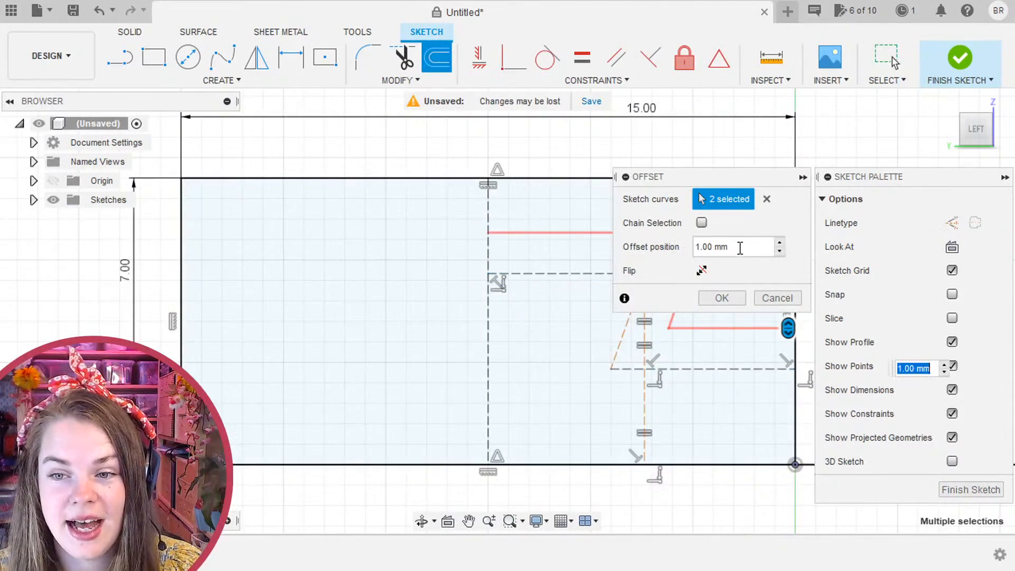
pyautogui.click(740, 248)
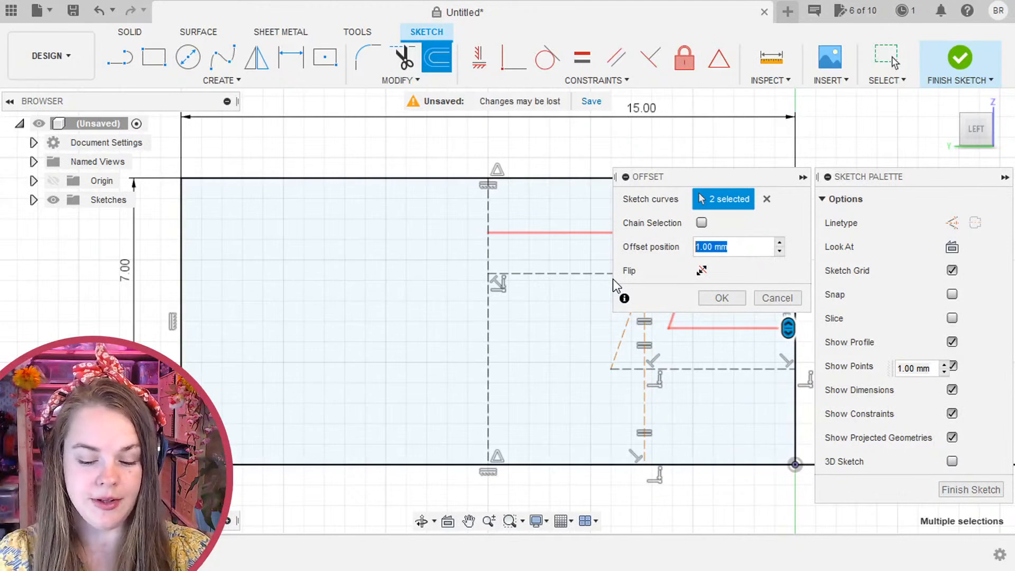
pyautogui.write('.3')
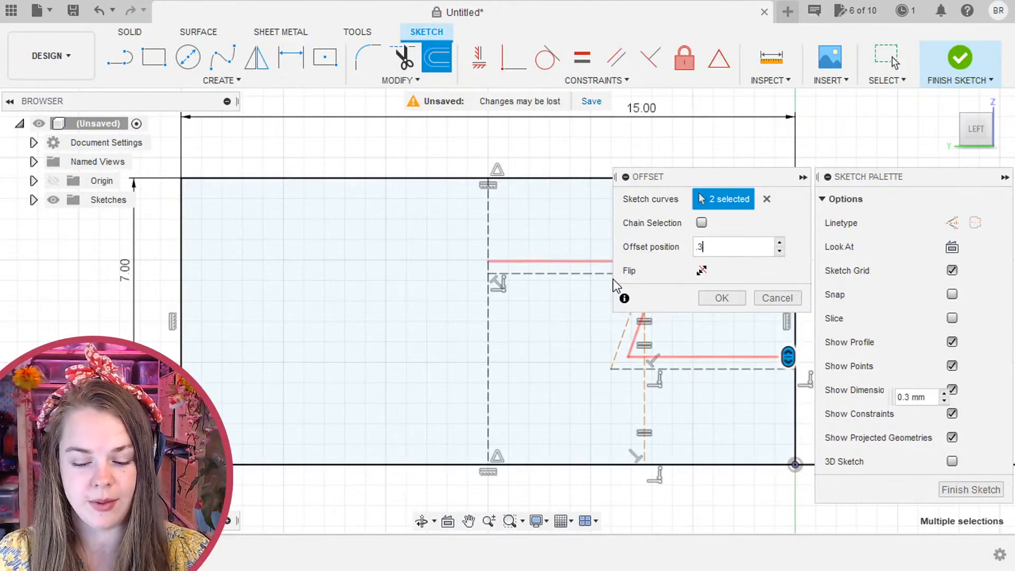
pyautogui.write('/')
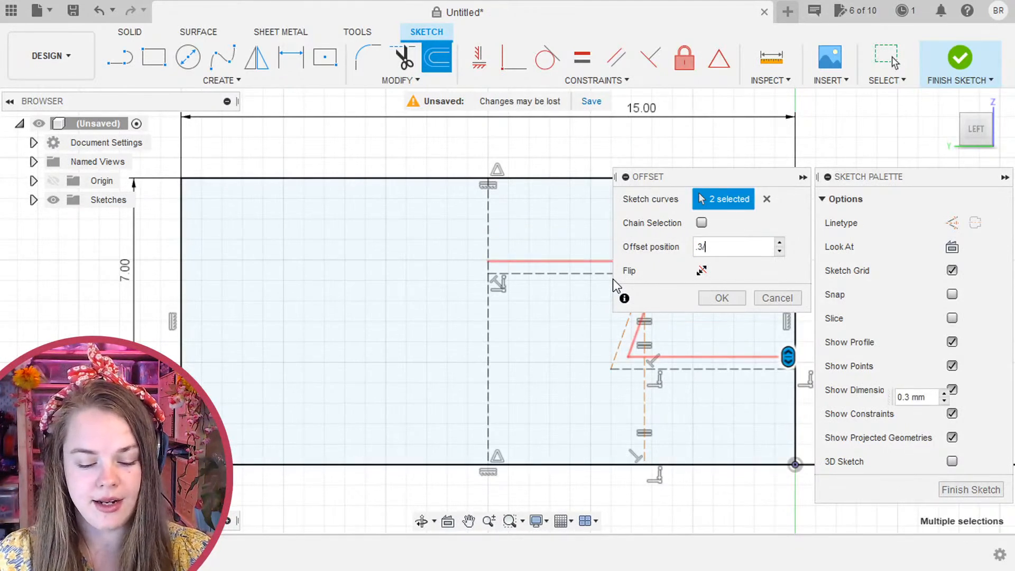
pyautogui.write('2')
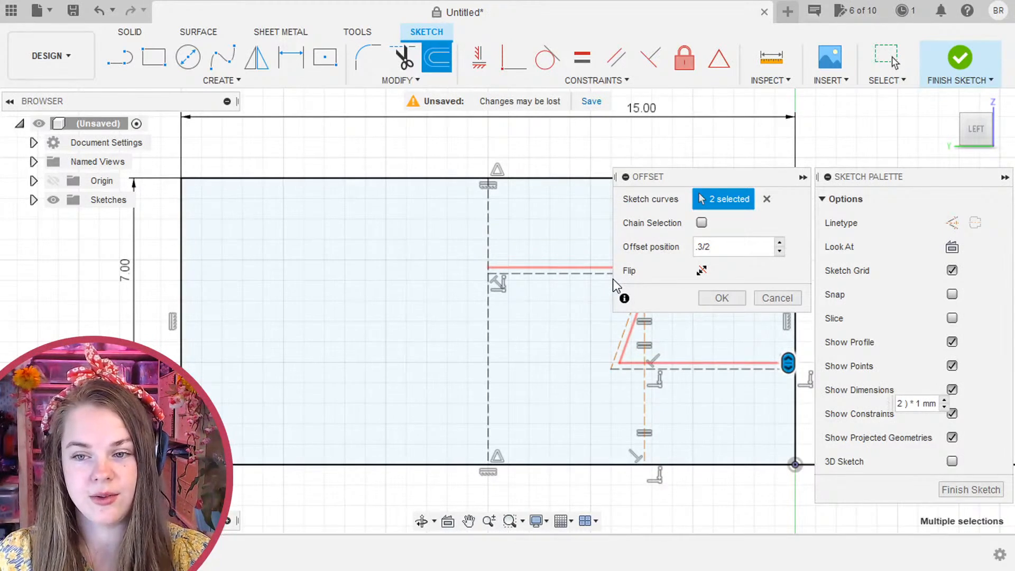
pyautogui.press('Return')
# Offset the whole construction zigzag chain to its lower side by 0.3/-2 mm.
pyautogui.click(615, 274)
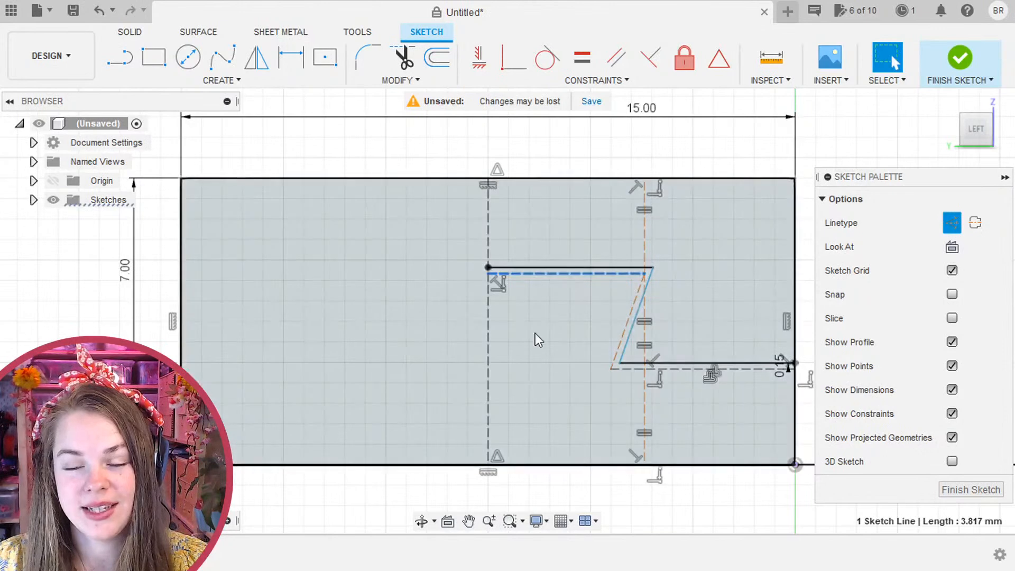
pyautogui.click(535, 333)
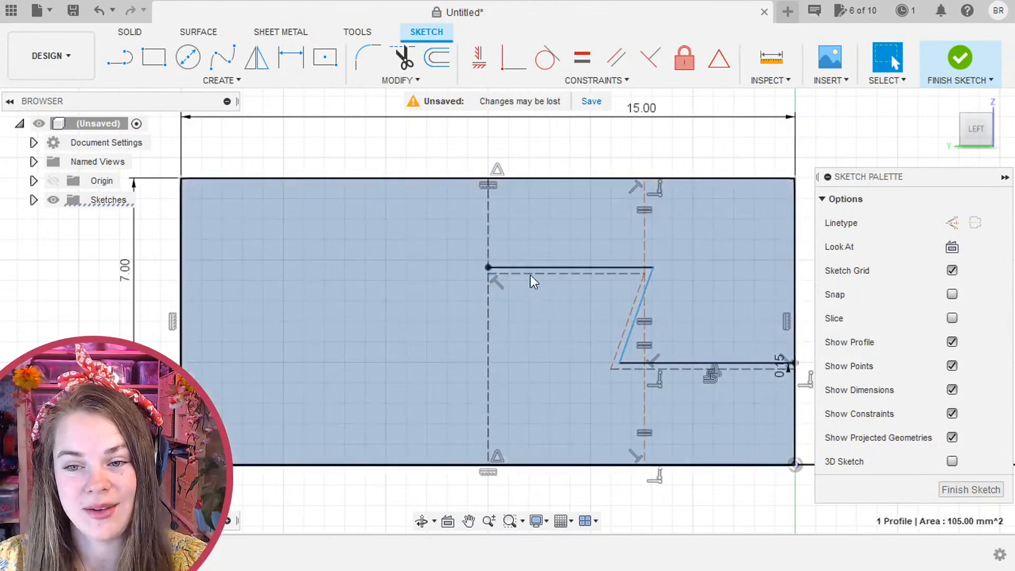
pyautogui.click(525, 272)
pyautogui.click(523, 274)
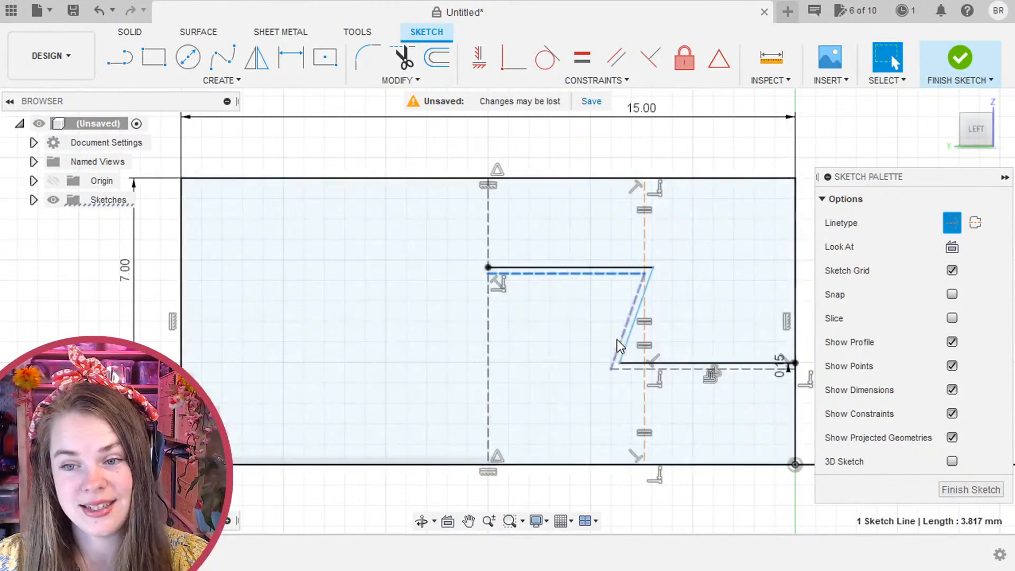
pyautogui.click(618, 348)
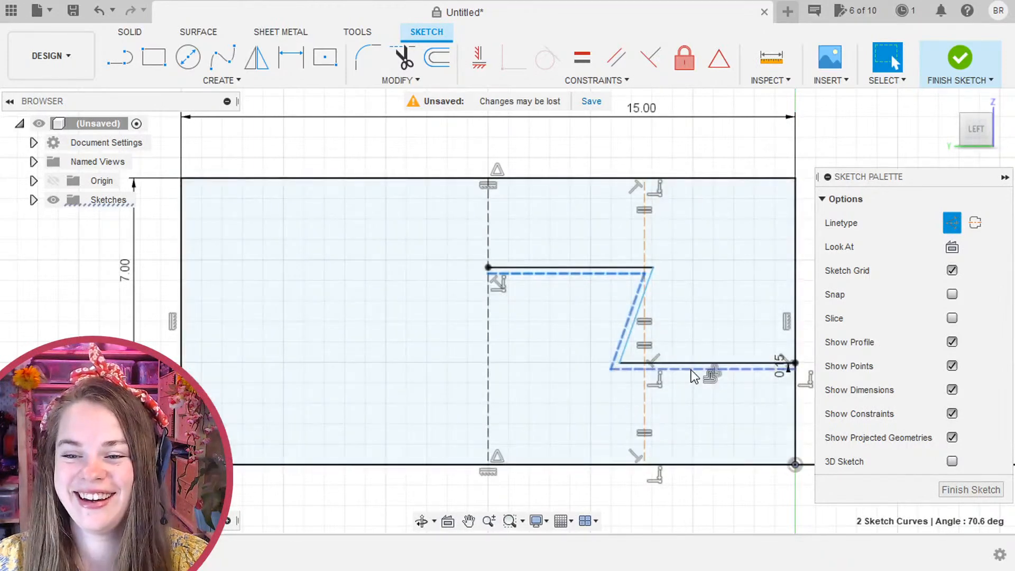
pyautogui.click(691, 369)
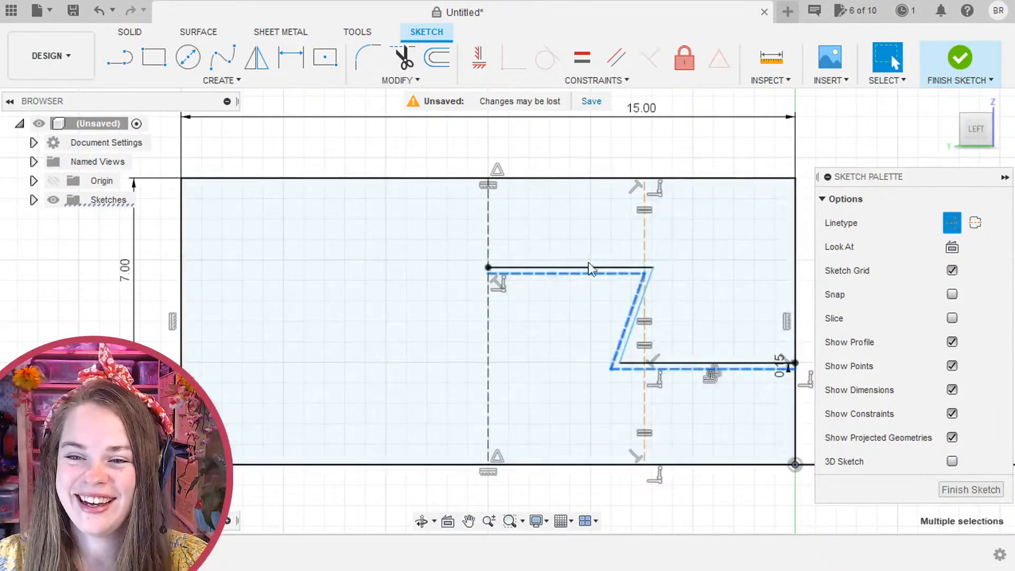
pyautogui.click(444, 58)
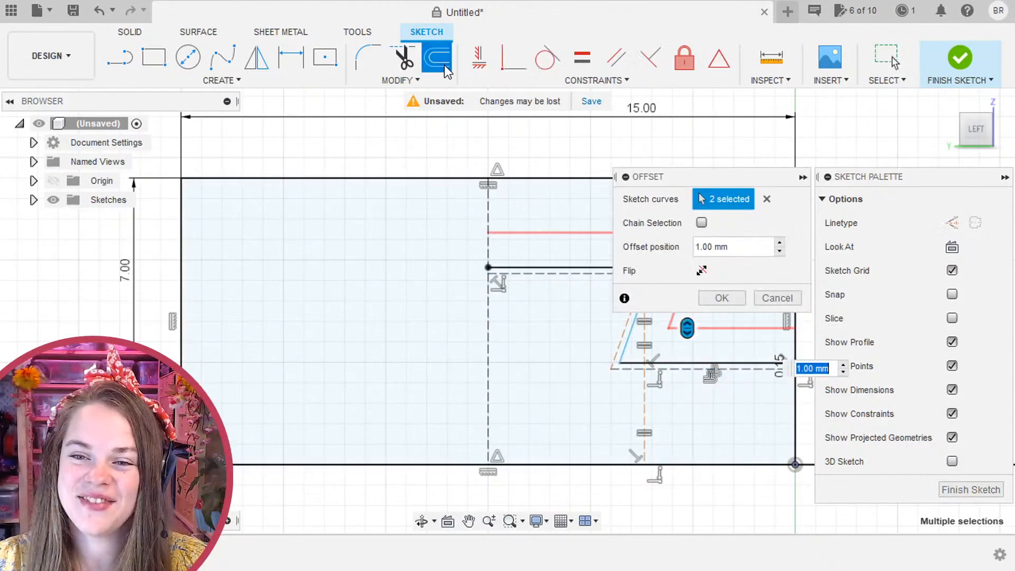
pyautogui.click(741, 246)
pyautogui.write('0.3')
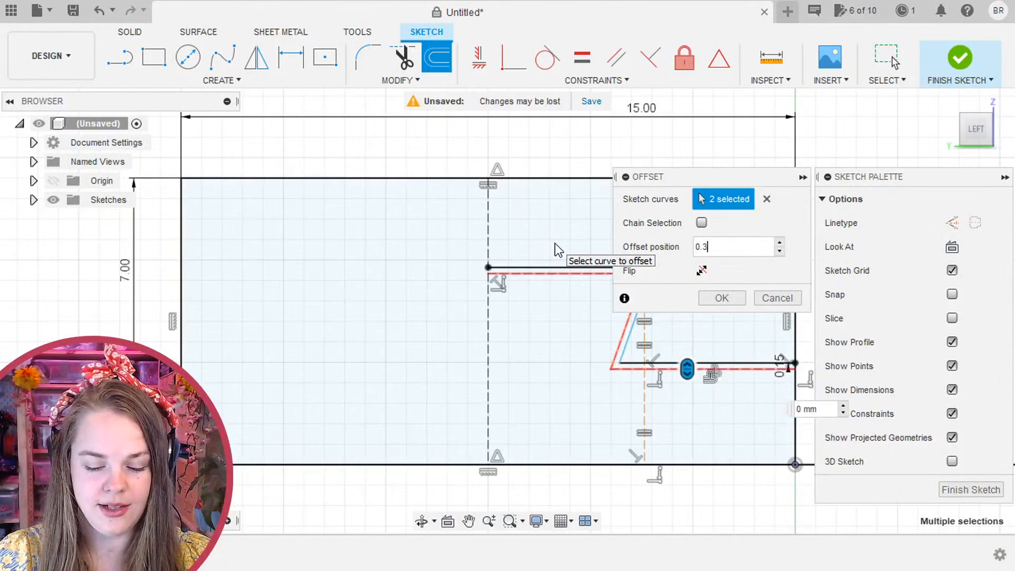
pyautogui.write('/-2')
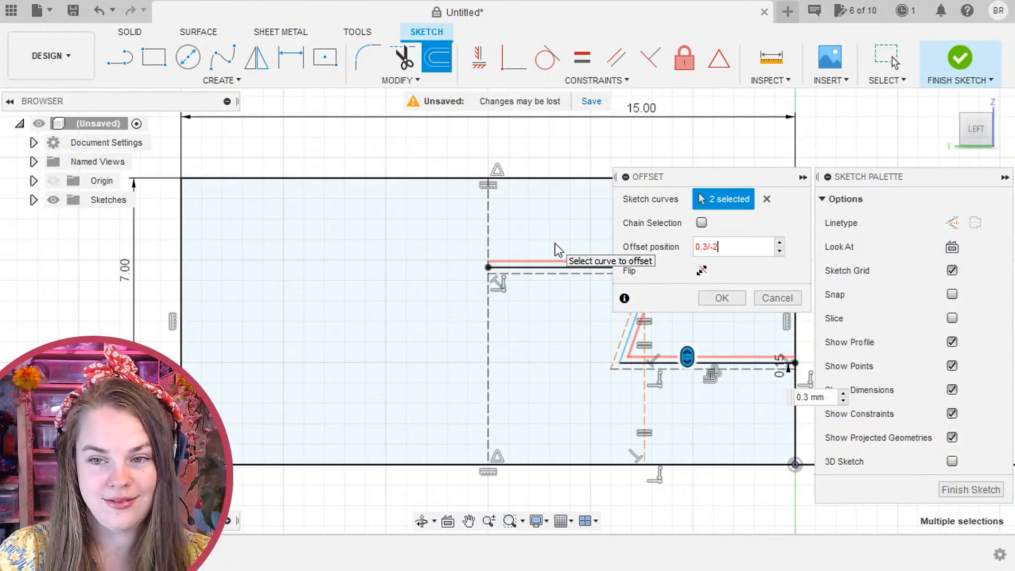
pyautogui.press('Return')
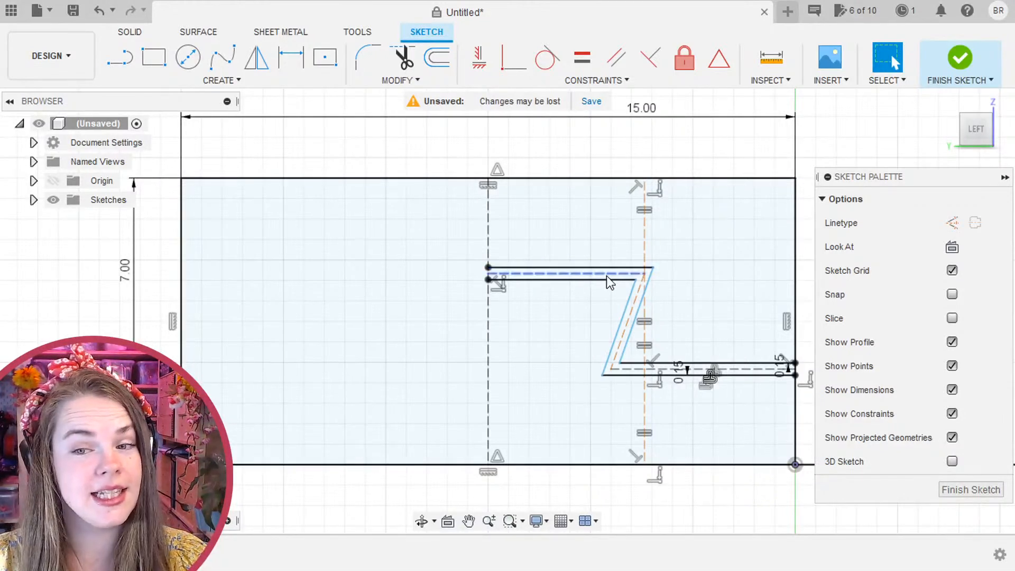
# Examine the two offset chains on either side of the construction zigzag, including their upper corner and line ends.
pyautogui.click(607, 275)
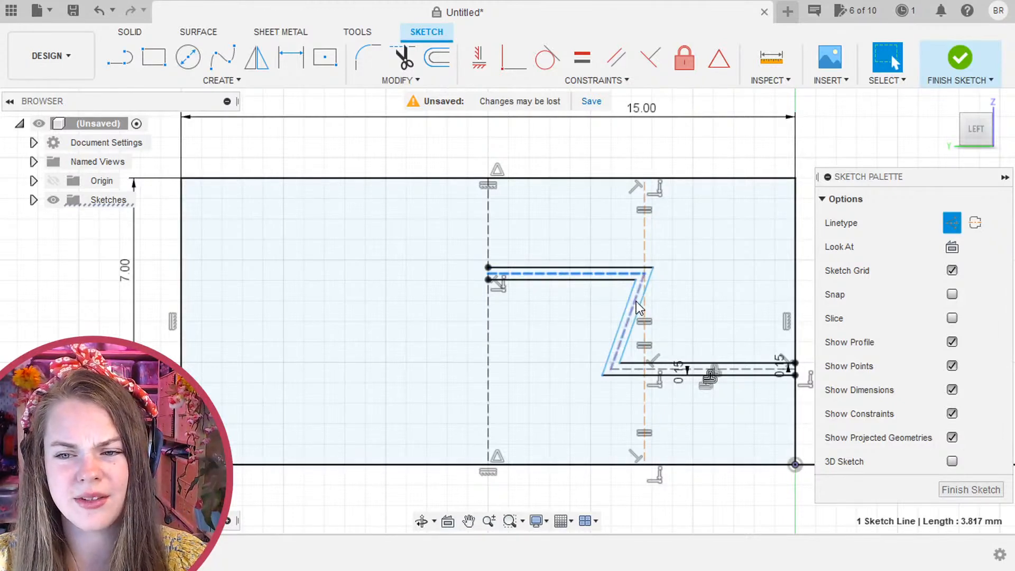
pyautogui.doubleClick(636, 301)
pyautogui.click(622, 277)
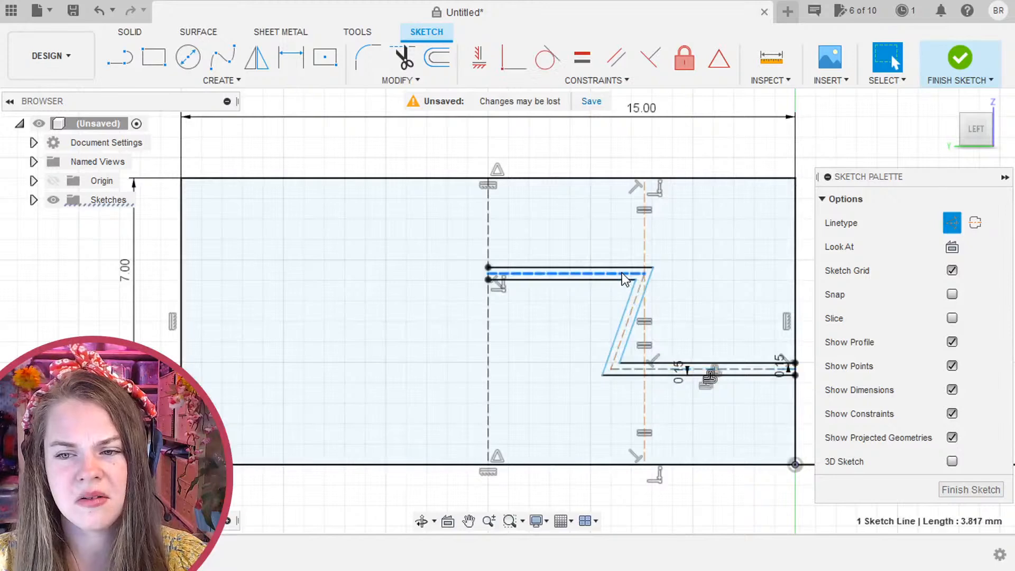
pyautogui.scroll(1, 662, 277)
pyautogui.scroll(10, 658, 279)
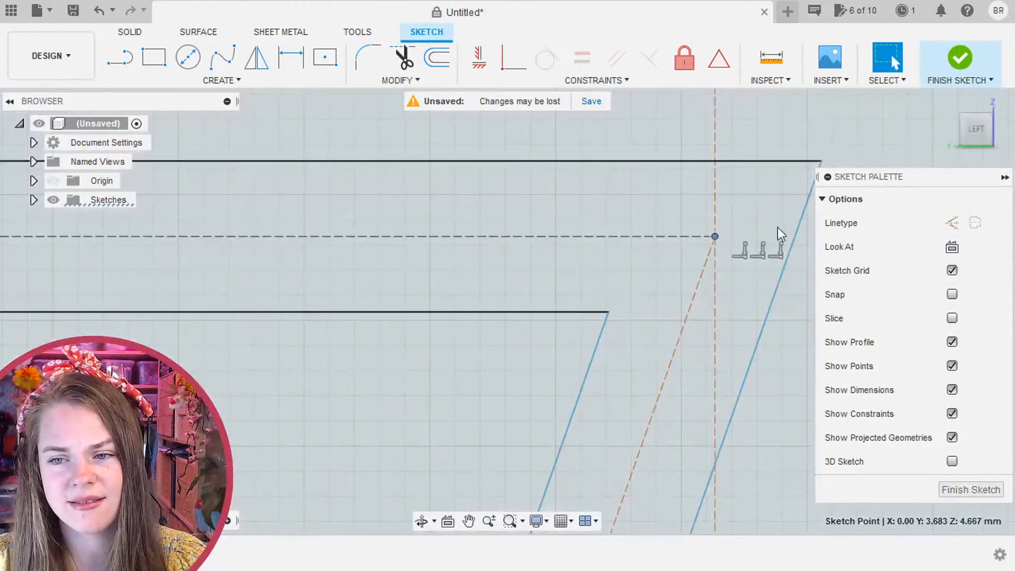
pyautogui.scroll(2, 612, 310)
pyautogui.scroll(-1, 592, 294)
pyautogui.scroll(-5, 547, 276)
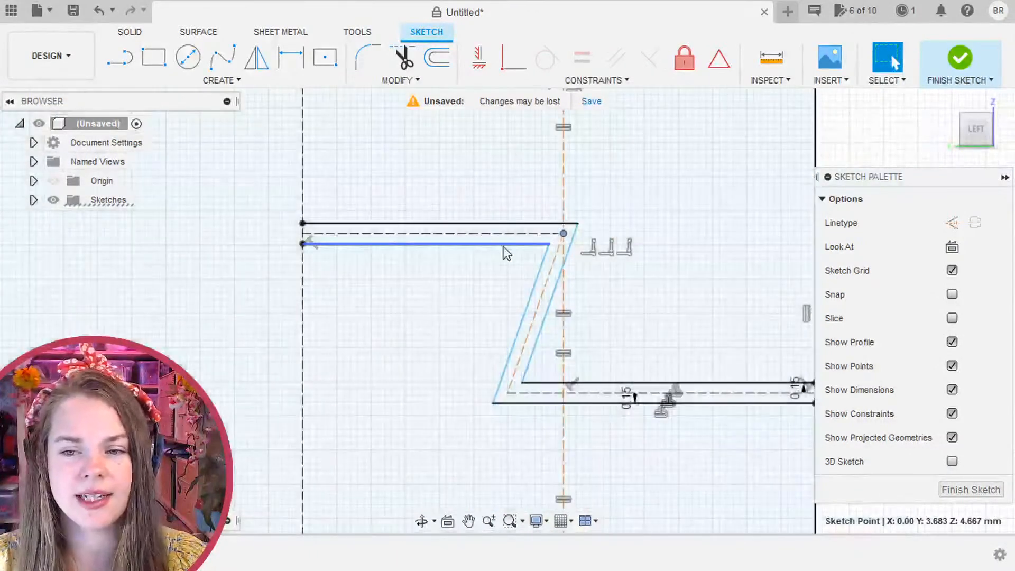
pyautogui.doubleClick(504, 244)
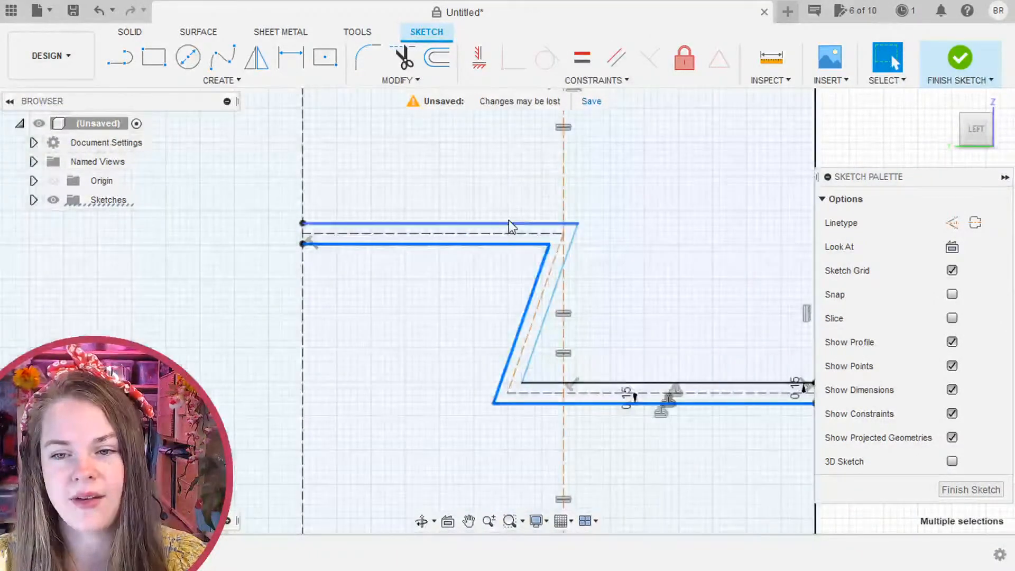
pyautogui.doubleClick(509, 223)
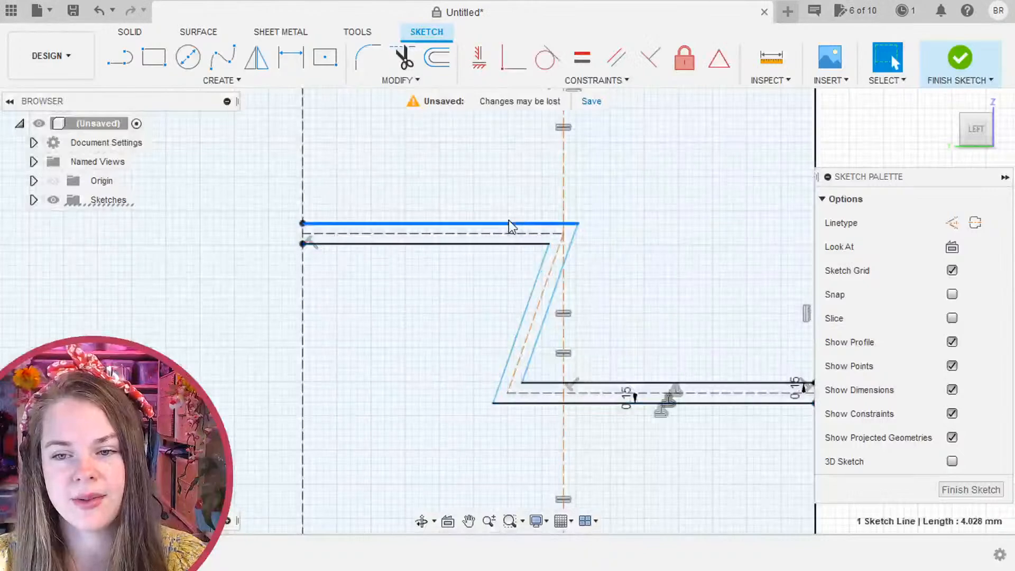
pyautogui.scroll(2, 426, 336)
pyautogui.scroll(-3, 418, 321)
pyautogui.scroll(-2, 418, 320)
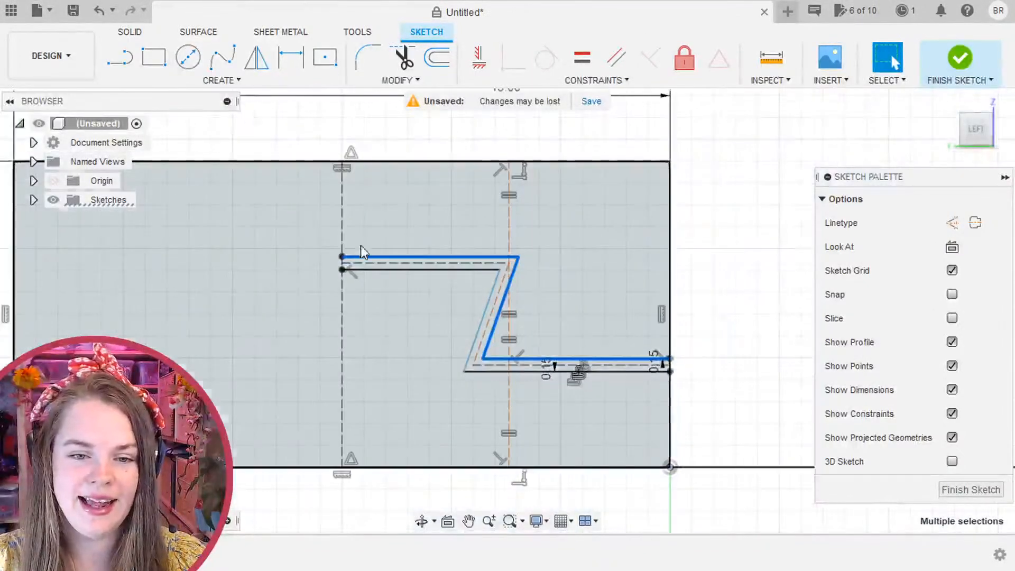
pyautogui.scroll(1, 504, 239)
pyautogui.click(722, 272)
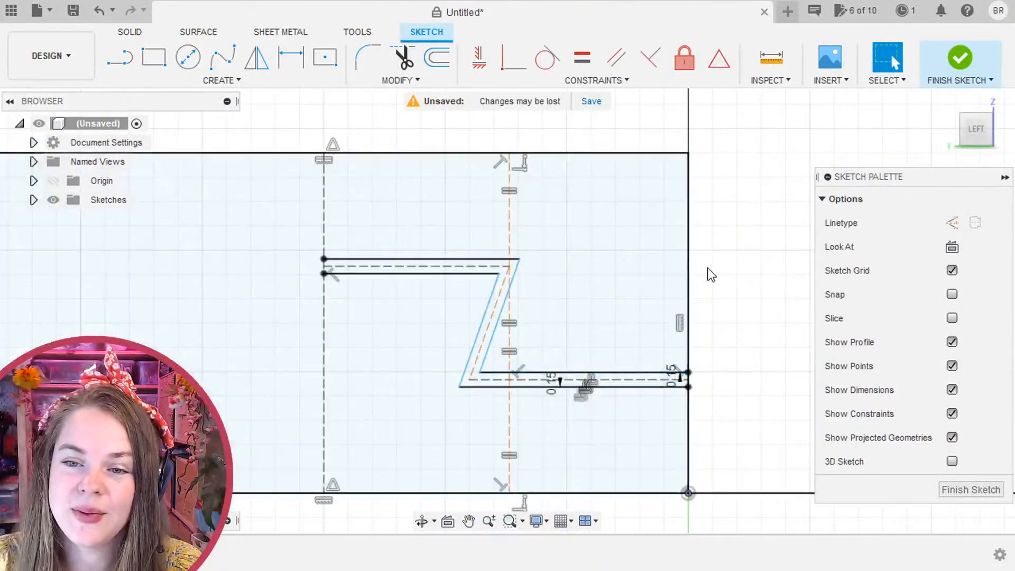
pyautogui.click(608, 251)
pyautogui.click(732, 231)
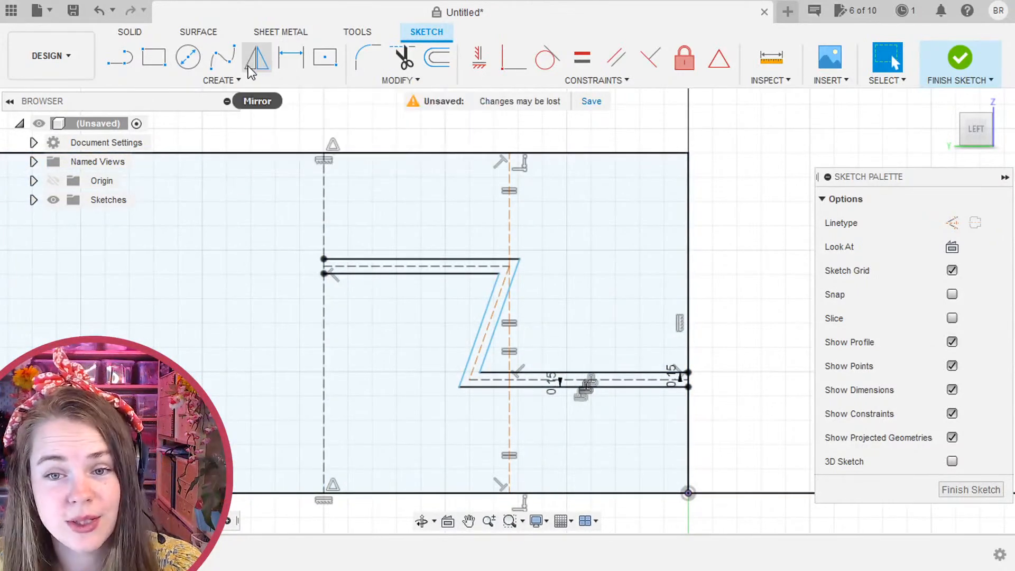
# Mirror both offset zigzag chains about the rectangle's vertical centre construction line.
pyautogui.click(257, 58)
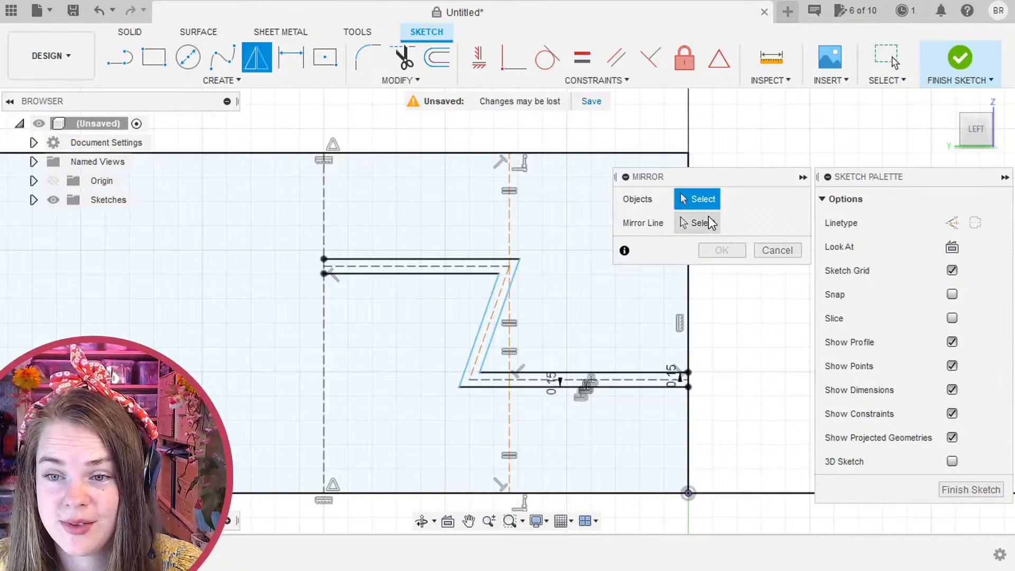
pyautogui.click(379, 260)
pyautogui.doubleClick(379, 259)
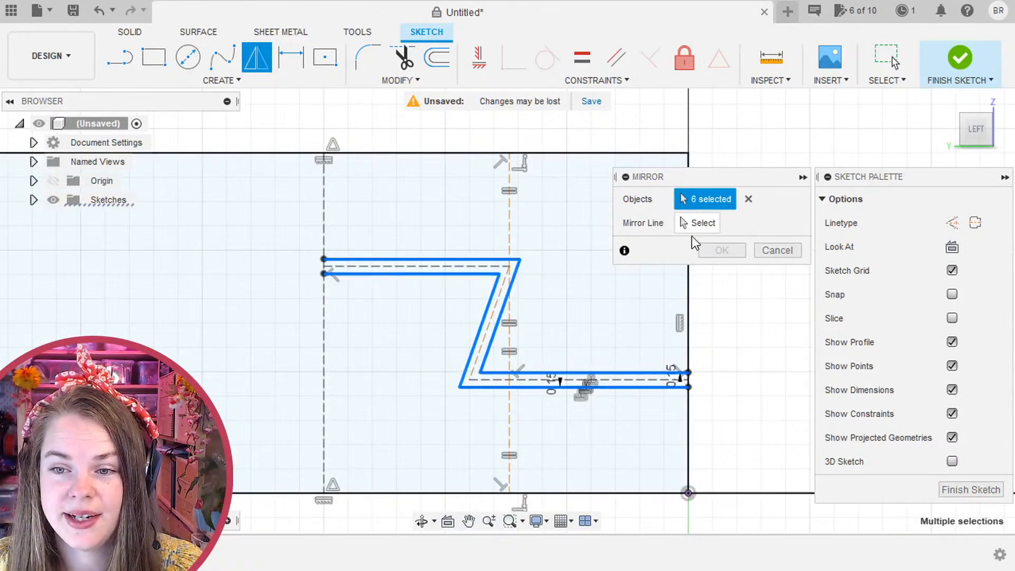
pyautogui.click(691, 223)
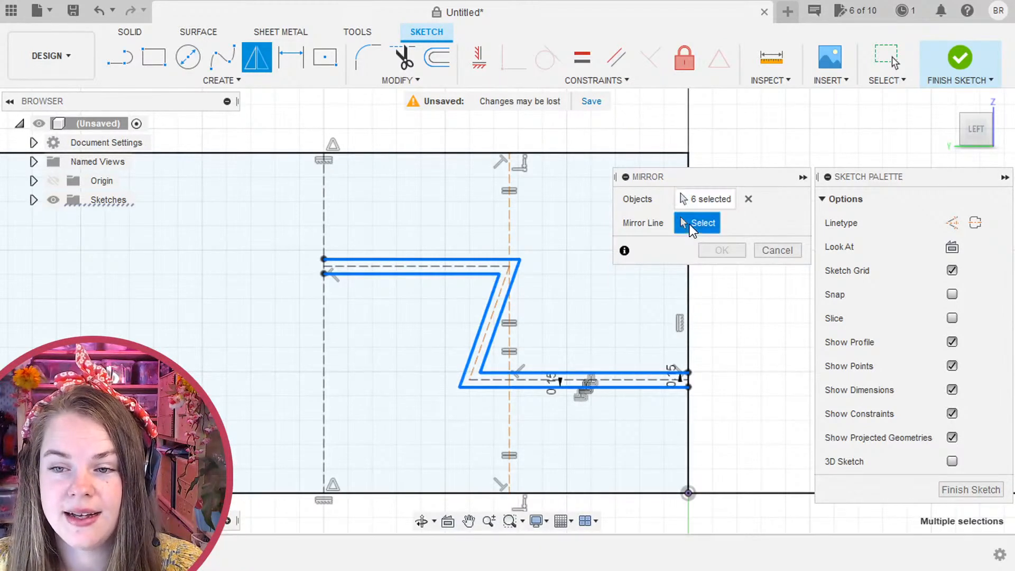
pyautogui.click(323, 222)
pyautogui.click(722, 251)
# Check the minimum distance between the upper and lower profiles across the clearance gap.
pyautogui.scroll(-3, 674, 283)
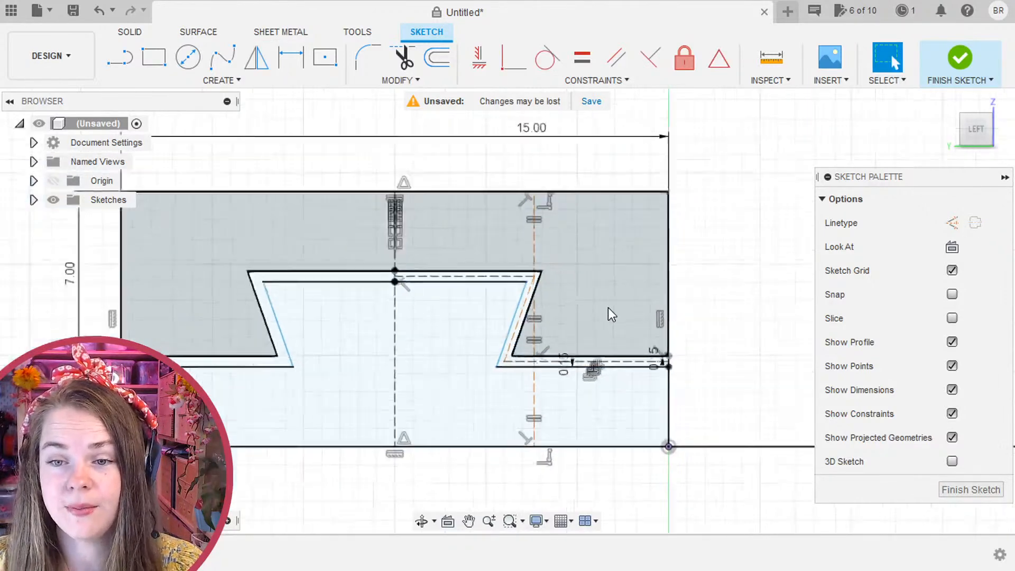
pyautogui.click(616, 249)
pyautogui.keyDown('shift'); pyautogui.click(444, 379); pyautogui.keyUp('shift')
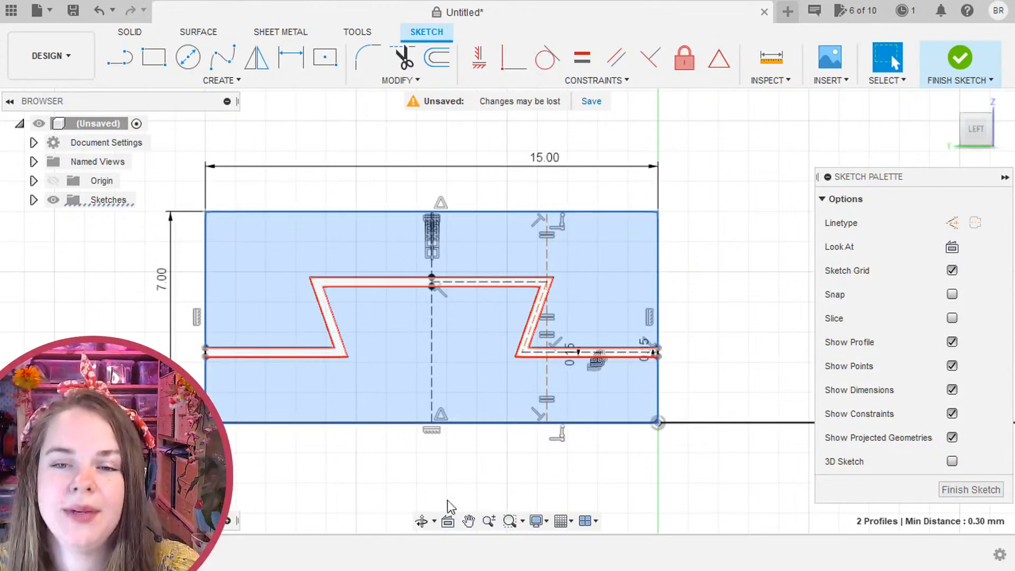
pyautogui.click(329, 148)
pyautogui.click(368, 61)
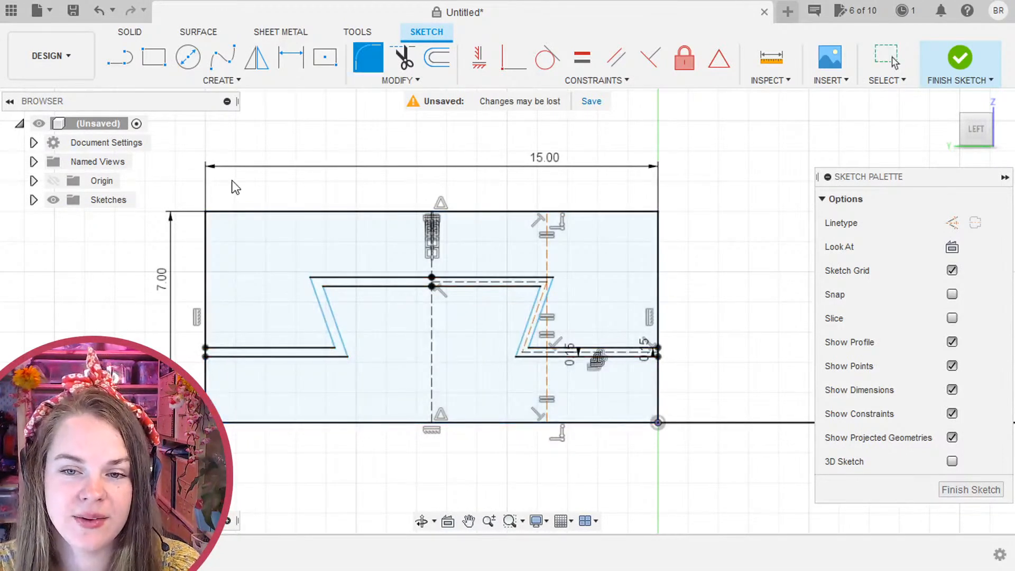
pyautogui.click(206, 211)
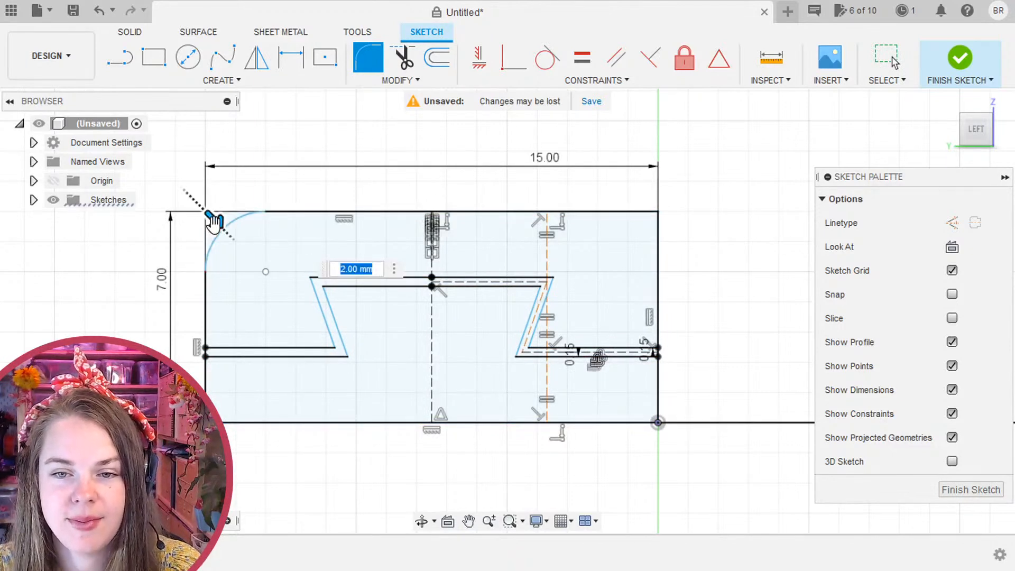
pyautogui.moveTo(217, 221); pyautogui.dragTo(205, 223)
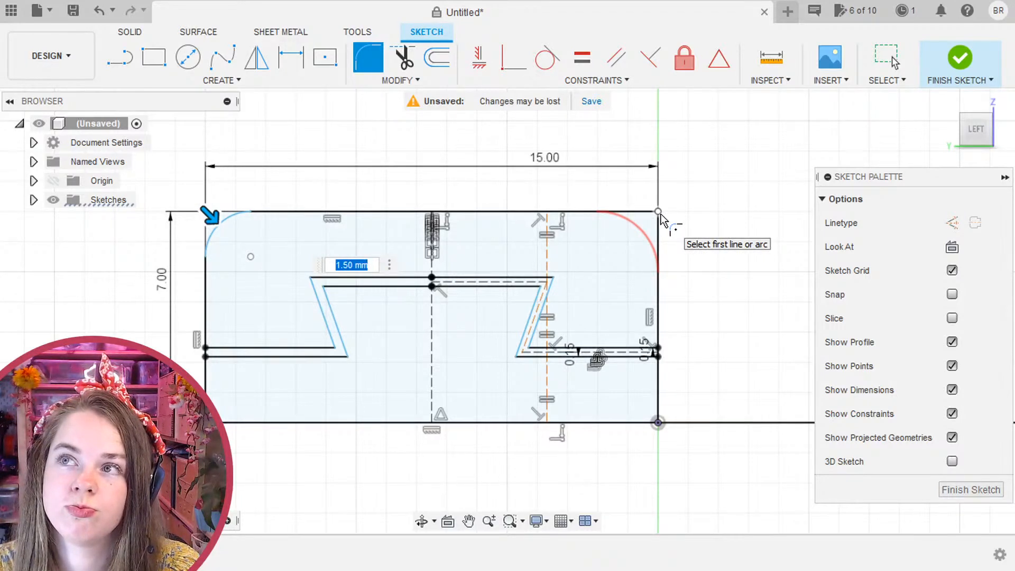
pyautogui.press('Escape')
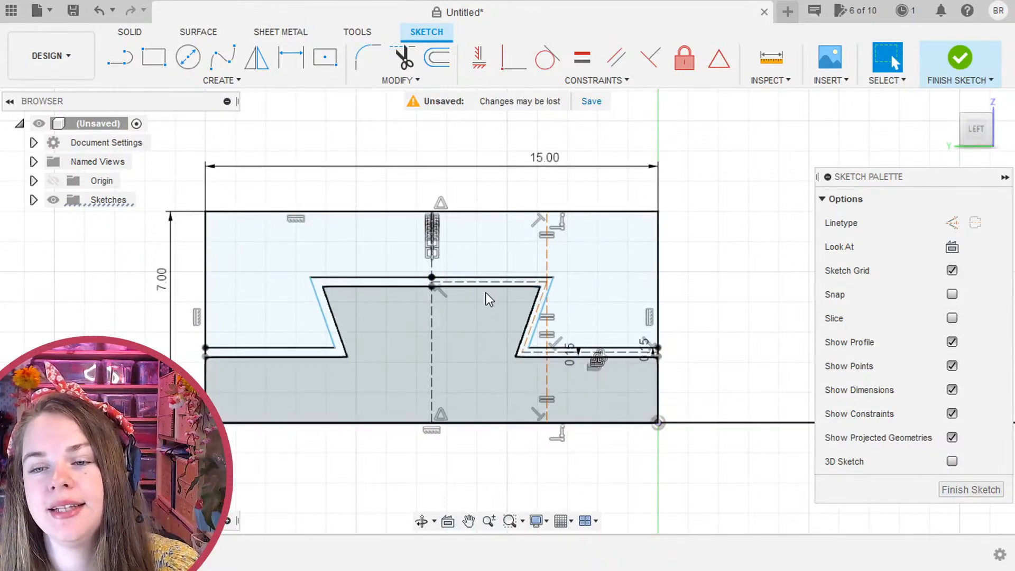
# Try to chamfer the four outer corners of the 15 by 7 mm rectangle with equal-distance sketch chamfers.
pyautogui.click(401, 80)
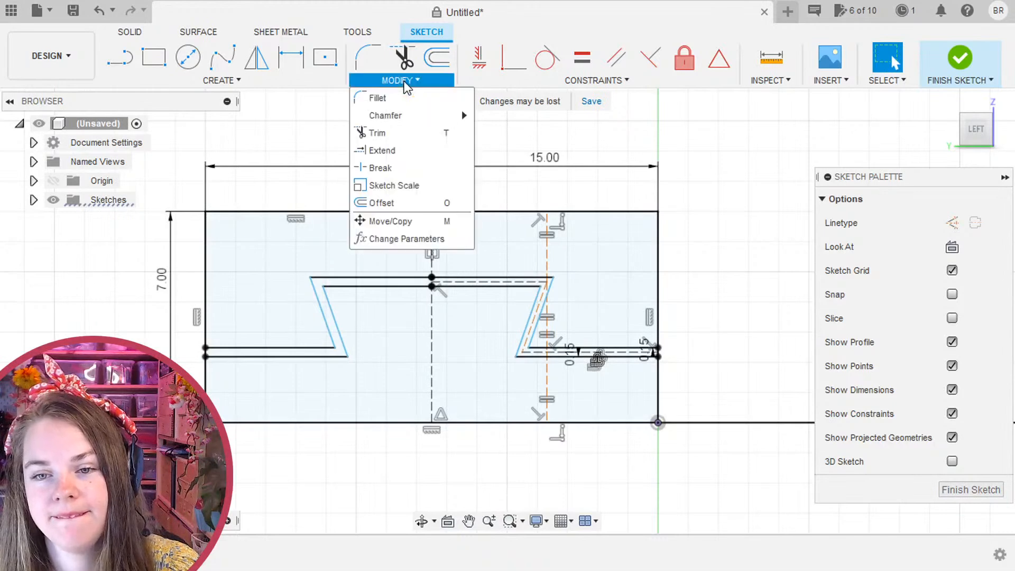
pyautogui.click(594, 81)
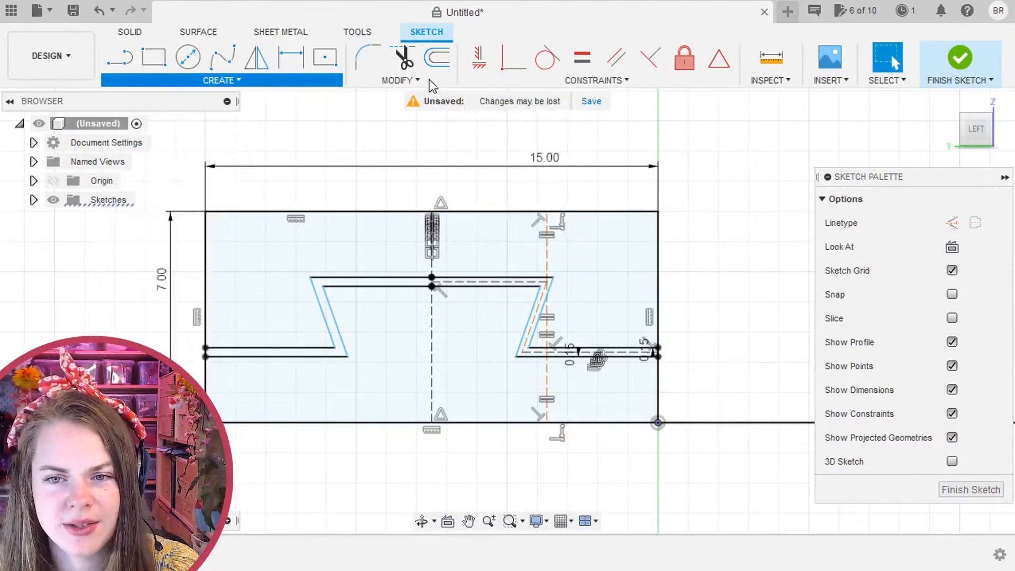
pyautogui.moveTo(416, 80)
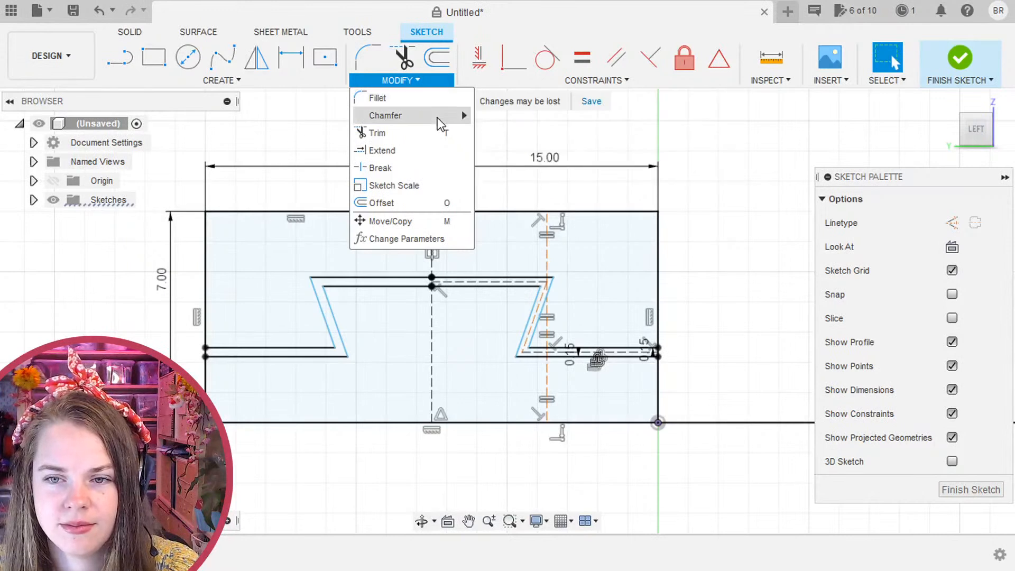
pyautogui.moveTo(438, 120)
pyautogui.click(495, 117)
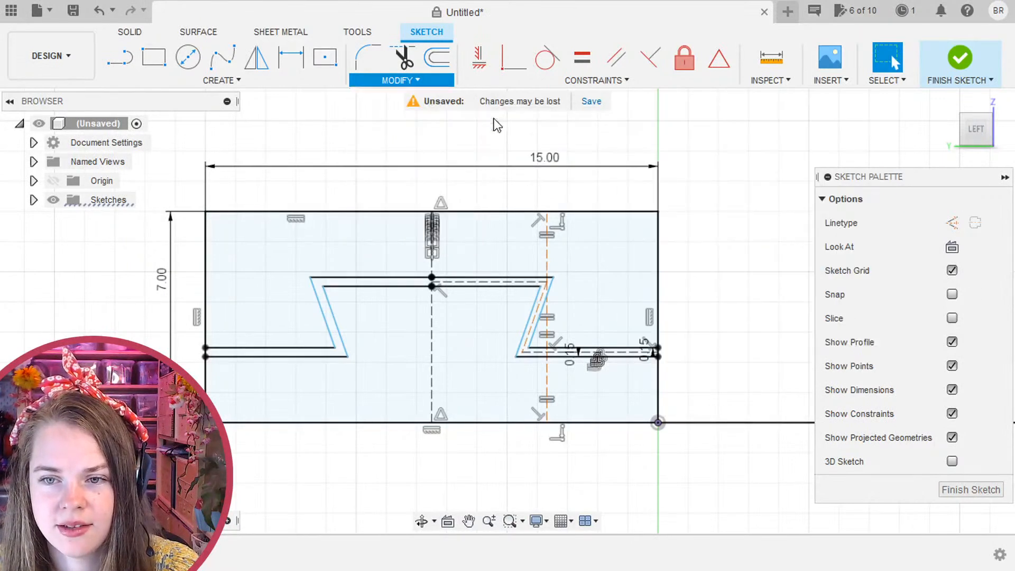
pyautogui.click(227, 211)
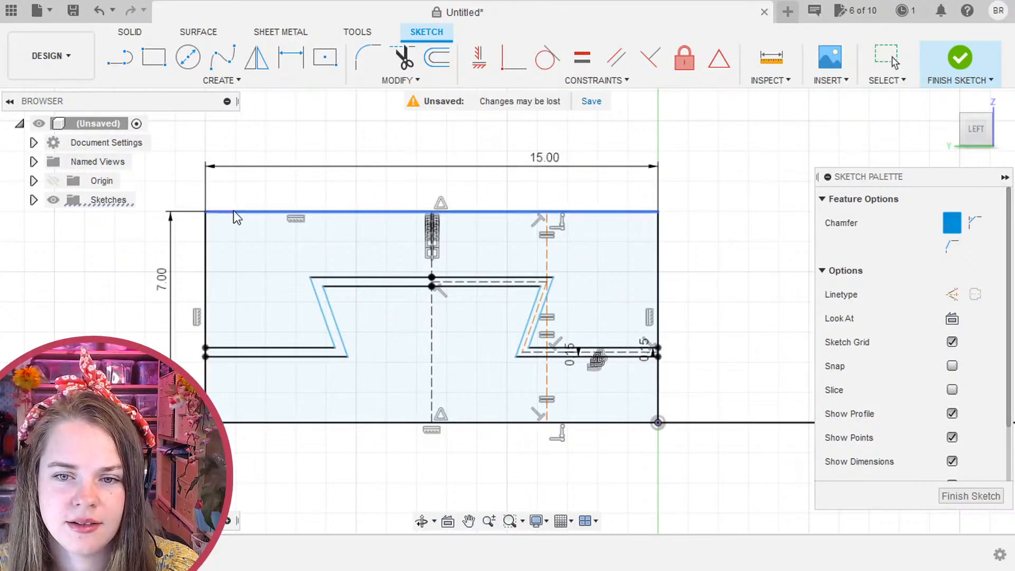
pyautogui.click(207, 234)
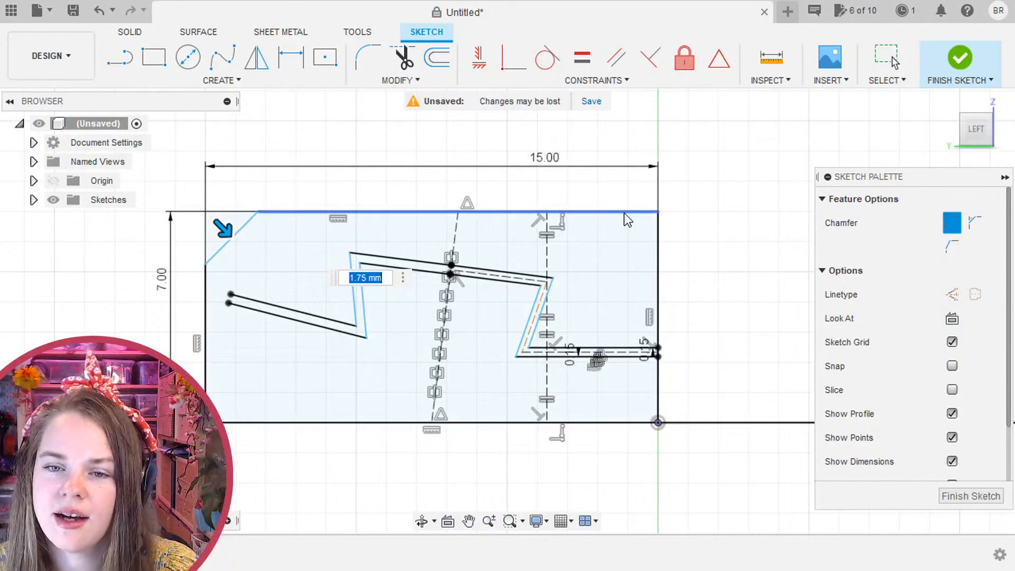
pyautogui.click(658, 212)
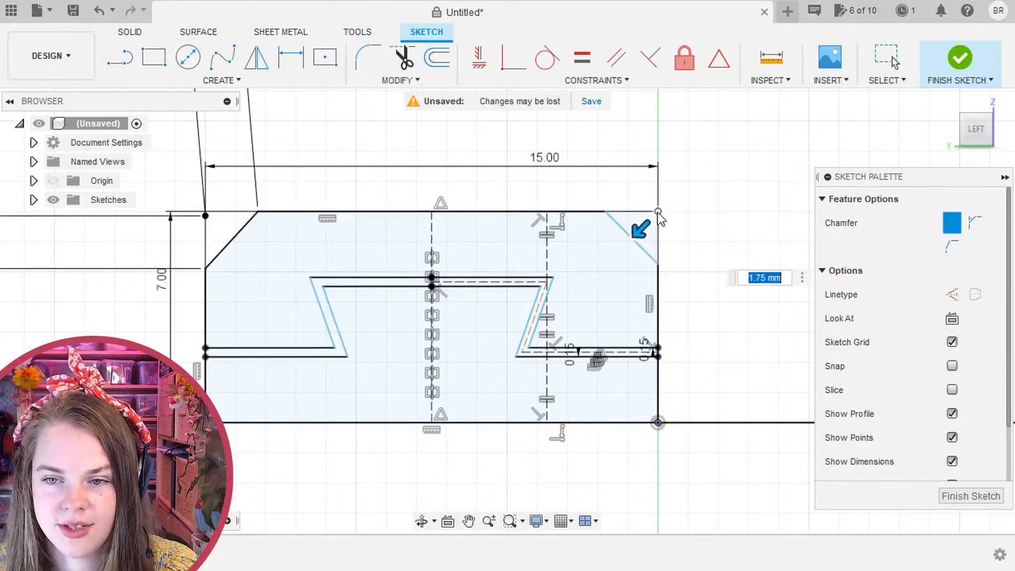
pyautogui.click(658, 422)
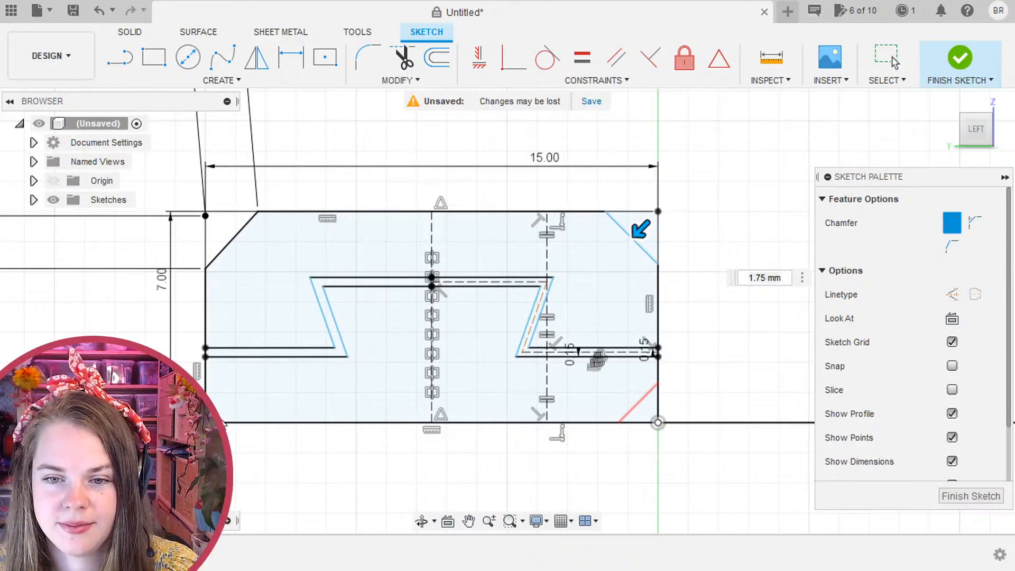
pyautogui.click(206, 422)
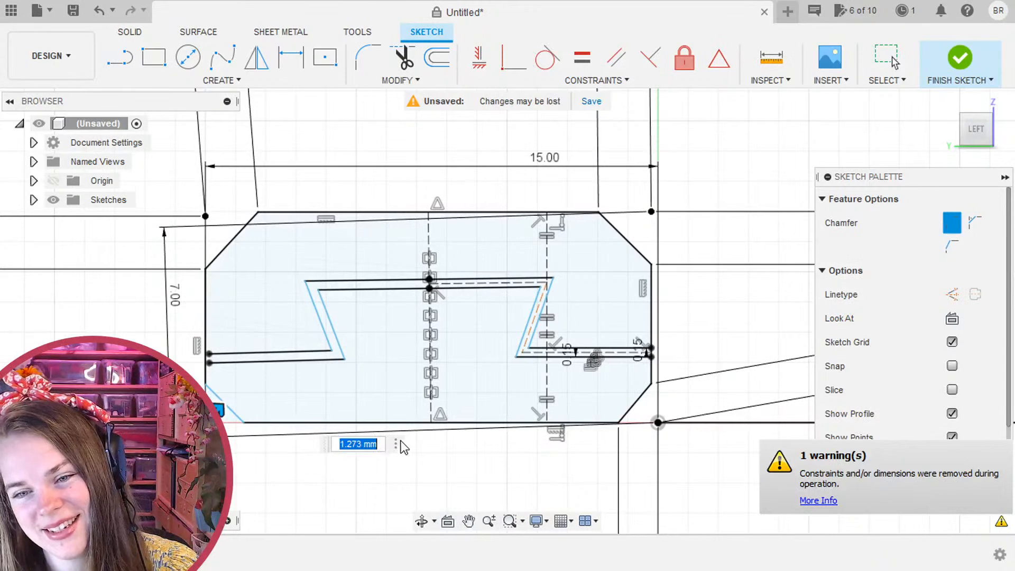
# Cancel the pending chamfer and undo all the corner chamfers on the rectangle.
pyautogui.press('Escape')
pyautogui.hotkey('ctrl', 'z')
pyautogui.hotkey('ctrl', 'z')
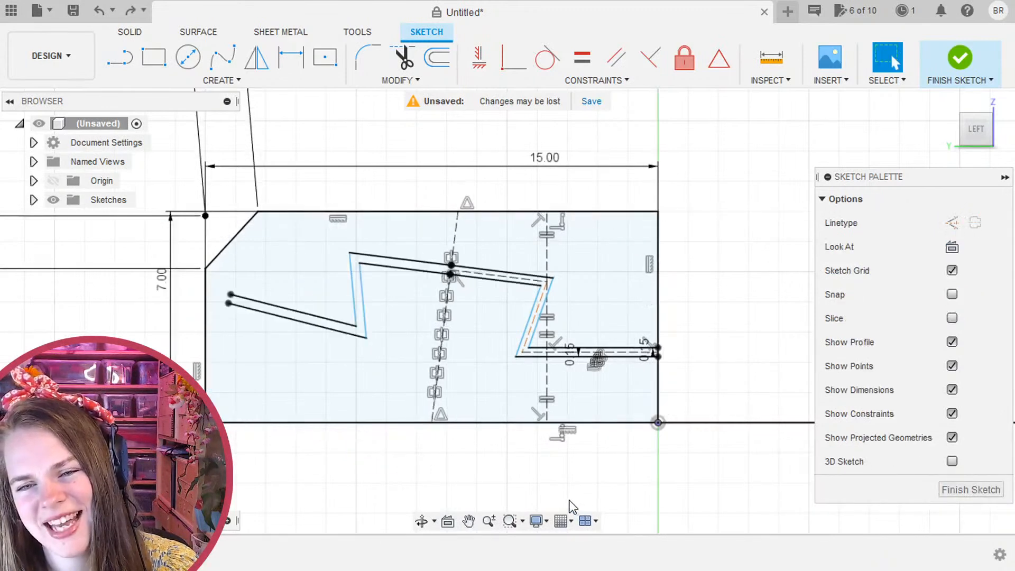
pyautogui.hotkey('ctrl', 'z')
pyautogui.hotkey('ctrl', 'z')
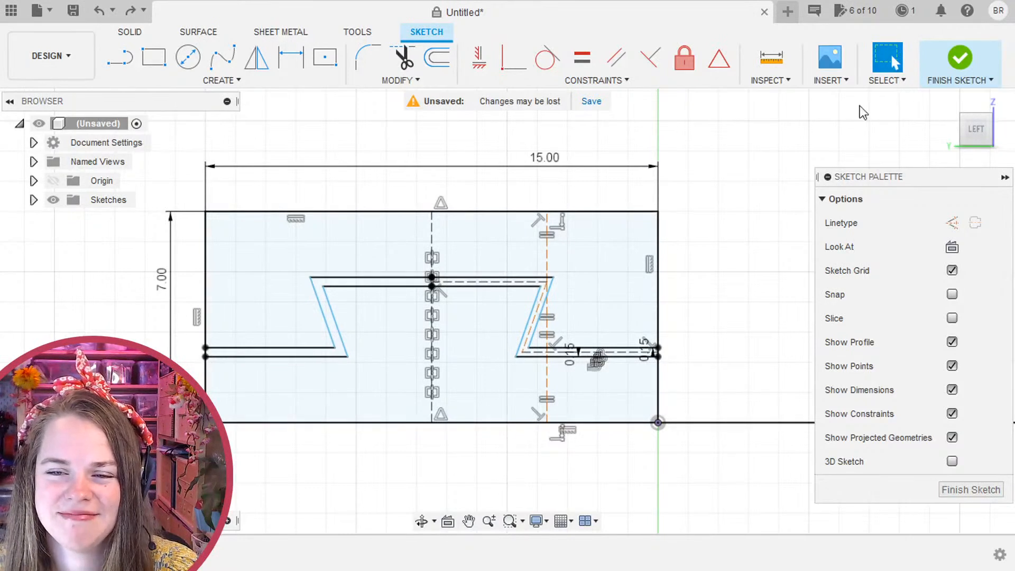
# Finish the side profile sketch with the dovetail clearance gap.
pyautogui.click(618, 255)
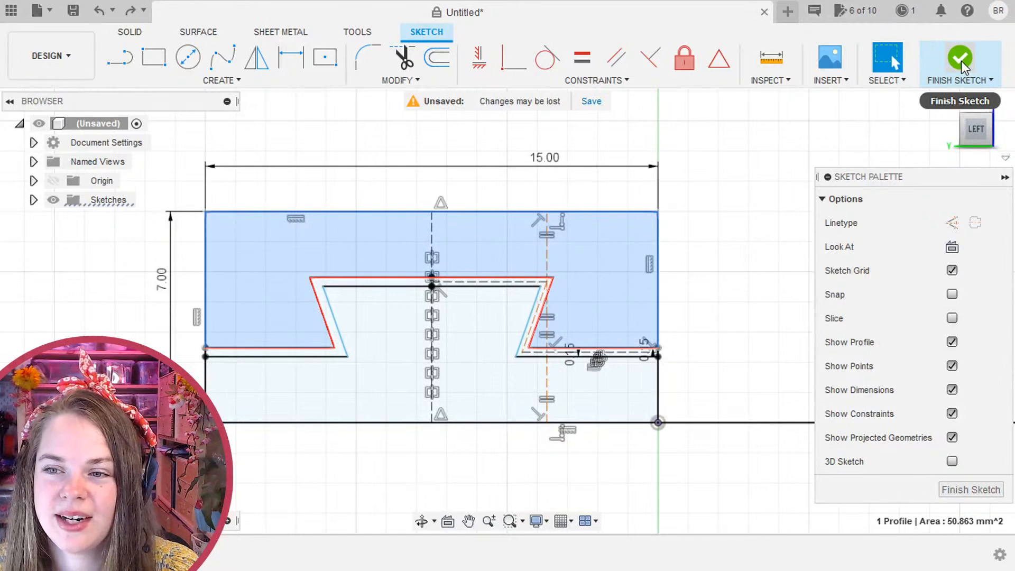
pyautogui.click(977, 61)
pyautogui.scroll(3, 480, 306)
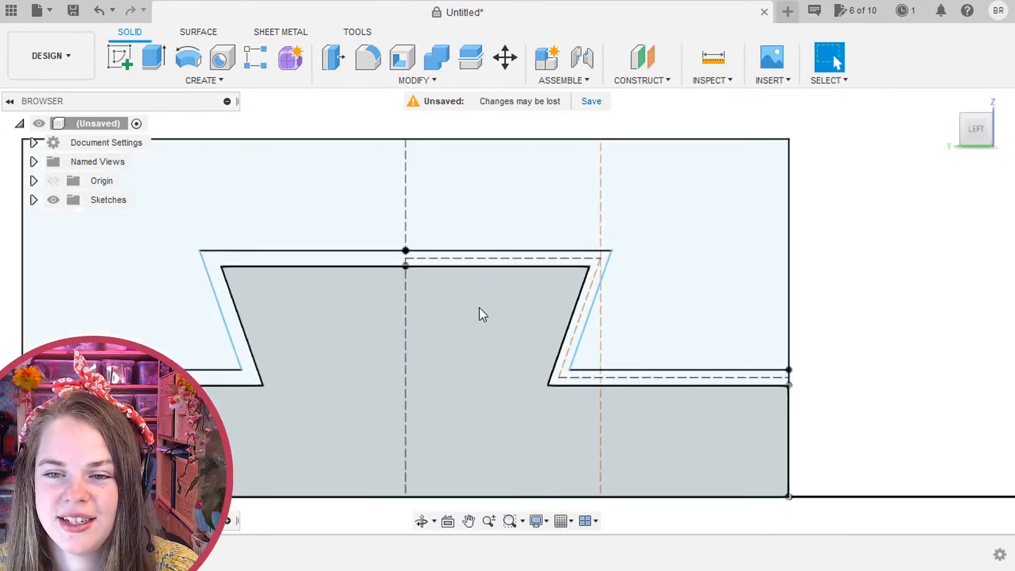
pyautogui.scroll(-6, 479, 306)
# Extrude the upper and lower dovetail profiles together by 250 mm to one side as new bodies.
pyautogui.click(550, 296)
pyautogui.keyDown('ctrl'); pyautogui.click(464, 337); pyautogui.keyUp('ctrl')
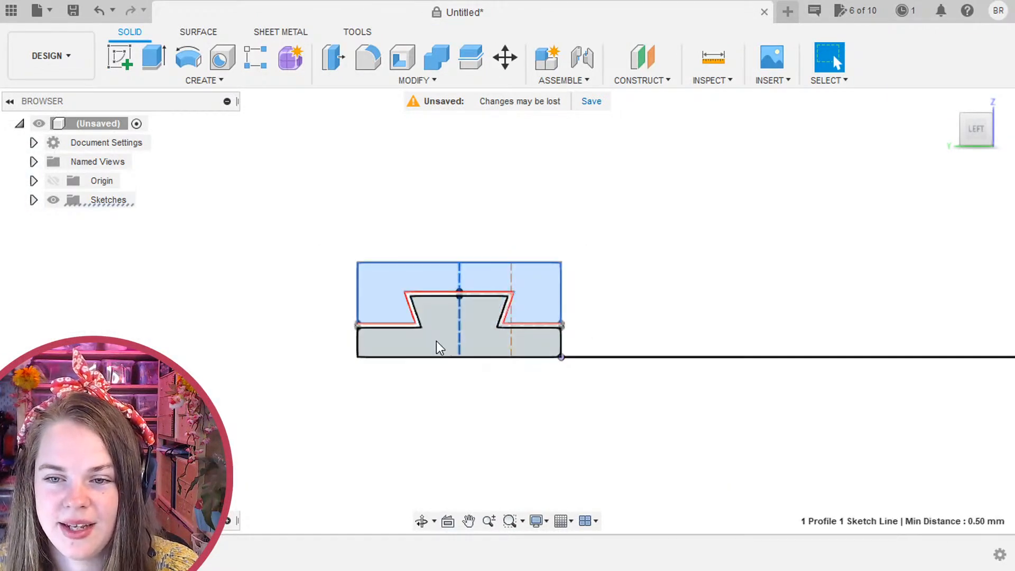
pyautogui.click(485, 345)
pyautogui.keyDown('ctrl'); pyautogui.click(534, 275); pyautogui.keyUp('ctrl')
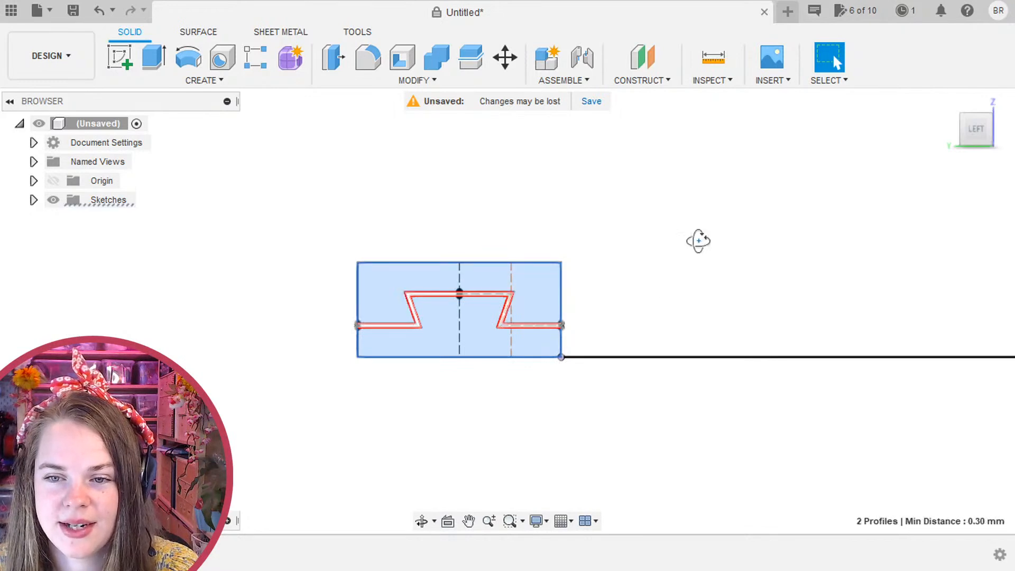
pyautogui.keyDown('shift'); pyautogui.moveTo(698, 241); pyautogui.dragTo(230, 250, button='middle'); pyautogui.keyUp('shift')
pyautogui.scroll(-5, 230, 250)
pyautogui.click(154, 57)
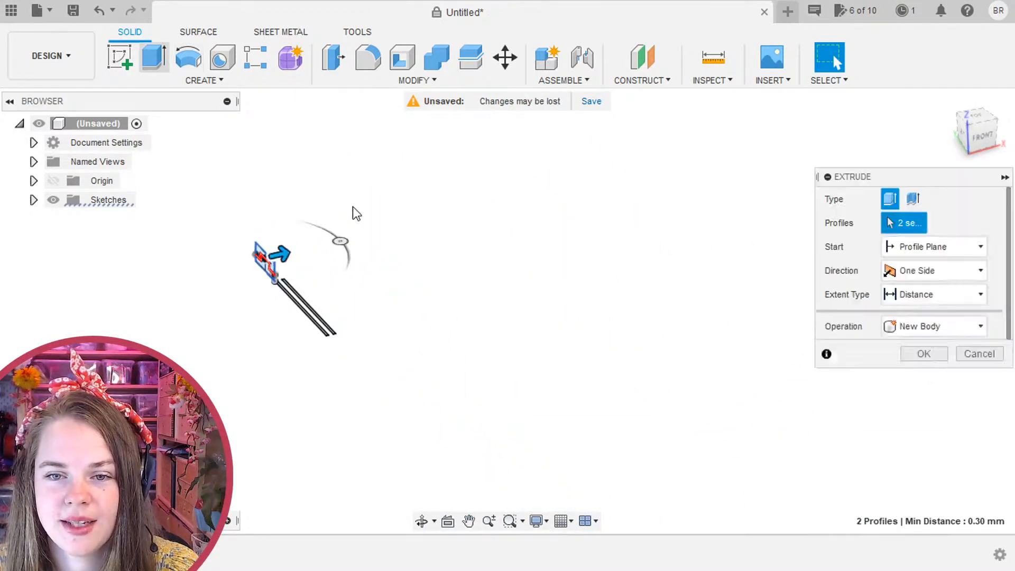
pyautogui.moveTo(352, 211); pyautogui.dragTo(346, 298, button='middle')
pyautogui.moveTo(280, 334); pyautogui.dragTo(741, 211)
pyautogui.write('200')
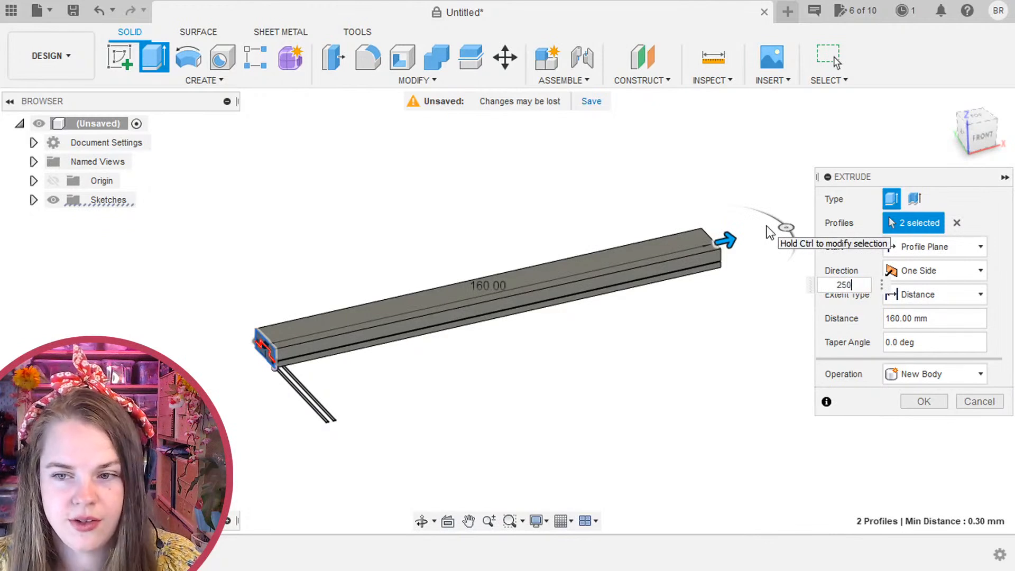
pyautogui.press('Return')
pyautogui.press('Return')
pyautogui.scroll(-4, 214, 280)
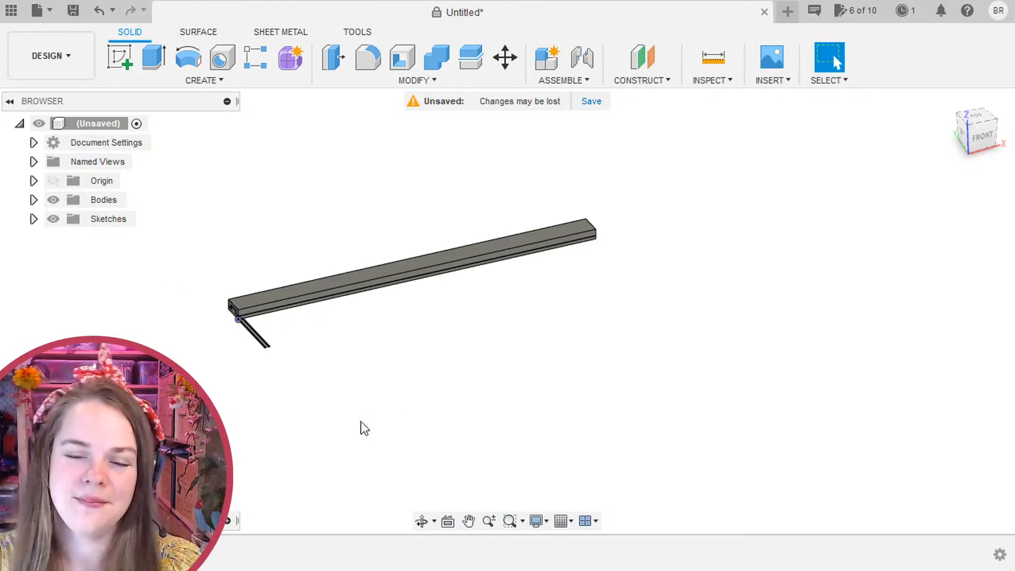
# Extrude the outer thin strip profile at the end of the bar 0.8 mm upward, joined to the lower body.
pyautogui.scroll(2, 370, 370)
pyautogui.scroll(4, 284, 308)
pyautogui.moveTo(283, 308); pyautogui.dragTo(535, 395, button='middle')
pyautogui.moveTo(480, 350)
pyautogui.keyDown('shift'); pyautogui.mouseDown(button='middle')
pyautogui.moveTo(439, 310)
pyautogui.moveTo(426, 256)
pyautogui.moveTo(473, 364)
pyautogui.mouseUp(button='middle'); pyautogui.keyUp('shift')
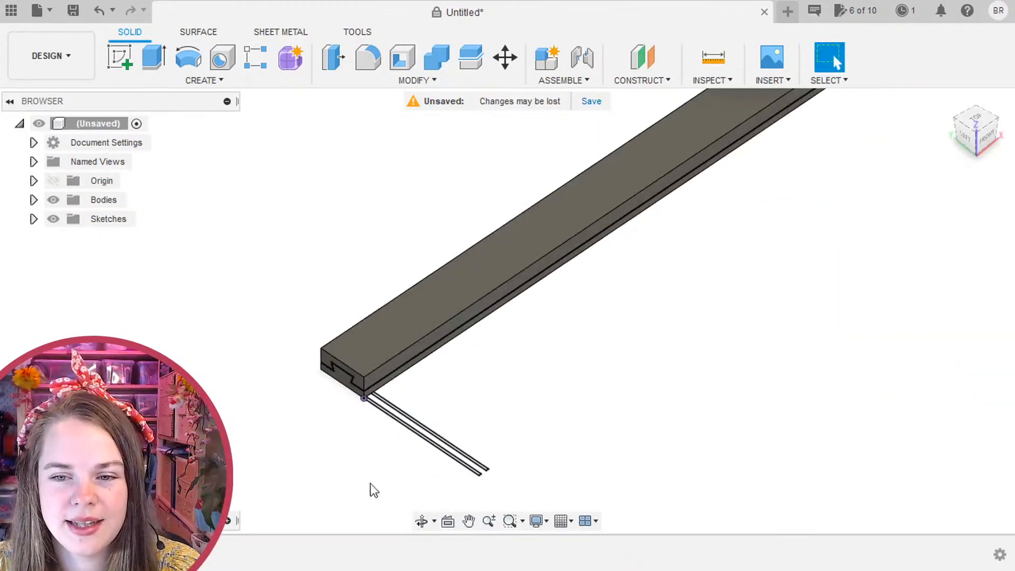
pyautogui.scroll(-3, 416, 422)
pyautogui.scroll(8, 415, 421)
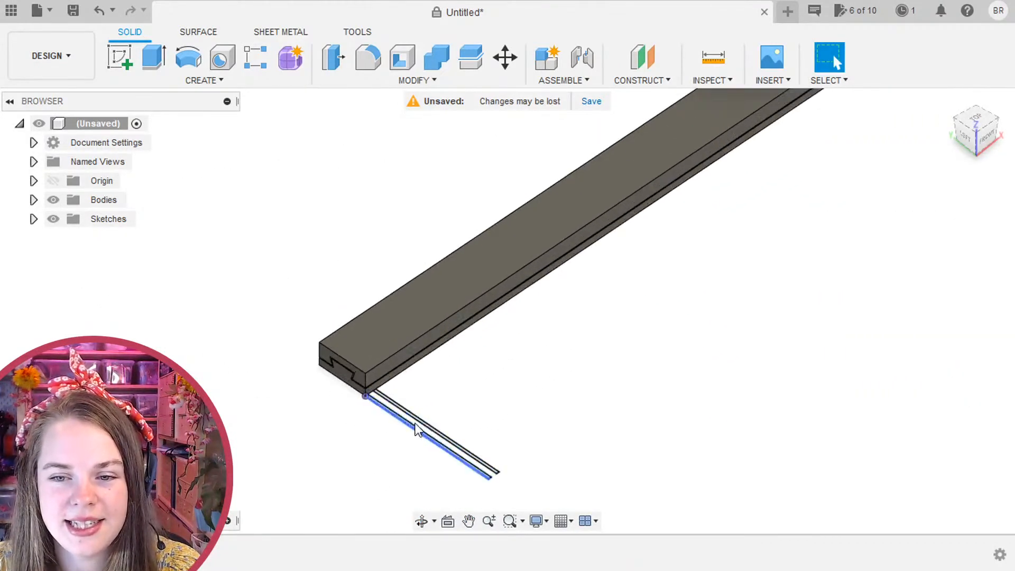
pyautogui.scroll(-3, 304, 225)
pyautogui.scroll(3, 308, 233)
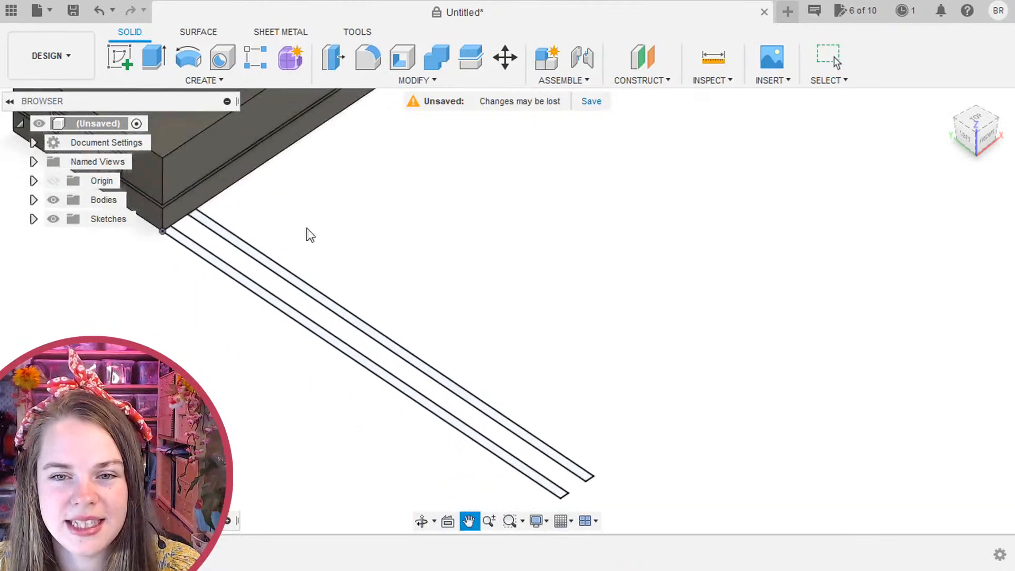
pyautogui.click(154, 56)
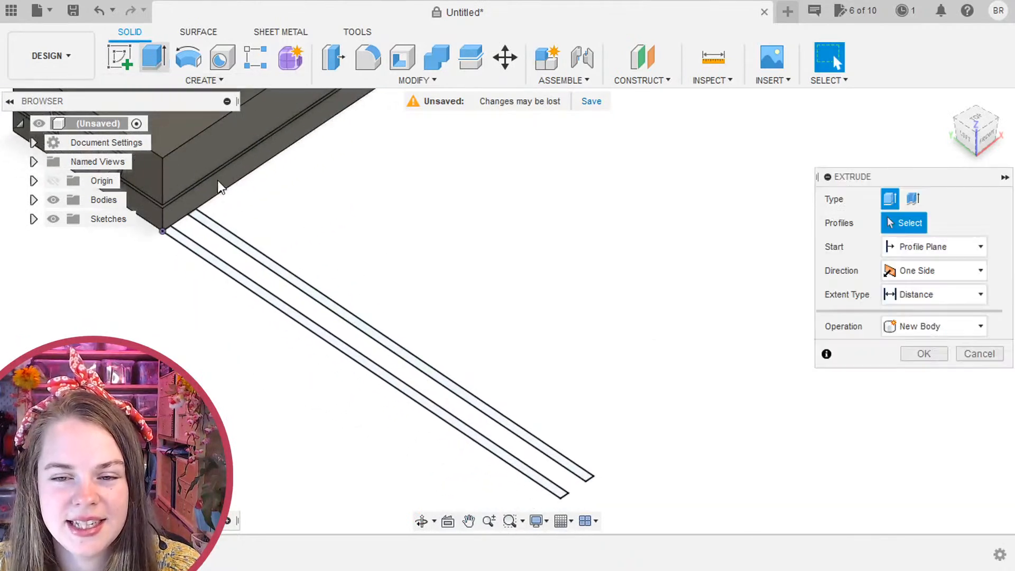
pyautogui.click(267, 300)
pyautogui.moveTo(364, 348); pyautogui.dragTo(365, 341)
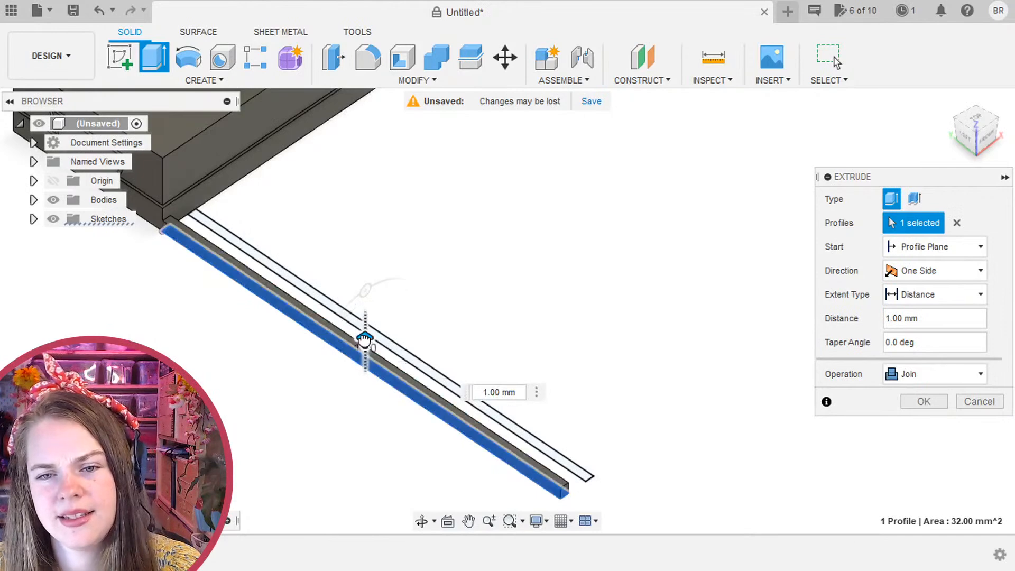
pyautogui.keyDown('shift'); pyautogui.moveTo(200, 381); pyautogui.dragTo(162, 344, button='middle'); pyautogui.keyUp('shift')
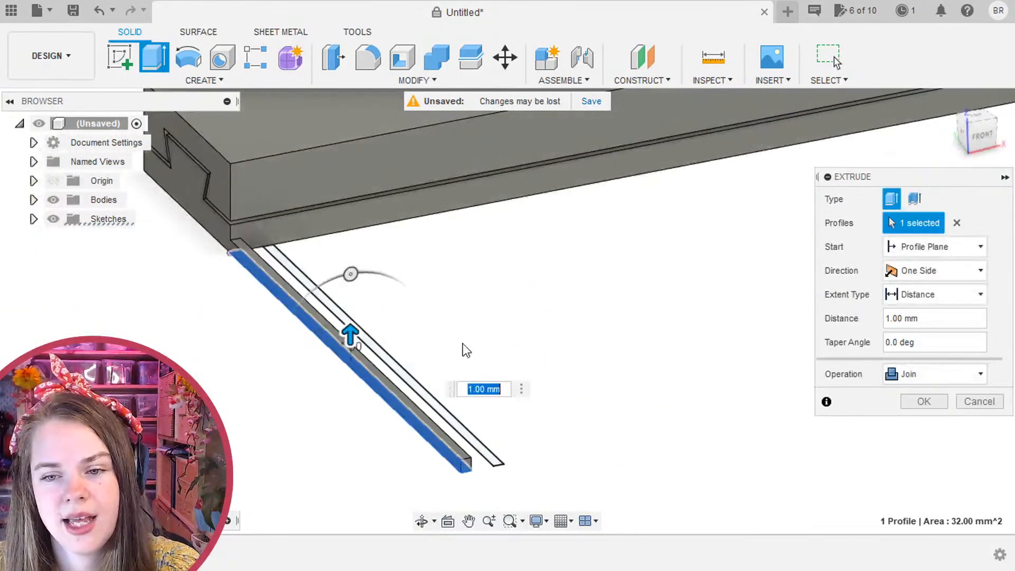
pyautogui.write('0.8')
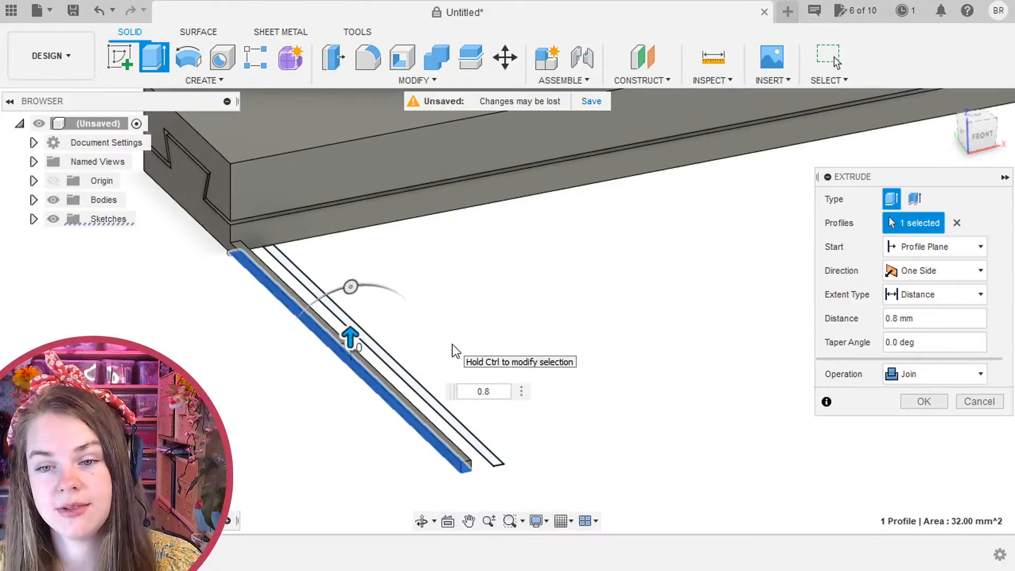
pyautogui.press('Return')
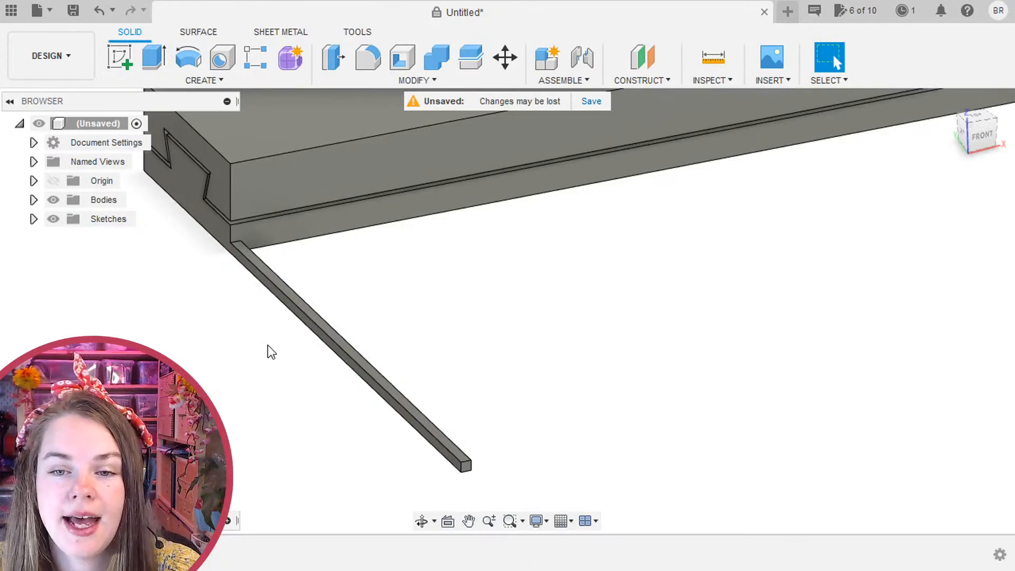
# Make Sketch1 visible again and keep Sketch2 hidden.
pyautogui.click(33, 219)
pyautogui.click(69, 258)
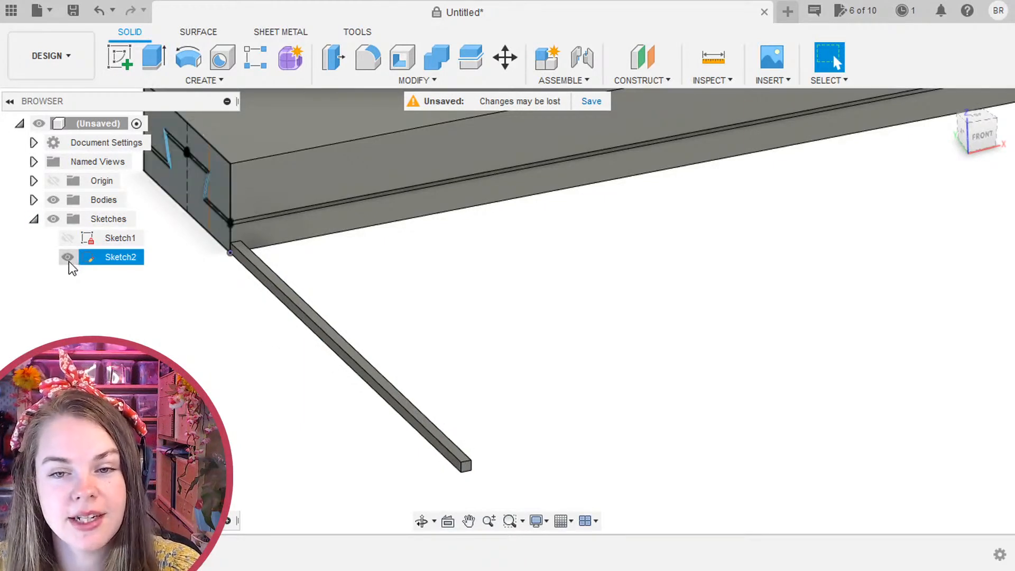
pyautogui.click(67, 238)
# Set up a joined extrusion of the inner thin strip profile with a distance of 7 mm.
pyautogui.click(154, 57)
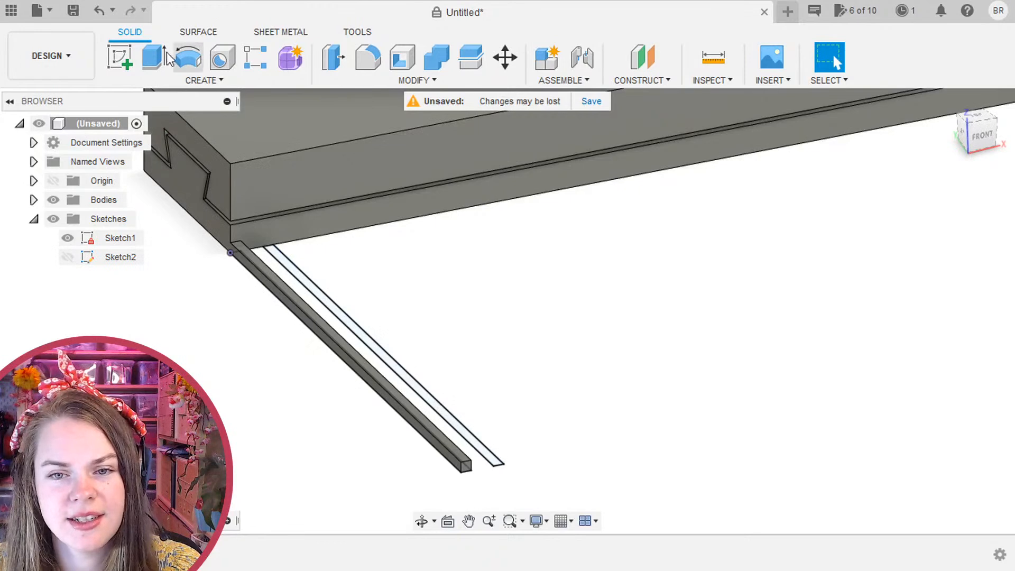
pyautogui.click(316, 292)
pyautogui.moveTo(531, 300); pyautogui.dragTo(555, 337, button='middle')
pyautogui.write('7')
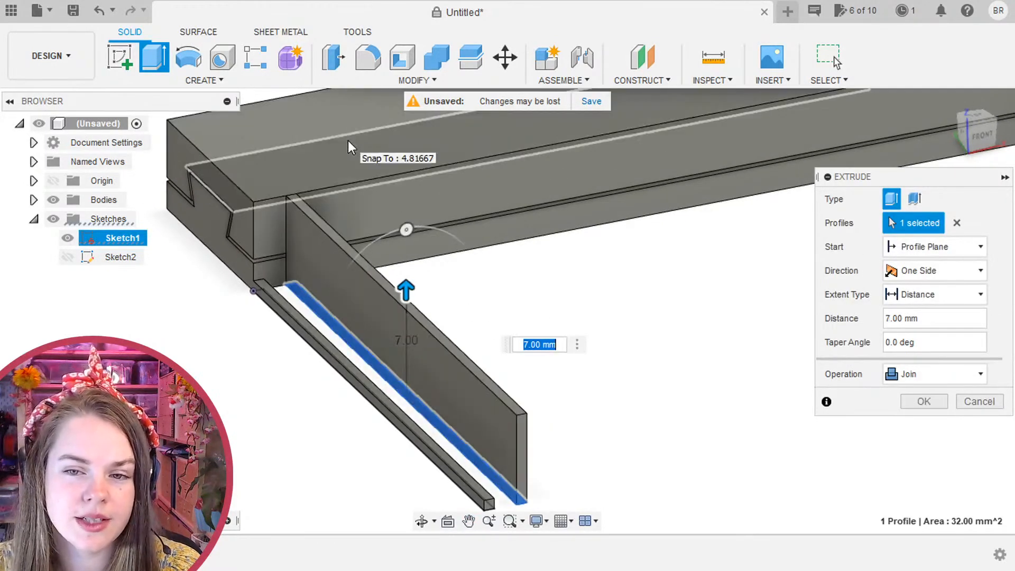
pyautogui.moveTo(640, 349); pyautogui.dragTo(564, 302, button='middle')
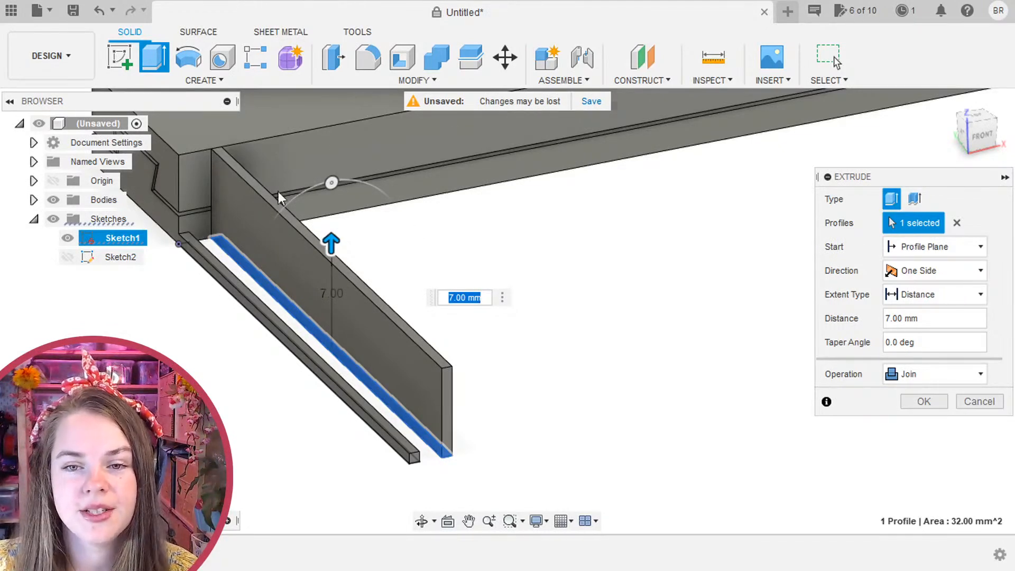
pyautogui.moveTo(169, 129); pyautogui.dragTo(267, 233, button='middle')
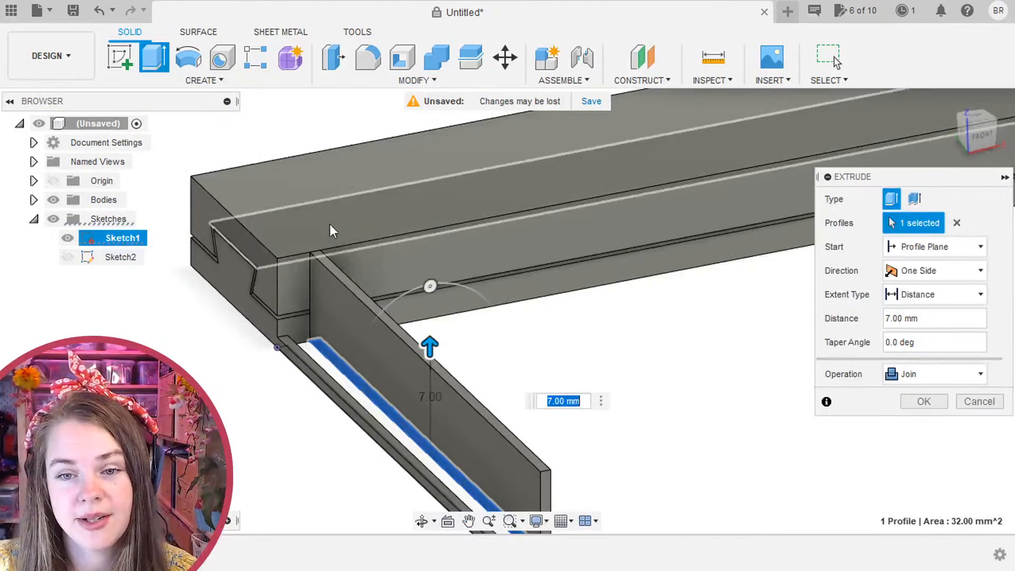
pyautogui.moveTo(601, 395); pyautogui.dragTo(537, 304, button='middle')
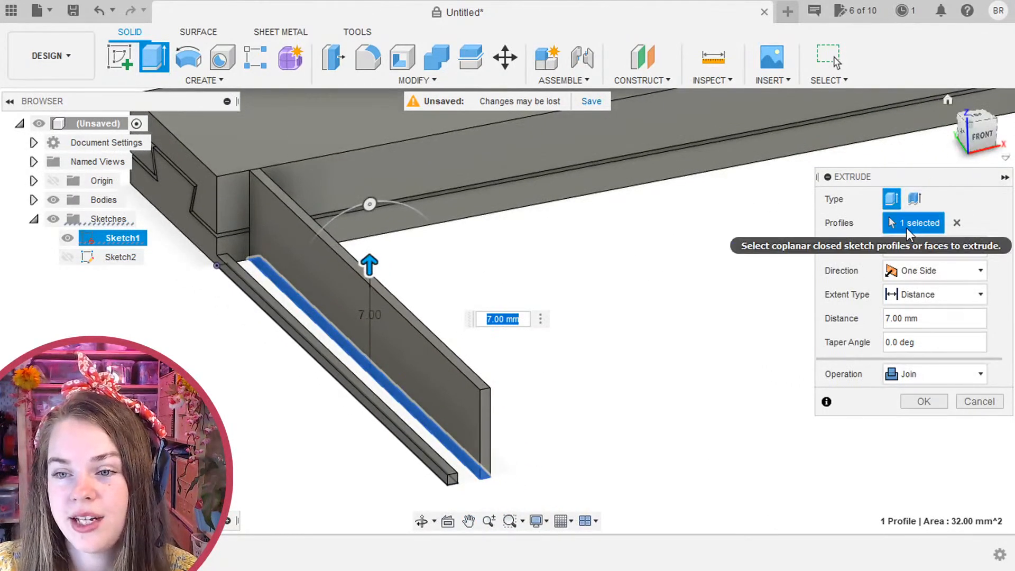
# Extrude the inner thin strip on two sides, 7 mm on side 1 and -7+0.8 mm on side 2, joined, and hide Sketch1.
pyautogui.click(935, 273)
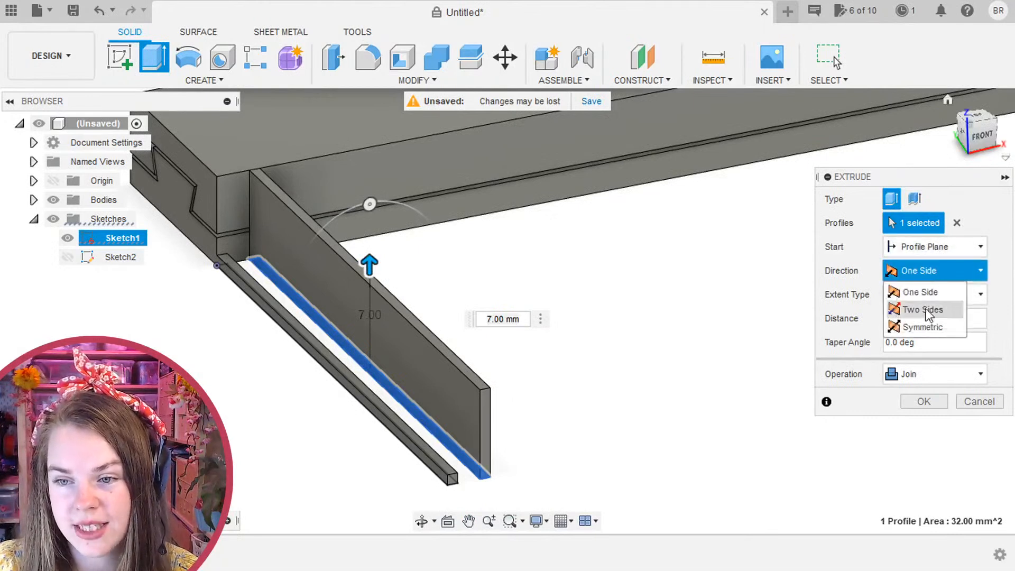
pyautogui.click(925, 312)
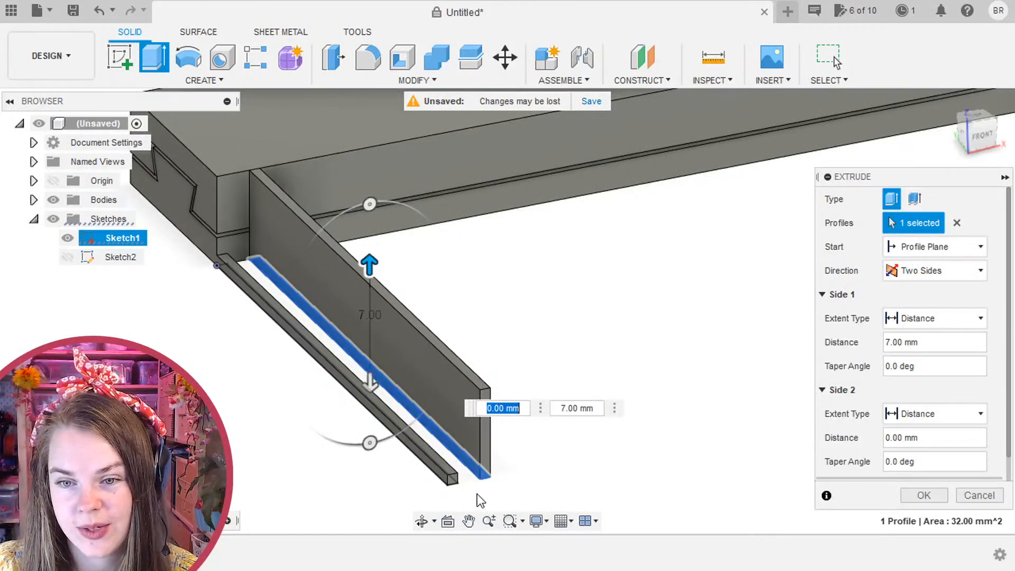
pyautogui.moveTo(370, 386); pyautogui.dragTo(376, 325)
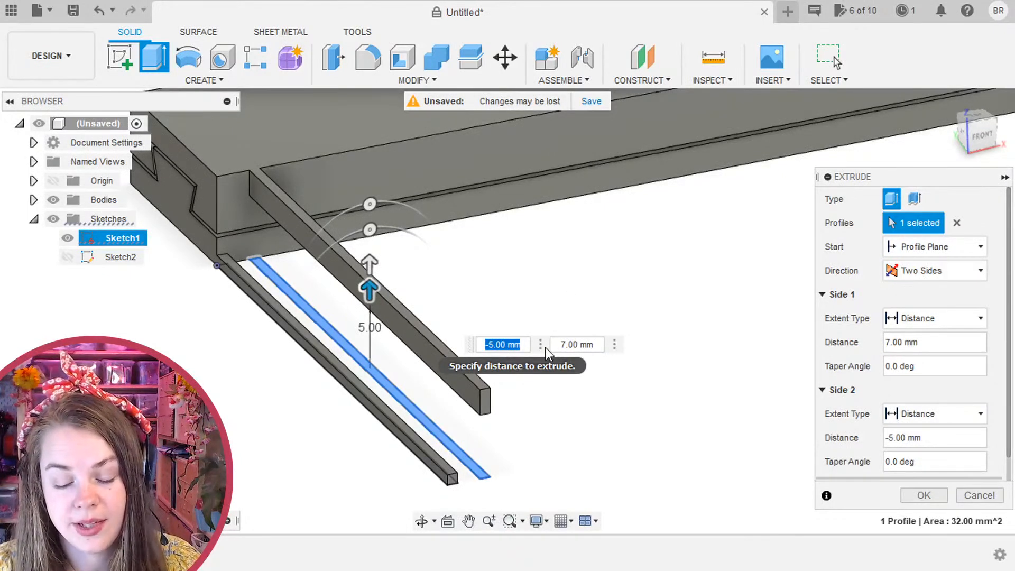
pyautogui.write('7-')
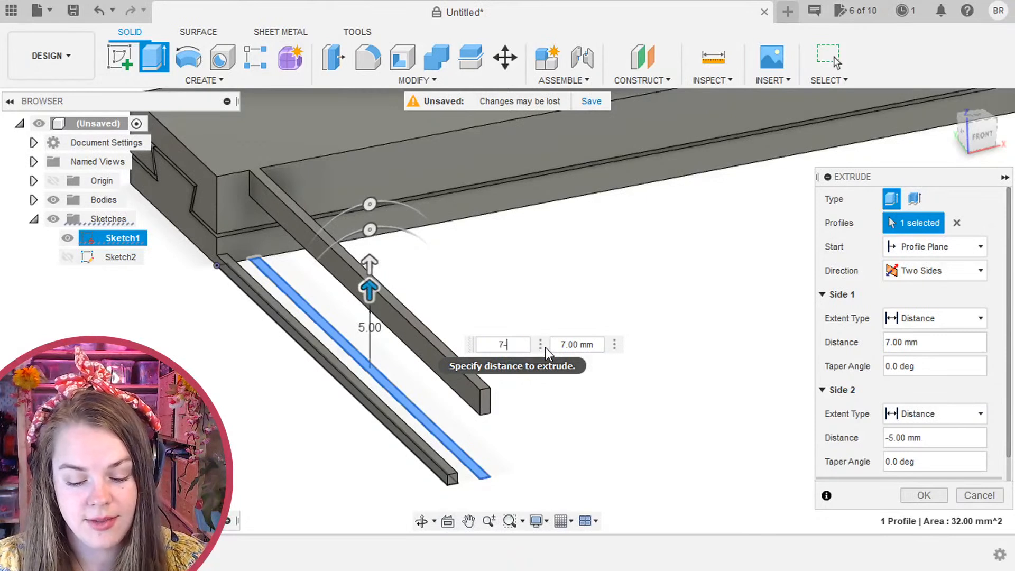
pyautogui.write('0.8')
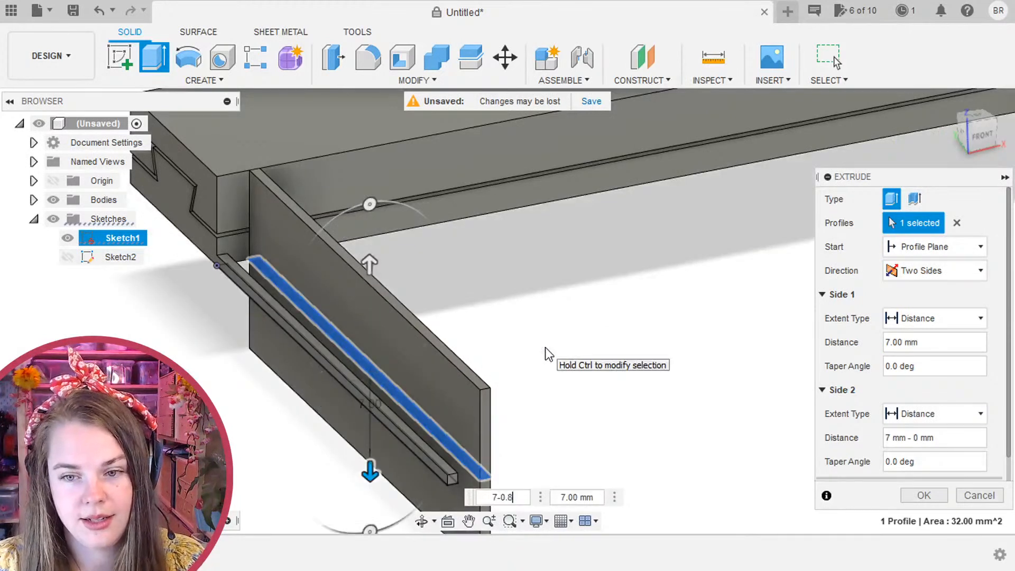
pyautogui.click(493, 488)
pyautogui.write('-')
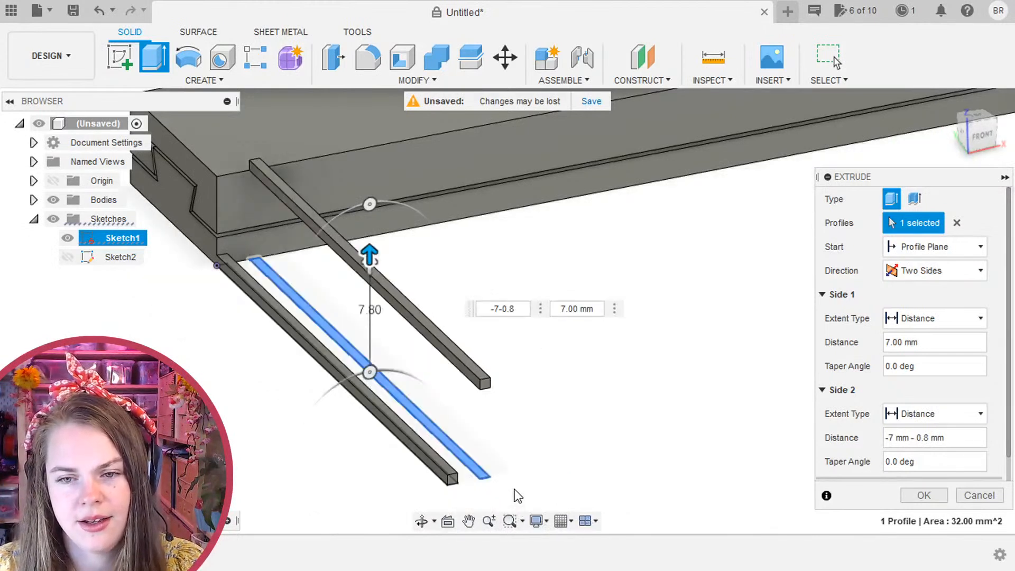
pyautogui.click(503, 309)
pyautogui.press('BackSpace')
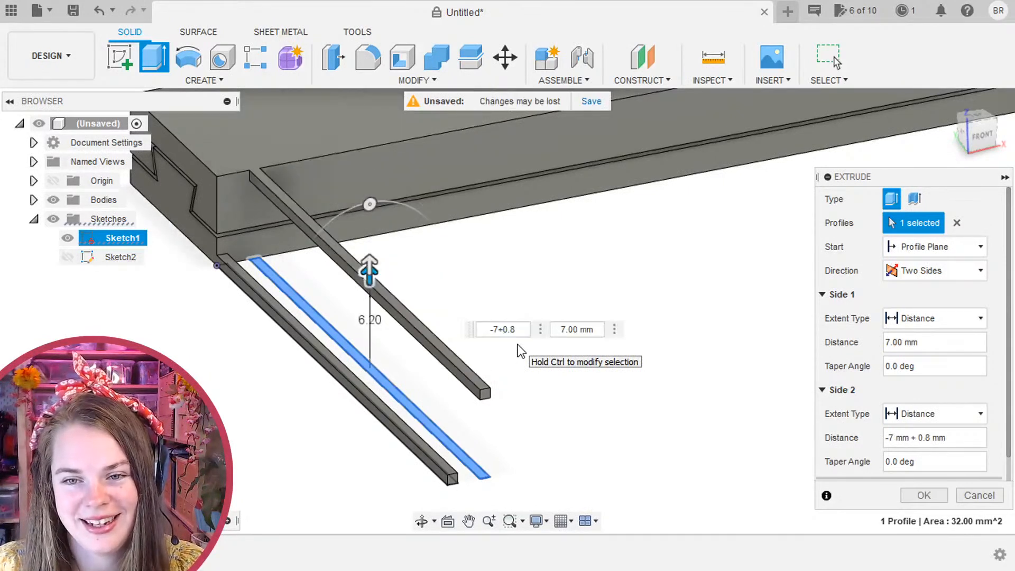
pyautogui.click(935, 495)
pyautogui.moveTo(634, 329)
pyautogui.keyDown('shift'); pyautogui.mouseDown(button='middle')
pyautogui.moveTo(464, 347)
pyautogui.moveTo(523, 360)
pyautogui.moveTo(560, 397)
pyautogui.moveTo(481, 277)
pyautogui.moveTo(469, 351)
pyautogui.mouseUp(button='middle'); pyautogui.keyUp('shift')
pyautogui.click(66, 238)
# Examine the two thin strips at the end of the bar and identify the feature that makes the outer strip.
pyautogui.moveTo(802, 267); pyautogui.dragTo(432, 366, button='middle')
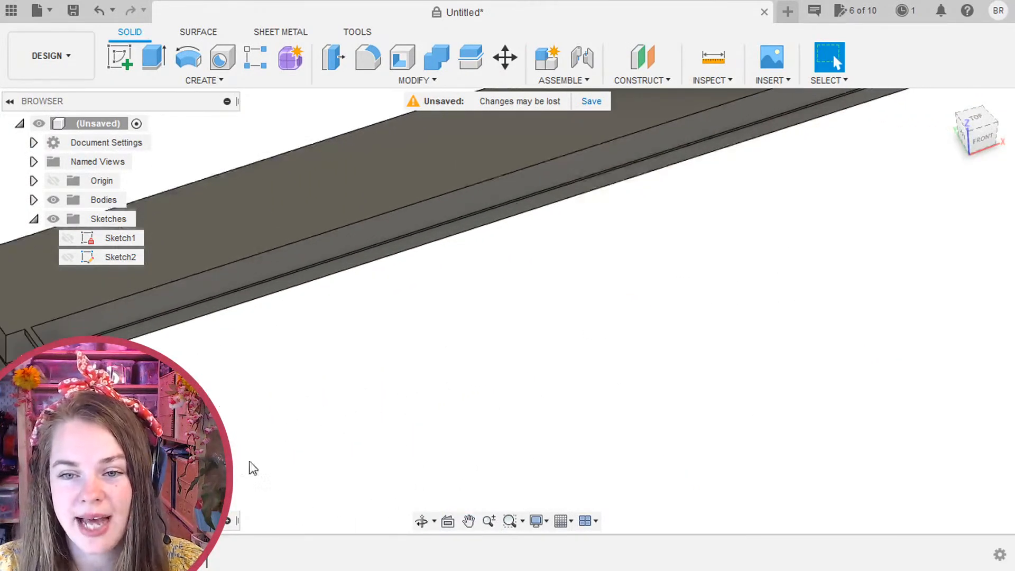
pyautogui.scroll(2, 423, 327)
pyautogui.scroll(-5, 418, 329)
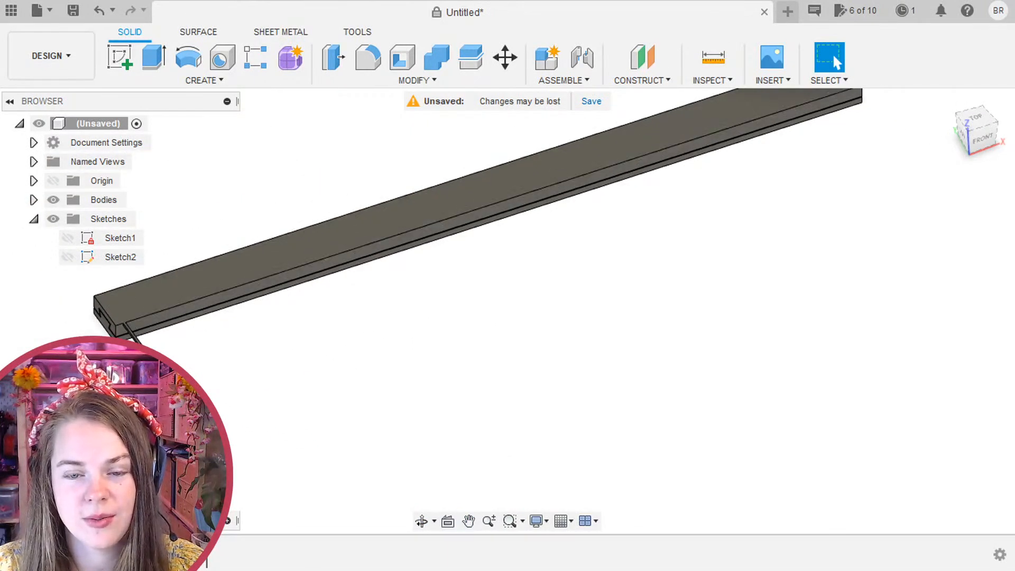
pyautogui.scroll(-2, 121, 356)
pyautogui.scroll(3, 111, 352)
pyautogui.scroll(5, 111, 344)
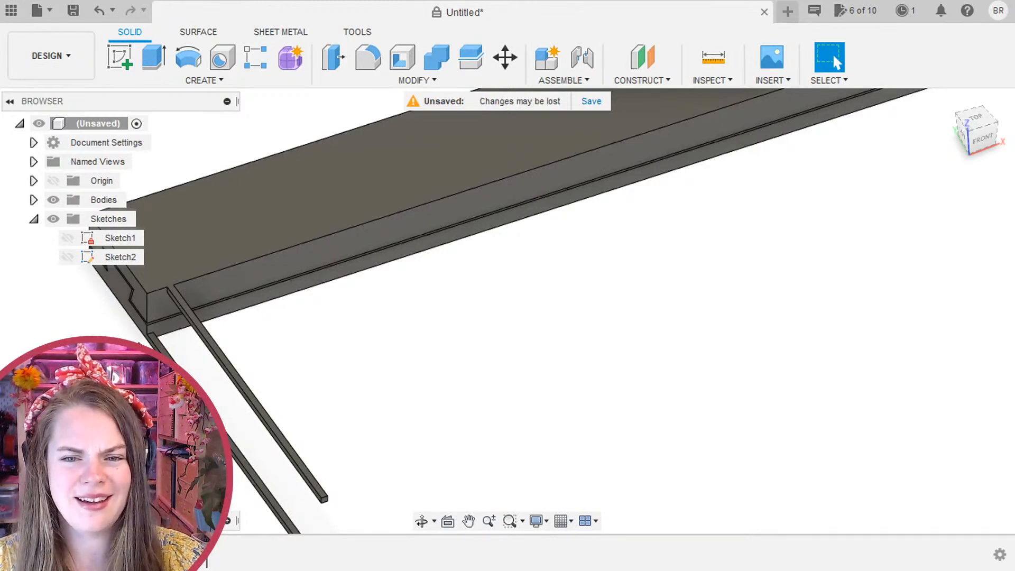
pyautogui.scroll(5, 194, 323)
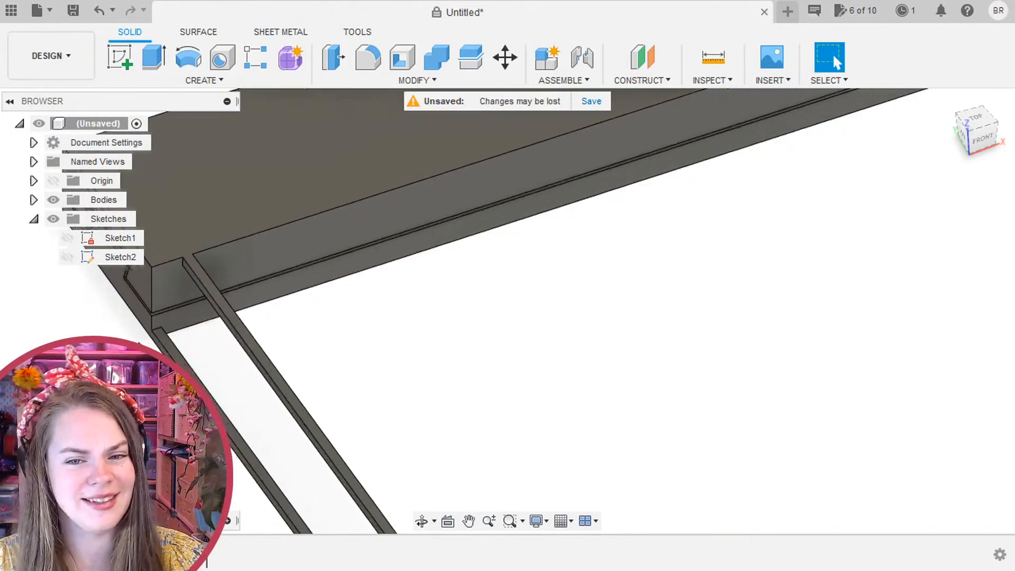
pyautogui.moveTo(194, 323); pyautogui.dragTo(236, 307, button='middle')
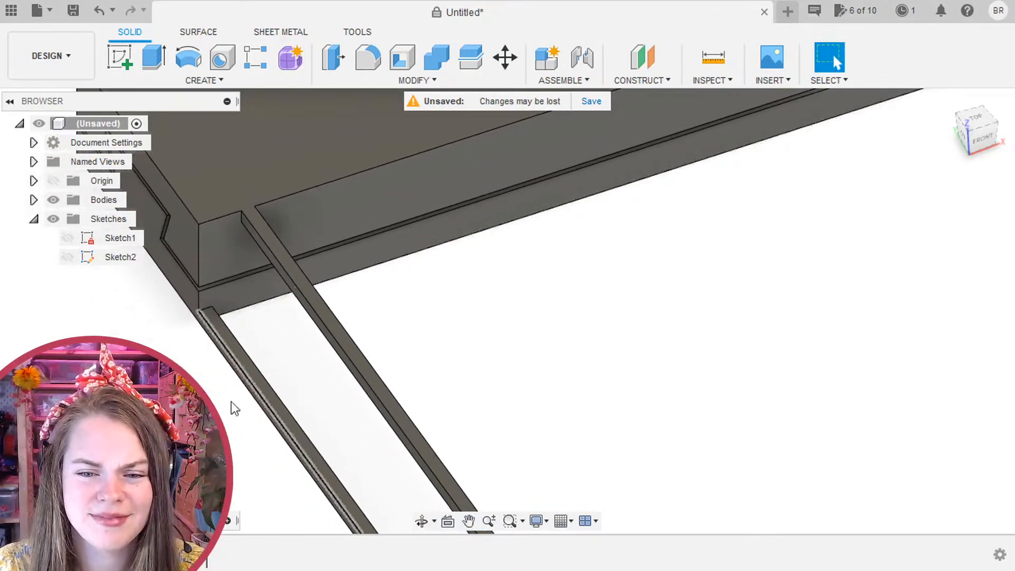
pyautogui.click(191, 554)
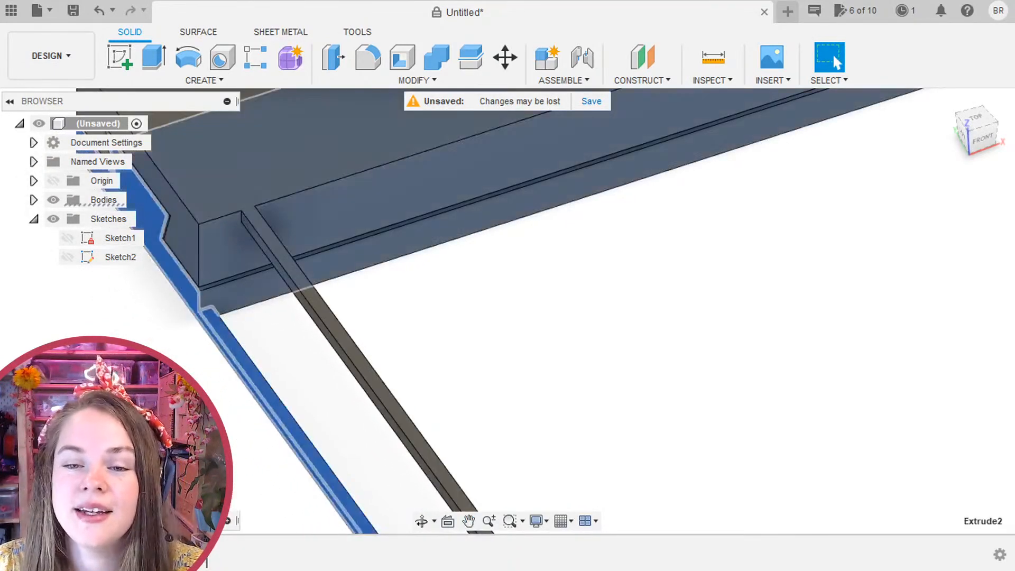
pyautogui.click(460, 385)
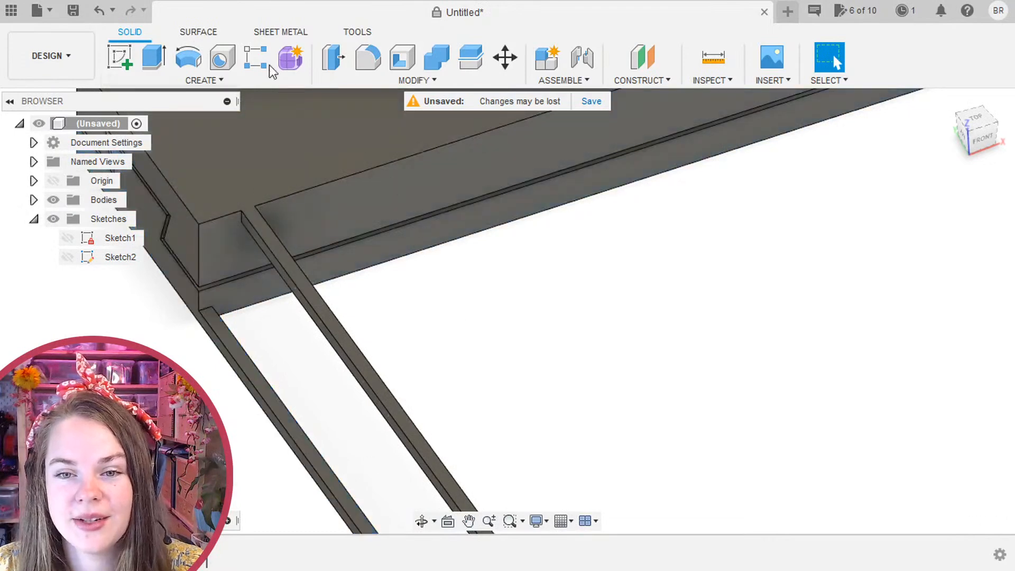
pyautogui.click(256, 57)
pyautogui.scroll(-3, 503, 389)
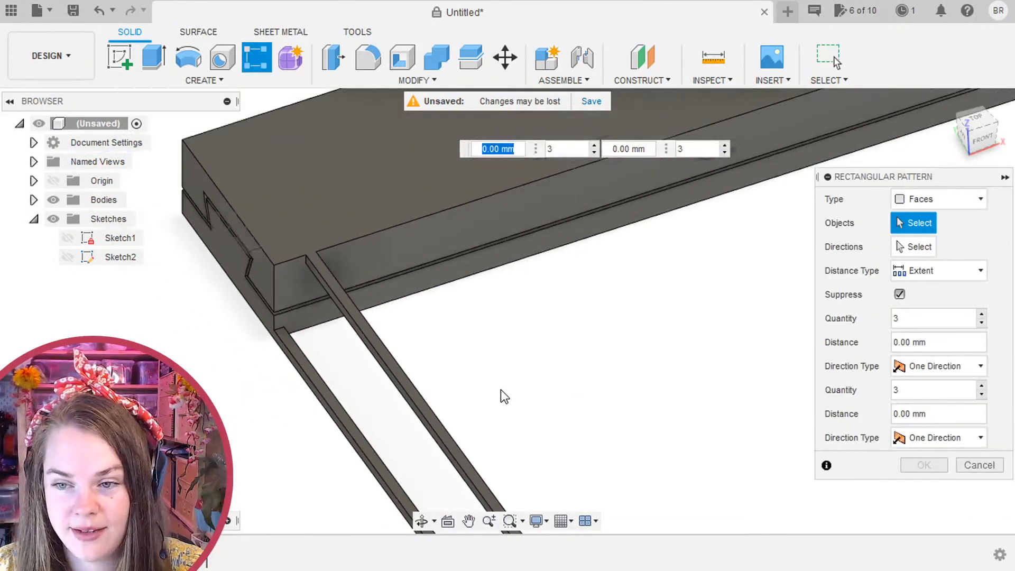
pyautogui.scroll(2, 502, 389)
pyautogui.scroll(-2, 500, 389)
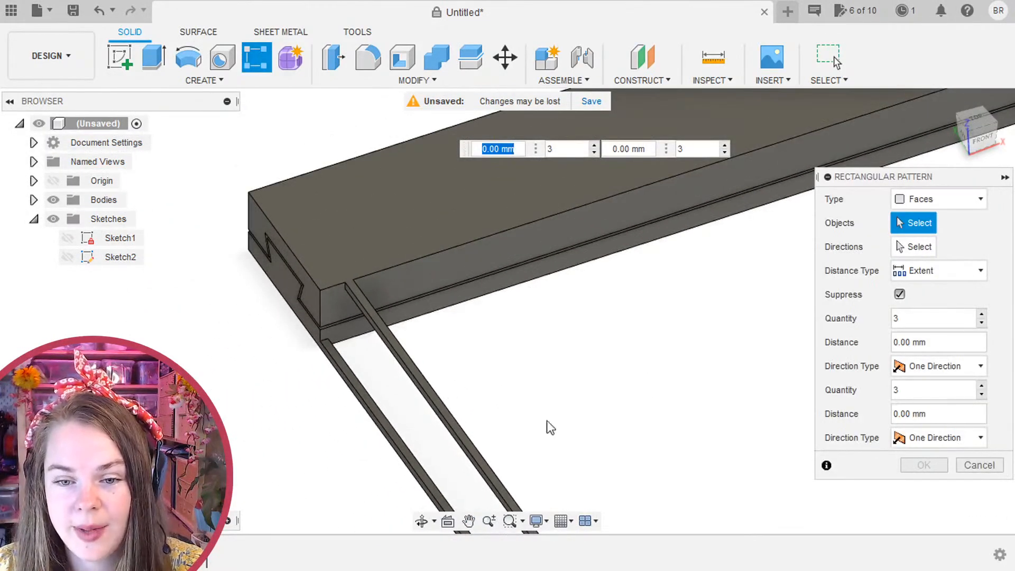
pyautogui.click(922, 204)
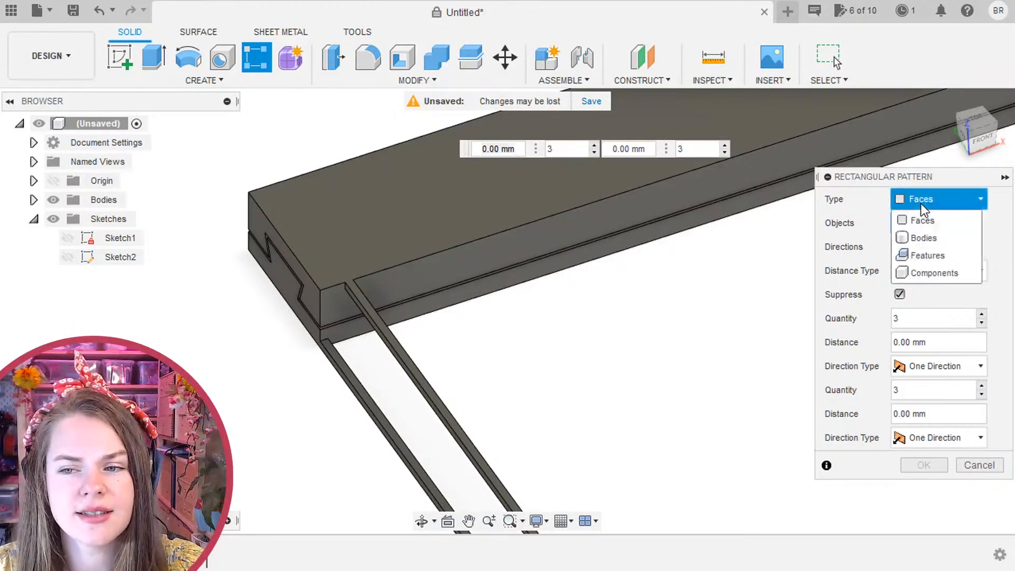
pyautogui.click(924, 255)
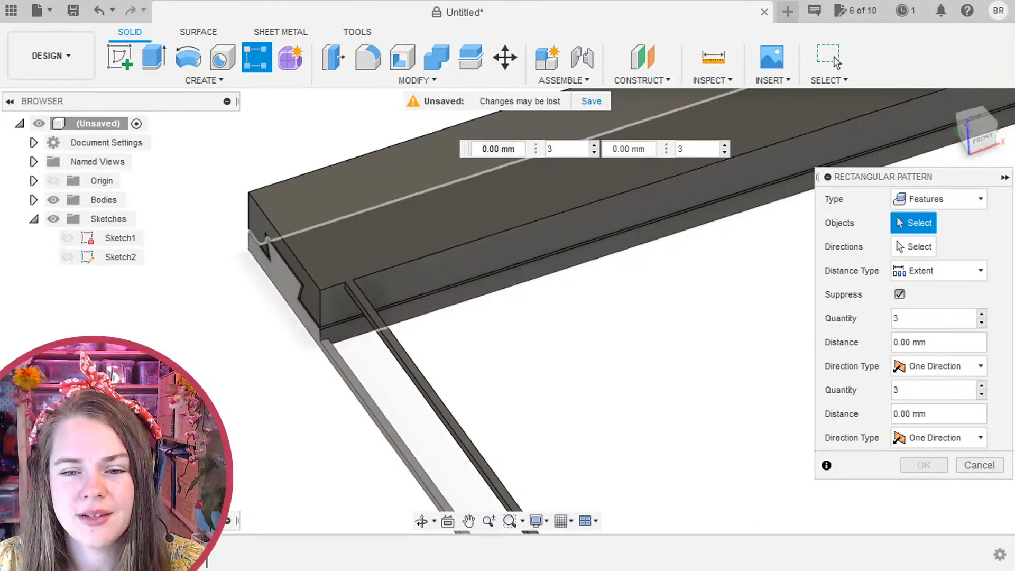
pyautogui.click(367, 358)
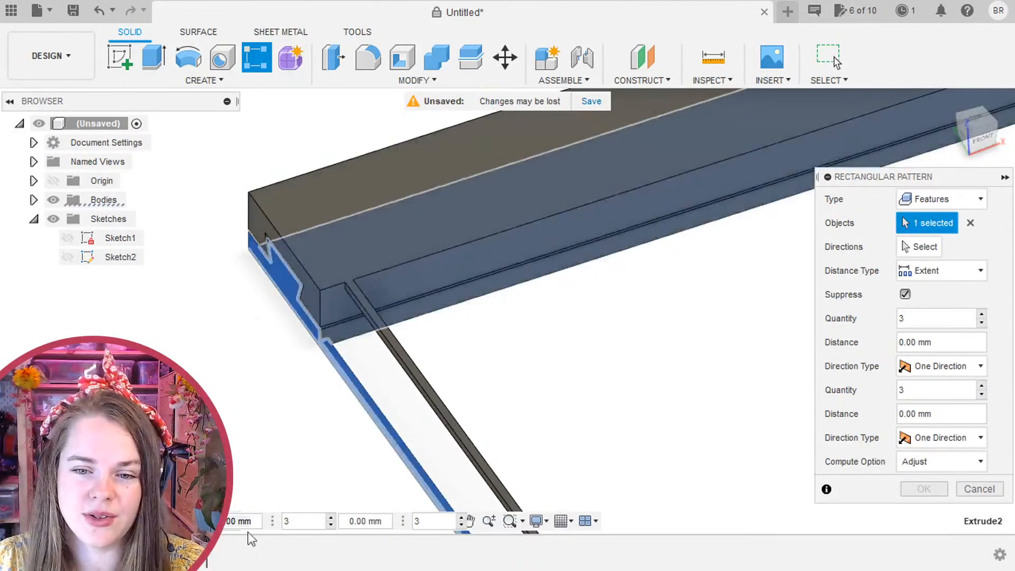
pyautogui.press('Escape')
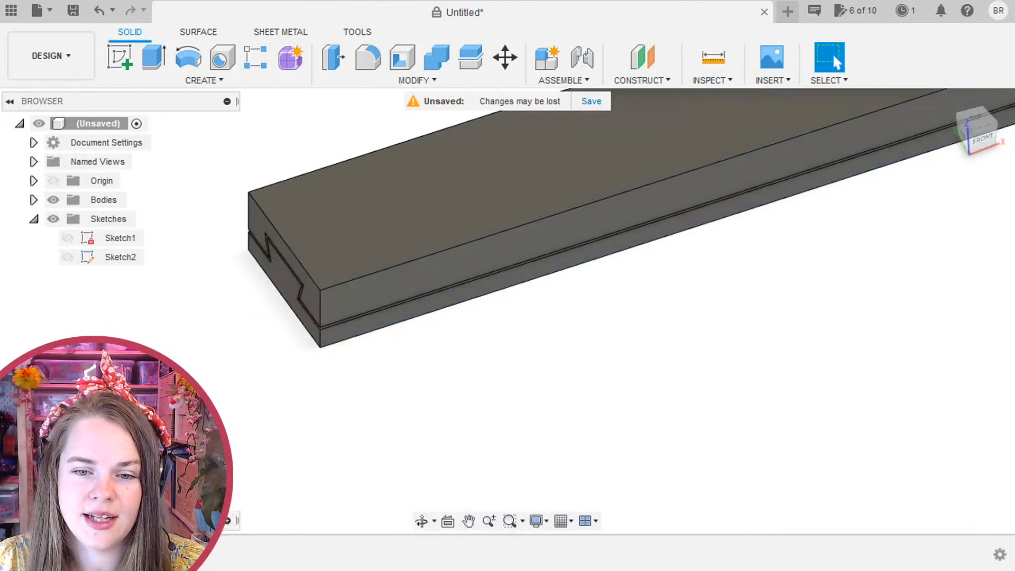
pyautogui.hotkey('ctrl', 'z')
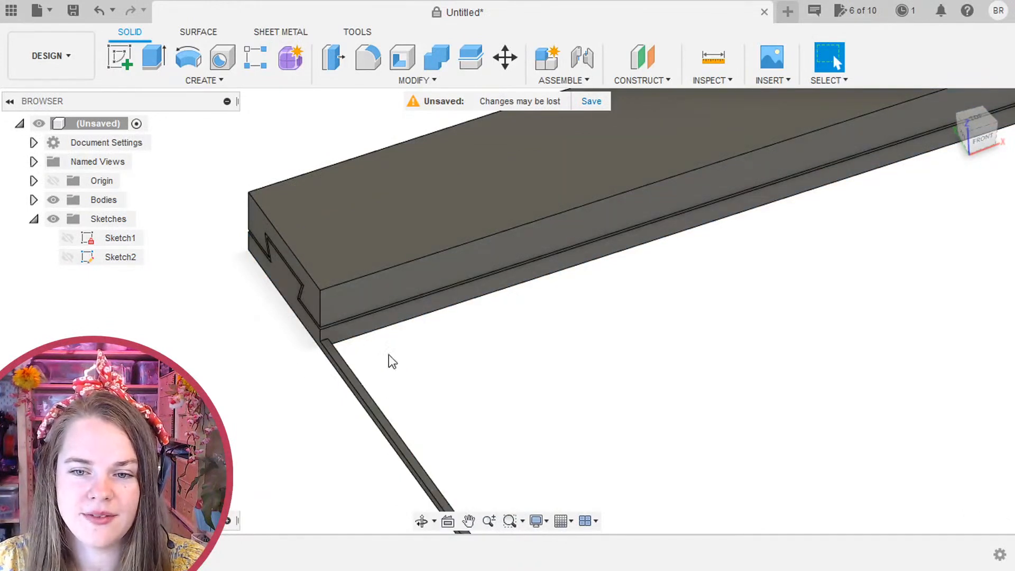
pyautogui.hotkey('ctrl', 'z')
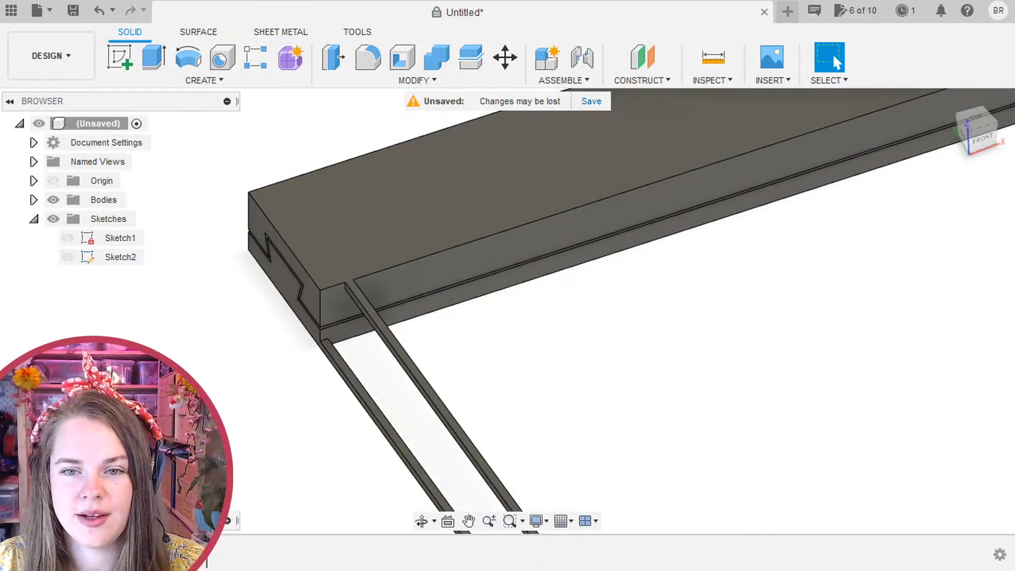
# Try to pattern the outer strip feature in a rectangular pattern along the bar's lower long edge over an extent of 1in/5.
pyautogui.click(255, 53)
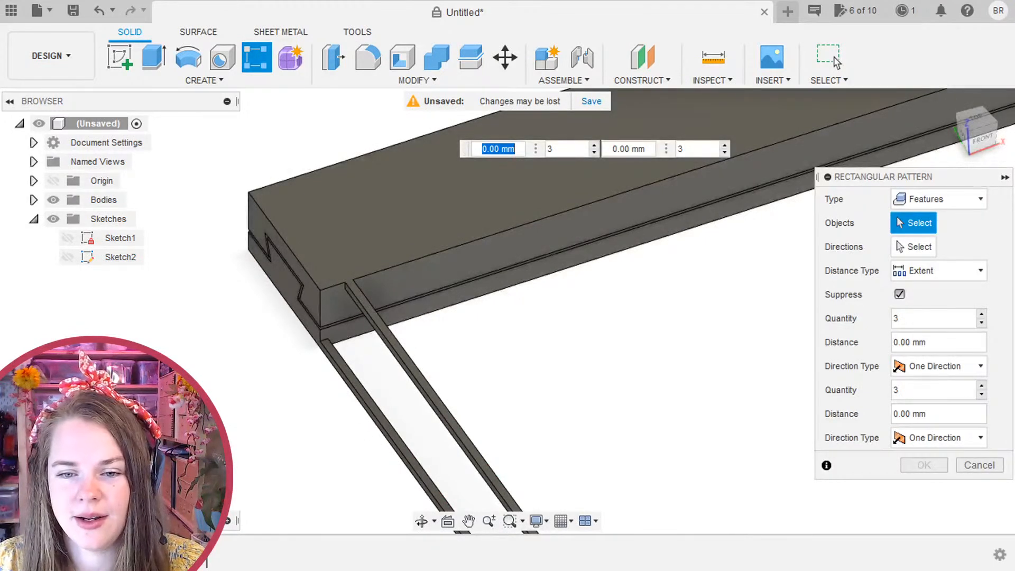
pyautogui.click(195, 553)
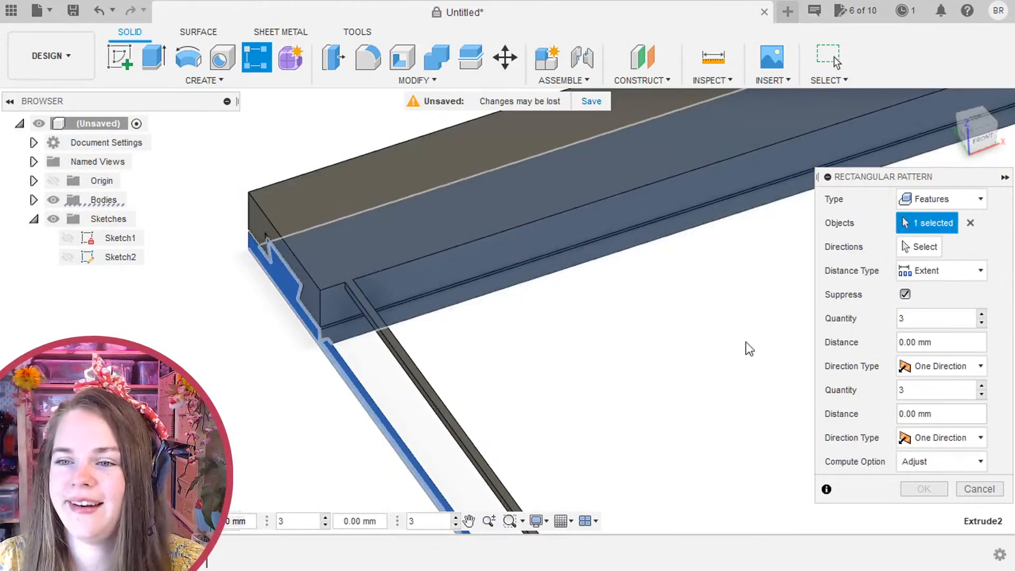
pyautogui.click(926, 248)
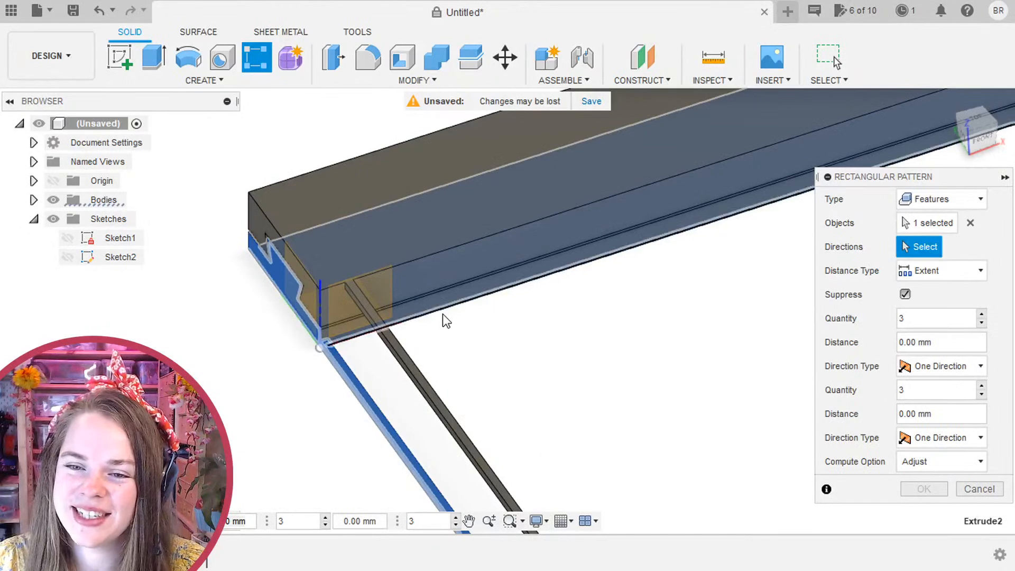
pyautogui.click(651, 241)
pyautogui.moveTo(644, 343); pyautogui.dragTo(532, 378, button='middle')
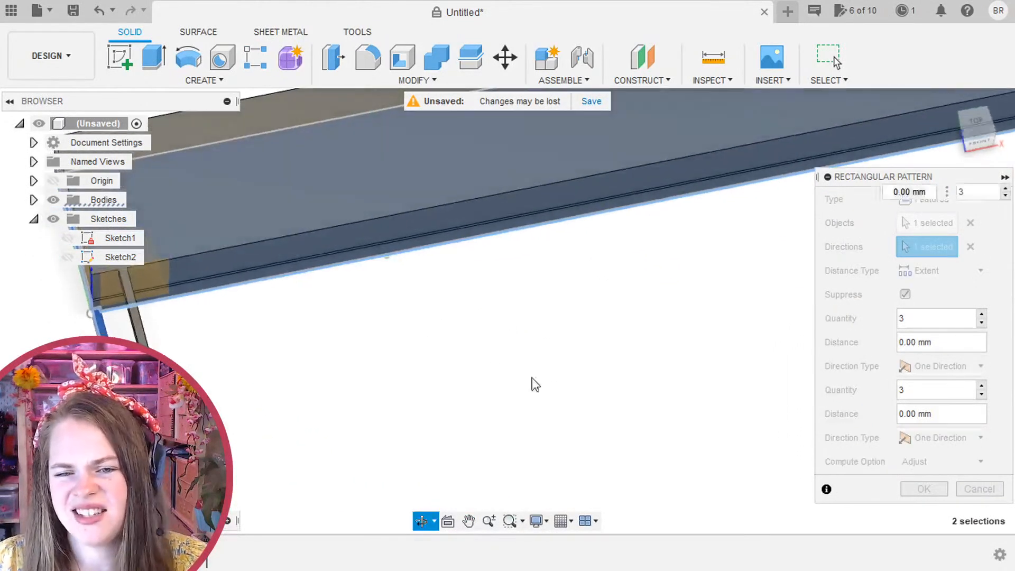
pyautogui.moveTo(468, 361); pyautogui.dragTo(427, 311, button='middle')
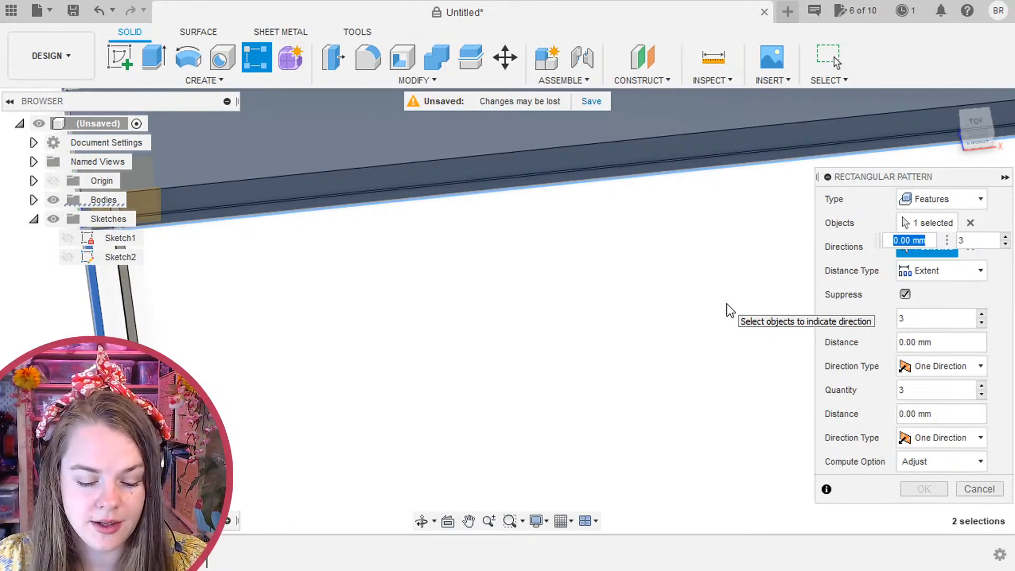
pyautogui.write('1in')
pyautogui.press('Return')
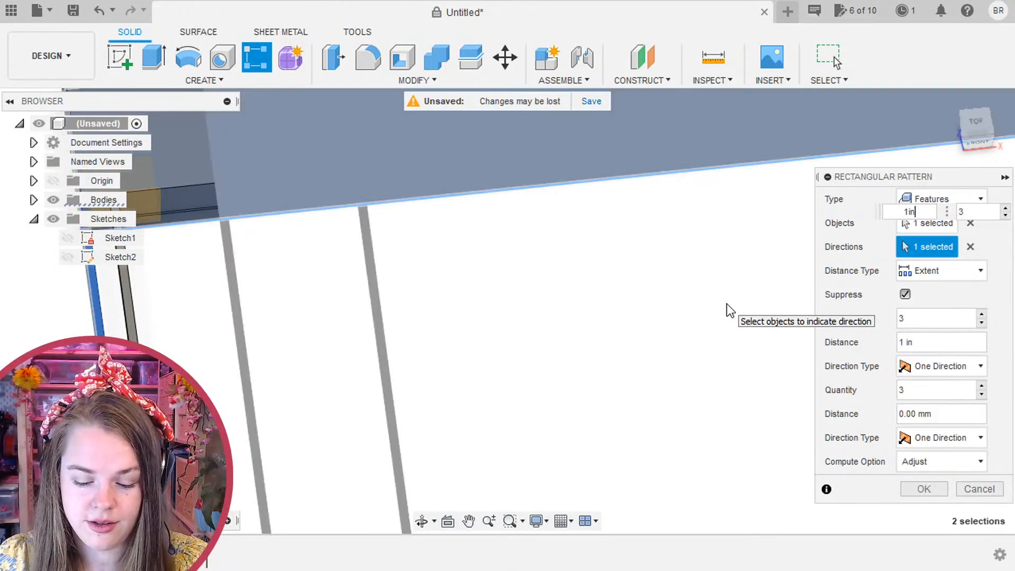
pyautogui.write('/5')
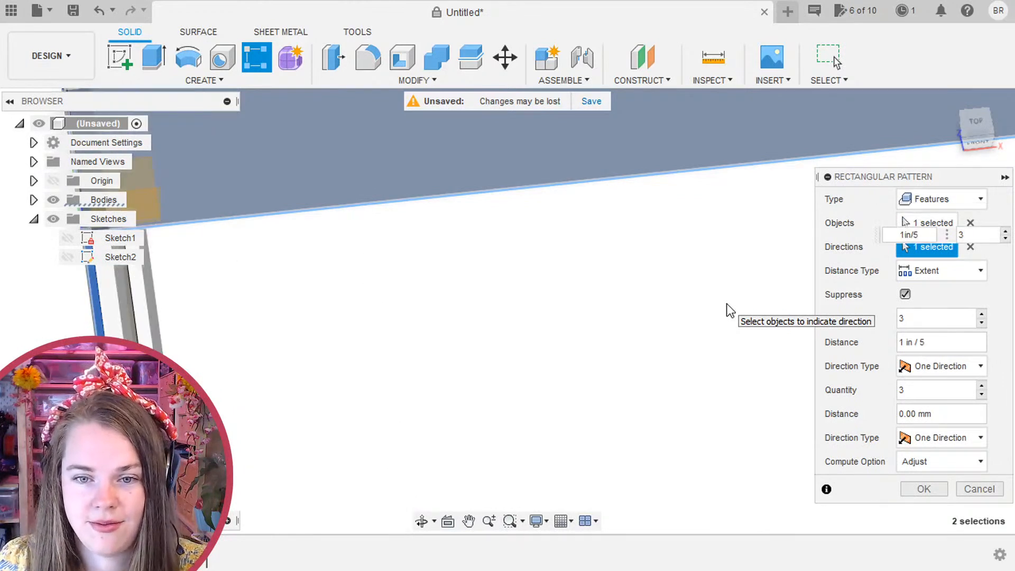
# Try the Spacing distance type for the outer strip's pattern and return it to Extent.
pyautogui.click(957, 269)
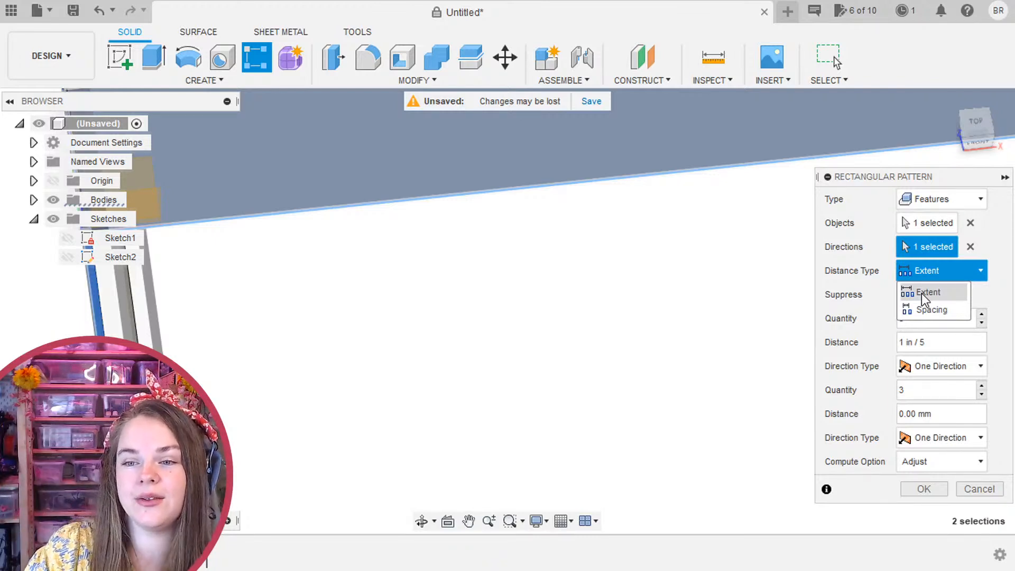
pyautogui.click(943, 311)
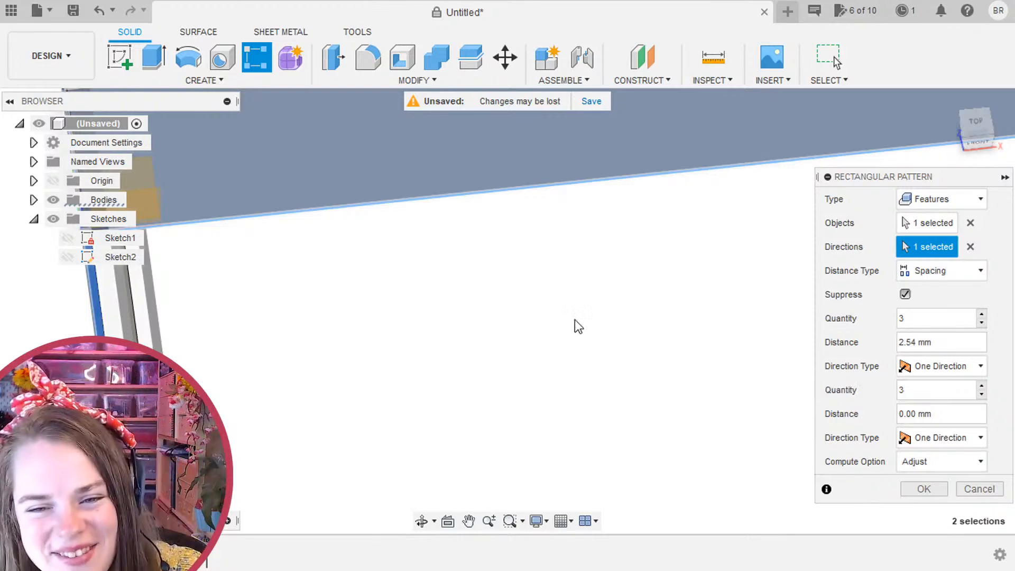
pyautogui.keyDown('shift'); pyautogui.moveTo(329, 316); pyautogui.dragTo(402, 296, button='middle'); pyautogui.keyUp('shift')
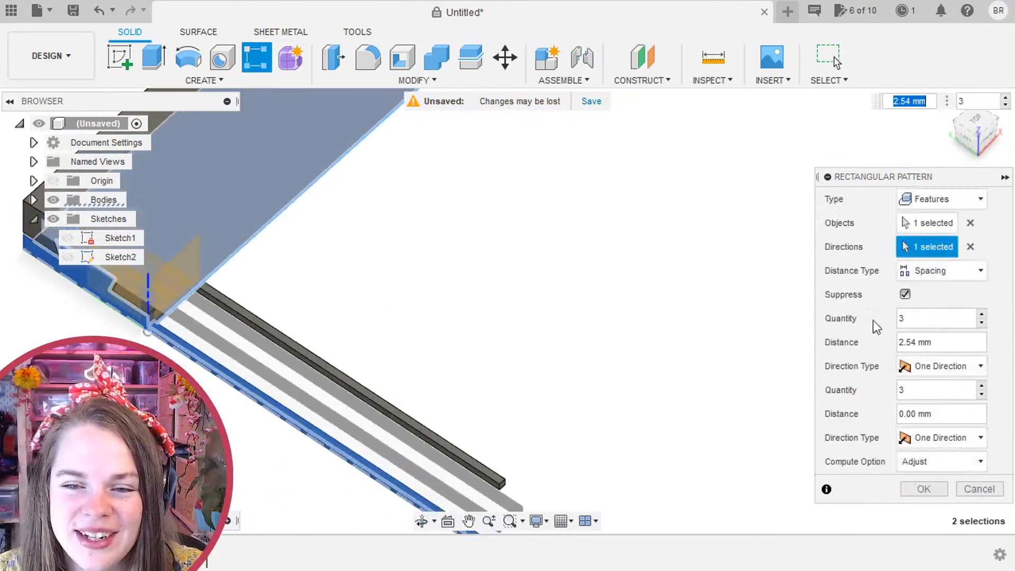
pyautogui.click(941, 270)
pyautogui.click(923, 288)
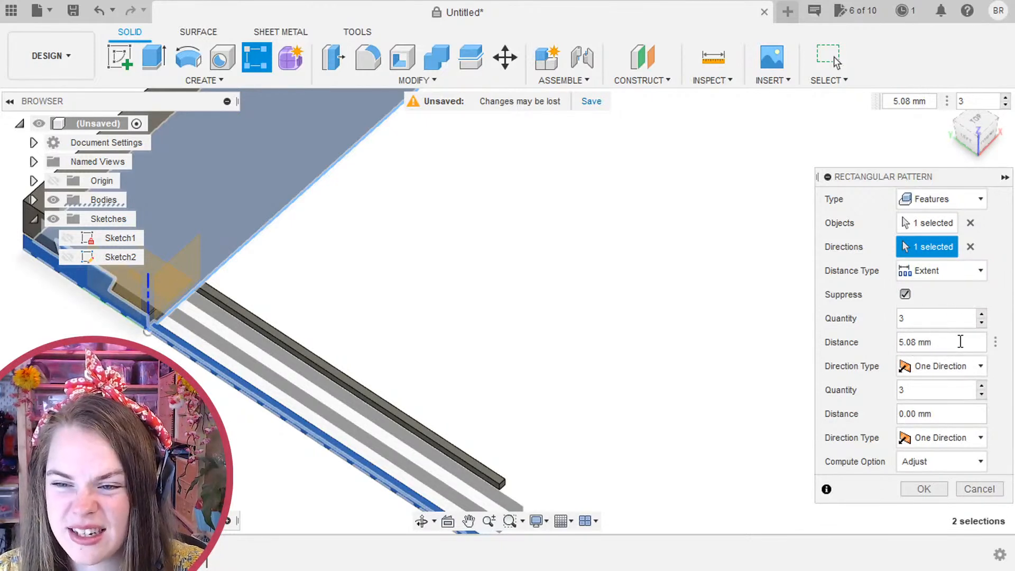
pyautogui.moveTo(961, 342); pyautogui.dragTo(779, 343)
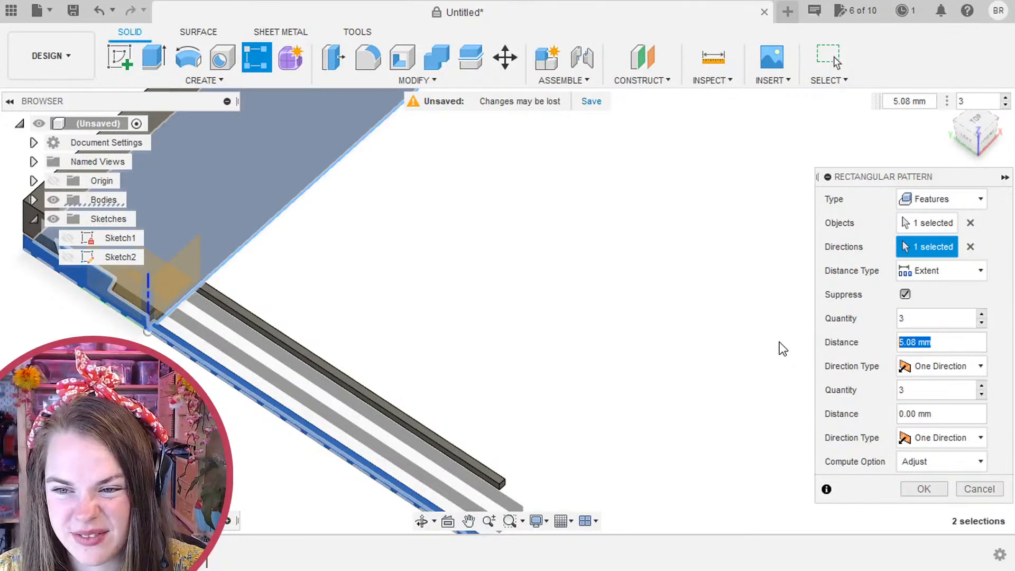
# Set the strip sketch's rectangular pattern distance to 2.5 mm and finish the sketch.
pyautogui.doubleClick(188, 554)
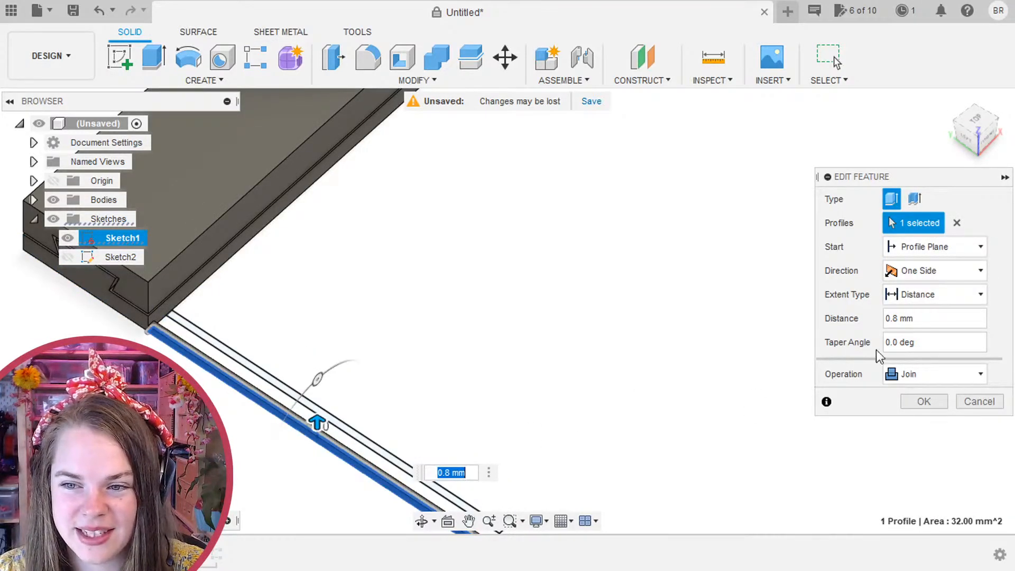
pyautogui.click(980, 405)
pyautogui.doubleClick(172, 554)
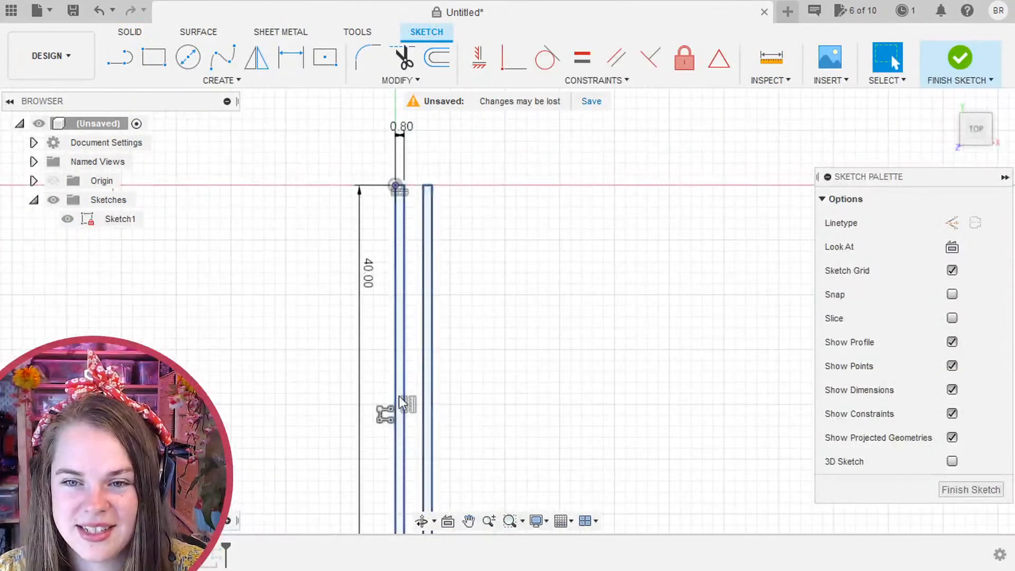
pyautogui.doubleClick(346, 438)
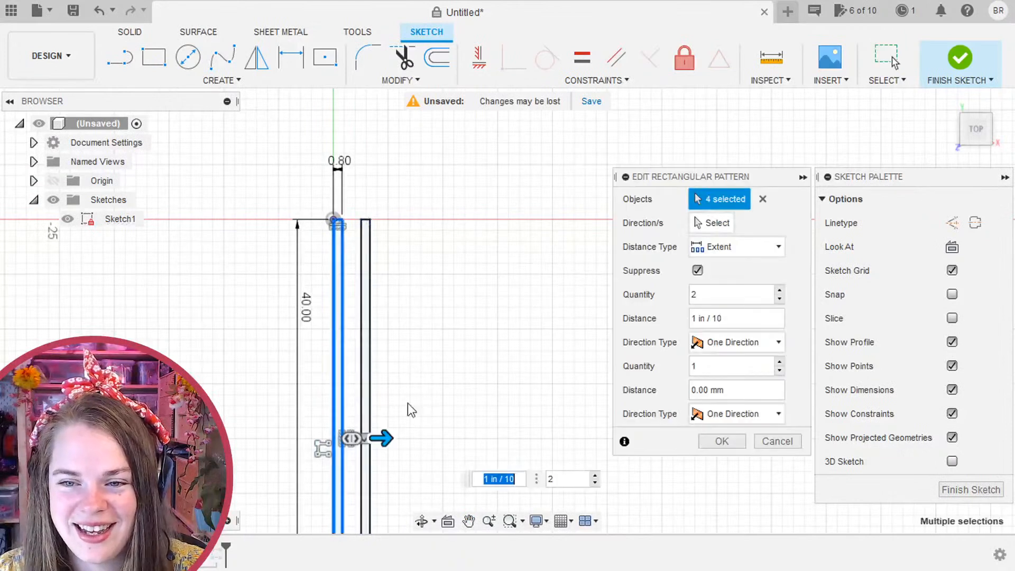
pyautogui.click(751, 312)
pyautogui.write('5')
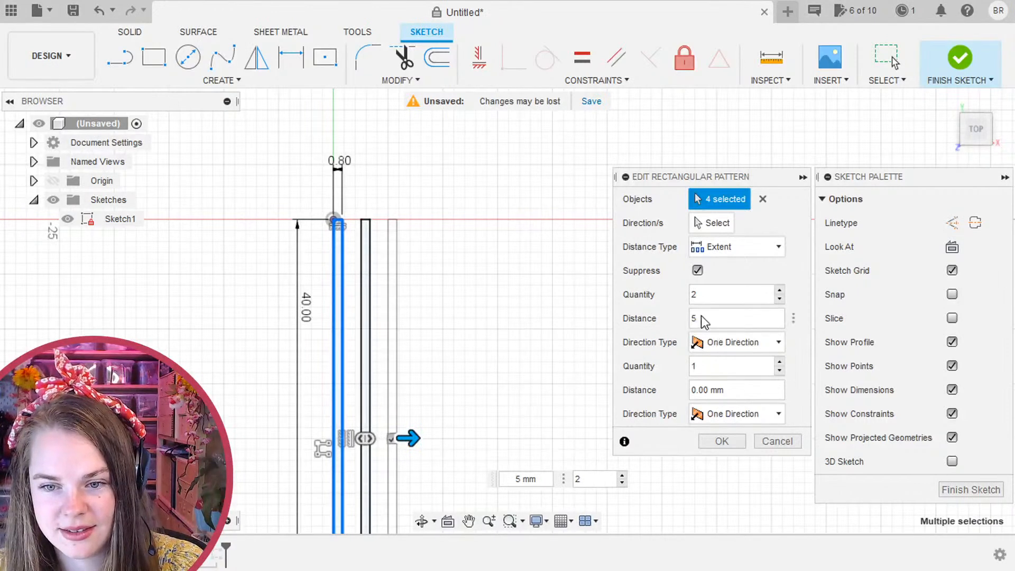
pyautogui.moveTo(715, 320); pyautogui.dragTo(658, 320)
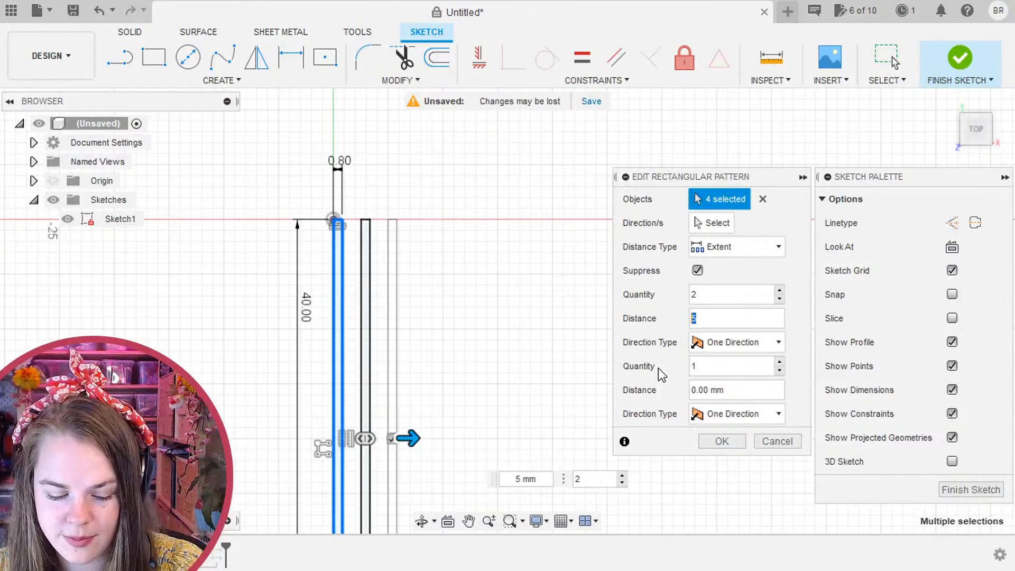
pyautogui.write('2.5')
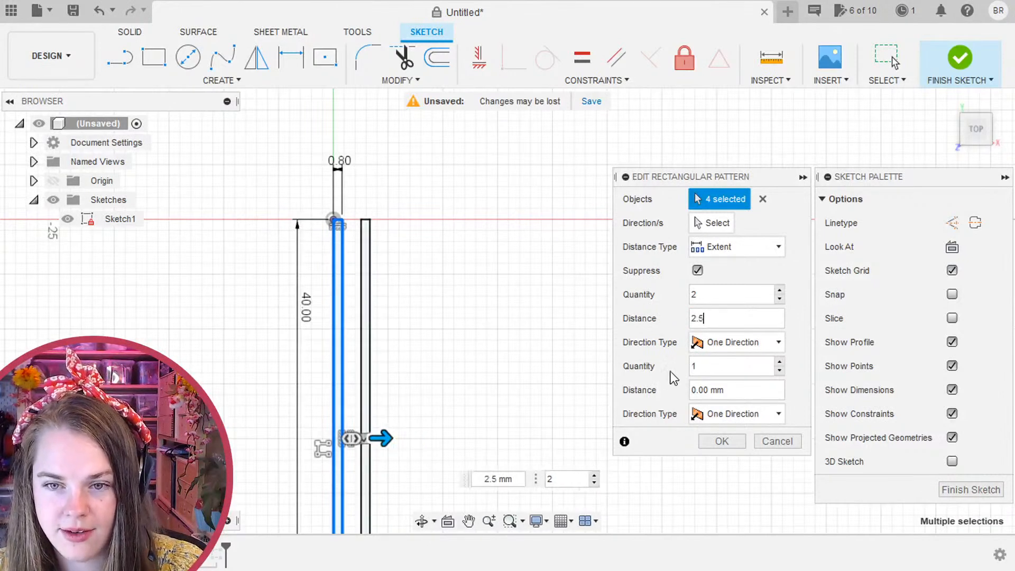
pyautogui.click(721, 442)
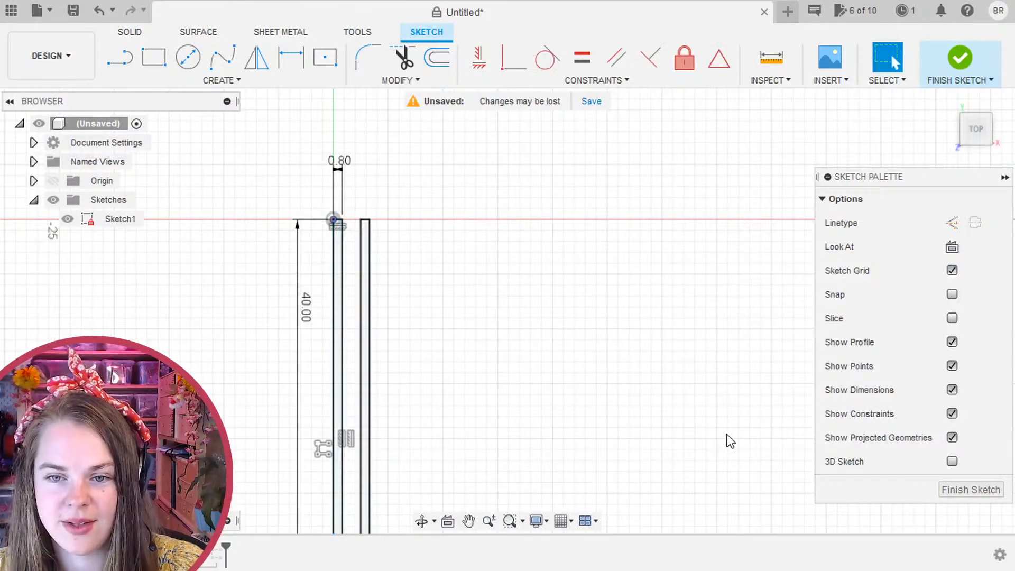
pyautogui.click(960, 57)
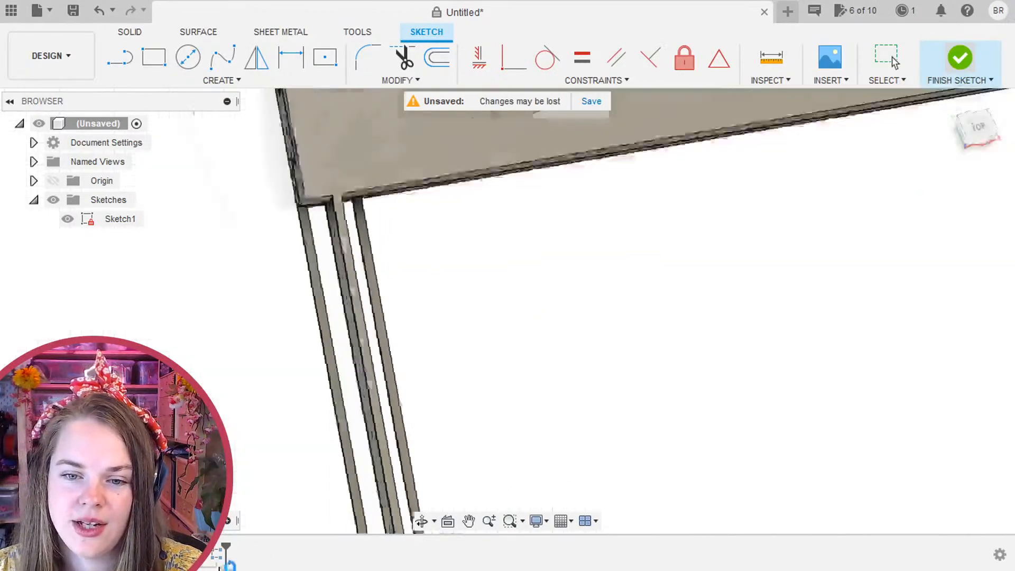
# Check the outer strip's extrude and rectangular pattern settings without changing them, and delete that pattern feature.
pyautogui.doubleClick(221, 560)
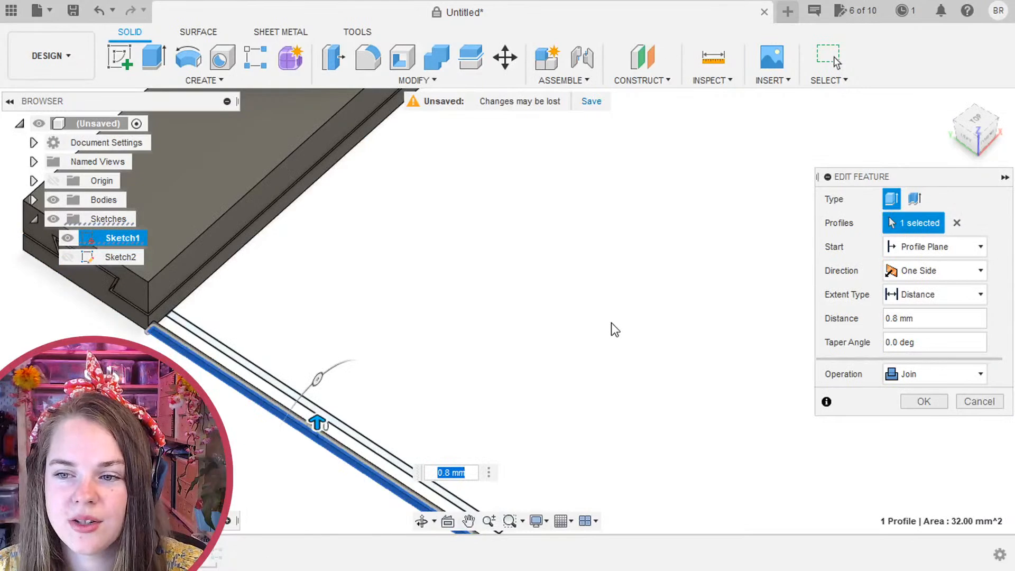
pyautogui.moveTo(612, 324); pyautogui.dragTo(665, 285, button='middle')
pyautogui.click(984, 401)
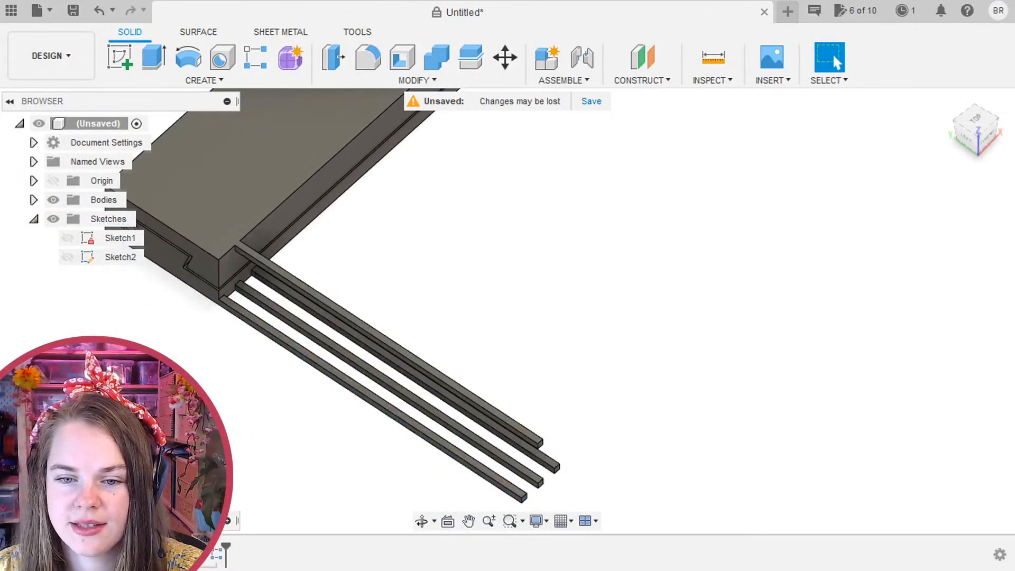
pyautogui.doubleClick(222, 556)
pyautogui.keyDown('shift'); pyautogui.moveTo(615, 291); pyautogui.dragTo(575, 294, button='middle'); pyautogui.keyUp('shift')
pyautogui.scroll(2, 550, 317)
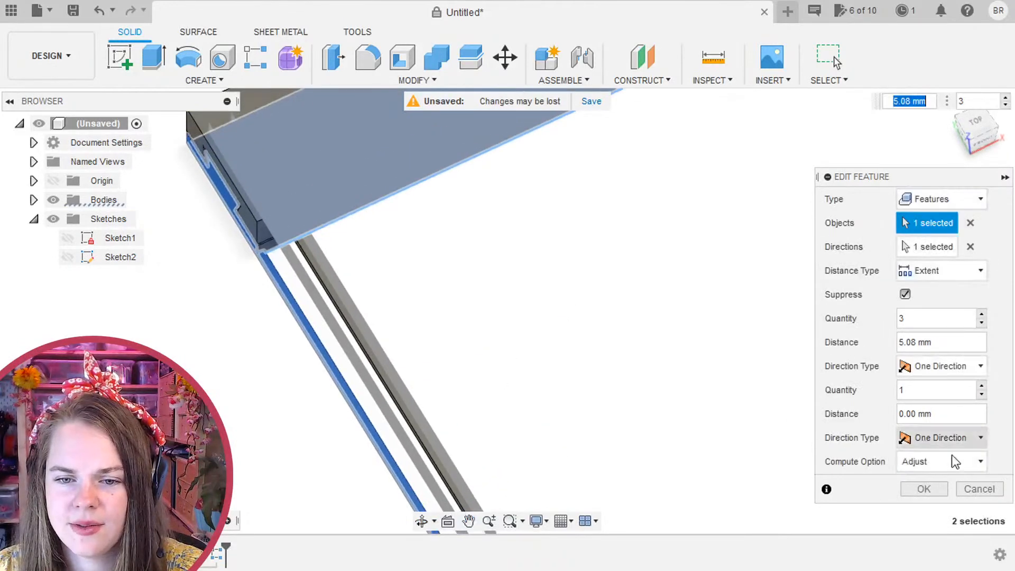
pyautogui.click(980, 489)
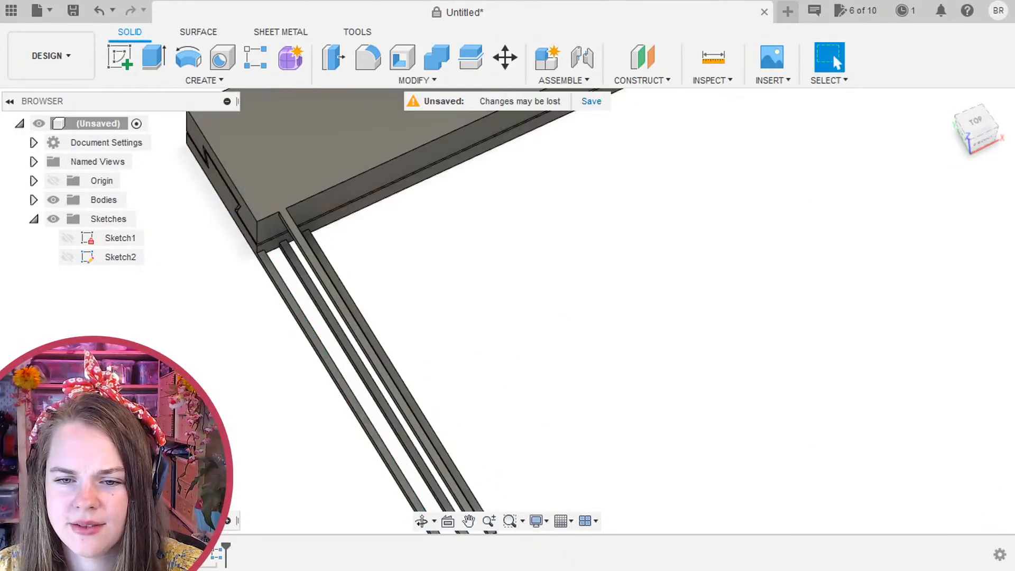
pyautogui.rightClick(219, 556)
pyautogui.click(248, 451)
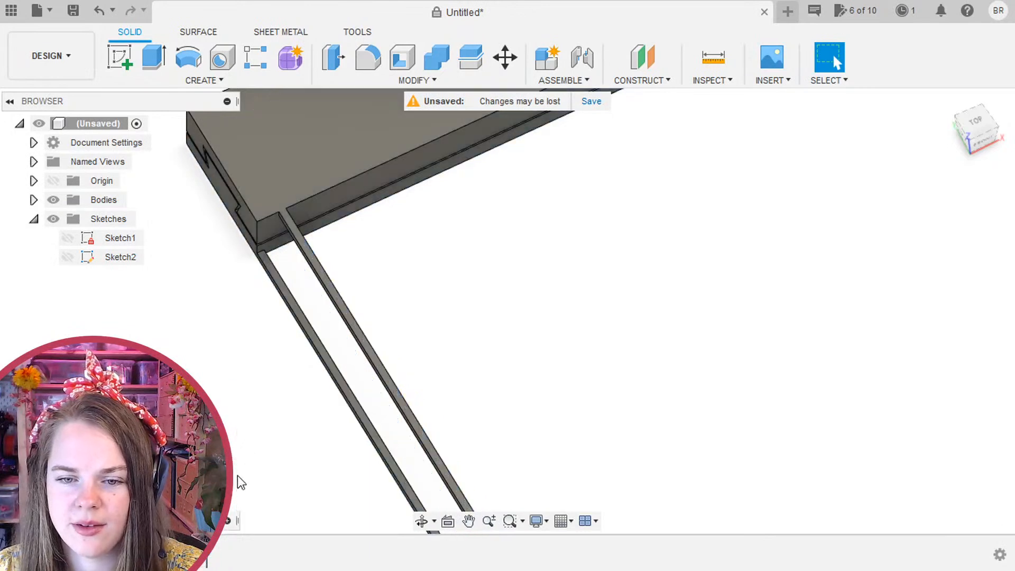
# Set up a new rectangular pattern of the outer strip feature along the X axis, over an extent of 5 mm.
pyautogui.click(255, 58)
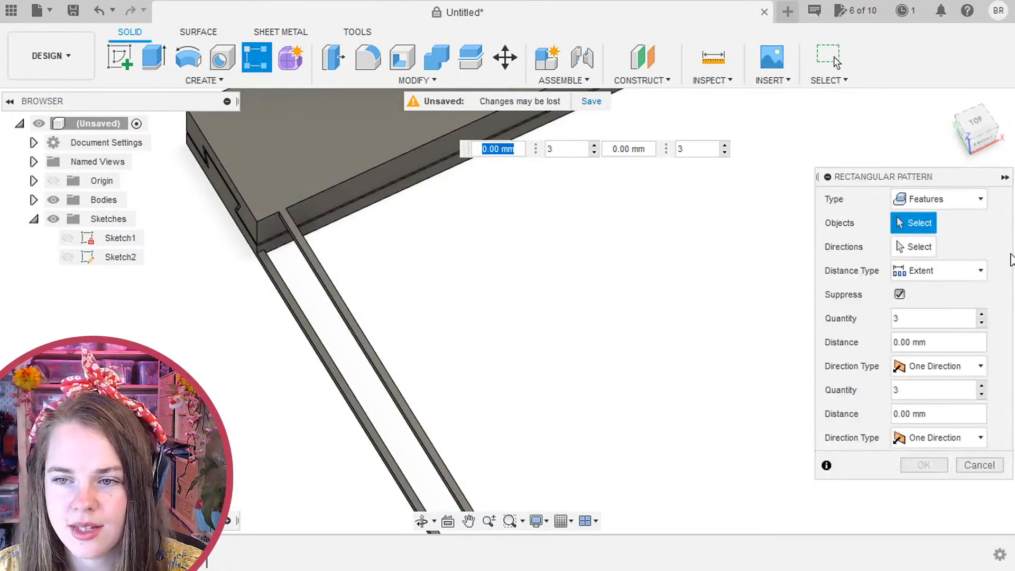
pyautogui.click(955, 199)
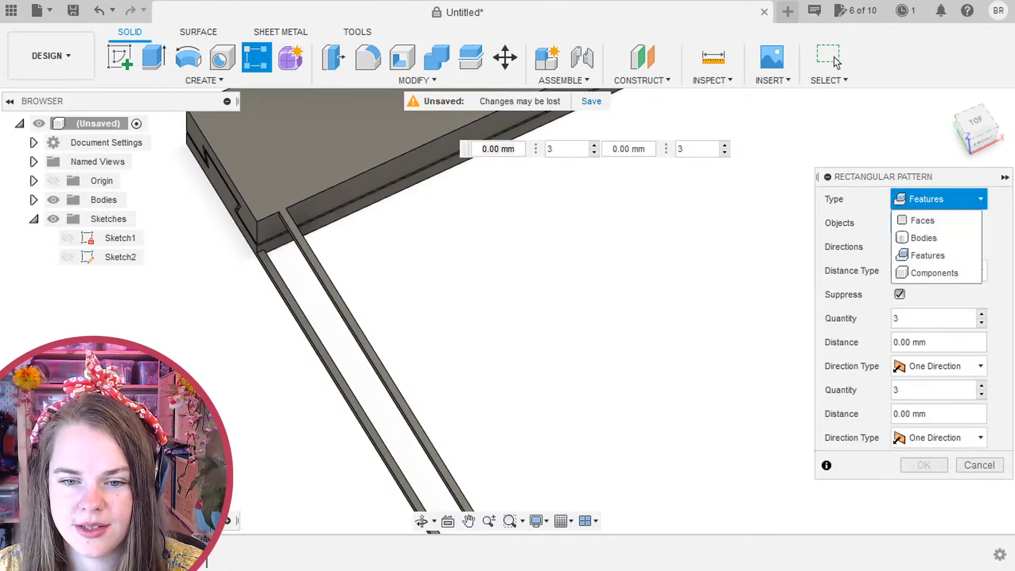
pyautogui.click(927, 255)
pyautogui.click(940, 273)
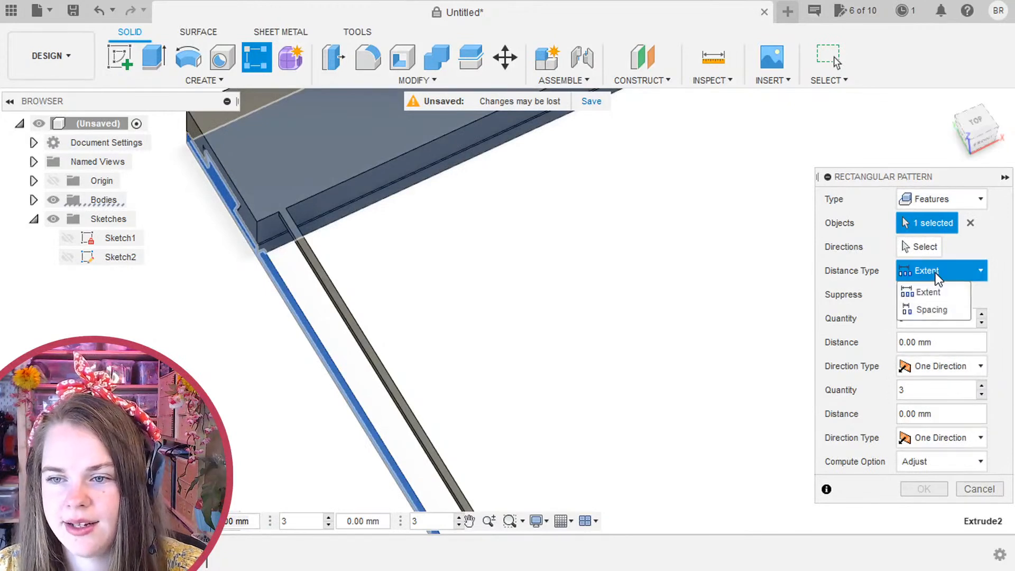
pyautogui.click(936, 272)
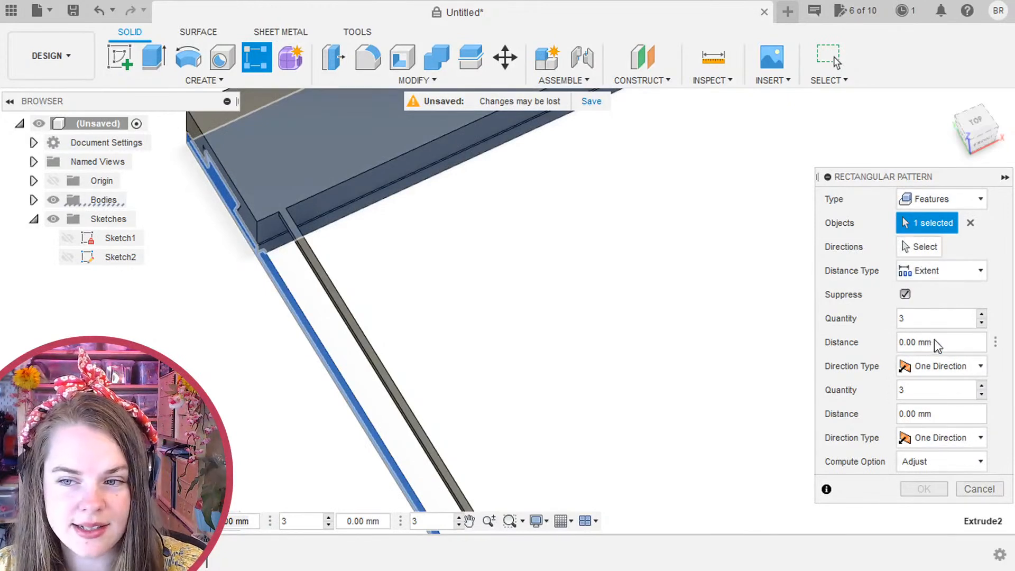
pyautogui.moveTo(936, 343); pyautogui.dragTo(851, 343)
pyautogui.write('5')
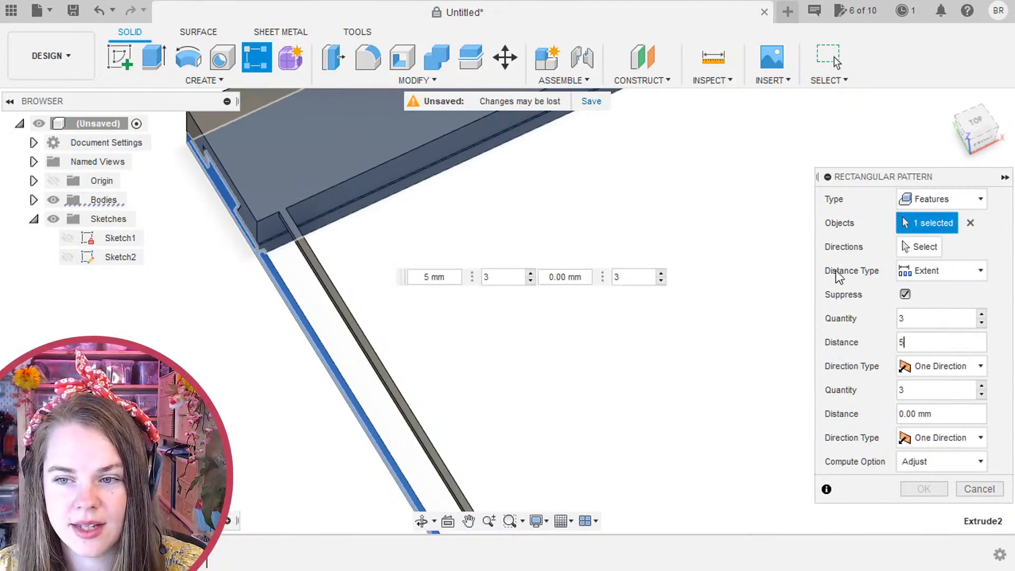
pyautogui.click(909, 255)
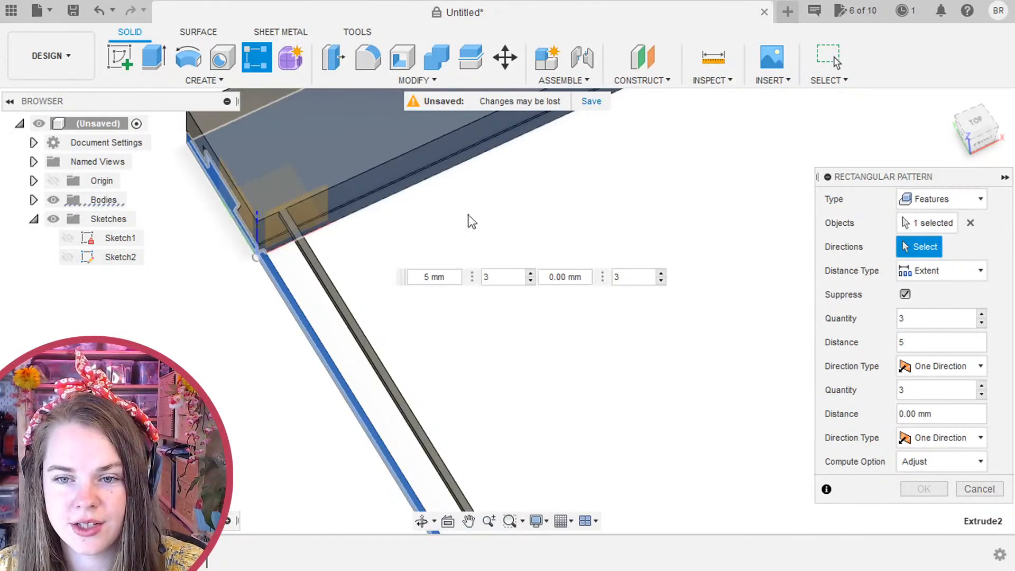
pyautogui.click(317, 229)
pyautogui.keyDown('shift'); pyautogui.moveTo(429, 292); pyautogui.dragTo(465, 277, button='middle'); pyautogui.keyUp('shift')
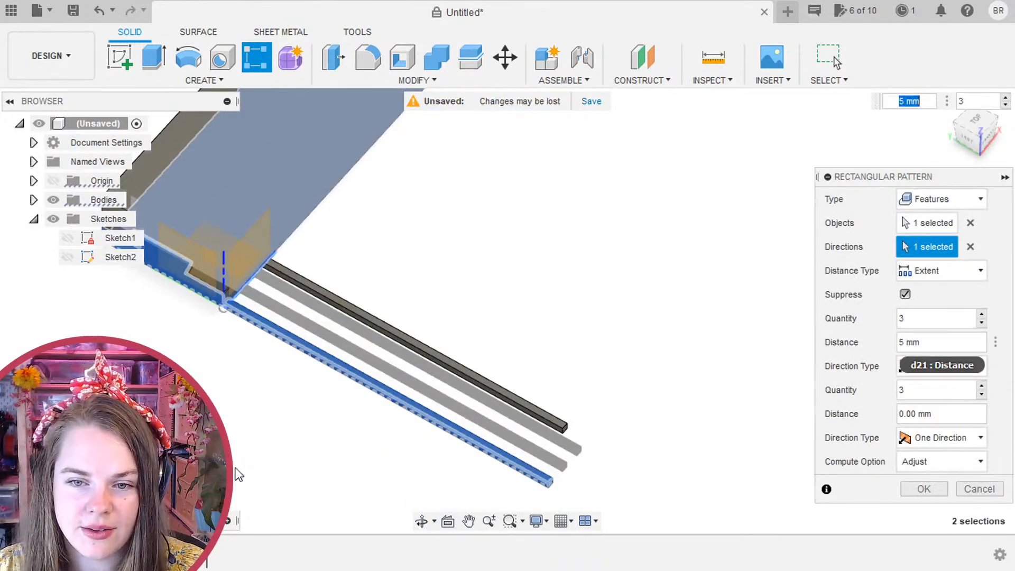
pyautogui.keyDown('shift'); pyautogui.moveTo(274, 447); pyautogui.dragTo(331, 368, button='middle'); pyautogui.keyUp('shift')
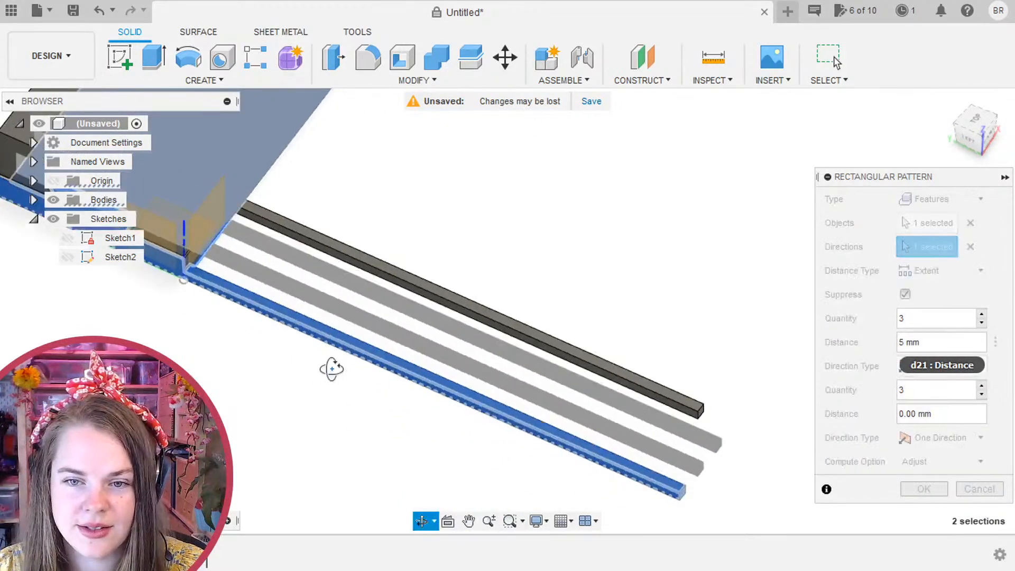
# Set the outer strip pattern's quantity to 4 and change its distance type to Spacing with a distance of 5 mm.
pyautogui.click(983, 315)
pyautogui.click(983, 313)
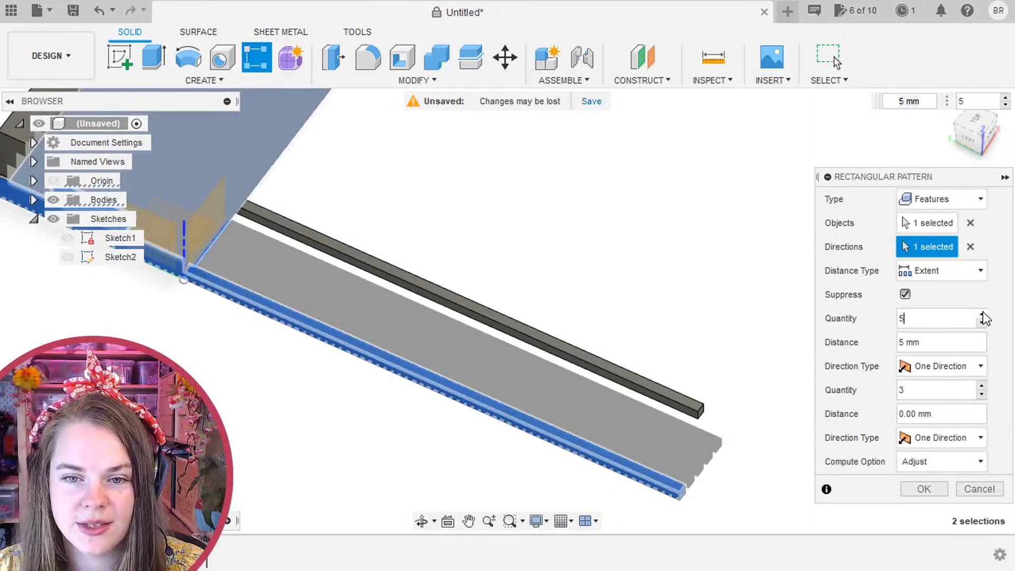
pyautogui.click(983, 322)
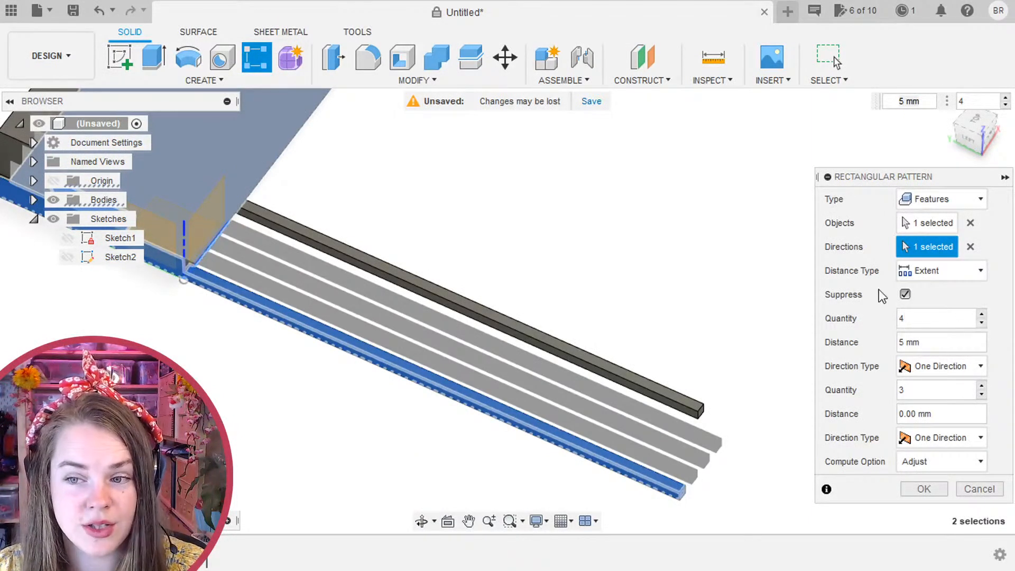
pyautogui.click(914, 272)
pyautogui.click(928, 308)
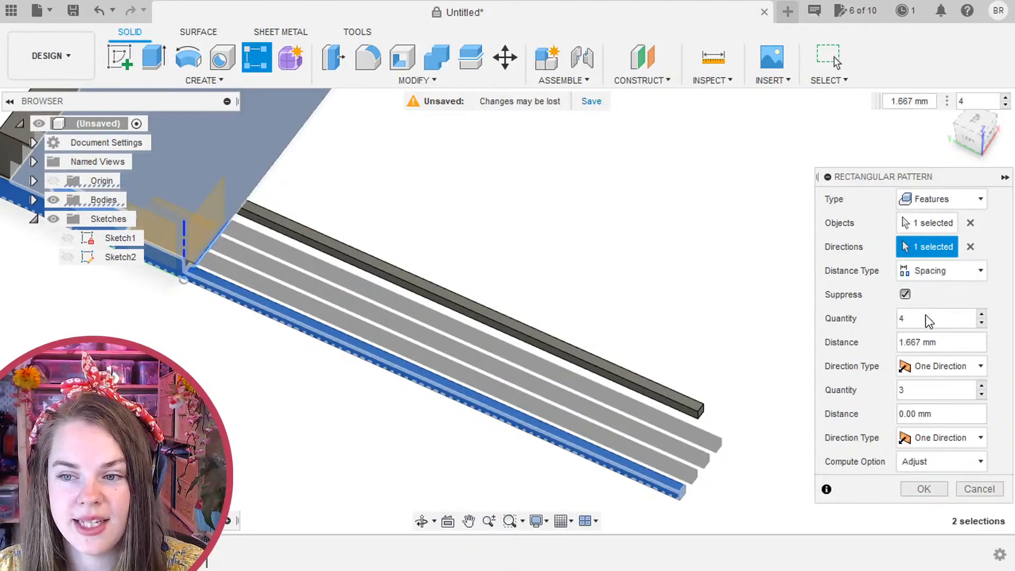
pyautogui.doubleClick(944, 339)
pyautogui.write('5')
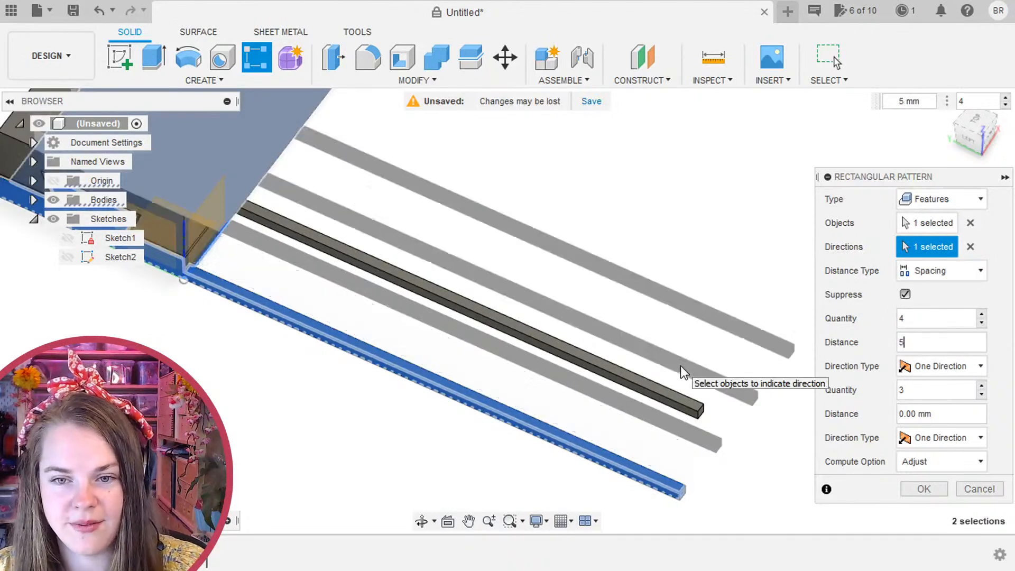
# Increase the outer strip pattern's quantity to 7 and inspect the preview along the bar.
pyautogui.click(983, 314)
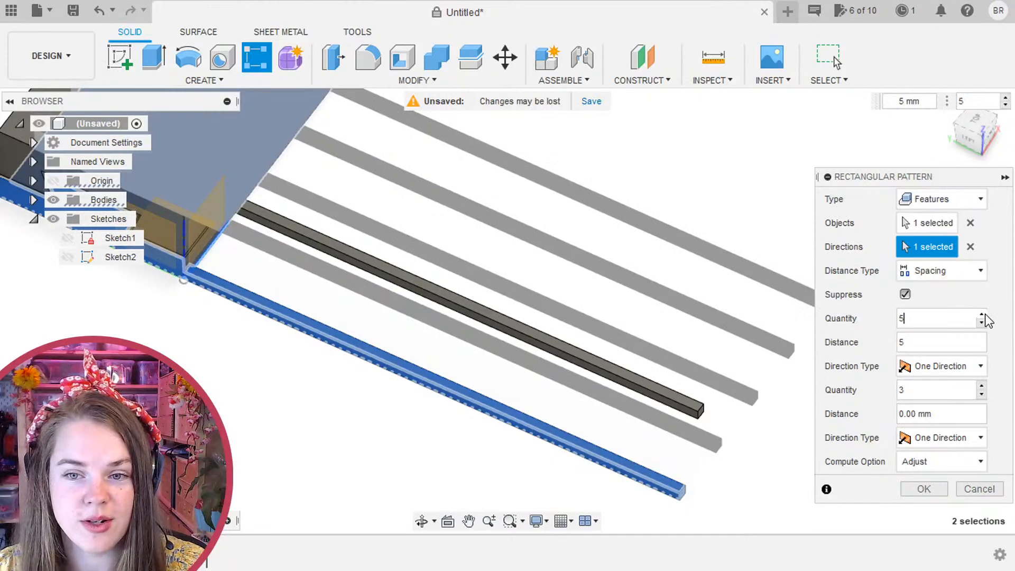
pyautogui.click(982, 314)
pyautogui.click(983, 314)
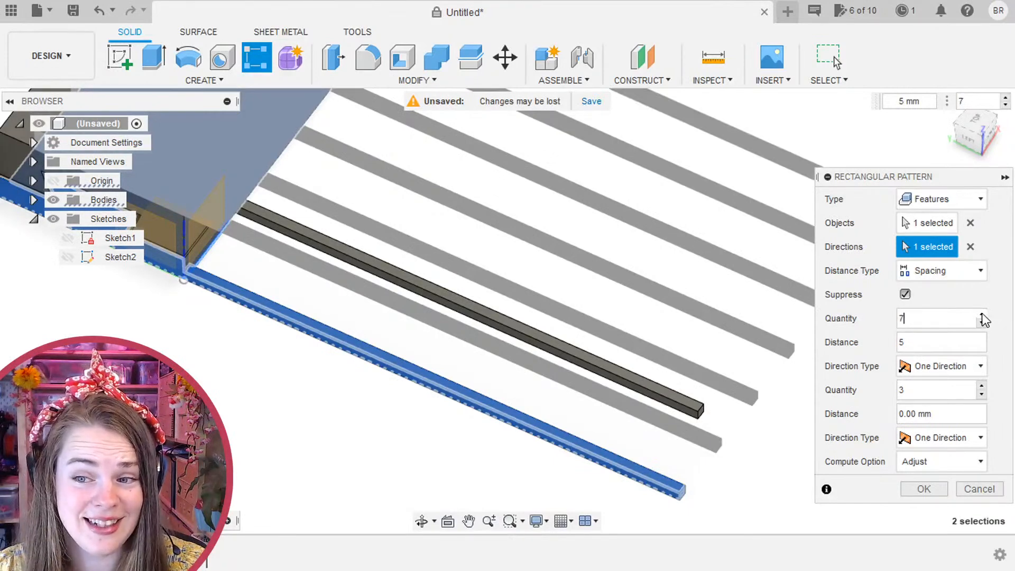
pyautogui.scroll(3, 526, 303)
pyautogui.scroll(-2, 513, 301)
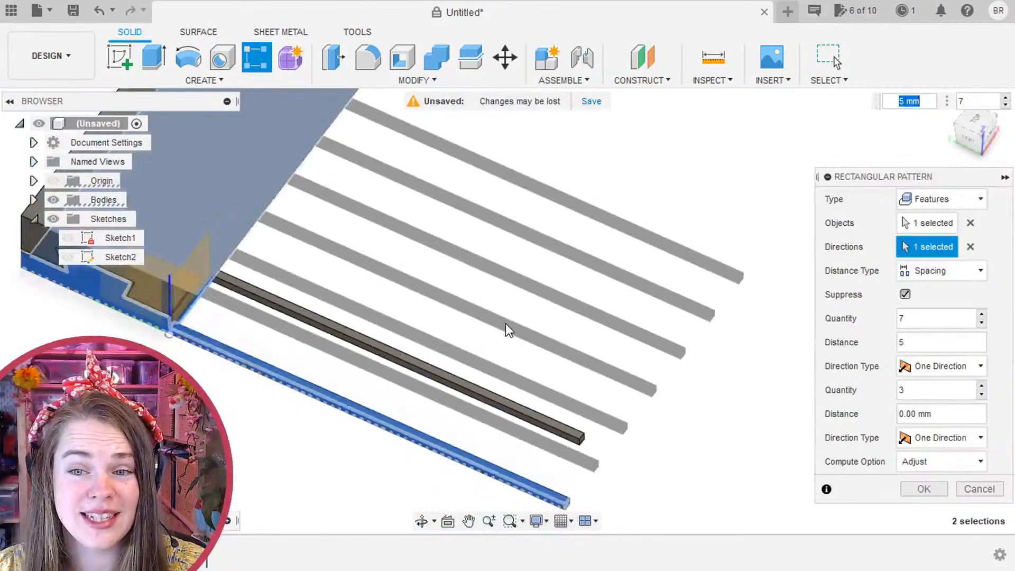
pyautogui.keyDown('shift'); pyautogui.moveTo(505, 322); pyautogui.dragTo(446, 324, button='middle'); pyautogui.keyUp('shift')
pyautogui.scroll(-3, 445, 324)
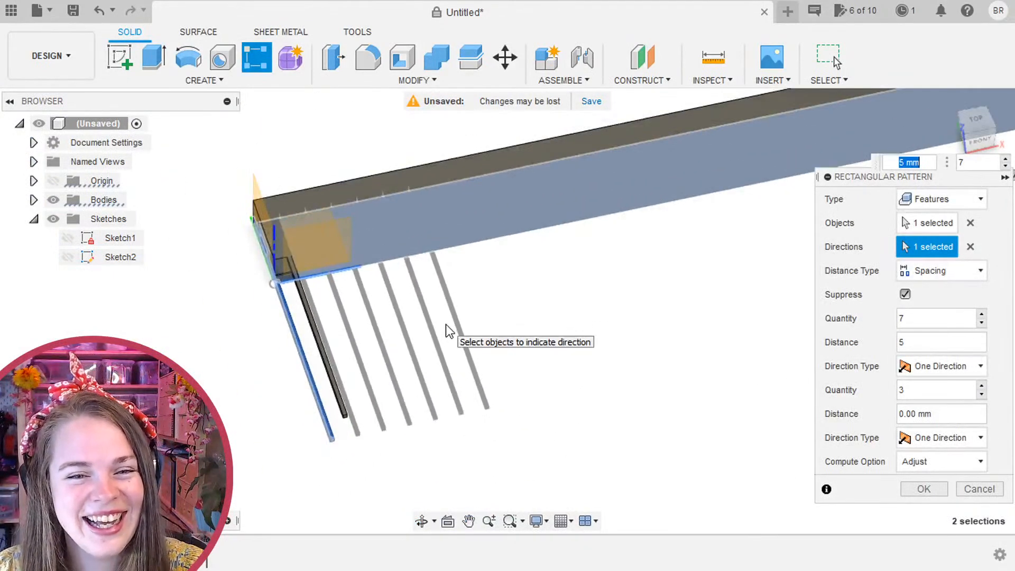
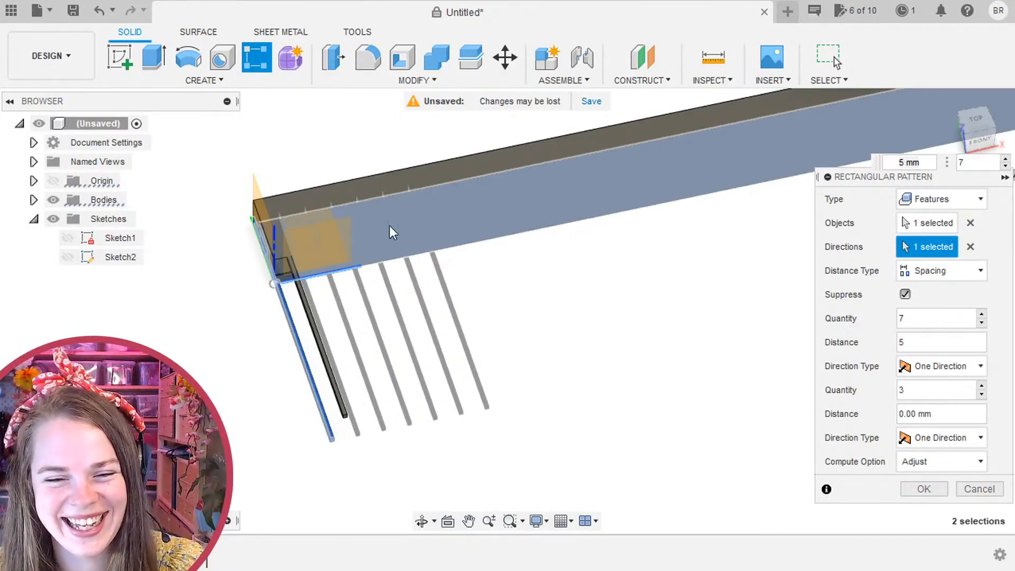
pyautogui.moveTo(614, 303); pyautogui.dragTo(535, 342, button='middle')
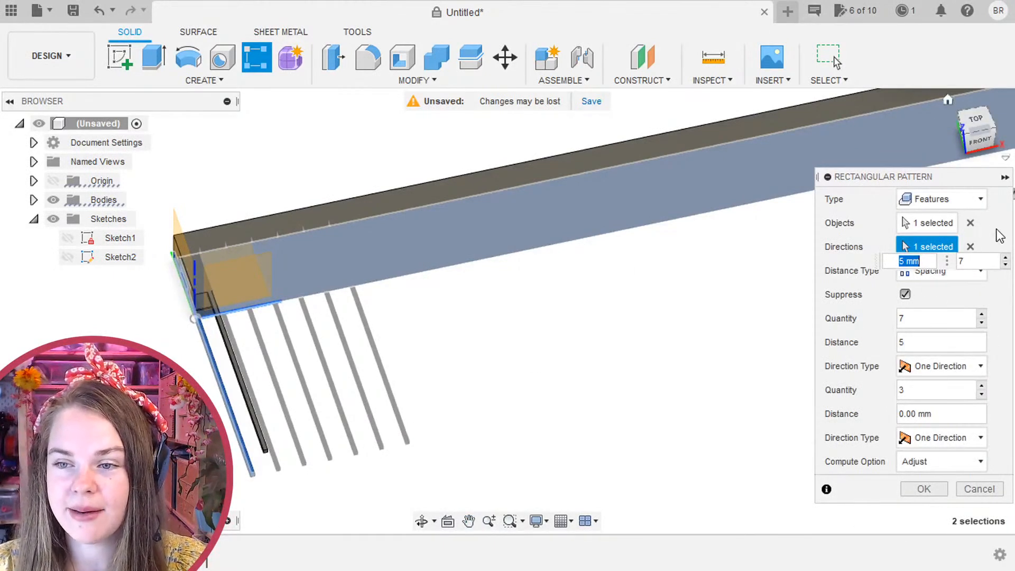
# Reselect the rectangular pattern's inputs so it repeats both strip features along the bar's long lower edge.
pyautogui.click(930, 223)
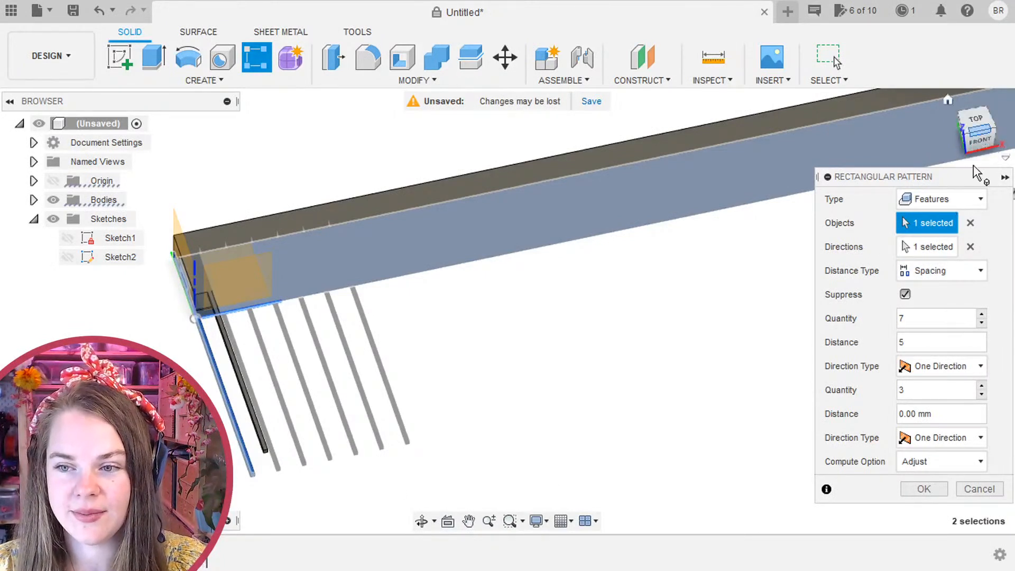
pyautogui.click(970, 223)
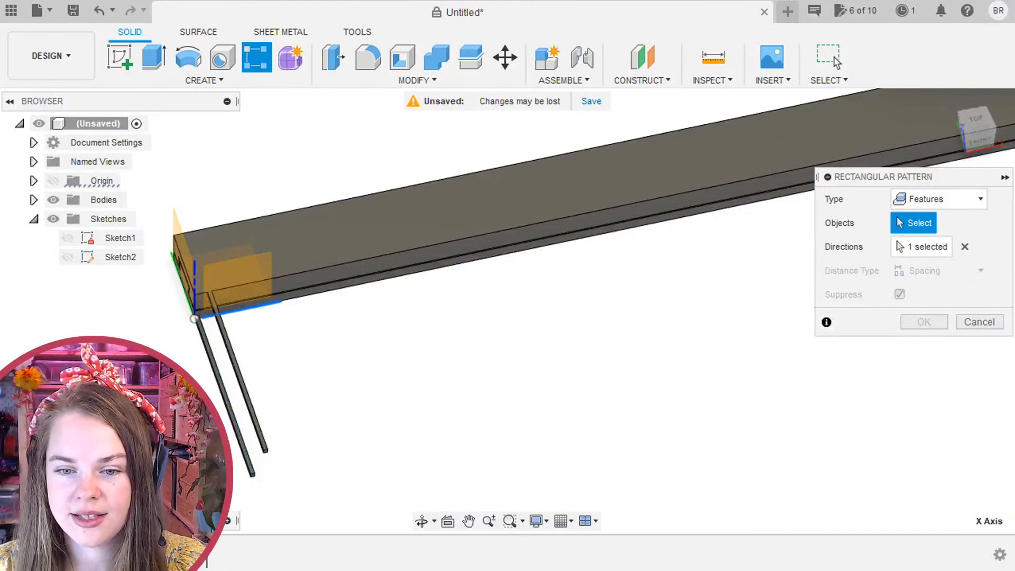
pyautogui.click(192, 554)
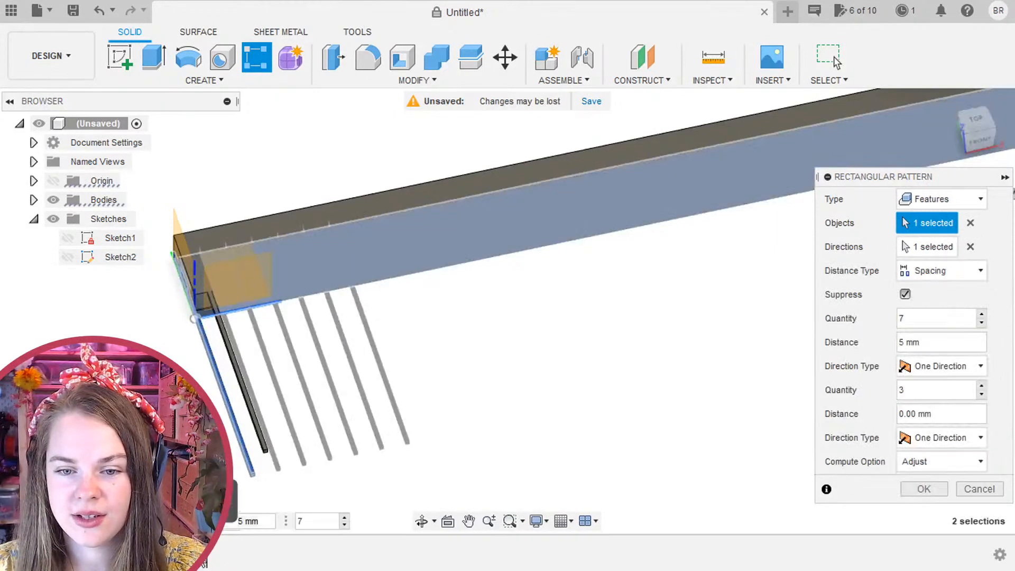
pyautogui.click(970, 248)
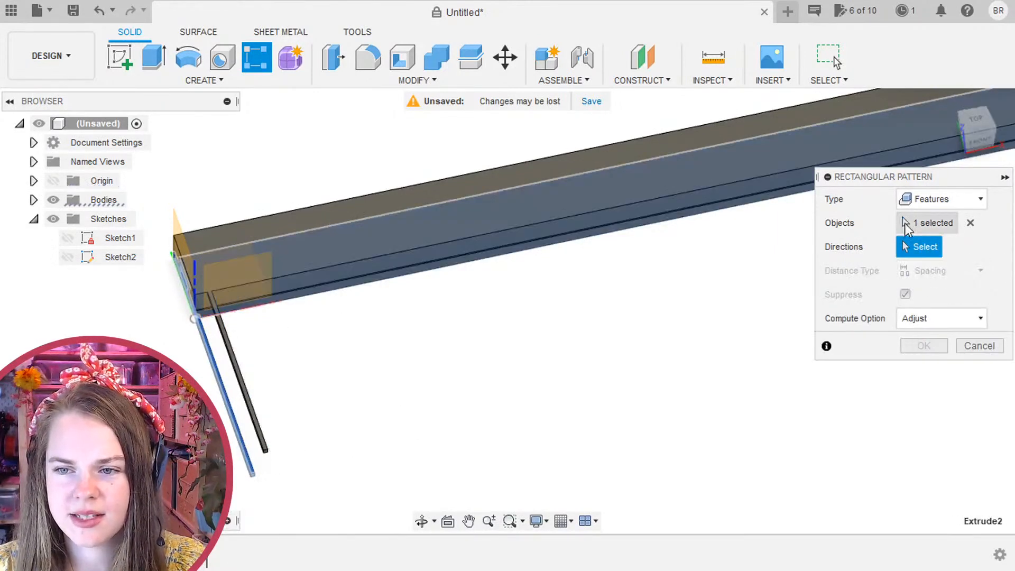
pyautogui.click(927, 223)
pyautogui.click(206, 562)
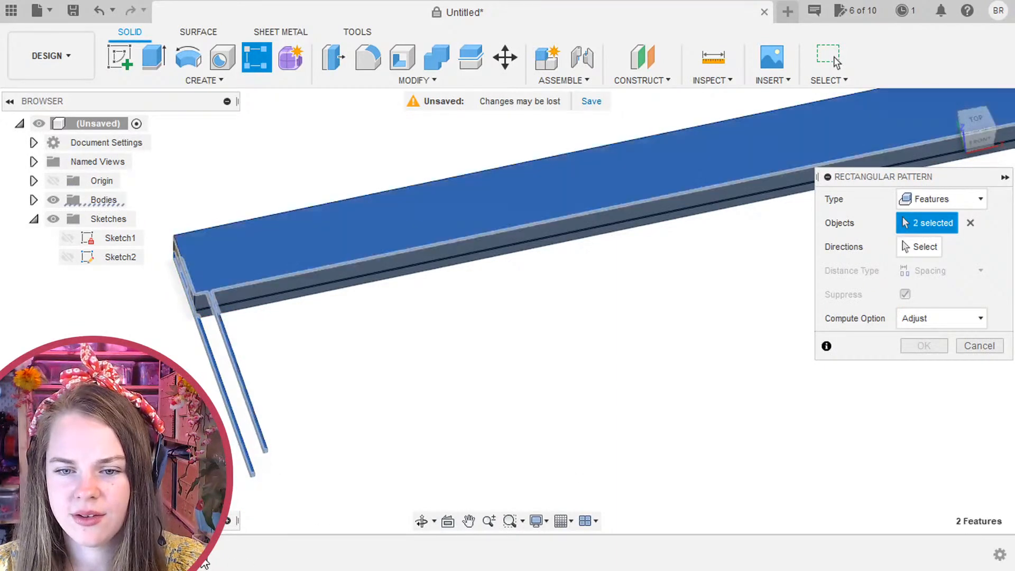
pyautogui.click(919, 248)
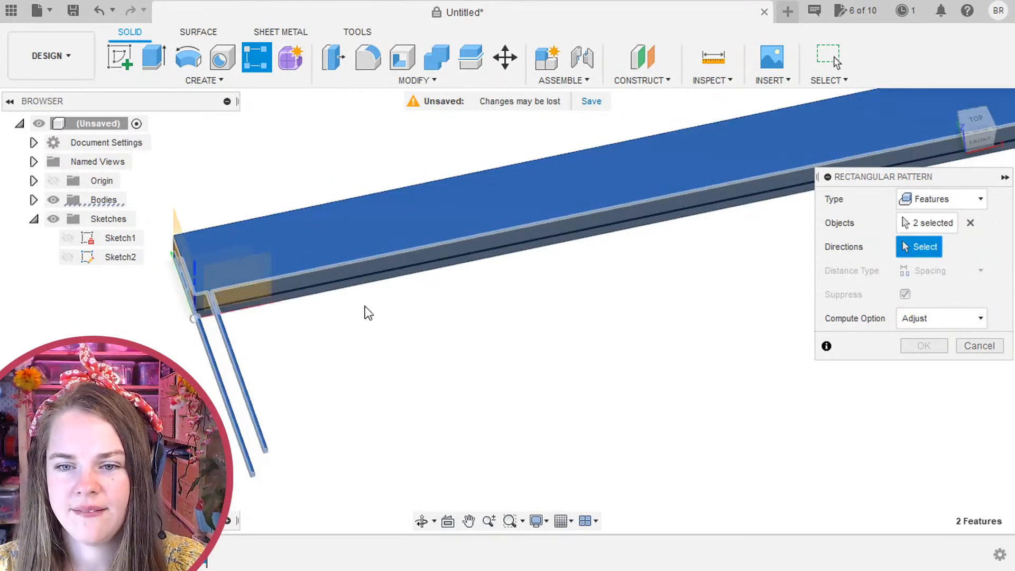
pyautogui.click(349, 290)
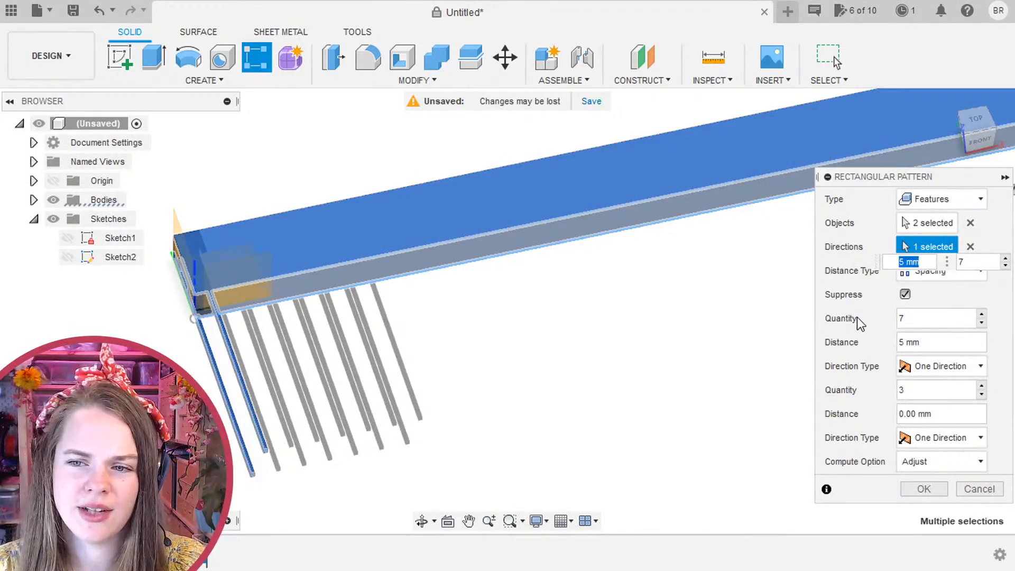
# Raise the strip pattern's quantity in single increments to 35 while checking how far the preview reaches along the bar.
pyautogui.keyDown('shift'); pyautogui.moveTo(554, 312); pyautogui.dragTo(553, 294, button='middle'); pyautogui.keyUp('shift')
pyautogui.moveTo(604, 330); pyautogui.dragTo(521, 355, button='middle')
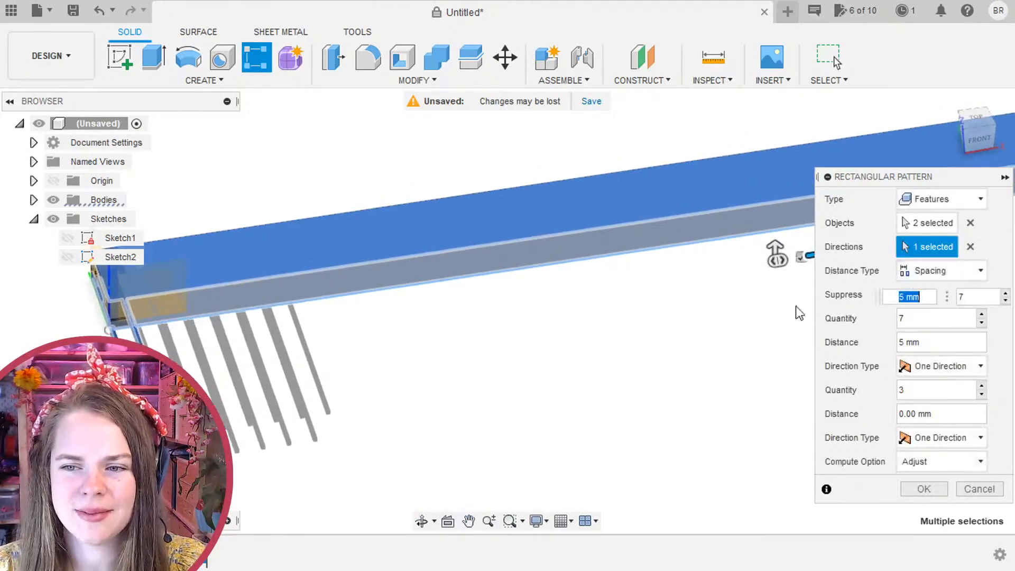
pyautogui.scroll(2, 298, 223)
pyautogui.scroll(-3, 297, 224)
pyautogui.moveTo(460, 285); pyautogui.dragTo(436, 303, button='middle')
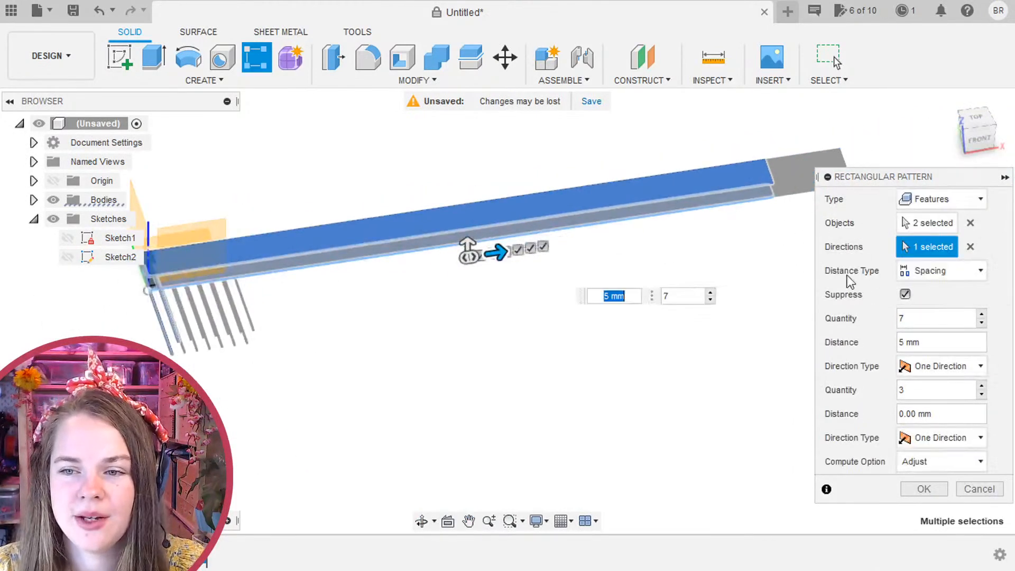
pyautogui.click(981, 316)
pyautogui.click(982, 315)
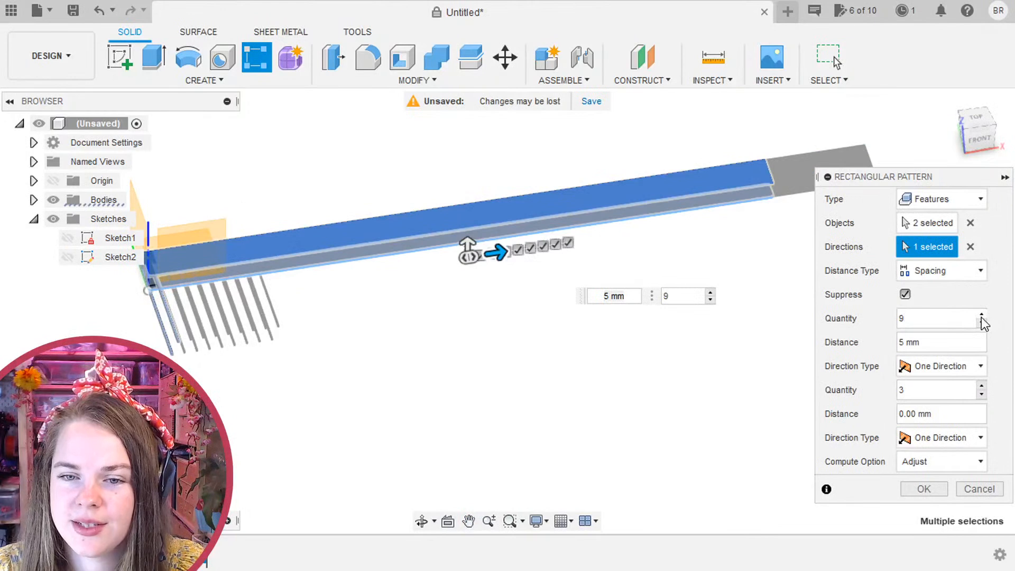
pyautogui.click(981, 316)
pyautogui.click(981, 316)
pyautogui.click(982, 316)
pyautogui.press('Up')
pyautogui.press('Up')
pyautogui.press('Up')
pyautogui.press('Up')
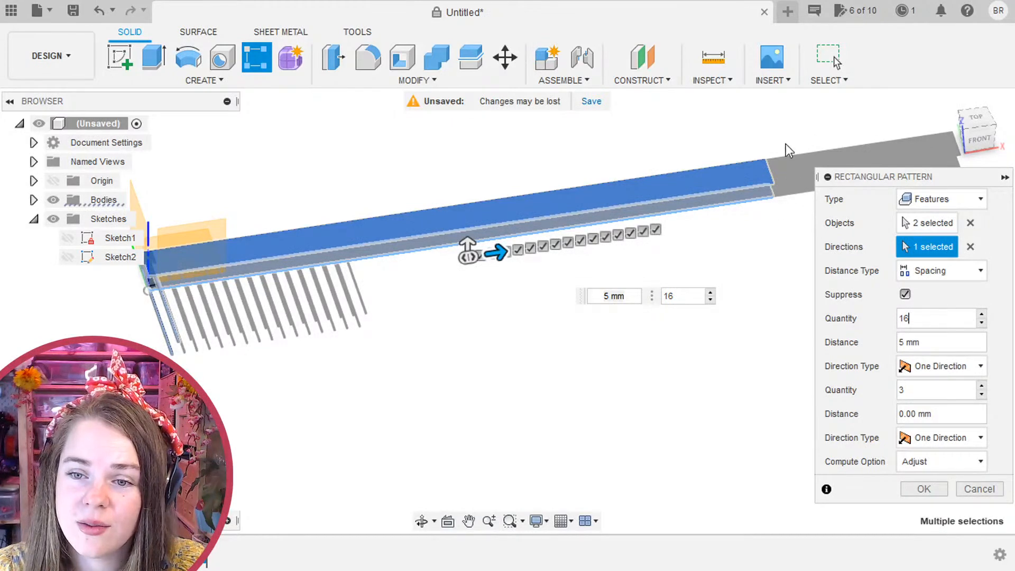
pyautogui.press('Up')
pyautogui.press('Up')
pyautogui.press('Up')
pyautogui.press('Up')
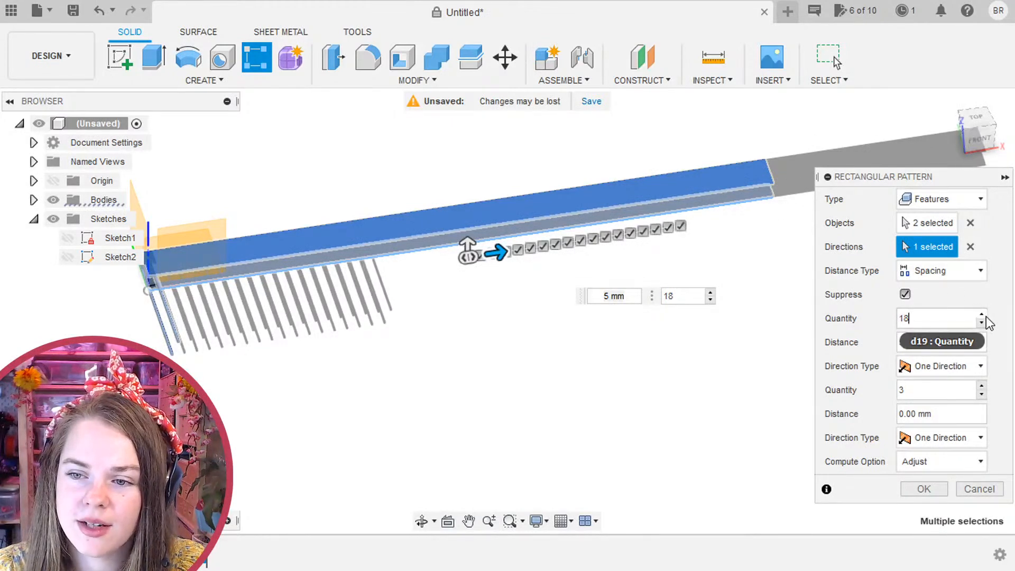
pyautogui.press('Up')
pyautogui.press('Up')
pyautogui.press('Up')
pyautogui.press('Up')
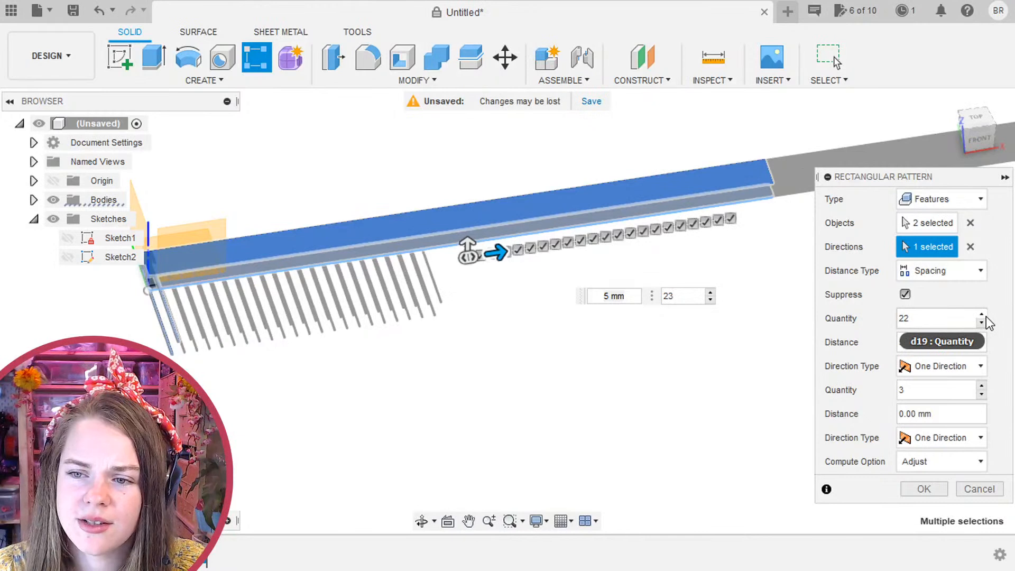
pyautogui.press('Up')
pyautogui.press('Up')
pyautogui.press('Up')
pyautogui.press('Up')
pyautogui.press('Up')
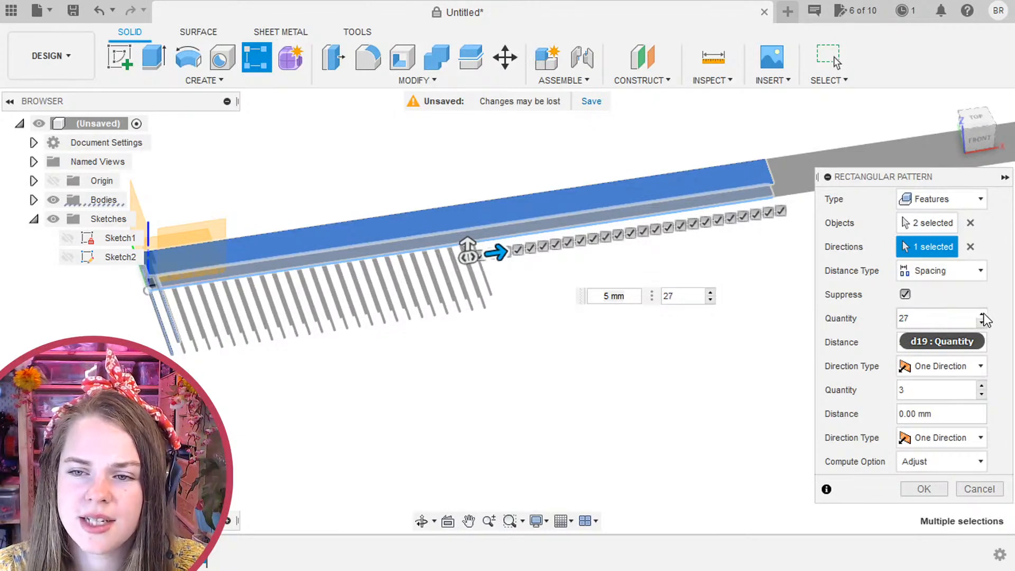
pyautogui.press('Up')
pyautogui.press('Up')
pyautogui.press('Up')
pyautogui.press('Up')
pyautogui.press('Up')
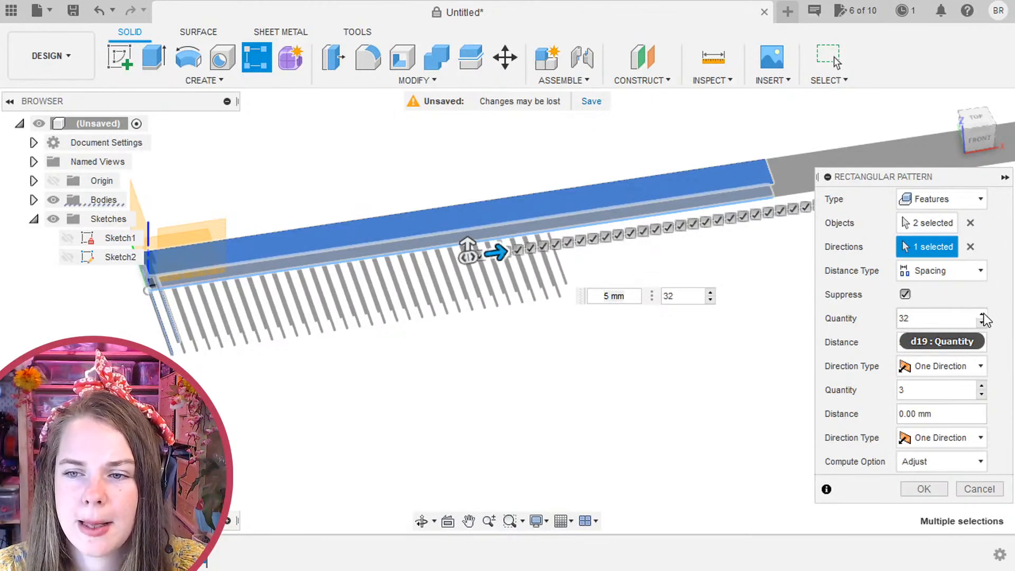
pyautogui.click(981, 314)
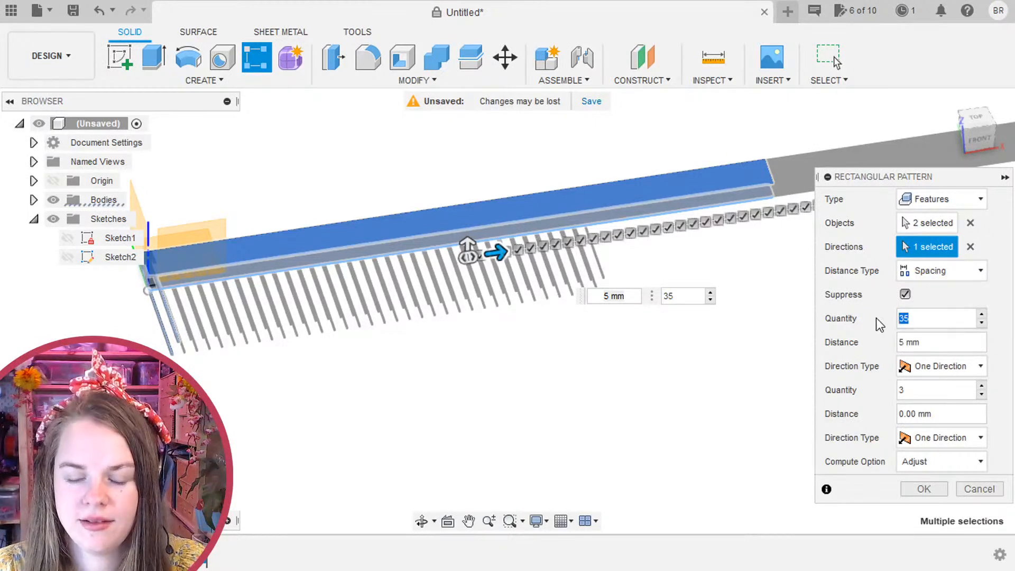
# Set the strip pattern's quantity to 49, compare it with 50 at the bar's far end, and create the pattern with 50.
pyautogui.write('49')
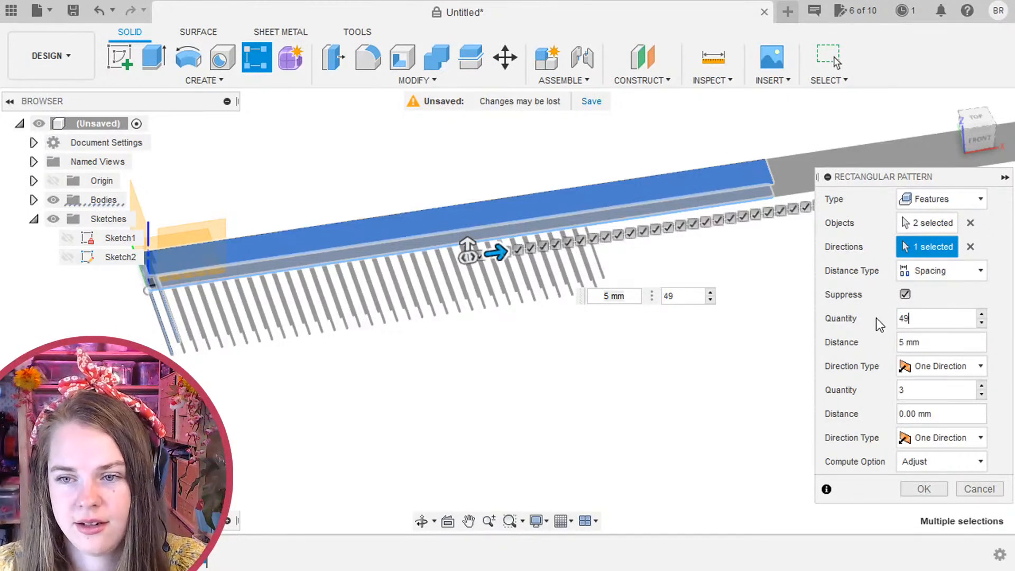
pyautogui.moveTo(669, 382)
pyautogui.mouseDown()
pyautogui.moveTo(611, 356)
pyautogui.moveTo(772, 287)
pyautogui.moveTo(998, 324)
pyautogui.moveTo(1011, 312)
pyautogui.mouseUp()
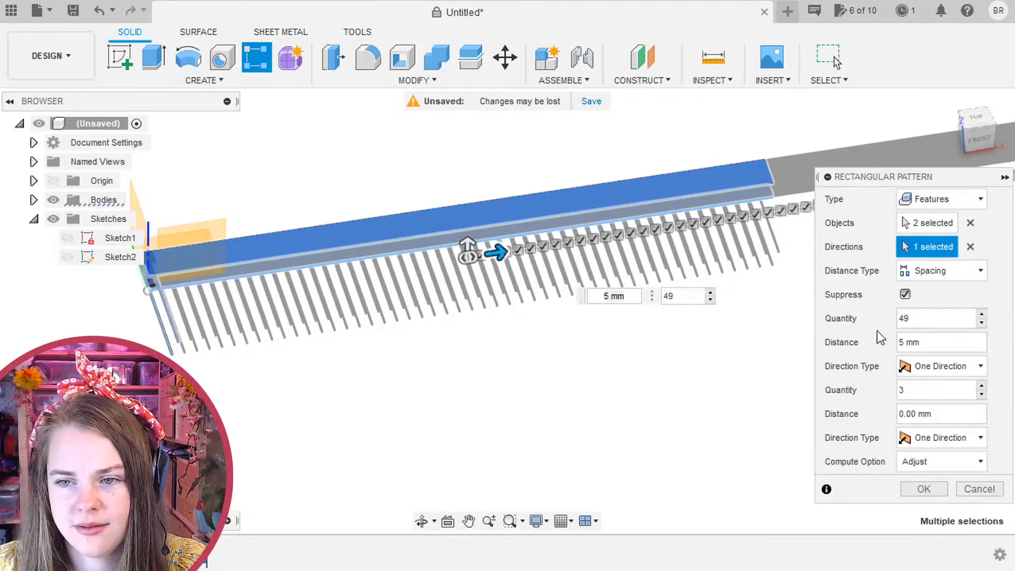
pyautogui.click(983, 316)
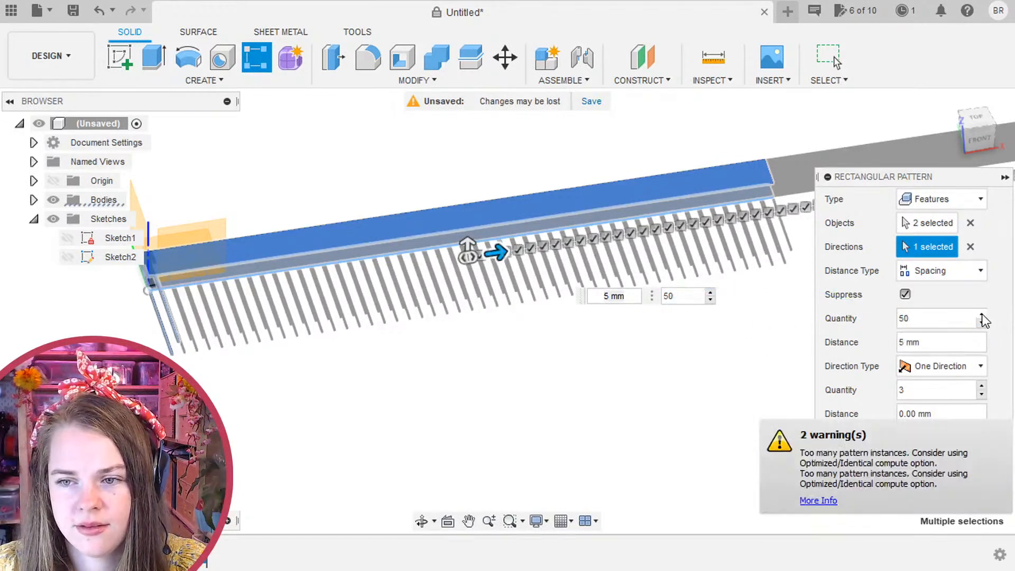
pyautogui.moveTo(539, 358); pyautogui.dragTo(374, 376, button='middle')
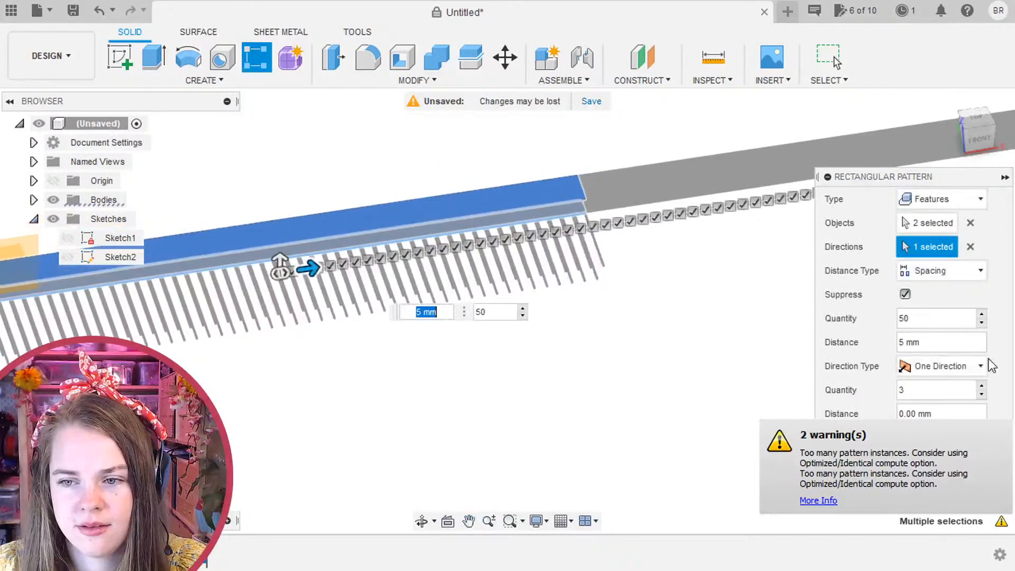
pyautogui.click(982, 323)
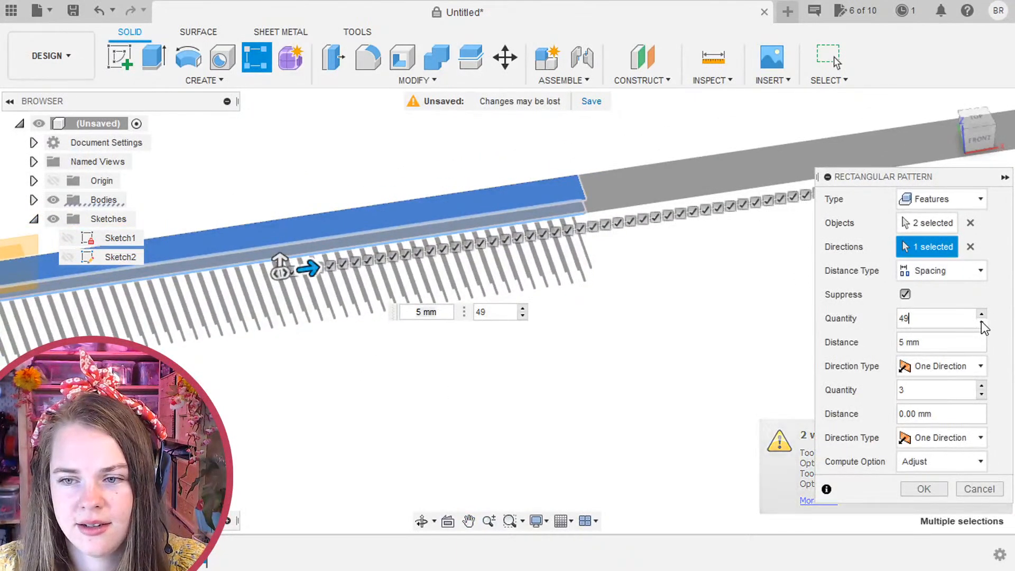
pyautogui.click(982, 315)
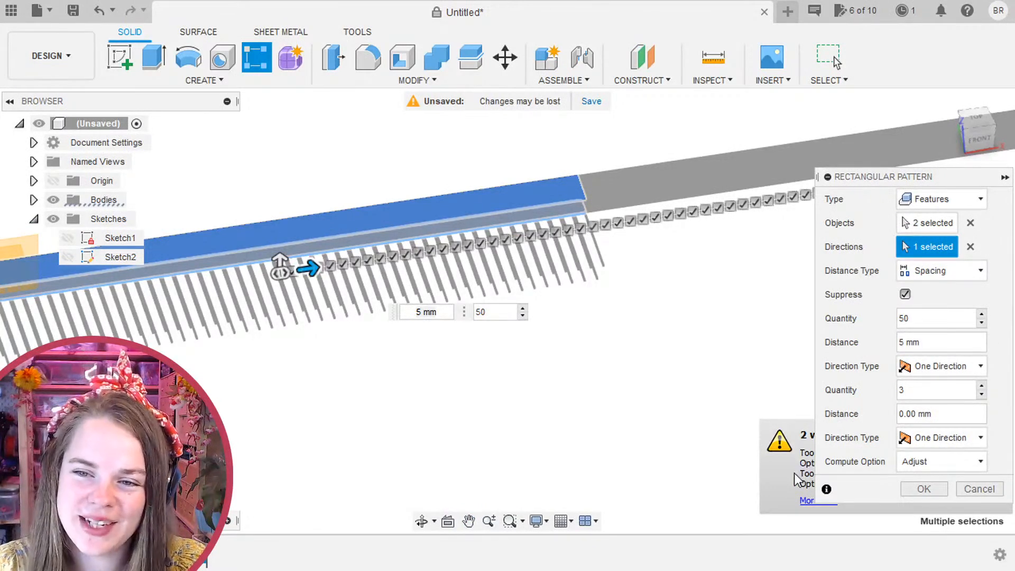
pyautogui.click(927, 488)
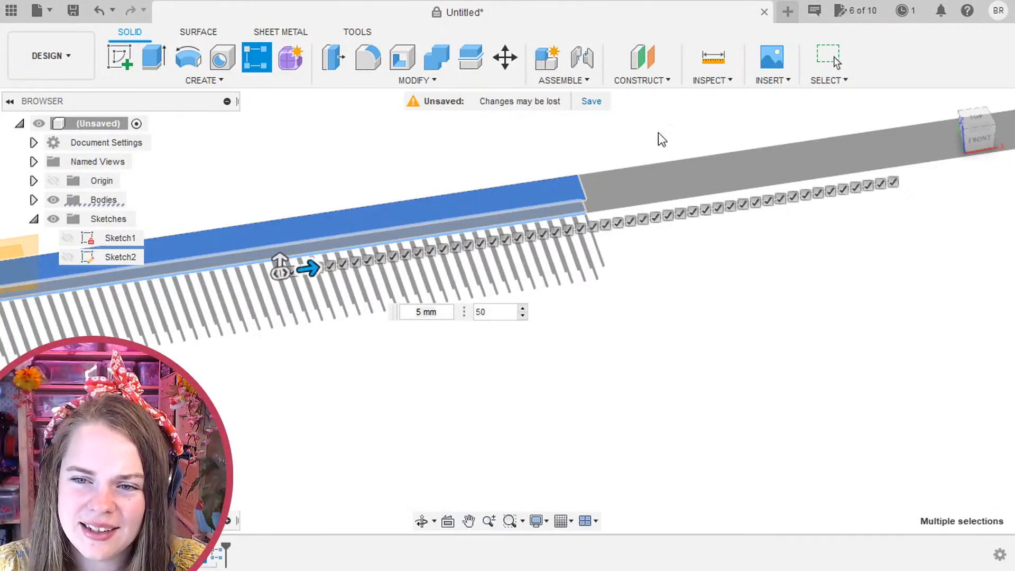
# Examine the patterned strips and the dovetail end profile from several angles.
pyautogui.moveTo(423, 396); pyautogui.dragTo(726, 372, button='middle')
pyautogui.scroll(-2, 708, 358)
pyautogui.scroll(3, 683, 349)
pyautogui.keyDown('shift'); pyautogui.moveTo(676, 342); pyautogui.dragTo(440, 285, button='middle'); pyautogui.keyUp('shift')
pyautogui.press('Escape')
pyautogui.keyDown('shift'); pyautogui.moveTo(487, 170); pyautogui.dragTo(593, 333, button='middle'); pyautogui.keyUp('shift')
pyautogui.keyDown('shift'); pyautogui.moveTo(598, 366); pyautogui.dragTo(489, 168, button='middle'); pyautogui.keyUp('shift')
pyautogui.keyDown('shift'); pyautogui.moveTo(528, 342); pyautogui.dragTo(507, 376, button='middle'); pyautogui.keyUp('shift')
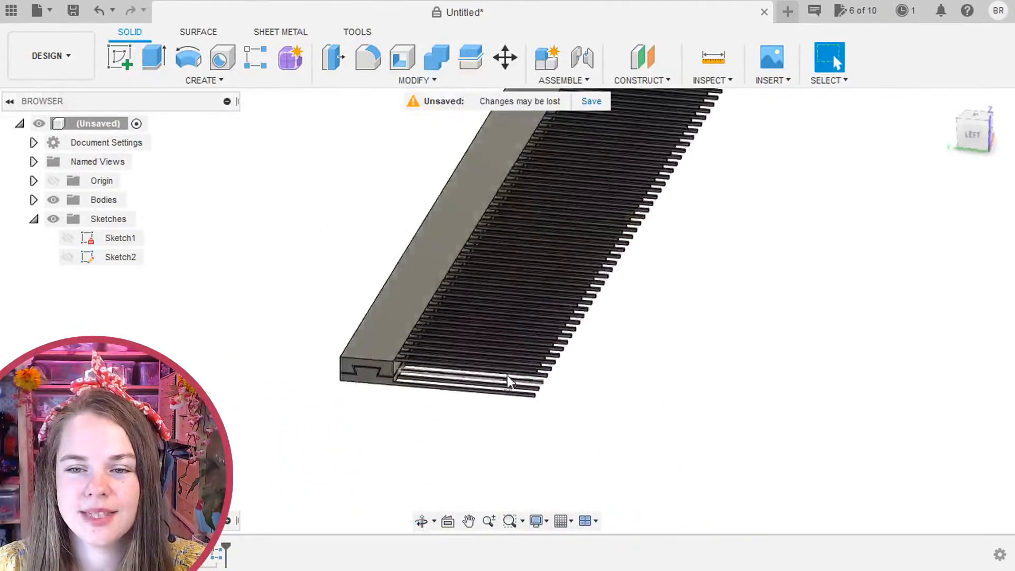
pyautogui.scroll(3, 439, 265)
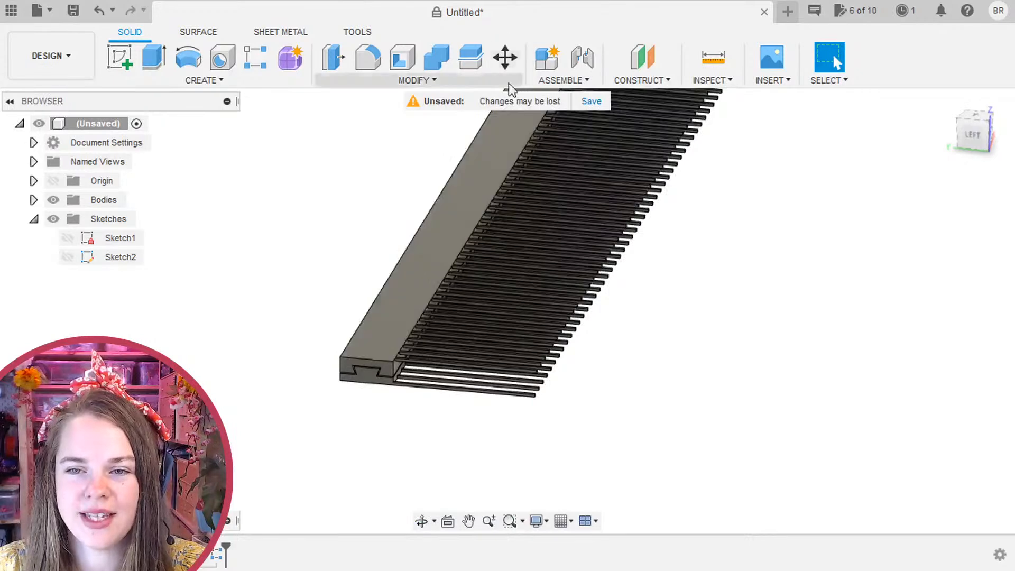
pyautogui.click(505, 57)
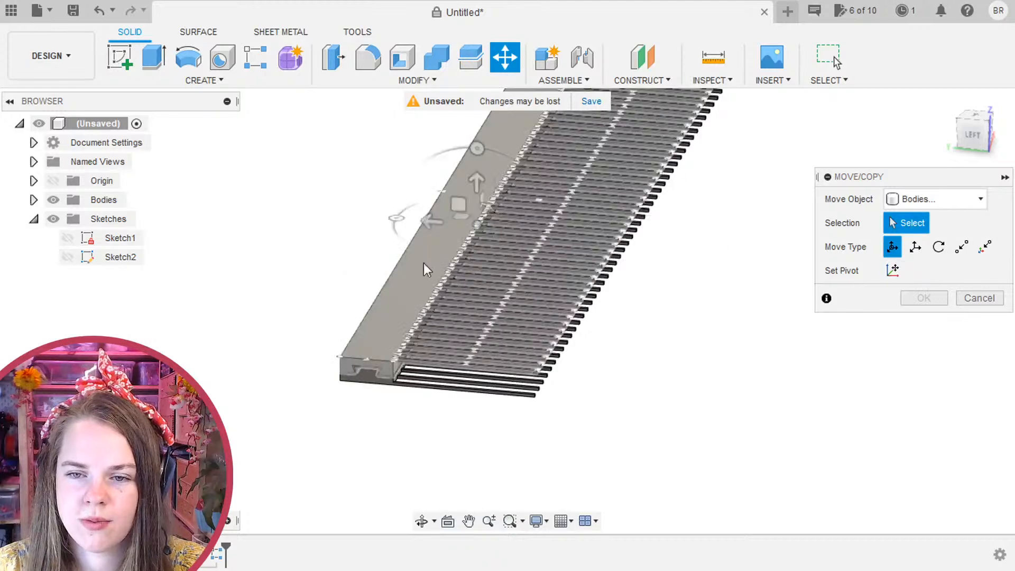
pyautogui.click(893, 270)
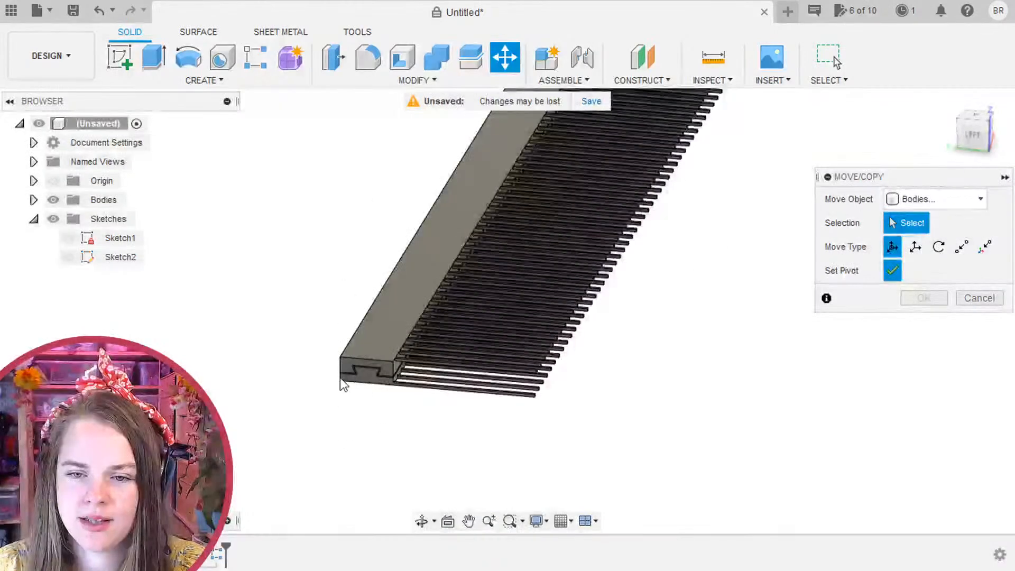
pyautogui.scroll(-3, 344, 407)
pyautogui.scroll(4, 380, 402)
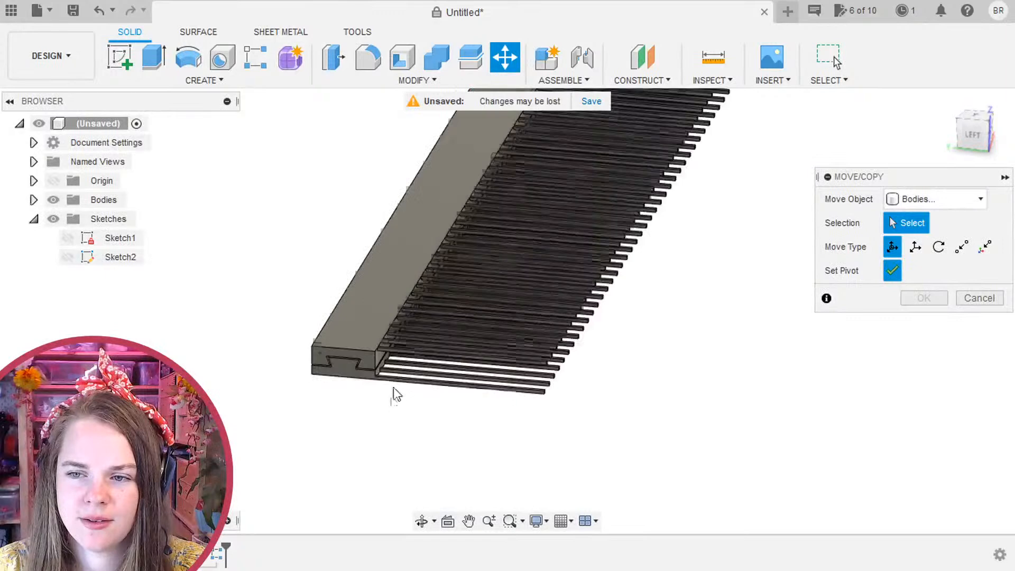
pyautogui.scroll(3, 395, 394)
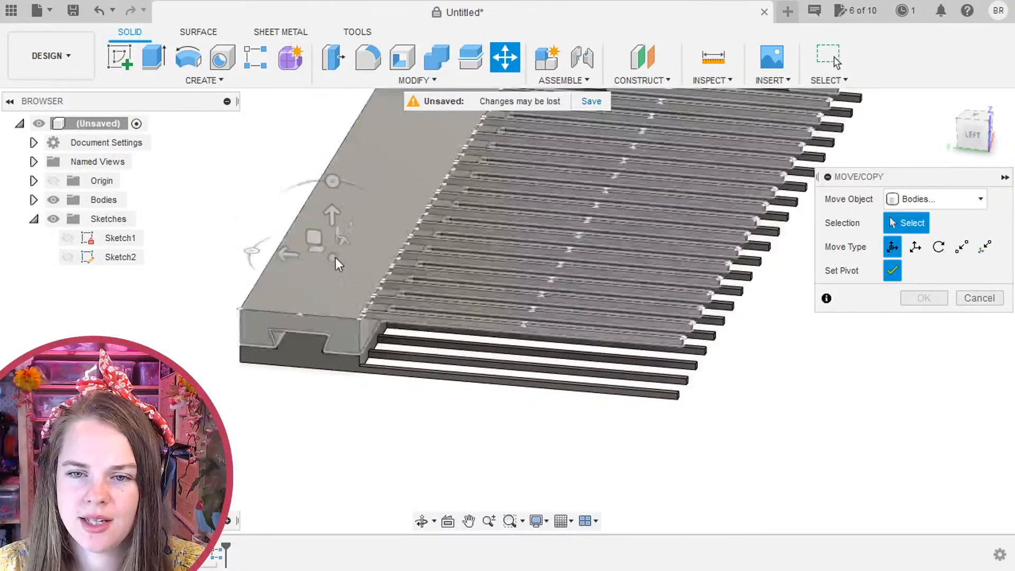
pyautogui.click(250, 307)
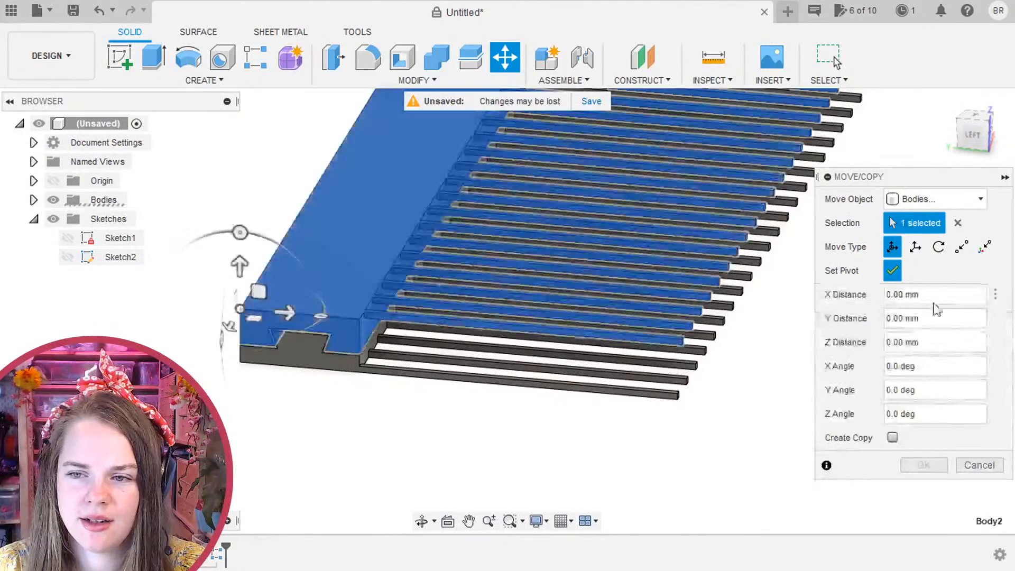
pyautogui.click(889, 275)
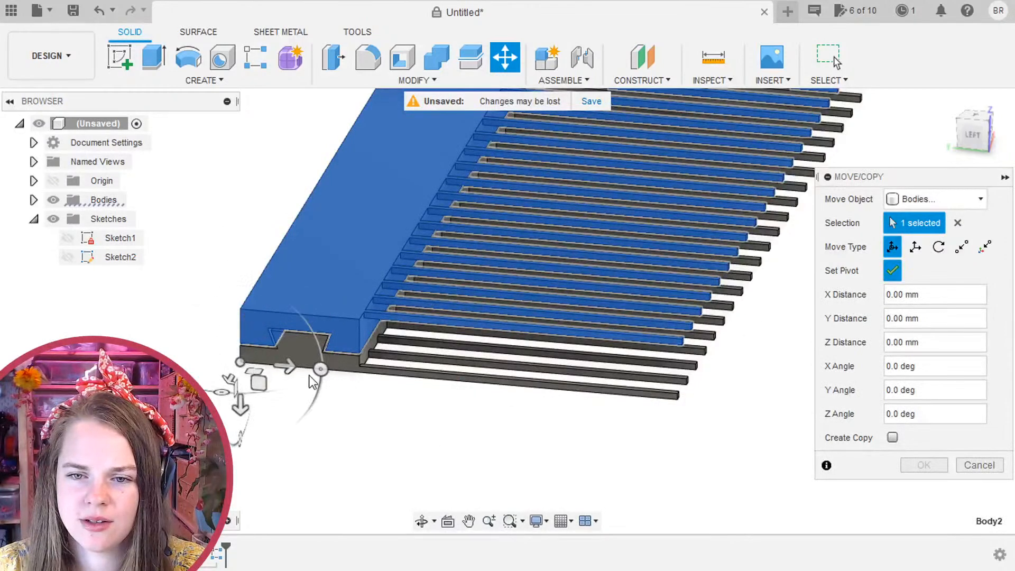
pyautogui.moveTo(320, 370); pyautogui.dragTo(189, 299)
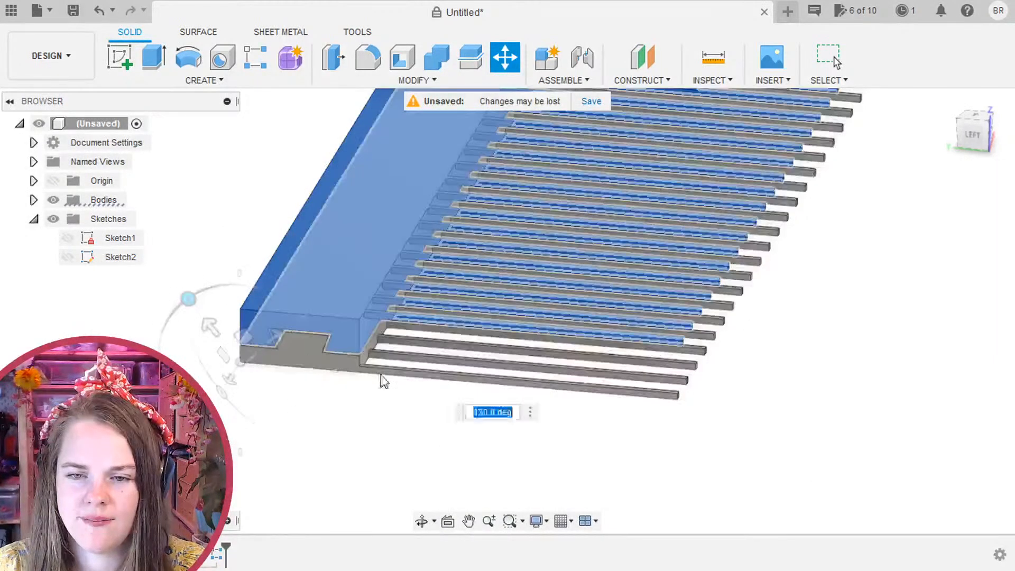
# Rotate the upper comb body -180° about the X axis and move it -18 mm along Y, away from the lower body.
pyautogui.click(505, 58)
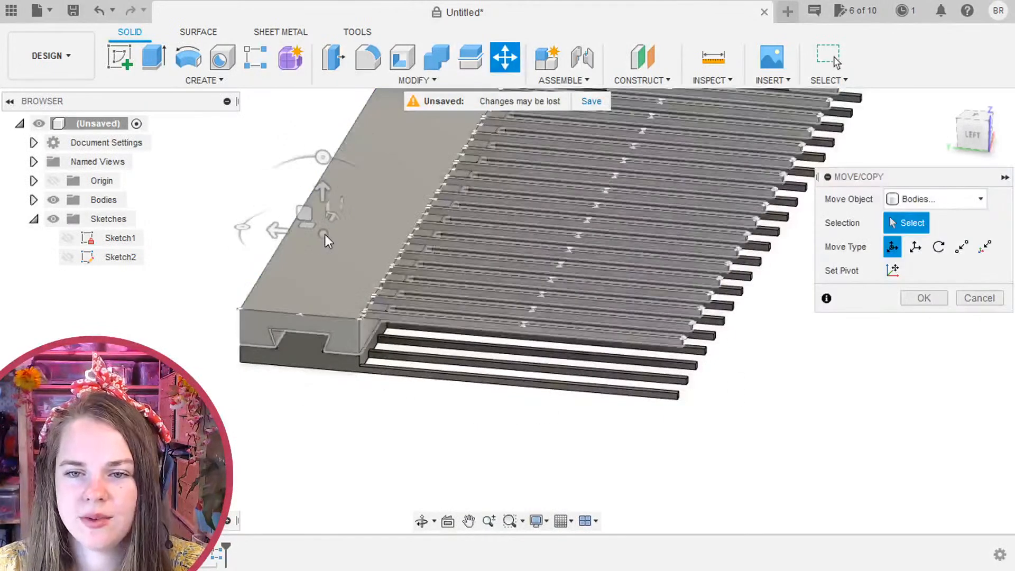
pyautogui.click(326, 237)
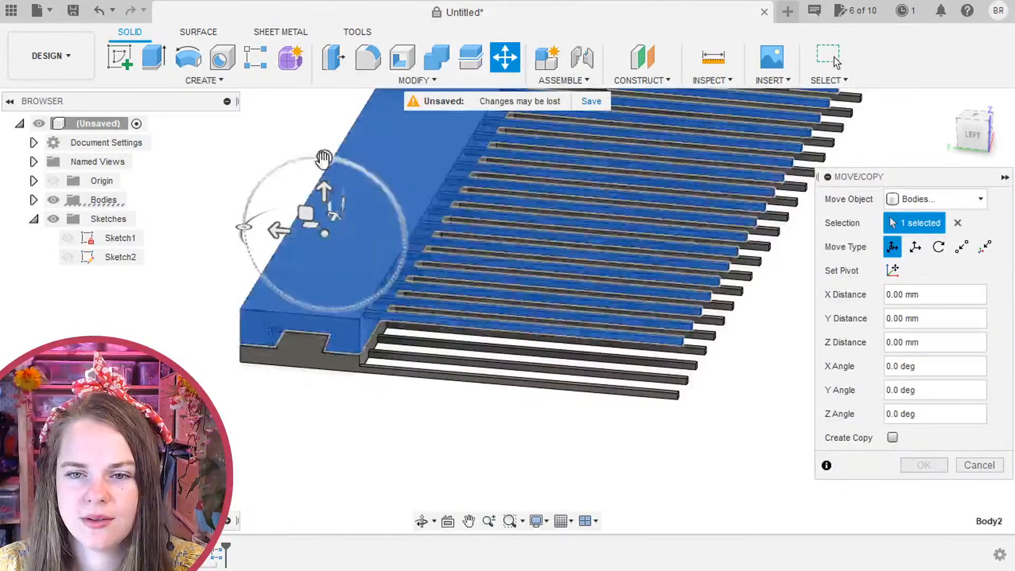
pyautogui.moveTo(323, 157); pyautogui.dragTo(324, 299)
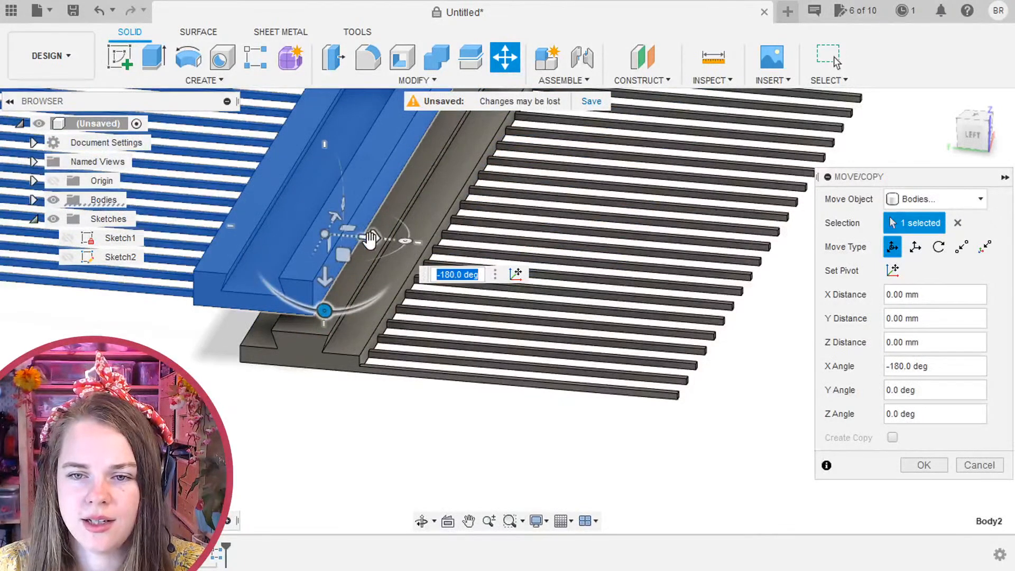
pyautogui.moveTo(361, 231); pyautogui.dragTo(225, 224)
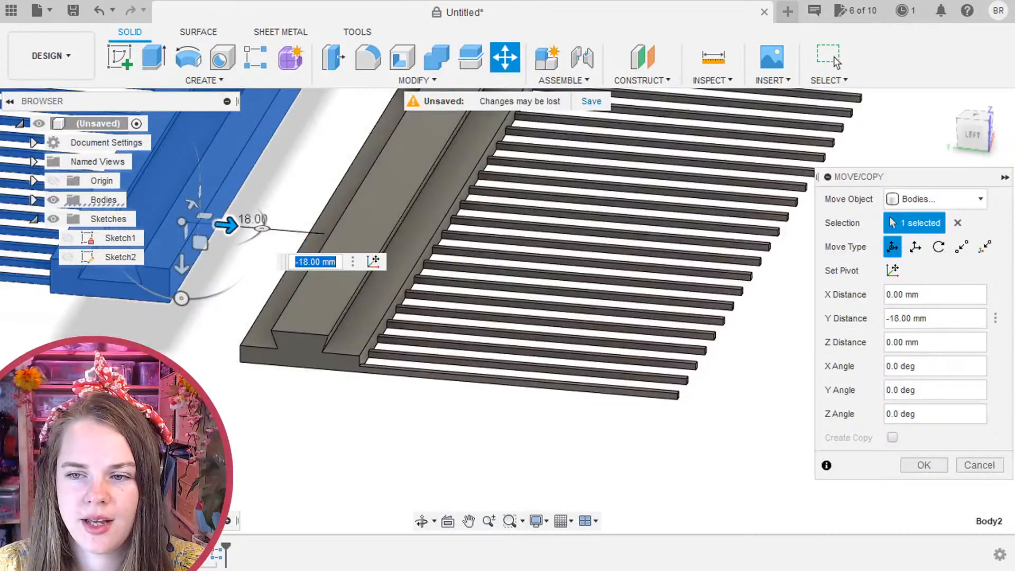
# Move the flipped body point to point, placing its bottom front corner on the lower body's bottom outer corner.
pyautogui.click(963, 247)
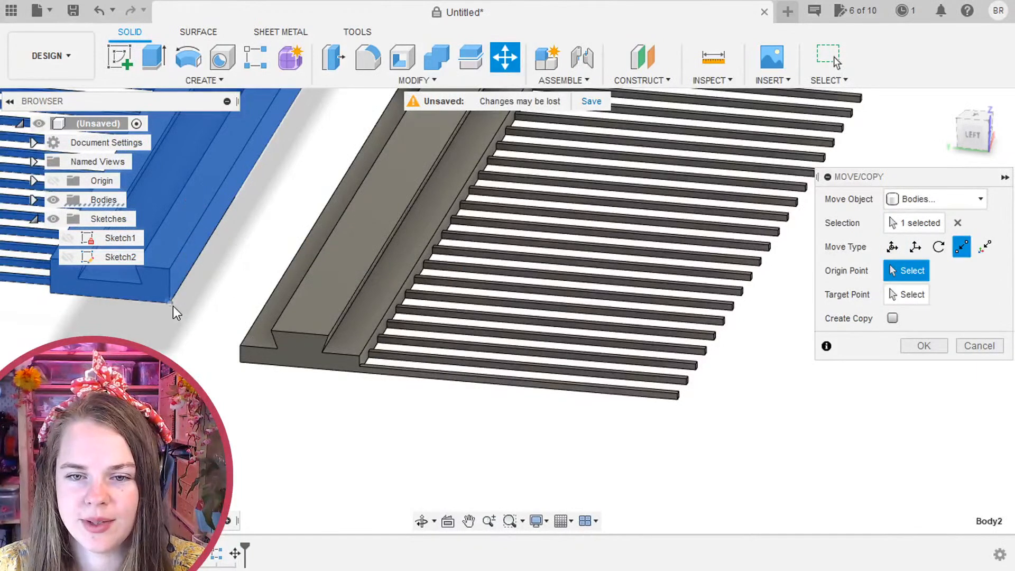
pyautogui.click(171, 304)
pyautogui.click(240, 363)
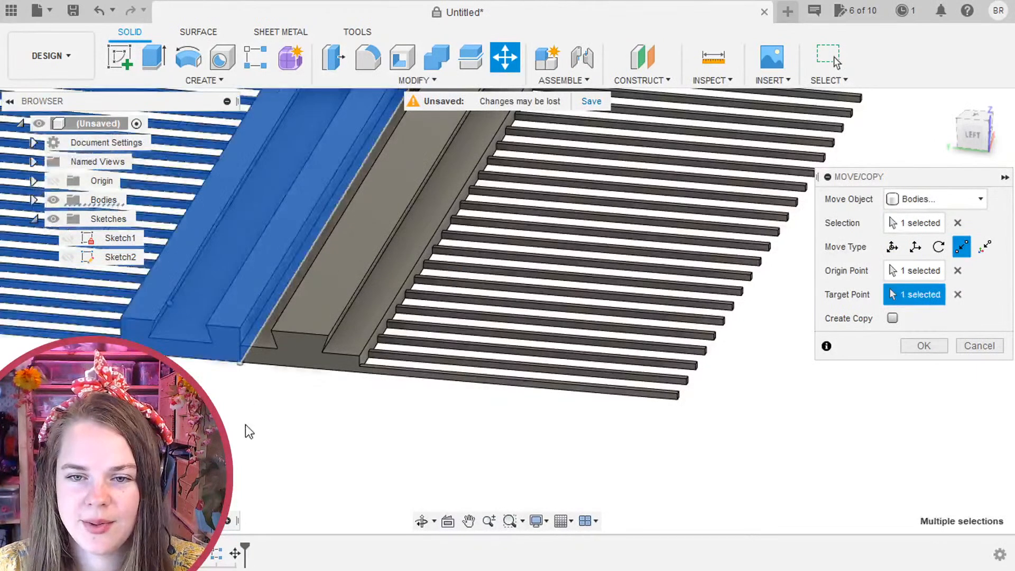
# Translate the flipped body 10 mm along Y to leave a gap between the two halves.
pyautogui.click(917, 247)
pyautogui.scroll(-3, 390, 442)
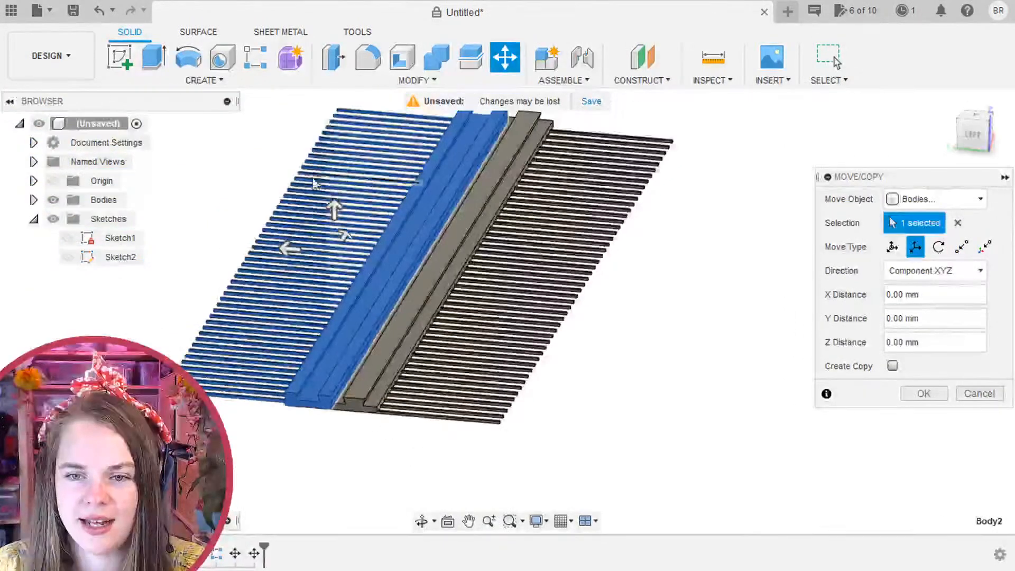
pyautogui.moveTo(291, 245); pyautogui.dragTo(267, 247)
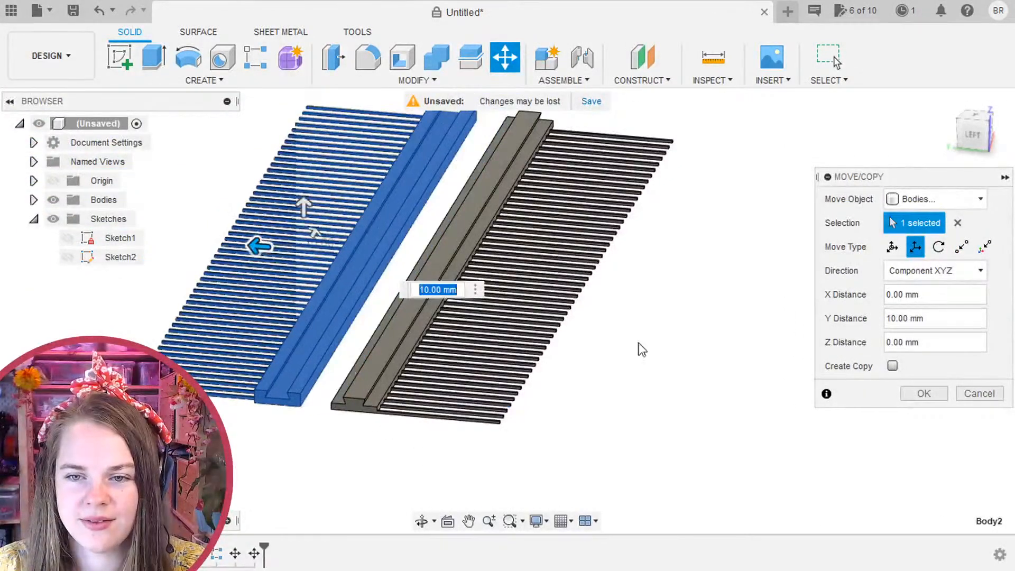
pyautogui.click(926, 395)
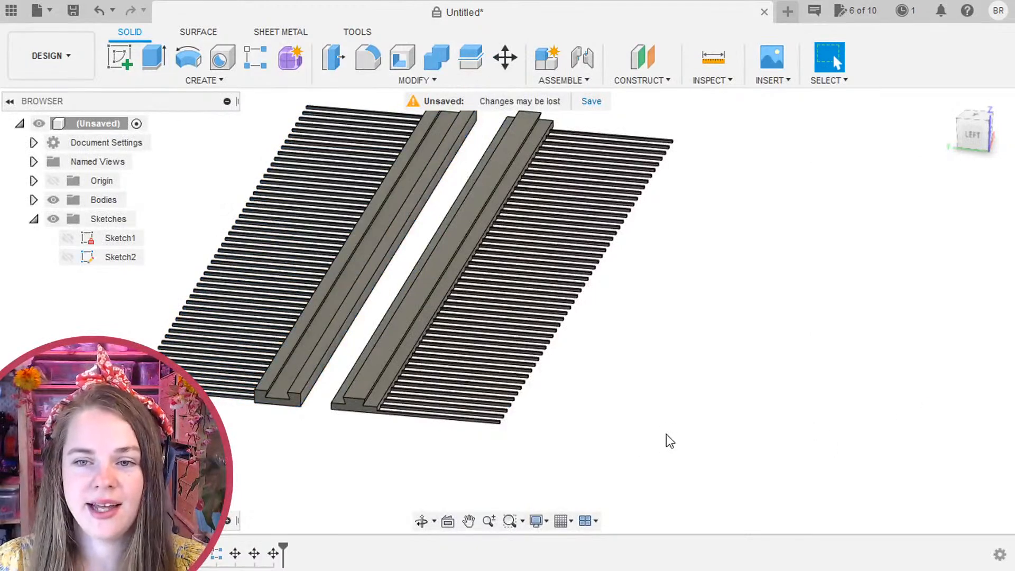
# Examine the two separated comb halves side by side along their full length.
pyautogui.moveTo(667, 434); pyautogui.dragTo(592, 472, button='right')
pyautogui.keyDown('shift'); pyautogui.moveTo(703, 341); pyautogui.dragTo(709, 363, button='middle'); pyautogui.keyUp('shift')
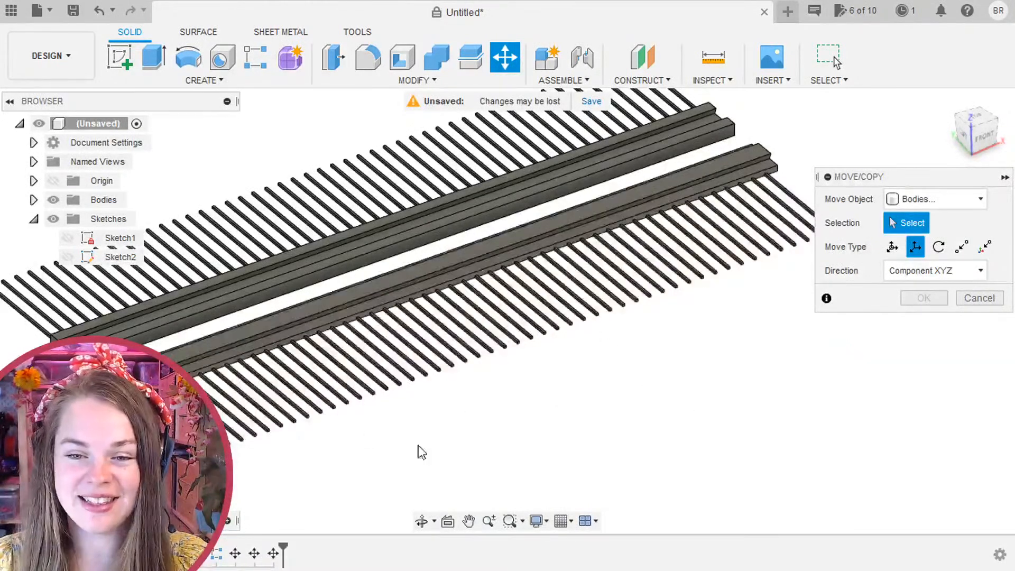
pyautogui.moveTo(461, 424); pyautogui.dragTo(487, 453, button='middle')
pyautogui.scroll(1, 460, 417)
pyautogui.scroll(-2, 461, 417)
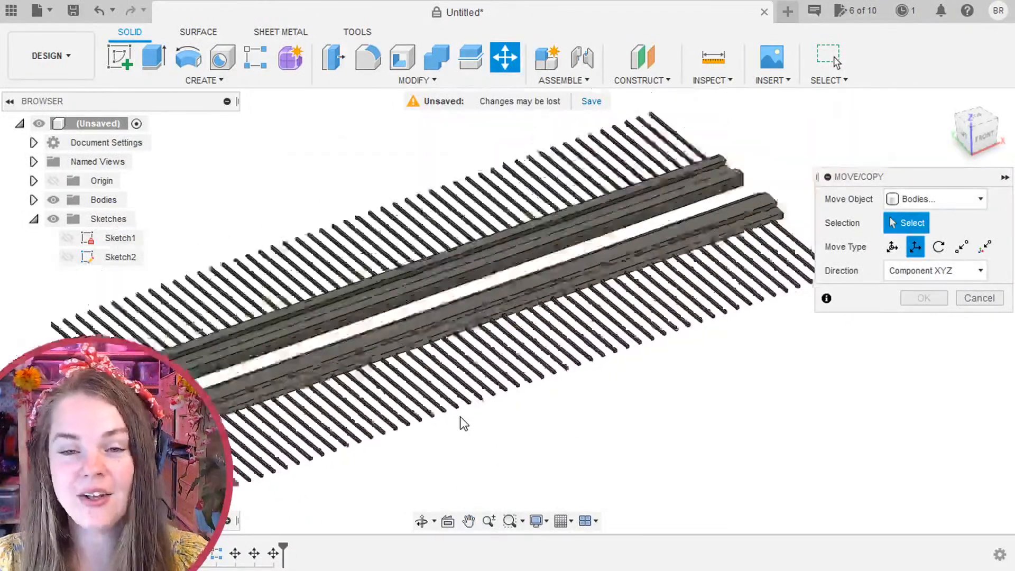
pyautogui.scroll(-3, 461, 417)
pyautogui.scroll(2, 683, 440)
pyautogui.scroll(-1, 680, 418)
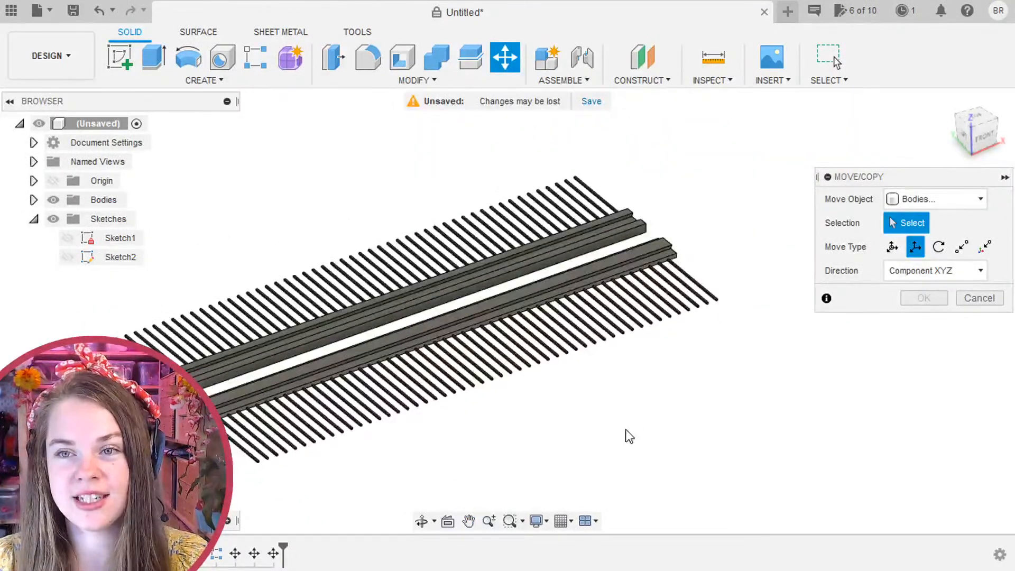
pyautogui.moveTo(629, 437); pyautogui.dragTo(704, 394, button='middle')
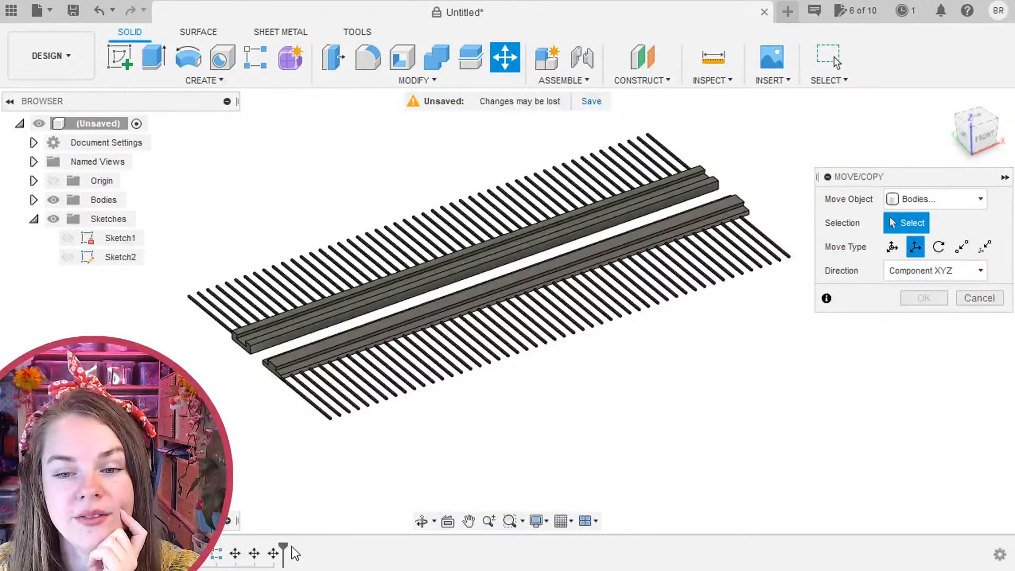
# Roll the timeline back before the body moves and forward again, twice, to compare the assembled and separated states.
pyautogui.moveTo(288, 544); pyautogui.dragTo(227, 553)
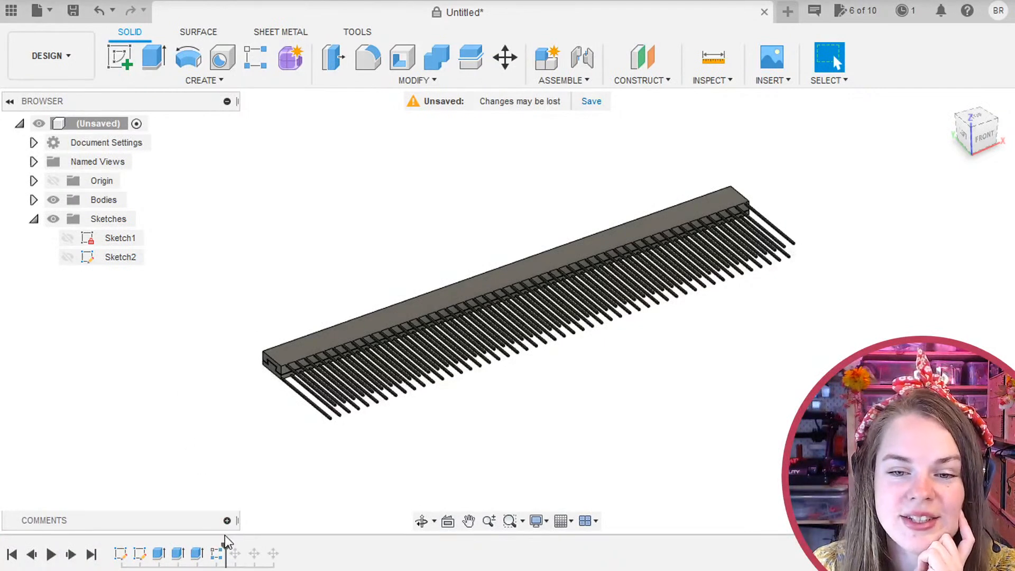
pyautogui.moveTo(226, 548); pyautogui.dragTo(284, 548)
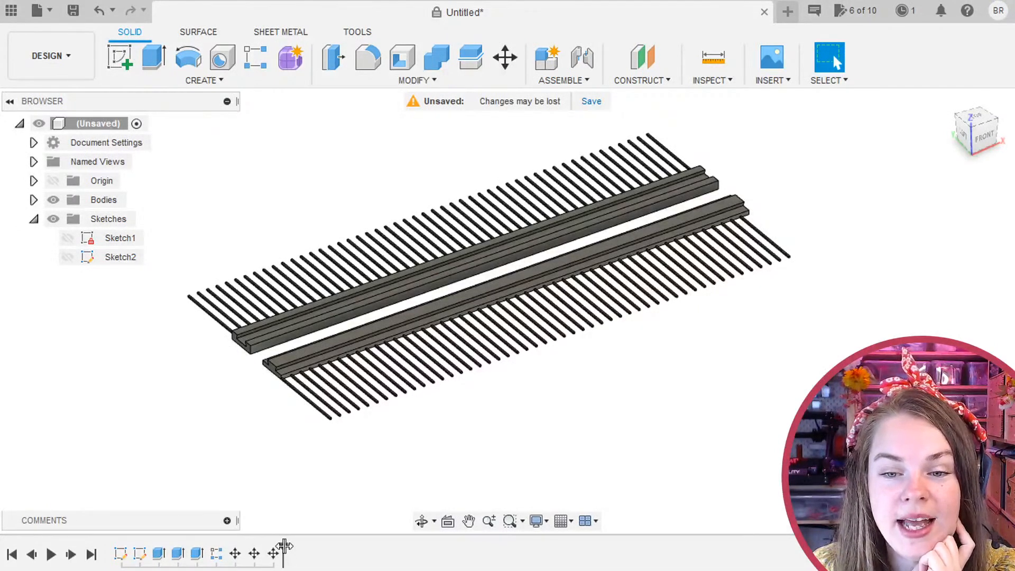
pyautogui.moveTo(284, 548); pyautogui.dragTo(225, 555)
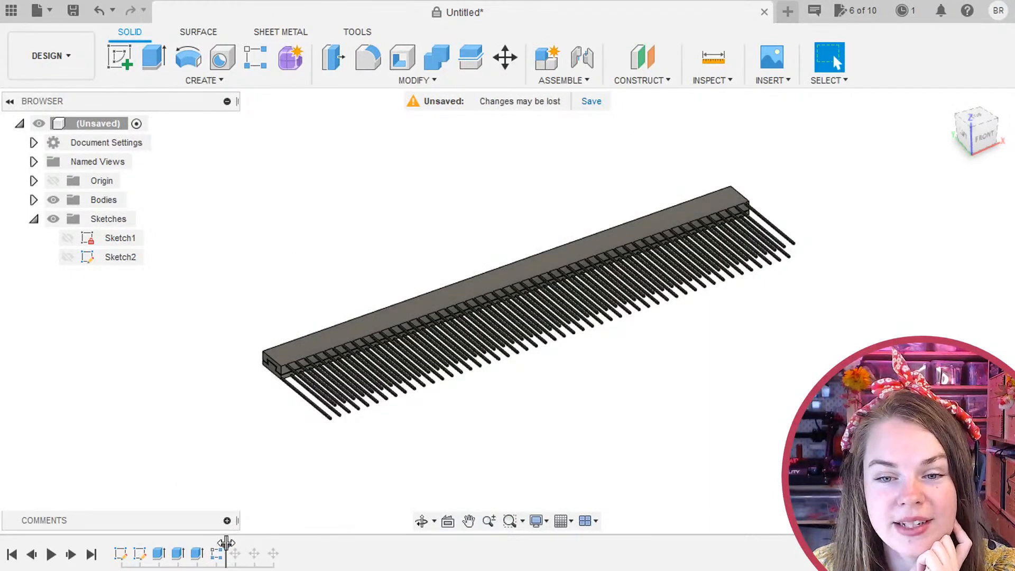
pyautogui.moveTo(226, 545)
pyautogui.mouseDown()
pyautogui.moveTo(151, 544)
pyautogui.moveTo(324, 545)
pyautogui.mouseUp()
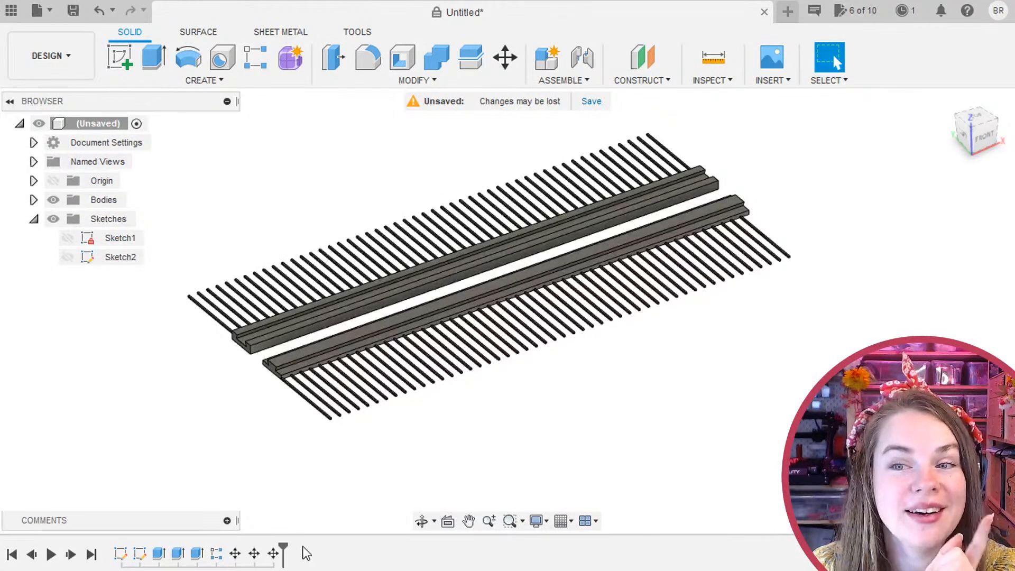
# Try a 10 mm spacing in the strips' rectangular pattern feature, keeping the quantity at 50.
pyautogui.click(221, 559)
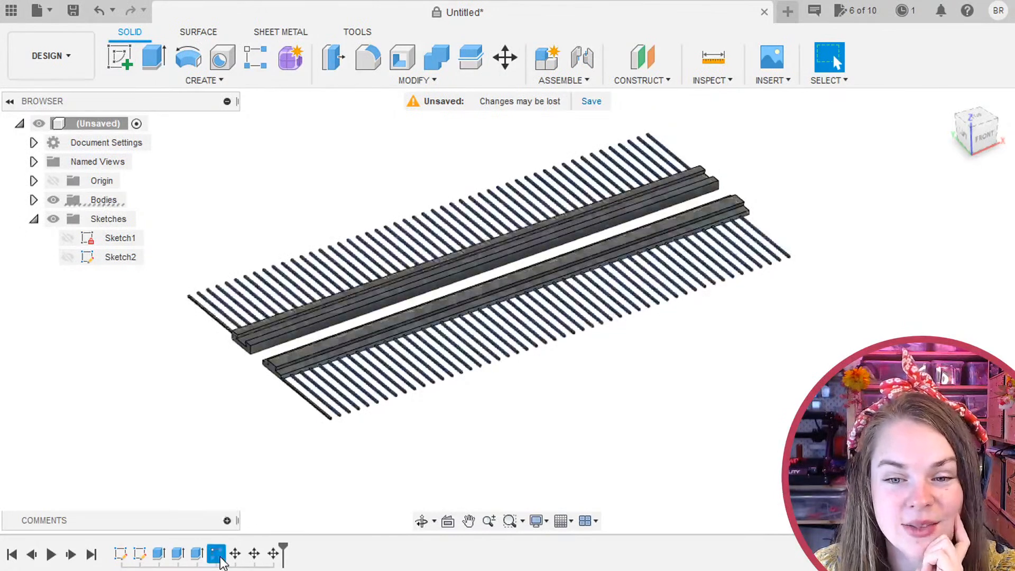
pyautogui.doubleClick(220, 559)
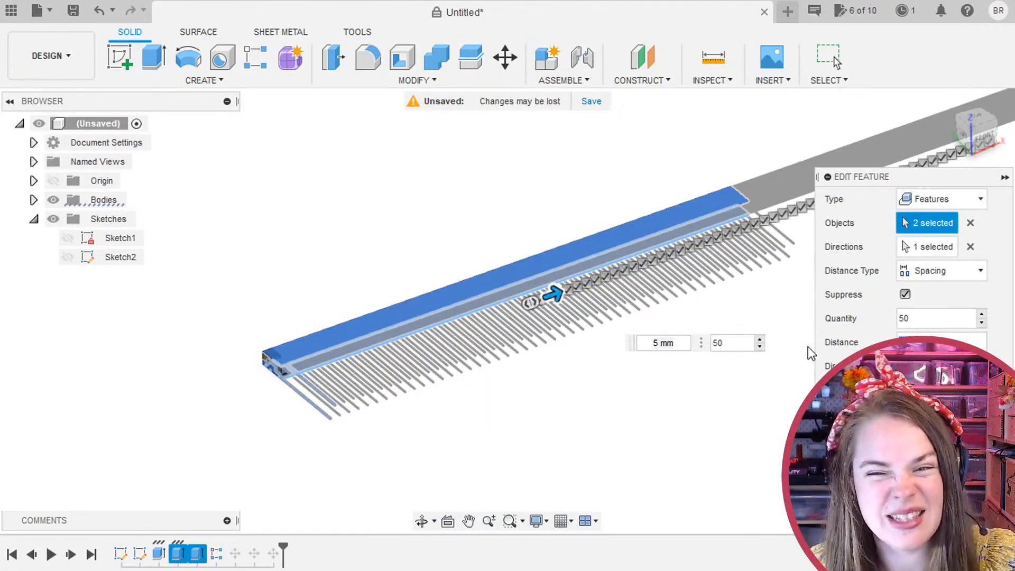
pyautogui.press('Return')
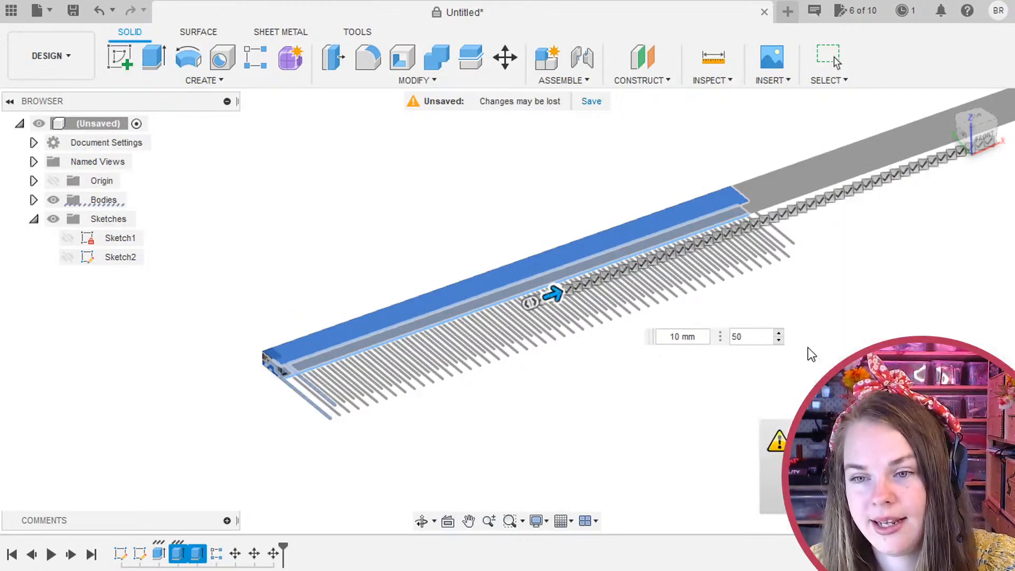
# Roll the timeline back before the body moves and examine the 10 mm spaced strips from several angles.
pyautogui.scroll(-3, 193, 251)
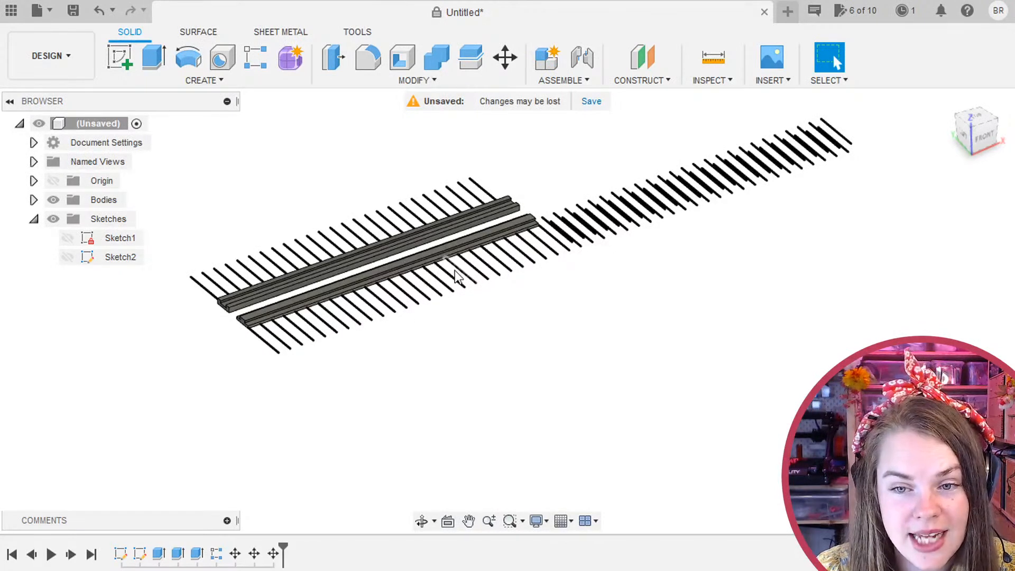
pyautogui.moveTo(283, 547); pyautogui.dragTo(226, 550)
pyautogui.moveTo(437, 393); pyautogui.dragTo(367, 451, button='right')
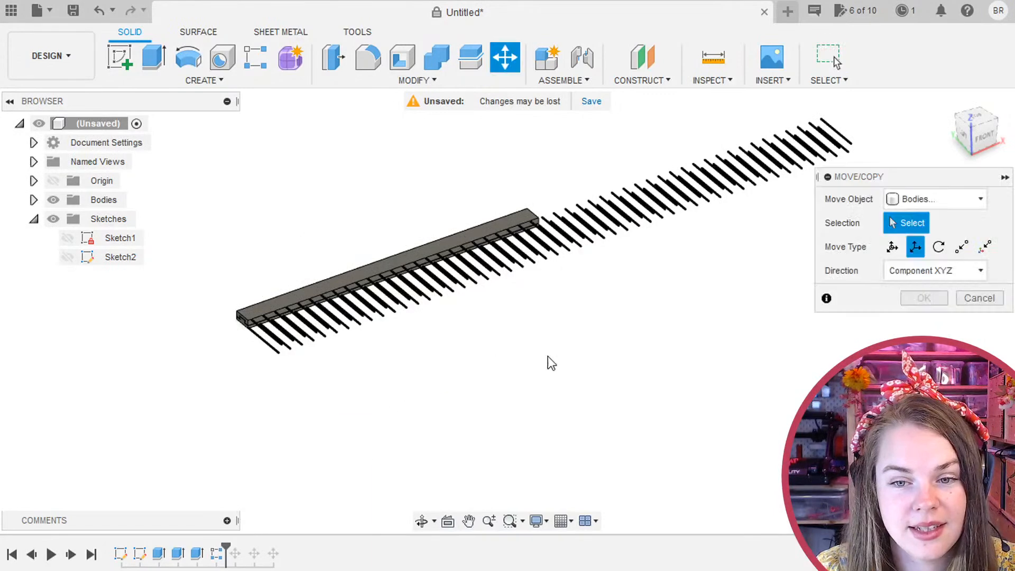
pyautogui.keyDown('shift'); pyautogui.moveTo(546, 360); pyautogui.dragTo(476, 458, button='middle'); pyautogui.keyUp('shift')
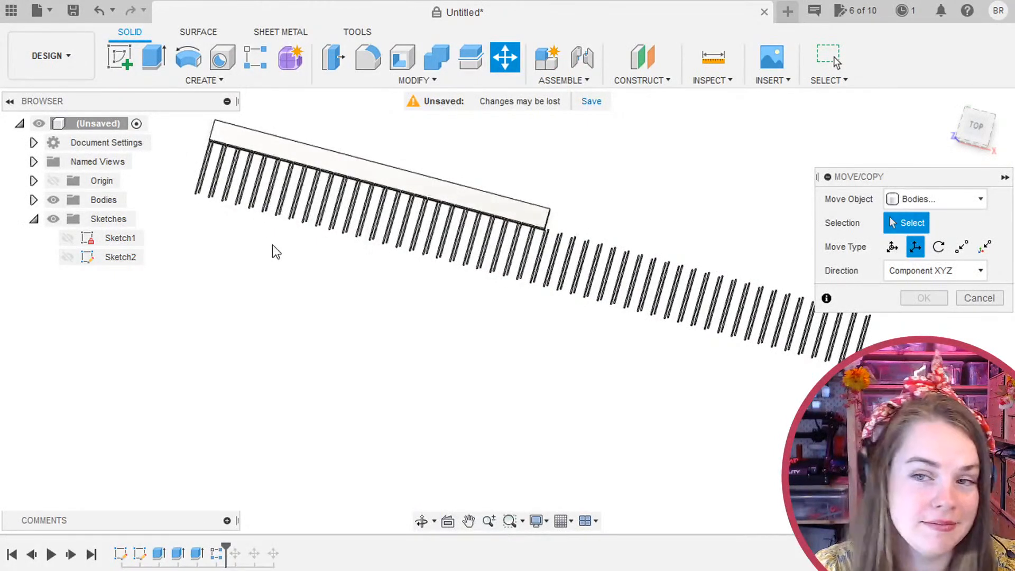
pyautogui.keyDown('shift'); pyautogui.moveTo(347, 365); pyautogui.dragTo(413, 294, button='middle'); pyautogui.keyUp('shift')
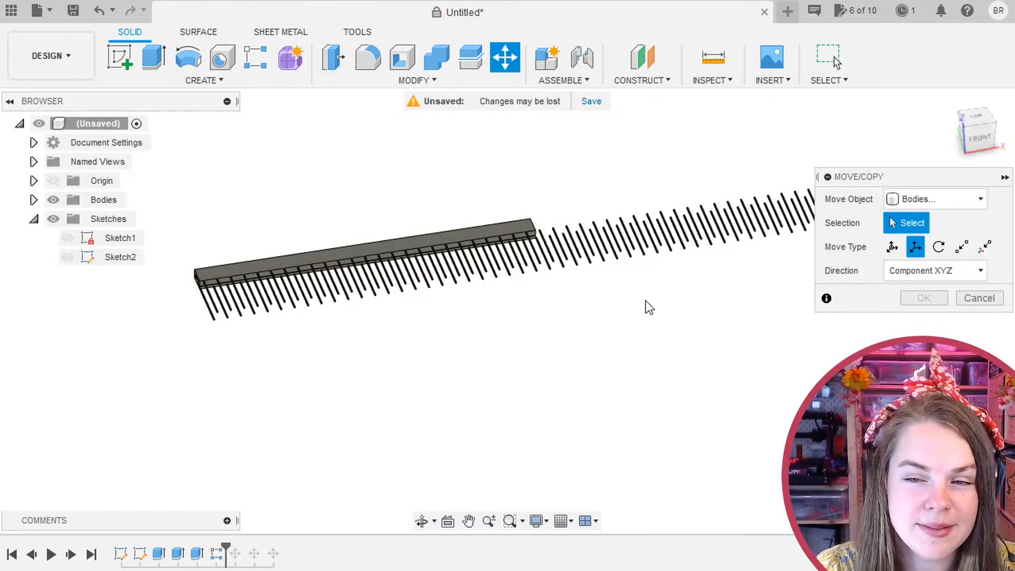
pyautogui.click(977, 298)
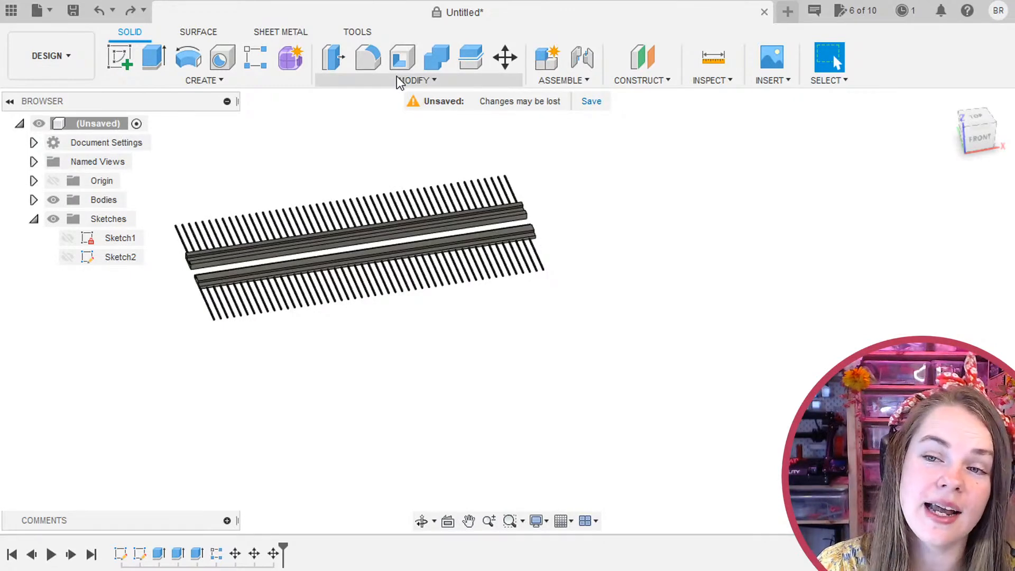
# View the Parameters table, close it, and look over the whole comb from above and at an angle.
pyautogui.click(423, 82)
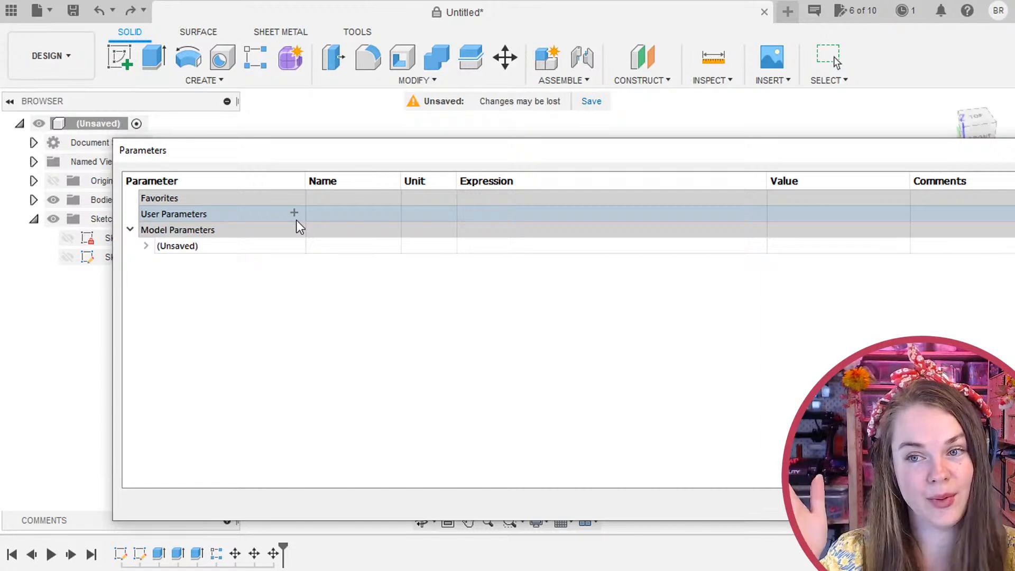
pyautogui.moveTo(615, 153); pyautogui.dragTo(508, 130)
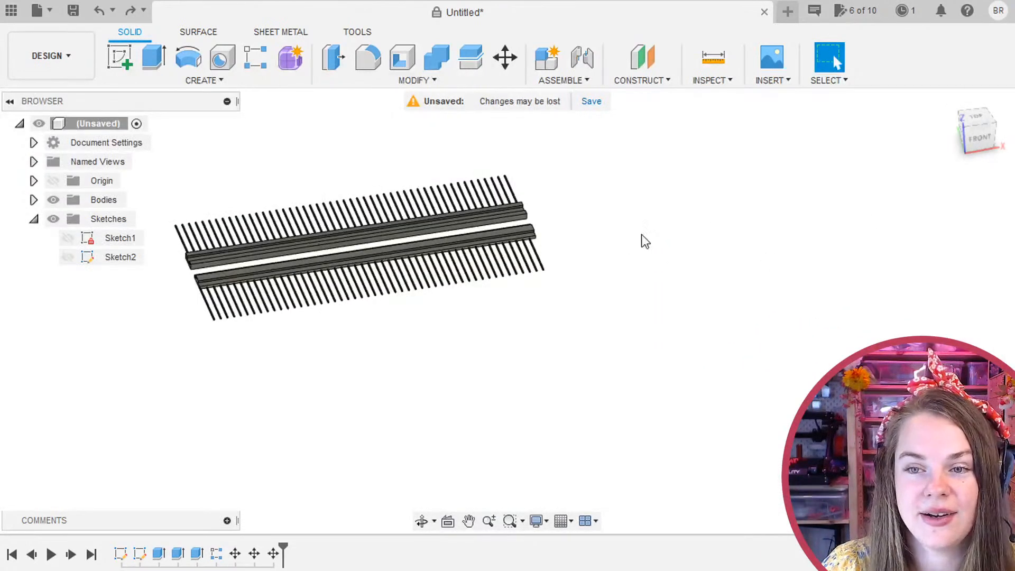
pyautogui.press('F6')
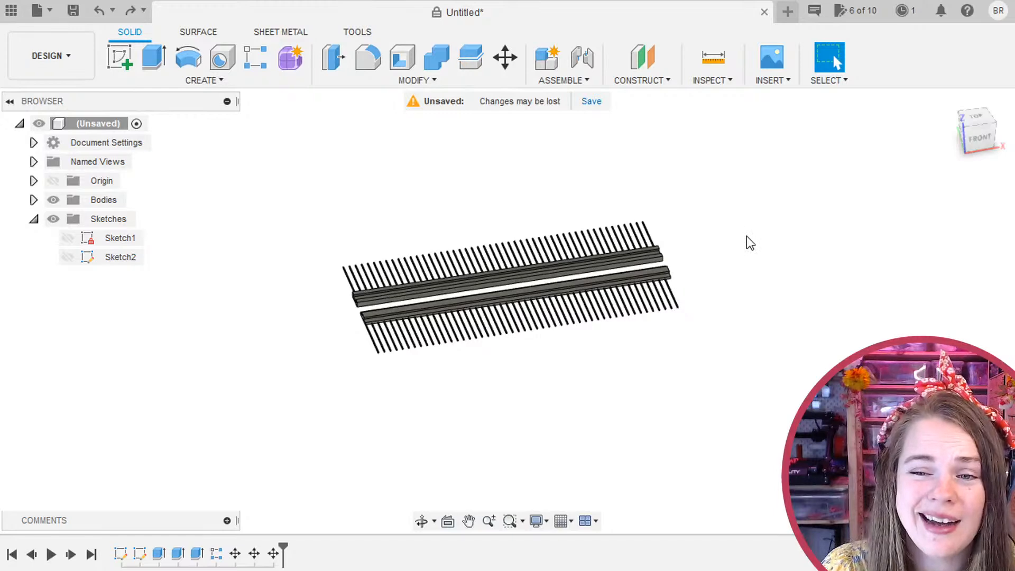
pyautogui.keyDown('shift'); pyautogui.moveTo(792, 241); pyautogui.dragTo(774, 300, button='middle'); pyautogui.keyUp('shift')
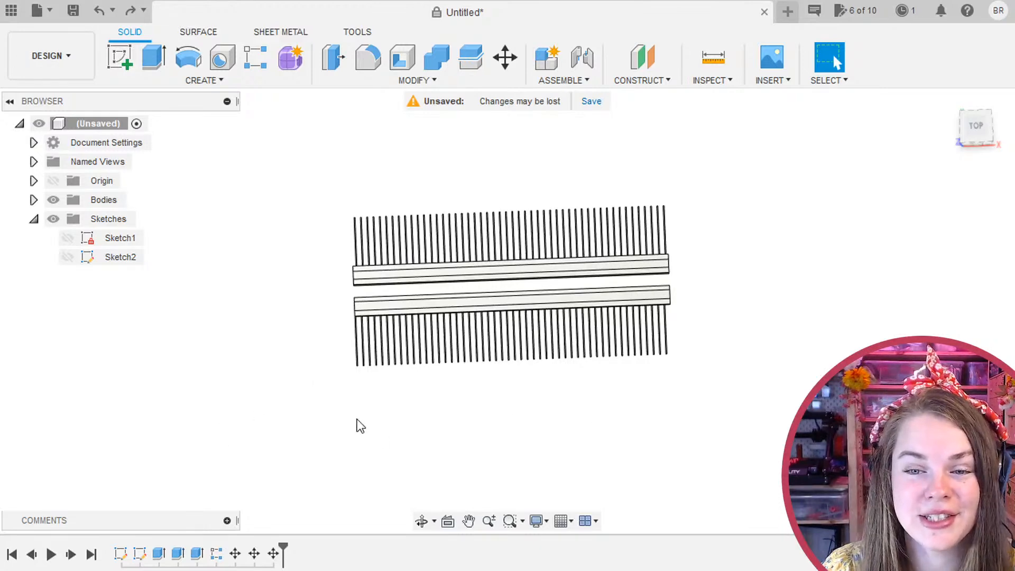
pyautogui.keyDown('shift'); pyautogui.moveTo(358, 424); pyautogui.dragTo(377, 350, button='middle'); pyautogui.keyUp('shift')
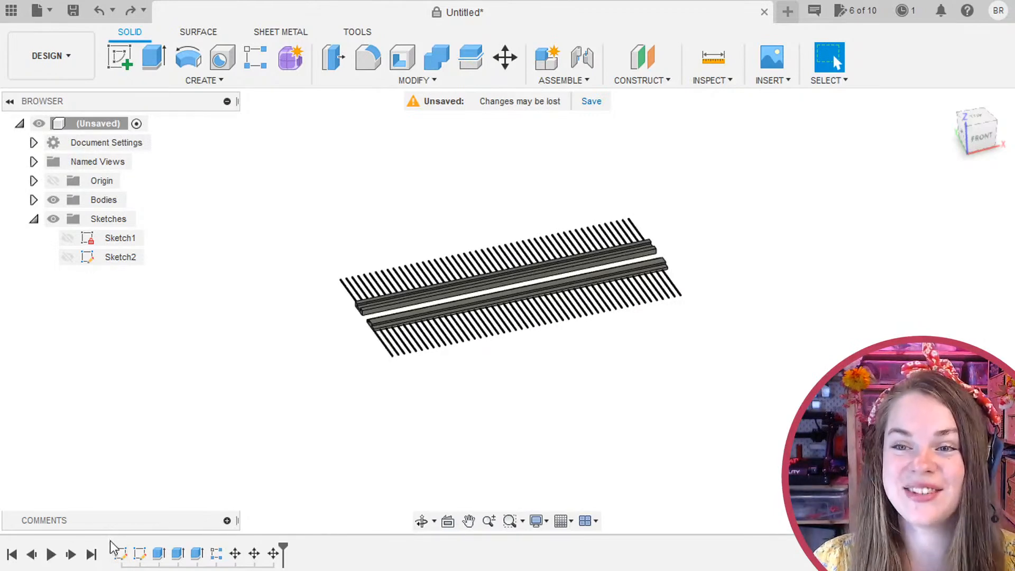
# Edit the strip sketch's rectangular pattern, define its distance as ToothSpacing=5mm/2, and finish the sketch.
pyautogui.doubleClick(119, 554)
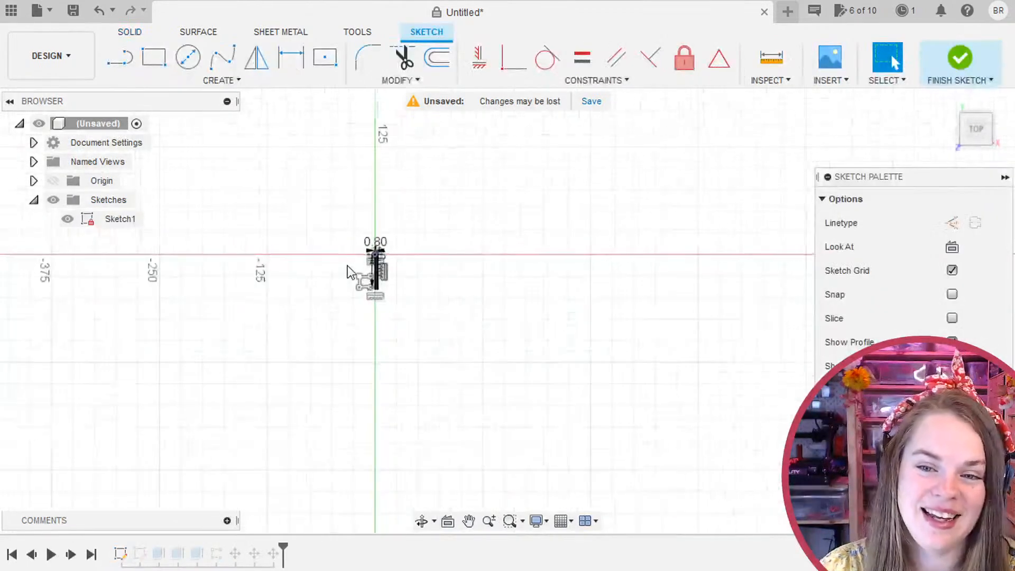
pyautogui.scroll(5, 368, 276)
pyautogui.moveTo(556, 290)
pyautogui.mouseDown(button='middle')
pyautogui.moveTo(449, 158)
pyautogui.moveTo(343, 337)
pyautogui.mouseUp(button='middle')
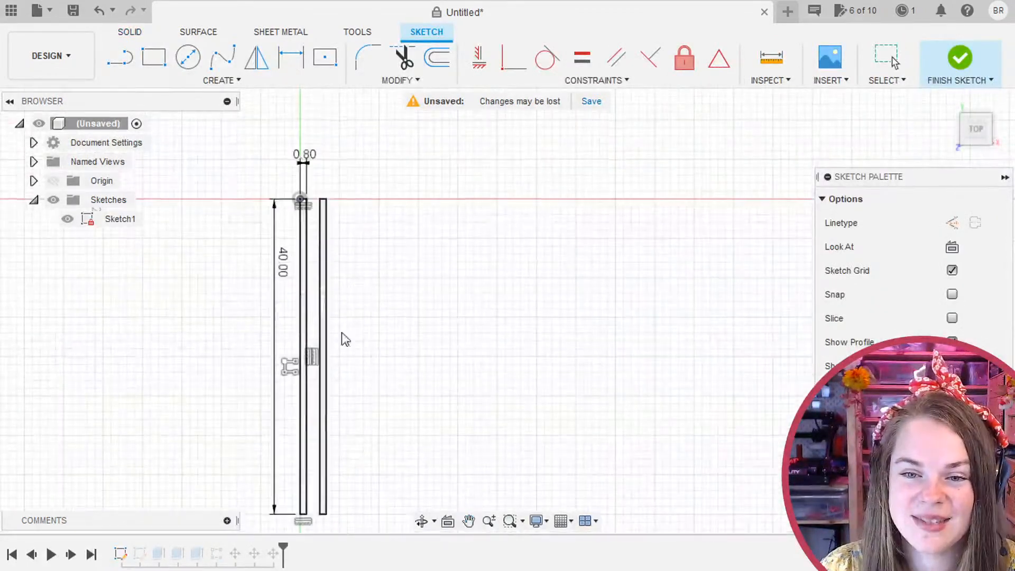
pyautogui.doubleClick(289, 365)
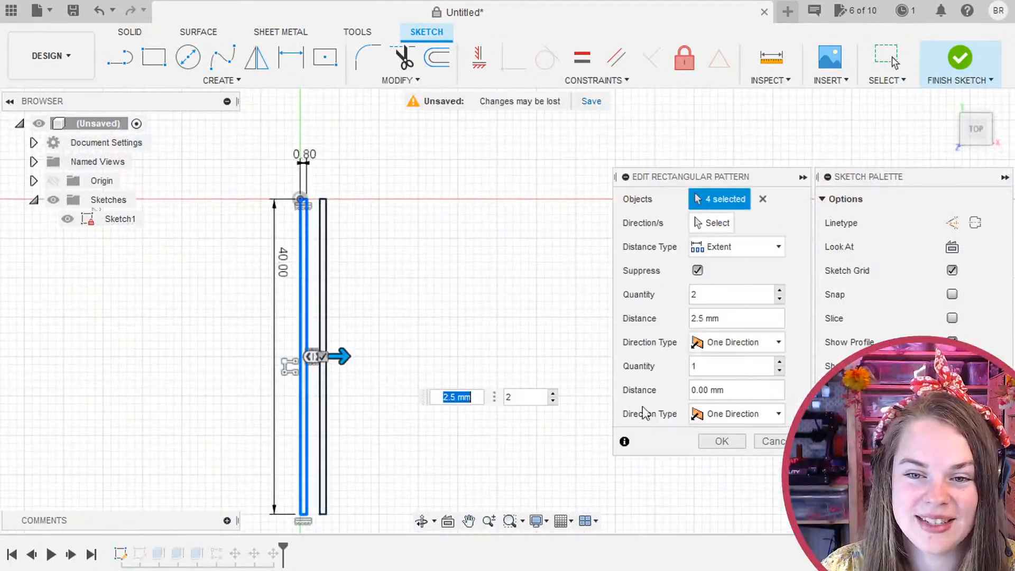
pyautogui.click(747, 317)
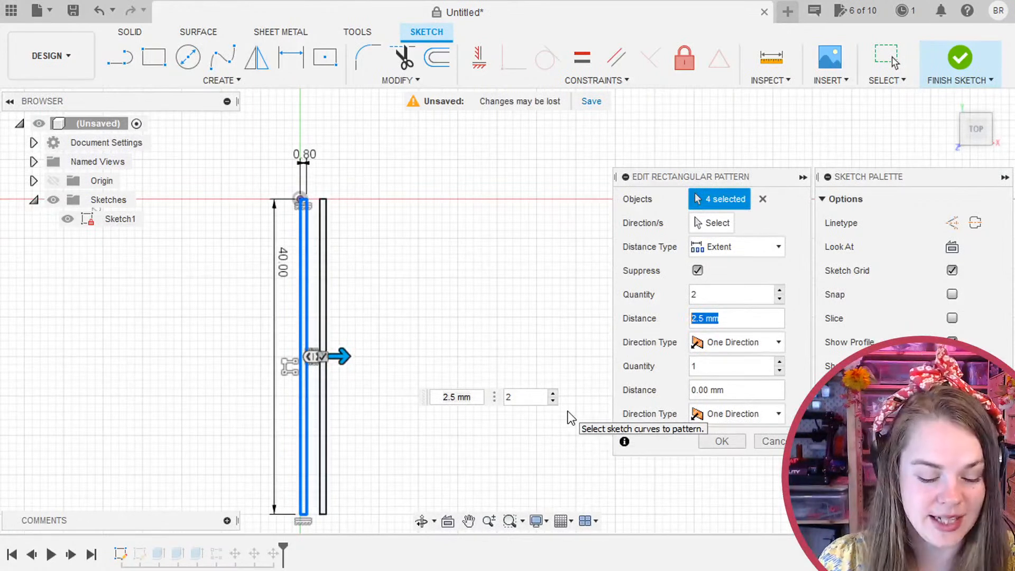
pyautogui.write('Tooth')
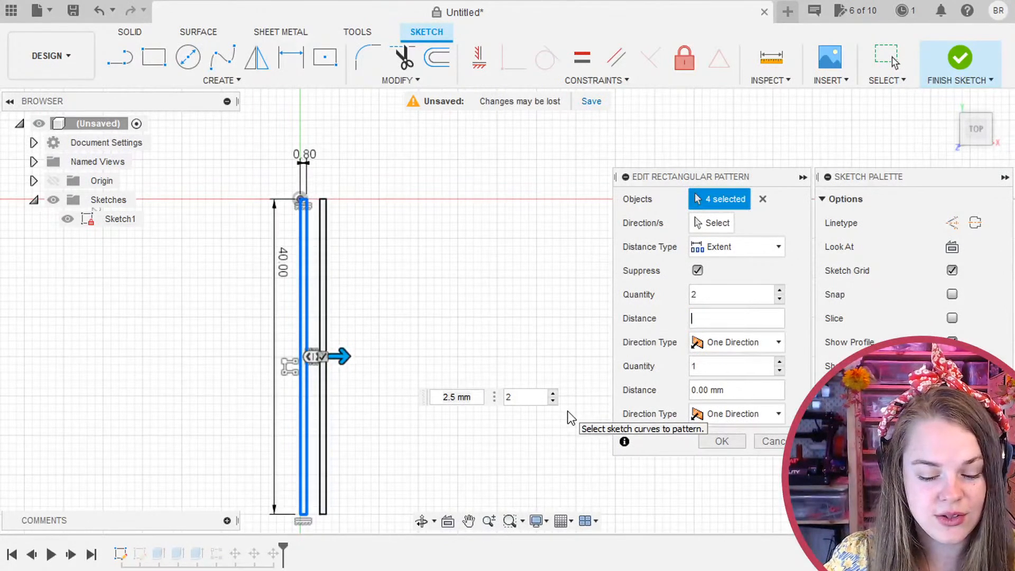
pyautogui.write('Spacing')
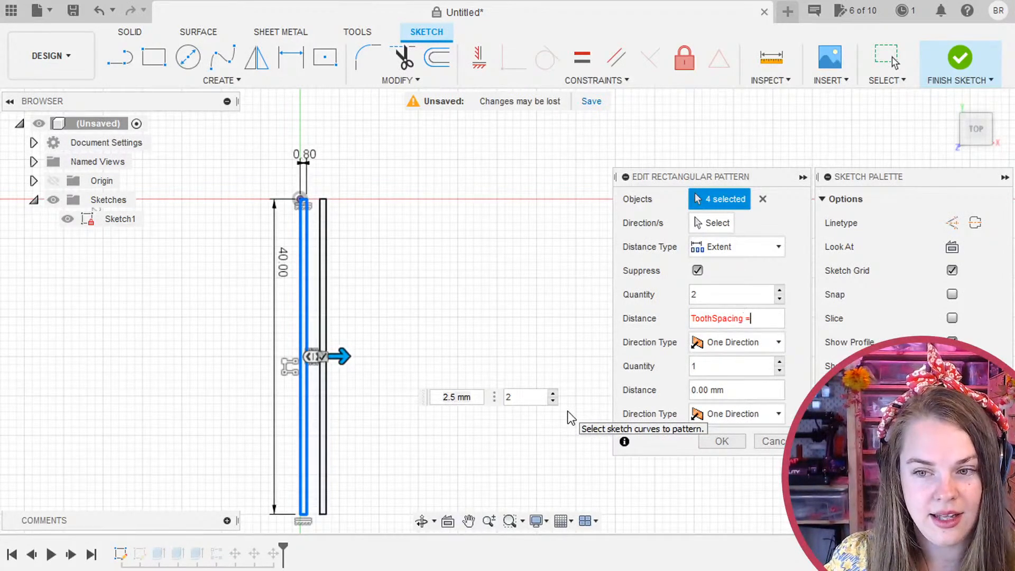
pyautogui.write('=')
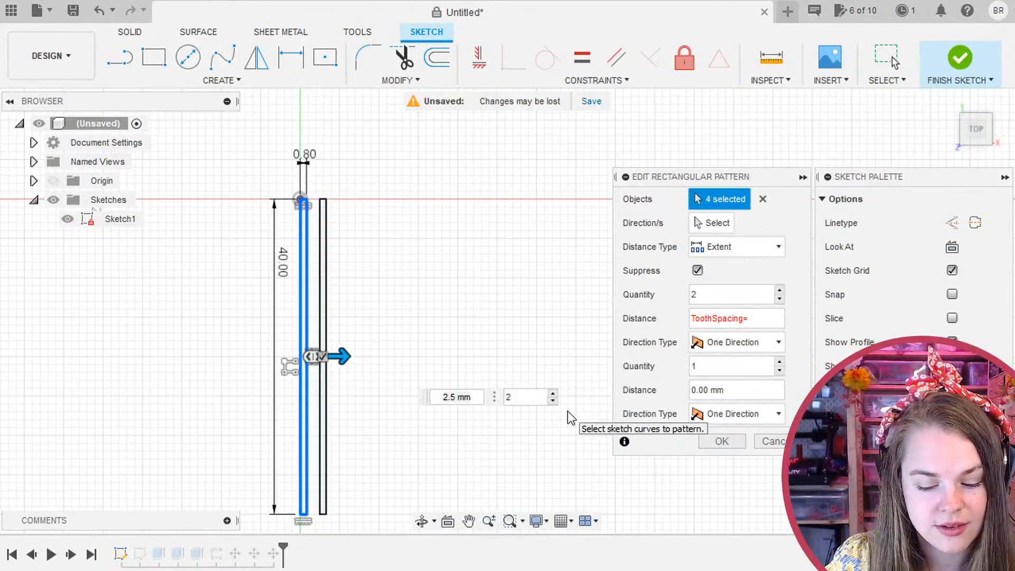
pyautogui.write('5')
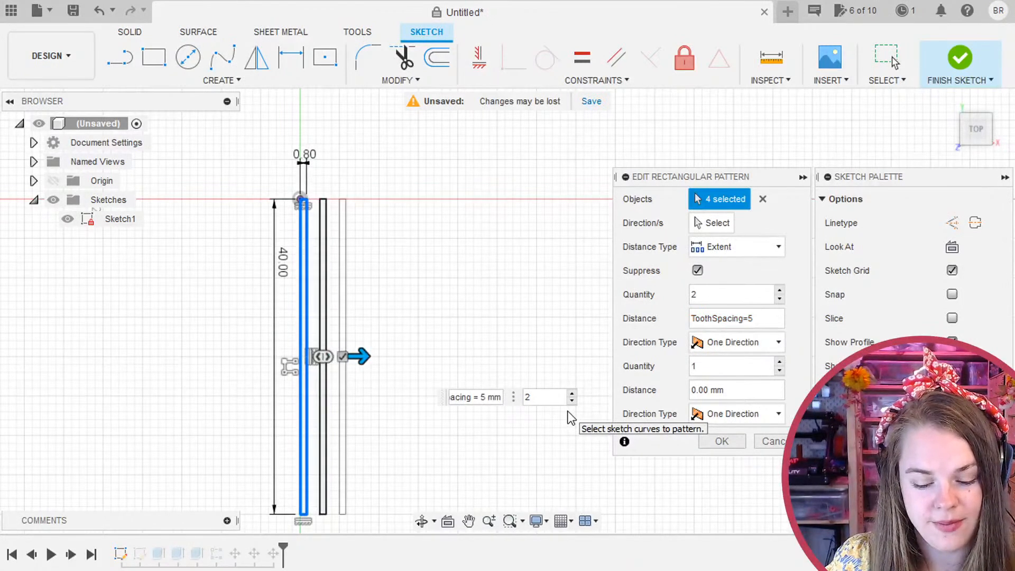
pyautogui.write('mm')
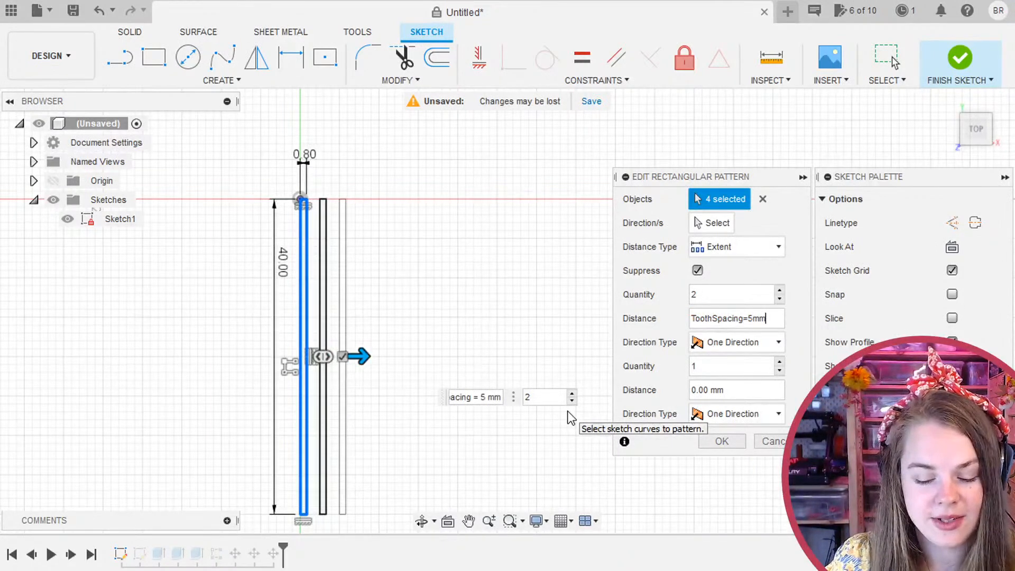
pyautogui.write('/2')
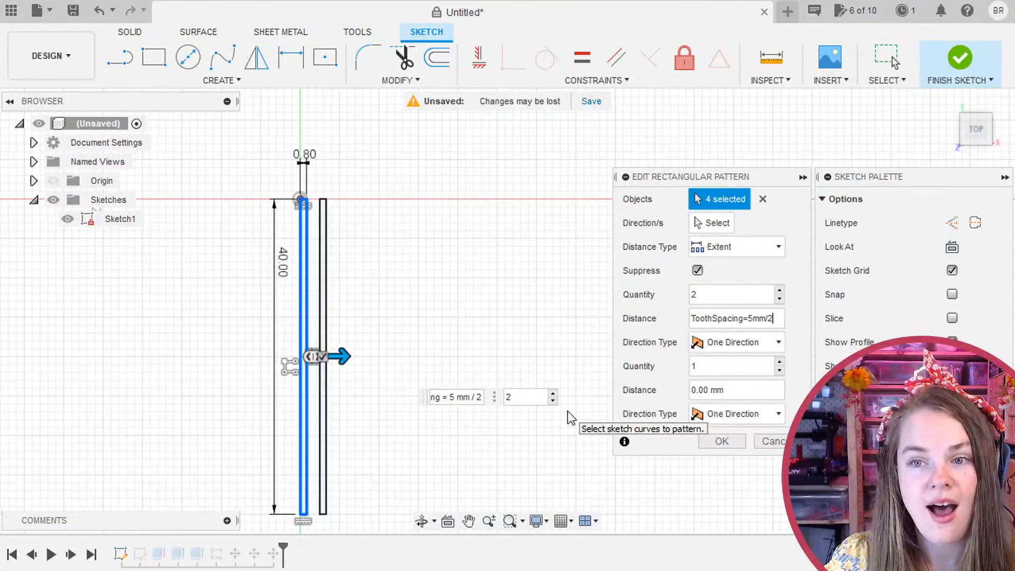
pyautogui.click(722, 441)
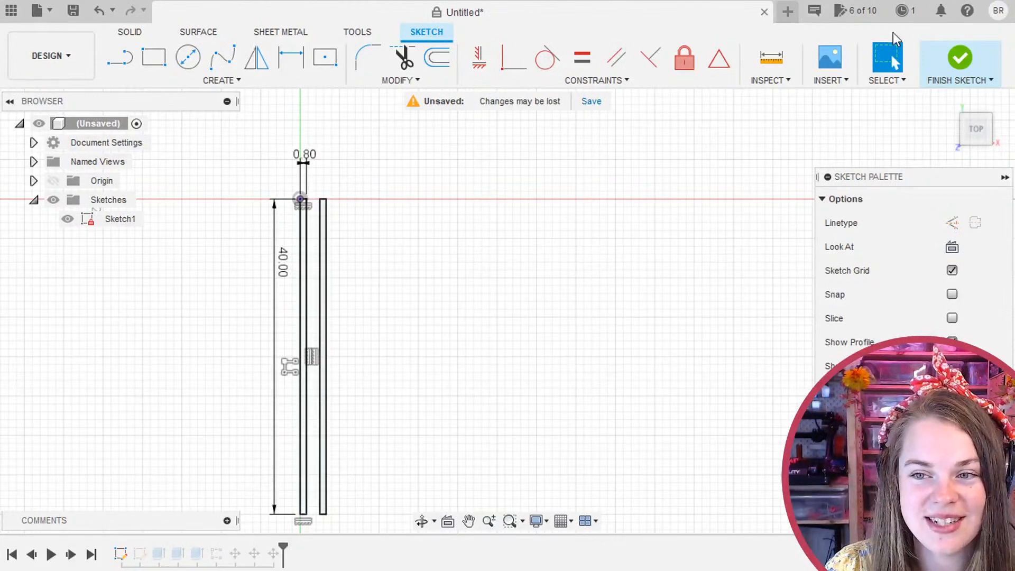
pyautogui.click(958, 59)
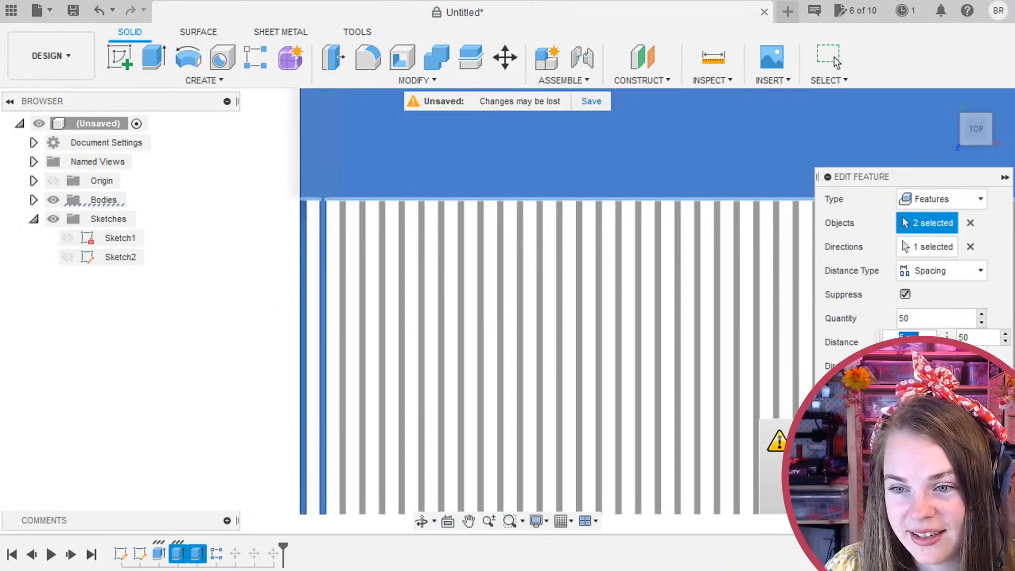
# Set the distance of the strips' rectangular pattern feature to the ToothSpacing parameter, keeping the quantity at 50.
pyautogui.click(878, 466)
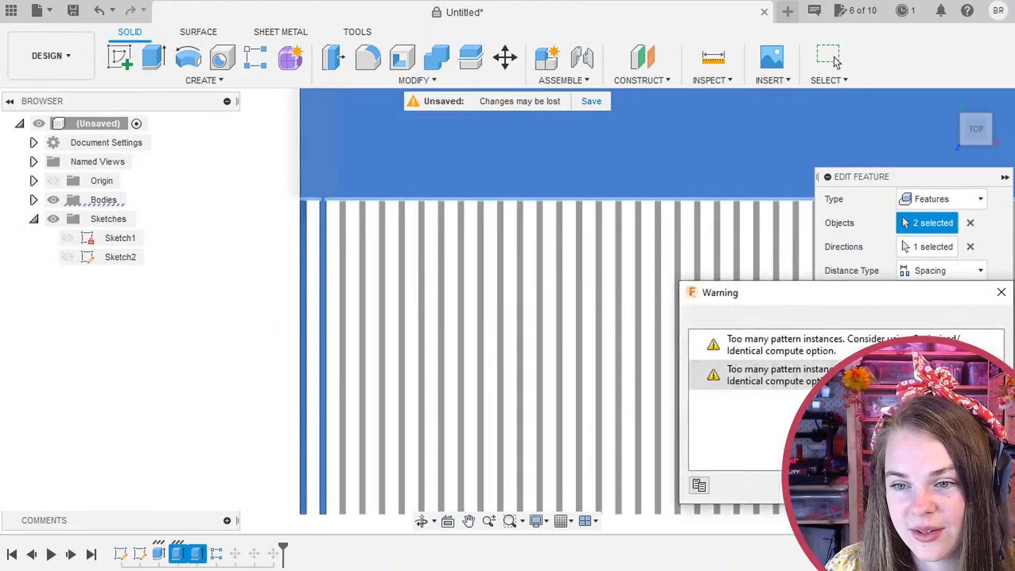
pyautogui.click(974, 486)
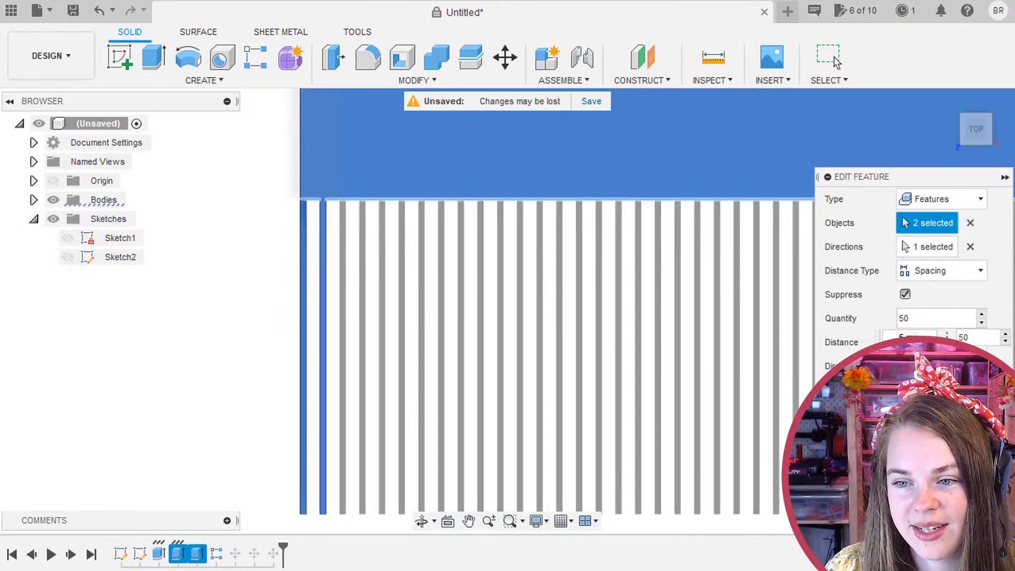
pyautogui.click(949, 319)
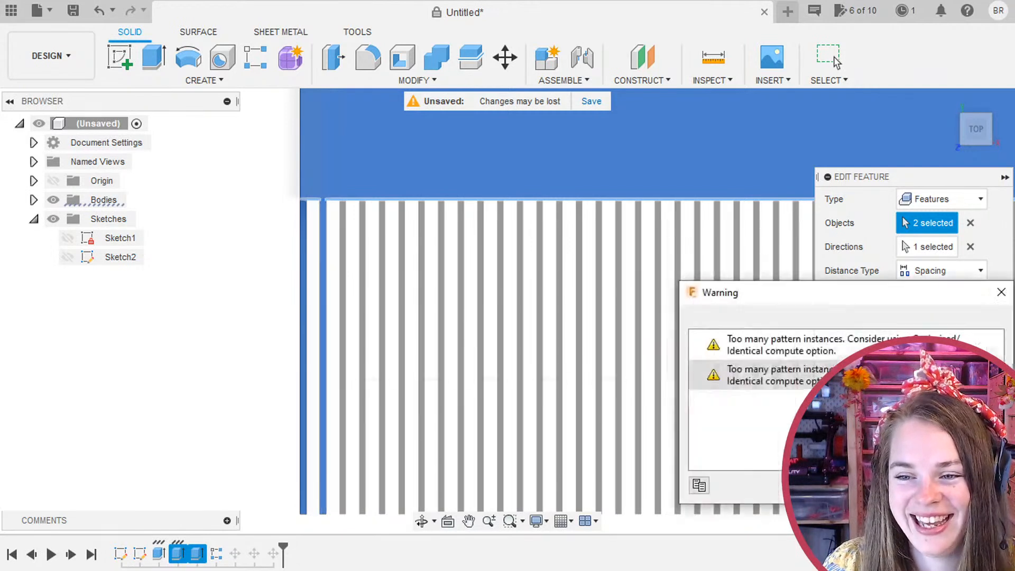
pyautogui.press('Escape')
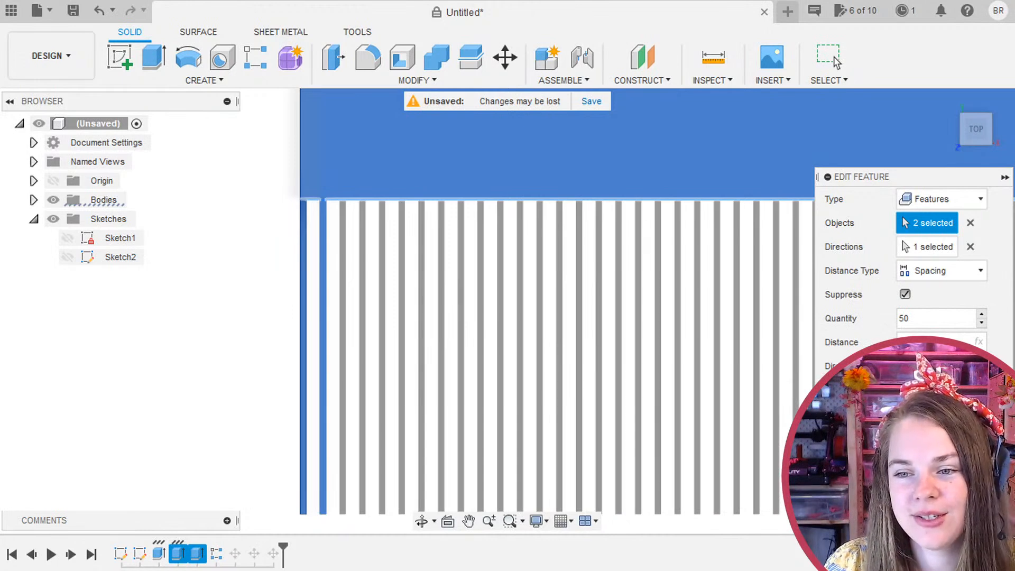
pyautogui.press('Return')
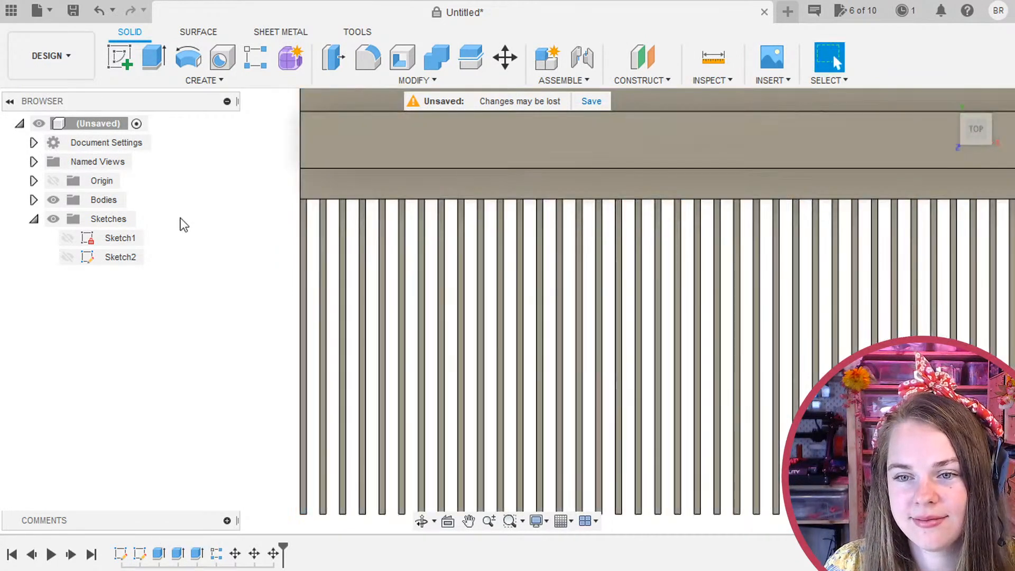
pyautogui.scroll(-6, 164, 246)
pyautogui.keyDown('shift'); pyautogui.moveTo(718, 427); pyautogui.dragTo(569, 402, button='middle'); pyautogui.keyUp('shift')
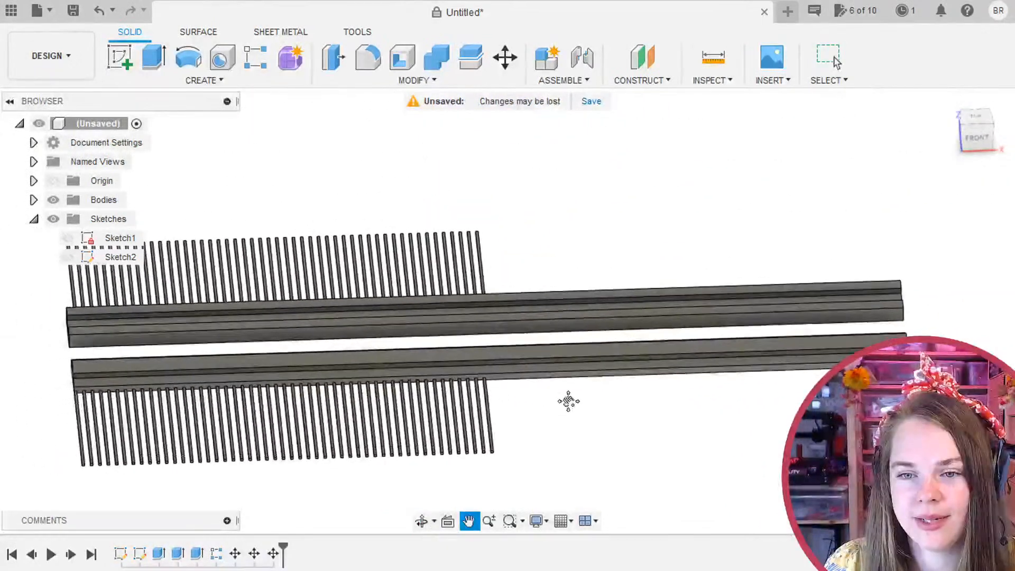
# Reopen the strips' rectangular pattern feature, check its distance expression, and close it.
pyautogui.doubleClick(216, 553)
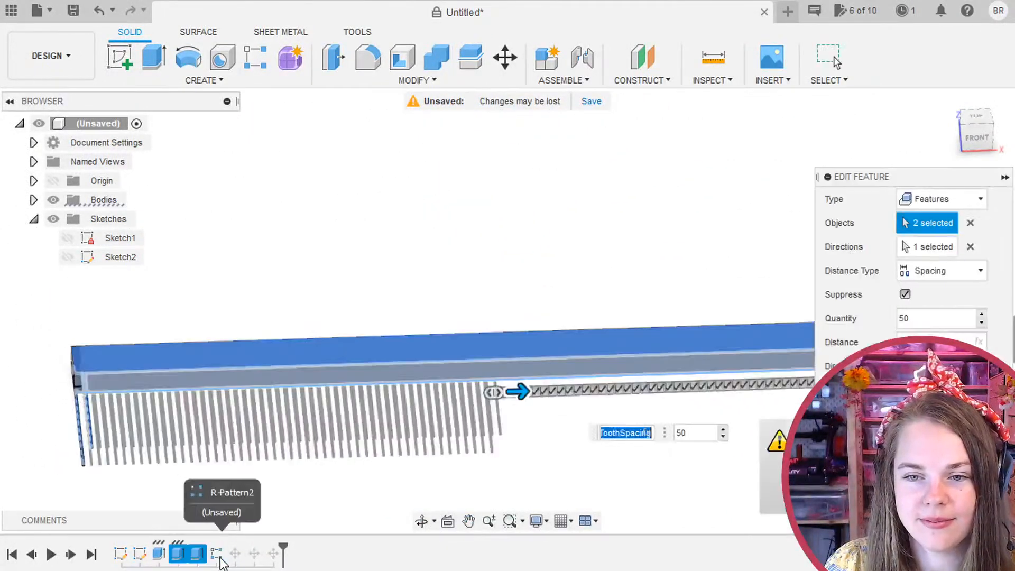
pyautogui.click(647, 433)
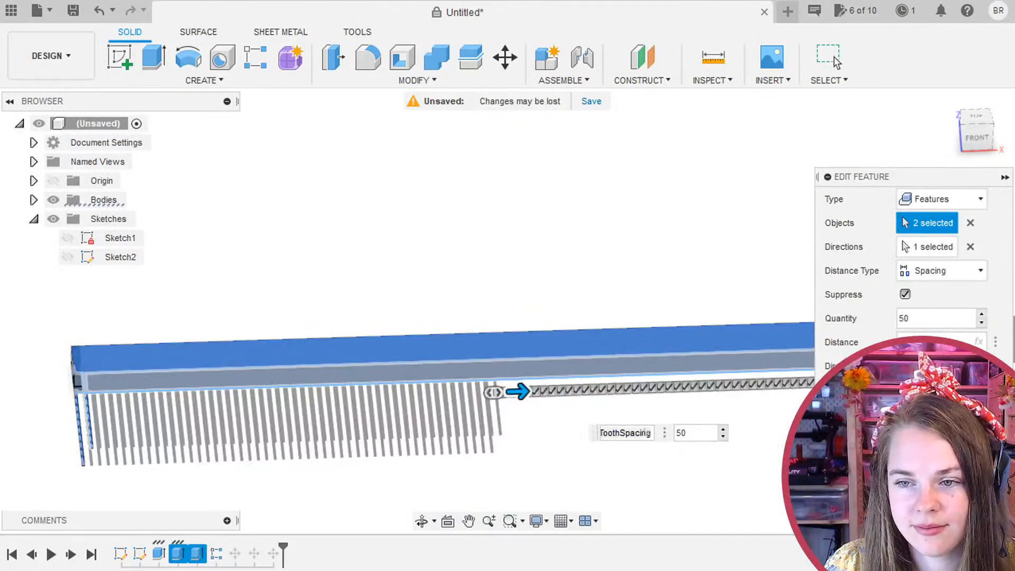
pyautogui.press('Return')
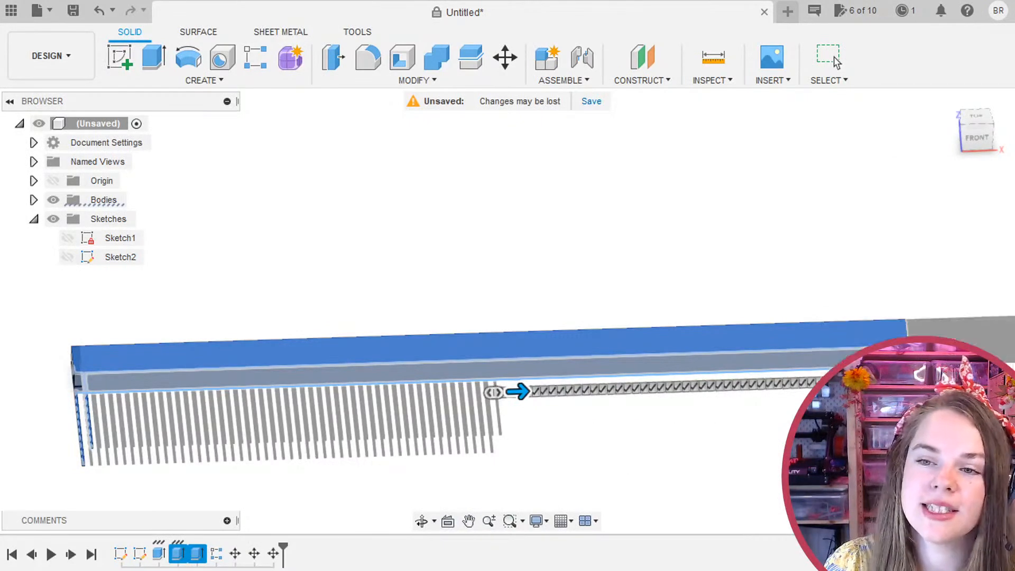
# Reopen the strip sketch, examine the distance expression in its rectangular pattern, and leave the sketch.
pyautogui.doubleClick(119, 238)
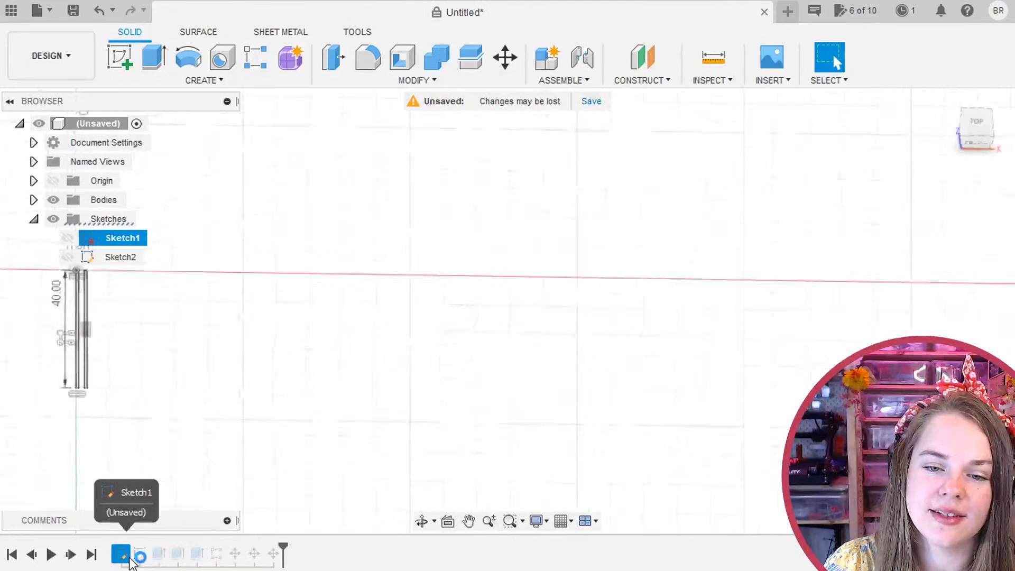
pyautogui.scroll(5, 127, 327)
pyautogui.moveTo(125, 311); pyautogui.dragTo(809, 561, button='middle')
pyautogui.moveTo(693, 388); pyautogui.dragTo(410, 302, button='middle')
pyautogui.doubleClick(449, 339)
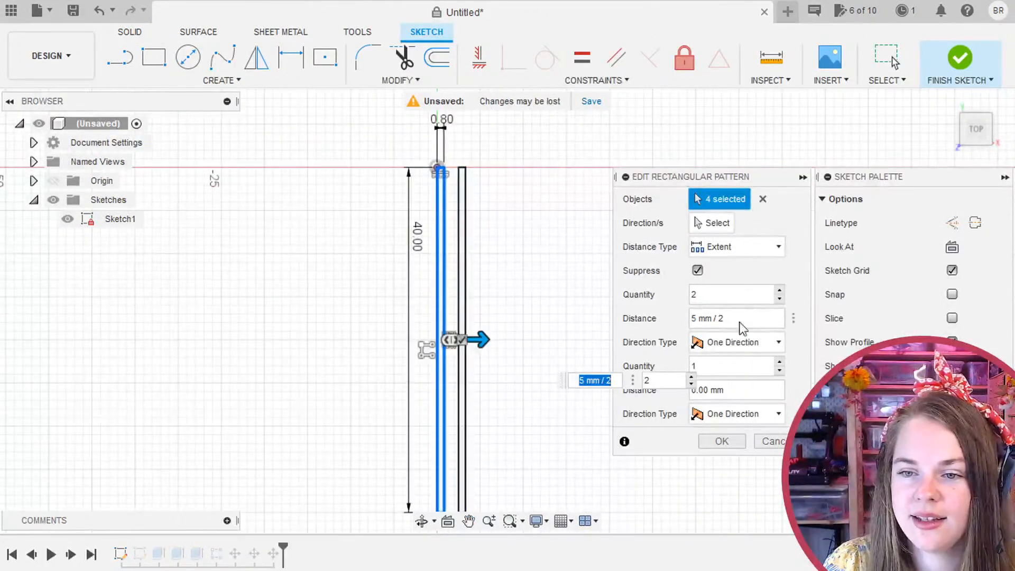
pyautogui.click(711, 320)
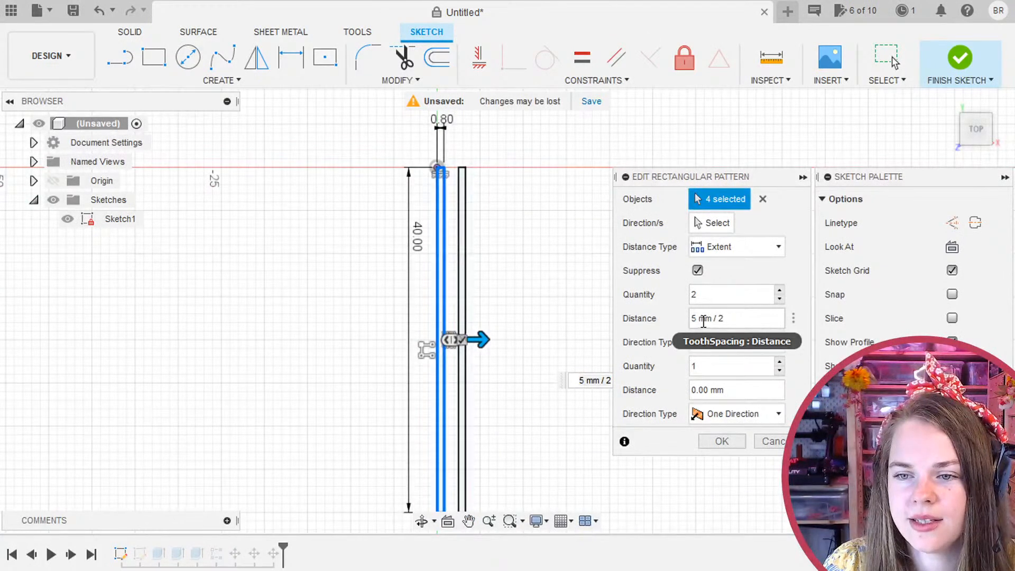
pyautogui.moveTo(723, 321); pyautogui.dragTo(714, 320)
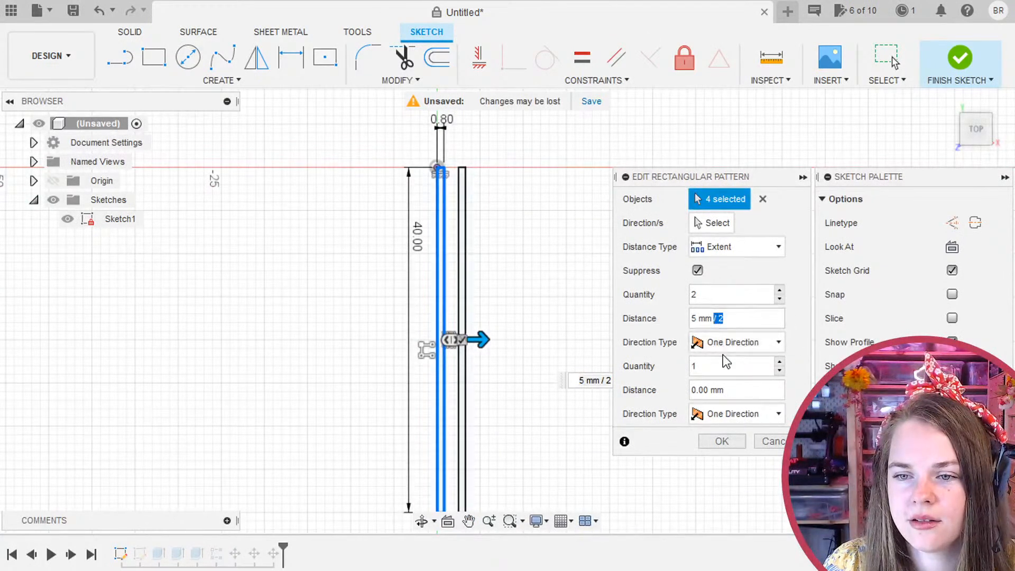
pyautogui.click(742, 318)
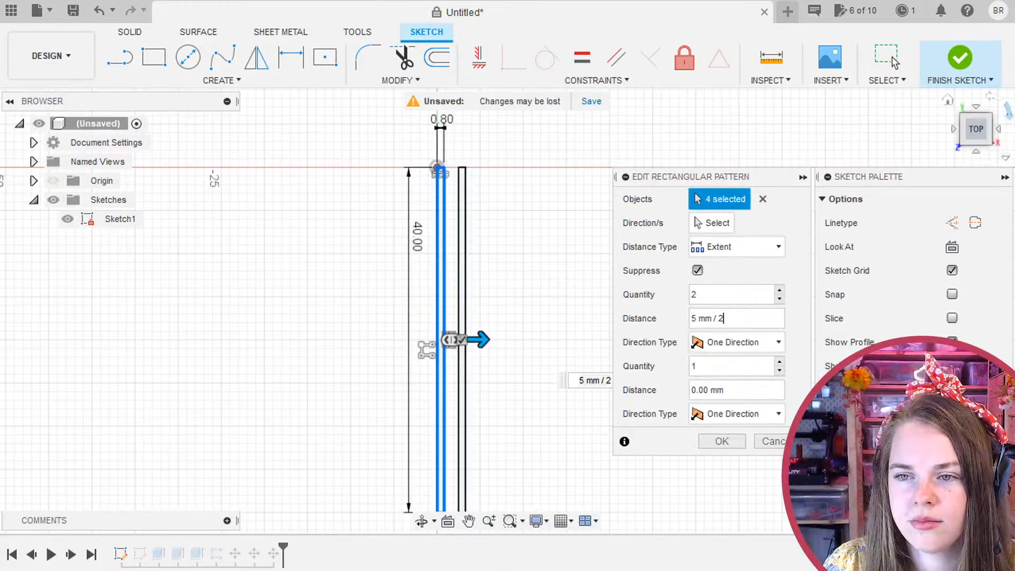
pyautogui.click(960, 62)
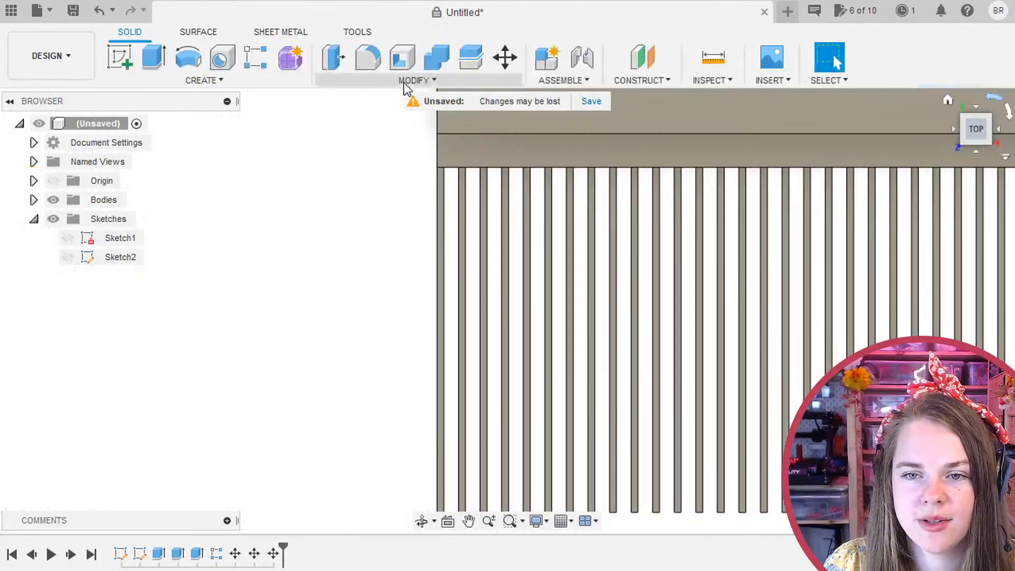
# Set the ToothSpacing expression to 5 mm in the Parameters table.
pyautogui.click(415, 82)
pyautogui.click(389, 417)
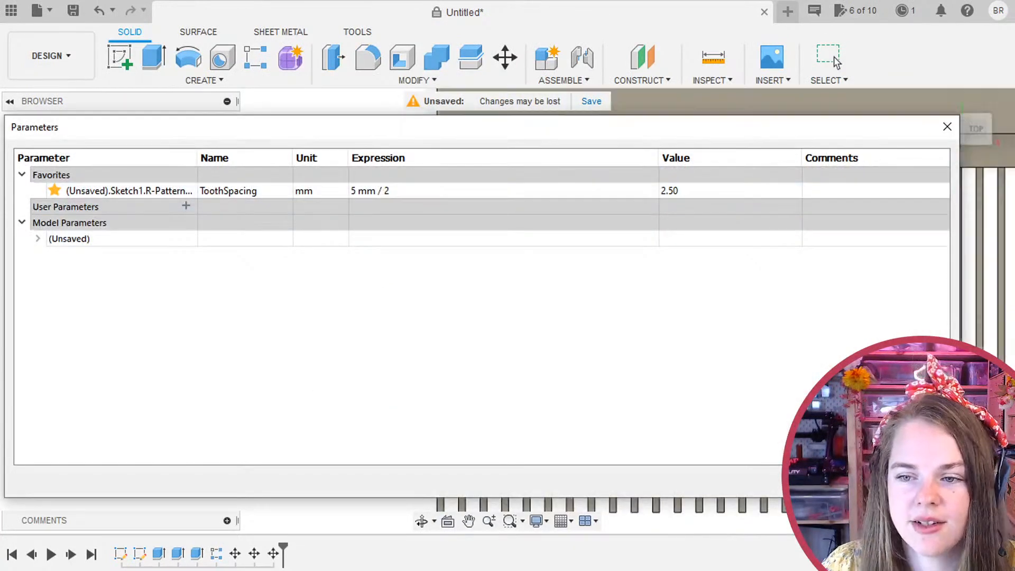
pyautogui.click(392, 191)
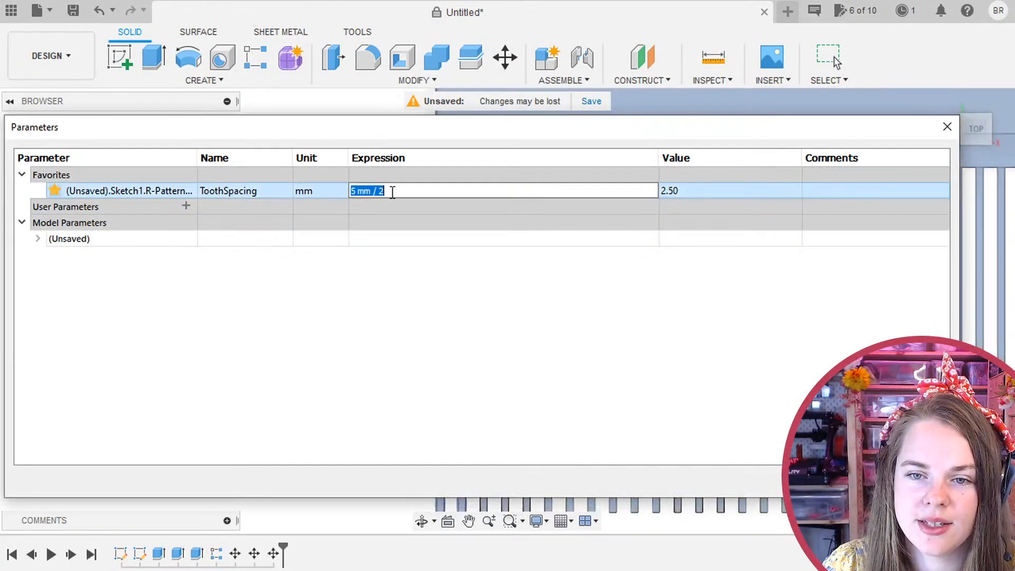
pyautogui.click(392, 191)
pyautogui.press('BackSpace')
pyautogui.press('BackSpace')
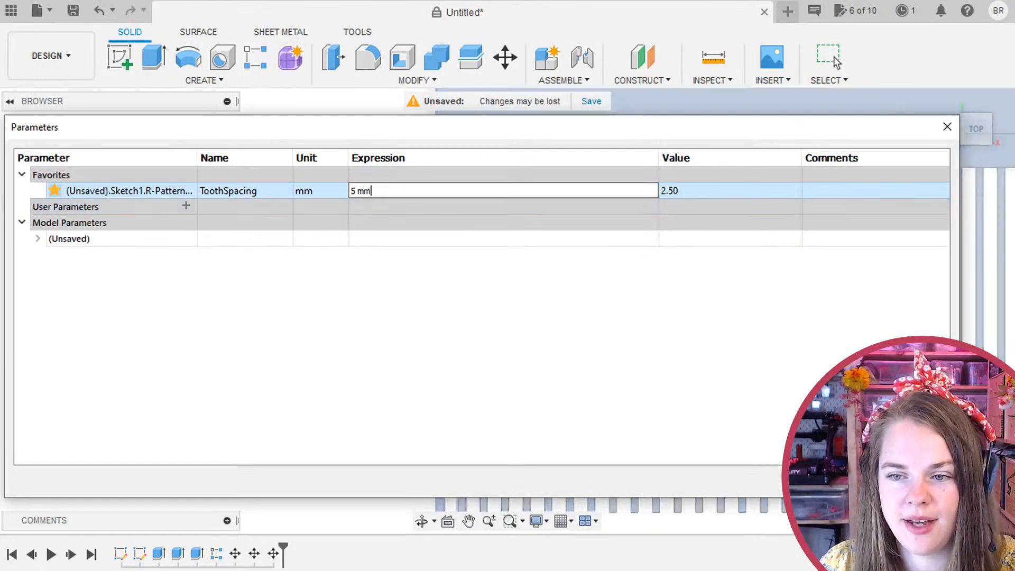
pyautogui.press('Return')
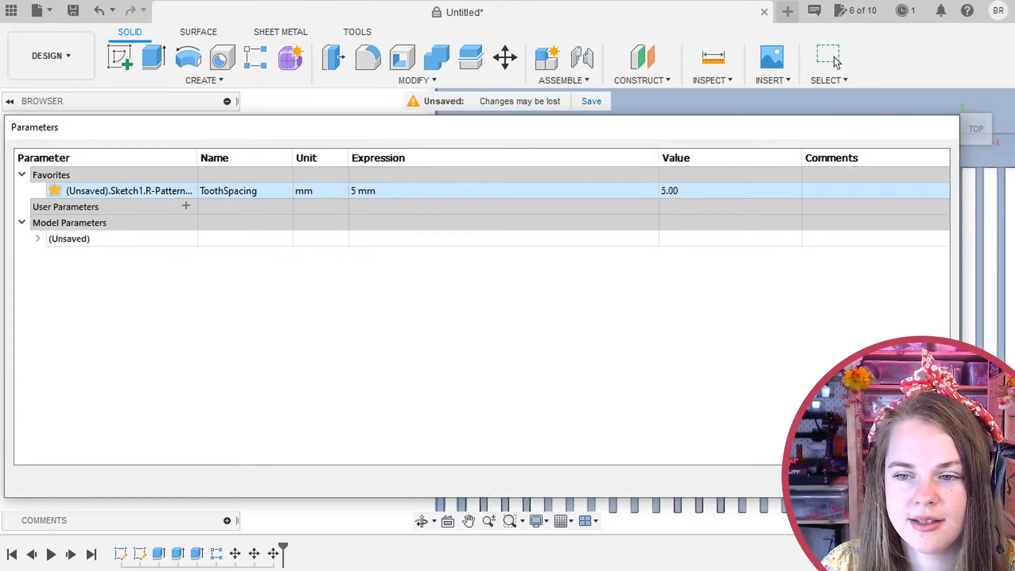
# Try ToothSpacing/2 as the distance of the strip sketch's rectangular pattern, and remove the /2 from the expression.
pyautogui.doubleClick(120, 556)
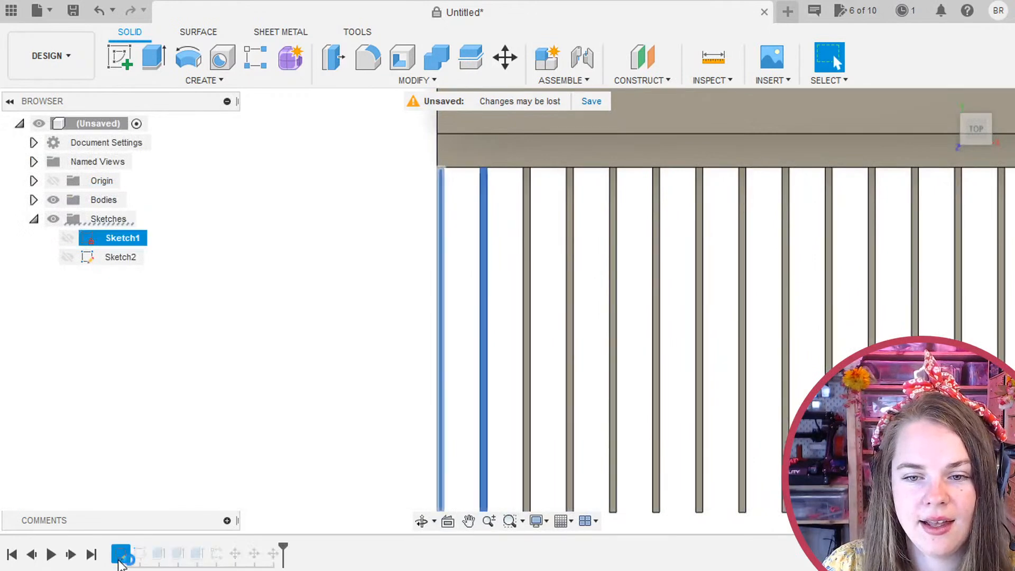
pyautogui.doubleClick(385, 289)
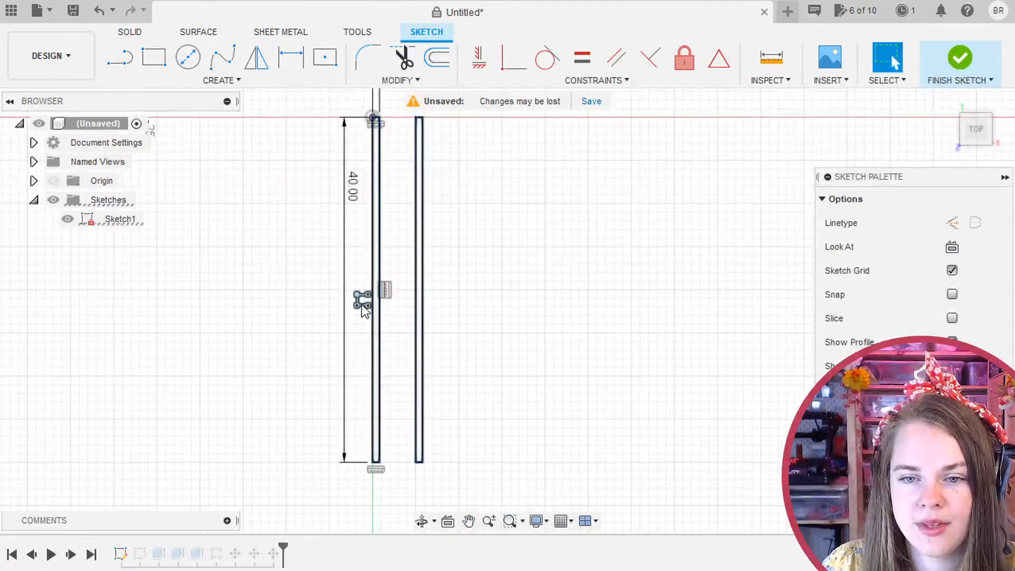
pyautogui.click(743, 319)
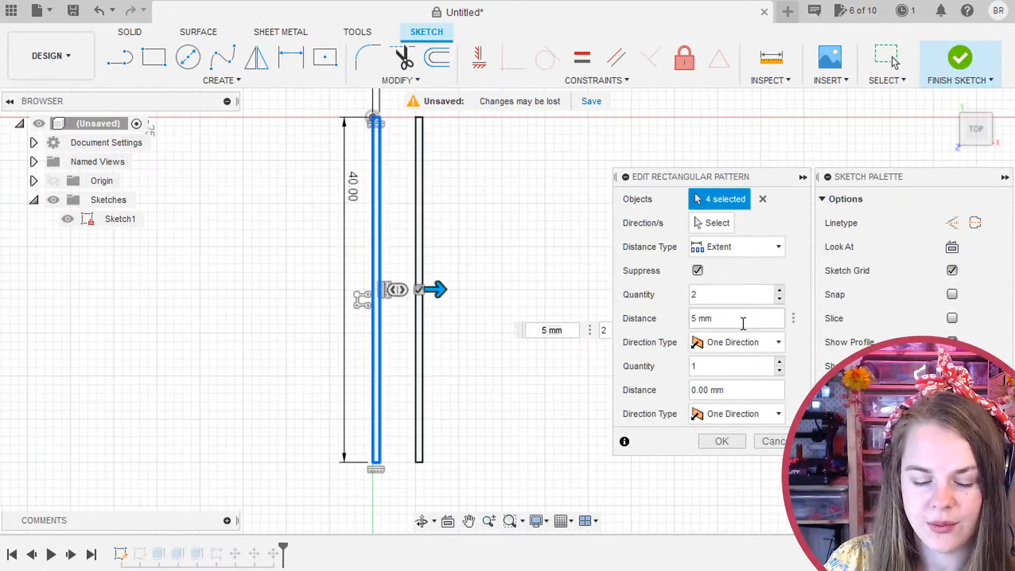
pyautogui.moveTo(737, 319); pyautogui.dragTo(595, 303)
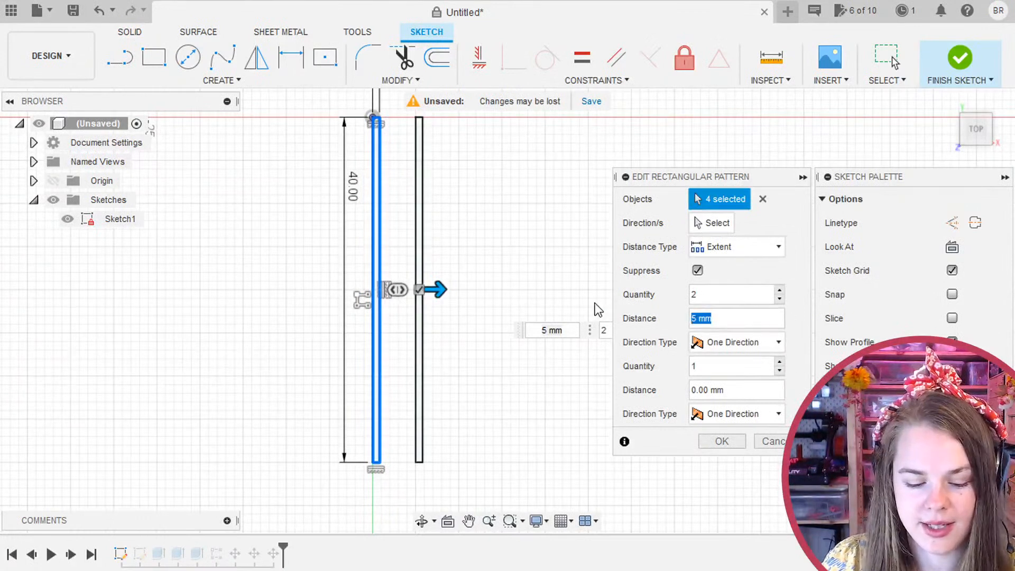
pyautogui.write('tooth')
pyautogui.press('Return')
pyautogui.write('/2')
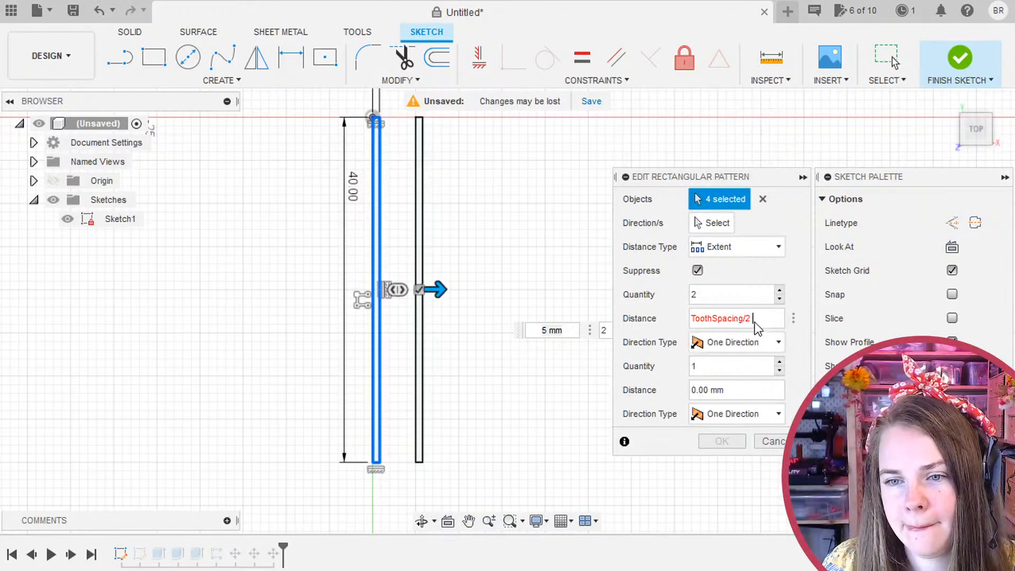
pyautogui.press('BackSpace')
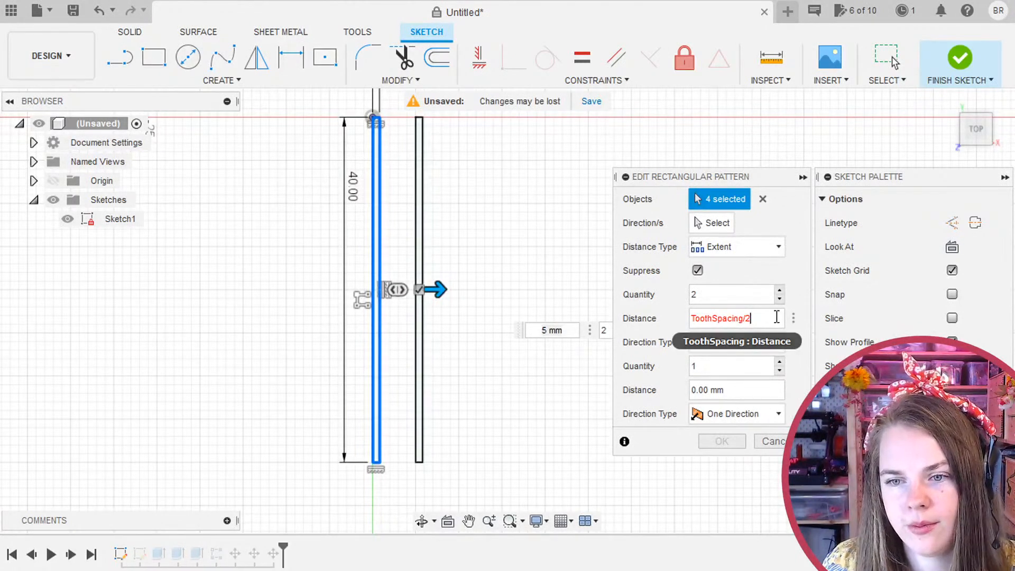
pyautogui.press('BackSpace')
pyautogui.press('BackSpace')
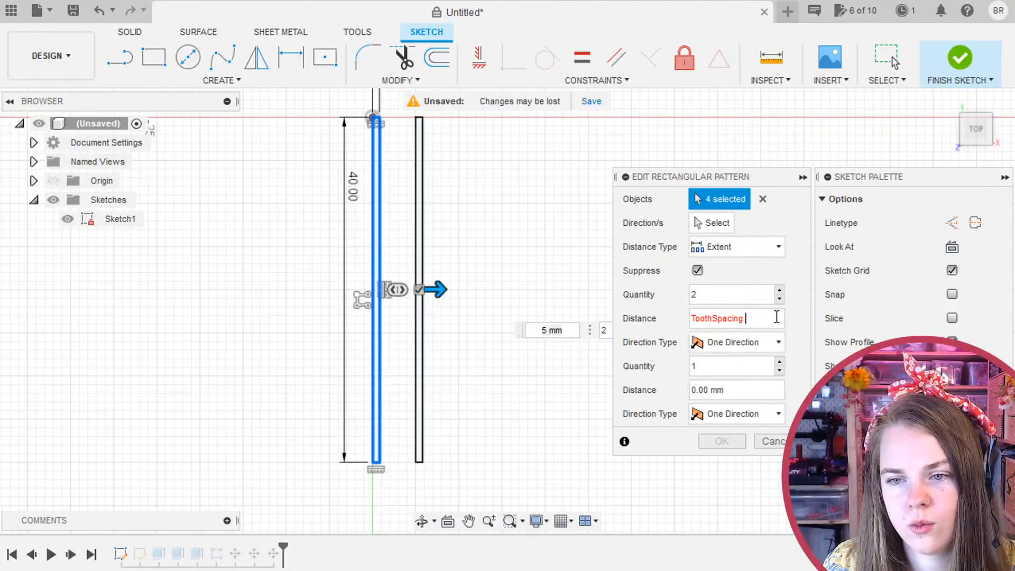
# Enter the distance of the tooth sketch's rectangular pattern as the named parameter ToothSpacing with a value of 5 mm.
pyautogui.press('BackSpace')
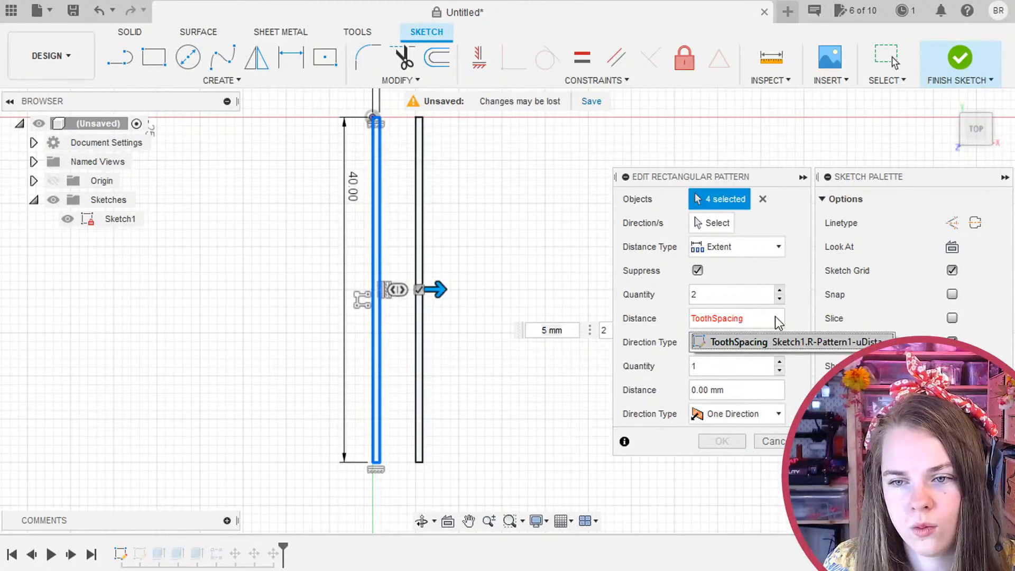
pyautogui.click(776, 317)
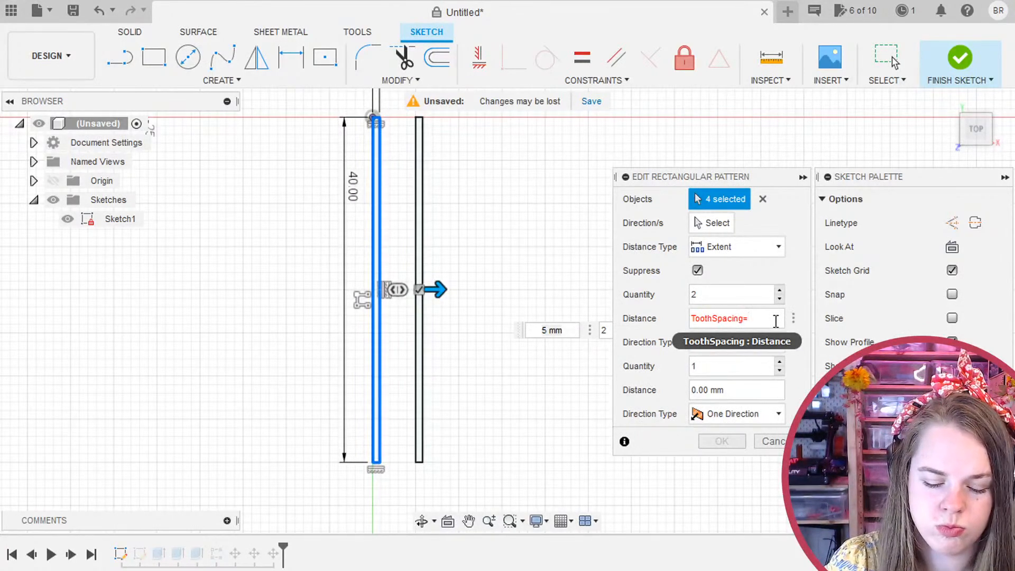
pyautogui.press('Return')
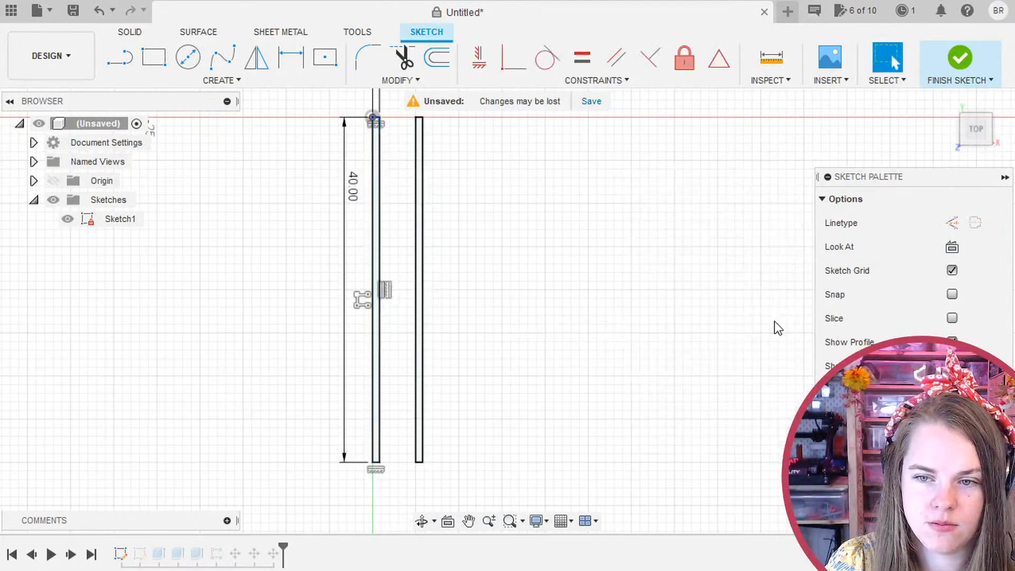
# Set the distance of the sketch's rectangular tooth pattern to (5 mm)/2 and finish the sketch.
pyautogui.moveTo(590, 150); pyautogui.dragTo(548, 220, button='middle')
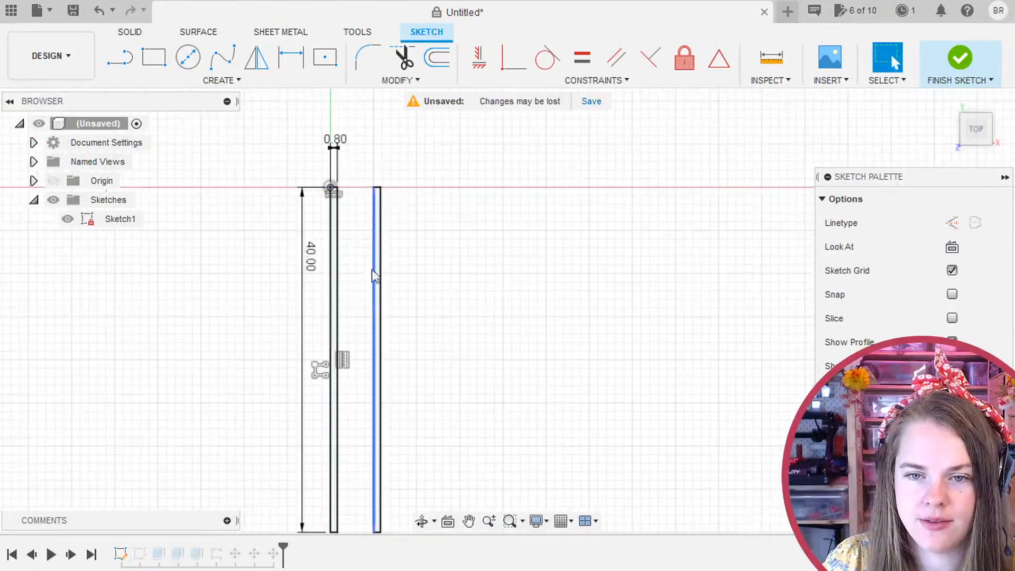
pyautogui.doubleClick(320, 371)
pyautogui.click(739, 320)
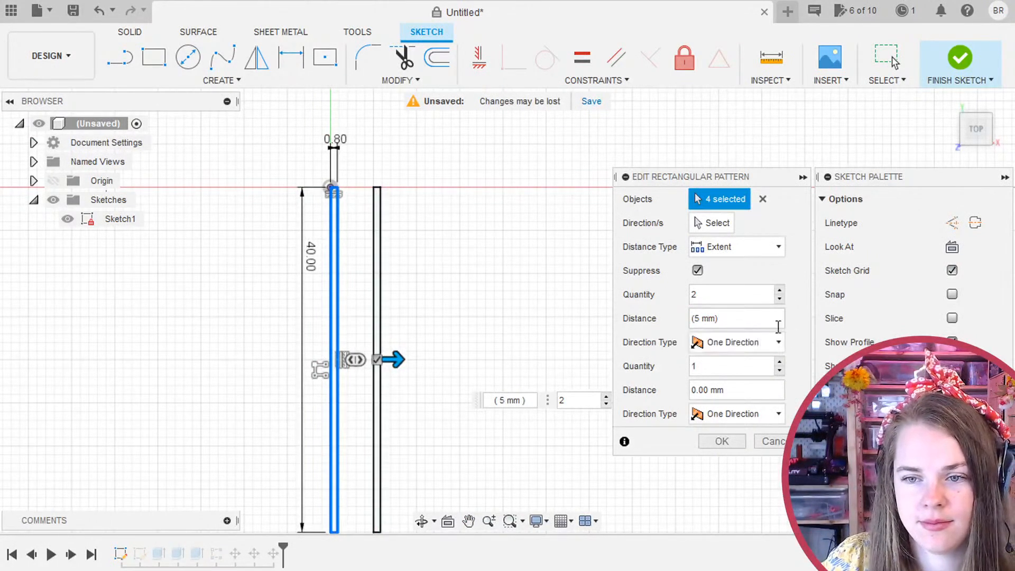
pyautogui.write('/2')
pyautogui.press('Return')
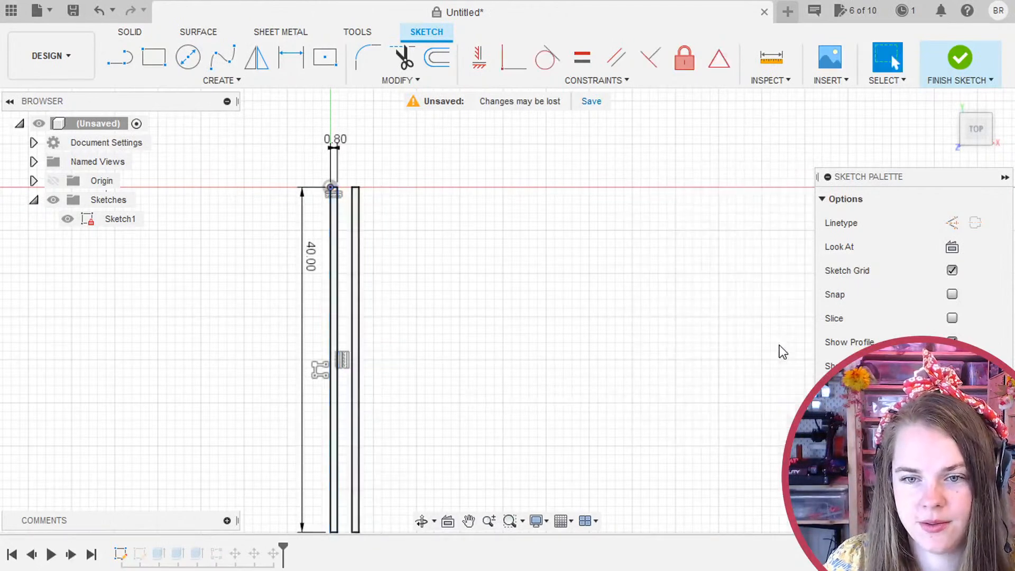
pyautogui.click(968, 72)
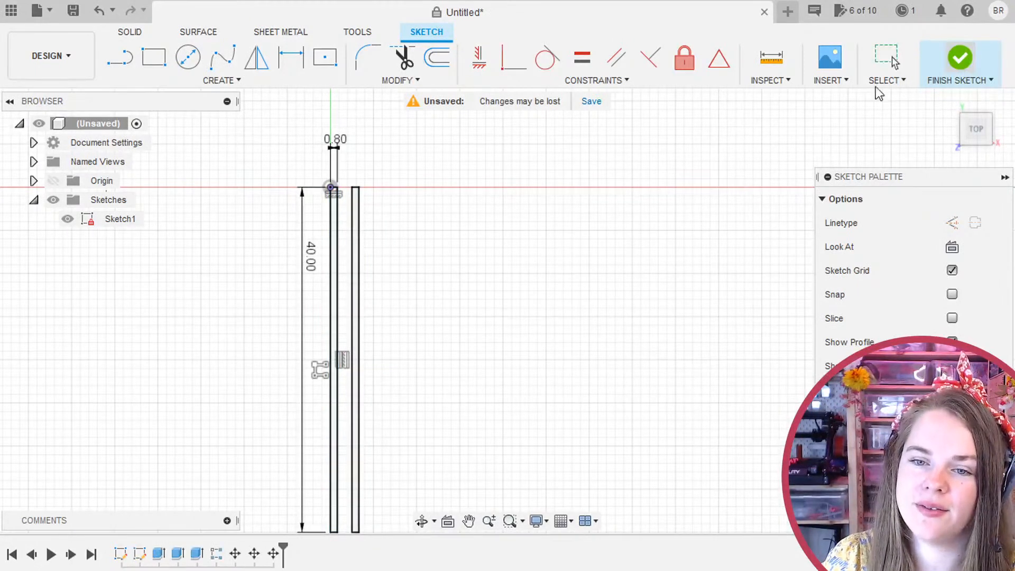
# Change the ToothSpacing expression in the model parameters to (5 mm) and close the parameter table.
pyautogui.scroll(-6, 307, 271)
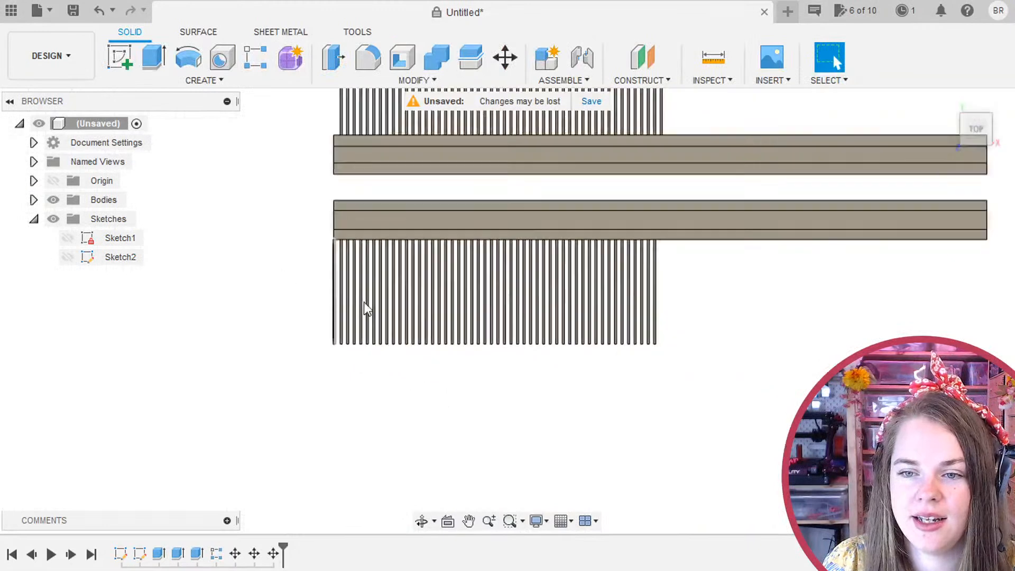
pyautogui.scroll(1, 356, 418)
pyautogui.moveTo(335, 382)
pyautogui.mouseDown(button='middle')
pyautogui.moveTo(318, 385)
pyautogui.moveTo(275, 490)
pyautogui.mouseUp(button='middle')
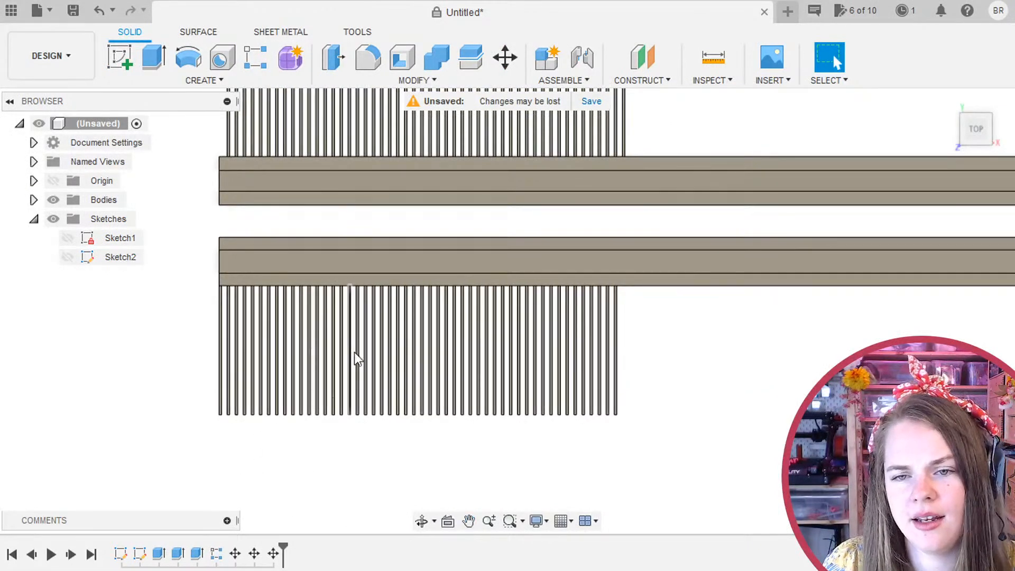
pyautogui.click(417, 82)
pyautogui.click(370, 417)
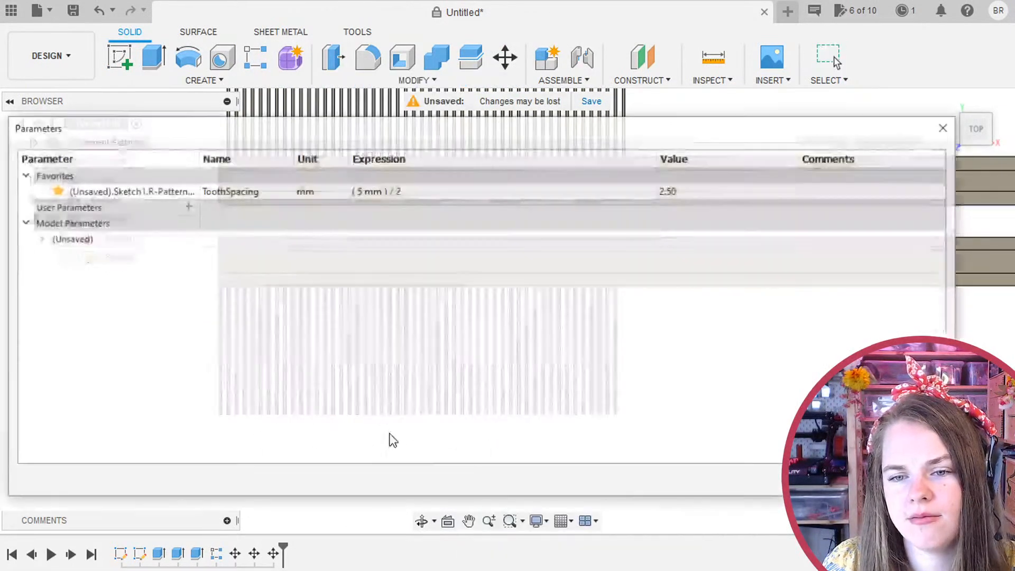
pyautogui.click(422, 192)
pyautogui.doubleClick(424, 191)
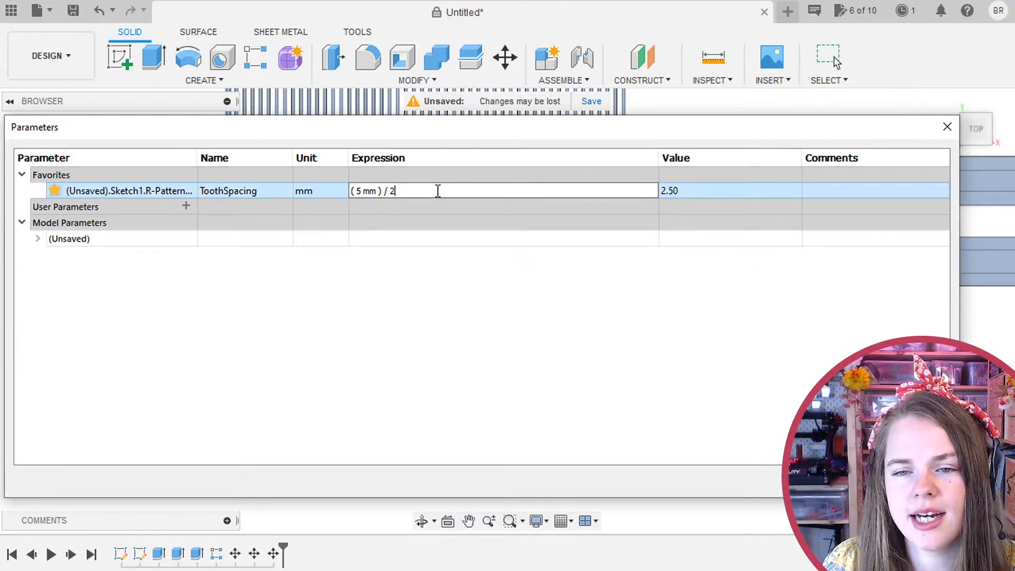
pyautogui.press('BackSpace')
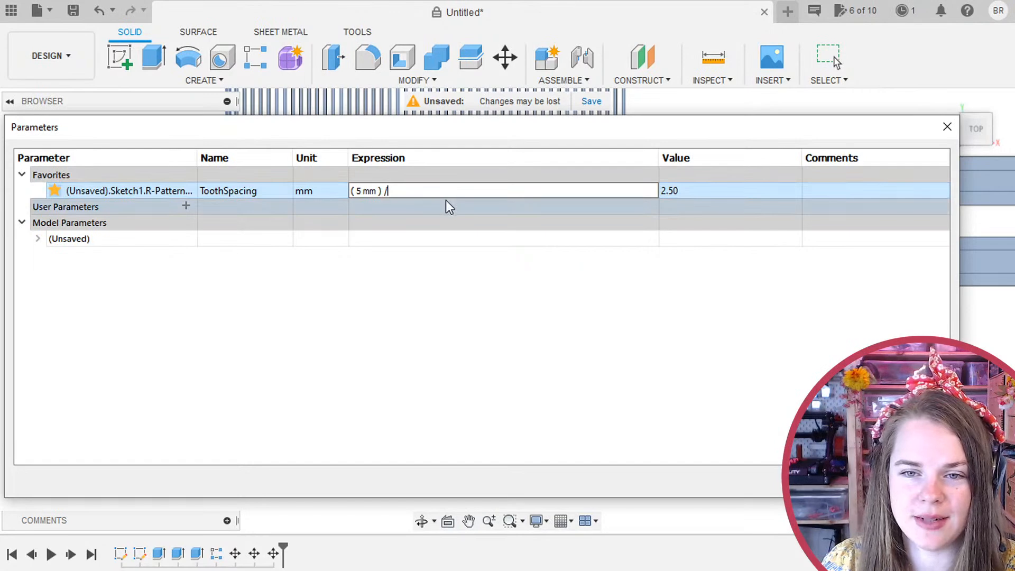
pyautogui.press('Return')
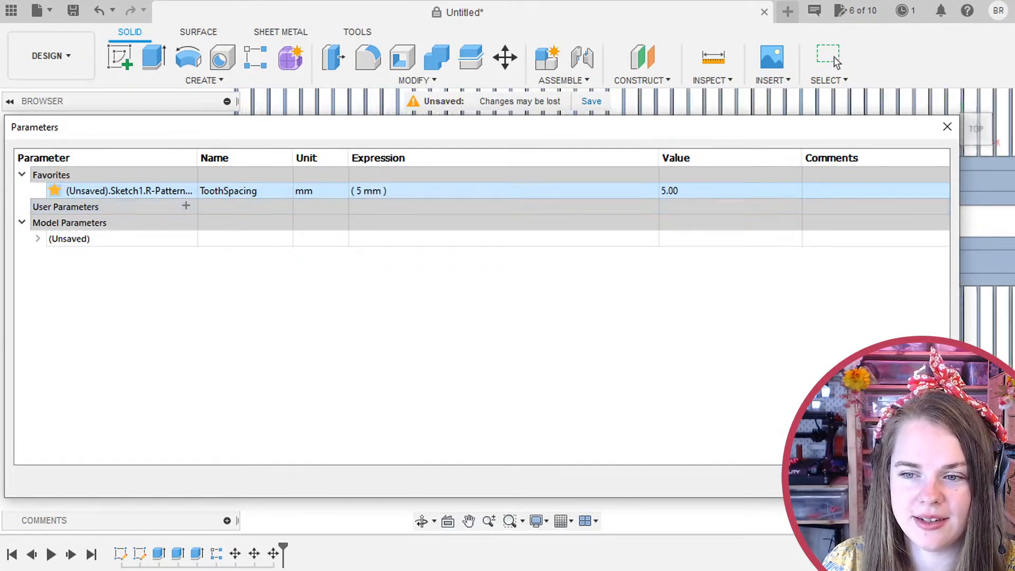
pyautogui.click(922, 482)
# Review the ToothSpacing favourite in the model parameters and close the table without editing it.
pyautogui.scroll(-3, 246, 349)
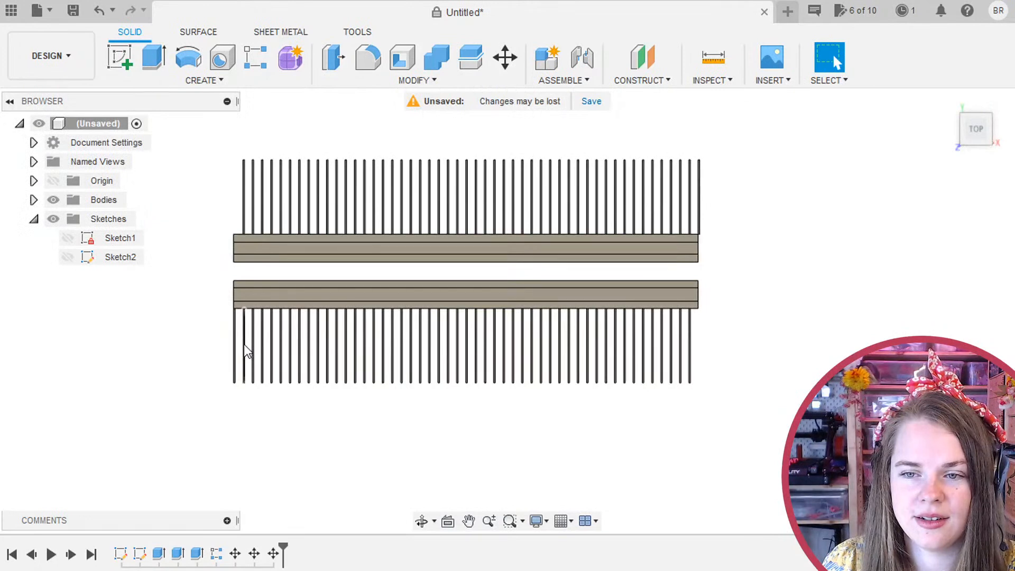
pyautogui.click(388, 77)
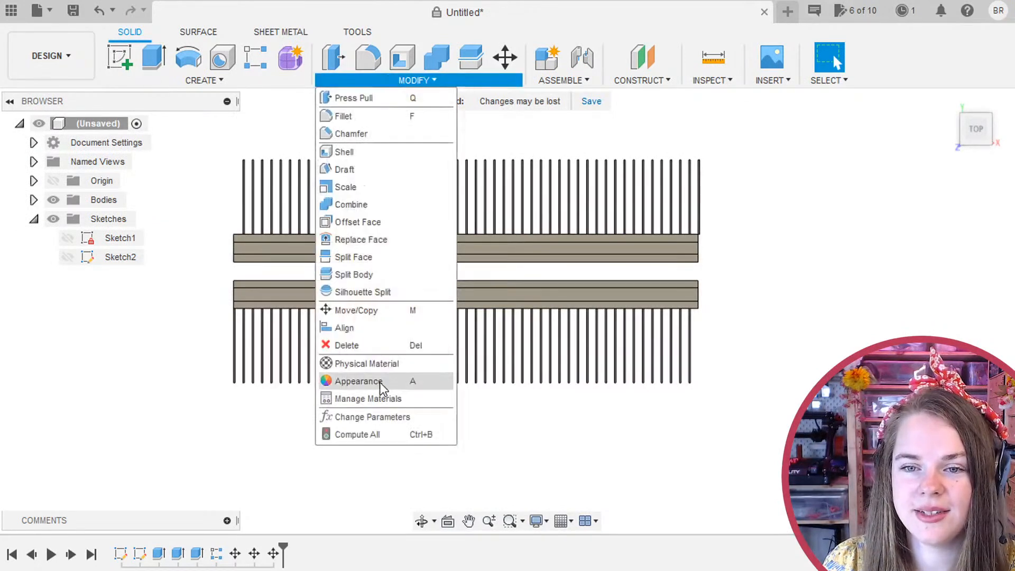
pyautogui.click(373, 423)
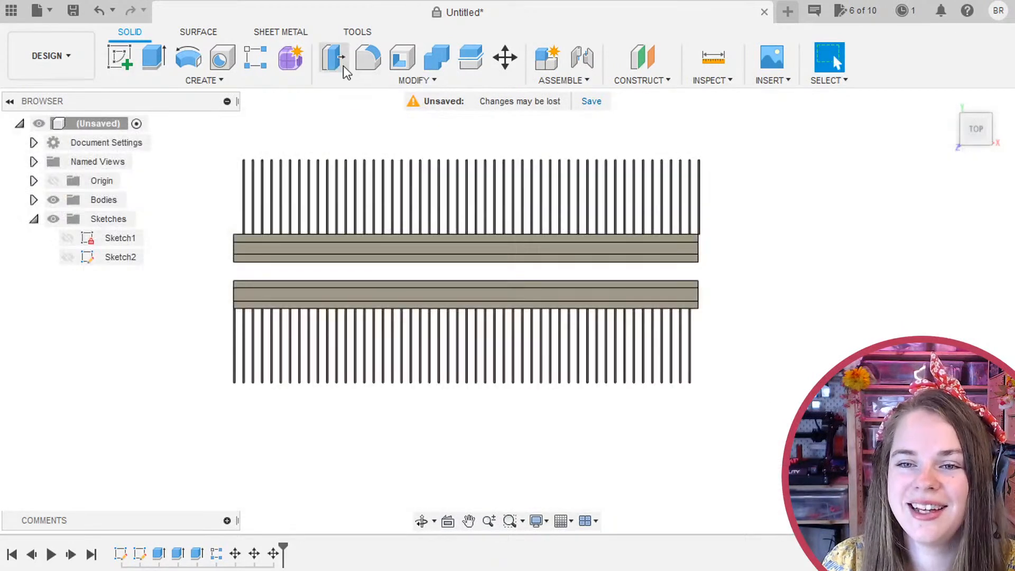
pyautogui.click(418, 81)
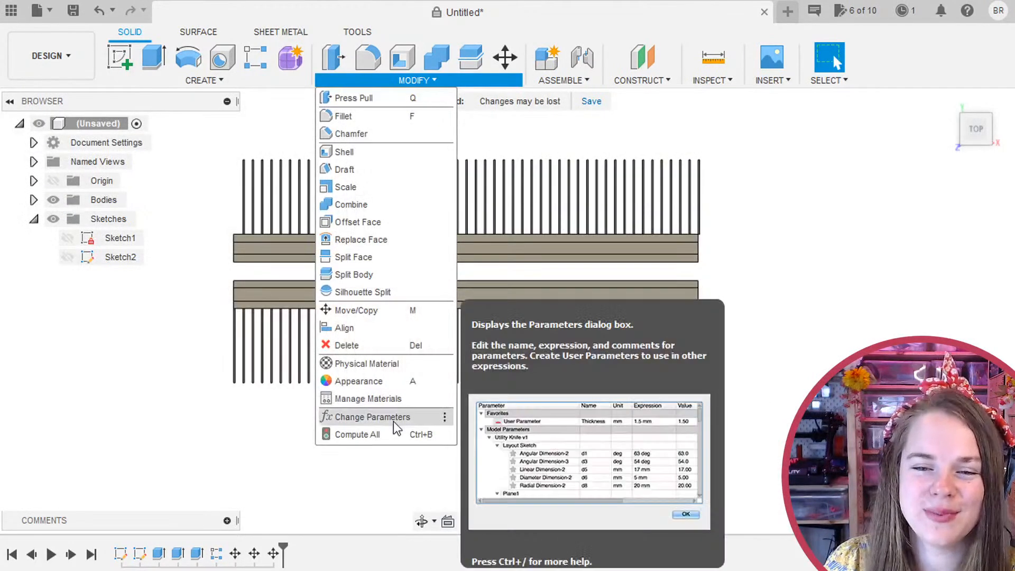
pyautogui.click(393, 421)
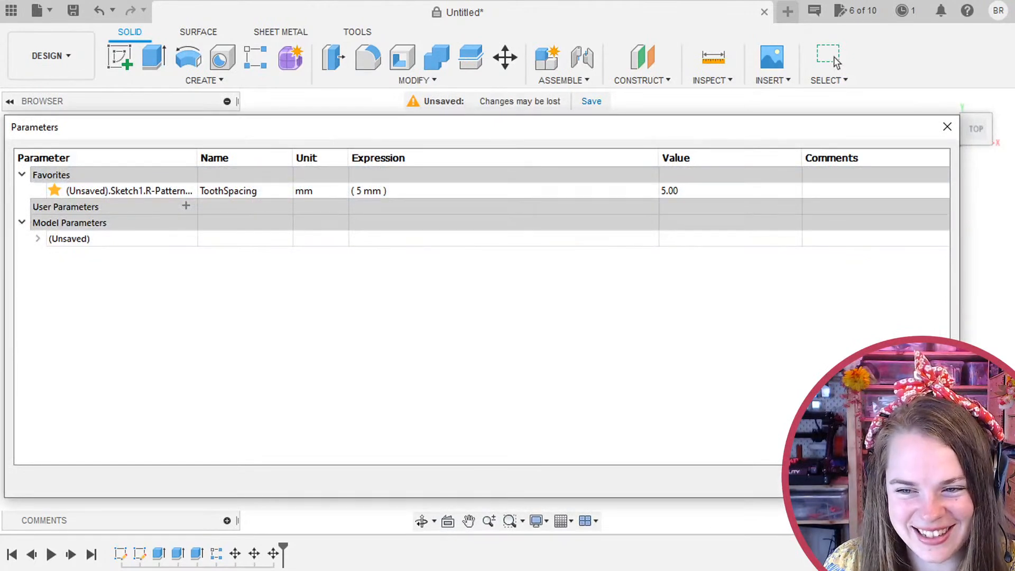
pyautogui.click(947, 127)
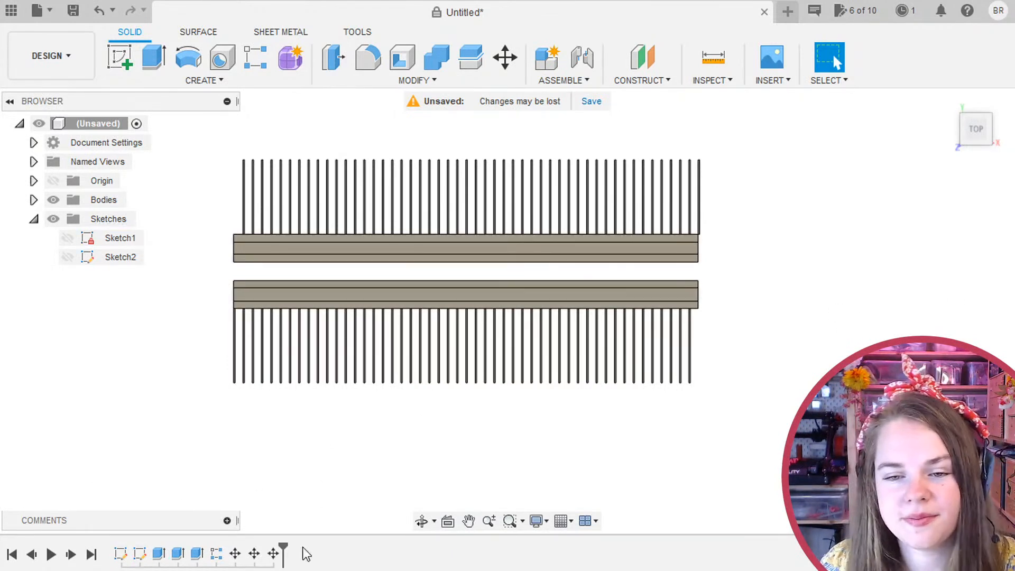
# Roll the timeline back to just after the tooth pattern, before the three move features.
pyautogui.moveTo(286, 552); pyautogui.dragTo(226, 553)
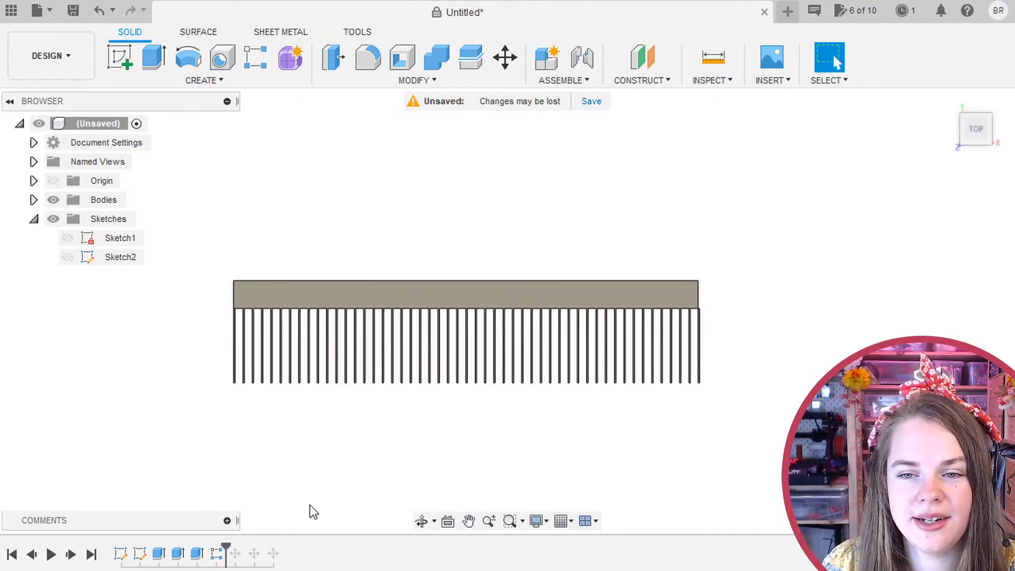
pyautogui.keyDown('shift'); pyautogui.moveTo(281, 451); pyautogui.dragTo(651, 404, button='middle'); pyautogui.keyUp('shift')
pyautogui.scroll(5, 231, 369)
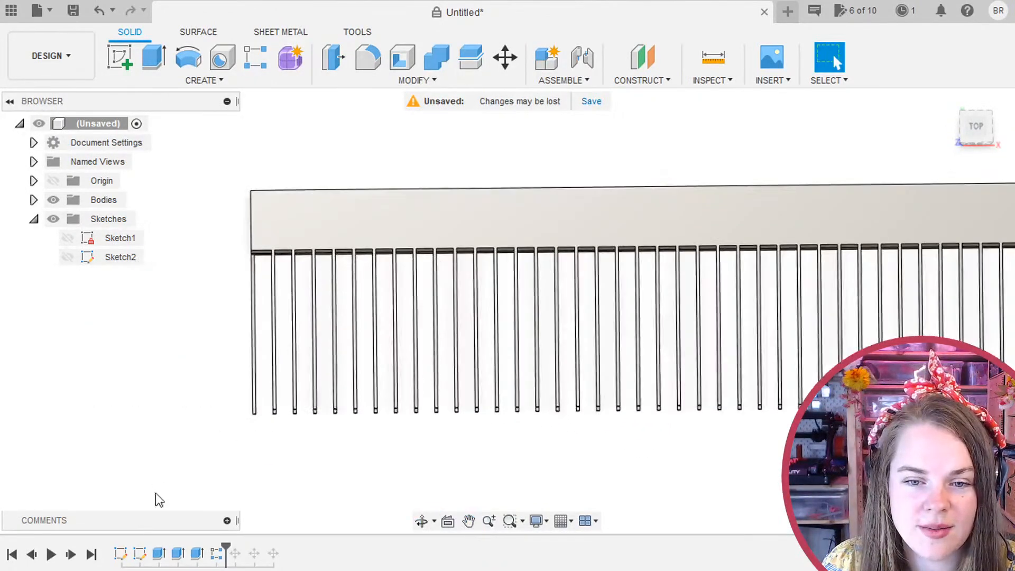
# Edit the first sketch so that its rectangular tooth pattern has a distance of (5 mm)/2, and finish the sketch.
pyautogui.doubleClick(120, 553)
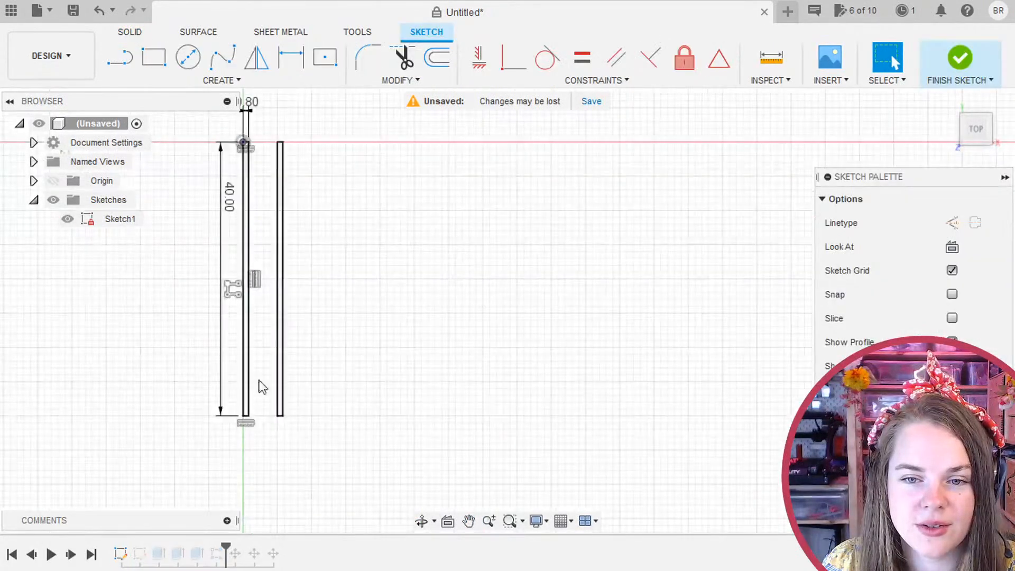
pyautogui.doubleClick(234, 288)
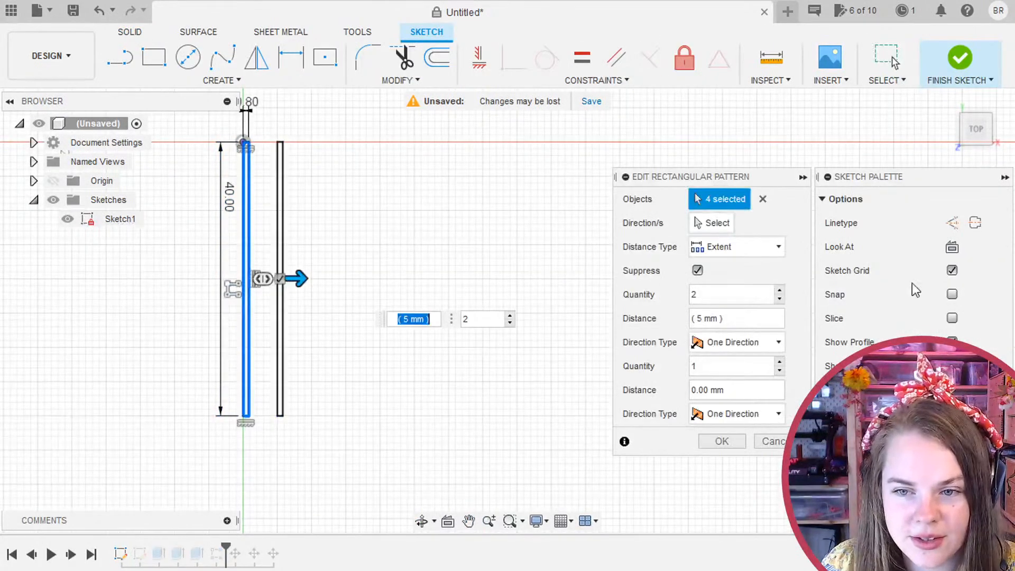
pyautogui.click(763, 319)
pyautogui.write('/2')
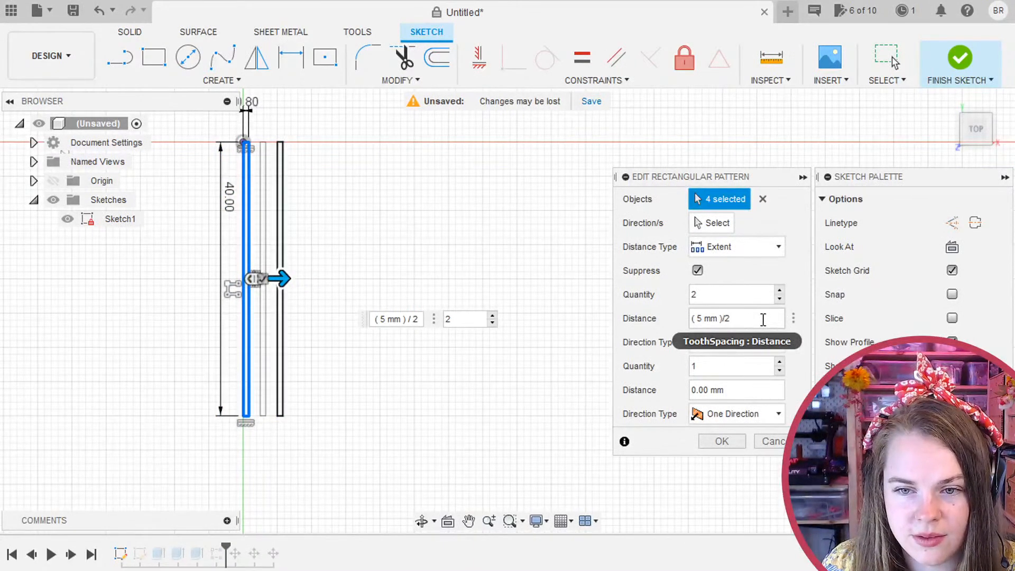
pyautogui.press('Return')
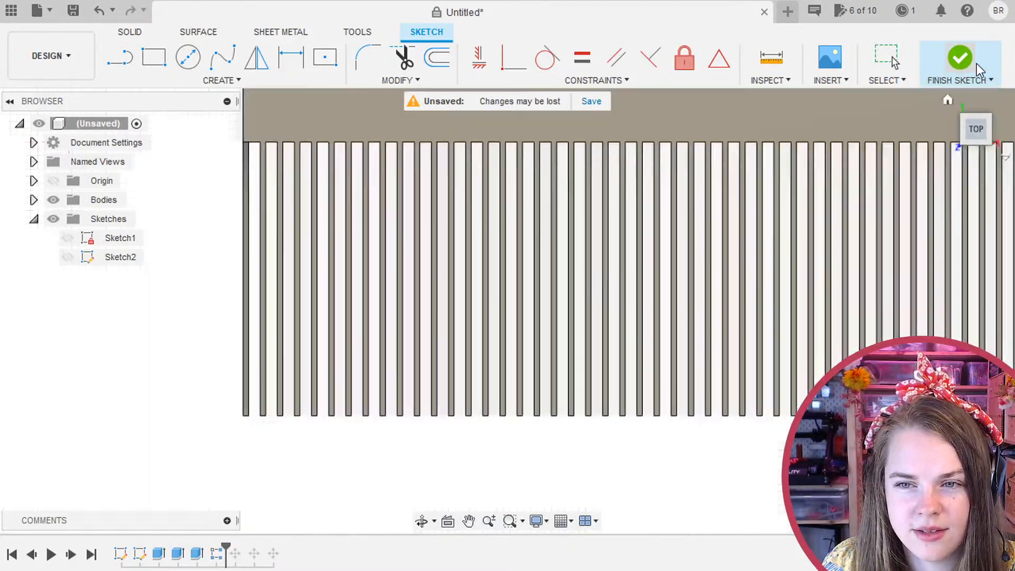
pyautogui.click(960, 58)
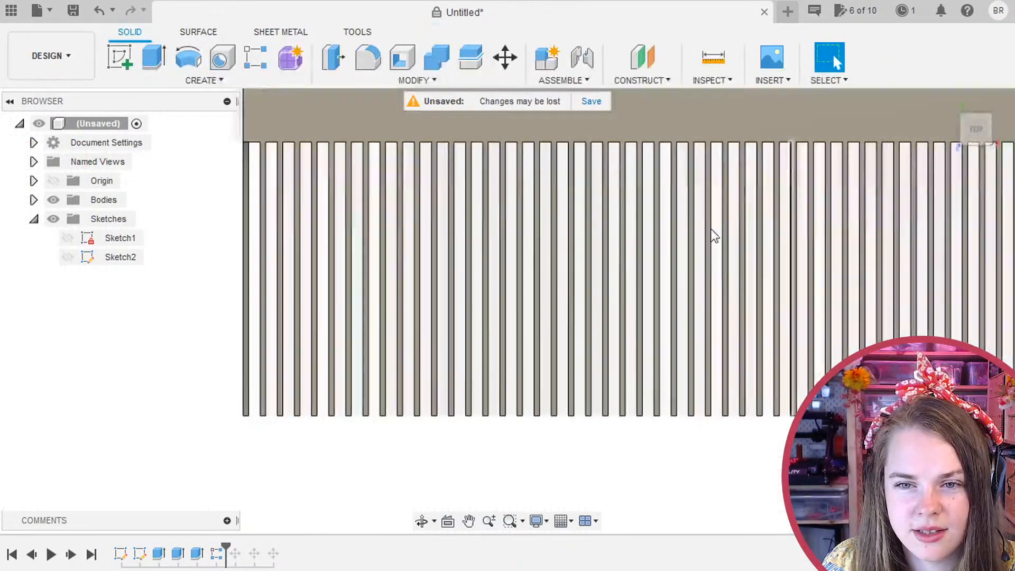
# Redo the undone edits and timeline marker rolls up to the end of the timeline, and undo the last feature edit.
pyautogui.scroll(-2, 428, 330)
pyautogui.keyDown('shift'); pyautogui.moveTo(947, 329); pyautogui.dragTo(968, 261, button='middle'); pyautogui.keyUp('shift')
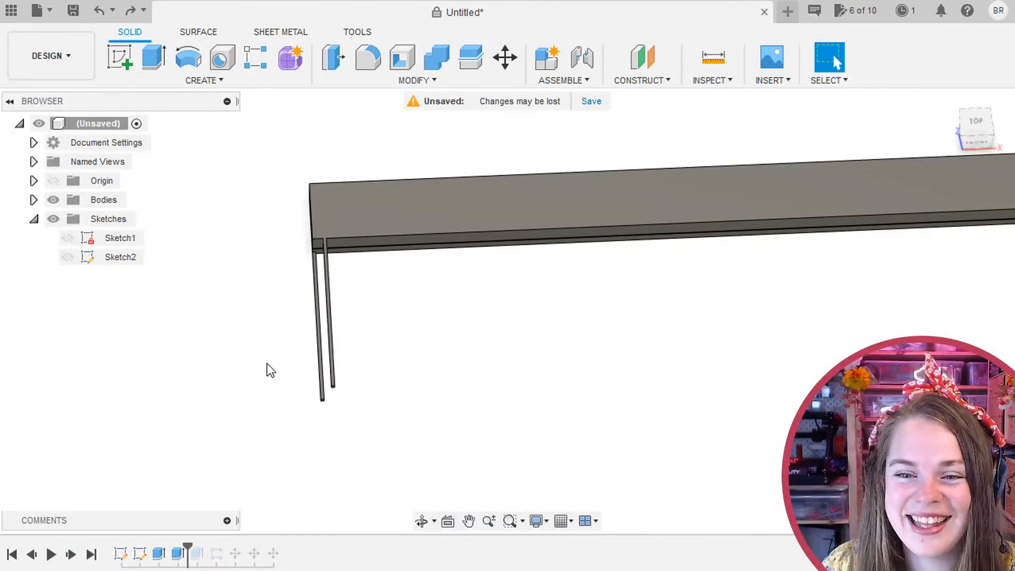
pyautogui.click(128, 15)
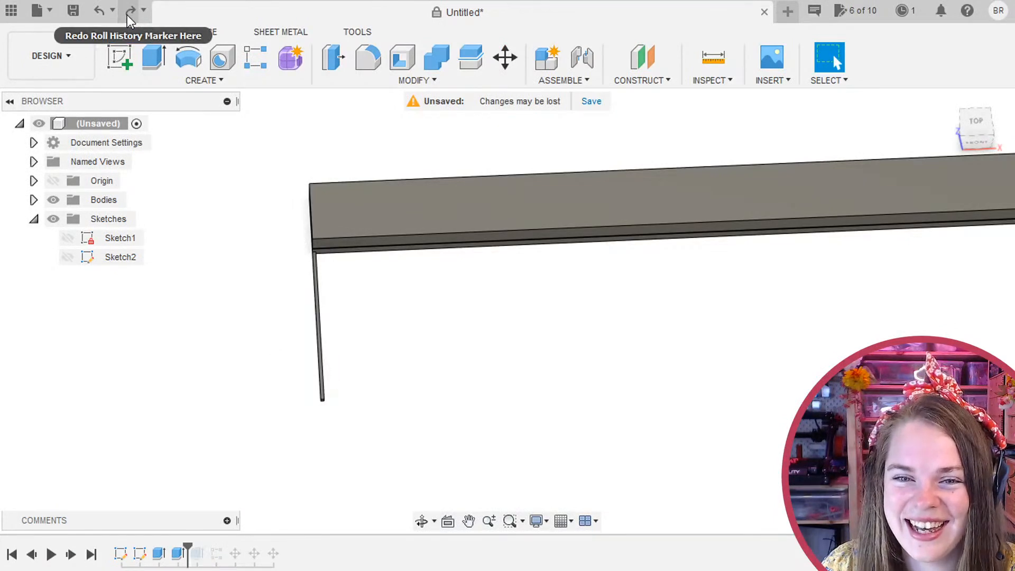
pyautogui.click(128, 15)
pyautogui.click(128, 15)
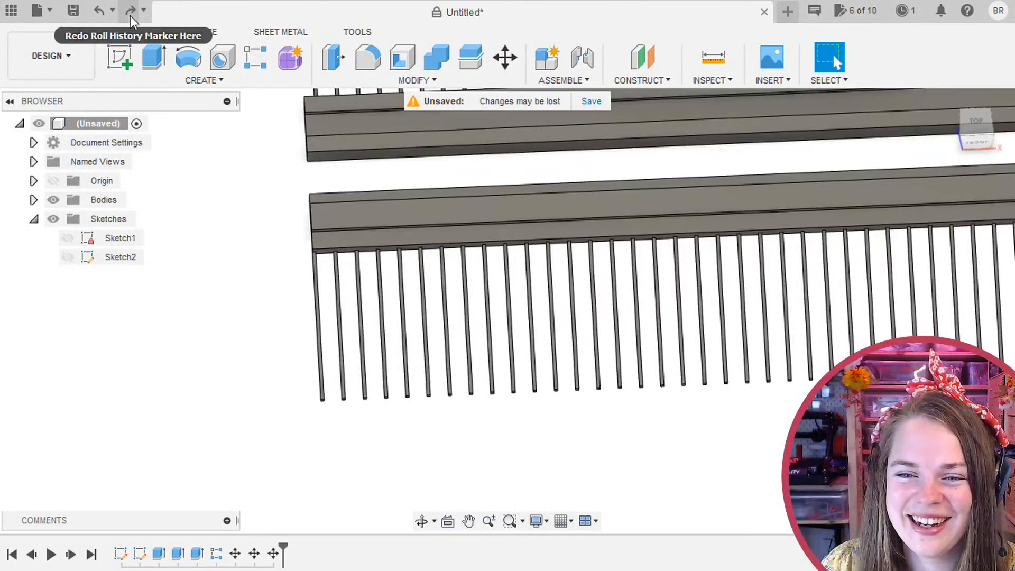
pyautogui.click(130, 16)
pyautogui.click(130, 16)
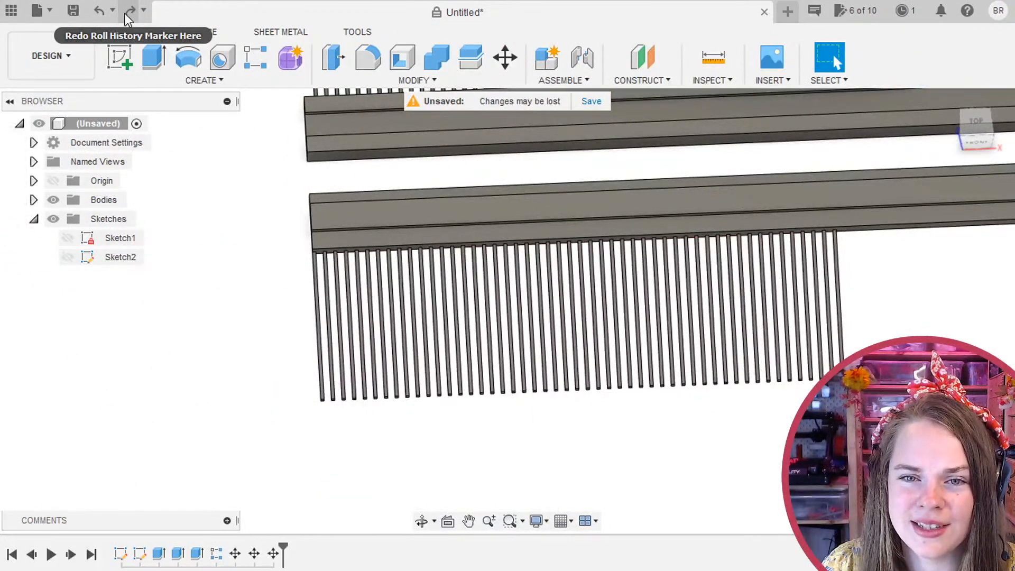
pyautogui.click(98, 16)
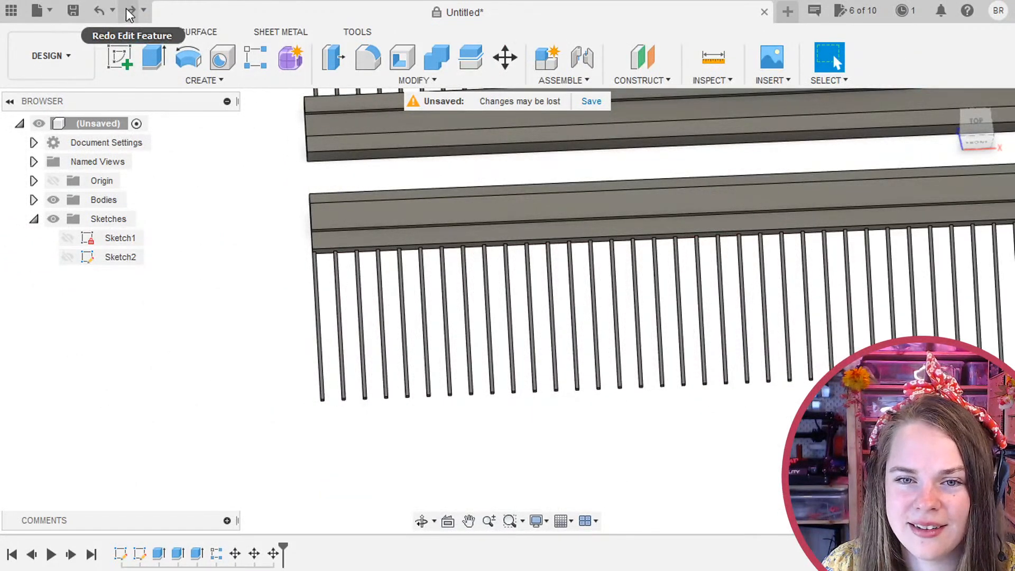
# Reopen the first sketch, replace the distance value of its rectangular tooth pattern, and finish the sketch.
pyautogui.doubleClick(123, 554)
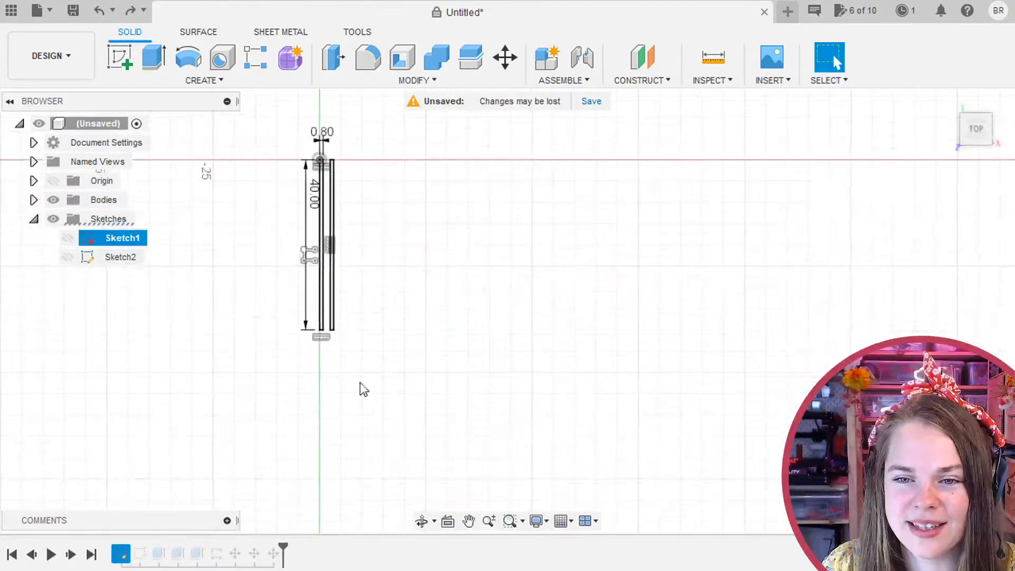
pyautogui.doubleClick(312, 259)
pyautogui.moveTo(749, 321); pyautogui.dragTo(625, 323)
pyautogui.write('2')
pyautogui.press('Return')
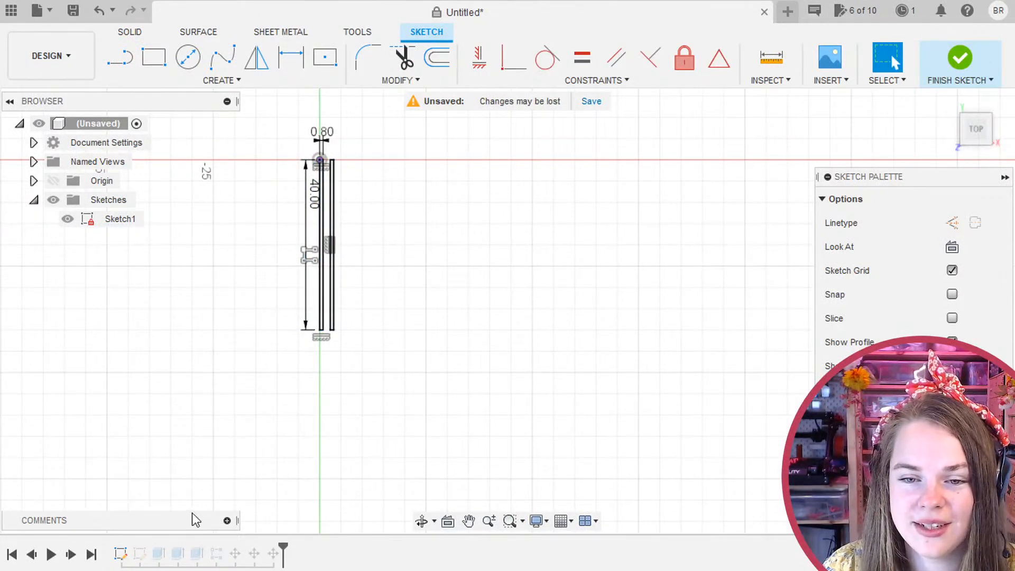
pyautogui.click(962, 56)
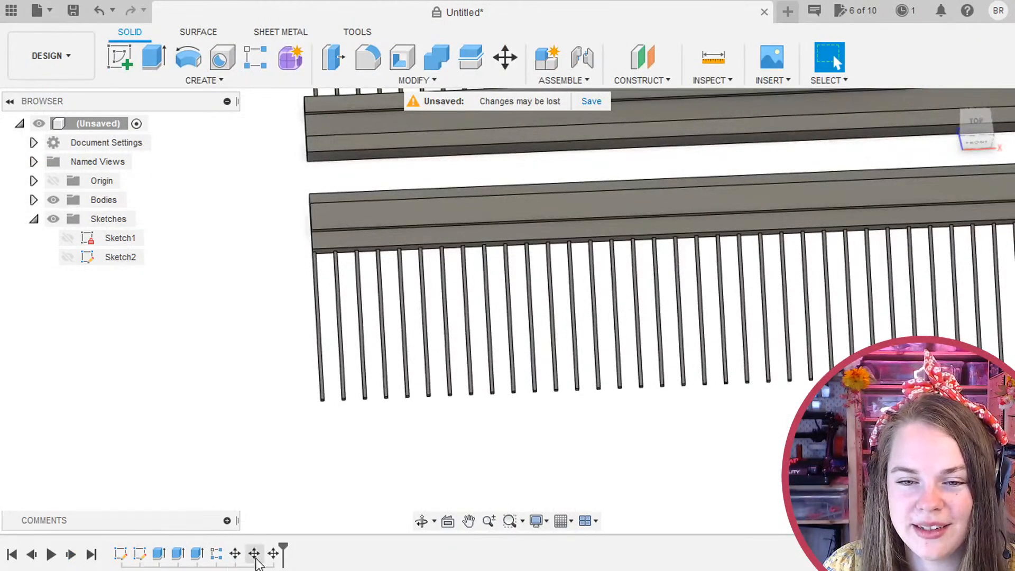
# Edit the tooth pattern feature with a distance of 5 mm, and roll the timeline back to just after that pattern.
pyautogui.doubleClick(217, 554)
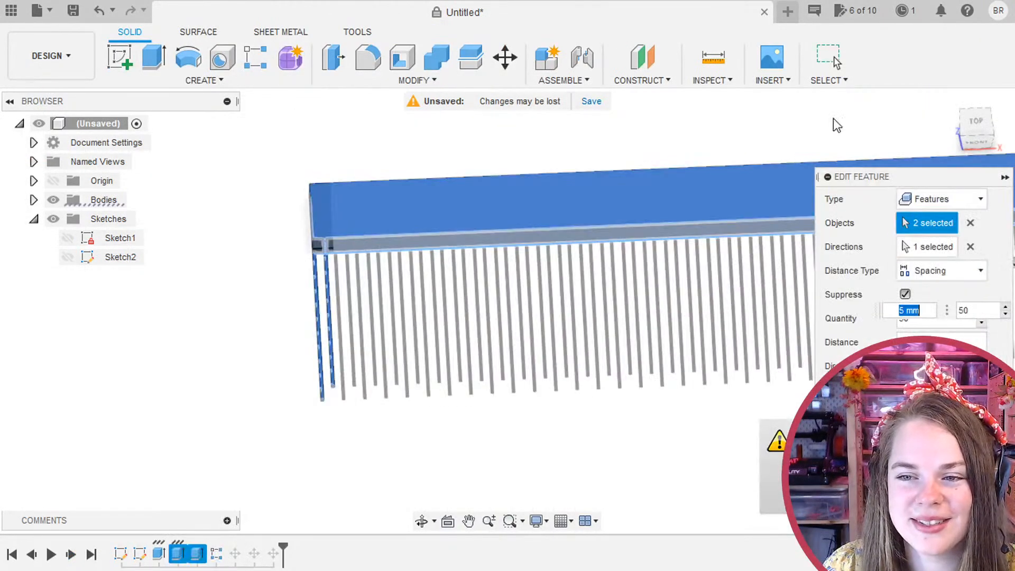
pyautogui.click(923, 311)
pyautogui.moveTo(926, 313); pyautogui.dragTo(840, 308)
pyautogui.write('5')
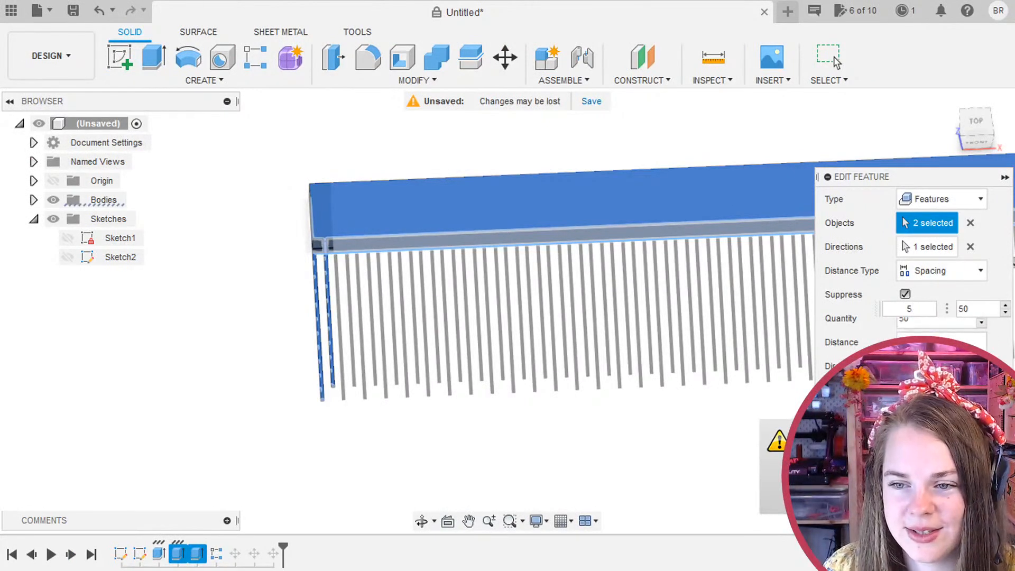
pyautogui.press('Return')
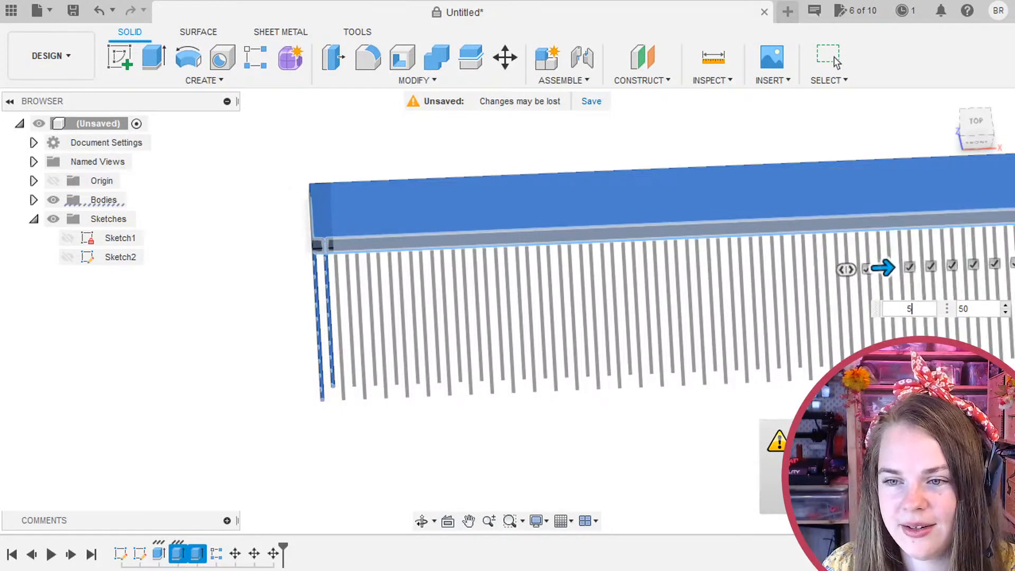
pyautogui.click(833, 57)
pyautogui.moveTo(672, 297); pyautogui.dragTo(503, 356, button='middle')
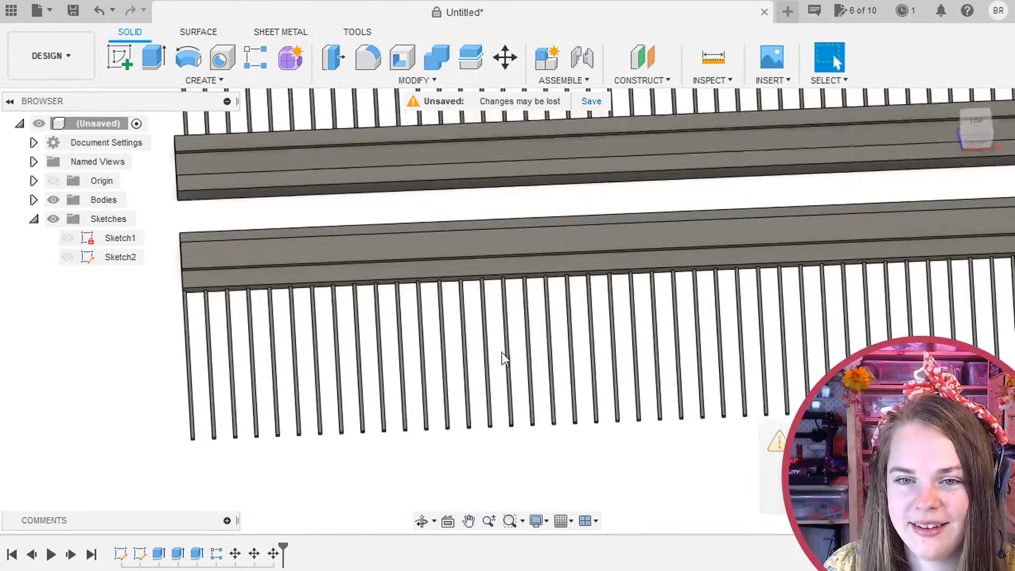
pyautogui.moveTo(282, 550); pyautogui.dragTo(222, 542)
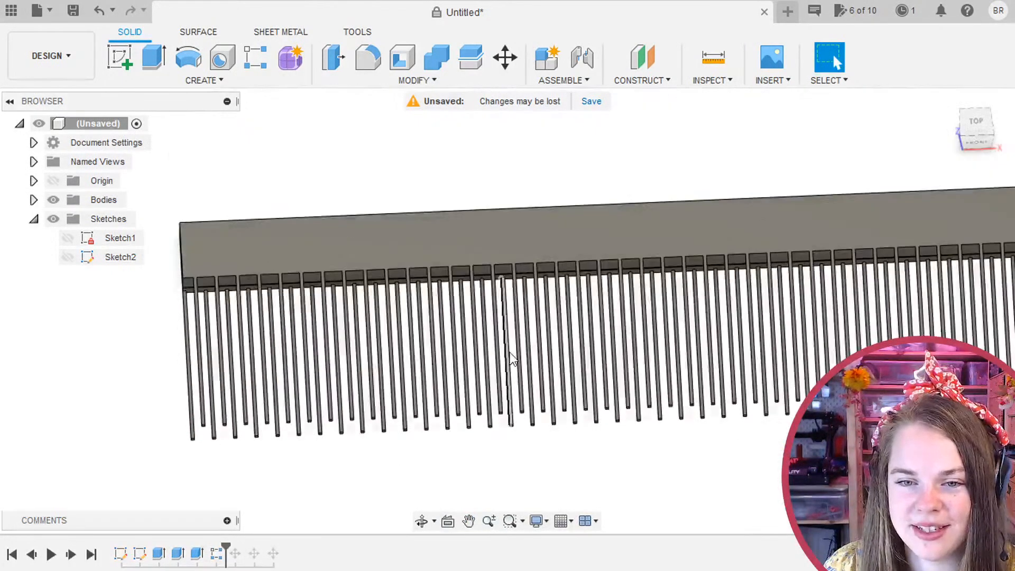
pyautogui.moveTo(489, 278); pyautogui.dragTo(574, 434)
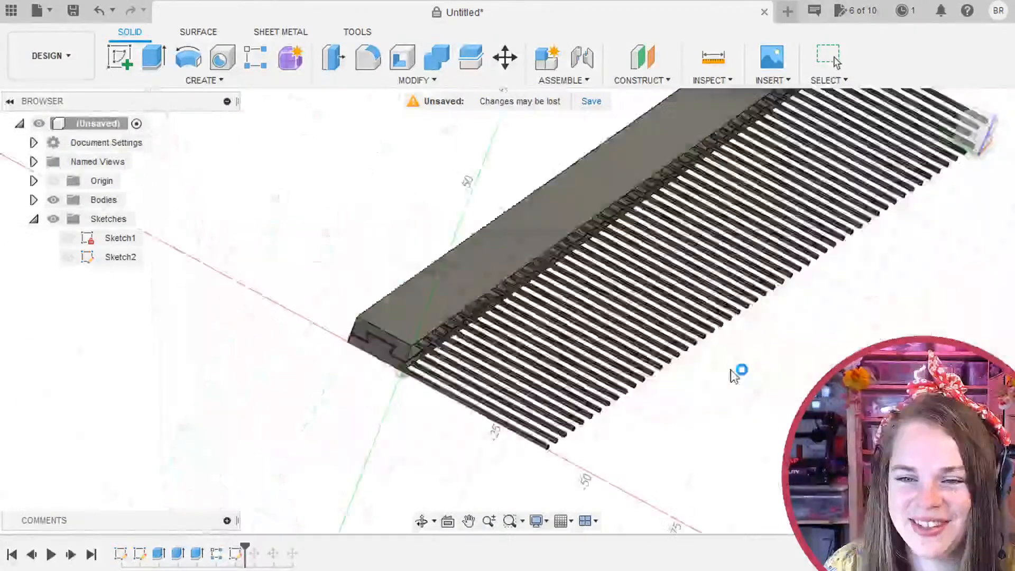
pyautogui.click(728, 369)
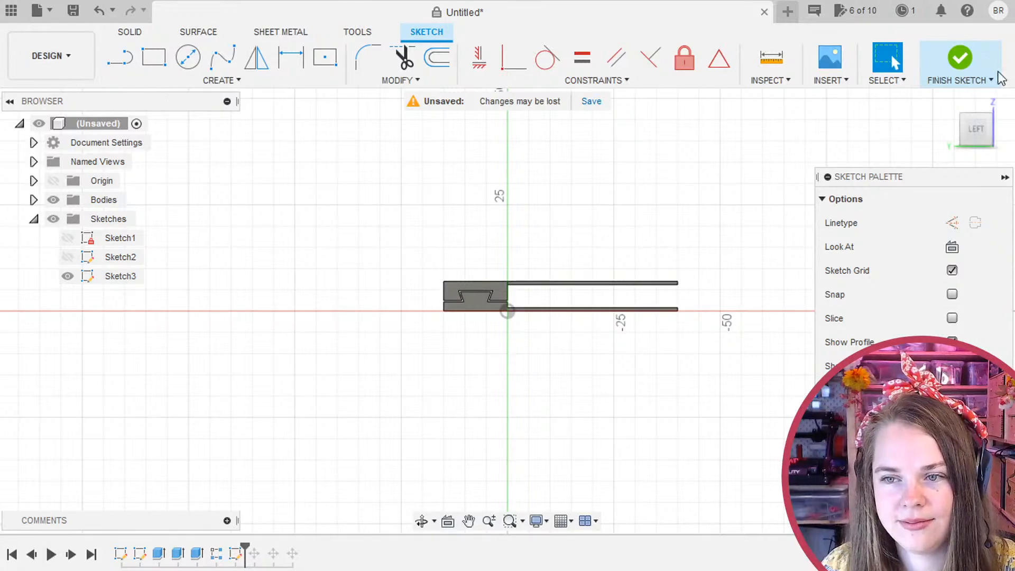
pyautogui.click(961, 57)
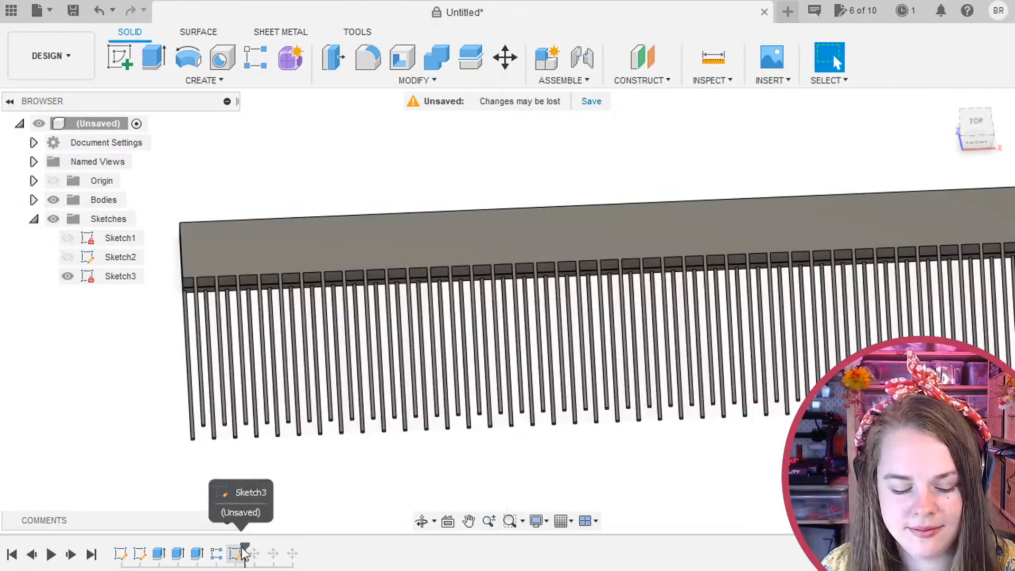
pyautogui.doubleClick(237, 553)
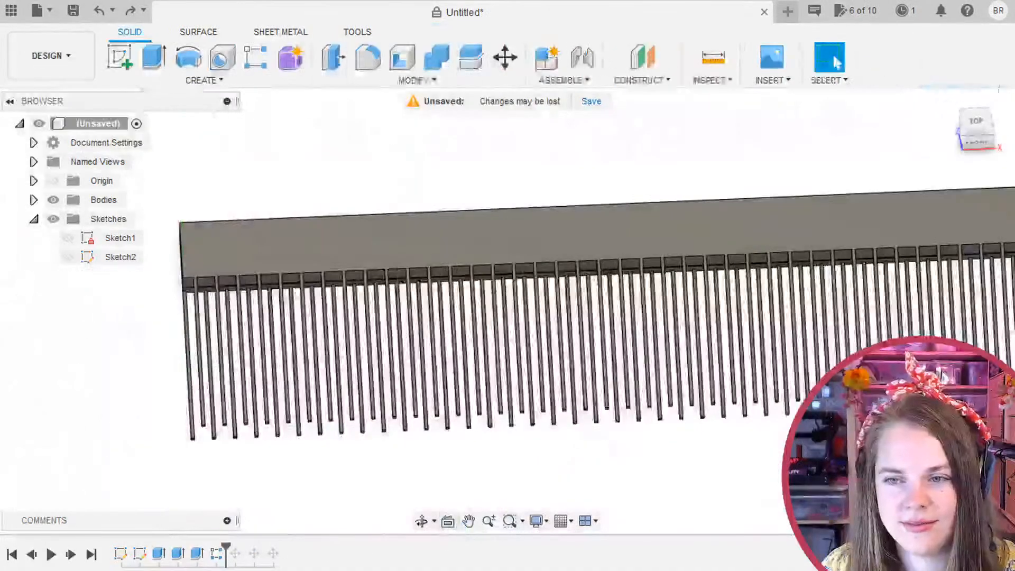
# View the comb from the top and highlight the first sketch and the teeth that depend on it.
pyautogui.click(985, 121)
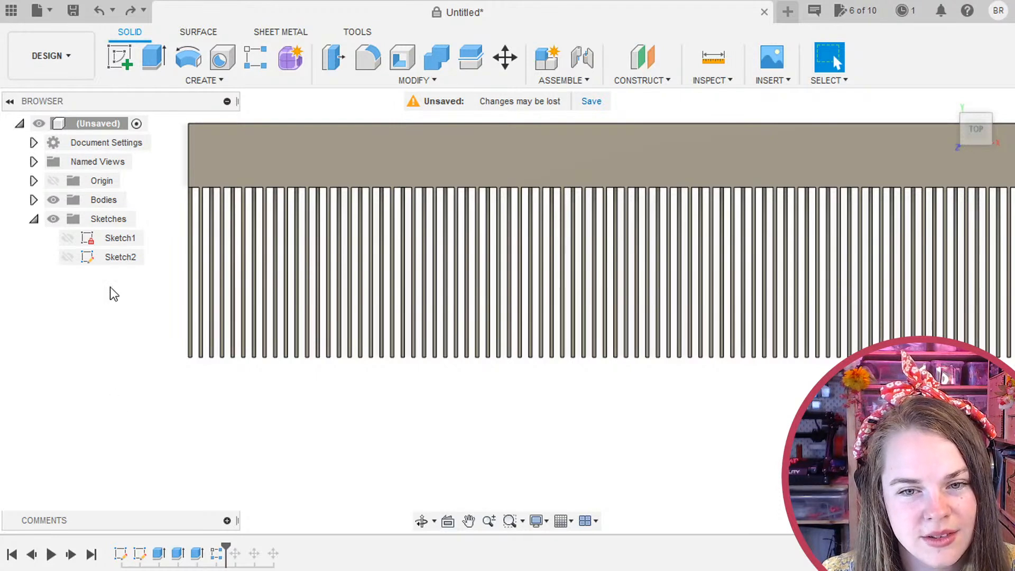
pyautogui.rightClick(122, 234)
pyautogui.click(90, 352)
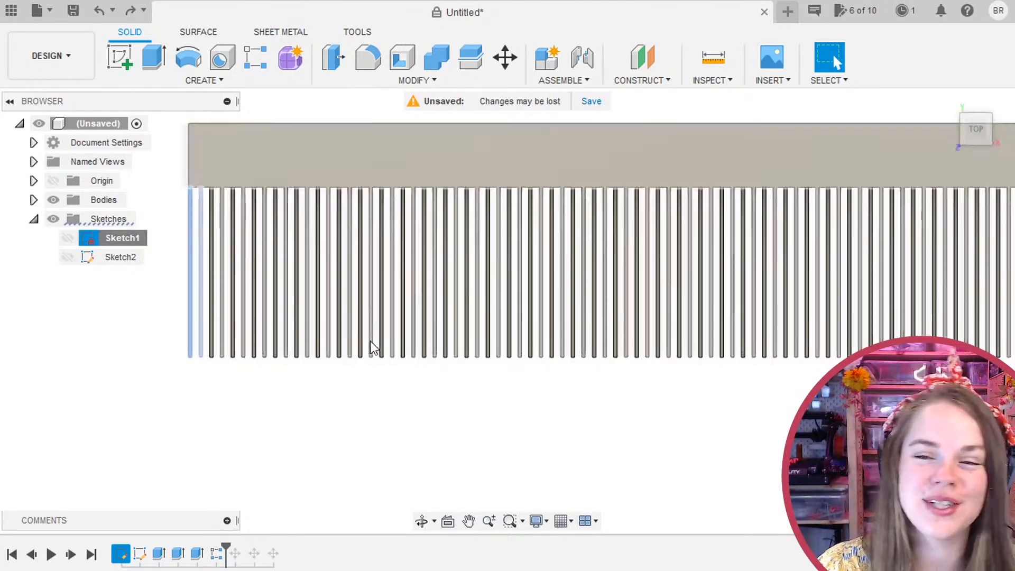
# Create a new design and begin adding a user parameter in mm named ToothSpacing.
pyautogui.click(789, 13)
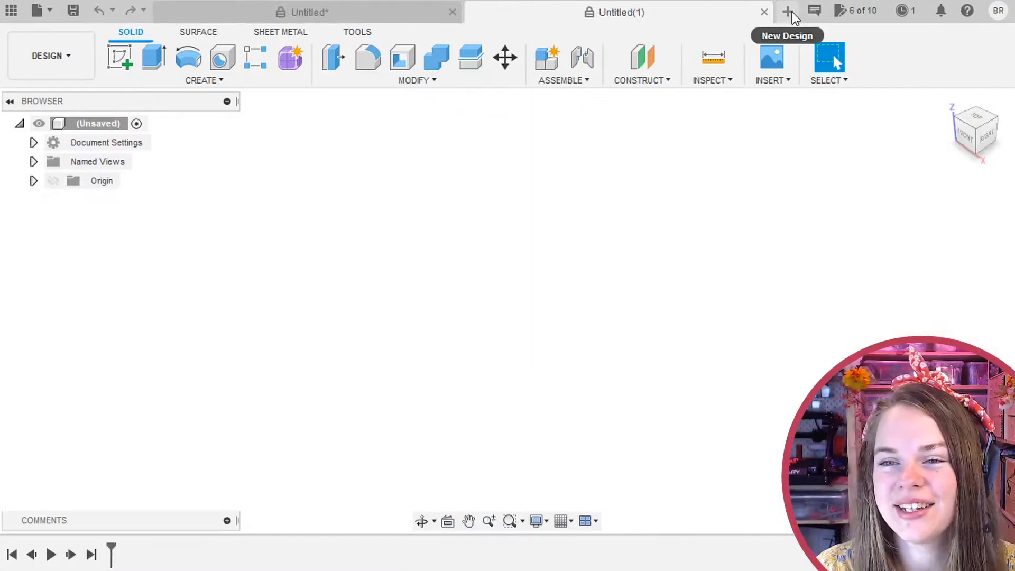
pyautogui.click(435, 82)
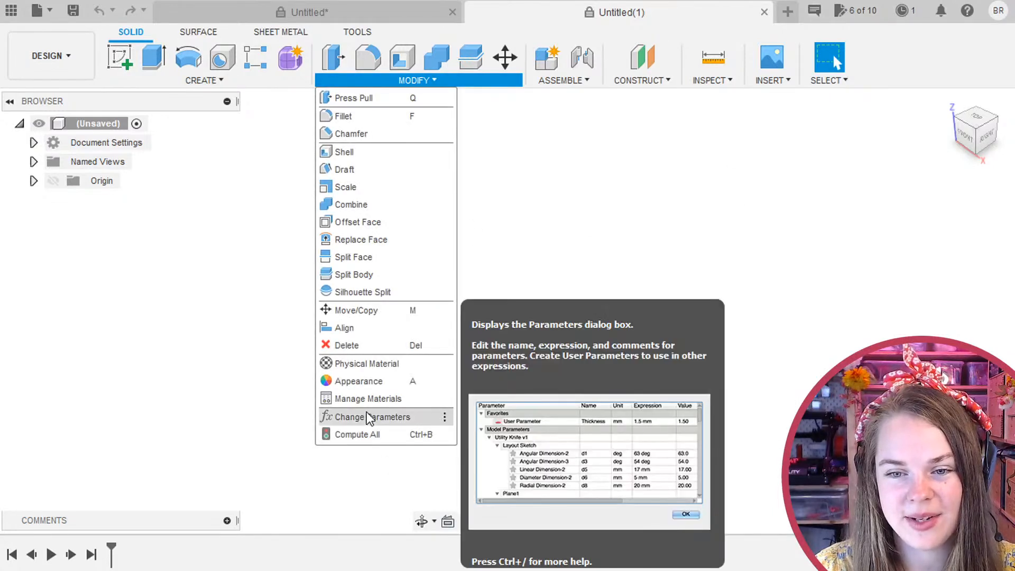
pyautogui.click(371, 418)
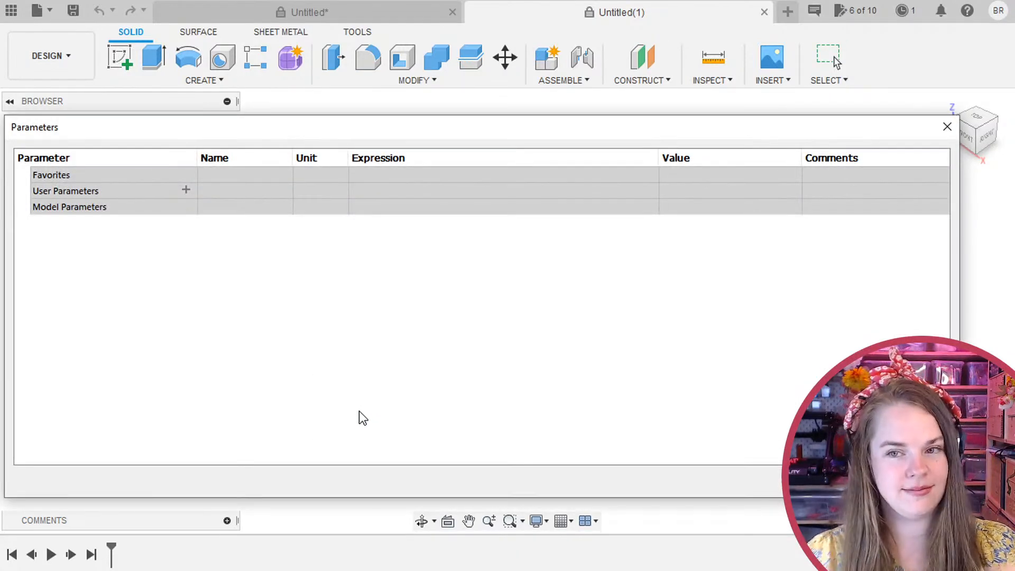
pyautogui.click(184, 191)
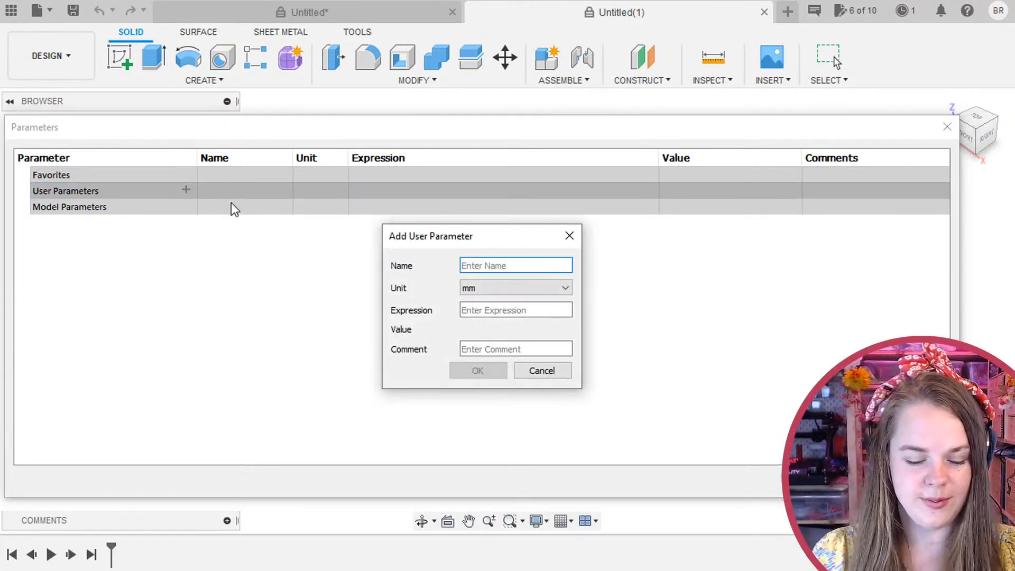
pyautogui.write('ToothSp')
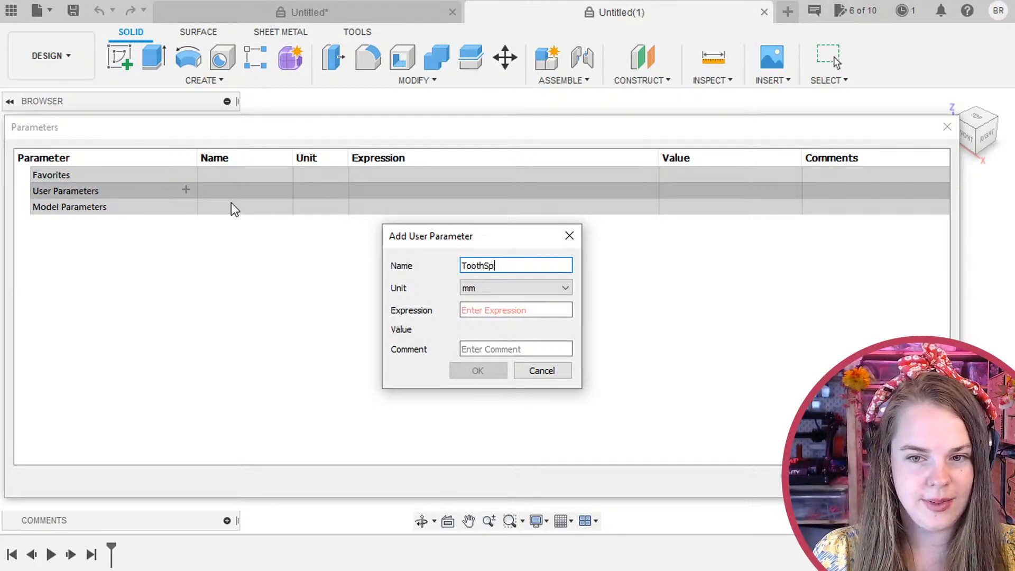
pyautogui.press('BackSpace')
pyautogui.press('BackSpace')
pyautogui.write('Spacing')
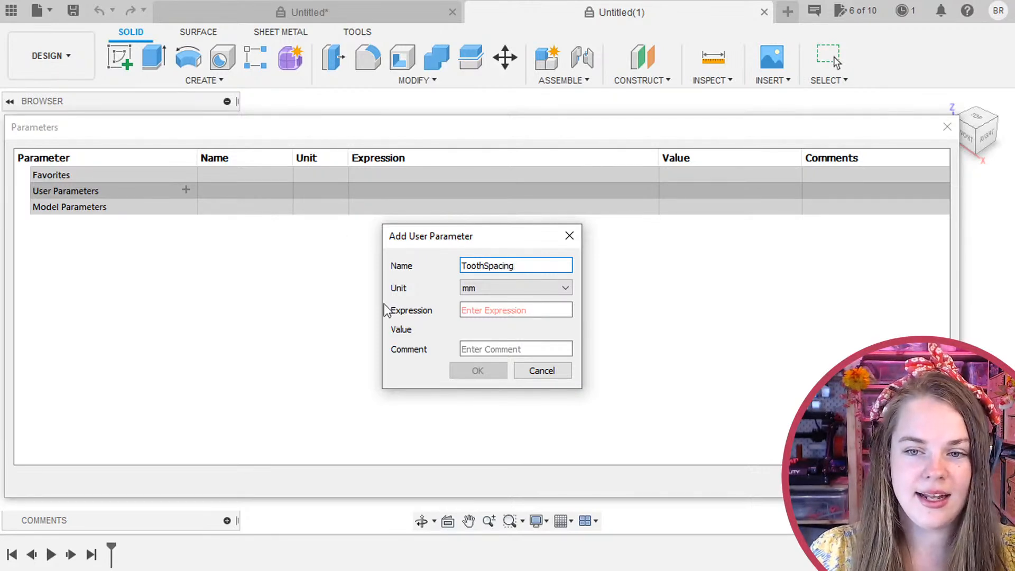
# Give the ToothSpacing parameter the expression 1.5 in, and finish editing the parameters.
pyautogui.click(465, 310)
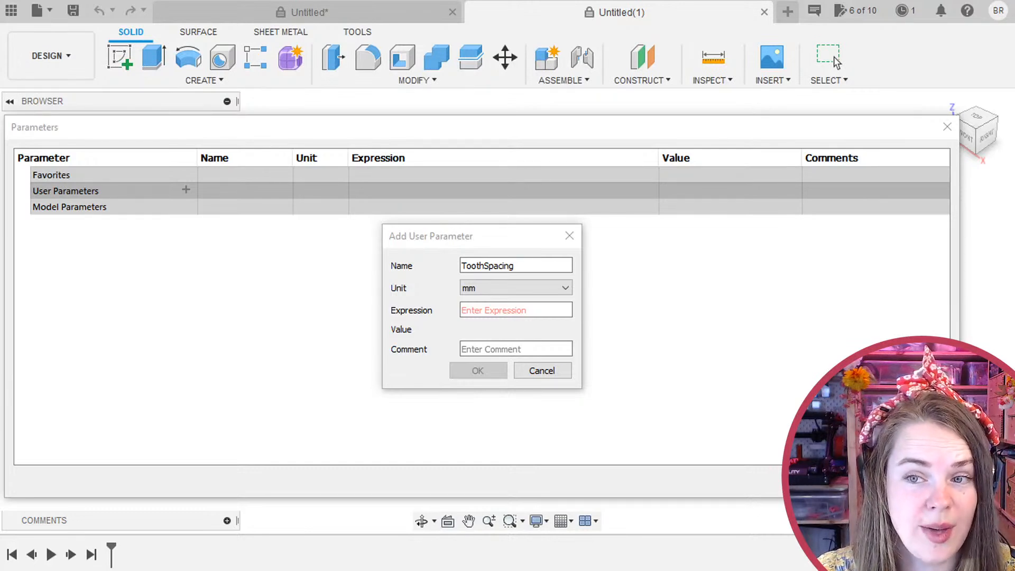
pyautogui.click(467, 313)
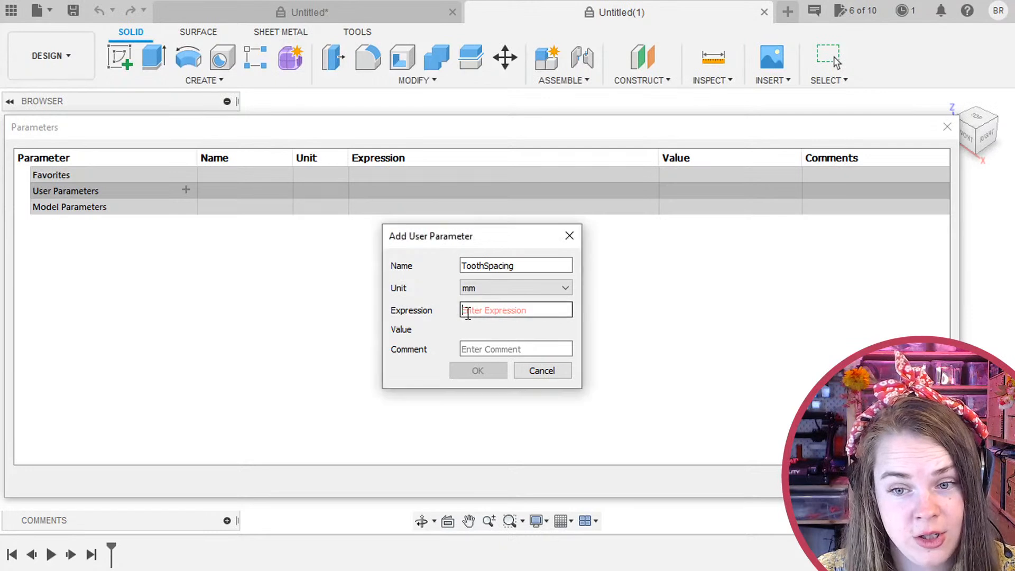
pyautogui.write('1.5in')
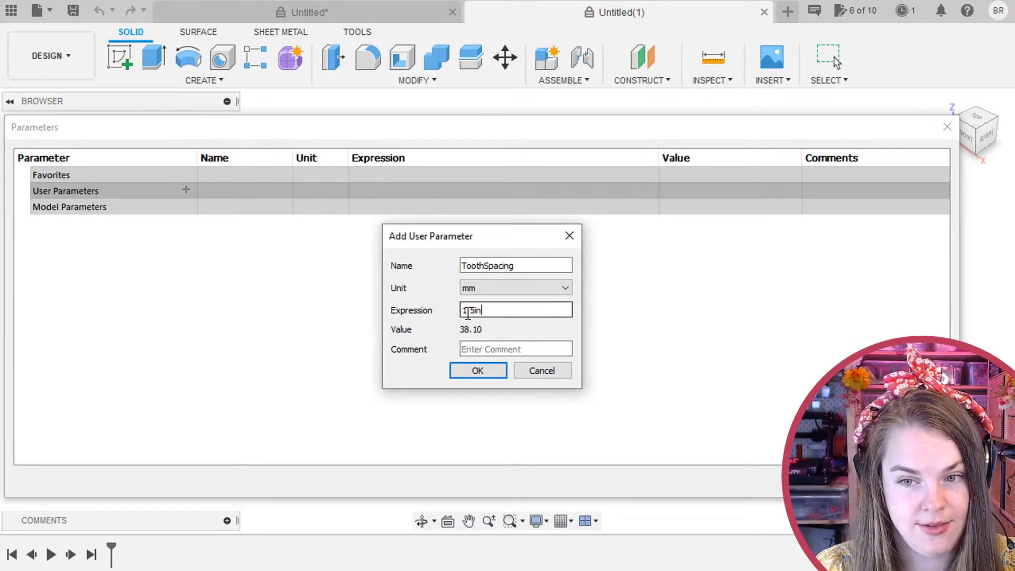
pyautogui.press('Return')
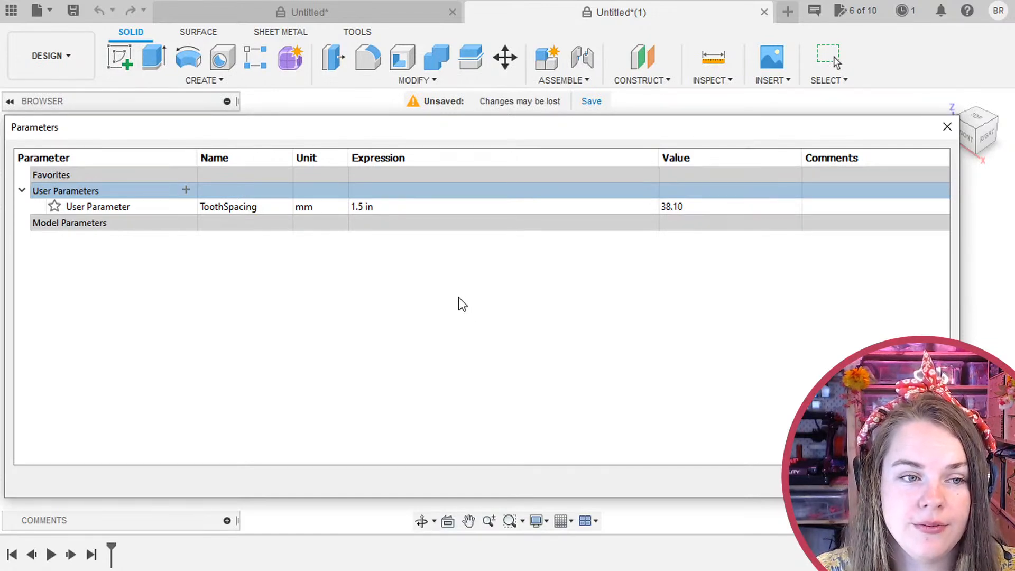
pyautogui.click(921, 481)
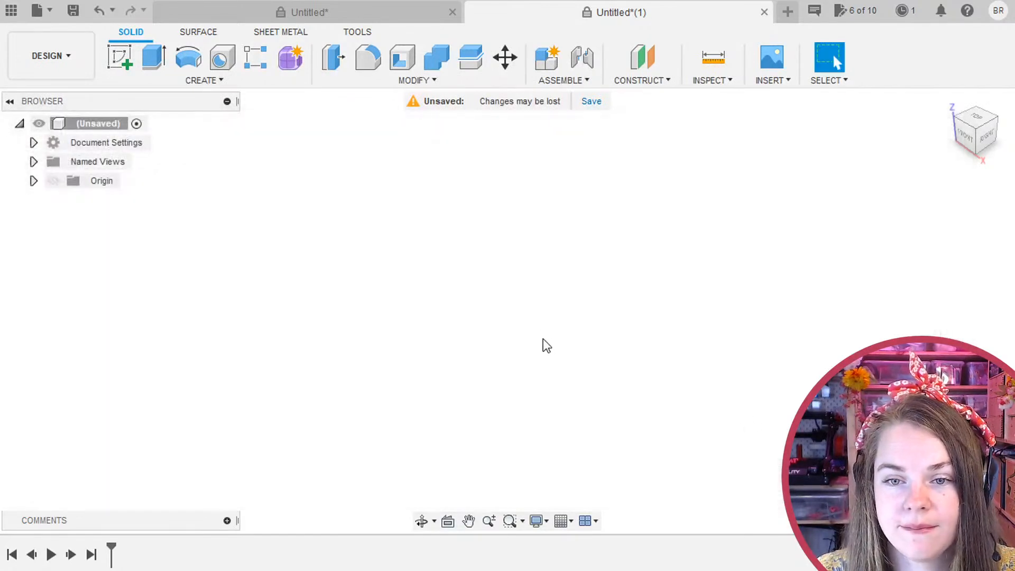
# Switch to the front view and start a new sketch on the front plane.
pyautogui.moveTo(726, 293); pyautogui.dragTo(741, 286, button='middle')
pyautogui.press('Escape')
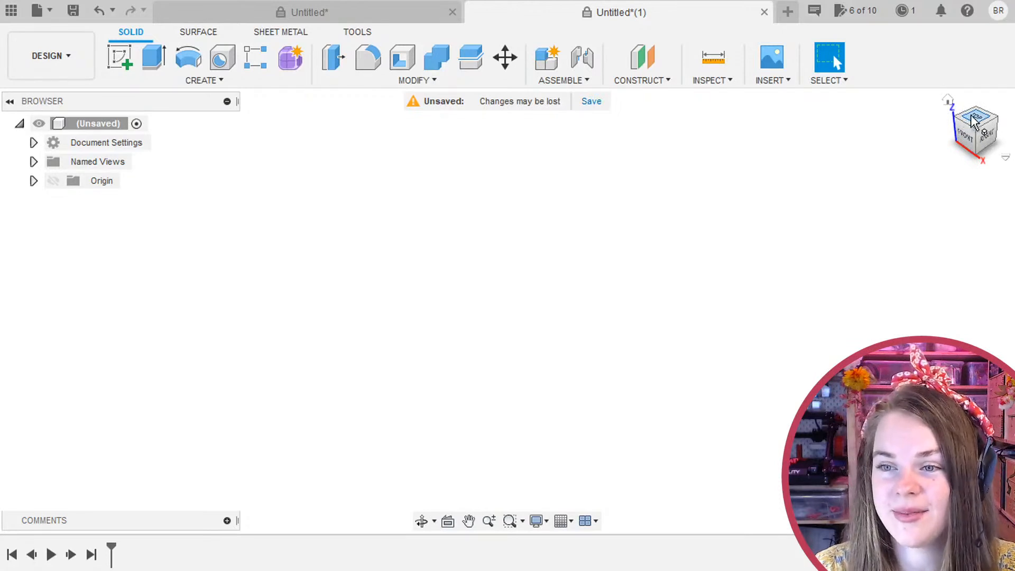
pyautogui.click(117, 67)
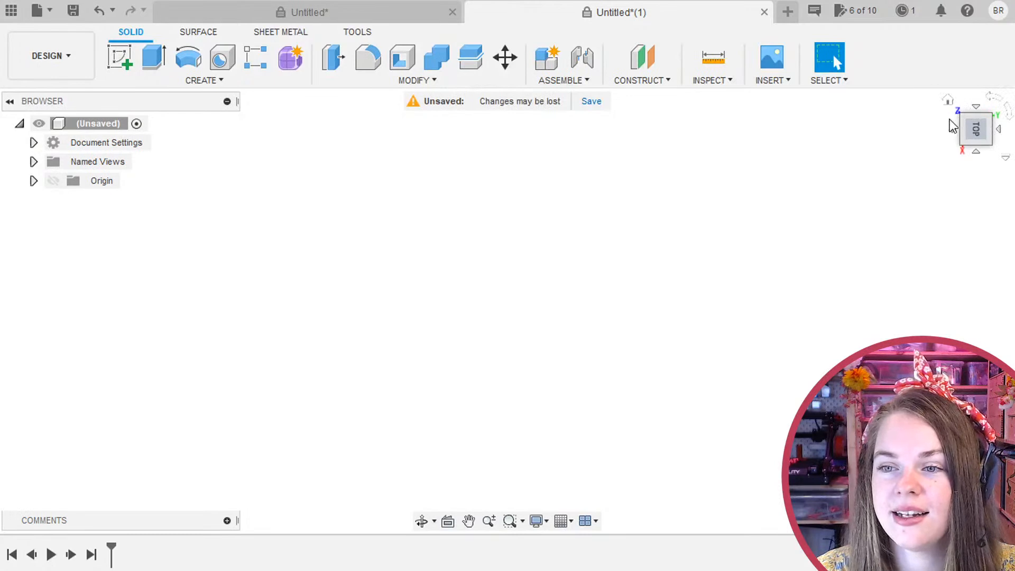
pyautogui.click(952, 102)
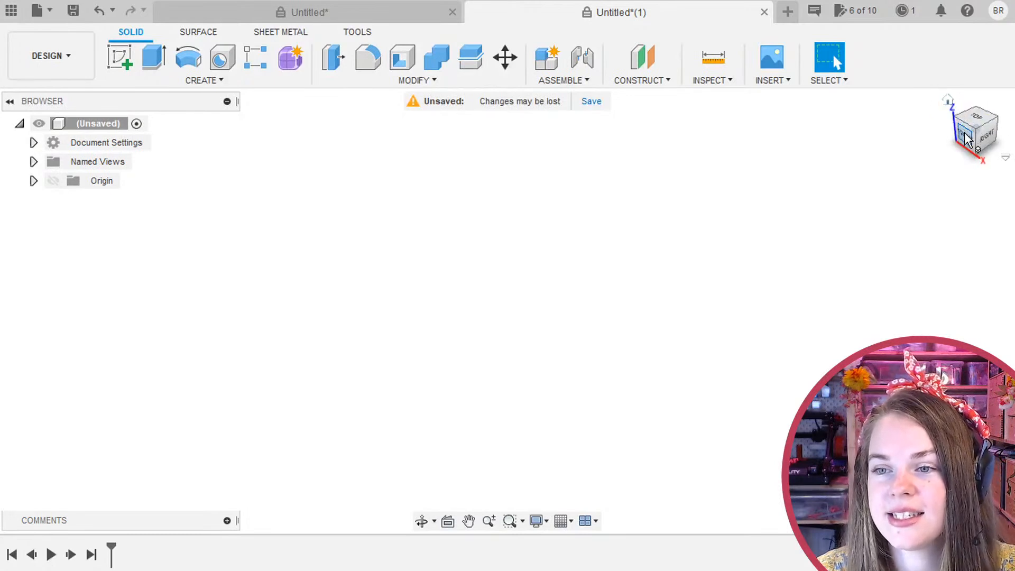
pyautogui.click(966, 138)
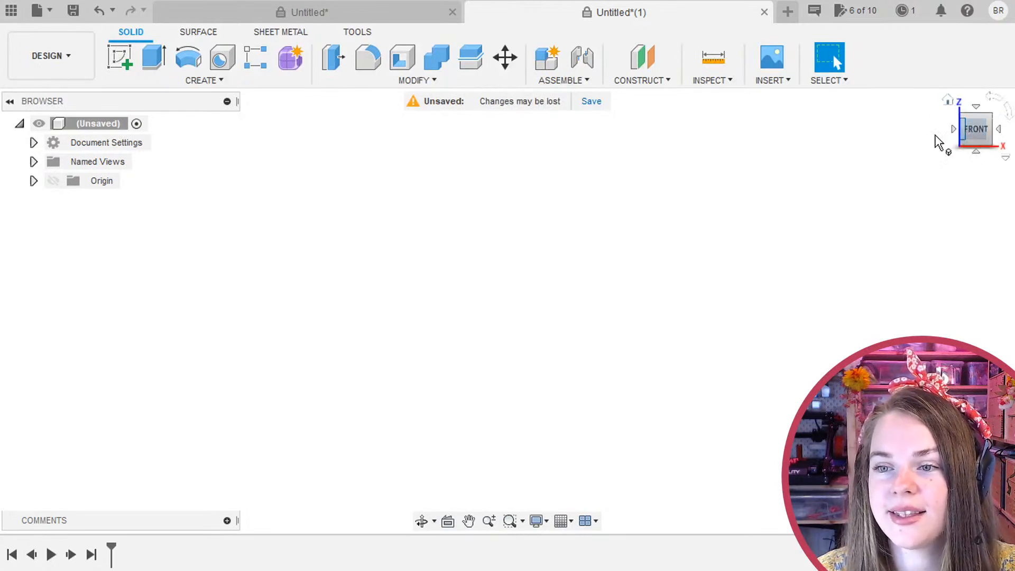
pyautogui.click(118, 61)
pyautogui.click(573, 275)
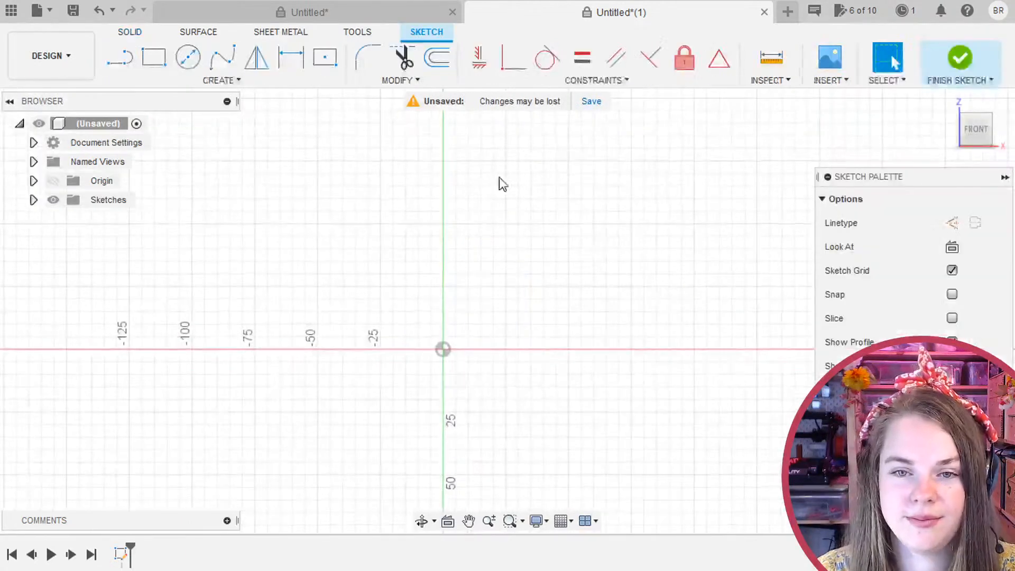
pyautogui.click(325, 57)
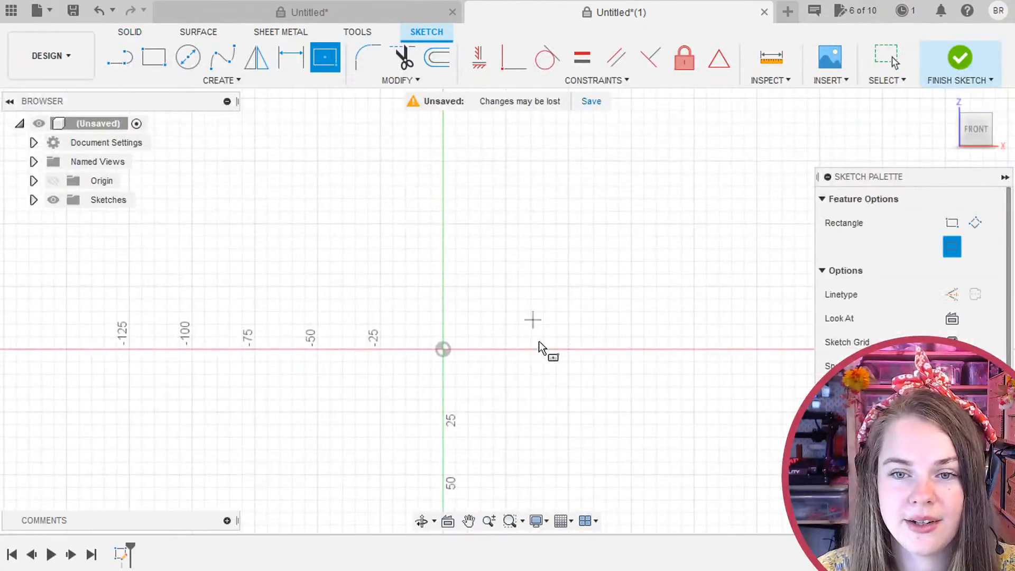
pyautogui.click(442, 349)
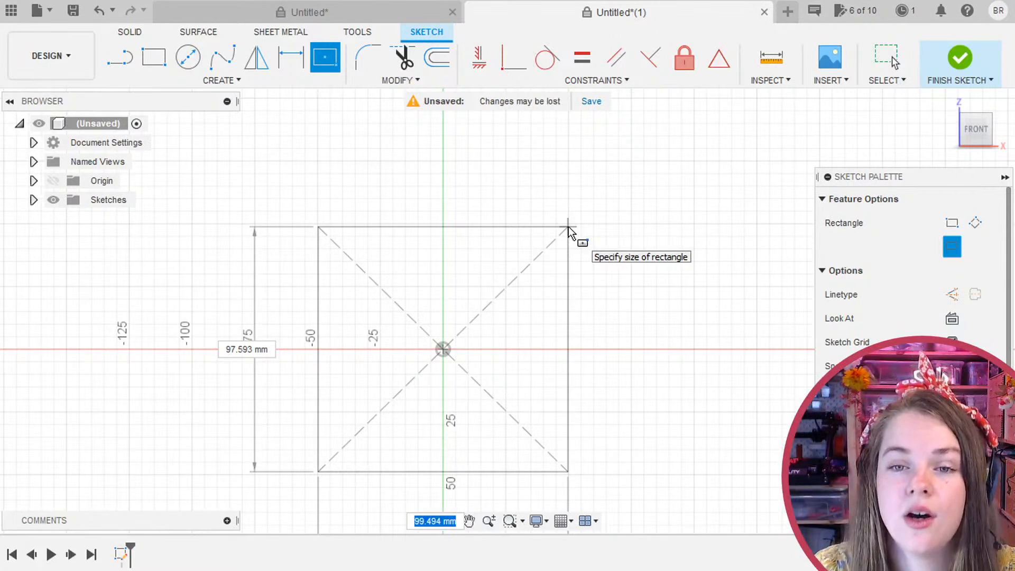
pyautogui.press('Escape')
# Sketch a three-sided inscribed polygon centred on the origin, with one vertex straight above it and a radius of about 72.6 mm.
pyautogui.click(219, 81)
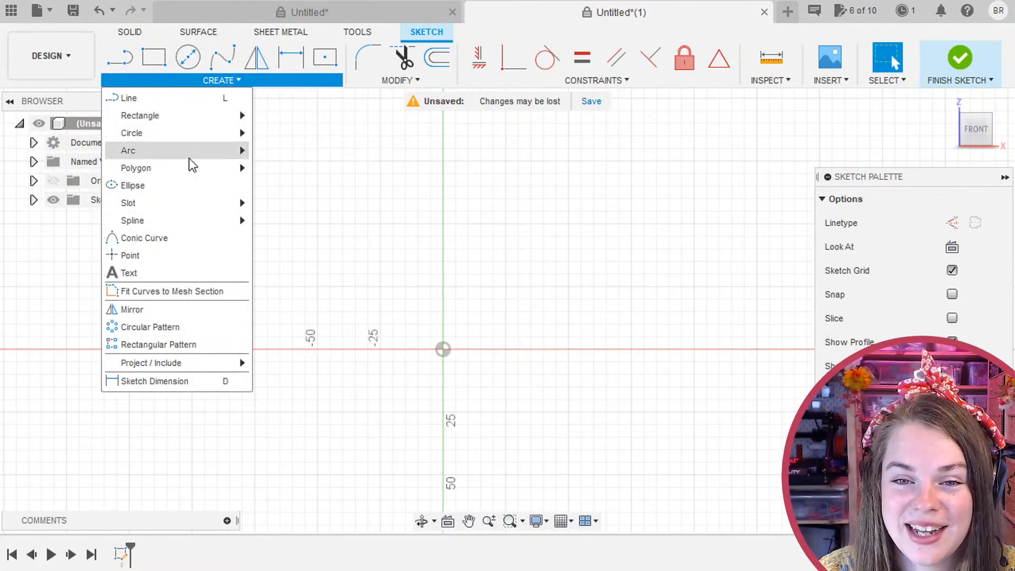
pyautogui.moveTo(189, 168)
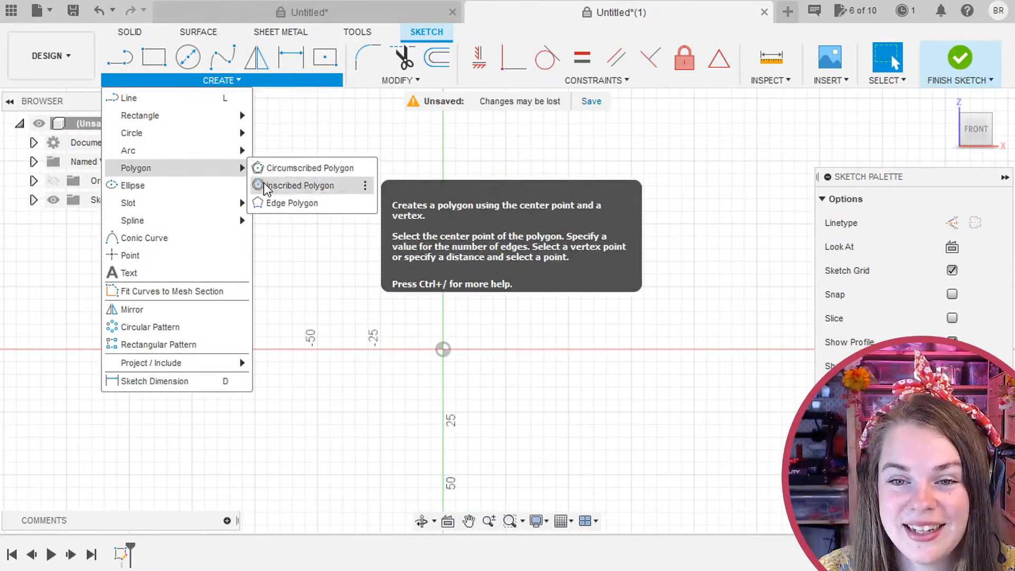
pyautogui.click(285, 186)
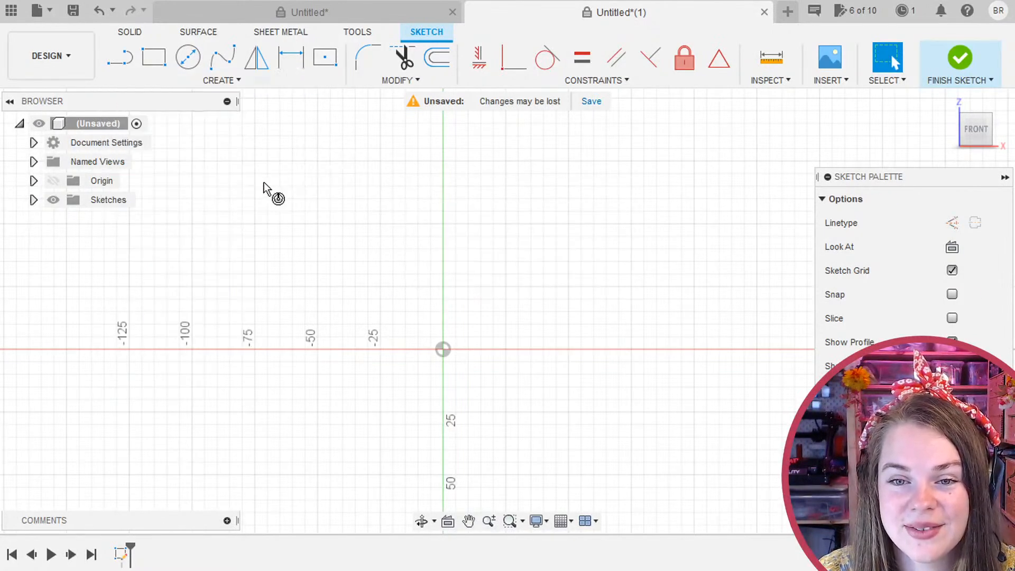
pyautogui.click(444, 350)
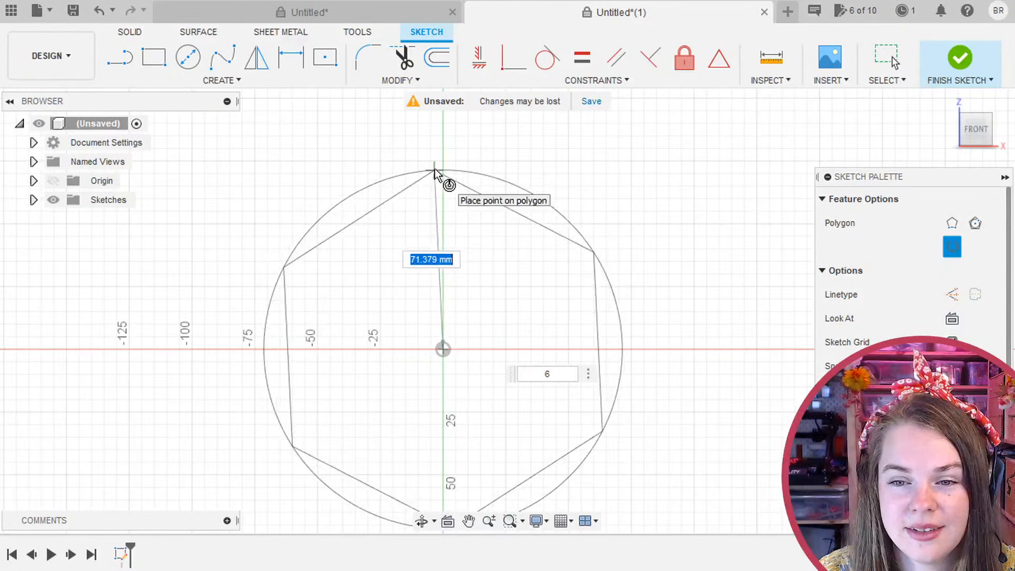
pyautogui.press('Tab')
pyautogui.write('3')
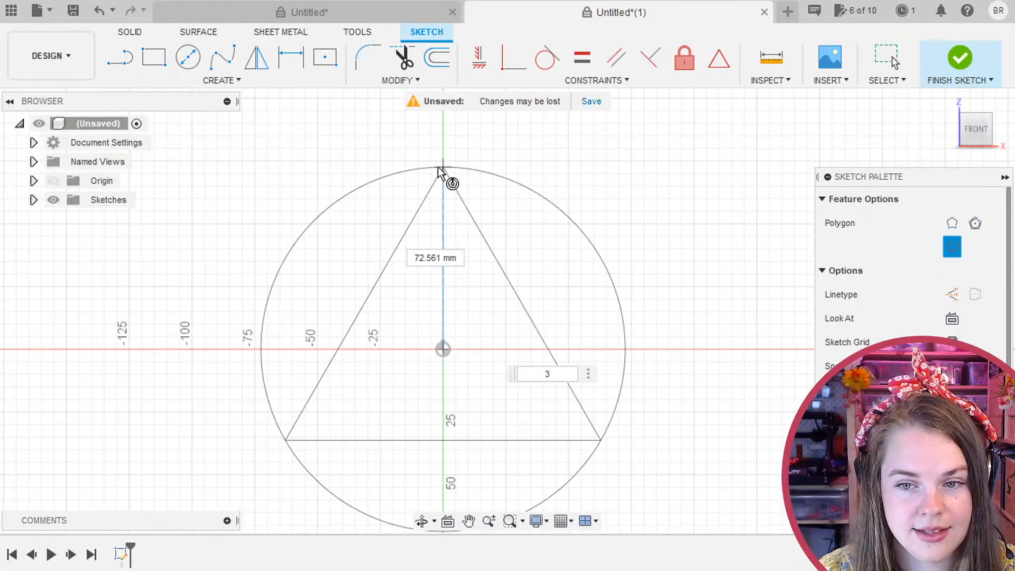
pyautogui.click(439, 169)
pyautogui.click(887, 57)
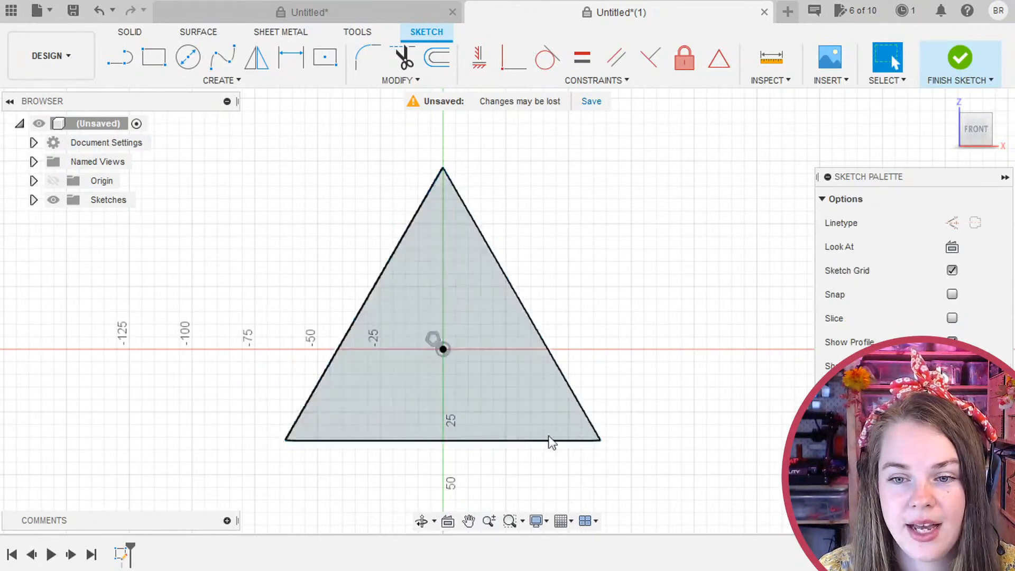
# Dimension the triangle's base edge with the ToothSpacing user parameter.
pyautogui.press('d')
pyautogui.click(522, 441)
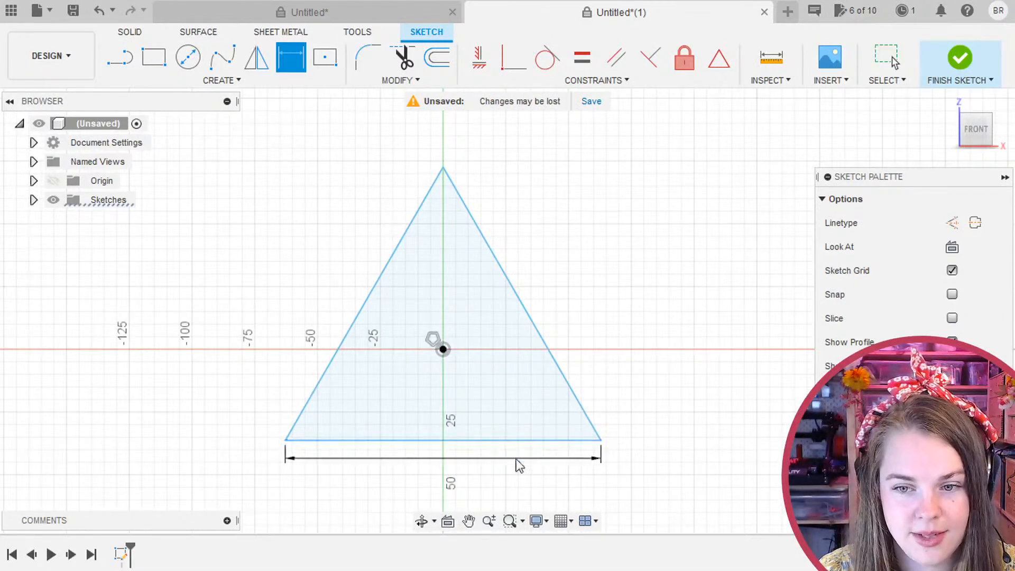
pyautogui.click(523, 461)
pyautogui.write('toth')
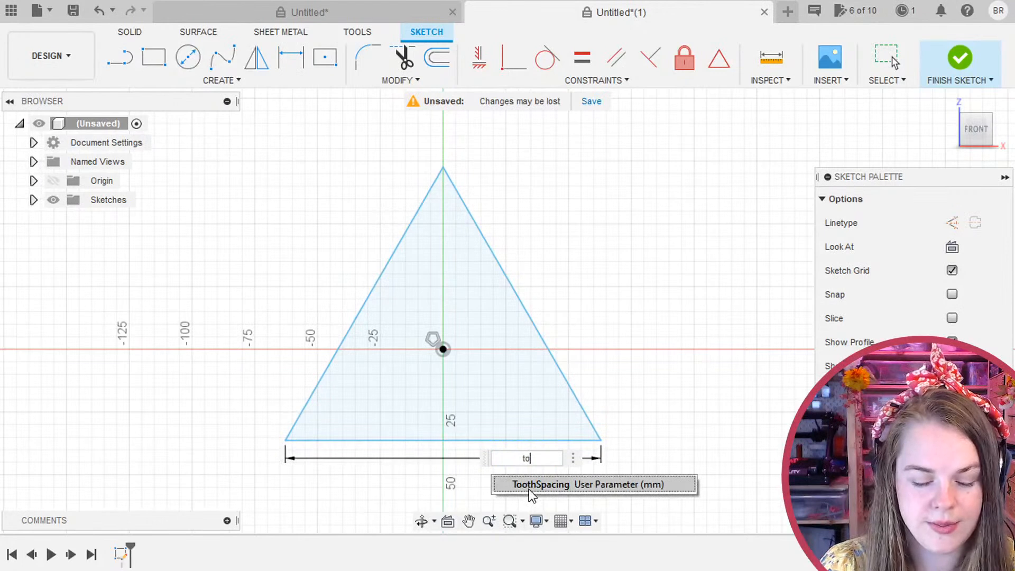
pyautogui.press('Return')
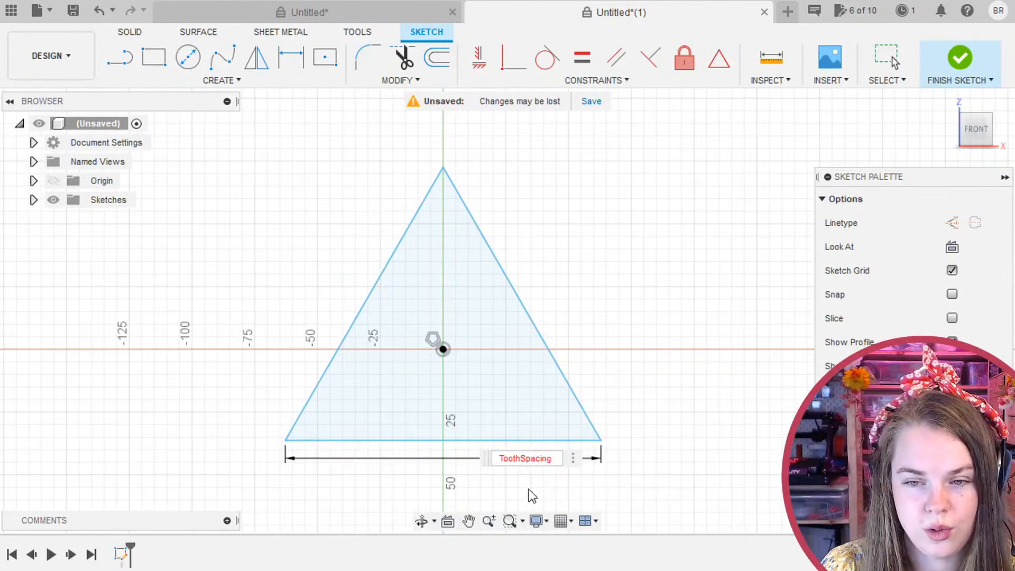
pyautogui.press('Return')
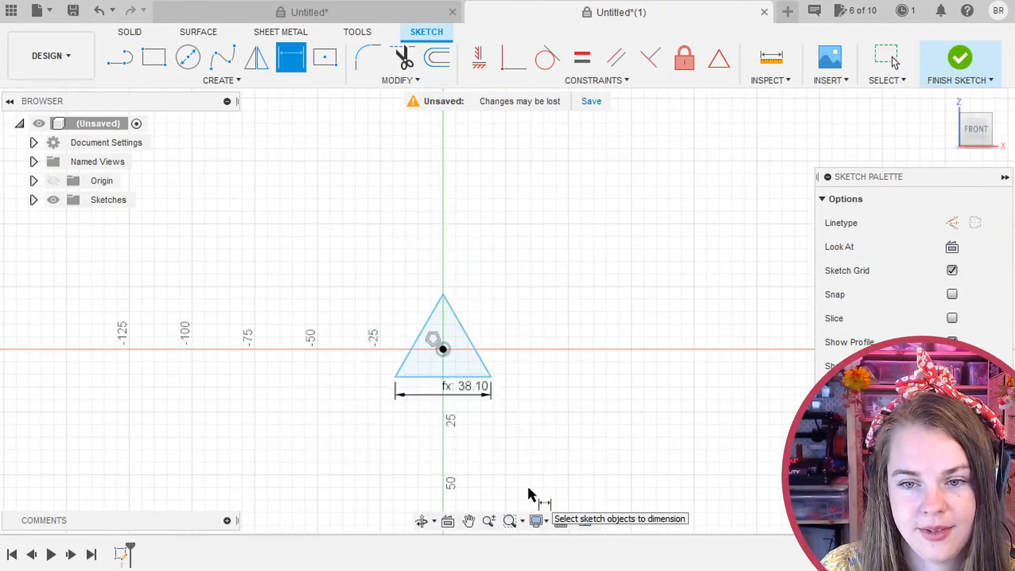
# Convert all three sides of the triangle to construction lines.
pyautogui.scroll(3, 438, 379)
pyautogui.scroll(2, 555, 401)
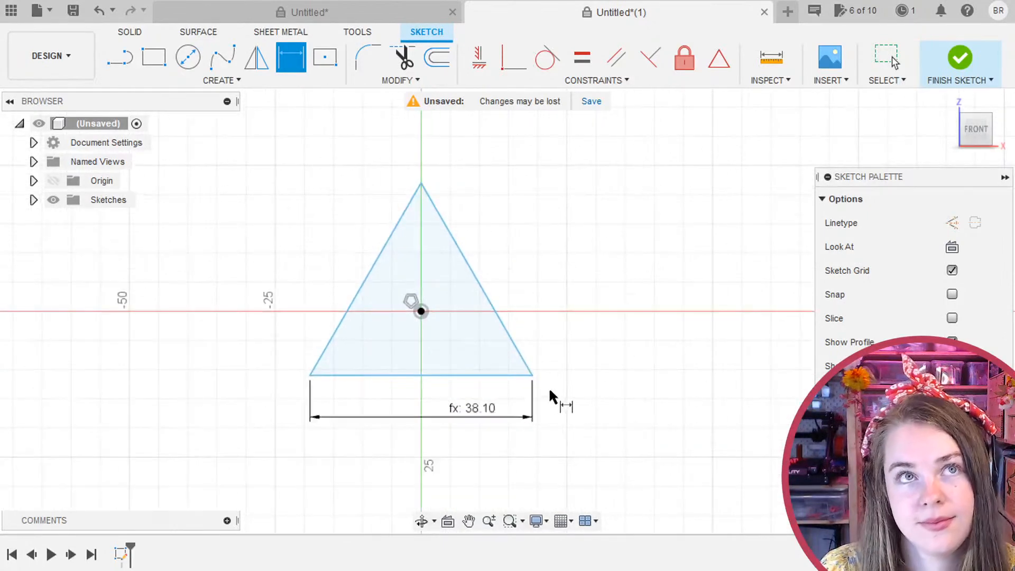
pyautogui.scroll(2, 550, 396)
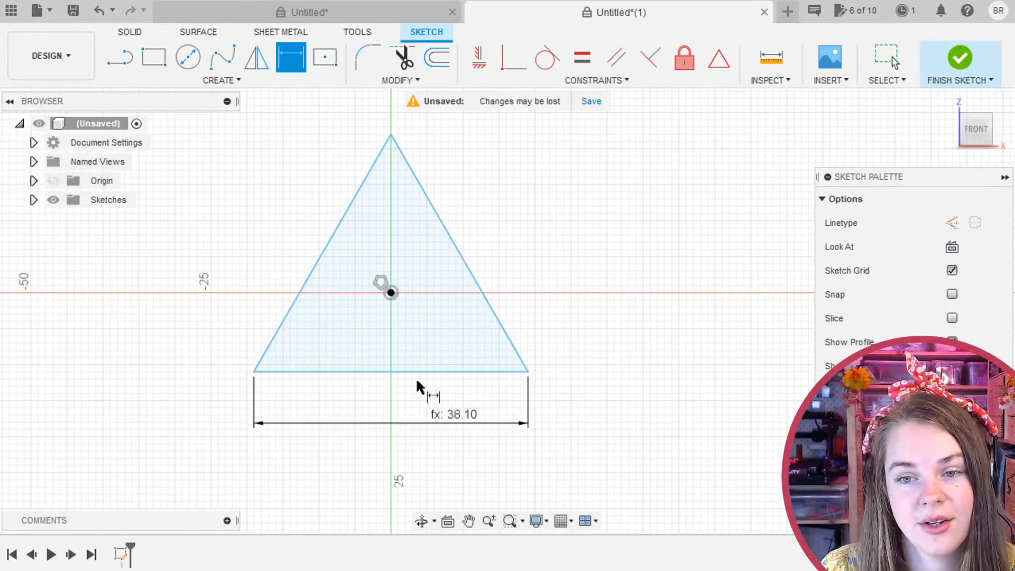
pyautogui.moveTo(552, 258); pyautogui.dragTo(498, 308, button='middle')
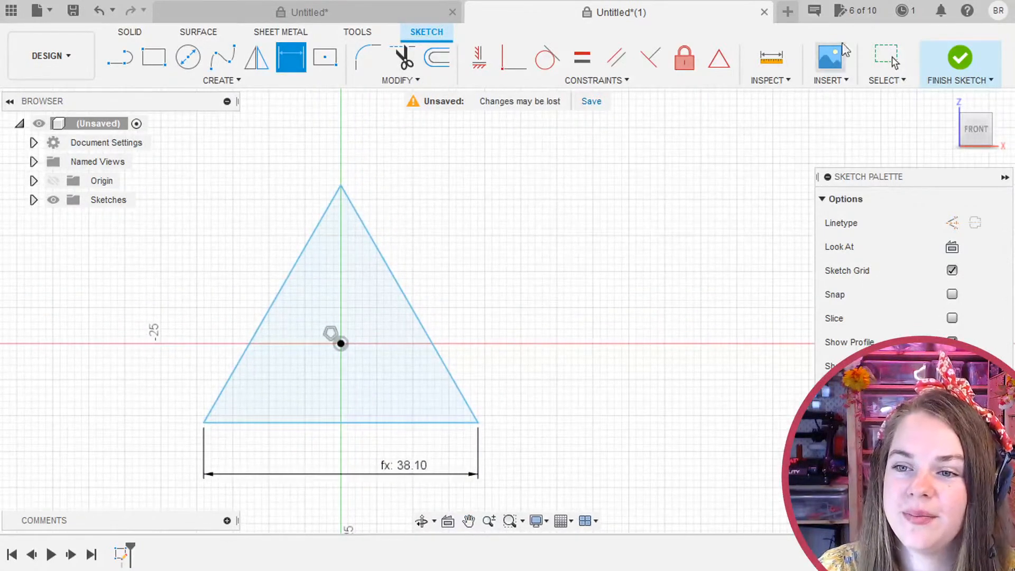
pyautogui.click(884, 53)
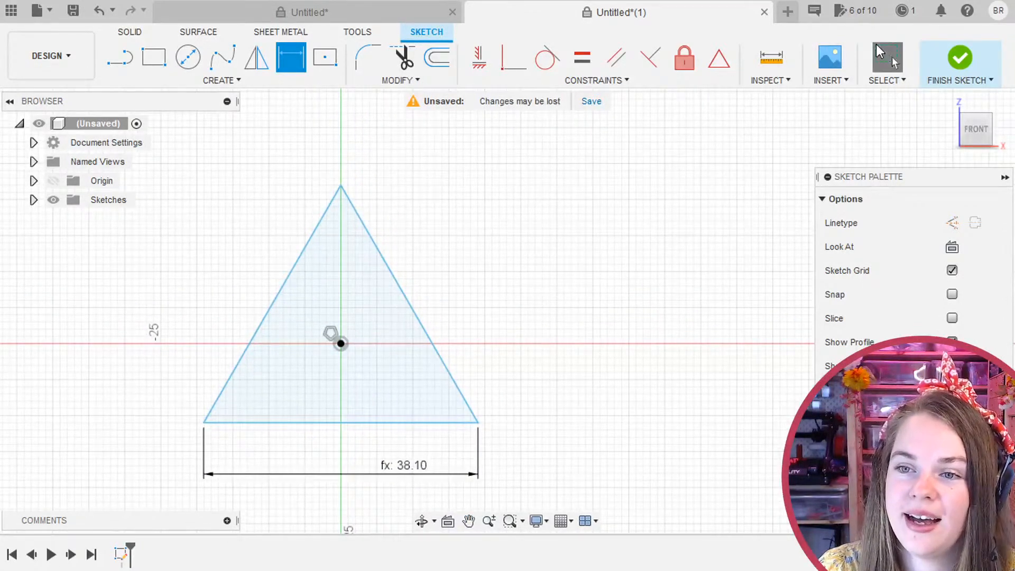
pyautogui.doubleClick(388, 264)
pyautogui.click(975, 224)
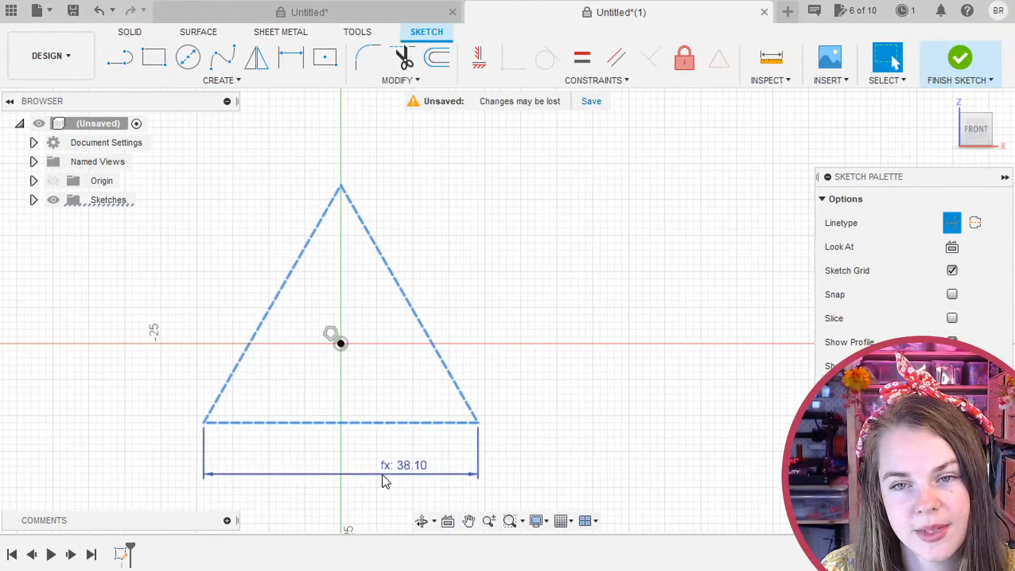
# Delete the whole triangle from the sketch.
pyautogui.click(416, 330)
pyautogui.doubleClick(418, 332)
pyautogui.press('Delete')
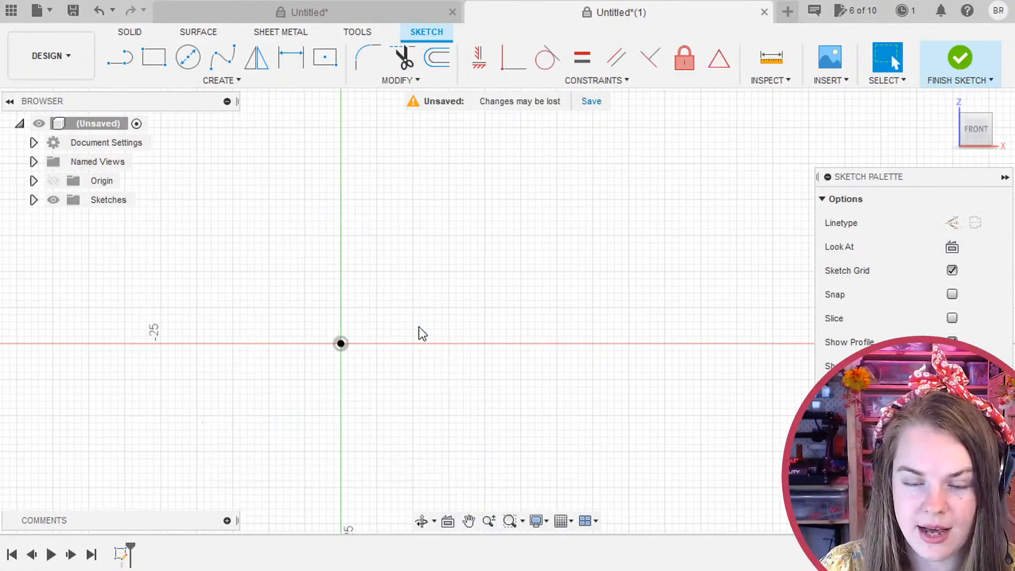
# Sketch a single vertical line running straight up from the origin.
pyautogui.click(120, 56)
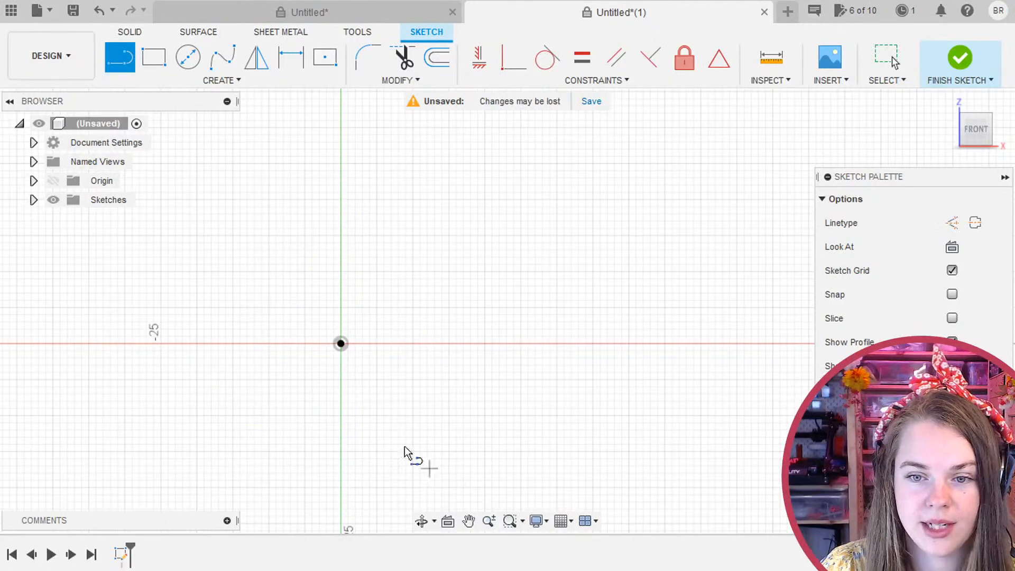
pyautogui.click(341, 344)
pyautogui.click(276, 348)
pyautogui.click(258, 143)
pyautogui.click(341, 140)
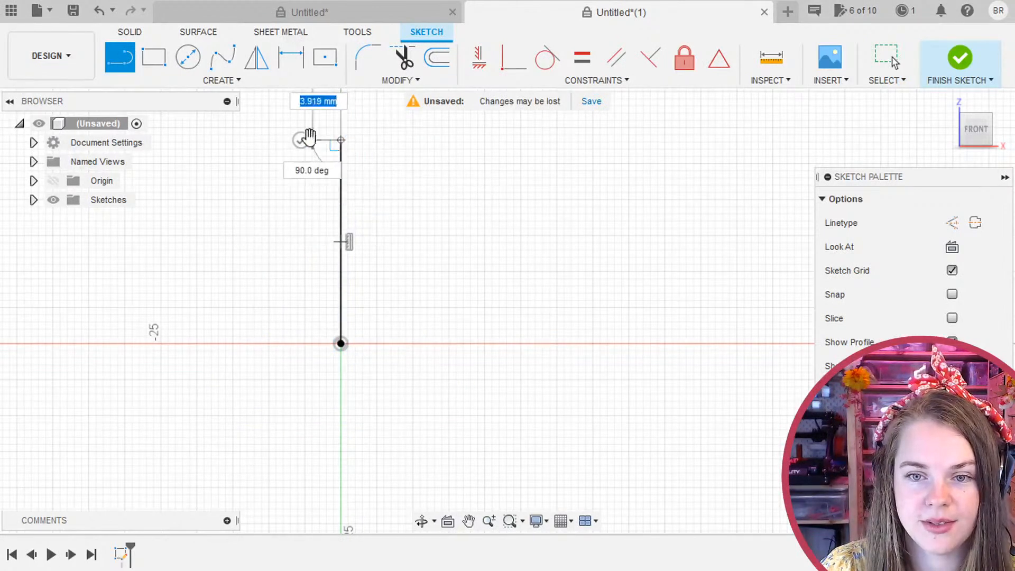
pyautogui.press('Escape')
pyautogui.click(887, 57)
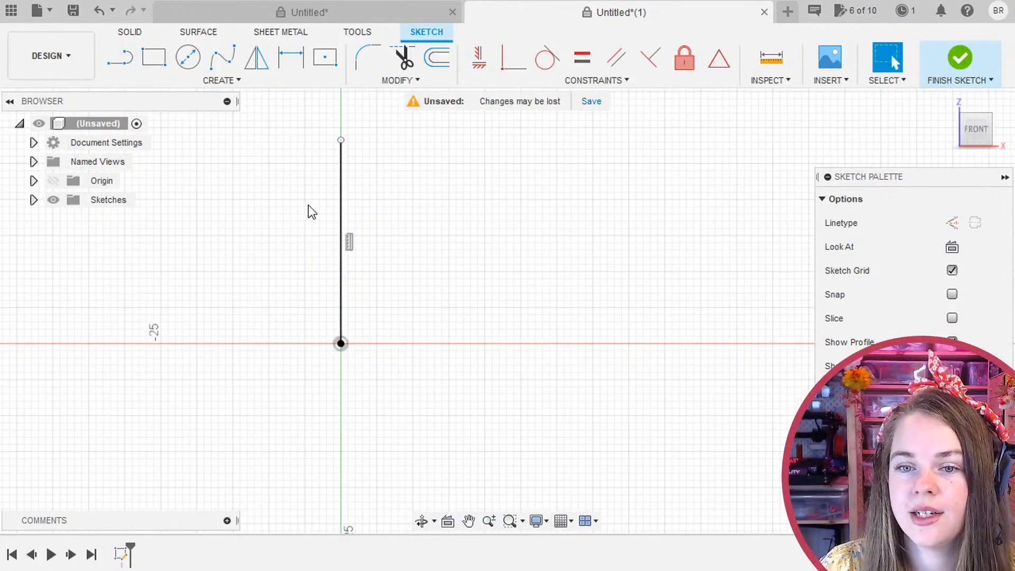
# Convert the vertical line above the origin to a construction line.
pyautogui.click(341, 210)
pyautogui.press('x')
pyautogui.click(412, 208)
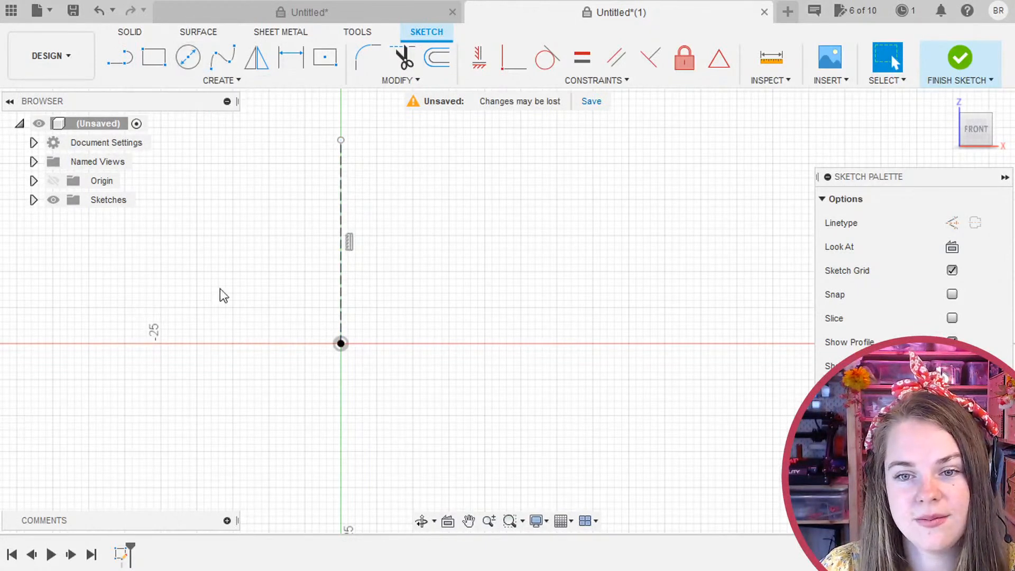
# Try a six-sided inscribed polygon centred on the vertical construction line with one vertex on that line, and undo it.
pyautogui.click(193, 77)
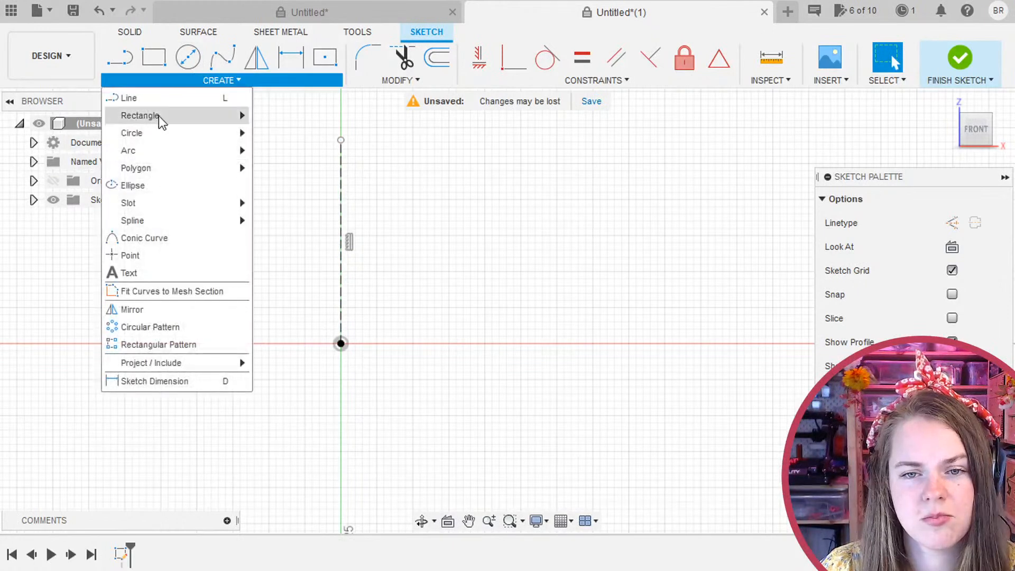
pyautogui.moveTo(158, 116)
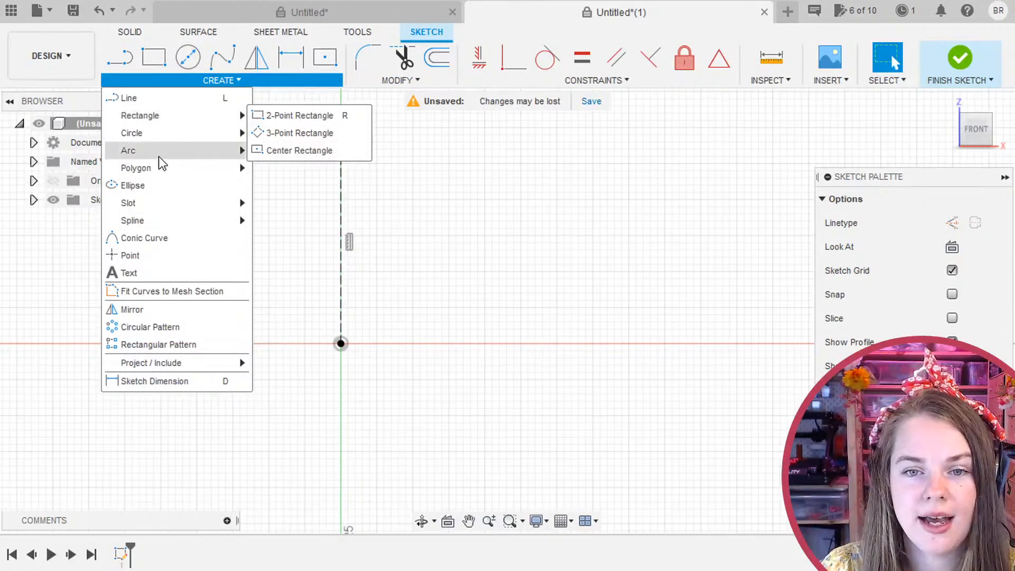
pyautogui.moveTo(159, 168)
pyautogui.click(289, 185)
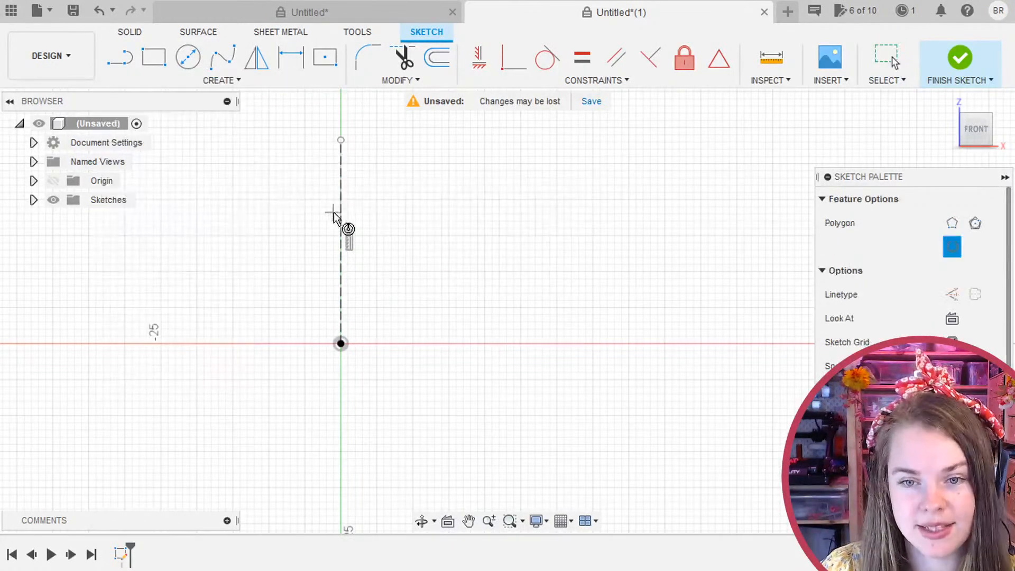
pyautogui.click(341, 213)
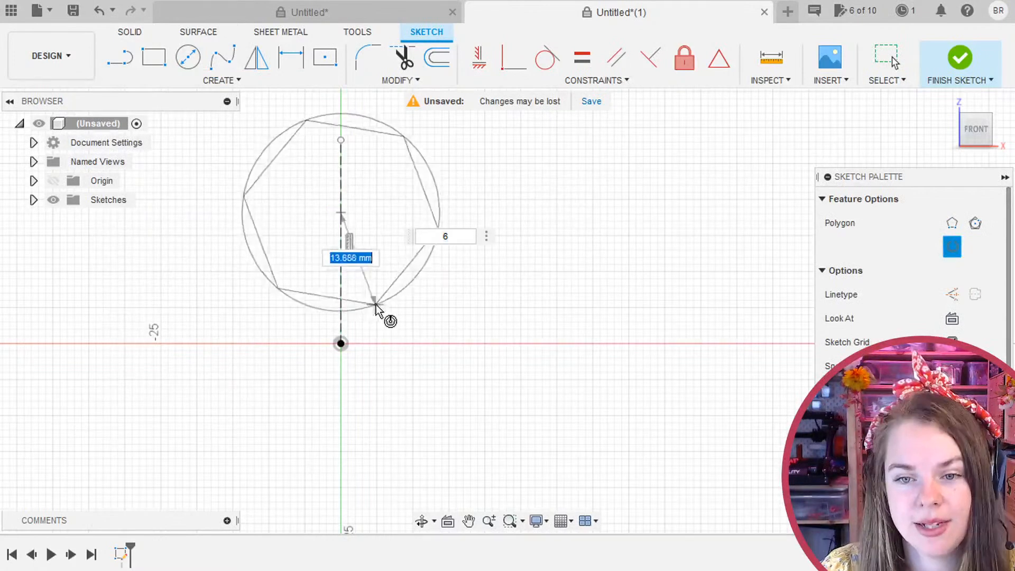
pyautogui.click(345, 295)
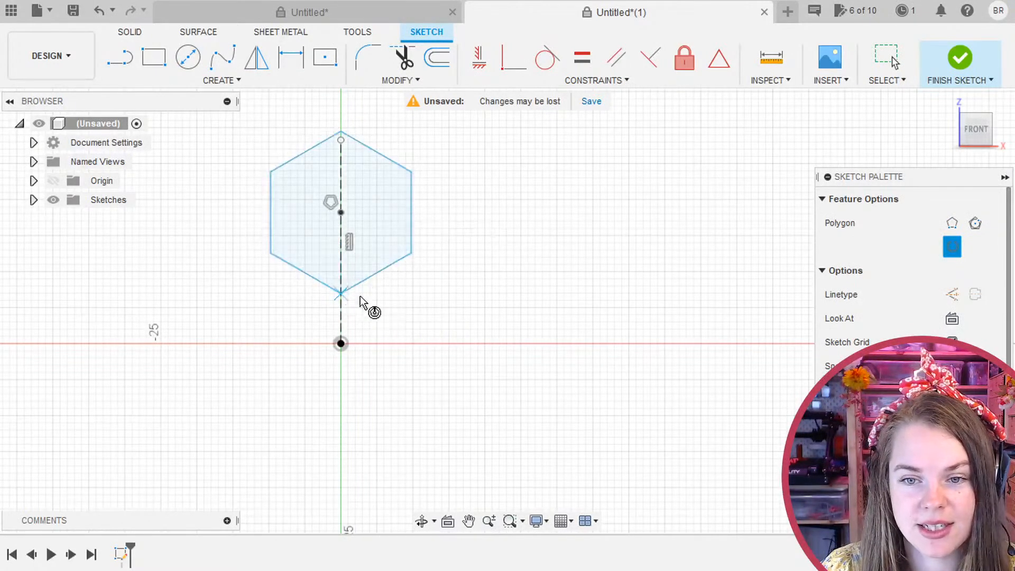
pyautogui.press('Escape')
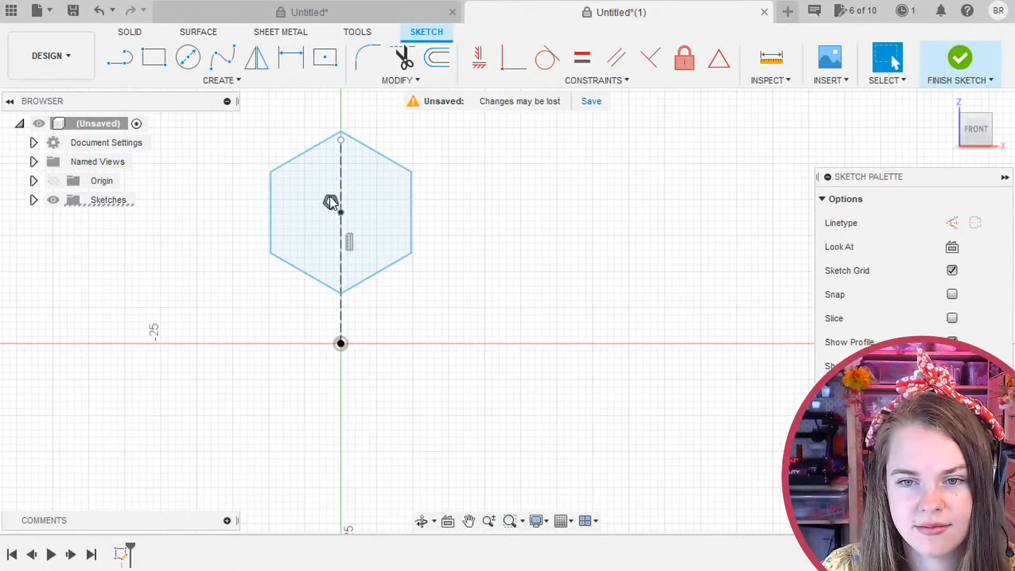
pyautogui.hotkey('ctrl', 'z')
# Try a six-sided inscribed polygon centred on the construction line with a vertex at the line's upper endpoint, and undo it.
pyautogui.click(224, 80)
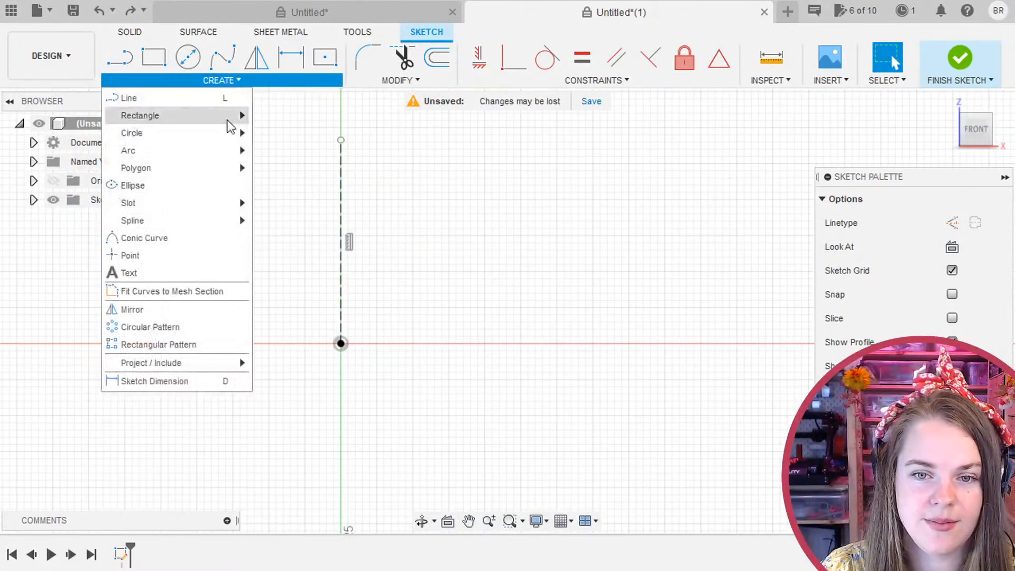
pyautogui.moveTo(219, 168)
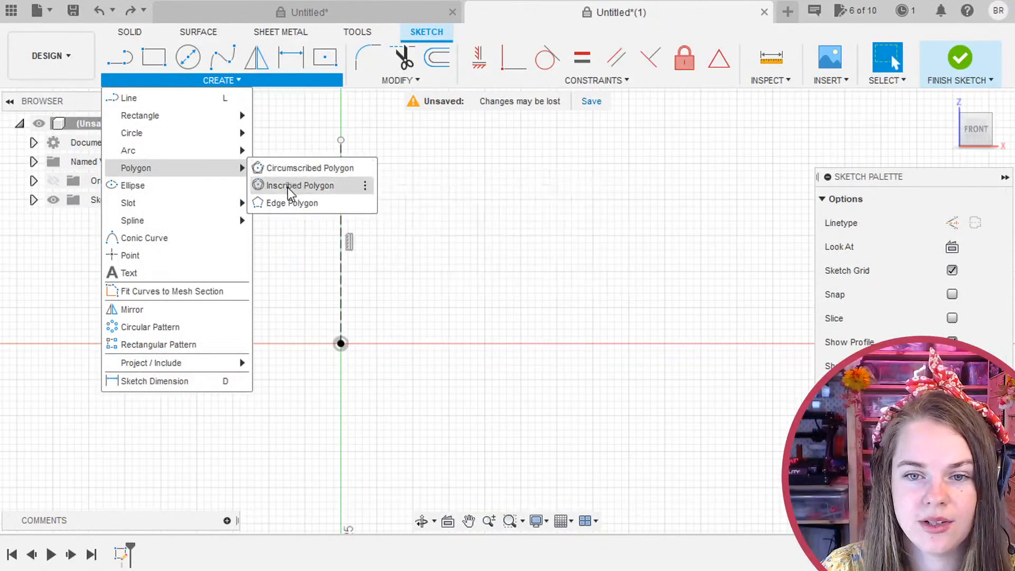
pyautogui.click(290, 184)
pyautogui.click(340, 282)
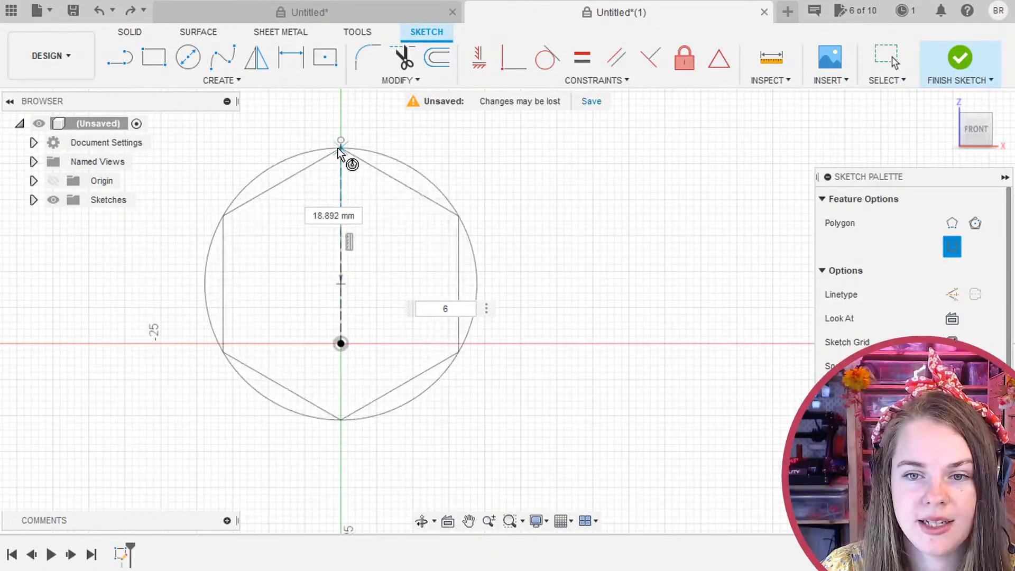
pyautogui.click(341, 143)
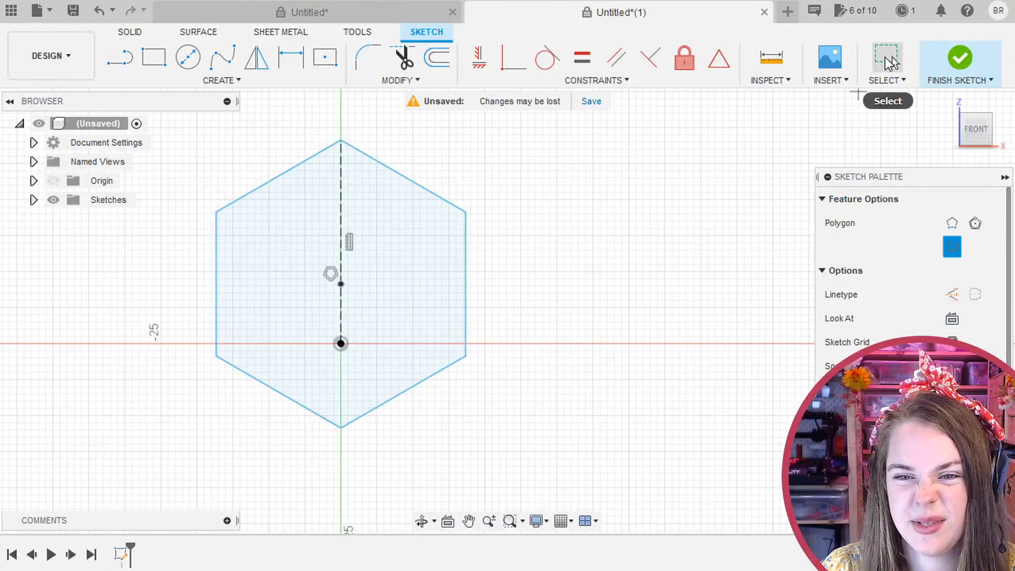
pyautogui.hotkey('ctrl', 'z')
# Sketch a three-sided inscribed polygon centred on the construction line, with a vertex at the line's upper endpoint and a radius of about 17.8 mm.
pyautogui.click(235, 80)
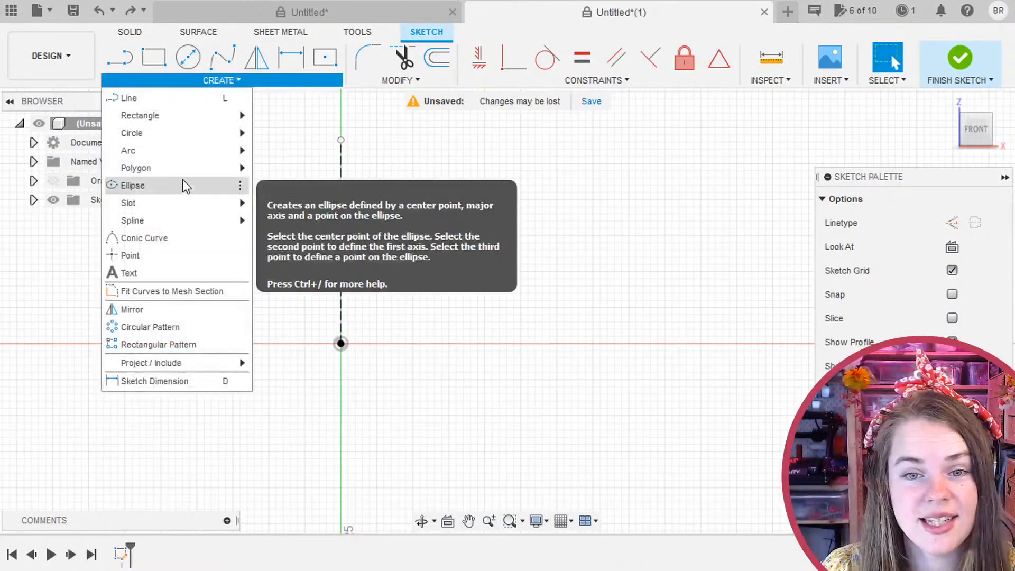
pyautogui.moveTo(185, 167)
pyautogui.click(296, 167)
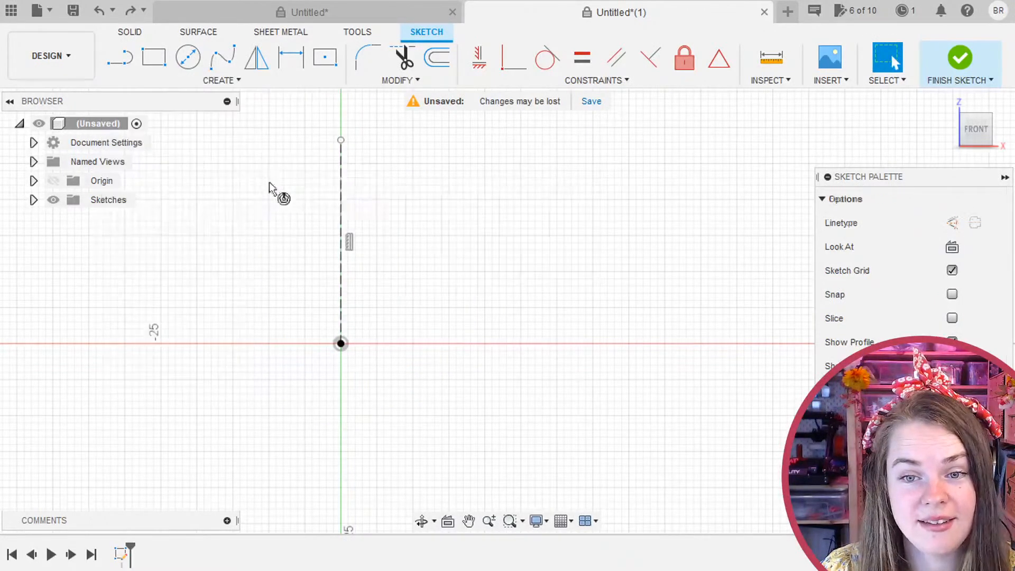
pyautogui.click(347, 268)
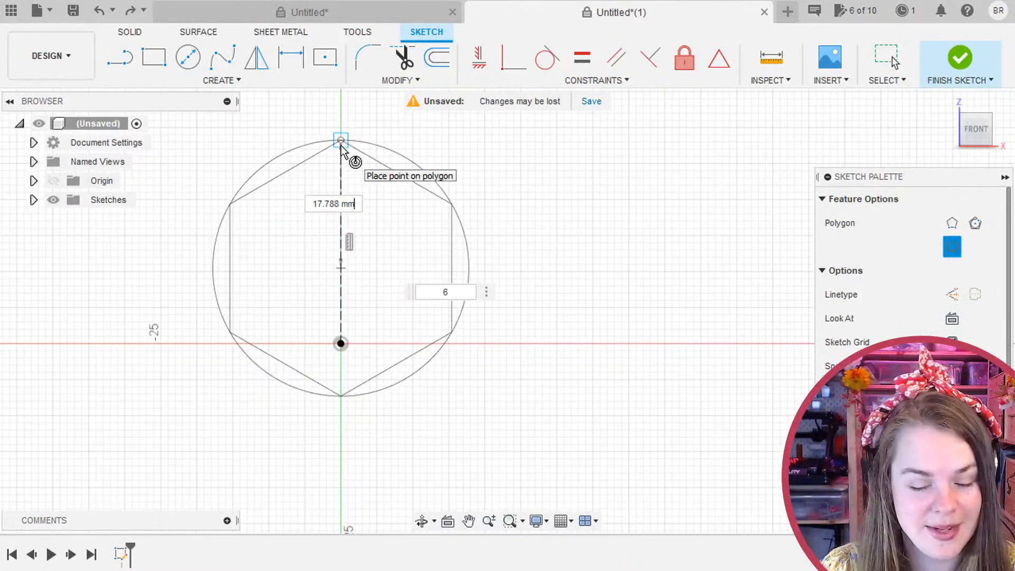
pyautogui.press('Tab')
pyautogui.write('3')
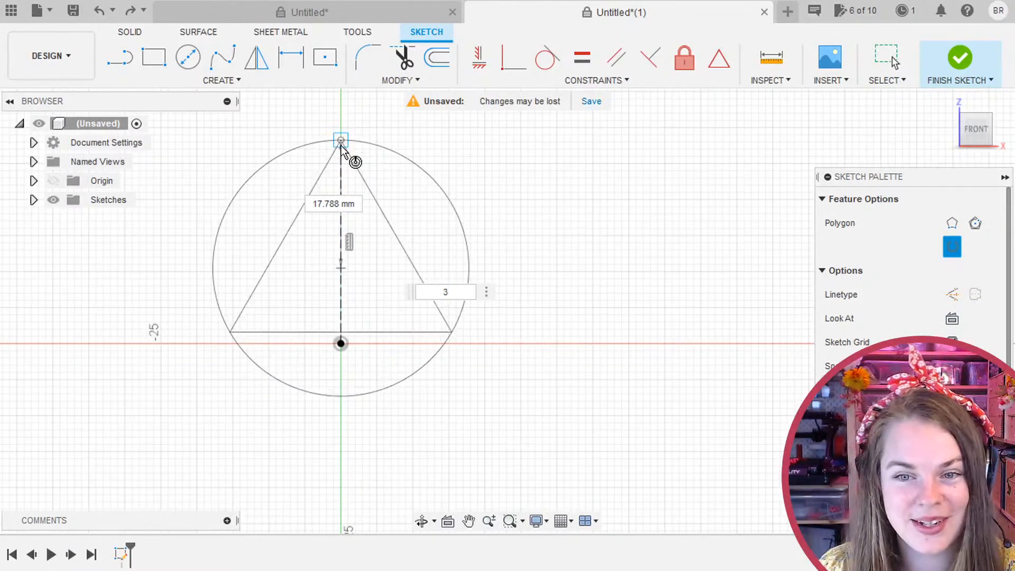
pyautogui.press('Return')
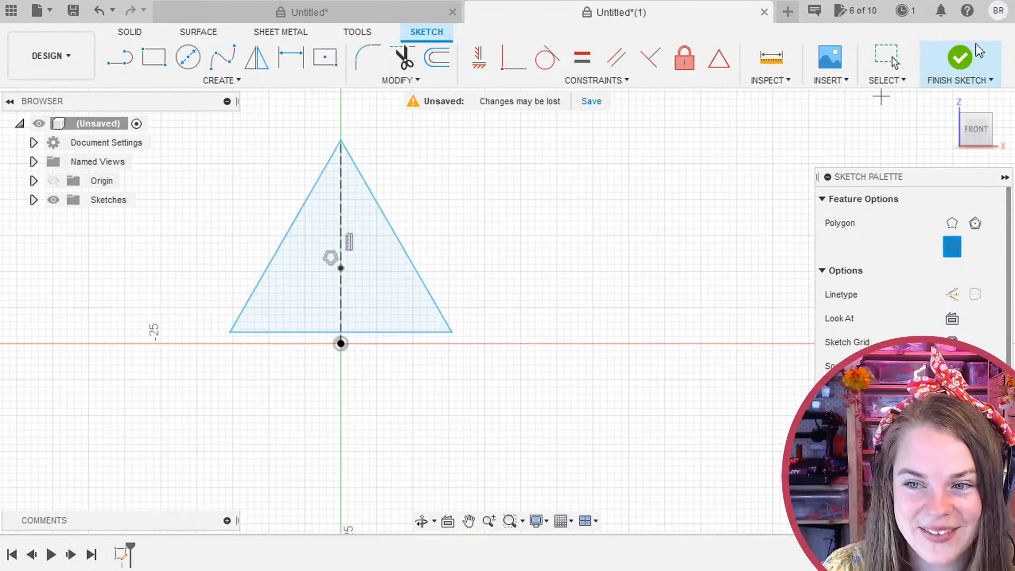
pyautogui.click(887, 57)
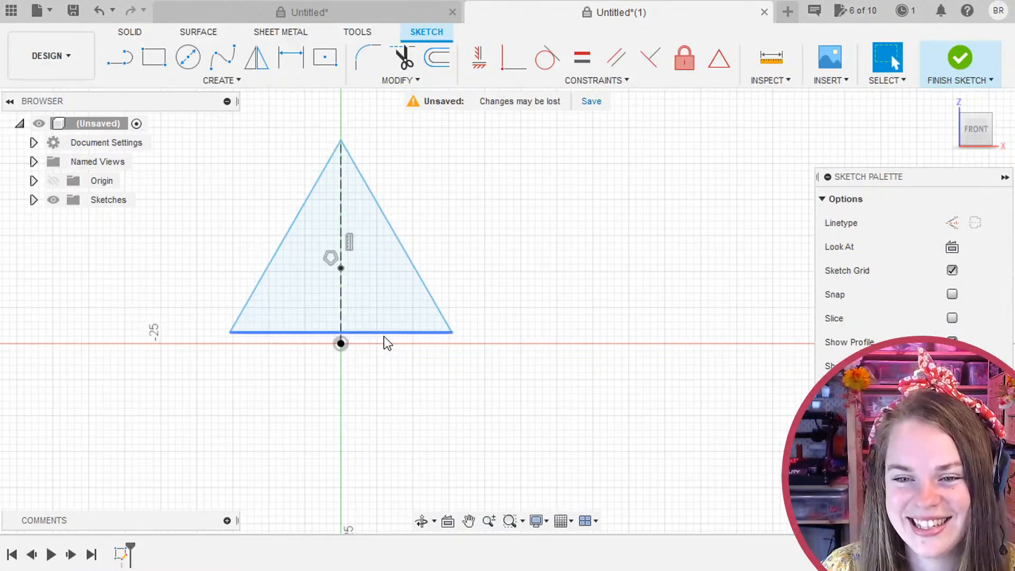
# Dimension the new triangle's base edge with the ToothSpacing parameter.
pyautogui.press('d')
pyautogui.click(370, 333)
pyautogui.click(366, 378)
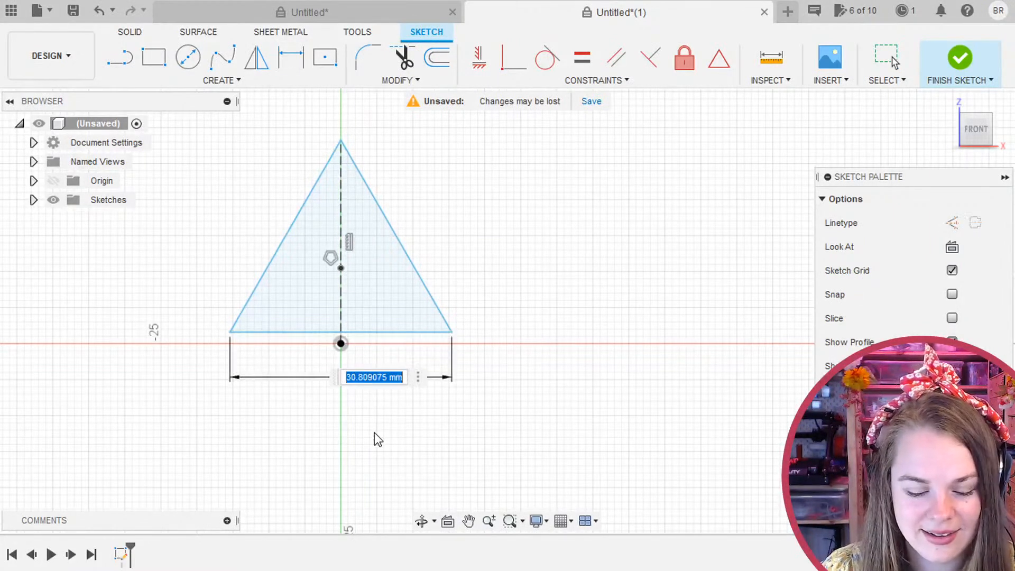
pyautogui.write('toth')
pyautogui.press('BackSpace')
pyautogui.press('BackSpace')
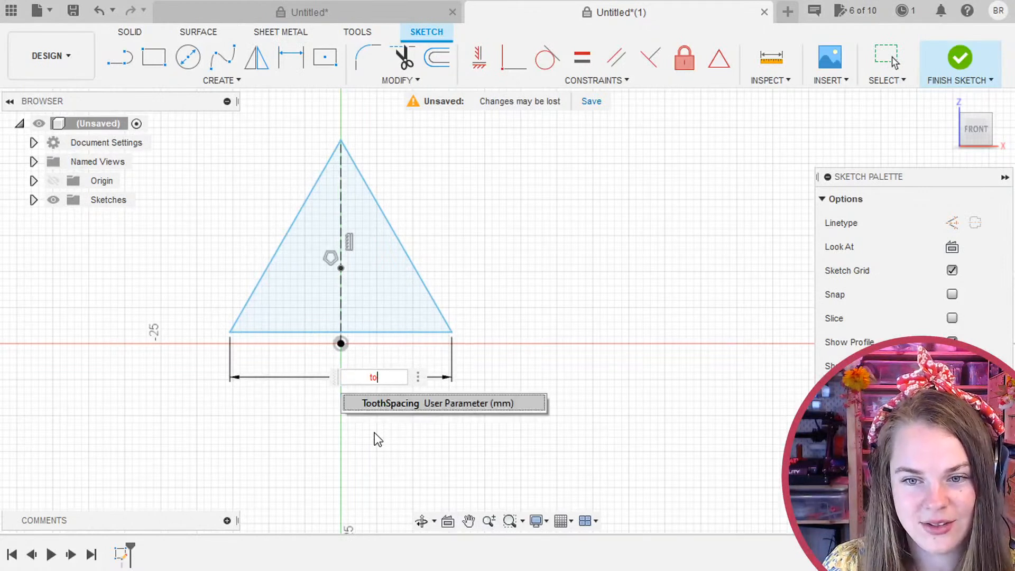
pyautogui.press('Return')
pyautogui.press('Return')
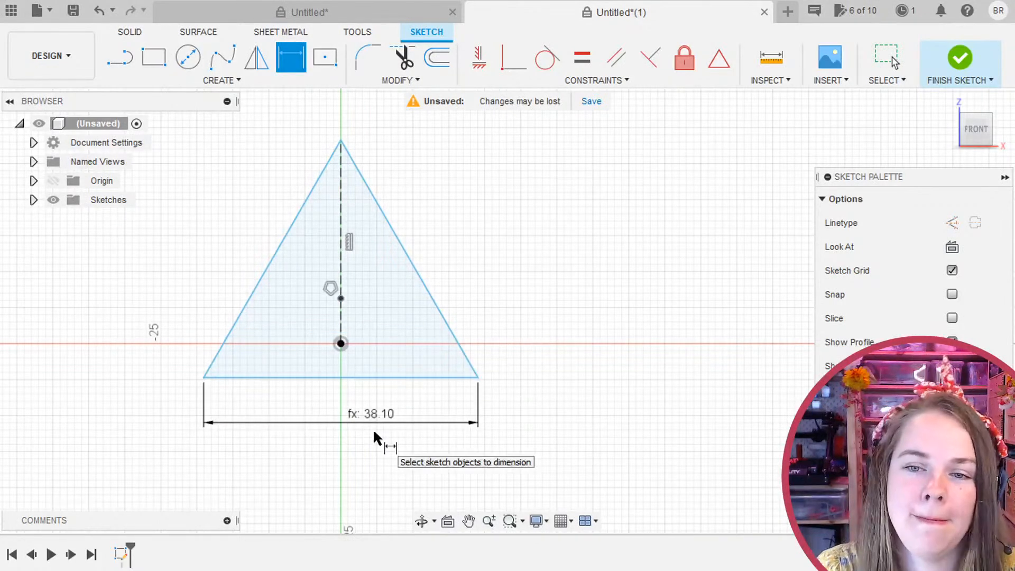
pyautogui.click(889, 60)
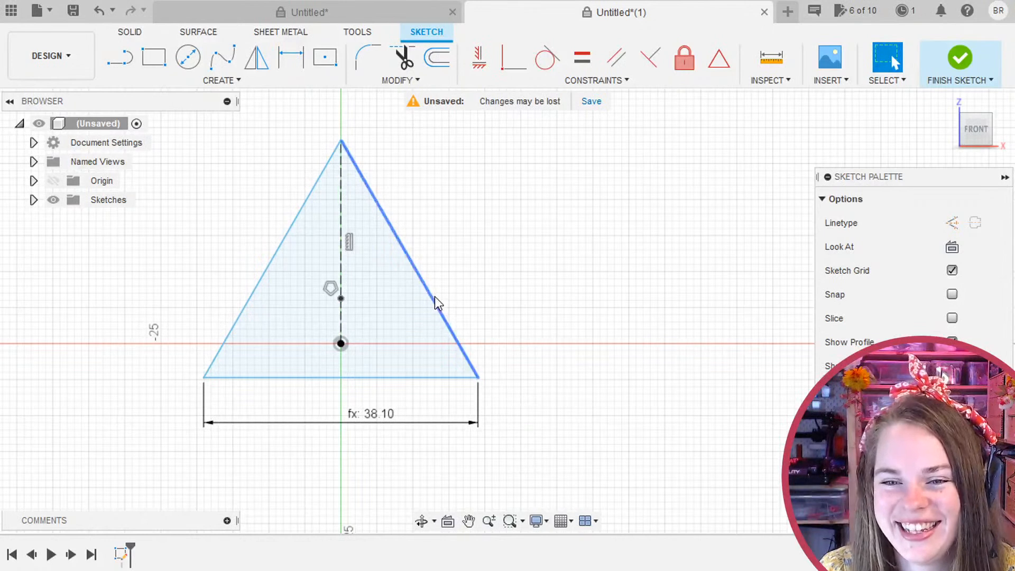
# Move the triangle down so its base sits farther below the origin, and sketch a line about 14.7 mm long from the origin to the base's midpoint.
pyautogui.moveTo(346, 144); pyautogui.dragTo(347, 212)
pyautogui.click(124, 59)
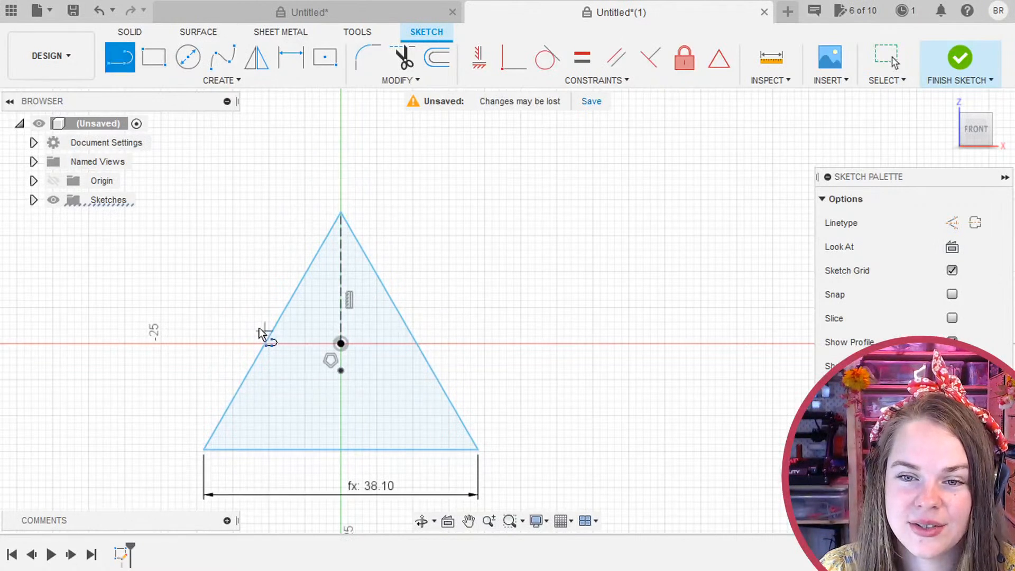
pyautogui.click(342, 344)
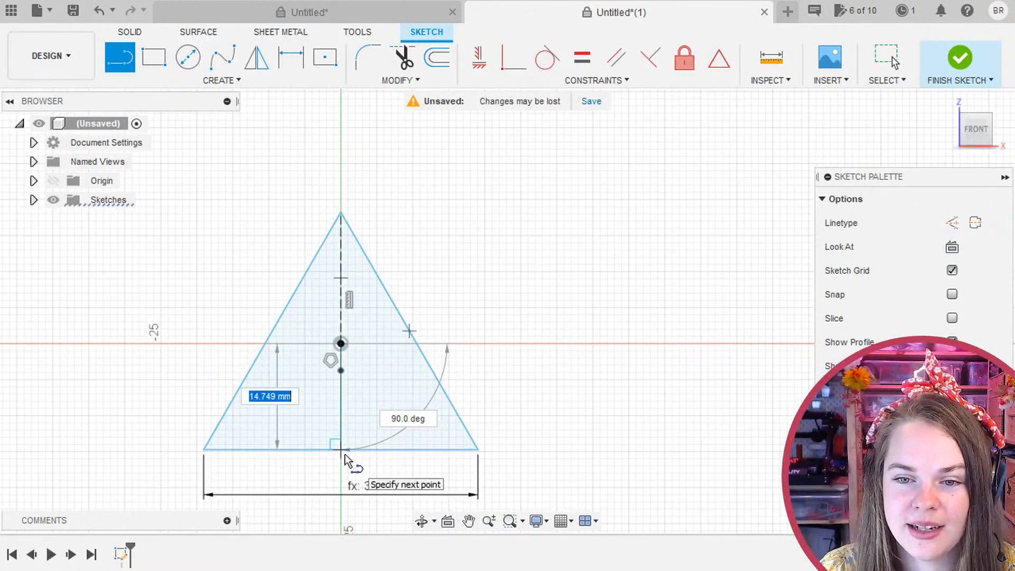
pyautogui.click(345, 455)
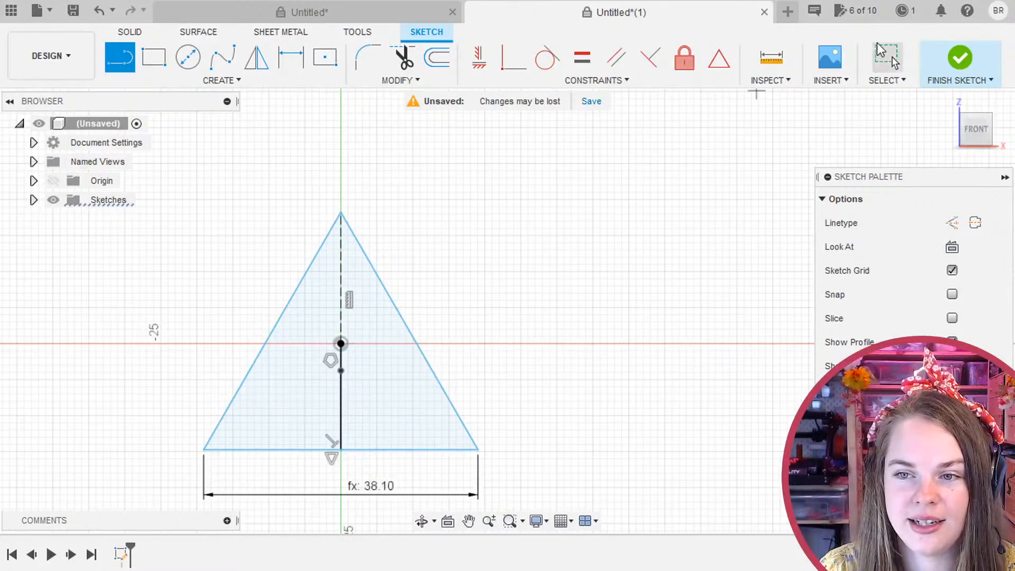
pyautogui.press('Escape')
# Convert the line between the origin and the base's midpoint to a construction line.
pyautogui.click(344, 402)
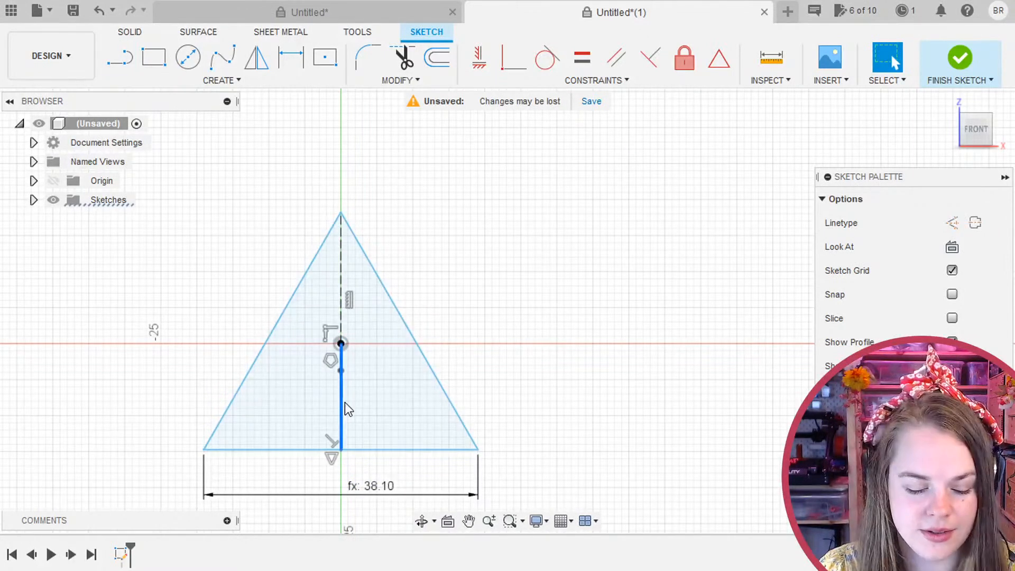
pyautogui.press('d')
pyautogui.press('Escape')
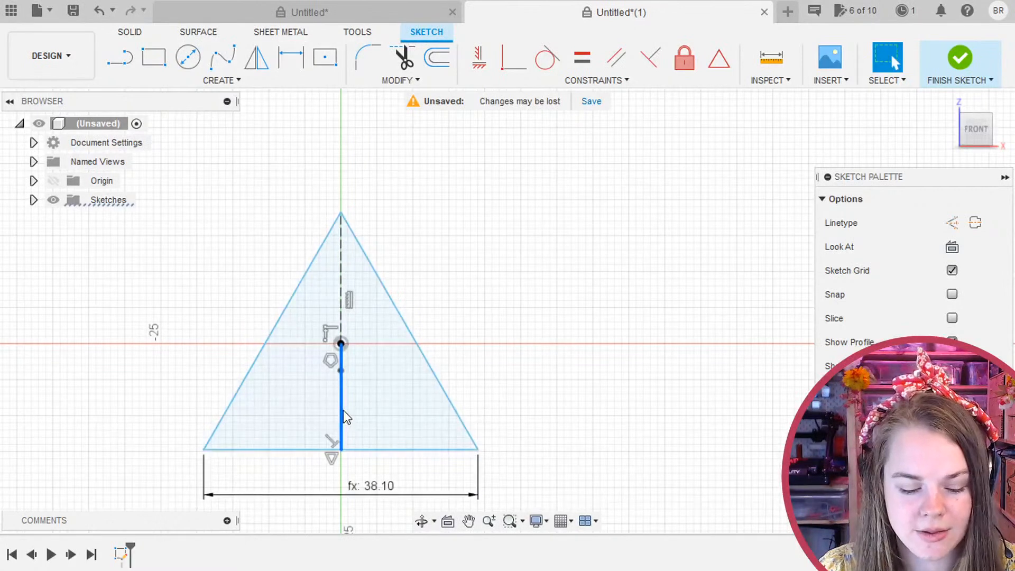
pyautogui.press('x')
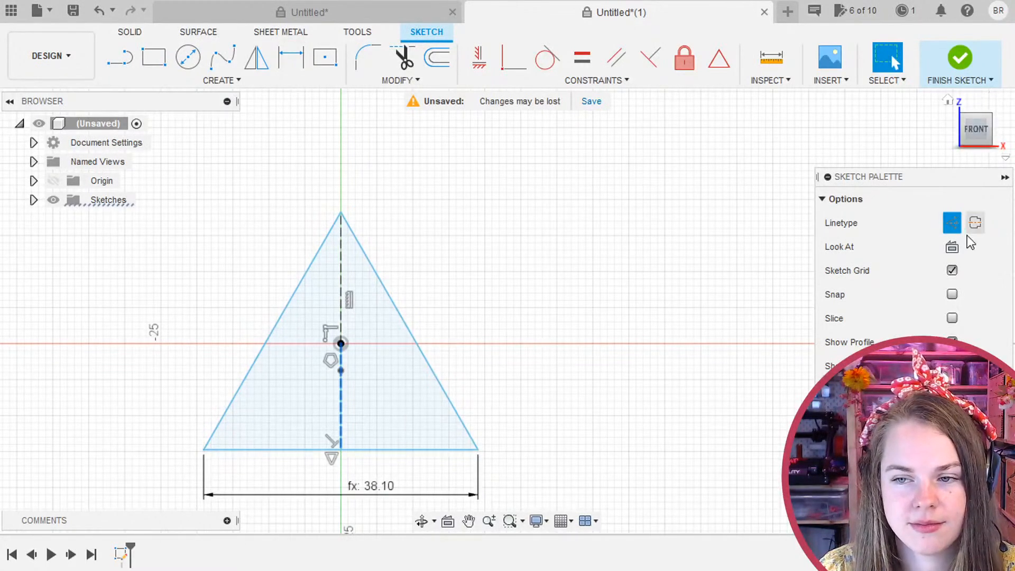
# Try an Equal constraint between the upper and lower vertical construction lines, and undo it.
pyautogui.keyDown('shift'); pyautogui.click(341, 278); pyautogui.keyUp('shift')
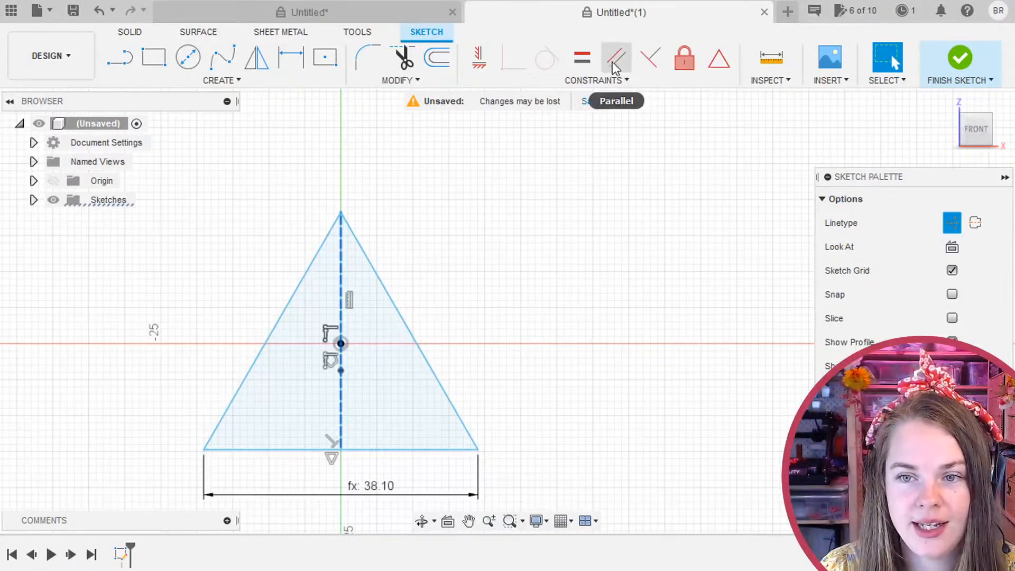
pyautogui.click(582, 58)
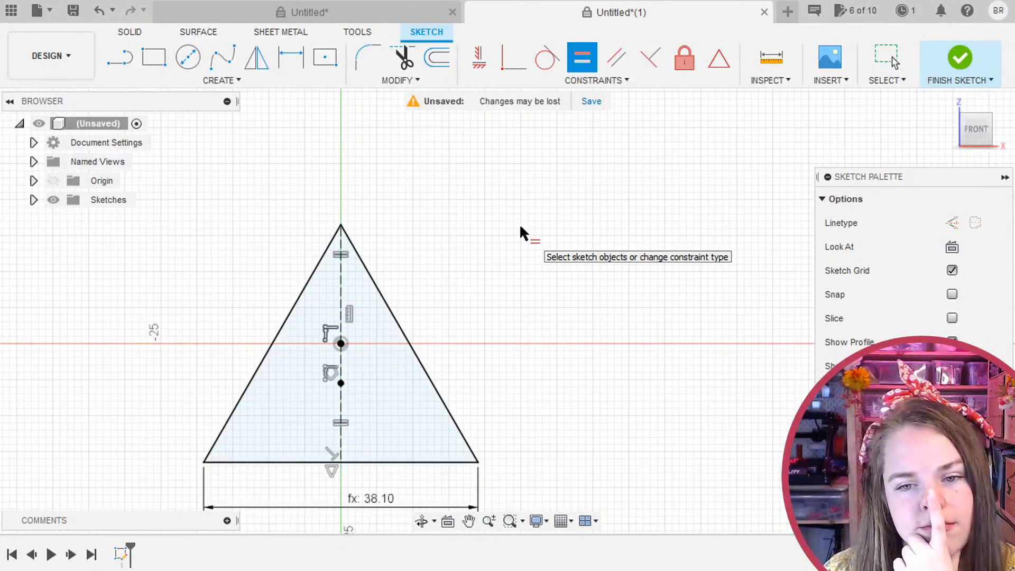
pyautogui.press('Escape')
pyautogui.hotkey('ctrl', 'z')
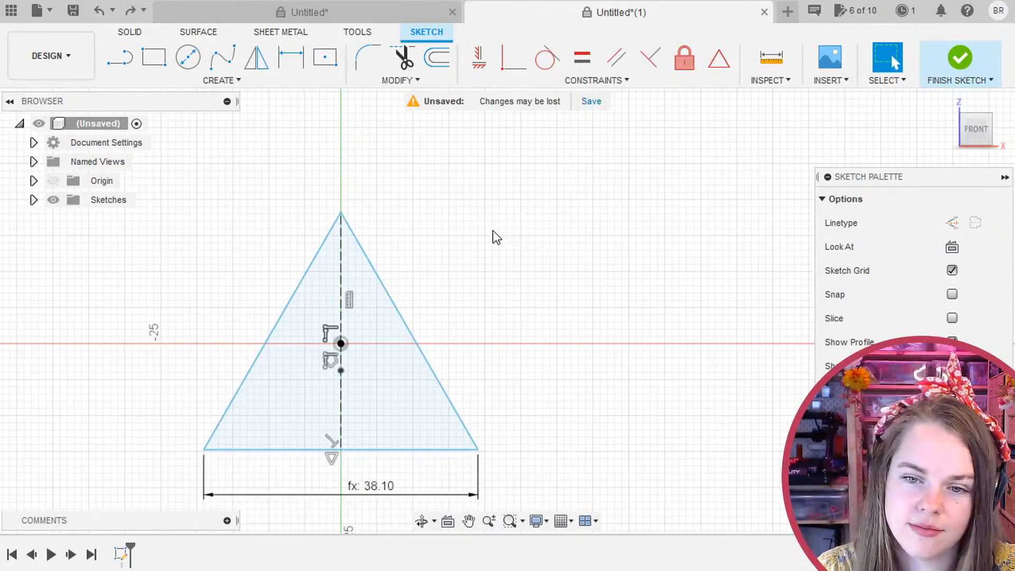
# Constrain the upper and lower vertical construction lines to equal length so the triangle's height is centred on the origin.
pyautogui.click(340, 403)
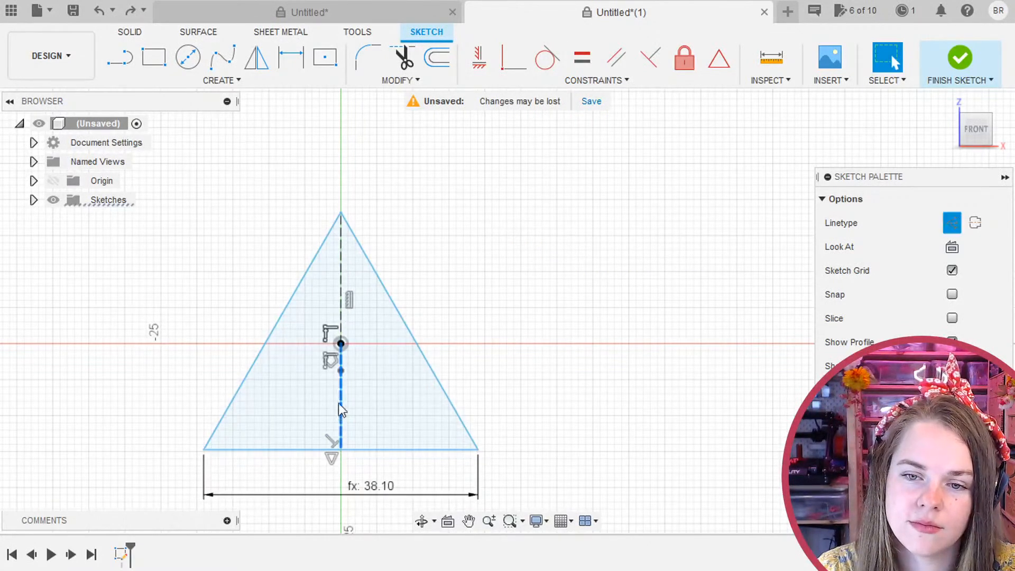
pyautogui.keyDown('shift'); pyautogui.click(342, 280); pyautogui.keyUp('shift')
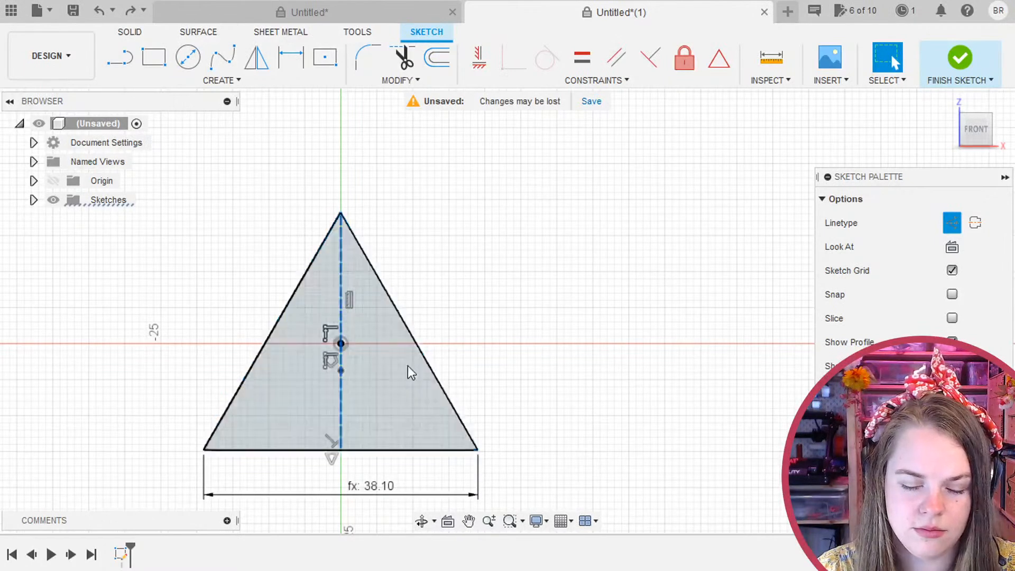
pyautogui.click(583, 61)
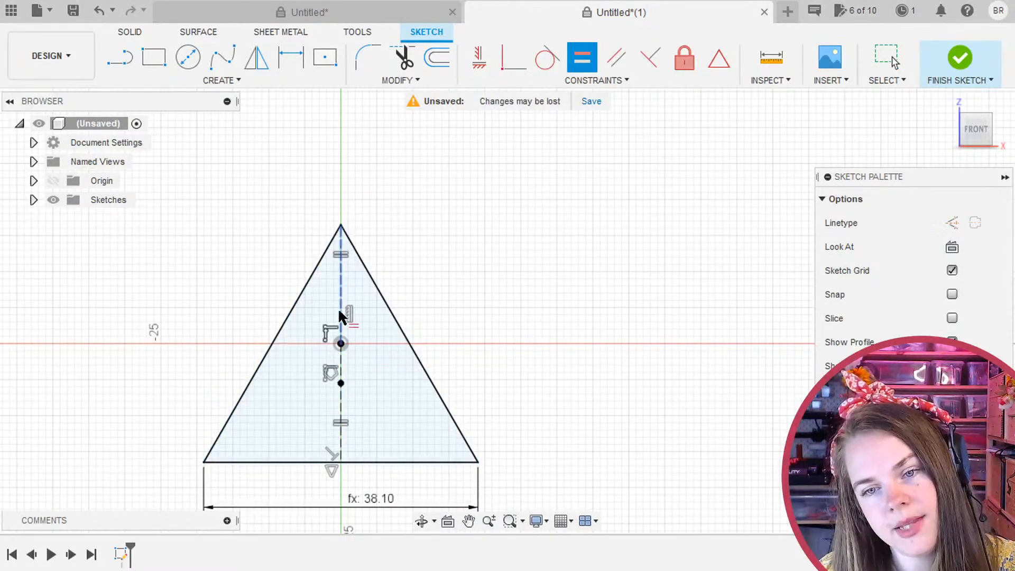
pyautogui.click(887, 58)
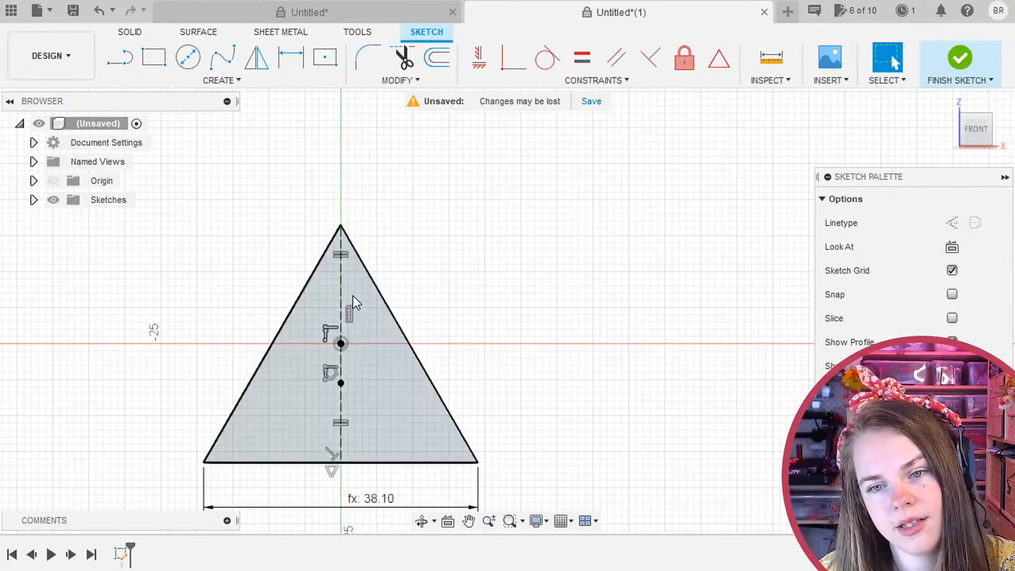
# Check the lengths of the upper and lower construction lines with the Dimension tool, without keeping any dimension.
pyautogui.click(339, 286)
pyautogui.press('d')
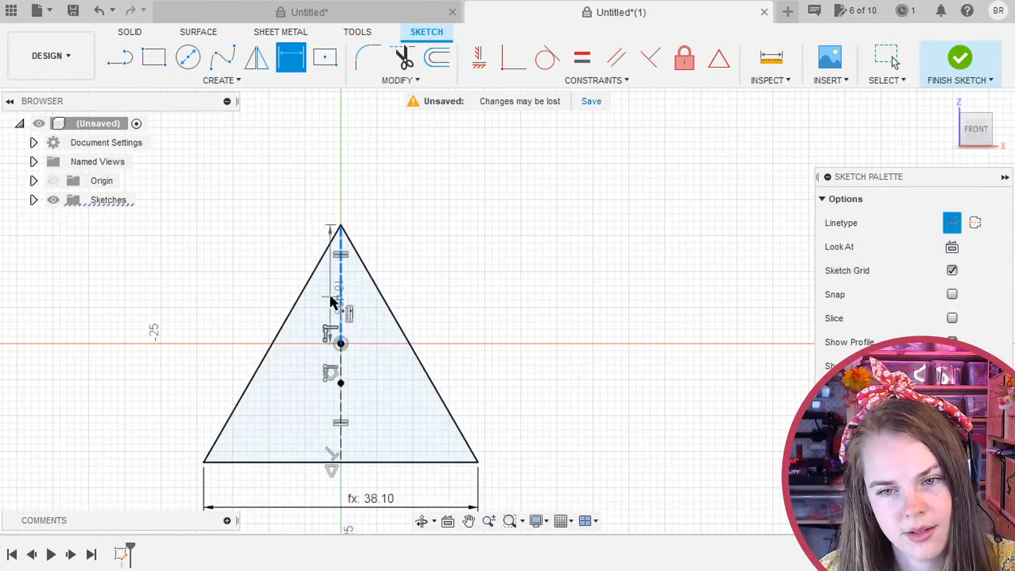
pyautogui.click(187, 297)
pyautogui.click(609, 297)
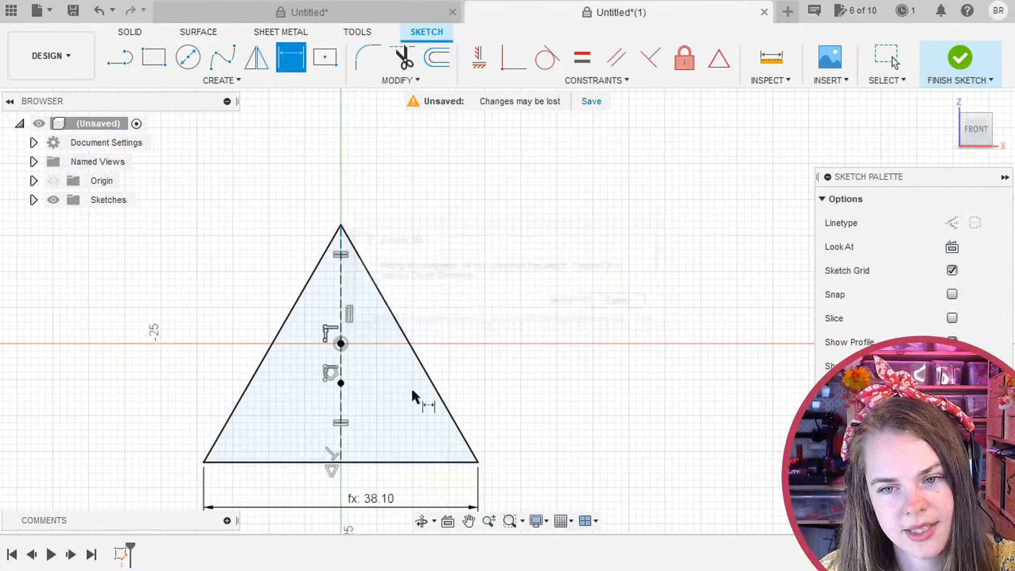
pyautogui.click(340, 404)
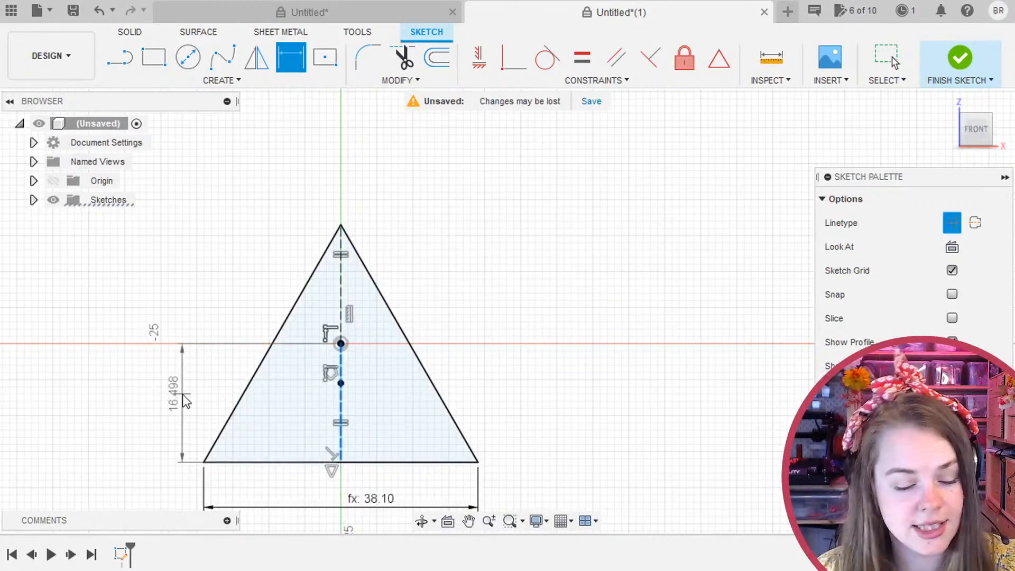
pyautogui.press('Escape')
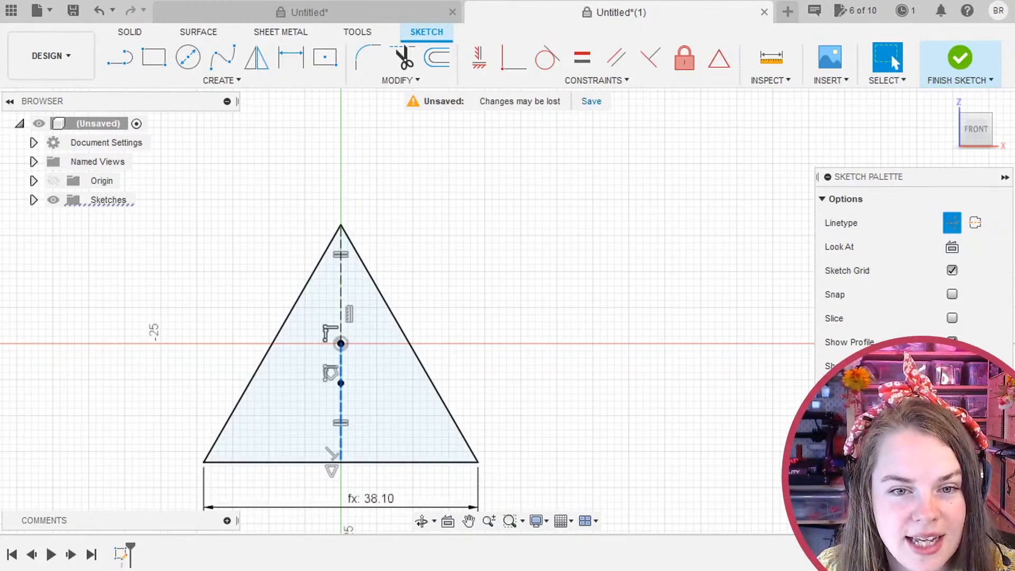
# Sketch a separate horizontal line about 31.2 mm long beside the triangle.
pyautogui.click(408, 338)
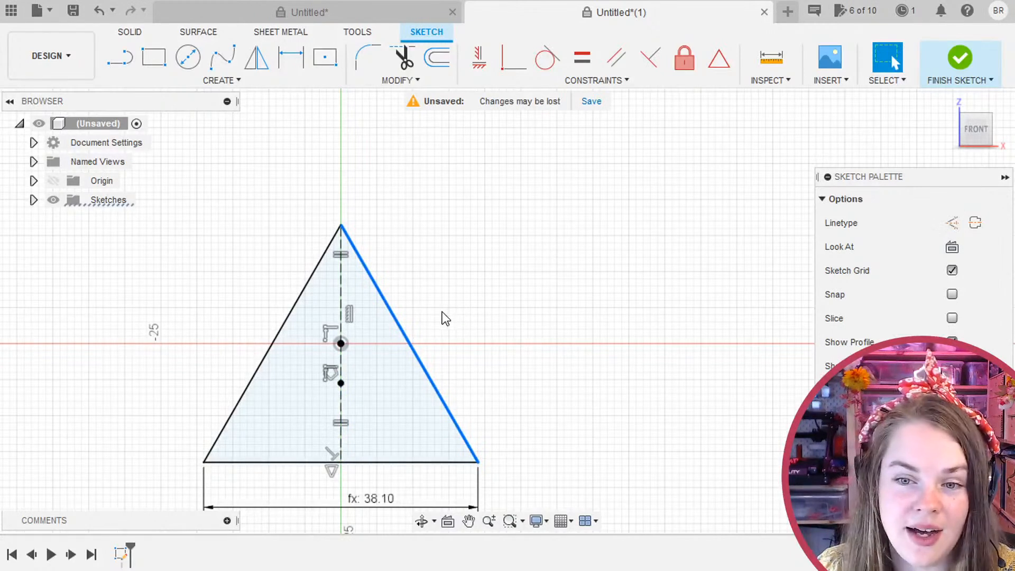
pyautogui.press('Escape')
pyautogui.click(120, 58)
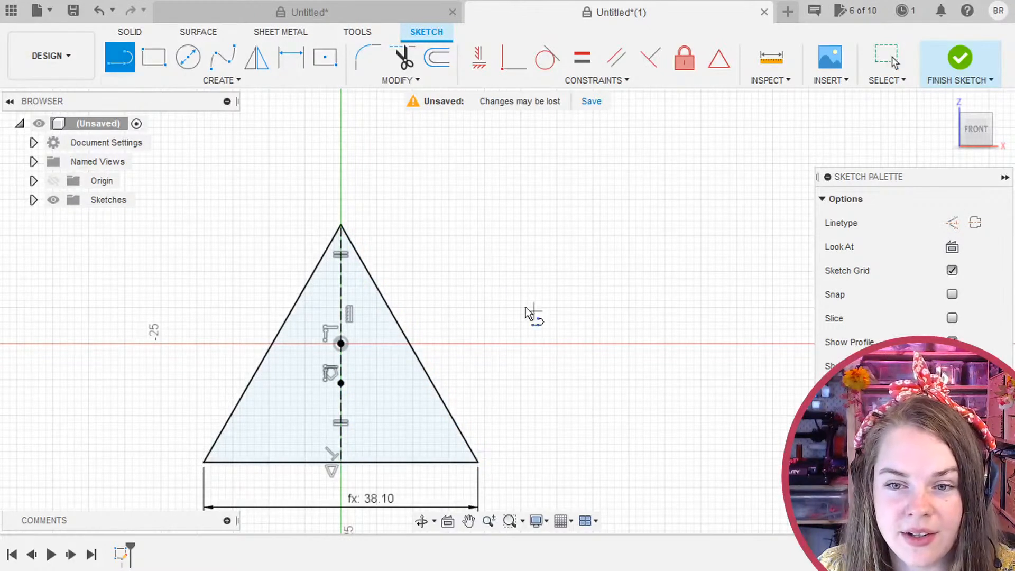
pyautogui.click(479, 281)
pyautogui.click(703, 281)
pyautogui.click(888, 58)
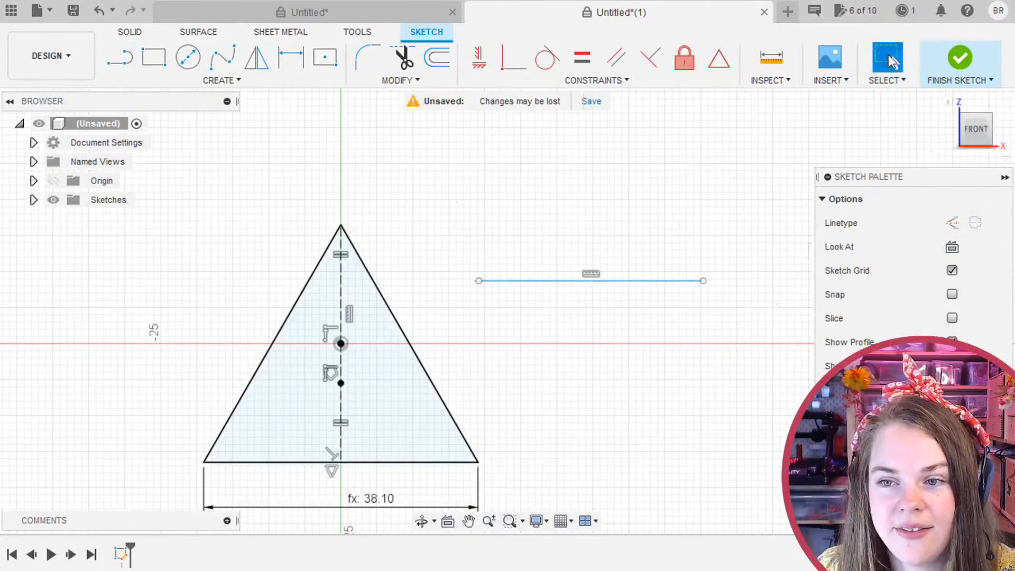
# Dimension the horizontal line as d3/2, referencing half of the triangle's base dimension.
pyautogui.click(532, 283)
pyautogui.press('d')
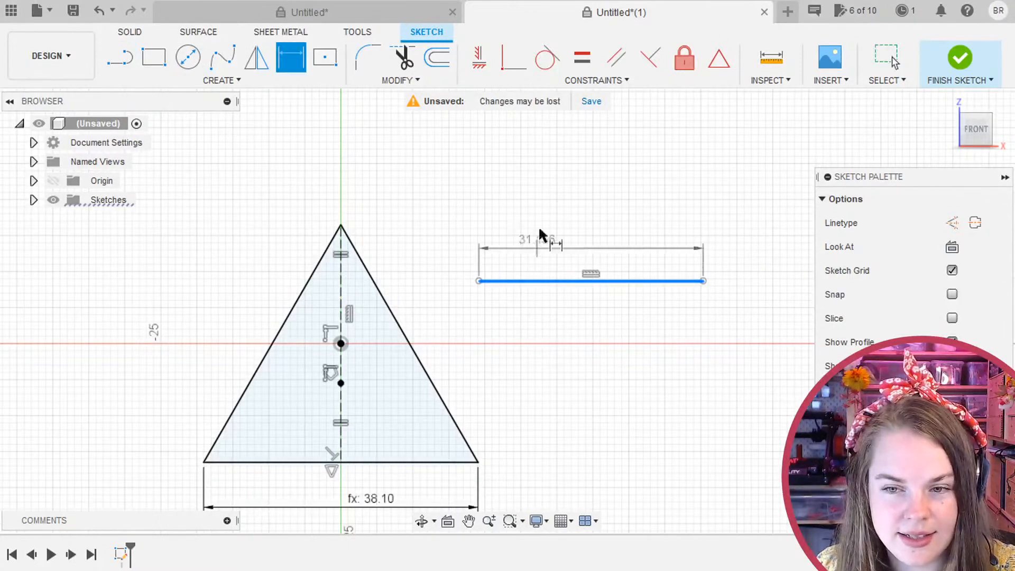
pyautogui.click(545, 209)
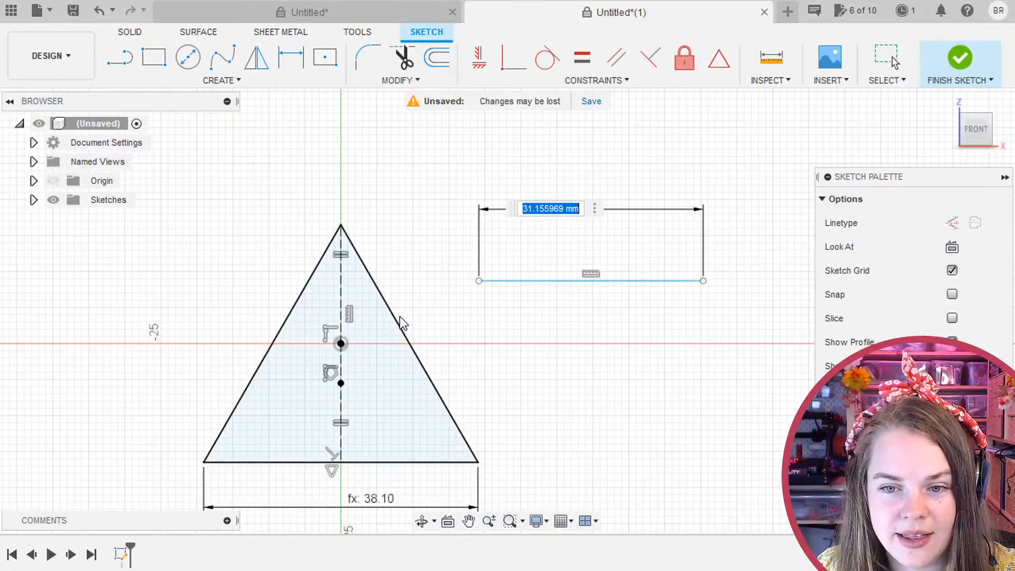
pyautogui.click(366, 507)
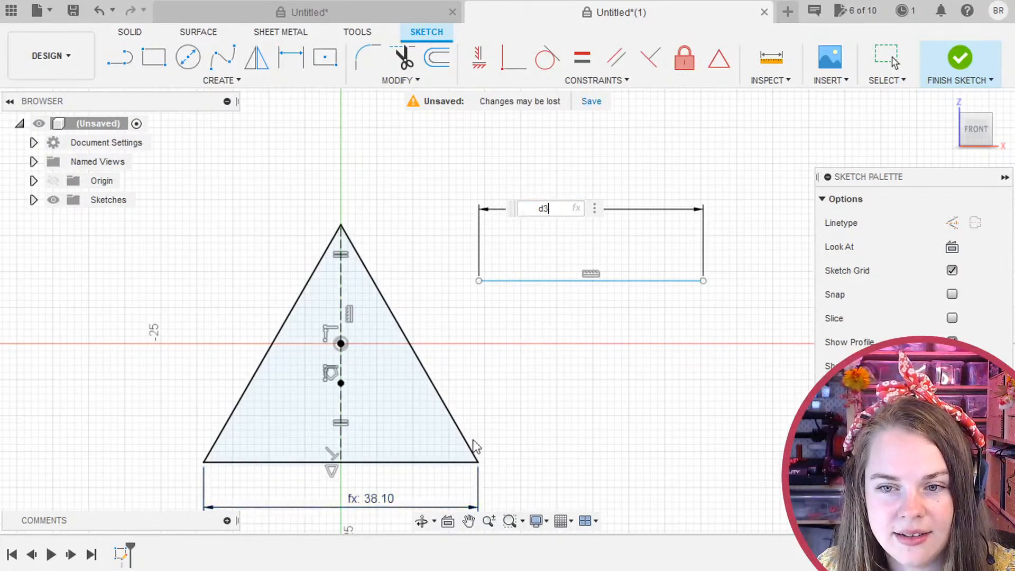
pyautogui.write('/2')
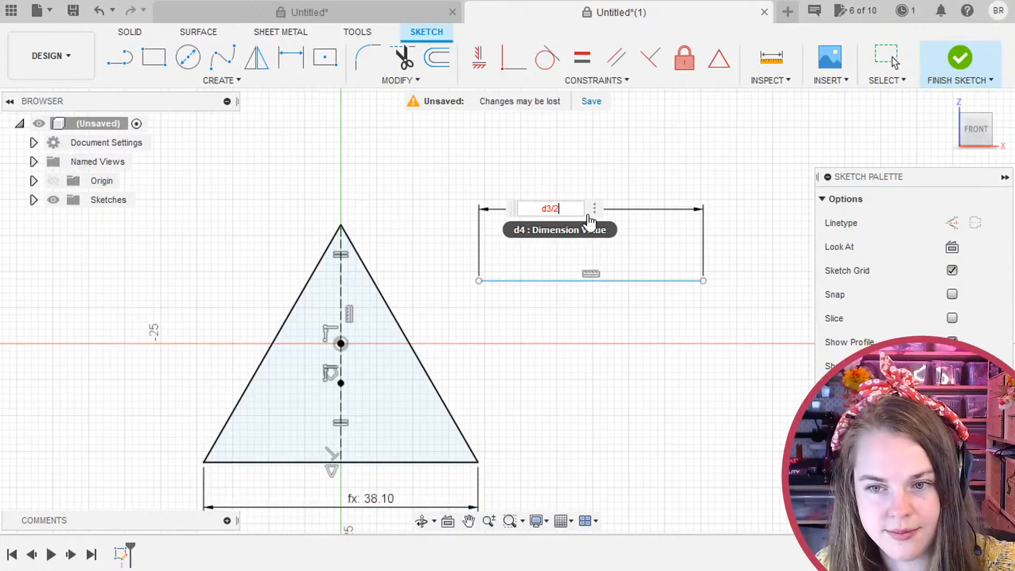
pyautogui.press('Return')
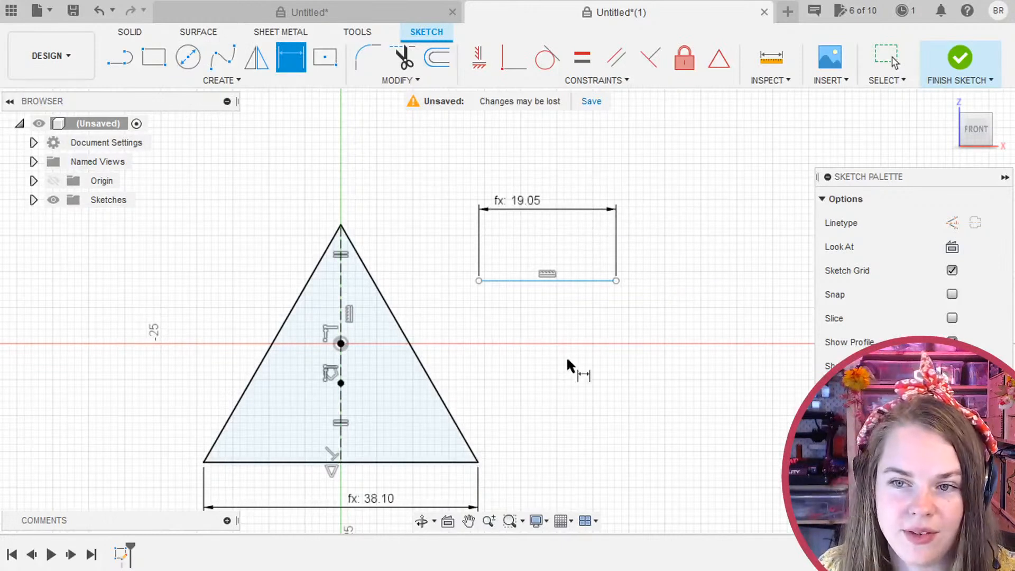
pyautogui.press('Escape')
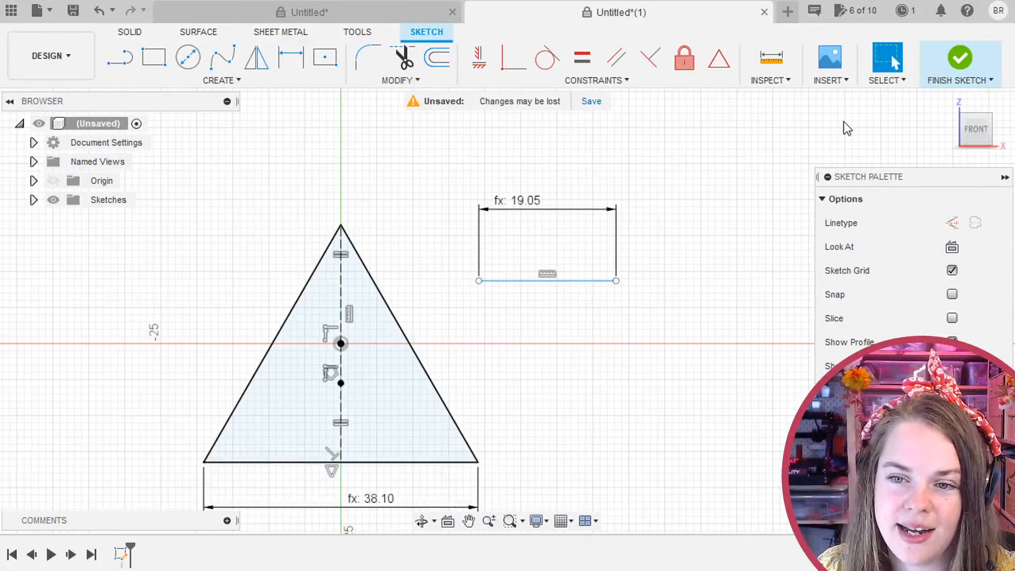
# Undo the d3/2 dimension and the separate horizontal line.
pyautogui.hotkey('ctrl', 'z')
pyautogui.hotkey('ctrl', 'z')
pyautogui.hotkey('ctrl', 'z')
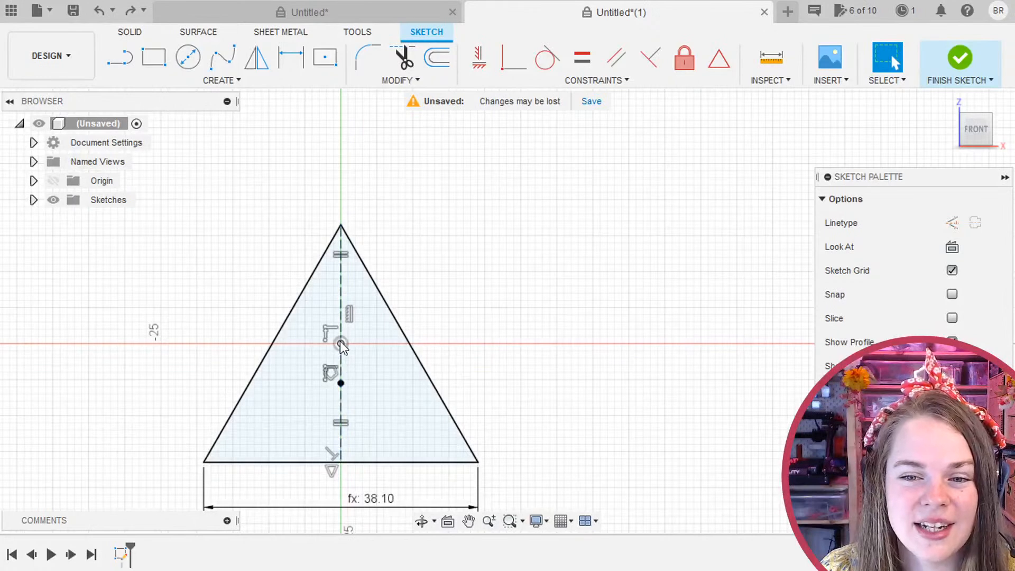
# Convert all three edges of the triangle to construction lines.
pyautogui.moveTo(338, 378); pyautogui.dragTo(339, 345)
pyautogui.click(340, 382)
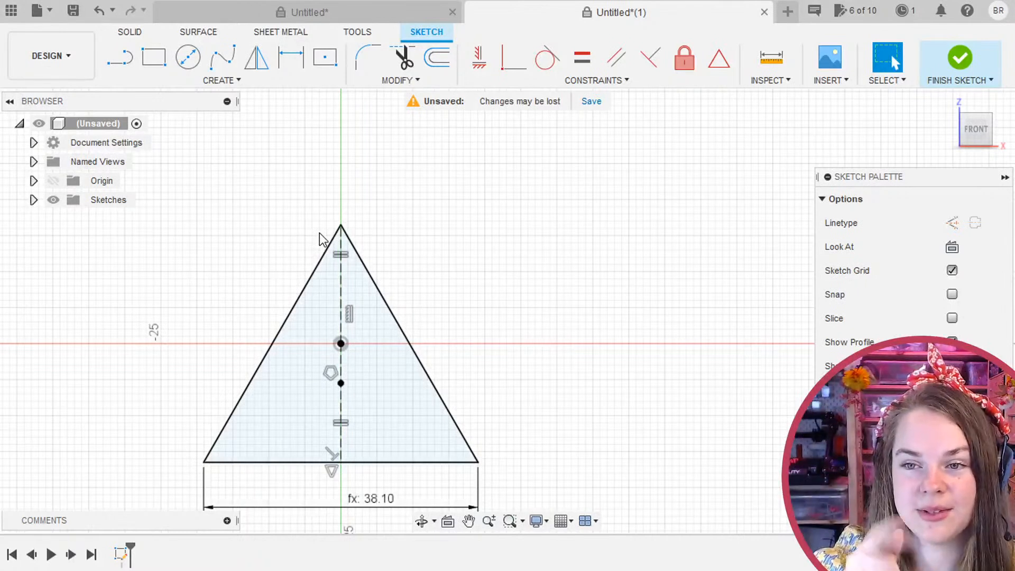
pyautogui.doubleClick(370, 275)
pyautogui.click(952, 222)
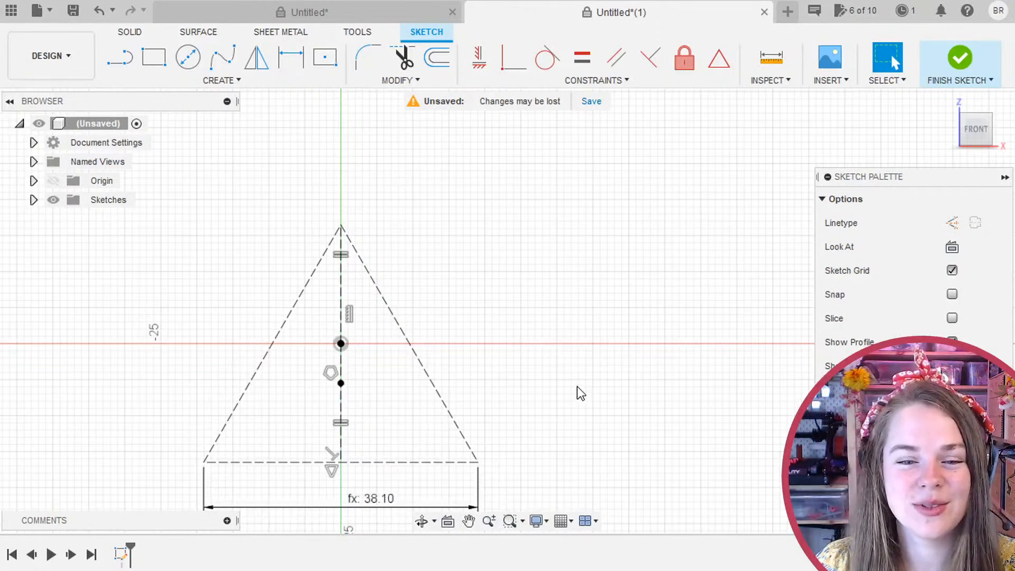
pyautogui.scroll(1, 581, 394)
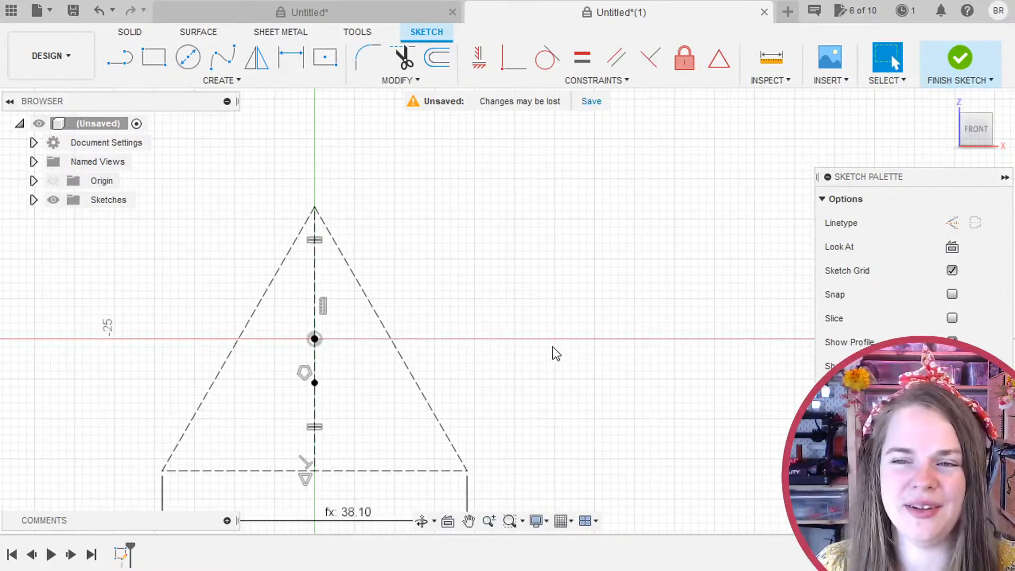
pyautogui.scroll(2, 553, 339)
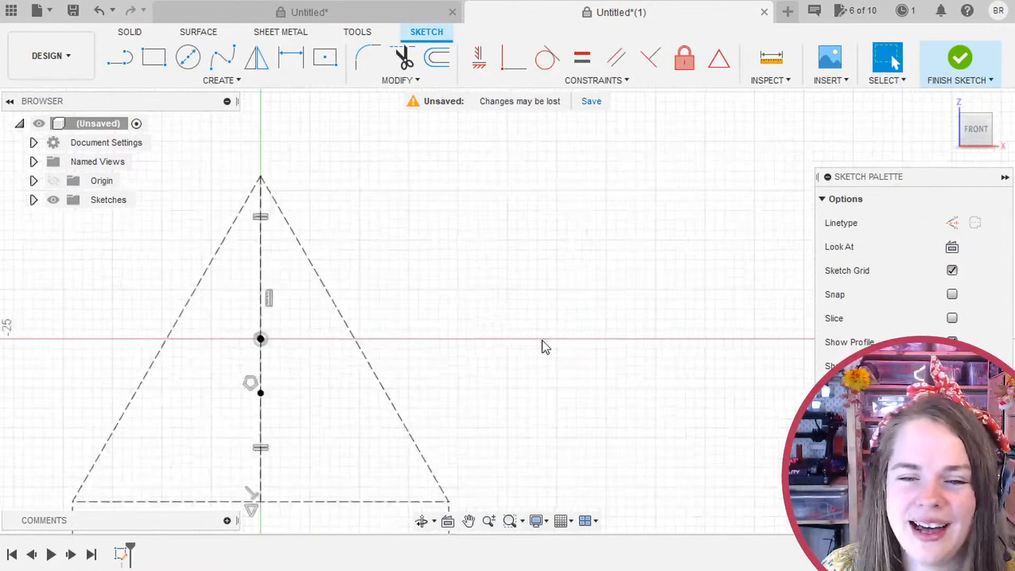
pyautogui.moveTo(503, 294); pyautogui.dragTo(582, 275, button='middle')
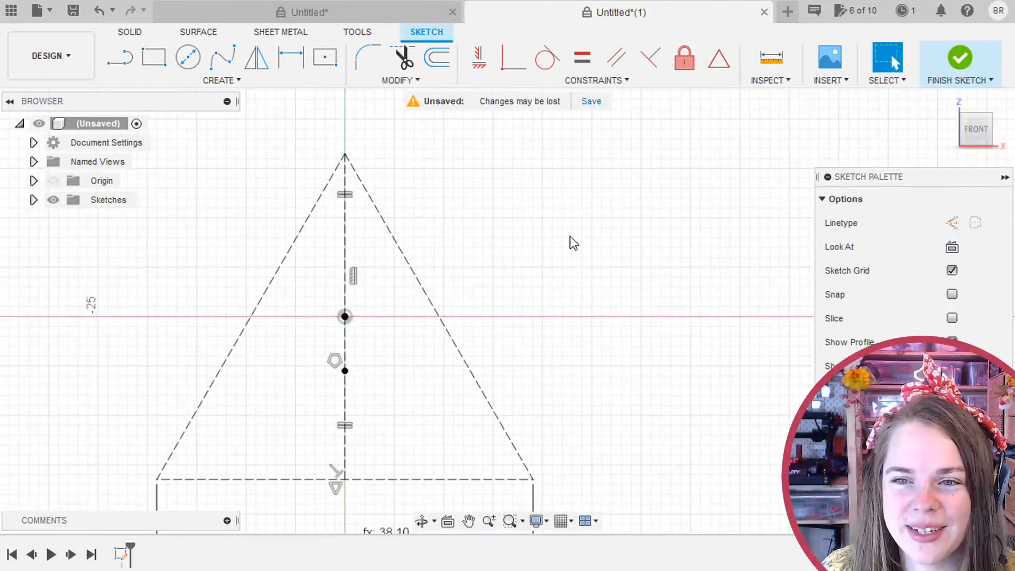
pyautogui.moveTo(570, 236); pyautogui.dragTo(617, 243, button='middle')
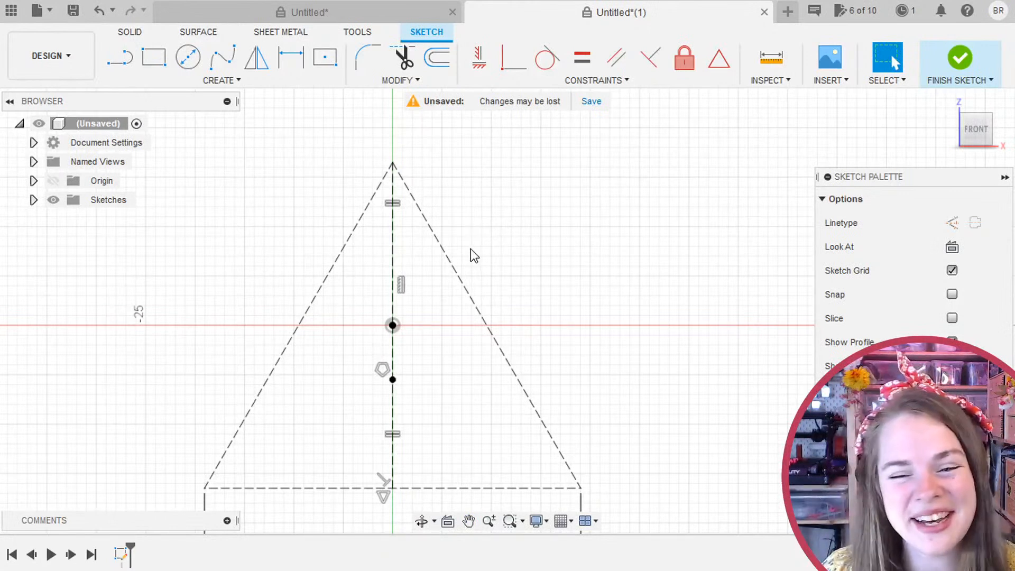
pyautogui.scroll(-1, 472, 259)
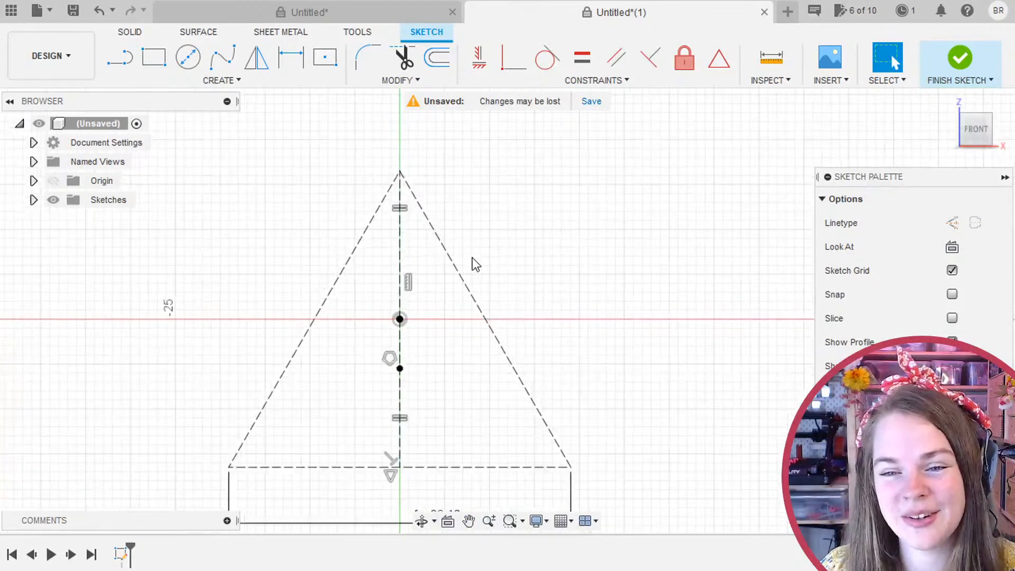
pyautogui.moveTo(532, 263); pyautogui.dragTo(547, 267, button='middle')
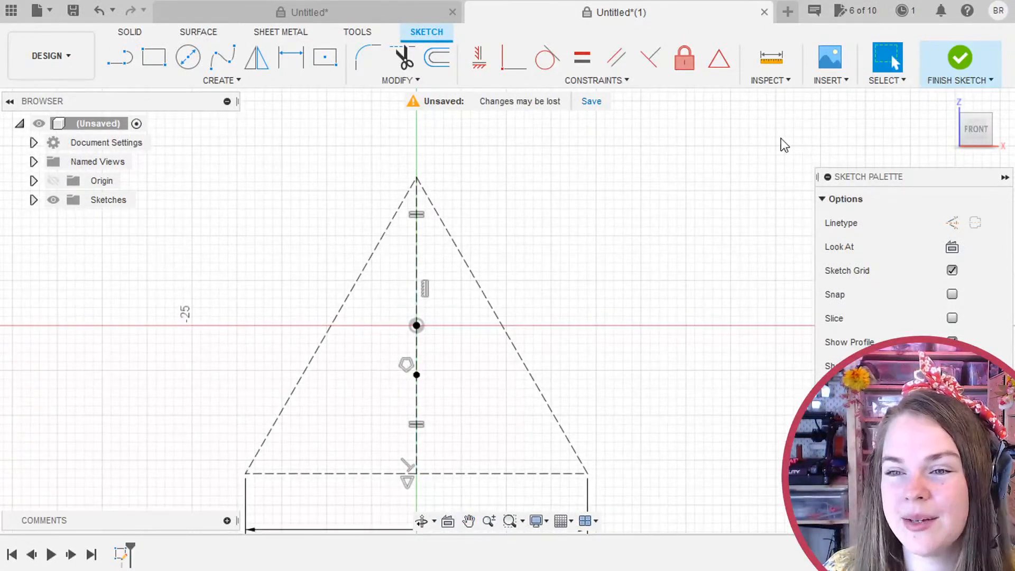
# Finish the triangle sketch and start a new sketch on the same front plane.
pyautogui.moveTo(705, 199)
pyautogui.mouseDown(button='middle')
pyautogui.moveTo(604, 186)
pyautogui.moveTo(624, 191)
pyautogui.mouseUp(button='middle')
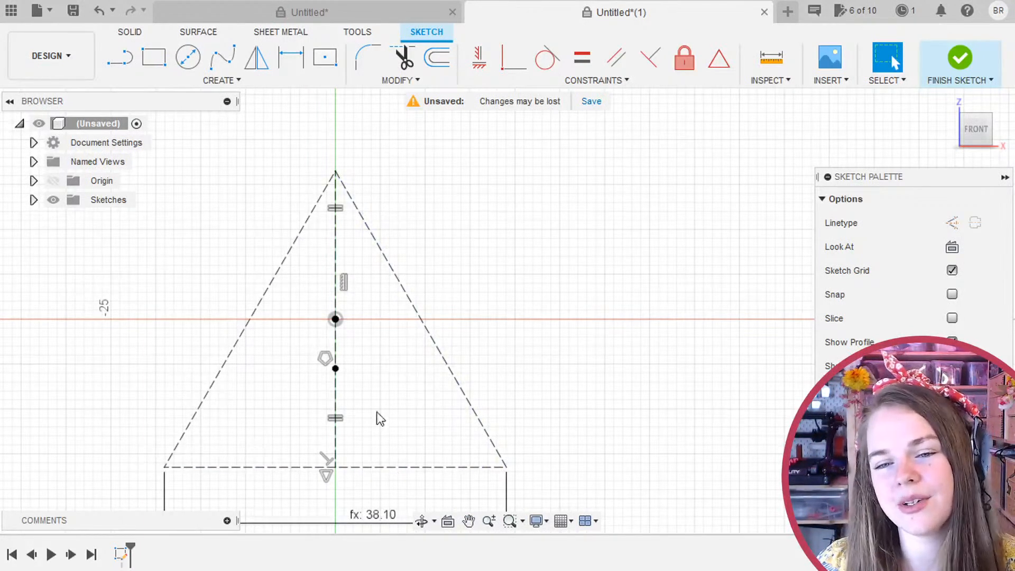
pyautogui.click(974, 48)
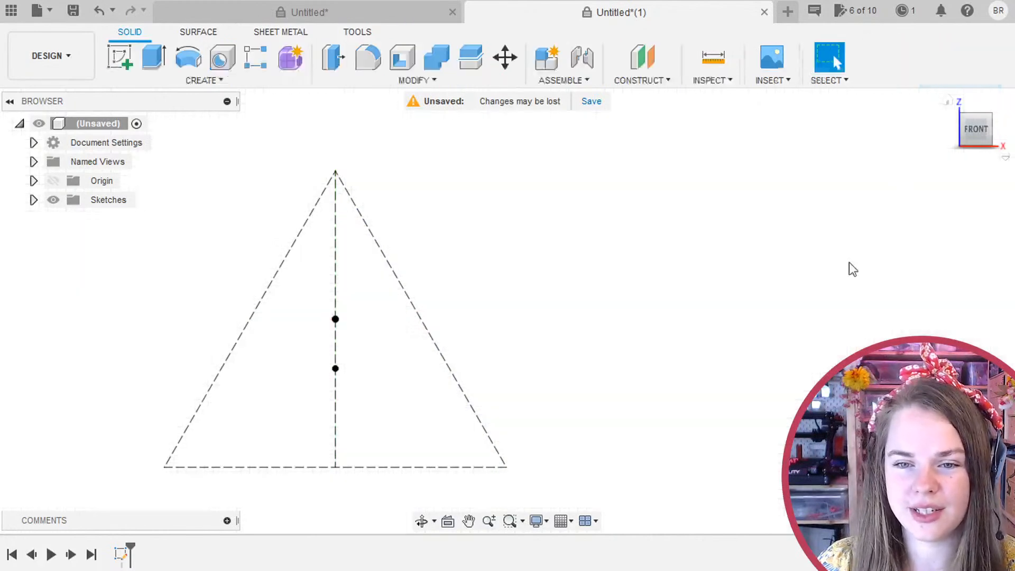
pyautogui.click(127, 55)
pyautogui.click(381, 269)
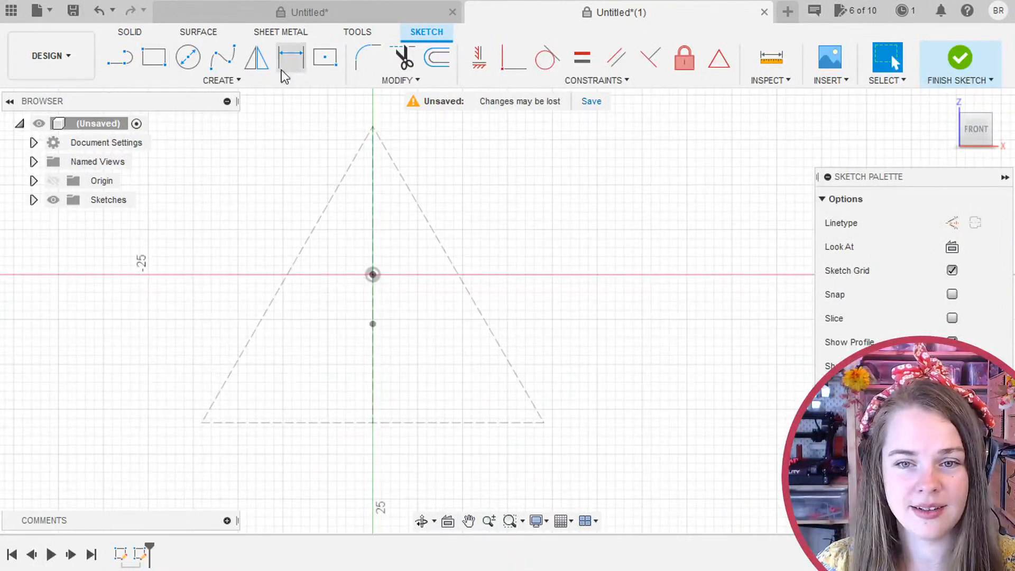
# Draw a narrow centre rectangle from the origin, extending slightly past the triangle's apex and base.
pyautogui.click(326, 57)
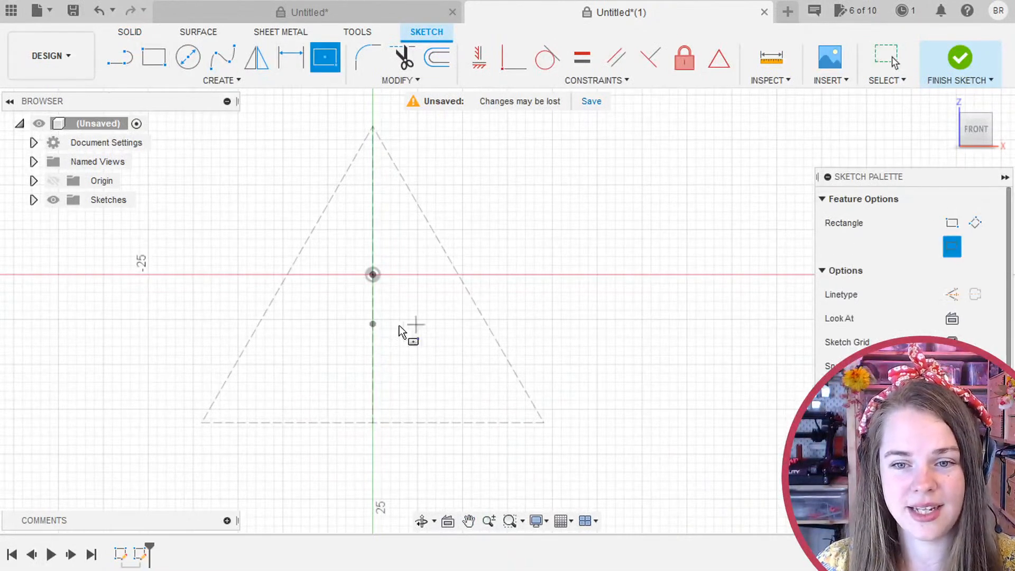
pyautogui.click(372, 272)
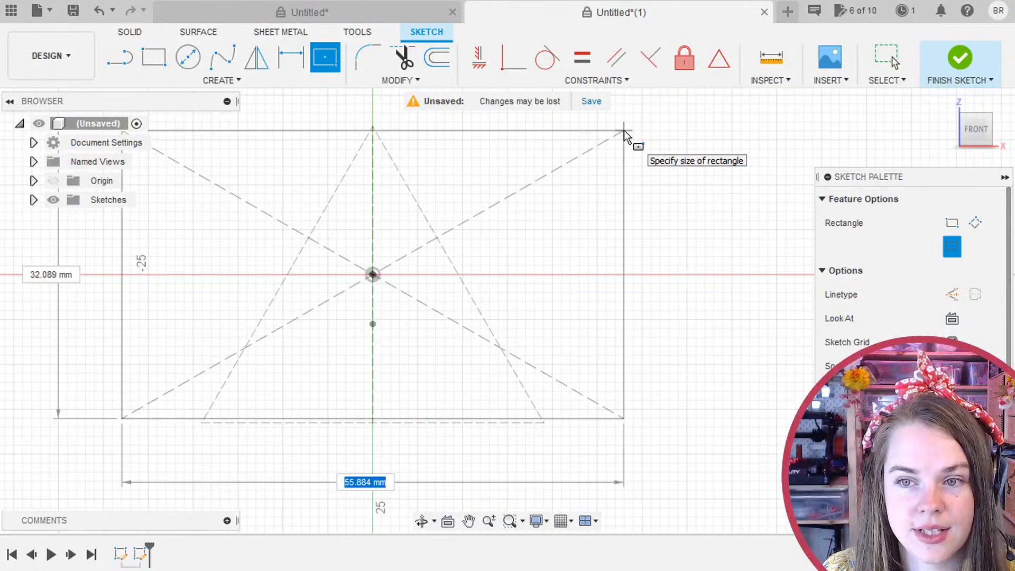
pyautogui.click(425, 122)
pyautogui.press('Escape')
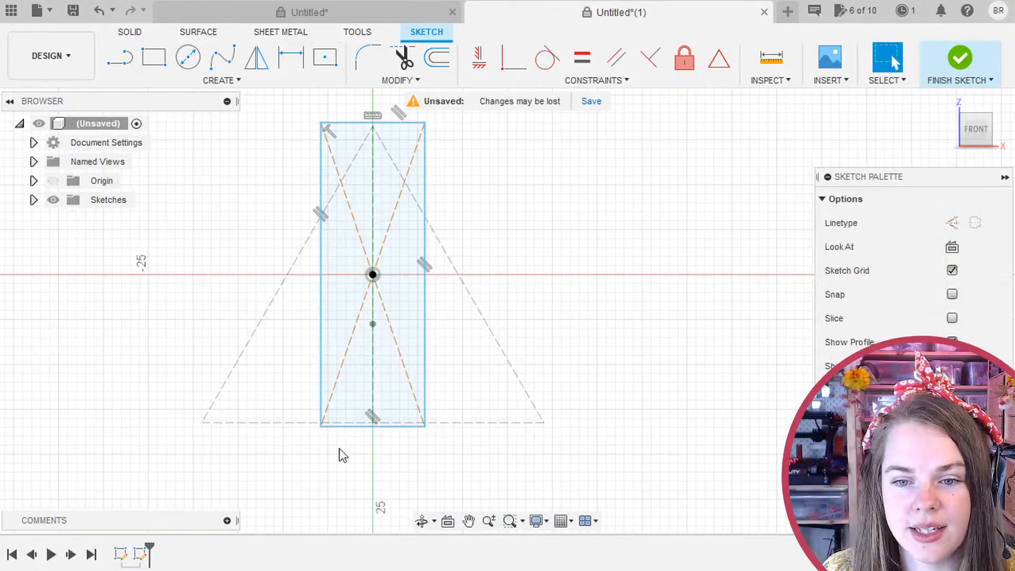
# Stretch the rectangle taller and constrain its top edge coincident with the triangle's apex.
pyautogui.moveTo(344, 430); pyautogui.dragTo(344, 472)
pyautogui.moveTo(562, 381); pyautogui.dragTo(532, 402, button='middle')
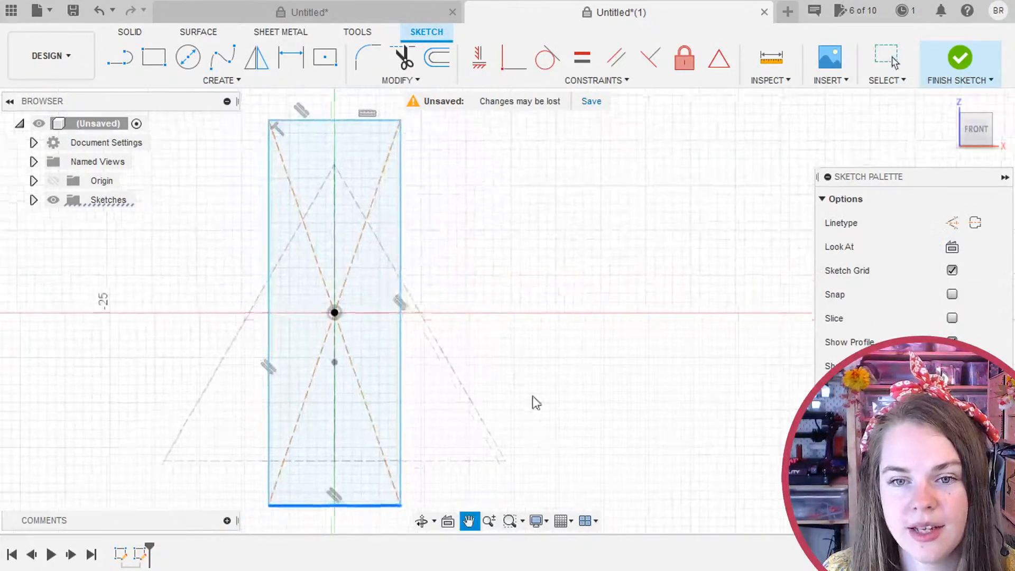
pyautogui.click(332, 121)
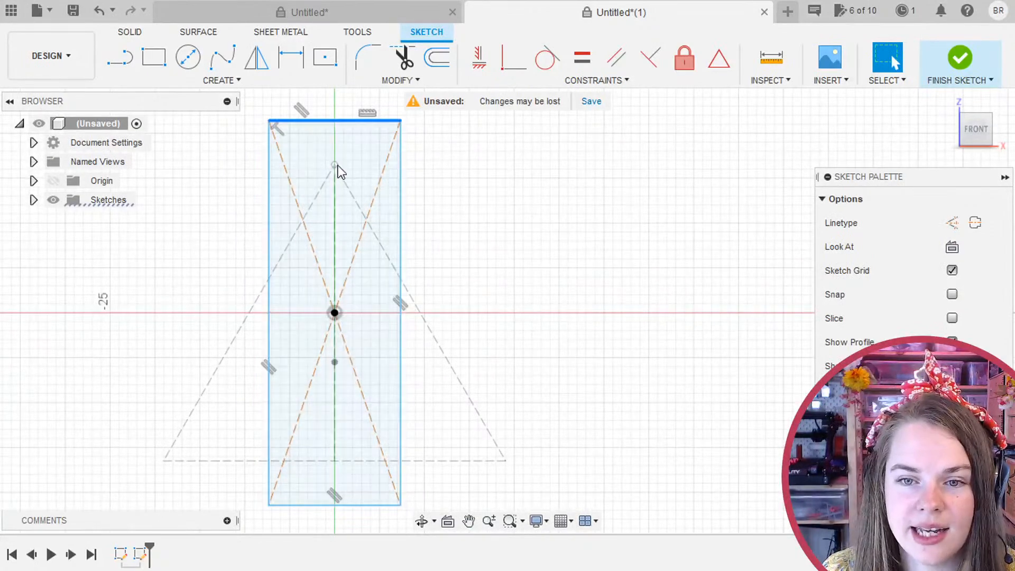
pyautogui.click(290, 299)
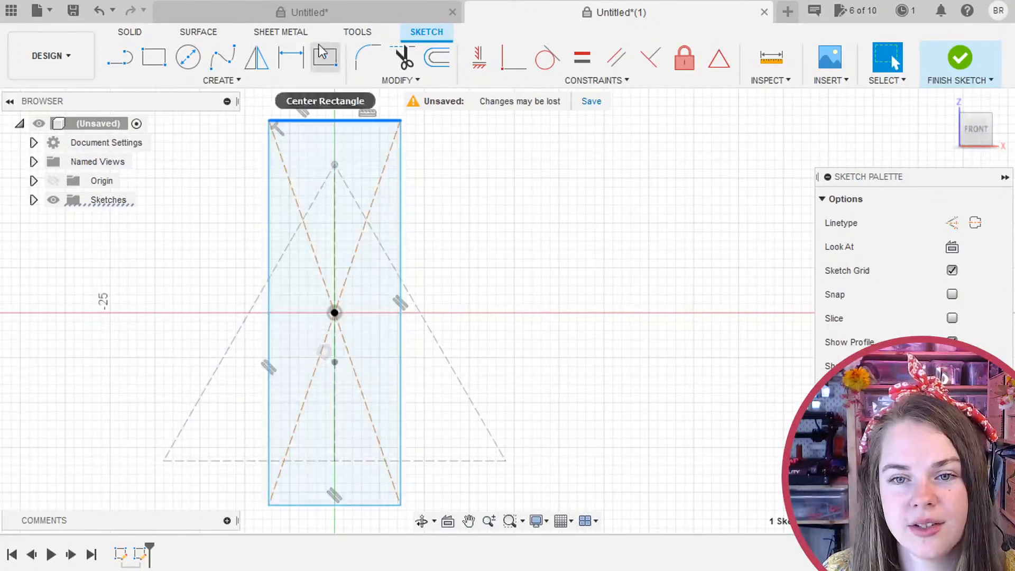
pyautogui.click(509, 62)
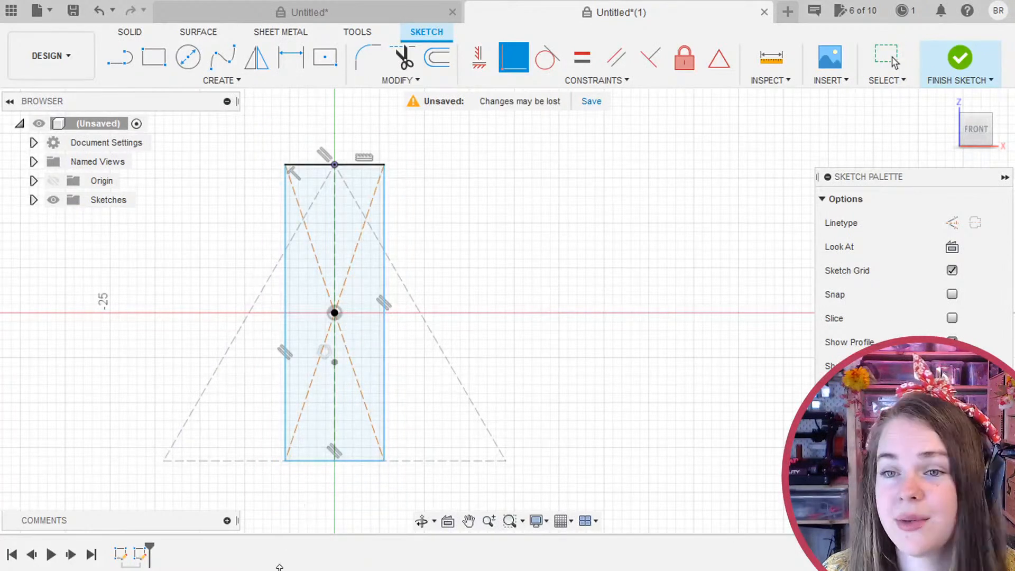
pyautogui.click(886, 61)
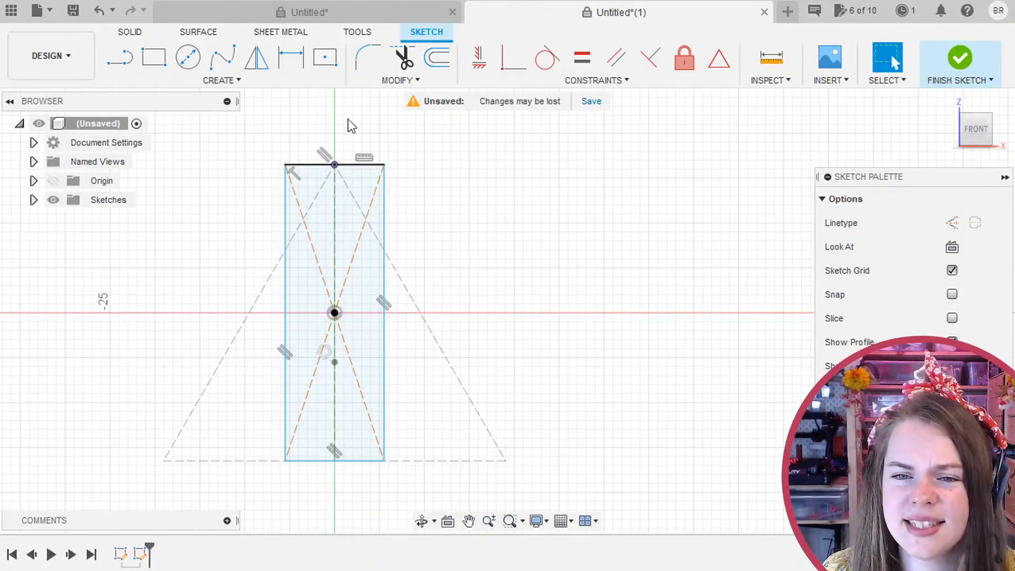
# Dimension the rectangle's top edge at 15 mm.
pyautogui.click(305, 166)
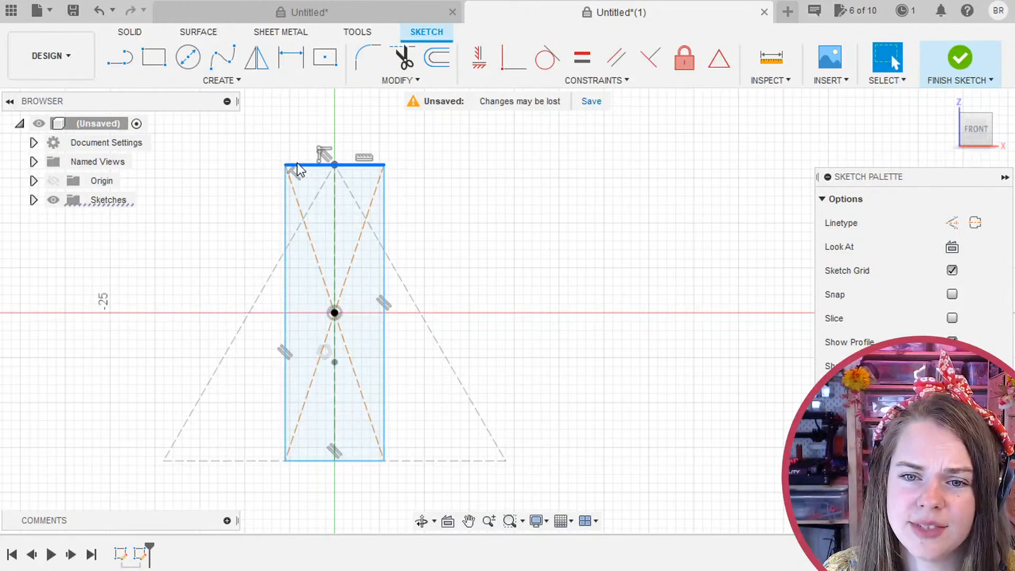
pyautogui.press('d')
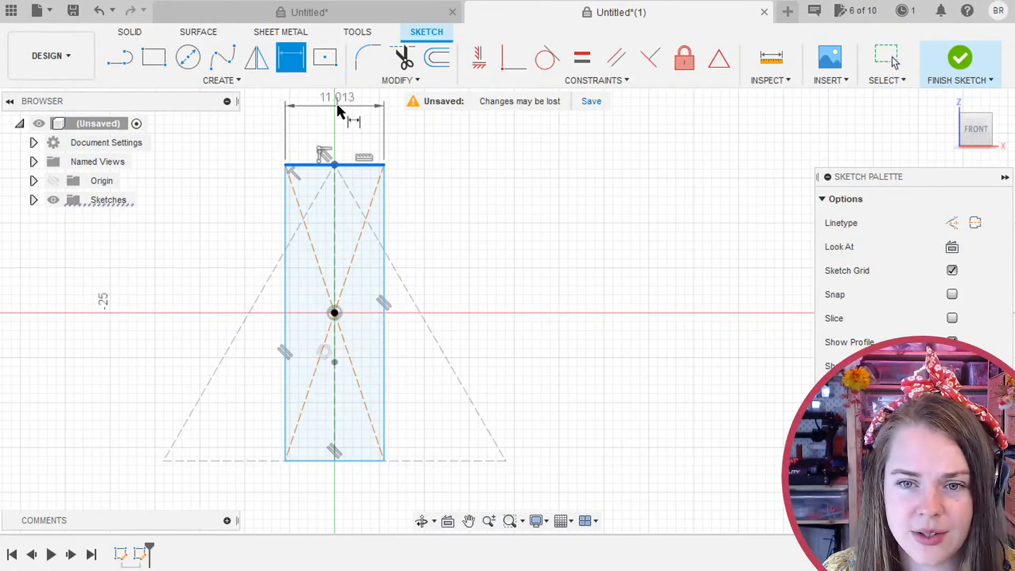
pyautogui.click(343, 117)
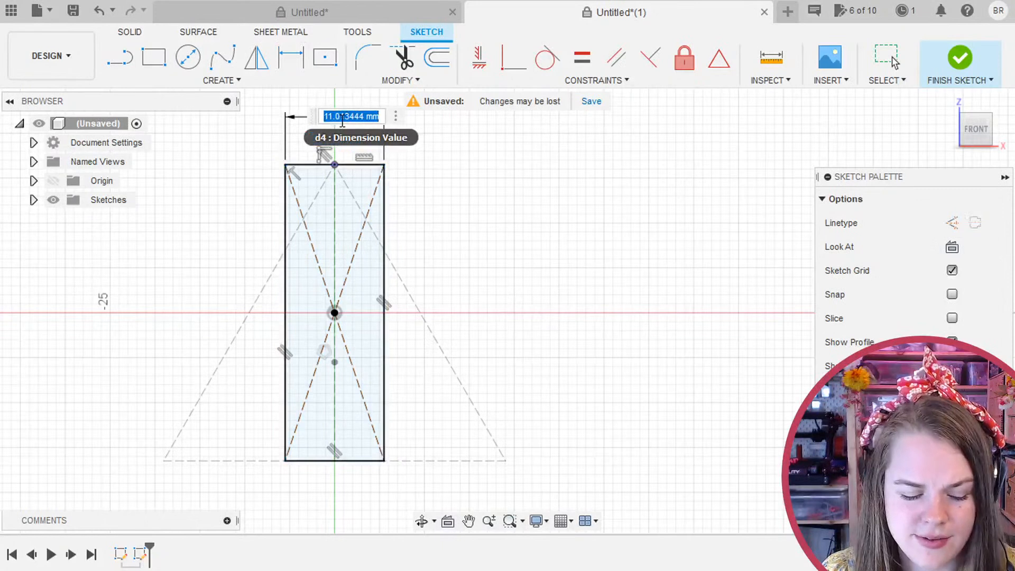
pyautogui.write('15')
pyautogui.press('Return')
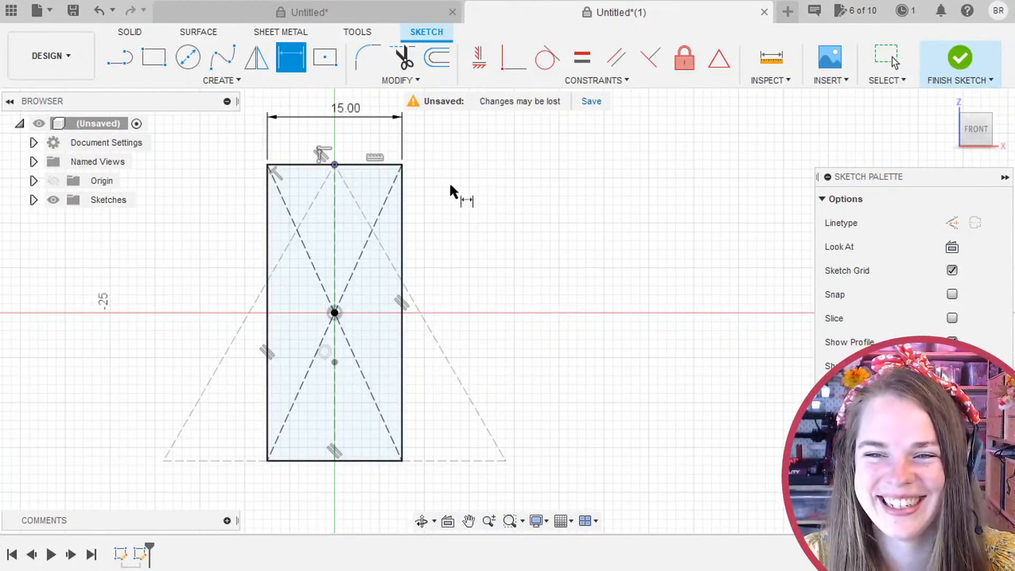
# Hide Sketch1 and draw a vertical line from the origin up to a little below the rectangle's top edge.
pyautogui.click(34, 200)
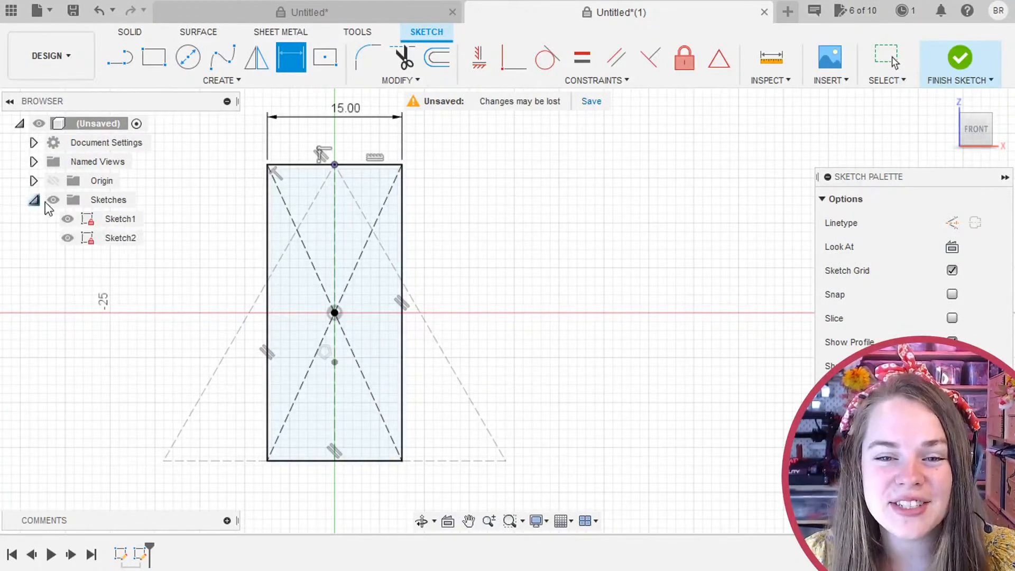
pyautogui.click(67, 219)
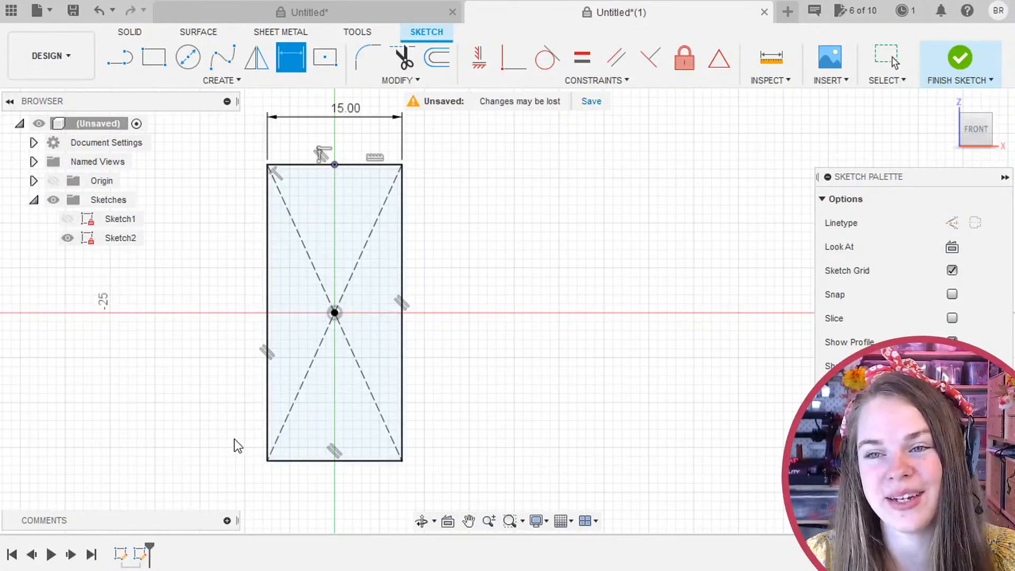
pyautogui.scroll(5, 295, 363)
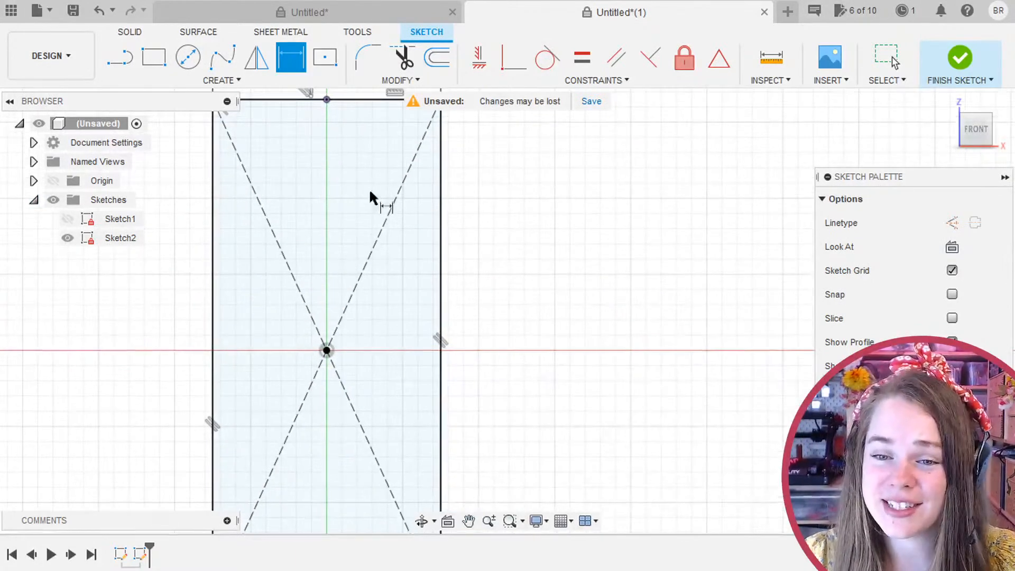
pyautogui.click(125, 58)
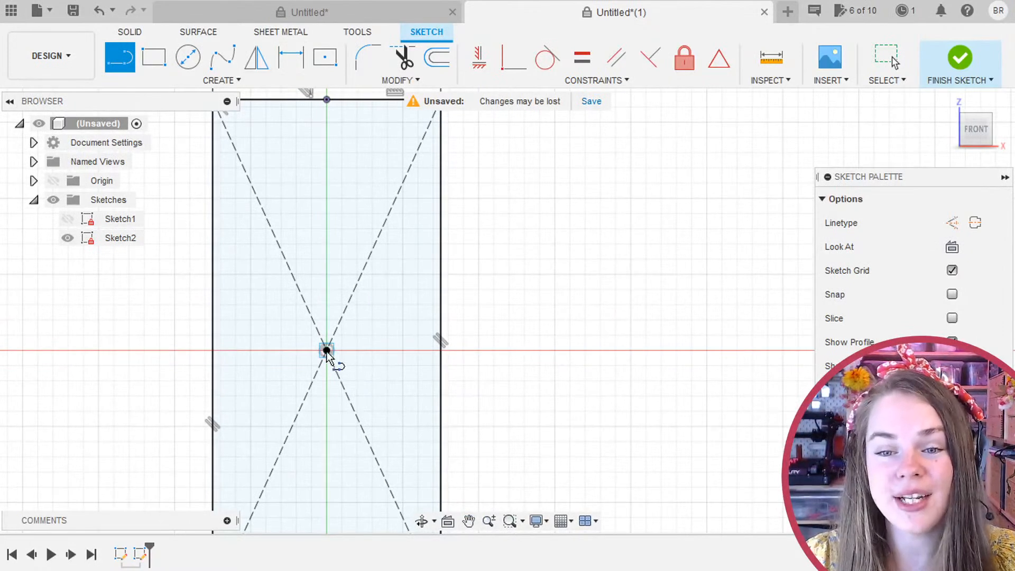
pyautogui.click(327, 351)
pyautogui.click(327, 161)
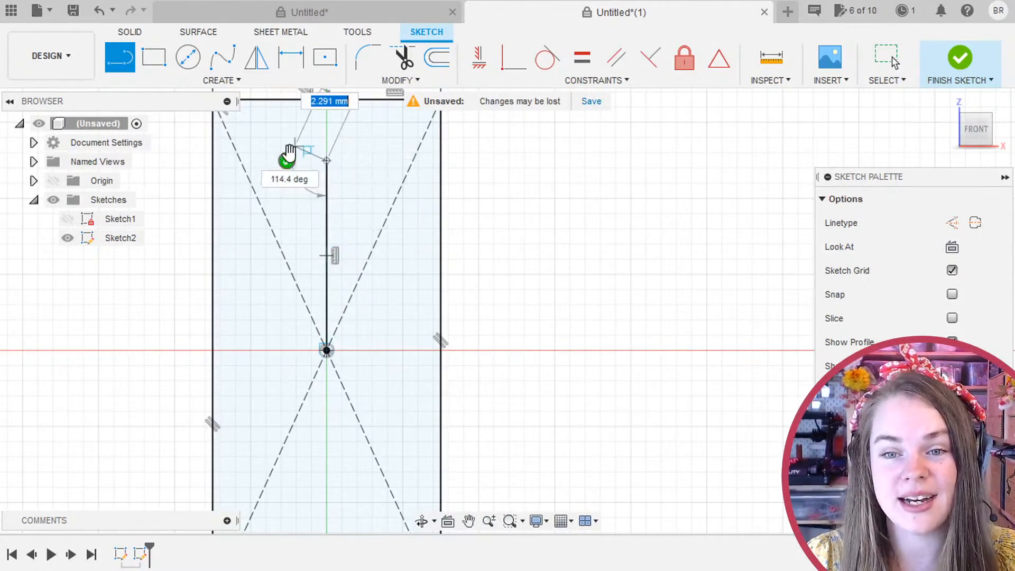
pyautogui.press('Escape')
pyautogui.click(888, 58)
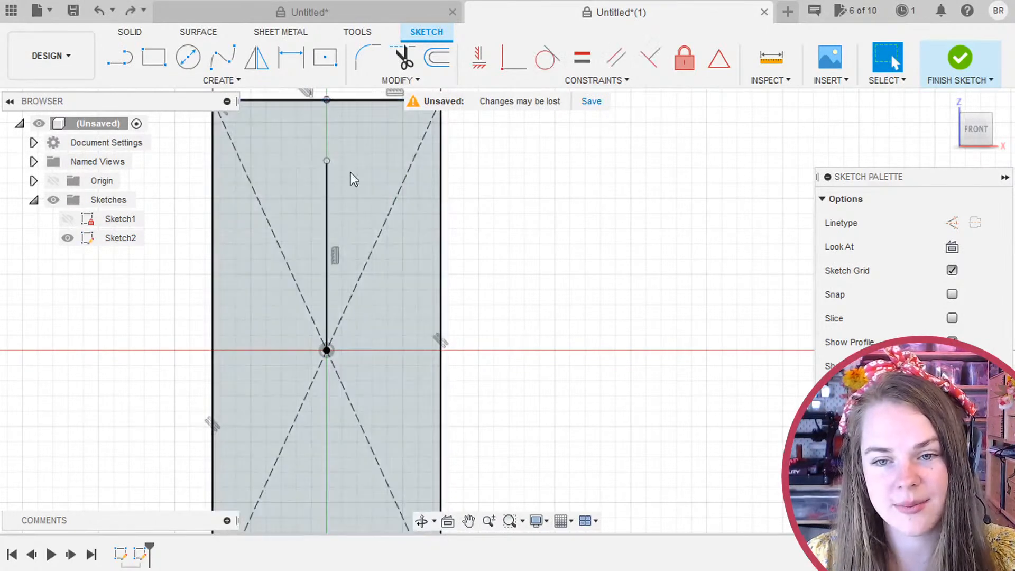
# Convert the vertical centre line to a construction line.
pyautogui.click(327, 222)
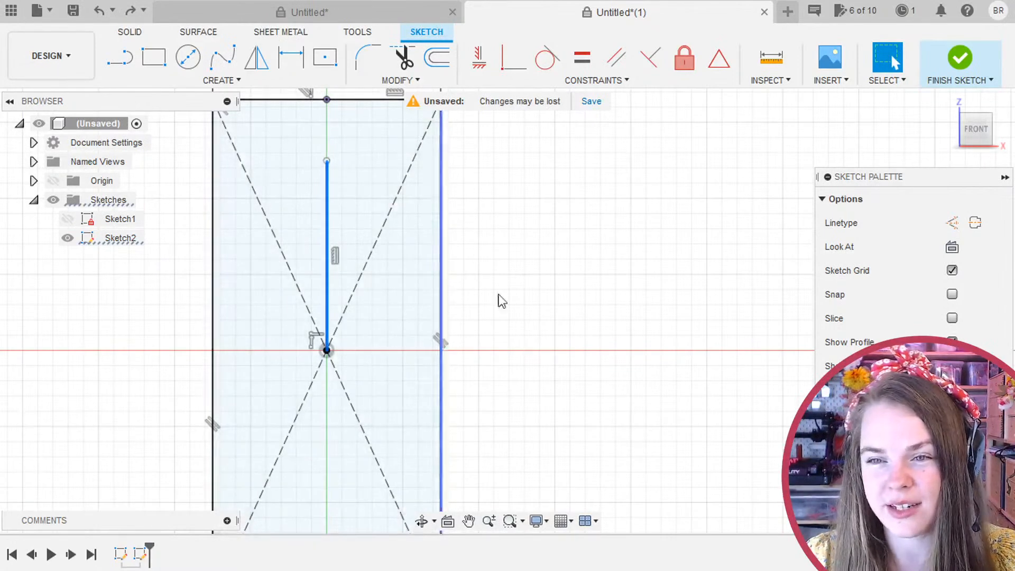
pyautogui.click(951, 223)
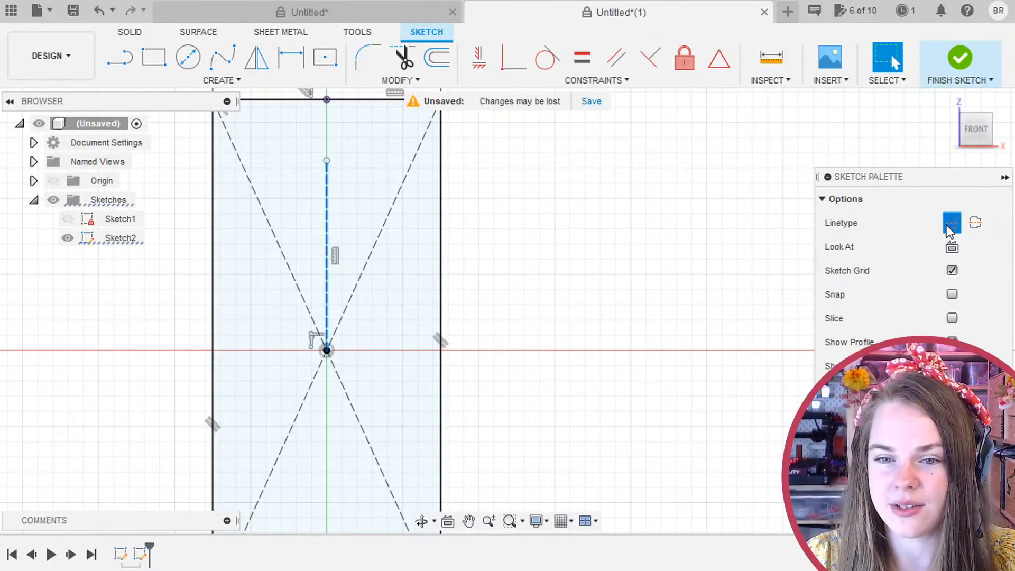
pyautogui.click(545, 236)
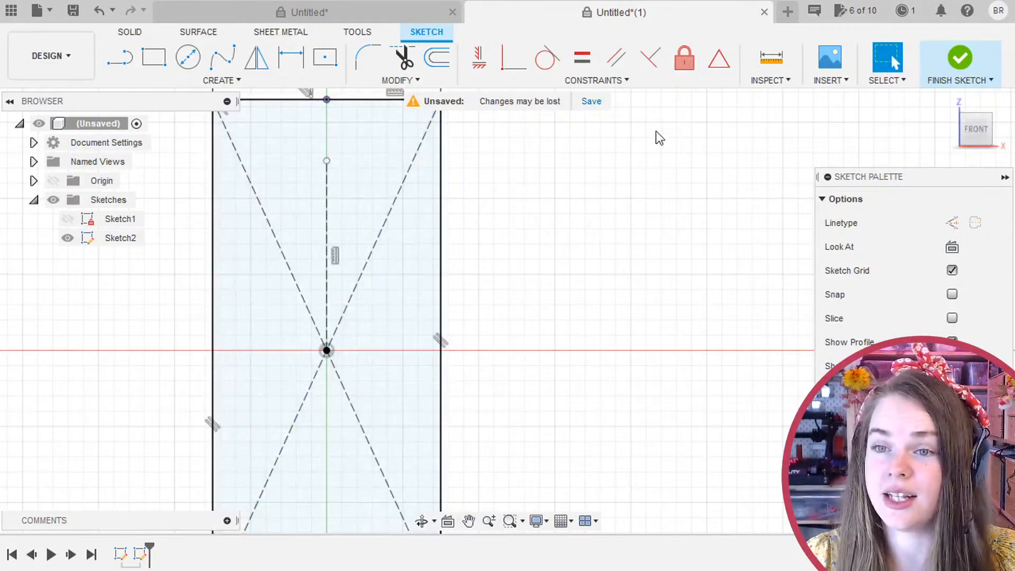
# Draw a short horizontal line to the right from the construction centre line, a little above the origin and inside the rectangle.
pyautogui.scroll(2, 431, 140)
pyautogui.scroll(1, 426, 149)
pyautogui.moveTo(401, 155); pyautogui.dragTo(511, 131, button='middle')
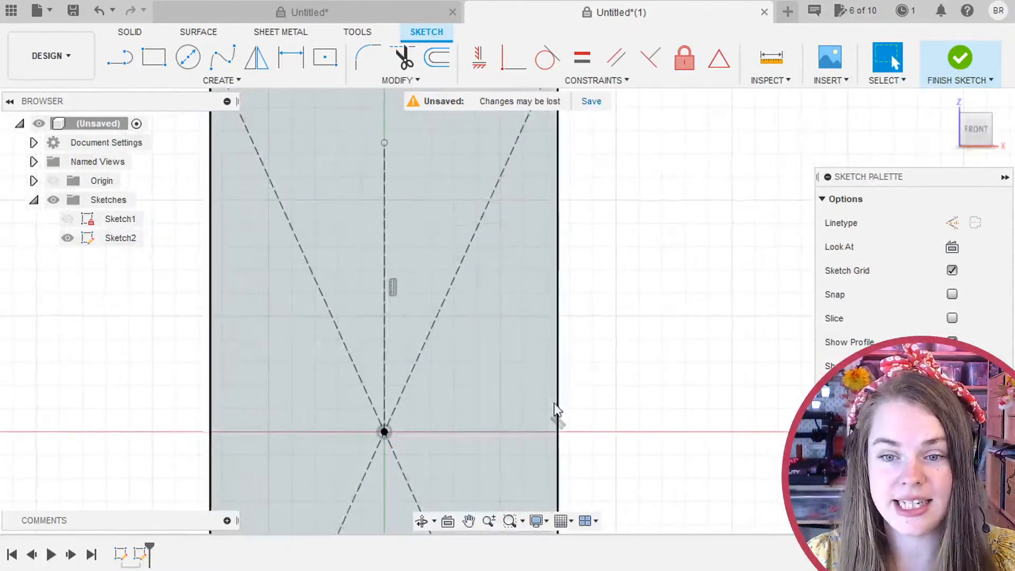
pyautogui.moveTo(589, 334); pyautogui.dragTo(597, 244, button='middle')
pyautogui.scroll(-5, 413, 247)
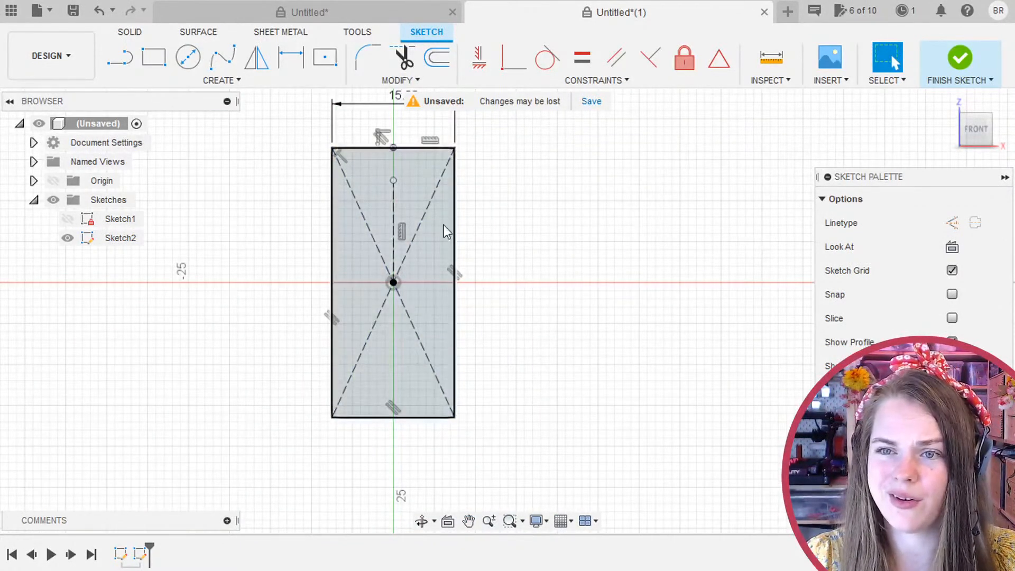
pyautogui.scroll(3, 444, 223)
pyautogui.scroll(2, 444, 228)
pyautogui.moveTo(555, 272); pyautogui.dragTo(621, 225, button='middle')
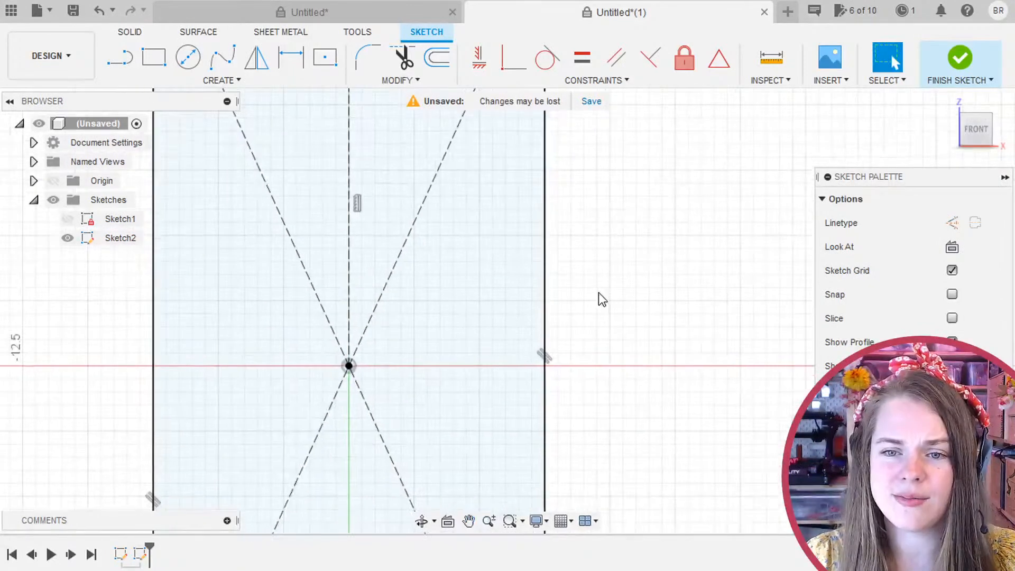
pyautogui.moveTo(601, 294); pyautogui.dragTo(587, 206, button='middle')
pyautogui.click(120, 57)
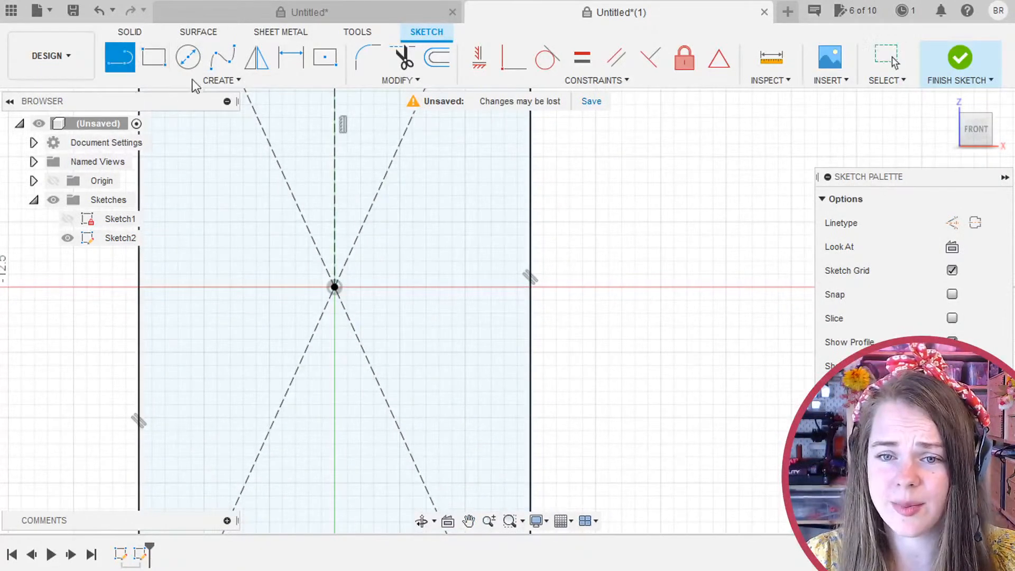
pyautogui.click(335, 190)
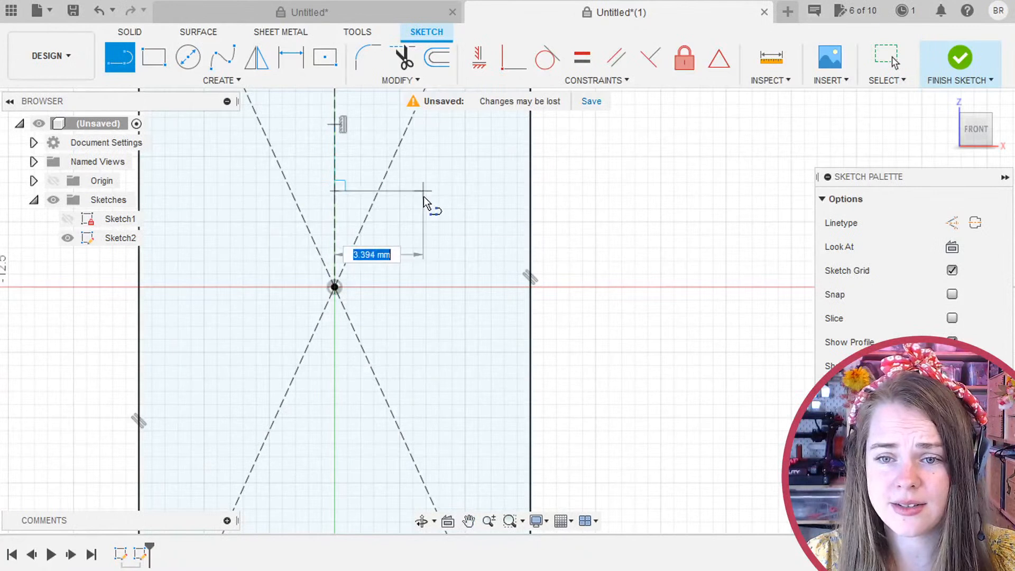
pyautogui.click(435, 192)
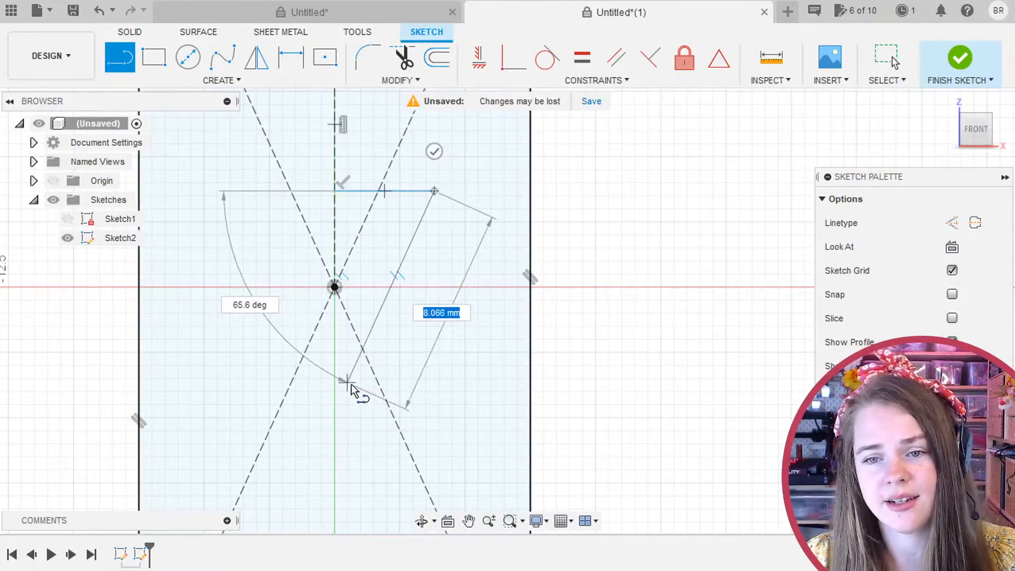
# Continue the profile with an inward-sloping line about 5.6 mm long at 70 degrees and a horizontal line to the rectangle's right edge.
pyautogui.press('Tab')
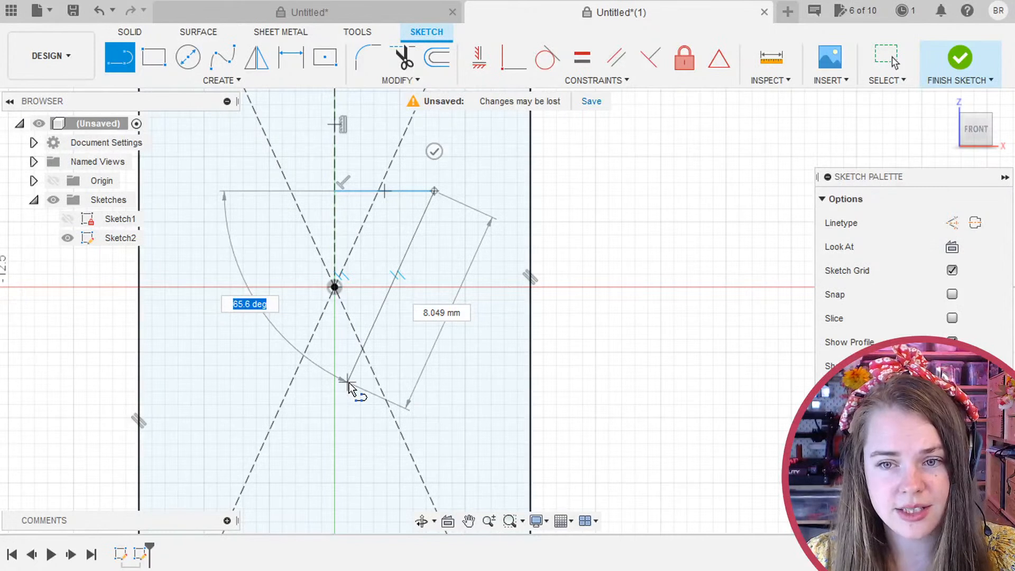
pyautogui.write('70')
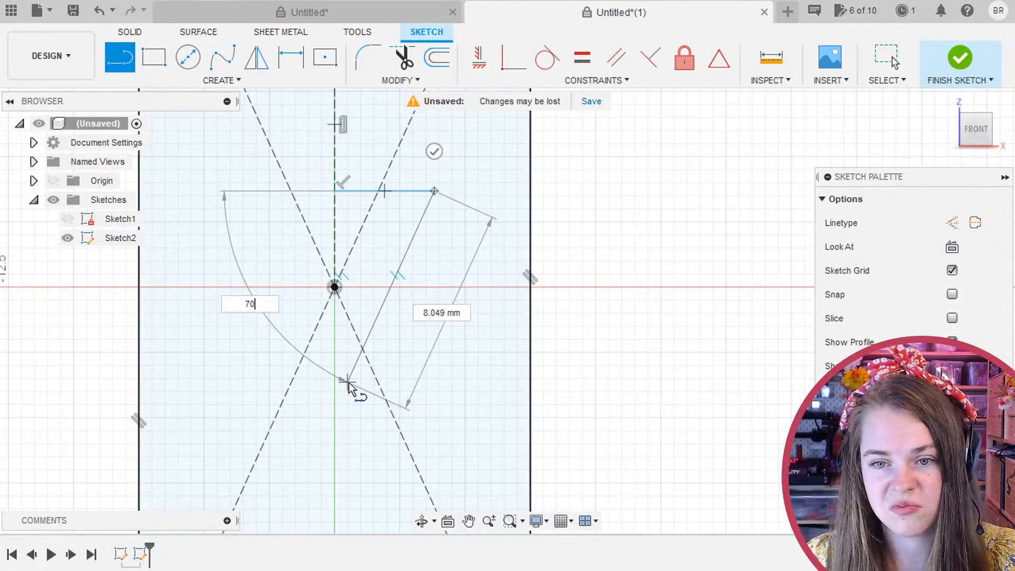
pyautogui.press('Tab')
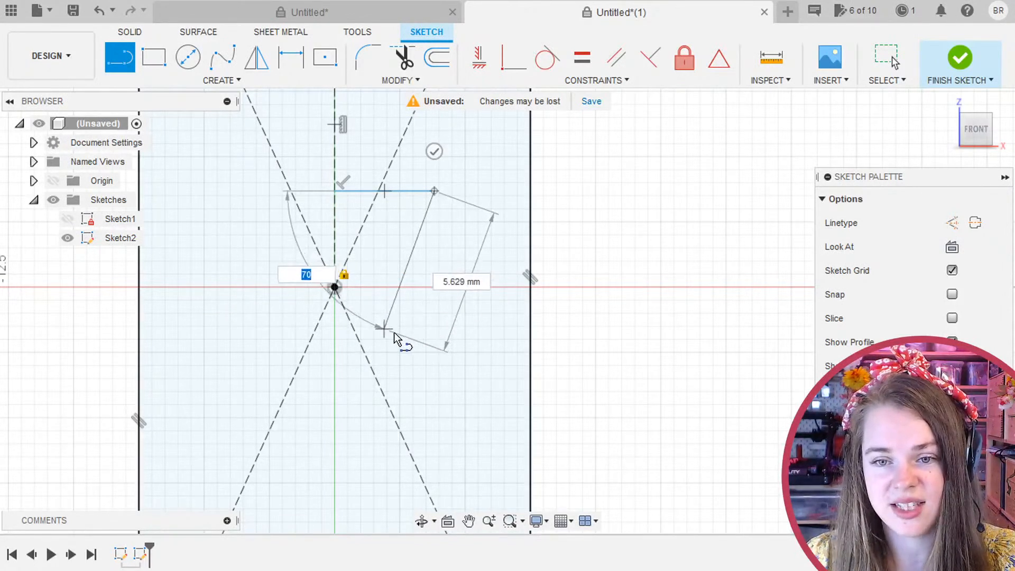
pyautogui.click(394, 332)
pyautogui.doubleClick(529, 332)
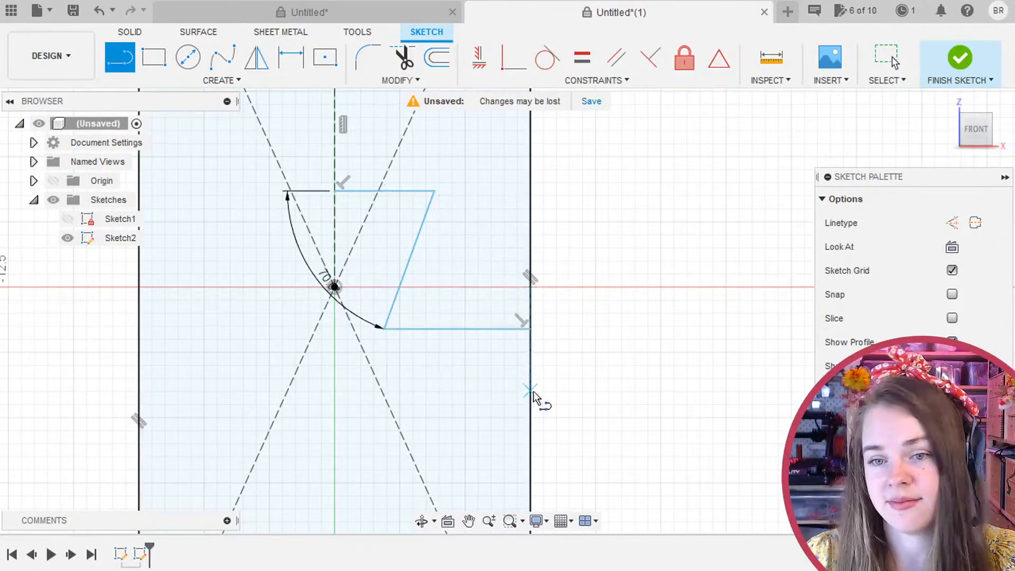
pyautogui.click(889, 58)
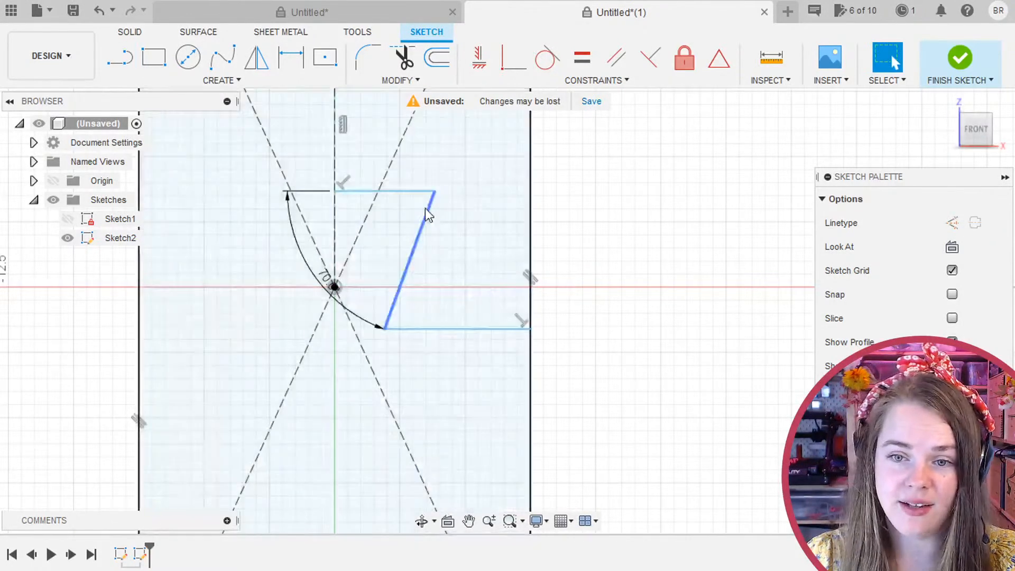
# Adjust the heights of the joint profile's two horizontal lines so one lies above and one below the horizontal axis.
pyautogui.moveTo(401, 192); pyautogui.dragTo(402, 233)
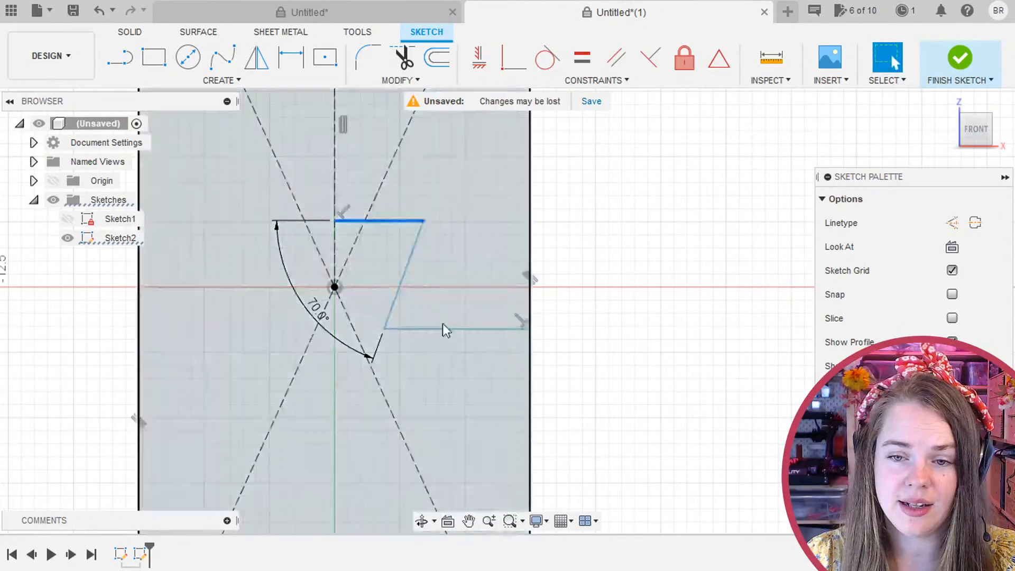
pyautogui.moveTo(430, 332); pyautogui.dragTo(429, 362)
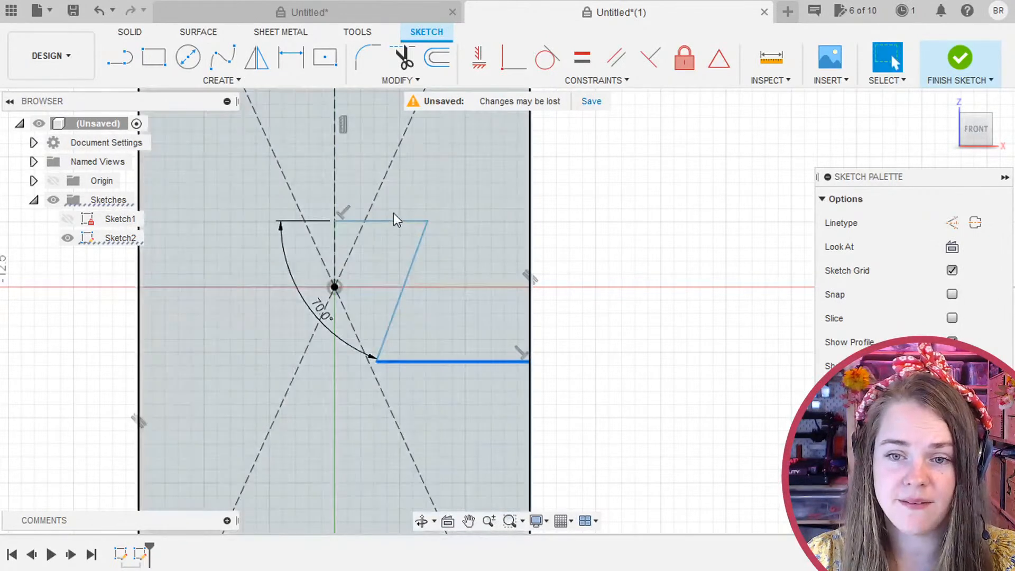
pyautogui.moveTo(381, 222)
pyautogui.mouseDown()
pyautogui.moveTo(370, 249)
pyautogui.moveTo(359, 243)
pyautogui.mouseUp()
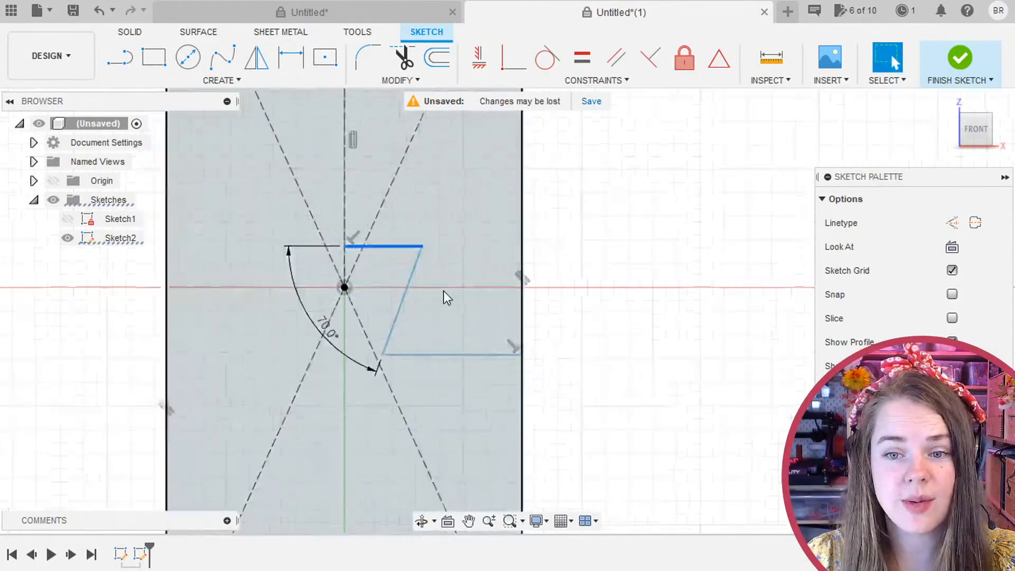
pyautogui.scroll(4, 443, 291)
pyautogui.moveTo(442, 265); pyautogui.dragTo(422, 303, button='middle')
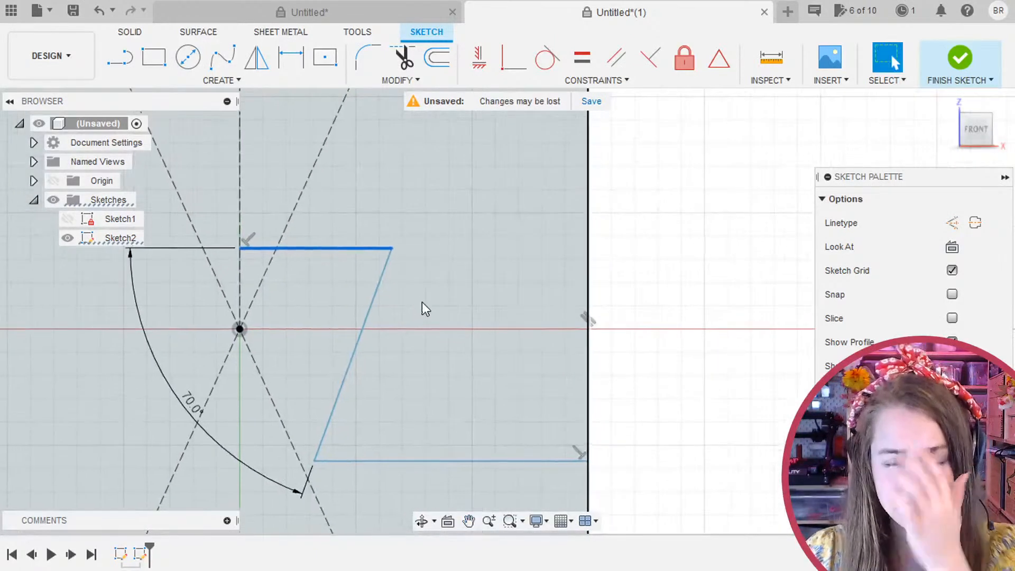
pyautogui.moveTo(368, 461); pyautogui.dragTo(375, 438)
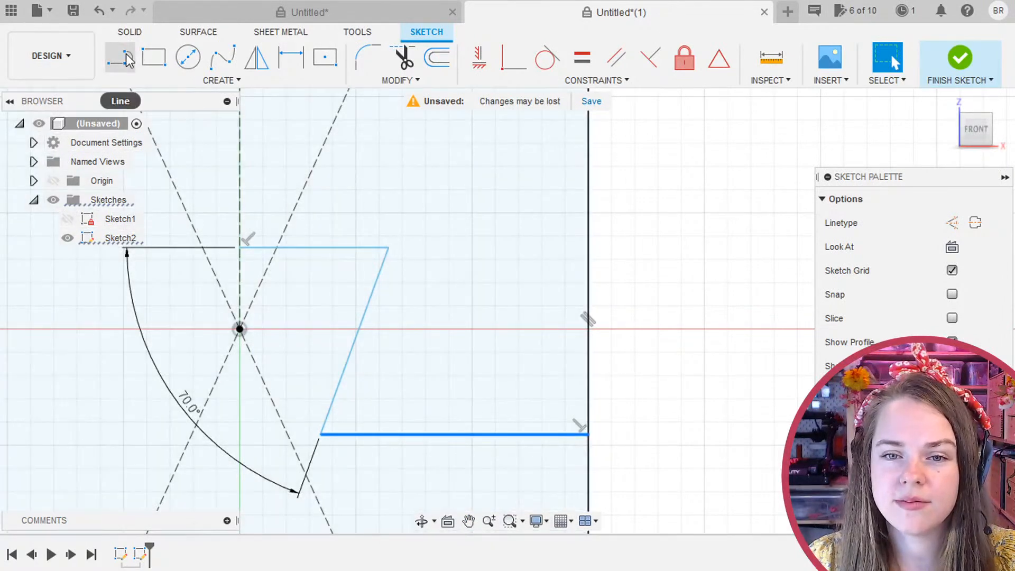
# Draw a vertical line from the profile's upper corner to its lower horizontal line, and a horizontal line from its midpoint toward the origin.
pyautogui.click(120, 57)
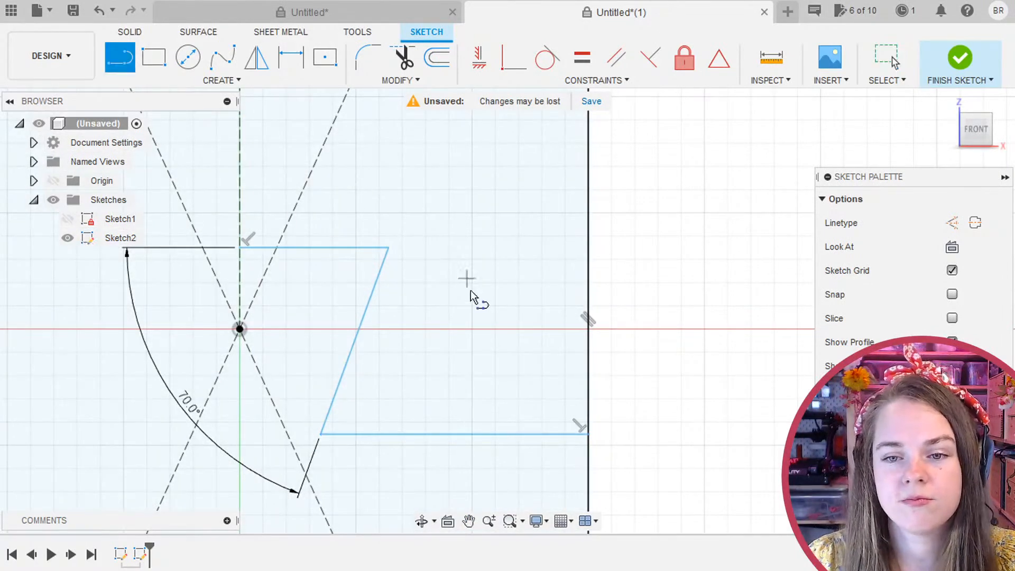
pyautogui.click(388, 248)
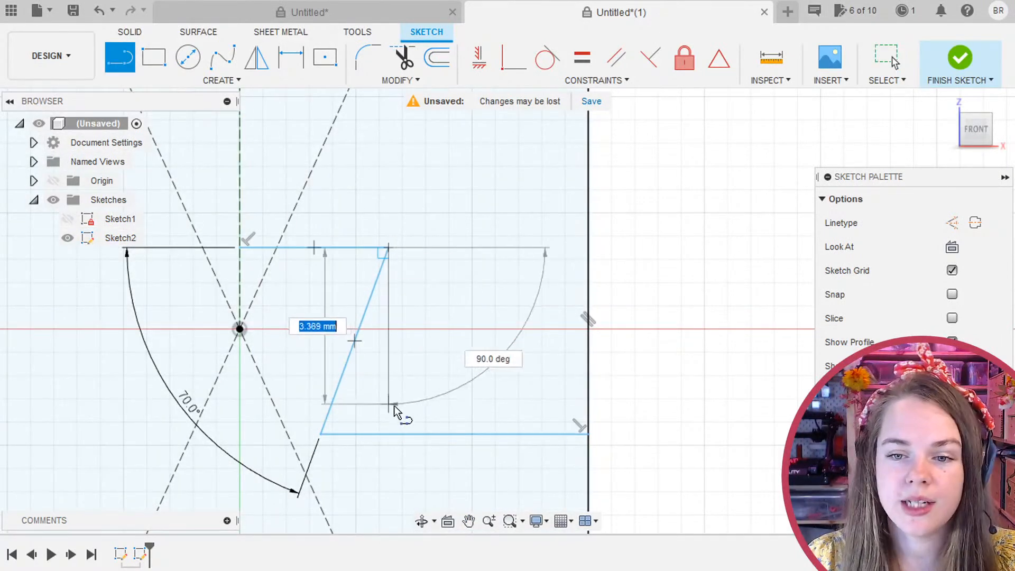
pyautogui.click(389, 434)
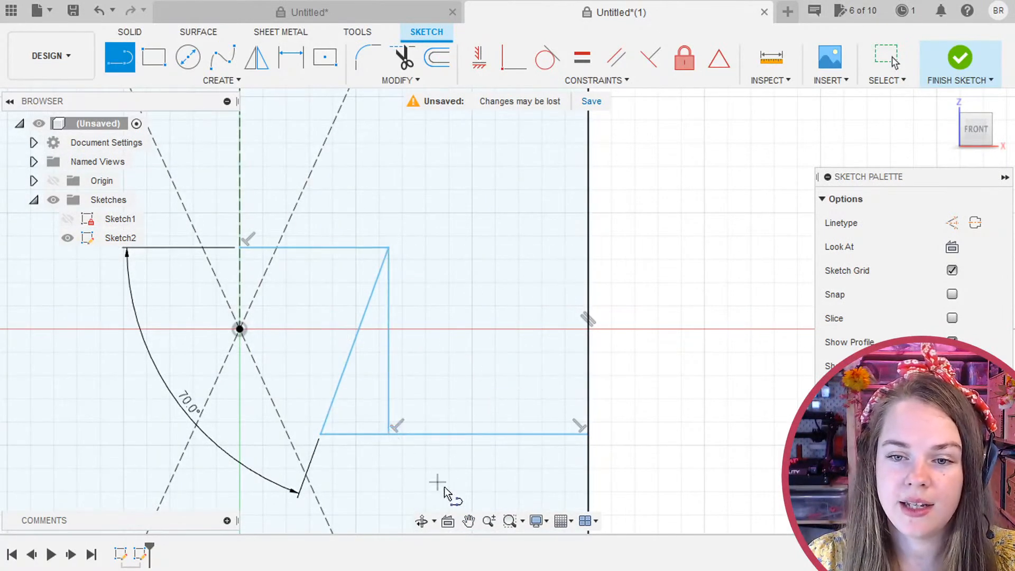
pyautogui.click(388, 343)
pyautogui.click(271, 341)
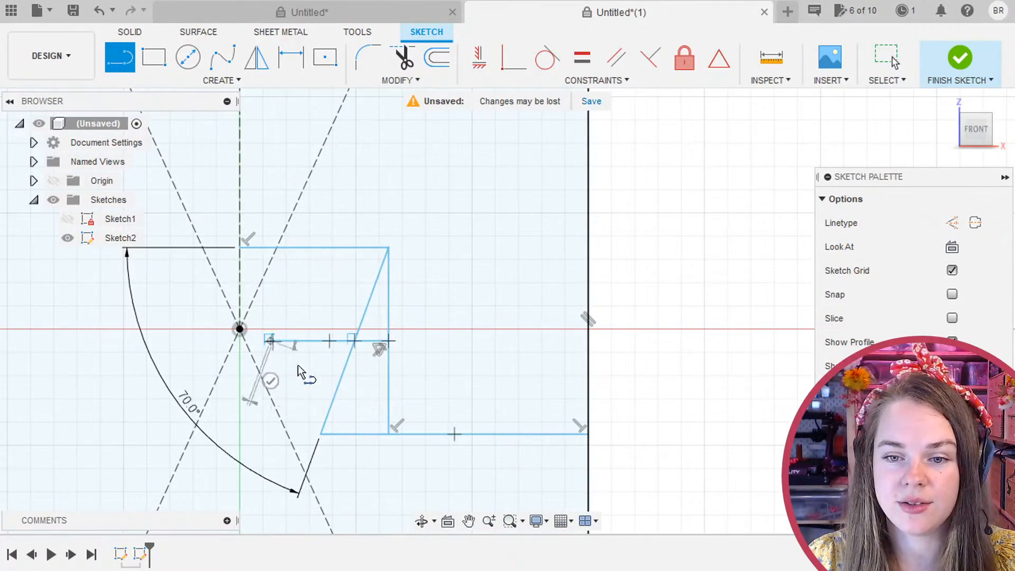
# Convert the new vertical line and the horizontal line from its midpoint to construction lines.
pyautogui.click(886, 57)
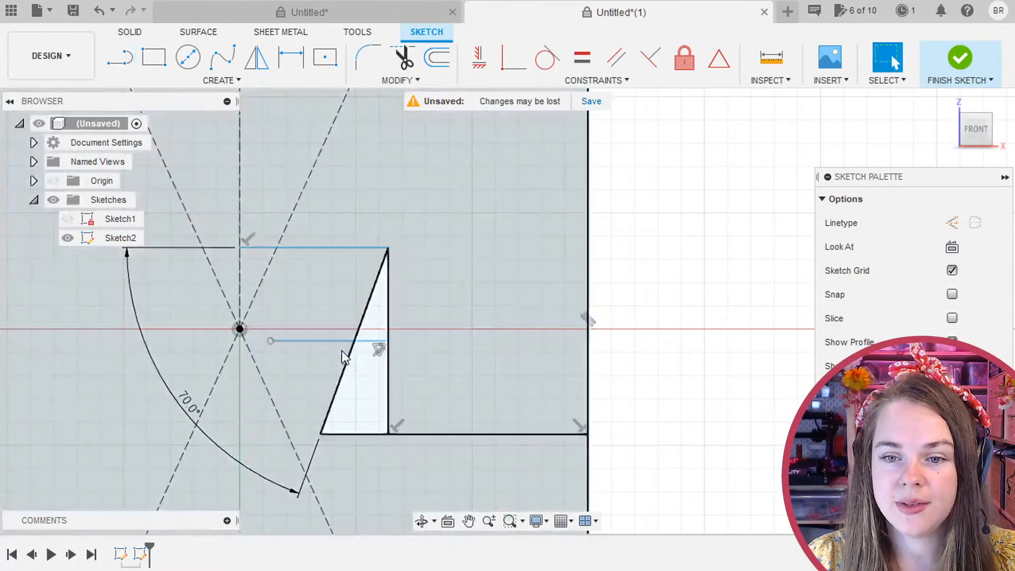
pyautogui.click(367, 340)
pyautogui.keyDown('shift'); pyautogui.click(388, 334); pyautogui.keyUp('shift')
pyautogui.press('x')
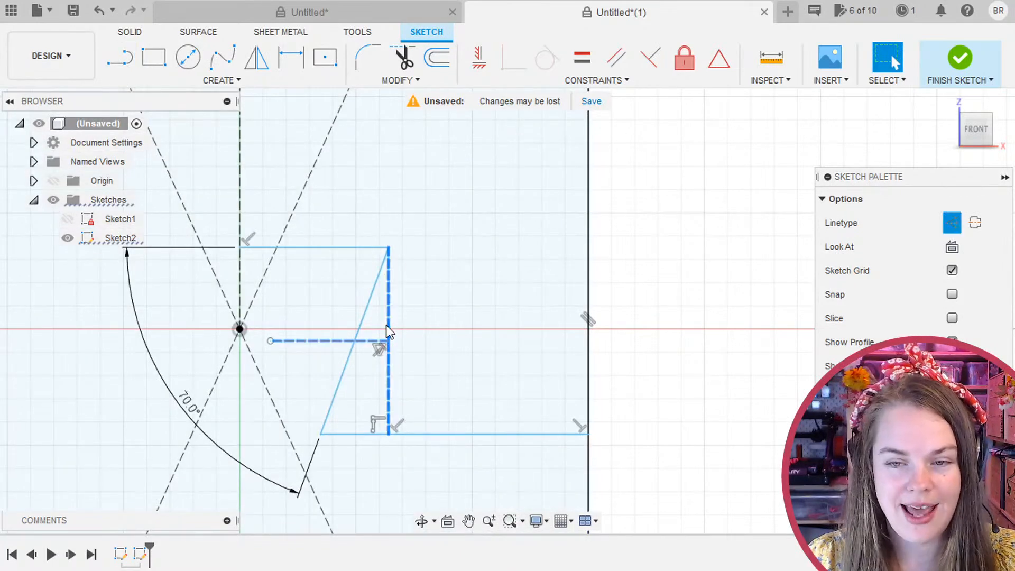
pyautogui.click(376, 400)
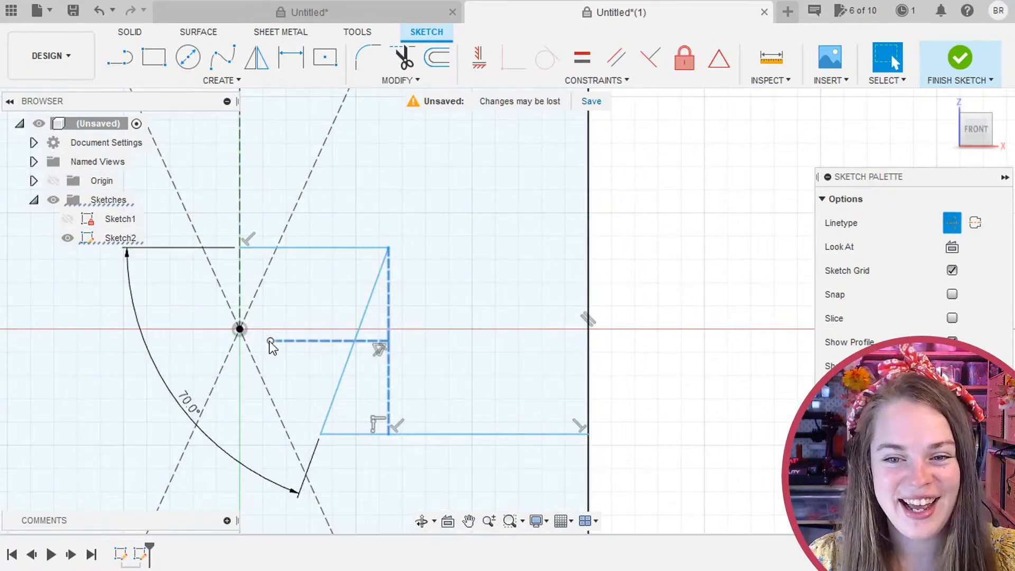
# Make the free end of the horizontal construction line coincident with the origin and move the 70-degree dimension inside the profile's upper corner.
pyautogui.click(270, 341)
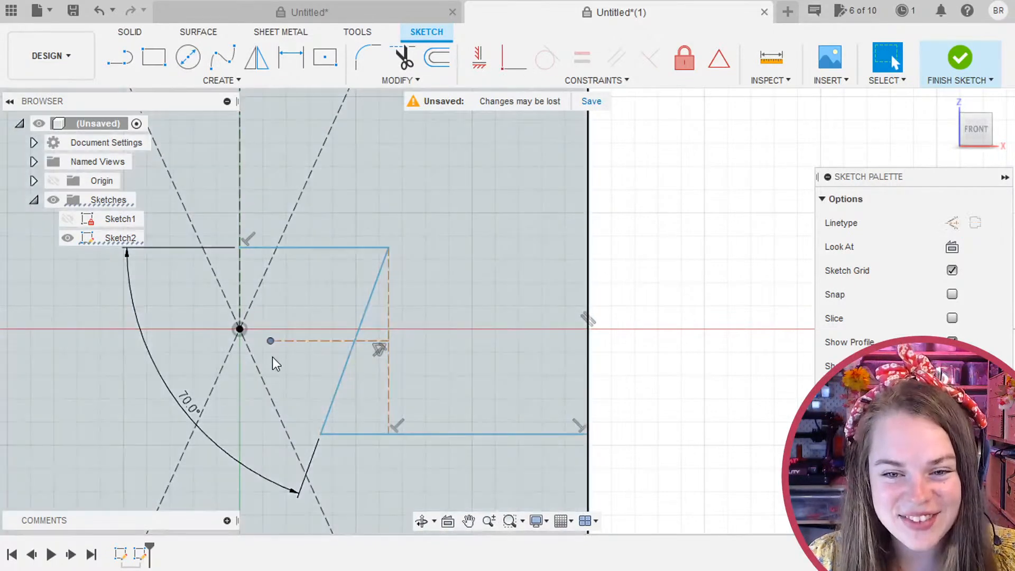
pyautogui.keyDown('shift'); pyautogui.click(240, 329); pyautogui.keyUp('shift')
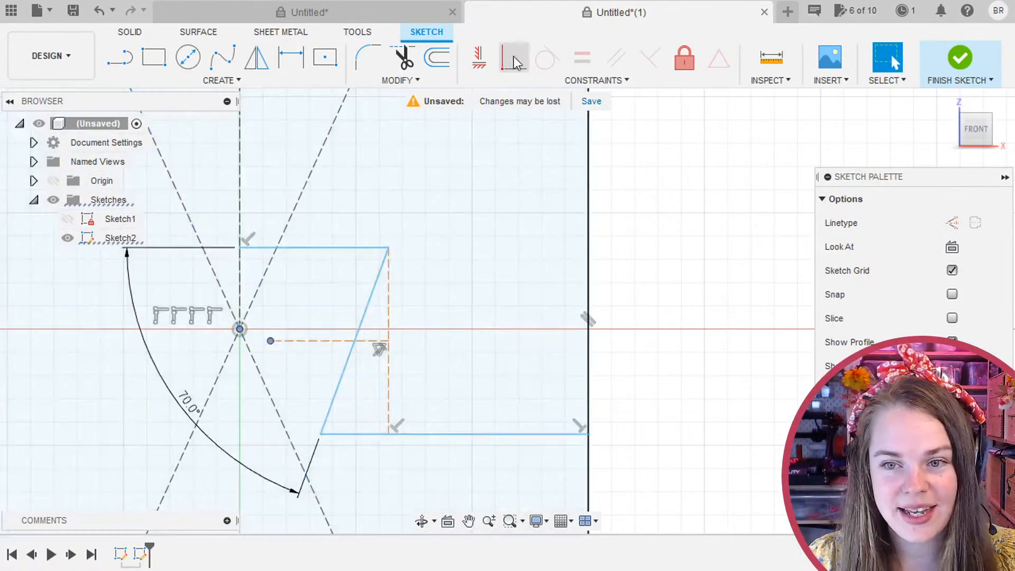
pyautogui.click(513, 57)
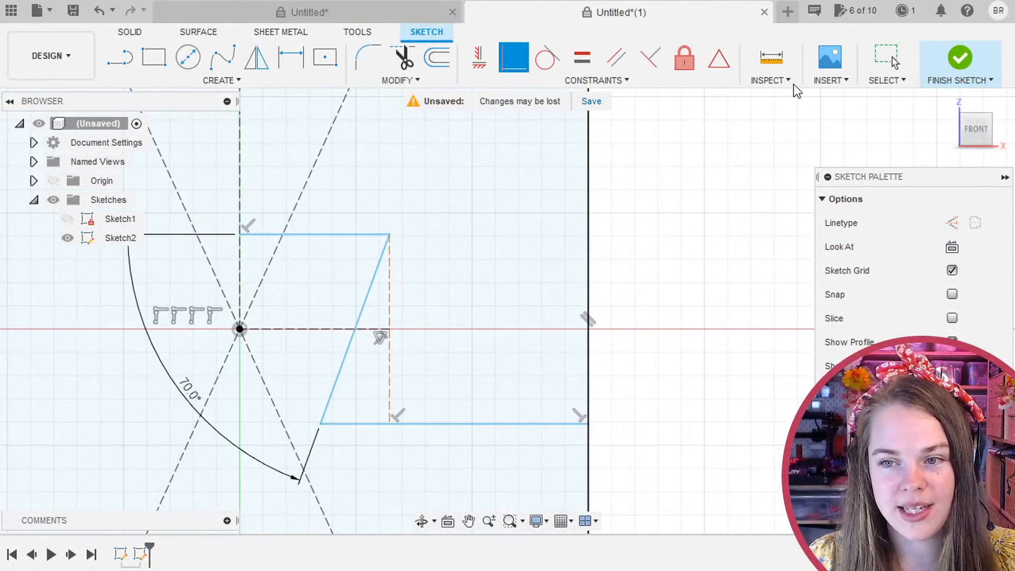
pyautogui.click(878, 72)
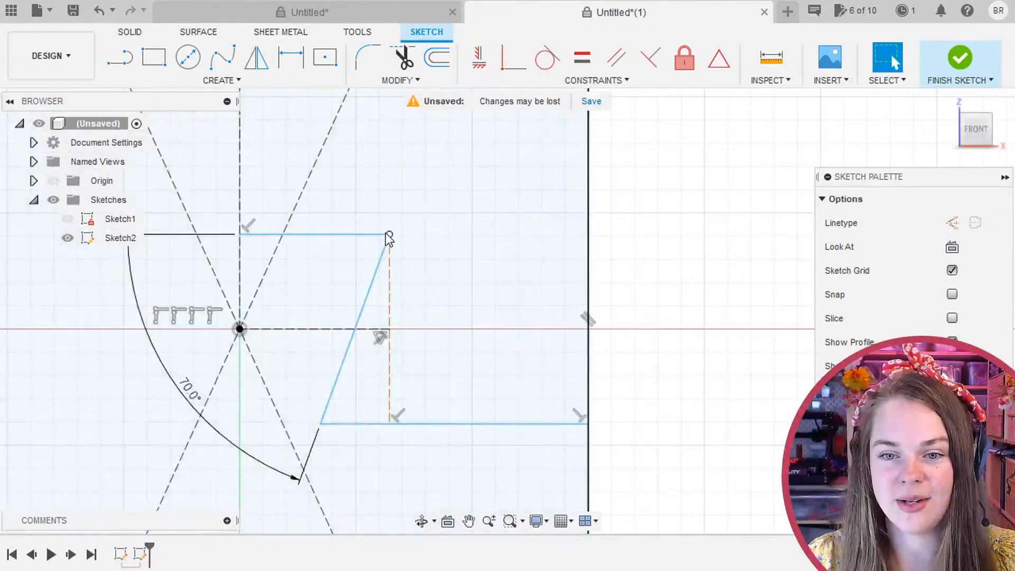
pyautogui.moveTo(389, 236)
pyautogui.mouseDown()
pyautogui.moveTo(404, 174)
pyautogui.moveTo(406, 281)
pyautogui.moveTo(372, 279)
pyautogui.moveTo(392, 205)
pyautogui.moveTo(389, 237)
pyautogui.mouseUp()
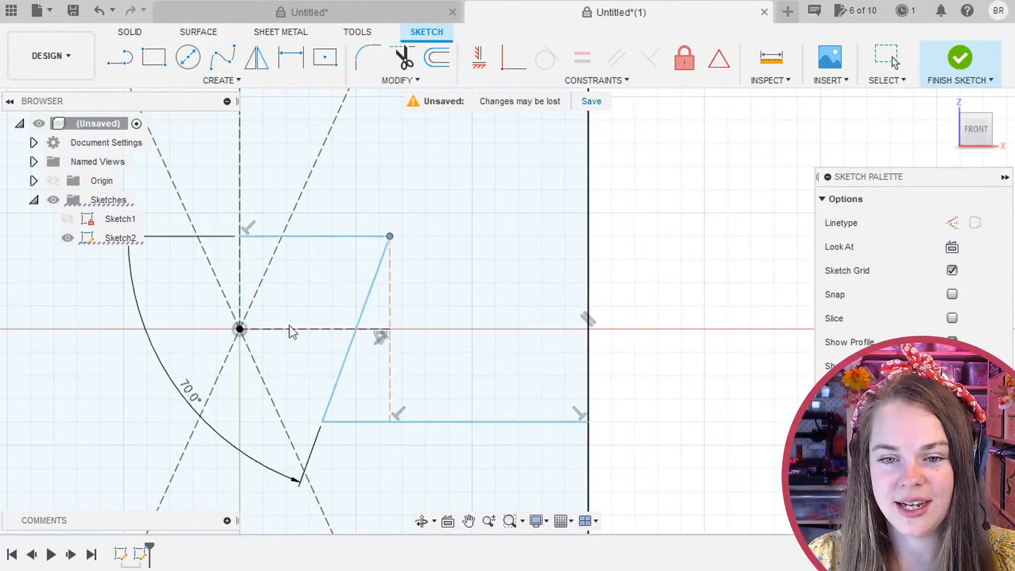
pyautogui.moveTo(190, 391); pyautogui.dragTo(351, 267)
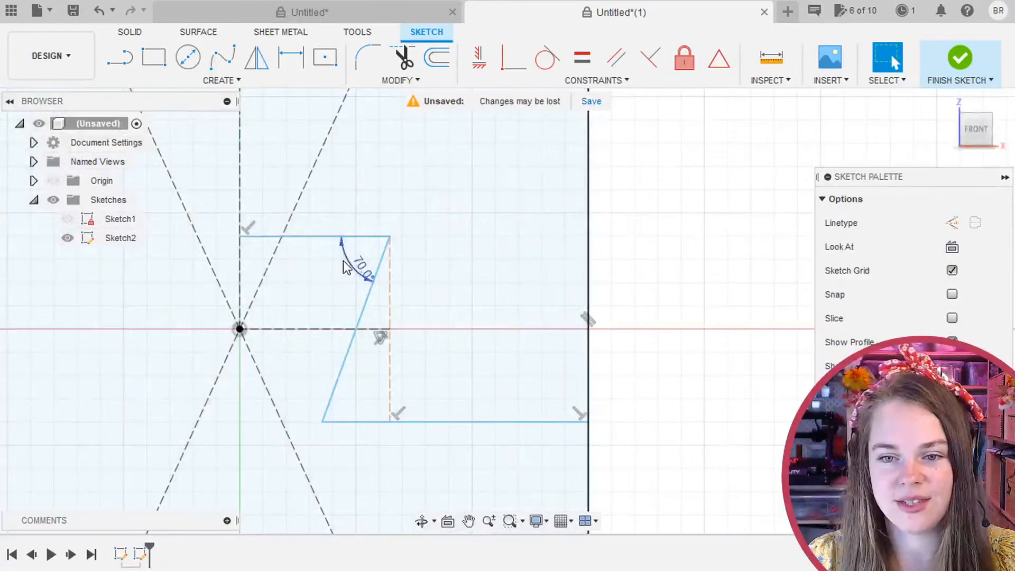
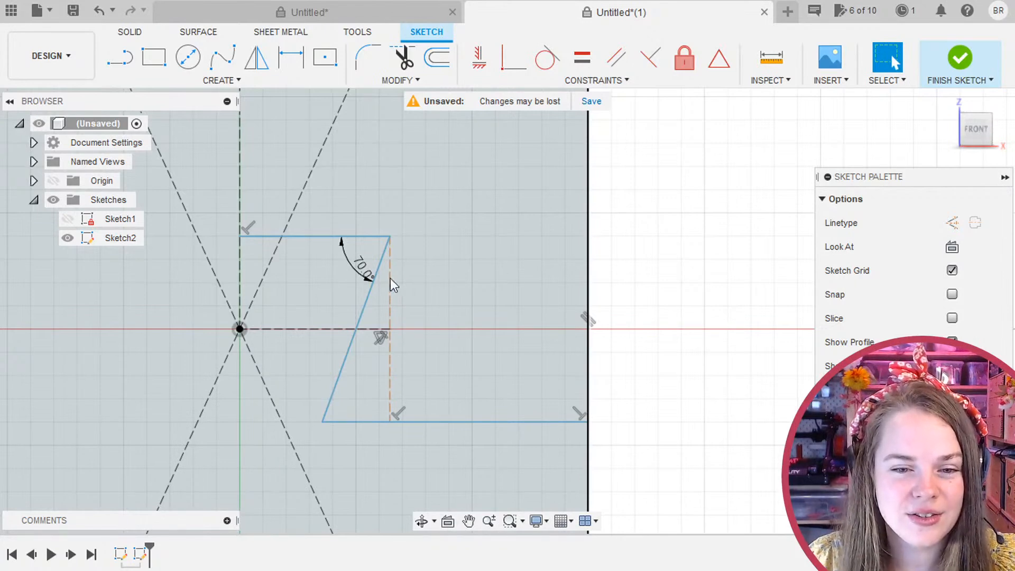
# Convert the three connected joint profile lines to construction lines.
pyautogui.moveTo(391, 279)
pyautogui.mouseDown(button='middle')
pyautogui.moveTo(522, 281)
pyautogui.moveTo(509, 300)
pyautogui.mouseUp(button='middle')
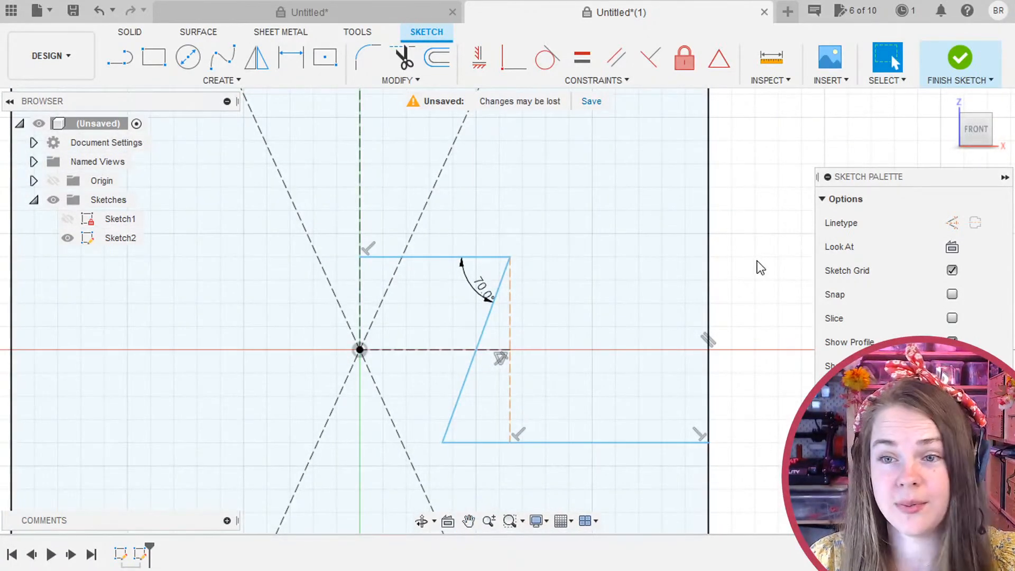
pyautogui.moveTo(753, 263); pyautogui.dragTo(723, 282, button='middle')
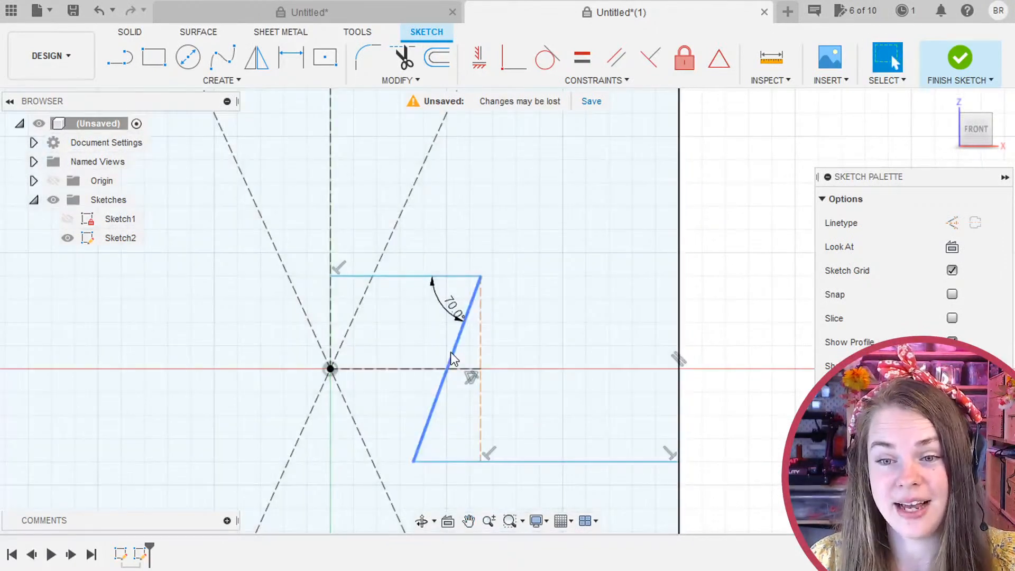
pyautogui.doubleClick(449, 352)
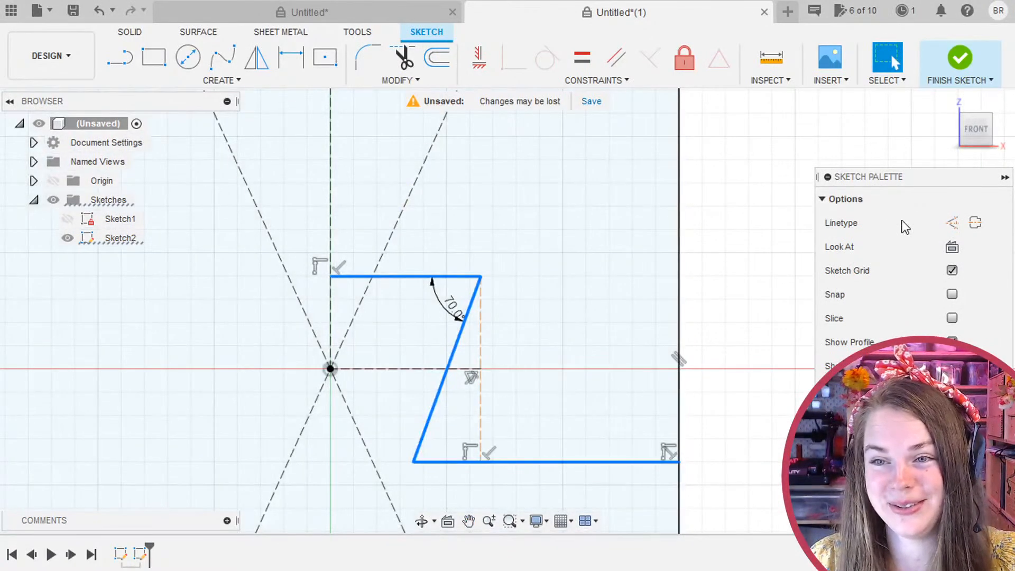
pyautogui.click(950, 229)
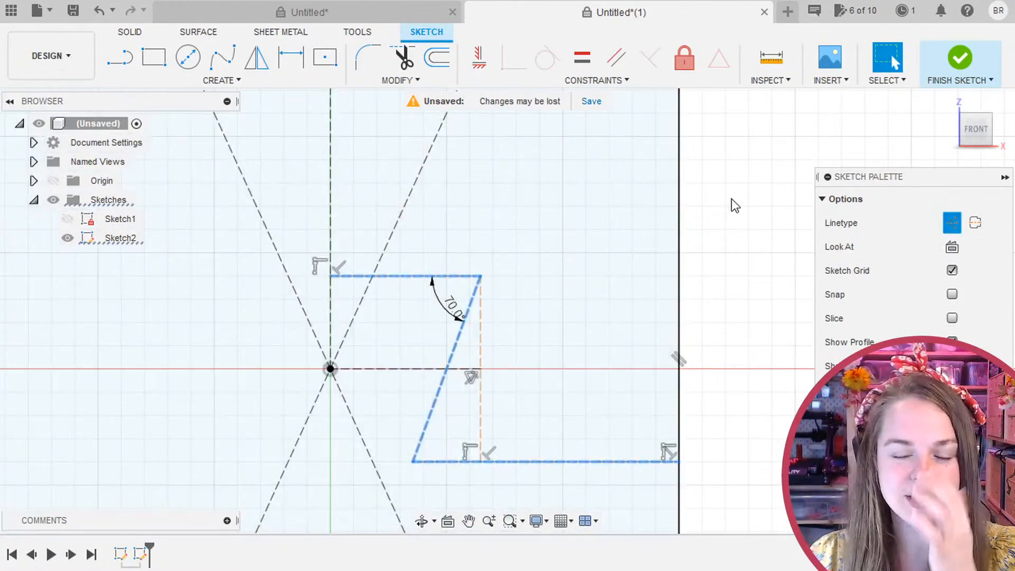
pyautogui.click(608, 228)
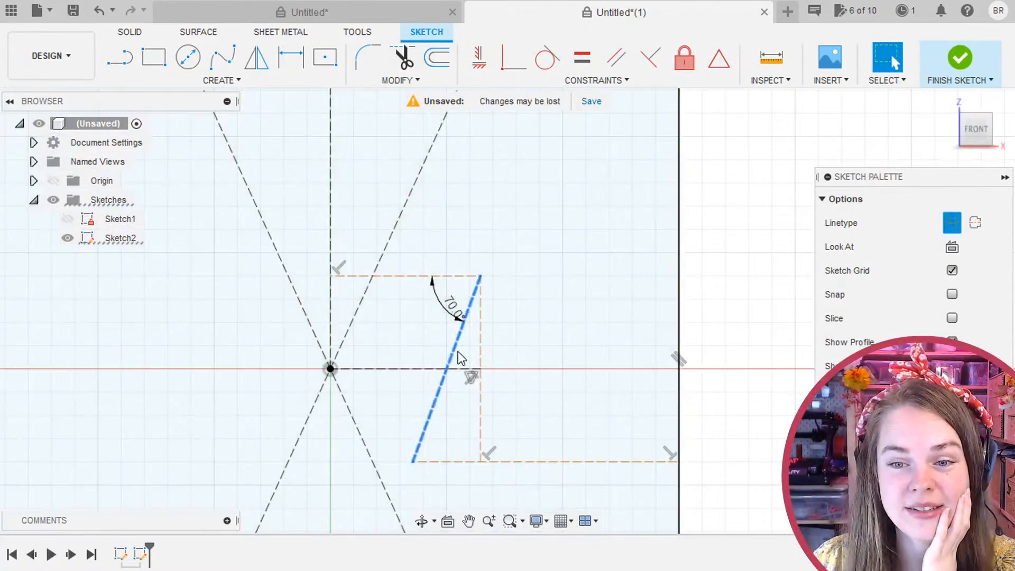
# Try to chain-select the dashed profile from its slanted line, and undo the construction conversion.
pyautogui.doubleClick(454, 352)
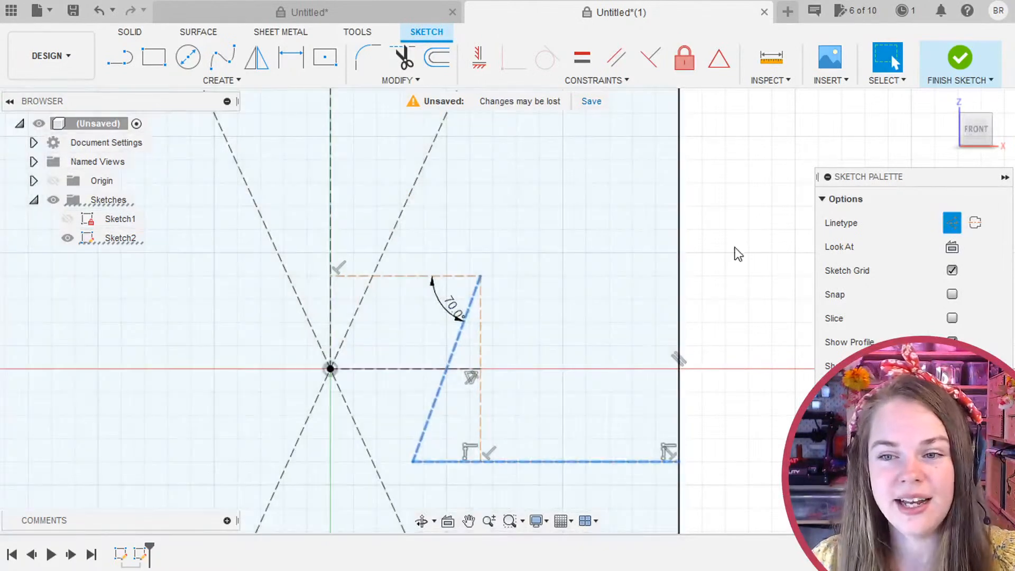
pyautogui.click(736, 246)
pyautogui.hotkey('ctrl', 'z')
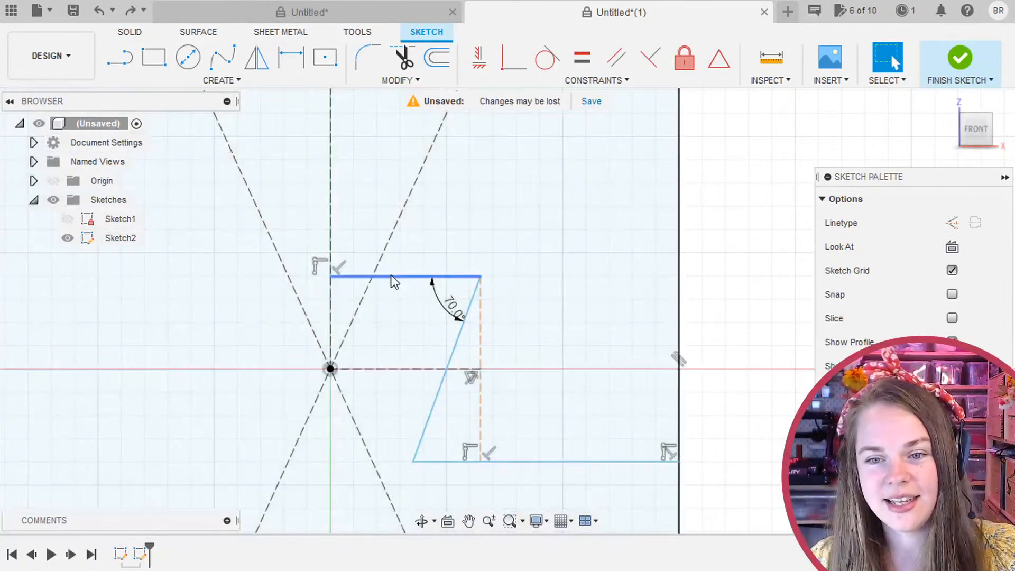
# Chain-select the joint profile from its upper horizontal line and convert it to construction geometry.
pyautogui.doubleClick(393, 276)
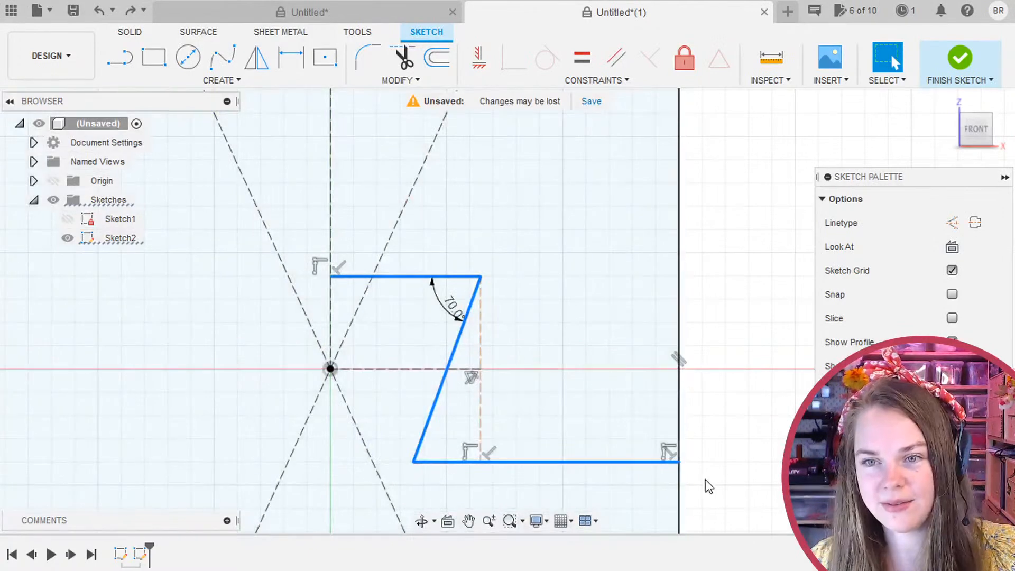
pyautogui.click(952, 222)
pyautogui.press('Escape')
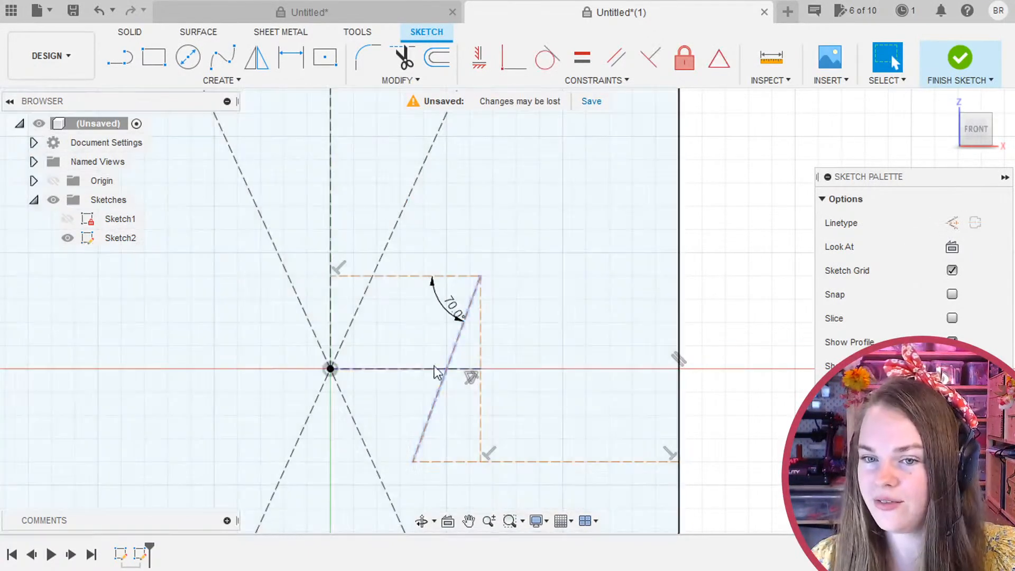
# Offset all three construction lines of the joint profile by 0.15 mm toward the upper right side.
pyautogui.click(454, 356)
pyautogui.doubleClick(453, 353)
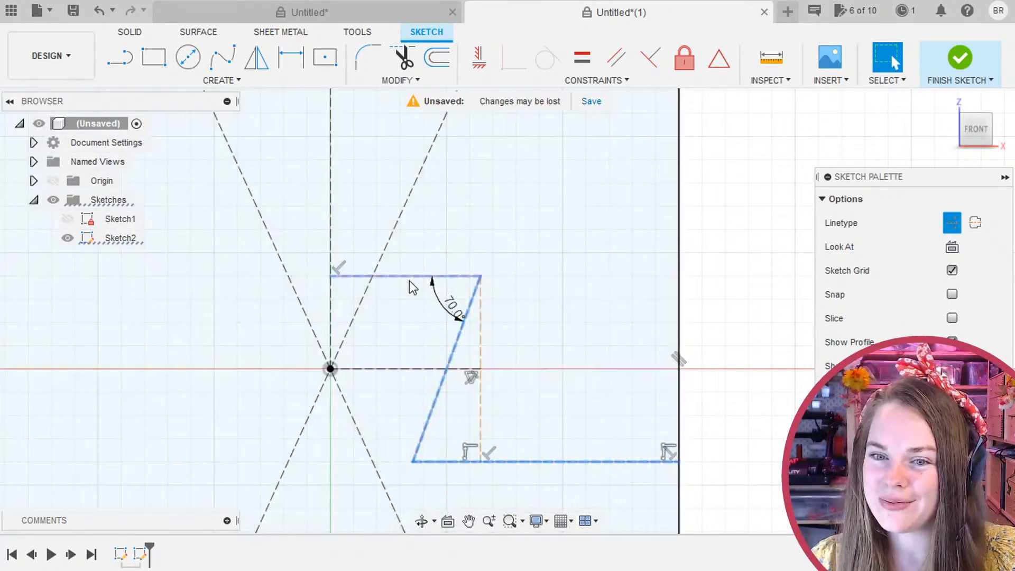
pyautogui.click(403, 275)
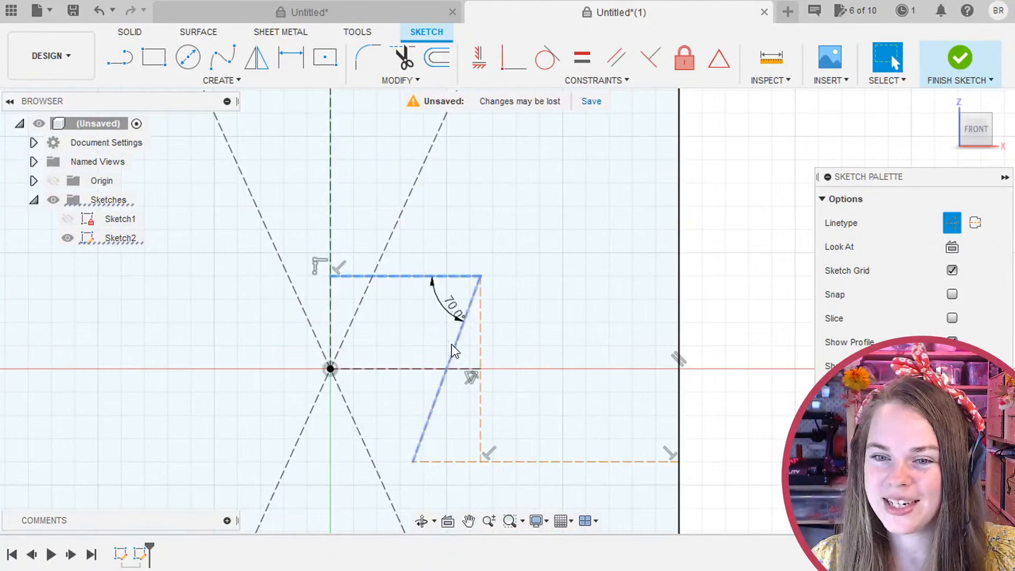
pyautogui.keyDown('shift'); pyautogui.doubleClick(451, 351); pyautogui.keyUp('shift')
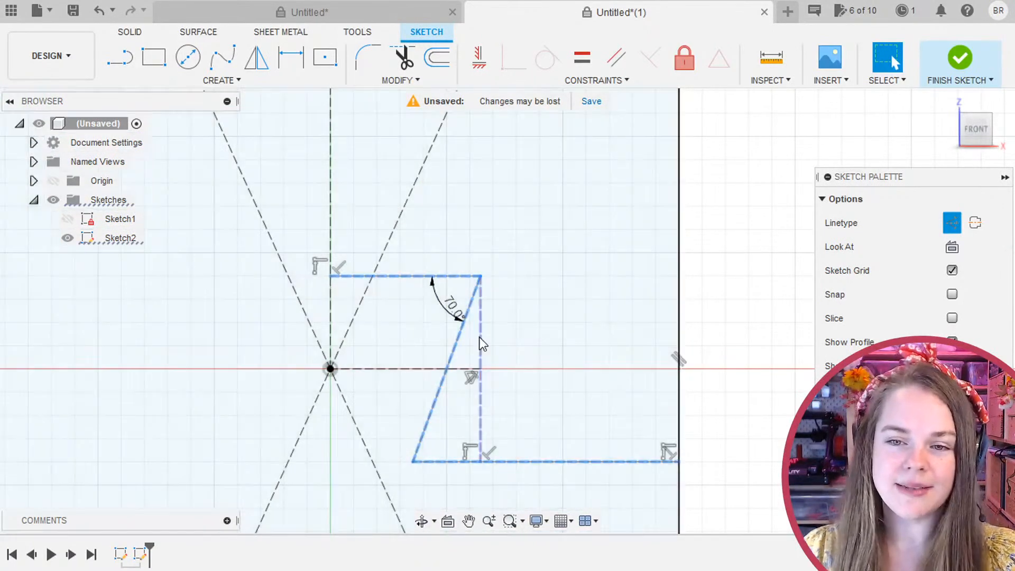
pyautogui.press('o')
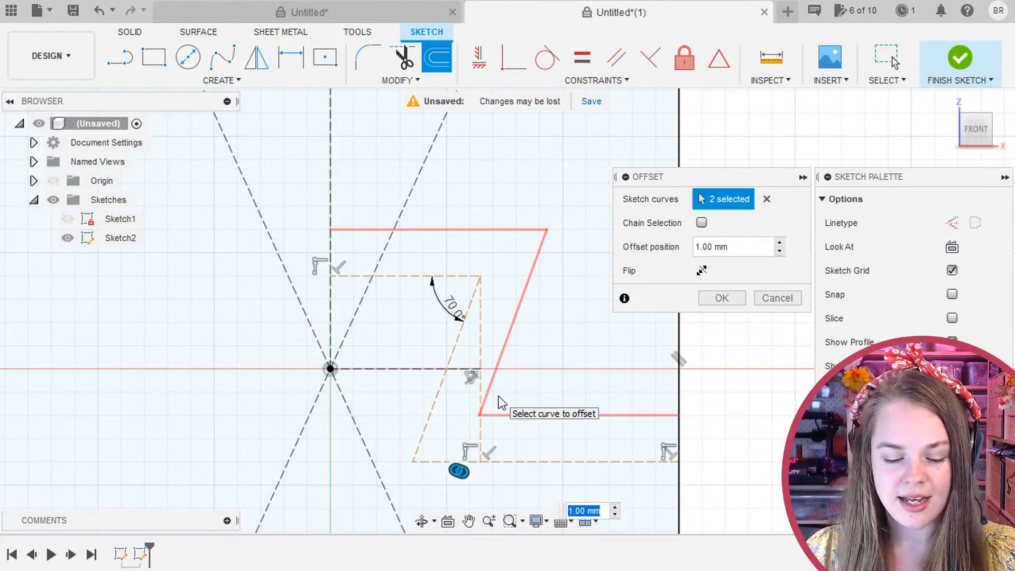
pyautogui.write('.15')
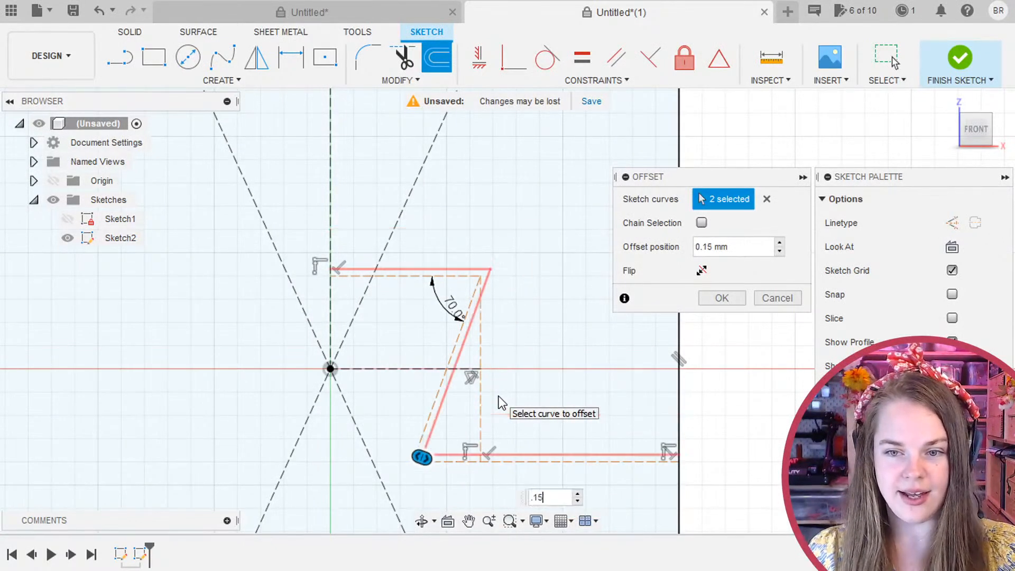
pyautogui.press('Return')
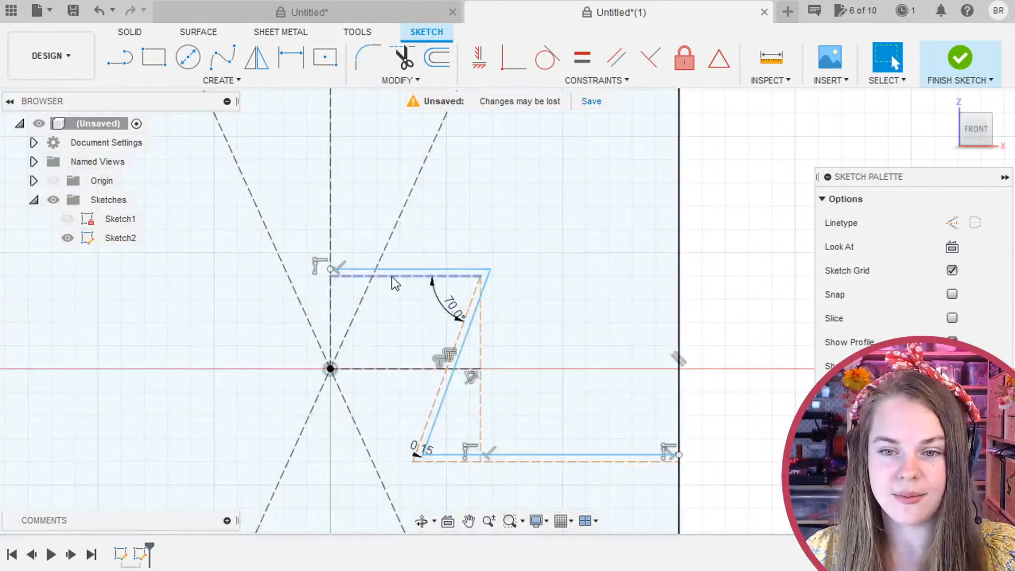
# Offset the joint profile's construction lines by -0.15 mm, creating a second clearance outline on the opposite side.
pyautogui.click(392, 276)
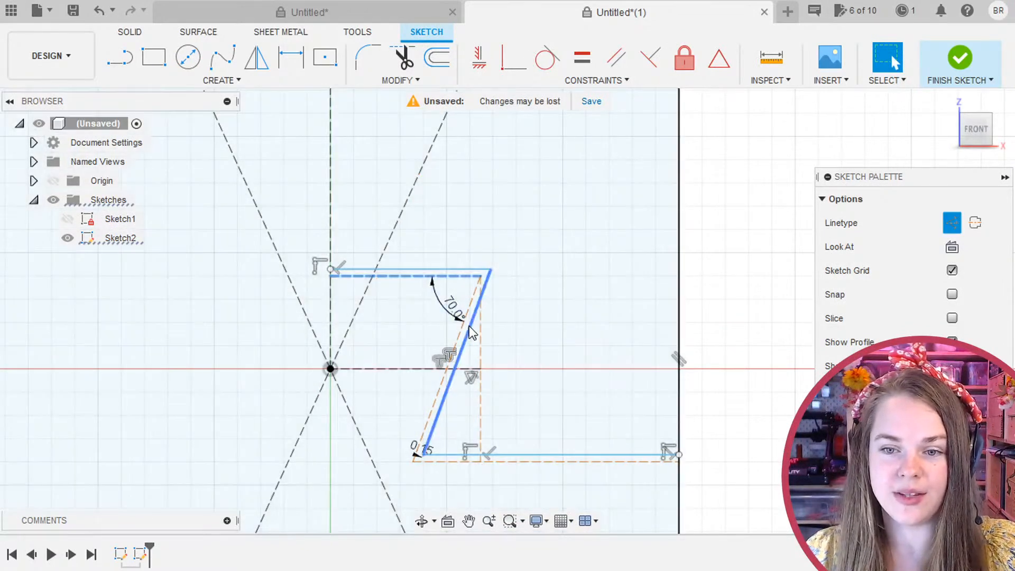
pyautogui.click(472, 332)
pyautogui.click(436, 57)
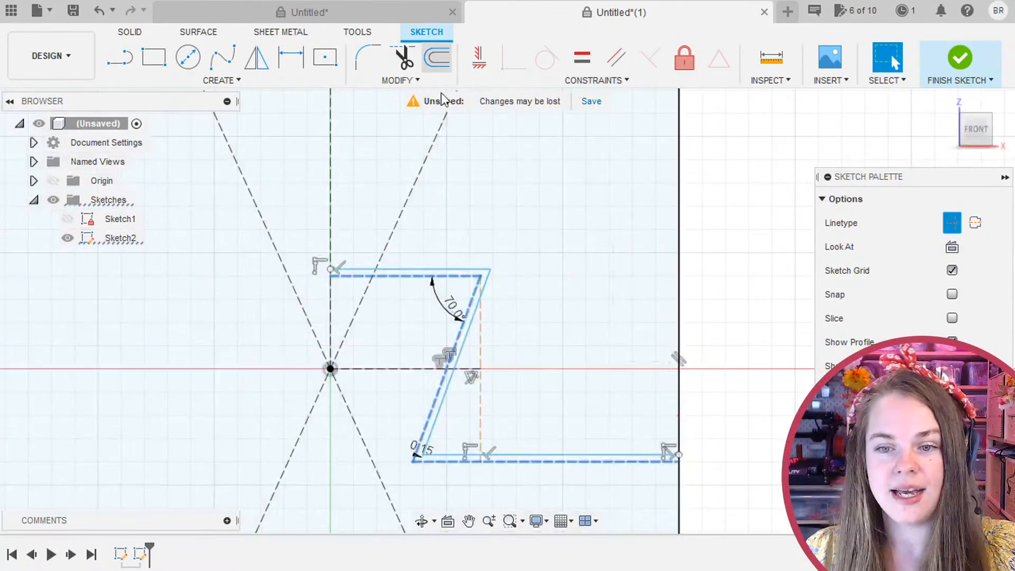
pyautogui.write('-.15')
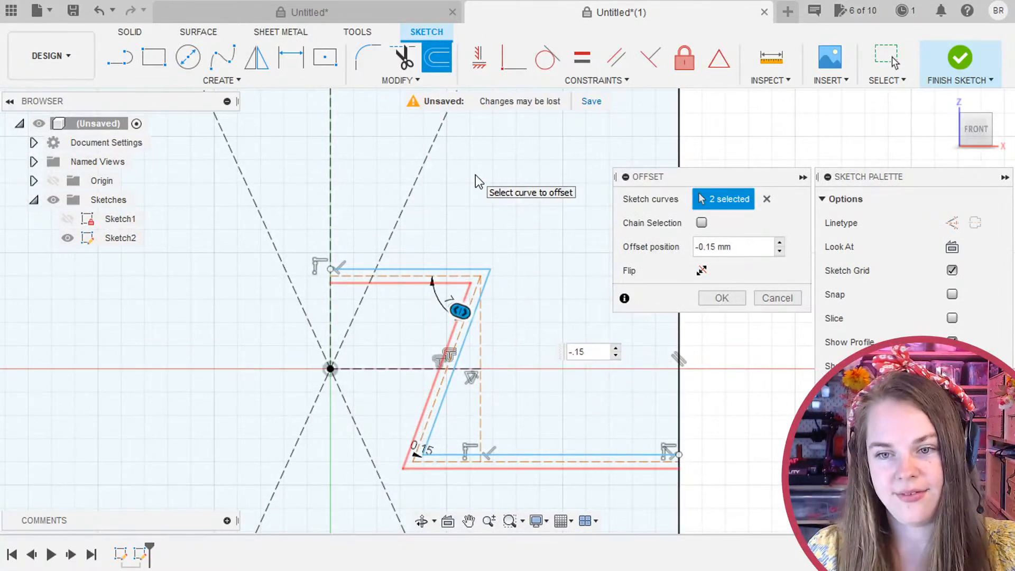
pyautogui.press('Return')
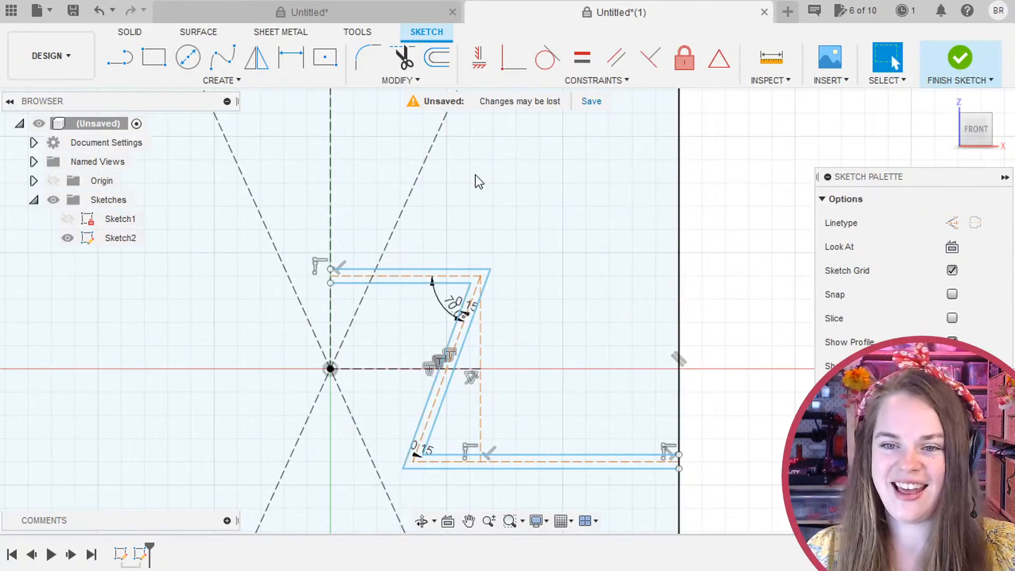
# Try 60 degrees and 80 degrees for the angle between the joint profile's upper horizontal and slanted construction lines.
pyautogui.scroll(2, 553, 287)
pyautogui.scroll(-2, 553, 295)
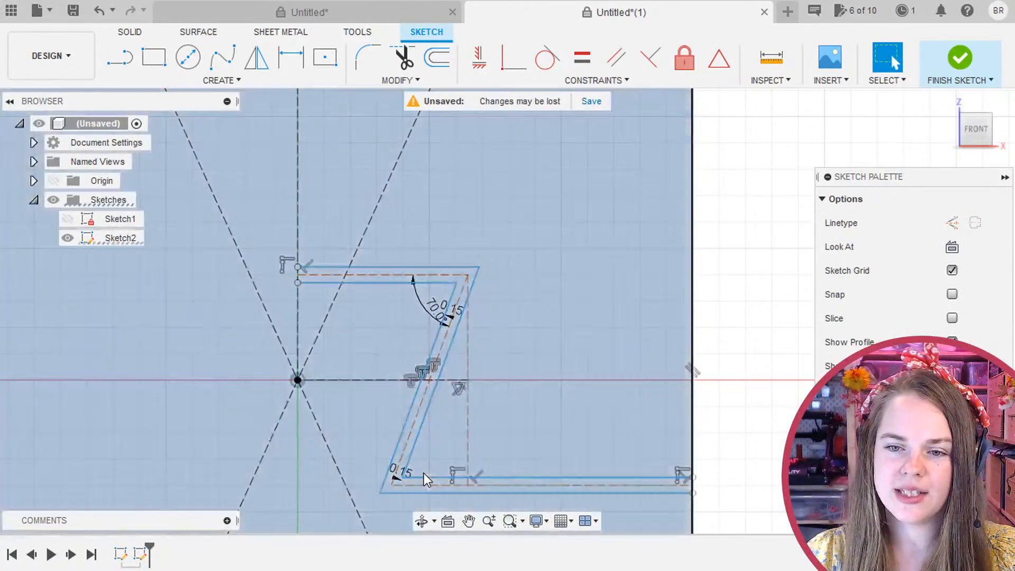
pyautogui.click(423, 475)
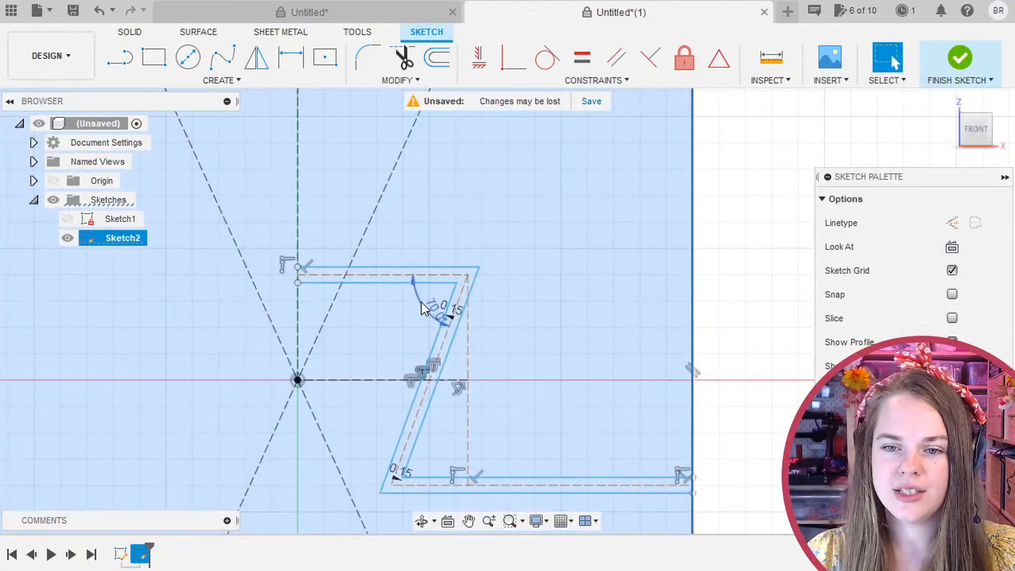
pyautogui.doubleClick(420, 317)
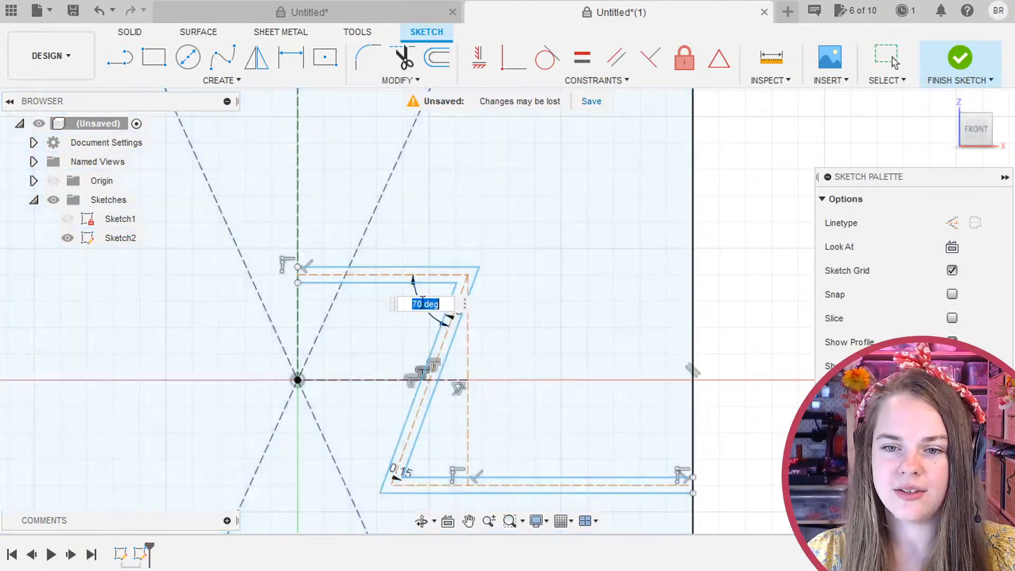
pyautogui.write('60')
pyautogui.press('Return')
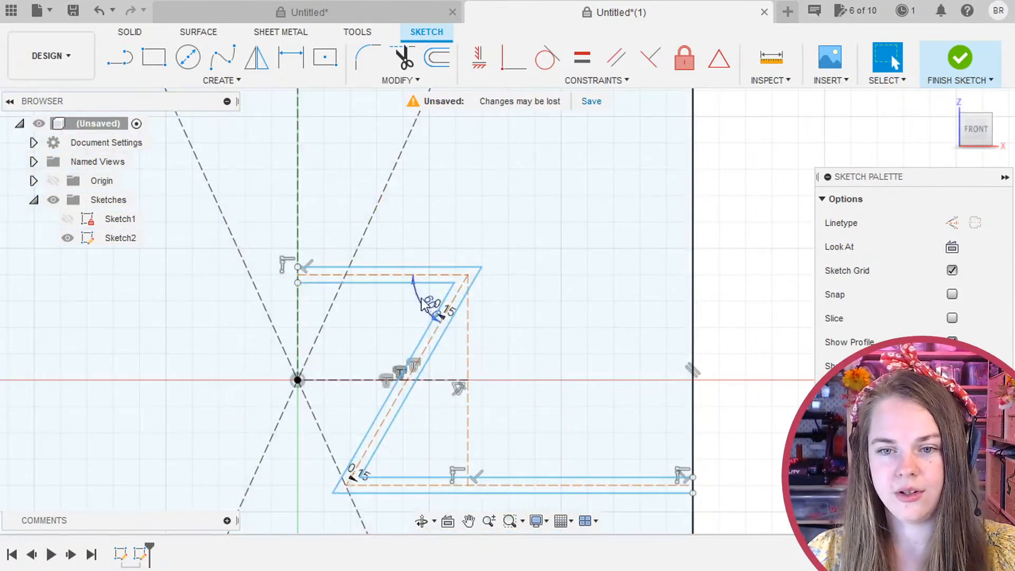
pyautogui.doubleClick(425, 301)
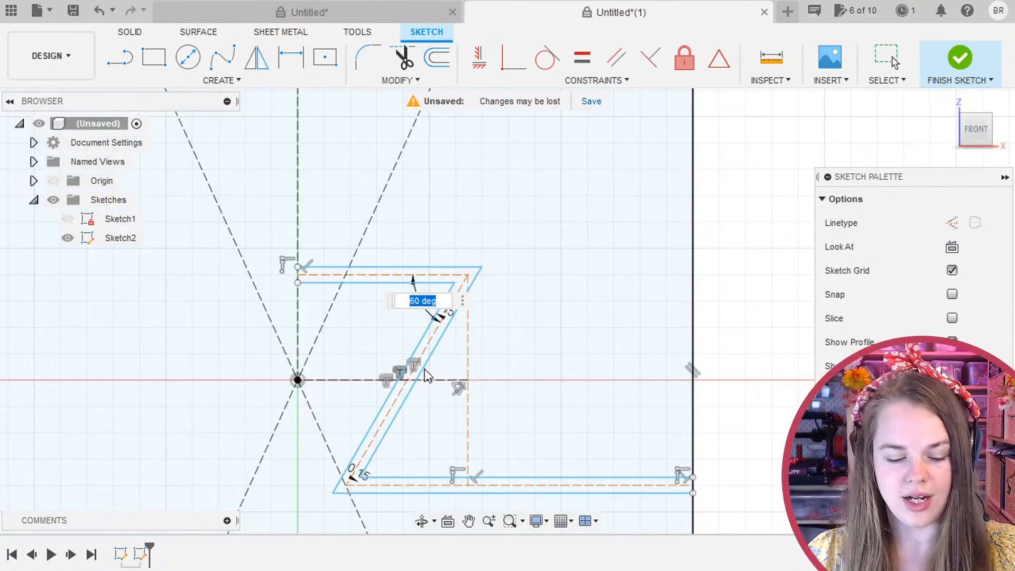
pyautogui.write('80')
pyautogui.press('Return')
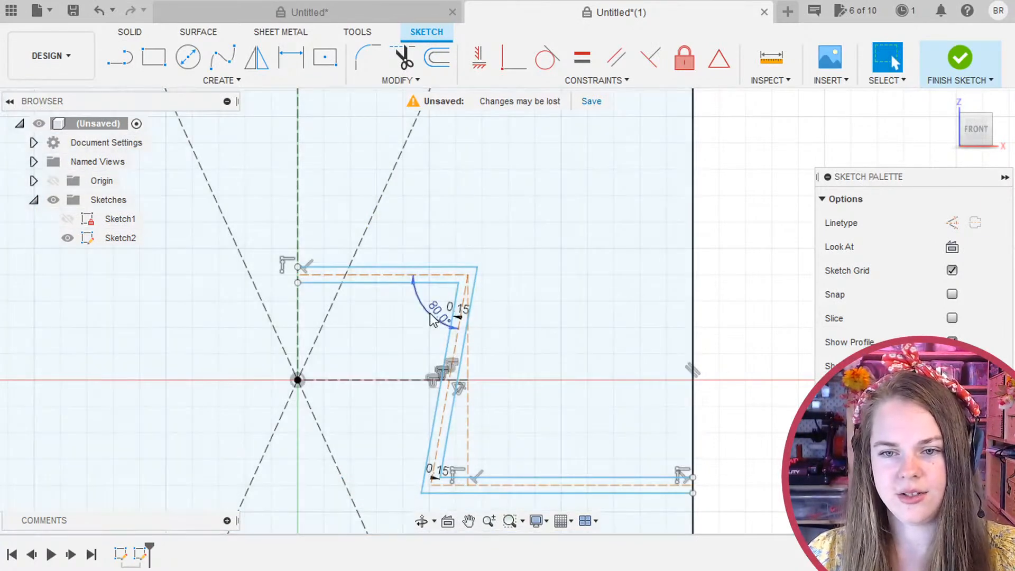
# Set the joint profile's angle back to 70 degrees.
pyautogui.doubleClick(440, 311)
pyautogui.write('7')
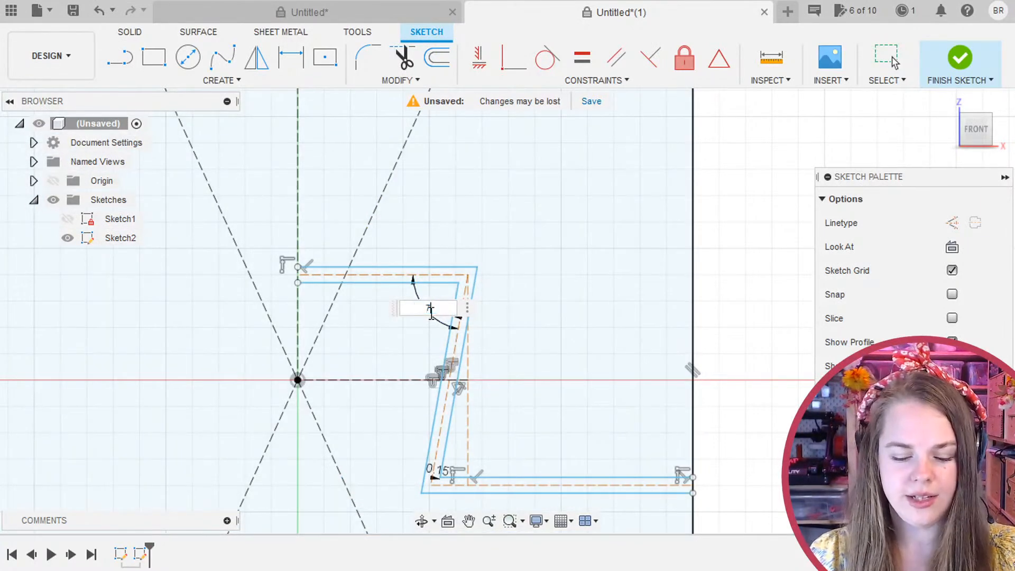
pyautogui.write('0')
pyautogui.press('Return')
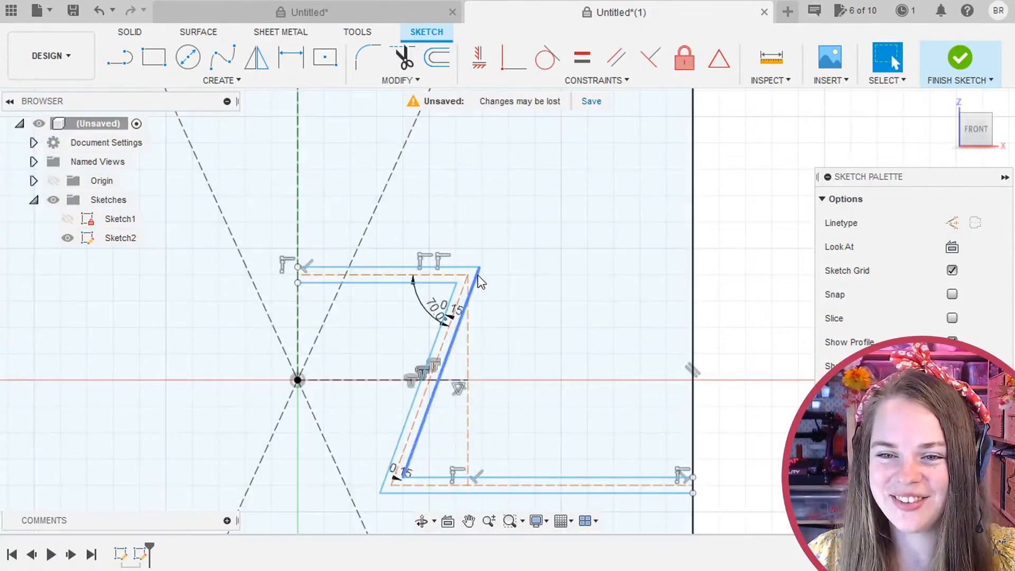
# Move the joint profile's upper corner point down and away from the centreline to make the joint lower and wider.
pyautogui.moveTo(478, 272)
pyautogui.mouseDown()
pyautogui.moveTo(527, 270)
pyautogui.moveTo(520, 262)
pyautogui.moveTo(512, 306)
pyautogui.moveTo(481, 310)
pyautogui.moveTo(500, 312)
pyautogui.mouseUp()
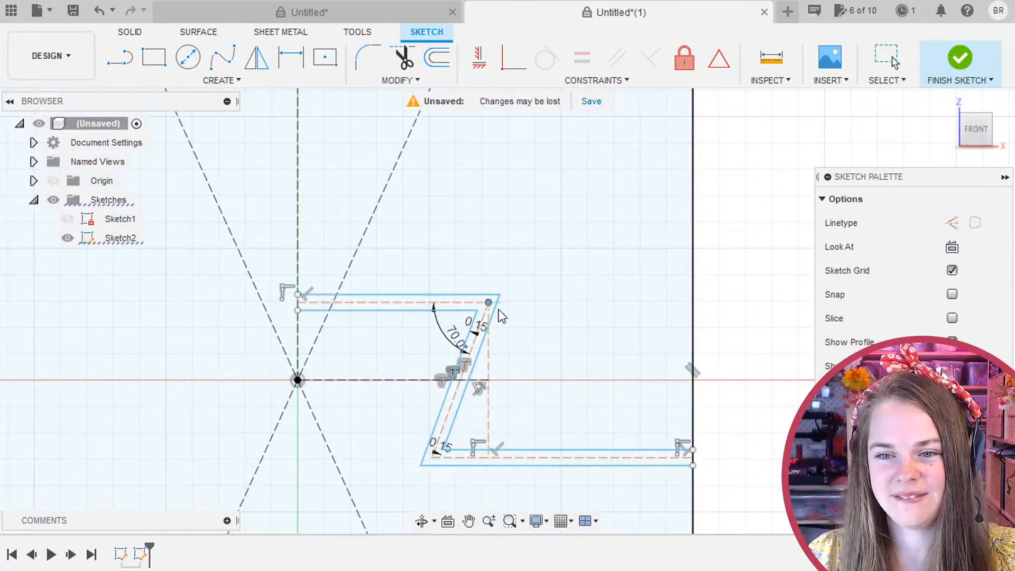
pyautogui.scroll(2, 545, 325)
pyautogui.scroll(-4, 544, 329)
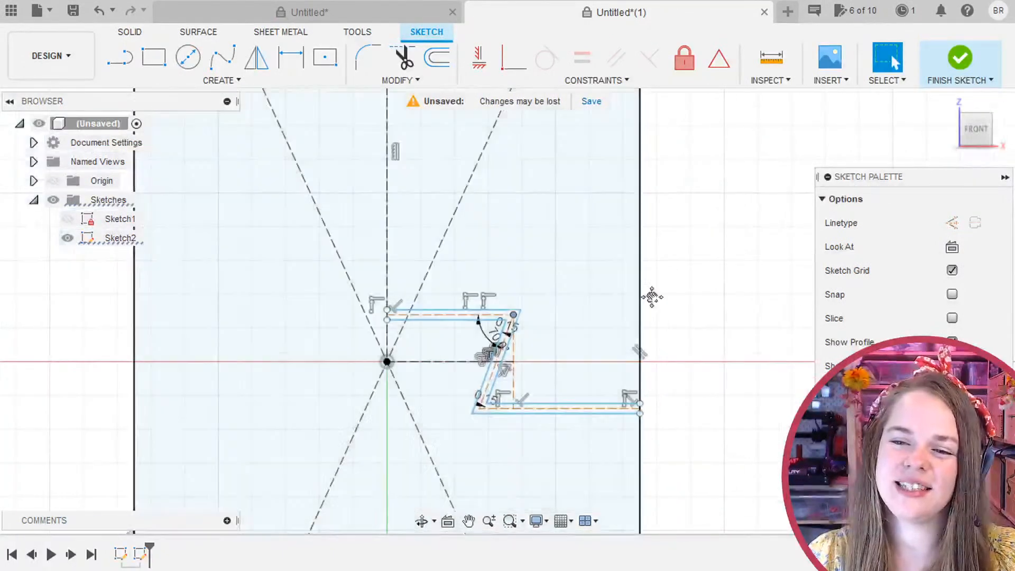
pyautogui.moveTo(652, 297); pyautogui.dragTo(716, 258, button='middle')
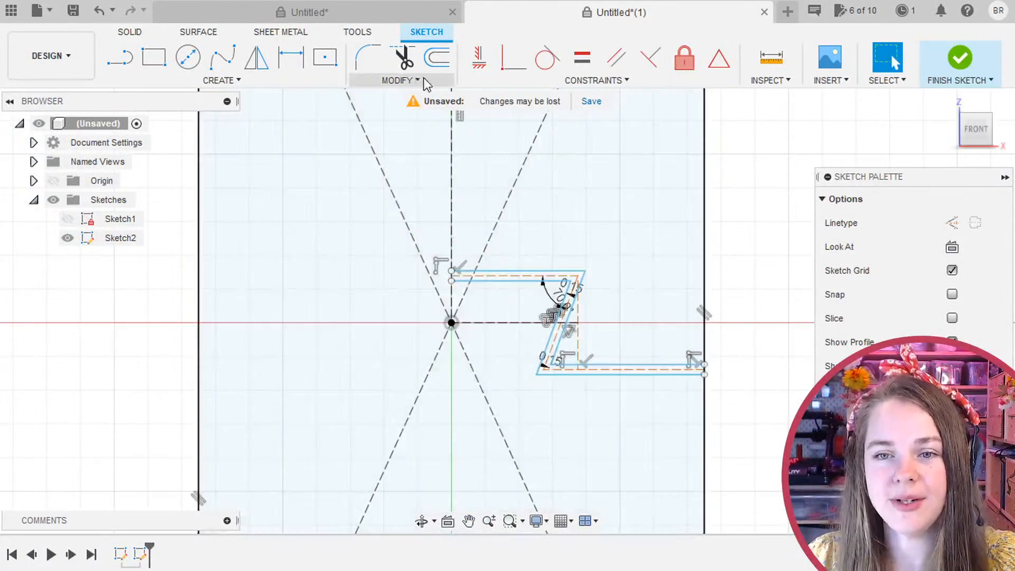
# Mirror both offset outlines of the joint profile about the rectangle's vertical construction centreline.
pyautogui.click(257, 57)
pyautogui.scroll(3, 538, 325)
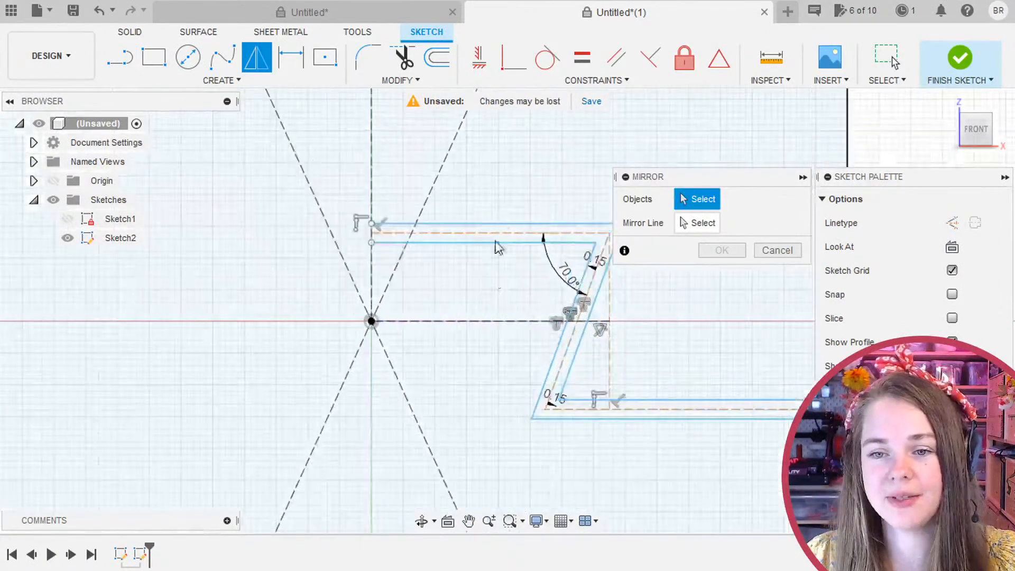
pyautogui.click(478, 226)
pyautogui.click(477, 242)
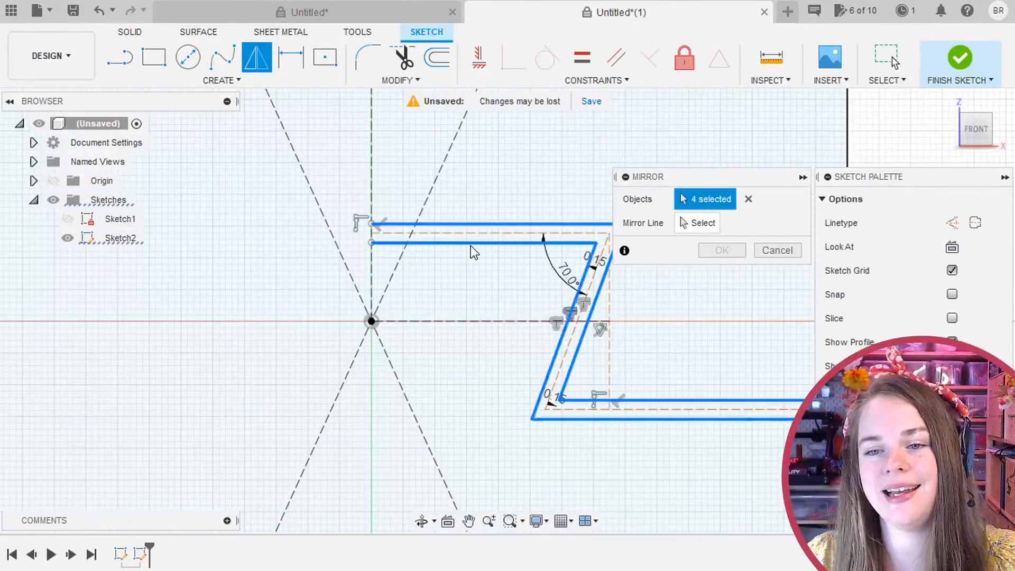
pyautogui.click(470, 244)
pyautogui.click(698, 222)
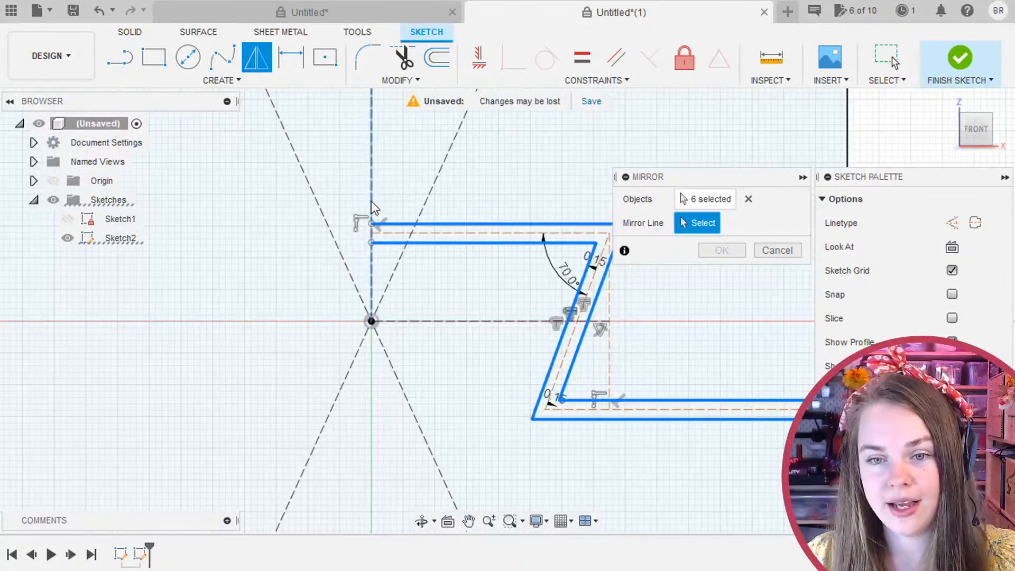
pyautogui.click(372, 201)
pyautogui.click(722, 250)
# Examine the mirrored dovetail outline and the clearance gap separating the upper and lower profiles.
pyautogui.scroll(-2, 255, 348)
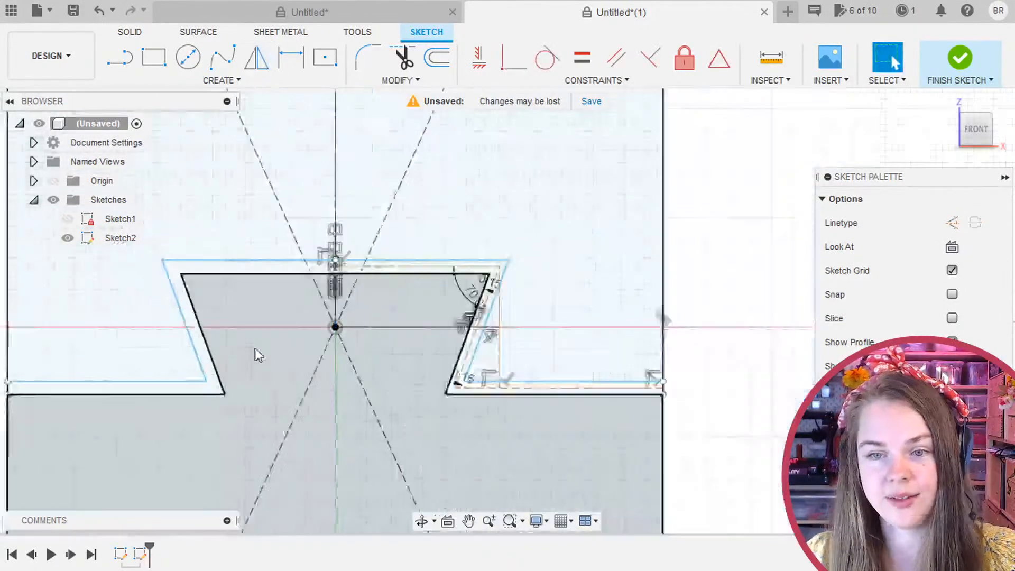
pyautogui.scroll(-3, 255, 348)
pyautogui.scroll(-5, 404, 443)
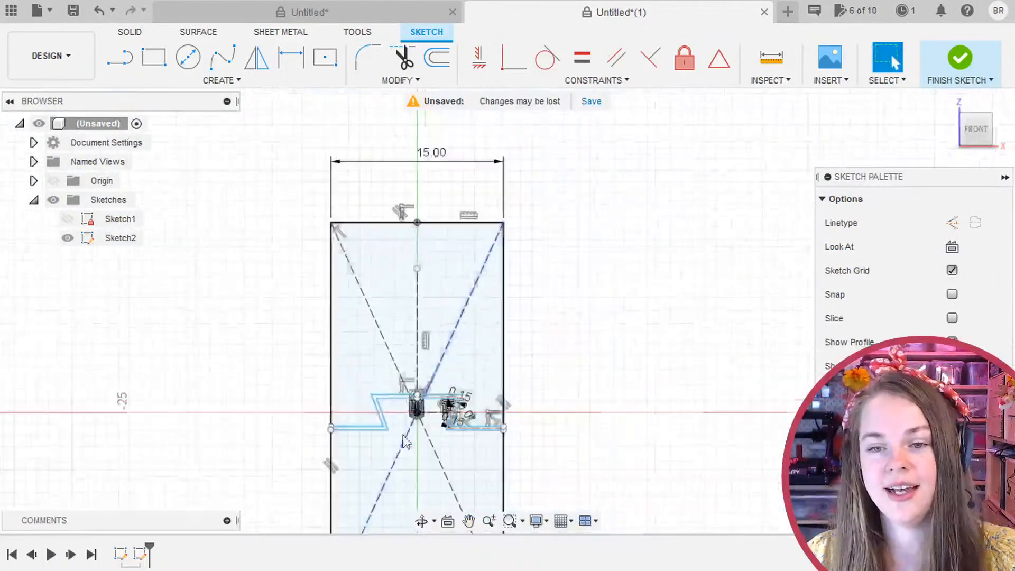
pyautogui.moveTo(584, 297); pyautogui.dragTo(587, 164, button='middle')
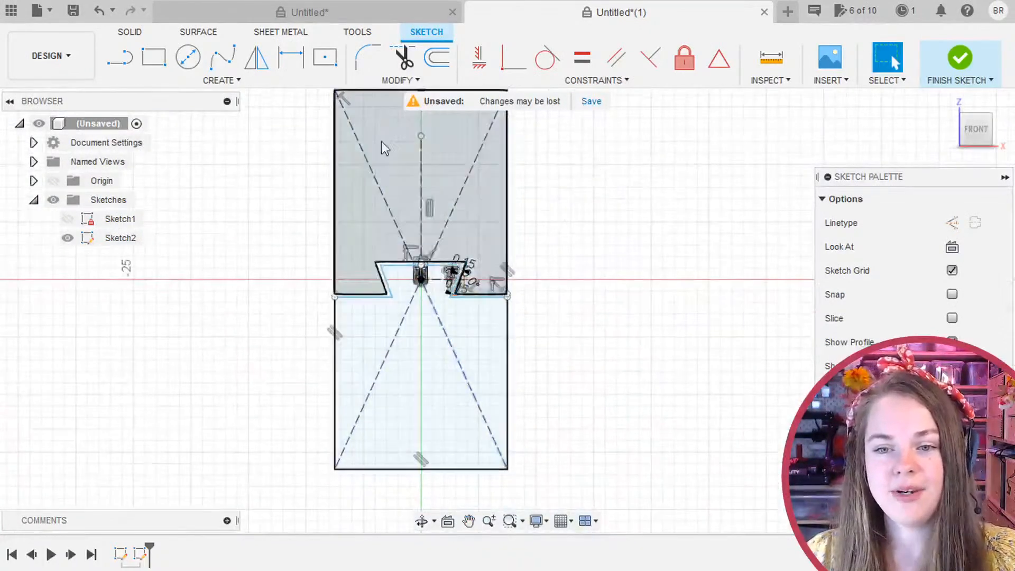
pyautogui.click(385, 177)
pyautogui.scroll(3, 452, 326)
pyautogui.scroll(2, 452, 326)
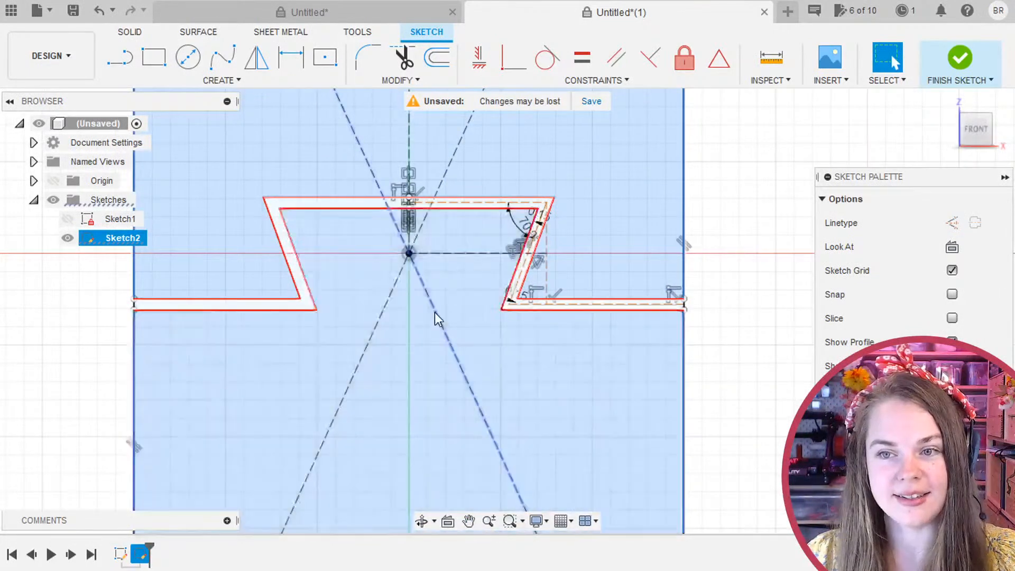
pyautogui.scroll(-8, 430, 313)
pyautogui.click(570, 291)
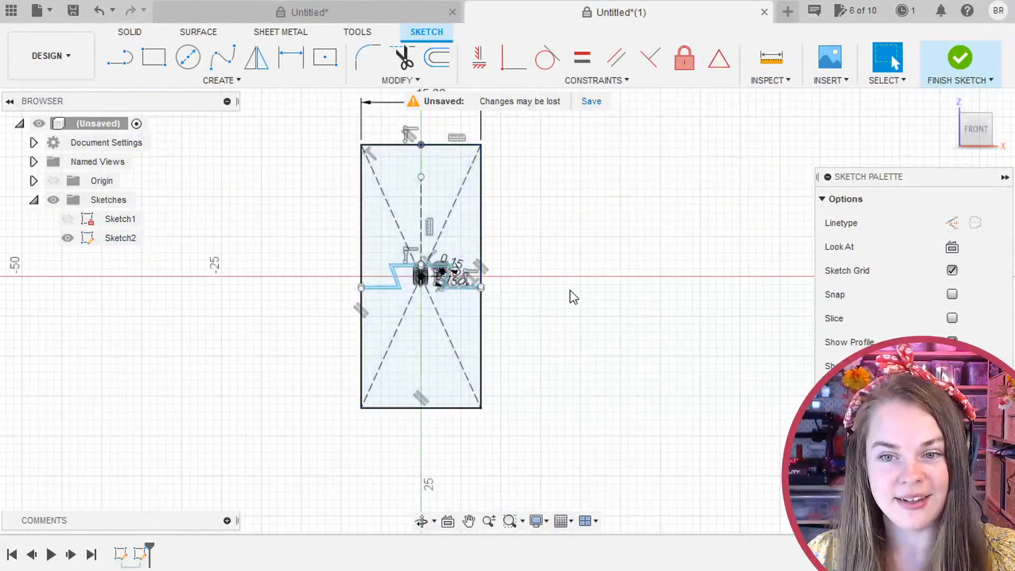
# Examine the rectangle's side edges and corners above and below the joint, including how both closed profiles fit together.
pyautogui.scroll(3, 570, 290)
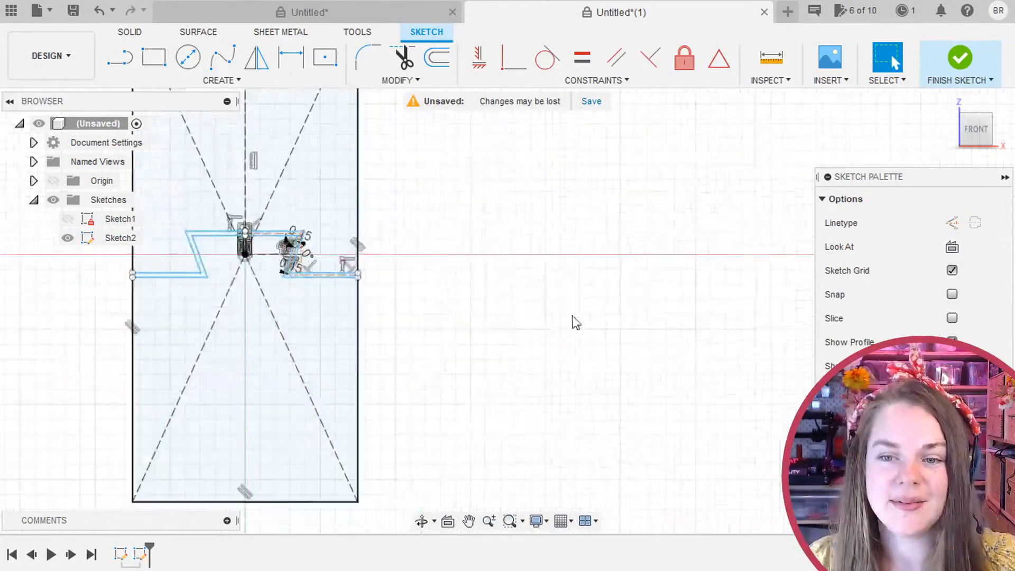
pyautogui.moveTo(401, 212); pyautogui.dragTo(467, 341, button='middle')
pyautogui.scroll(-1, 467, 341)
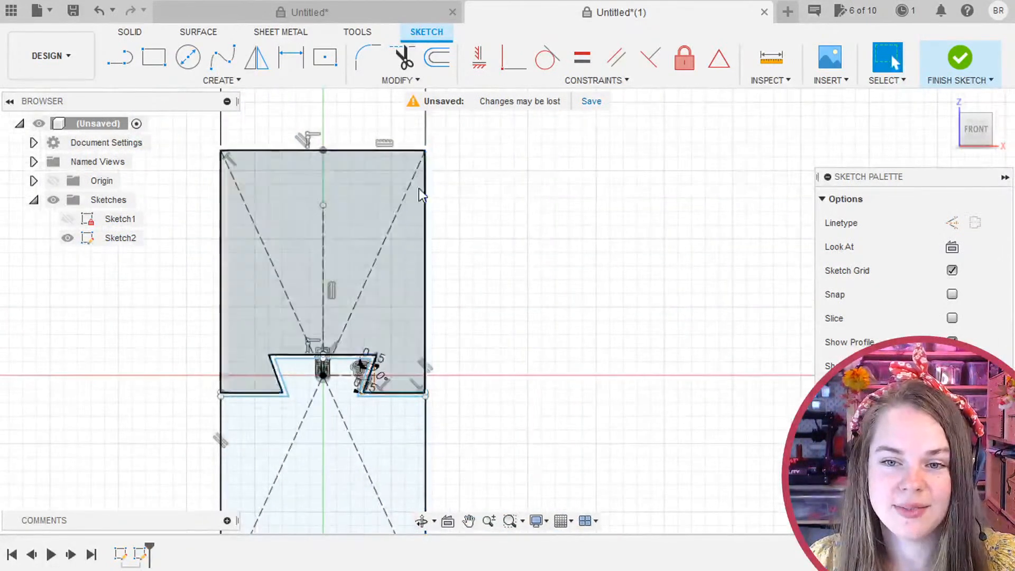
pyautogui.moveTo(483, 451); pyautogui.dragTo(510, 293, button='middle')
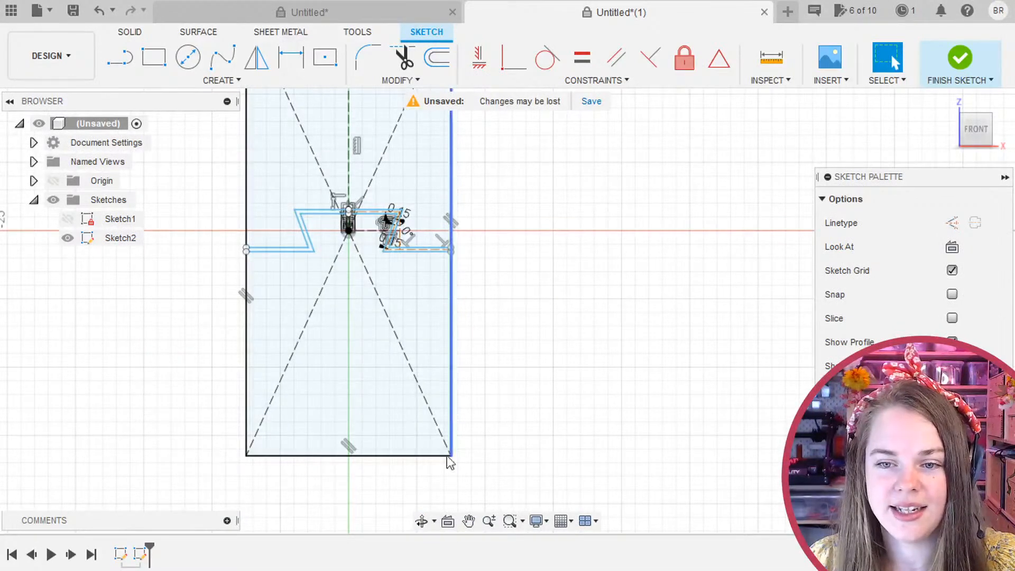
pyautogui.moveTo(529, 378); pyautogui.dragTo(579, 474, button='middle')
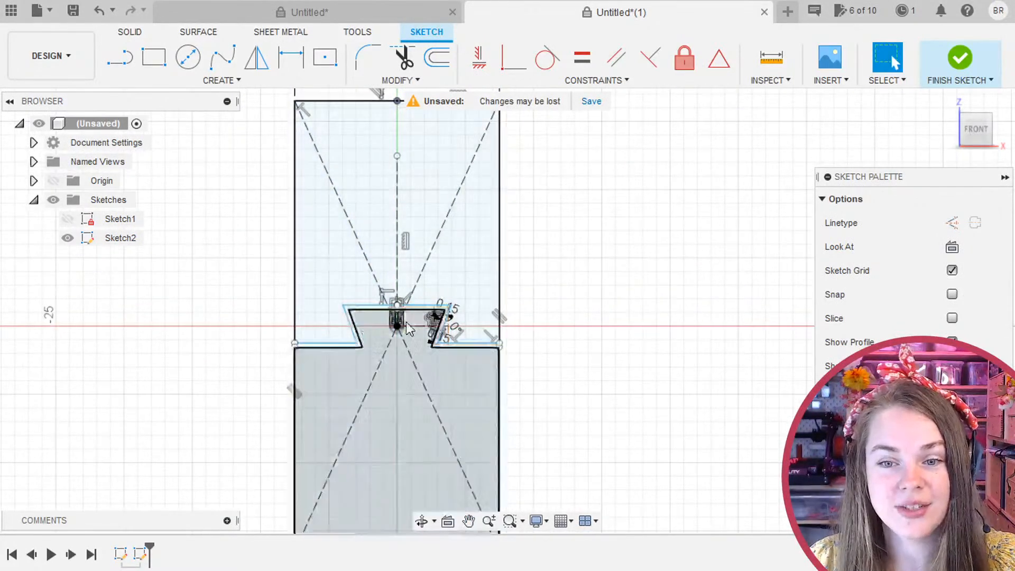
pyautogui.scroll(-2, 417, 307)
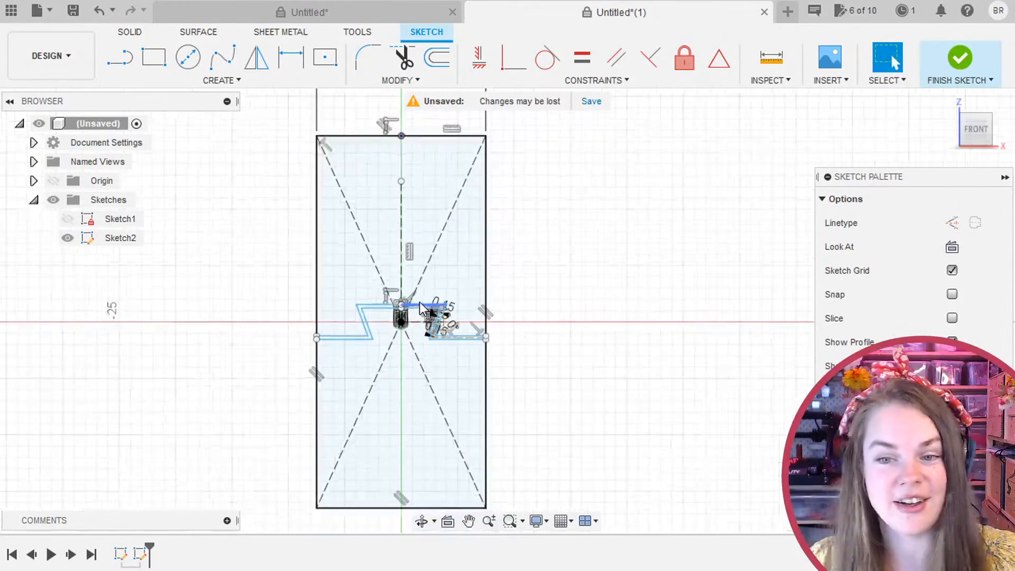
pyautogui.scroll(-4, 492, 302)
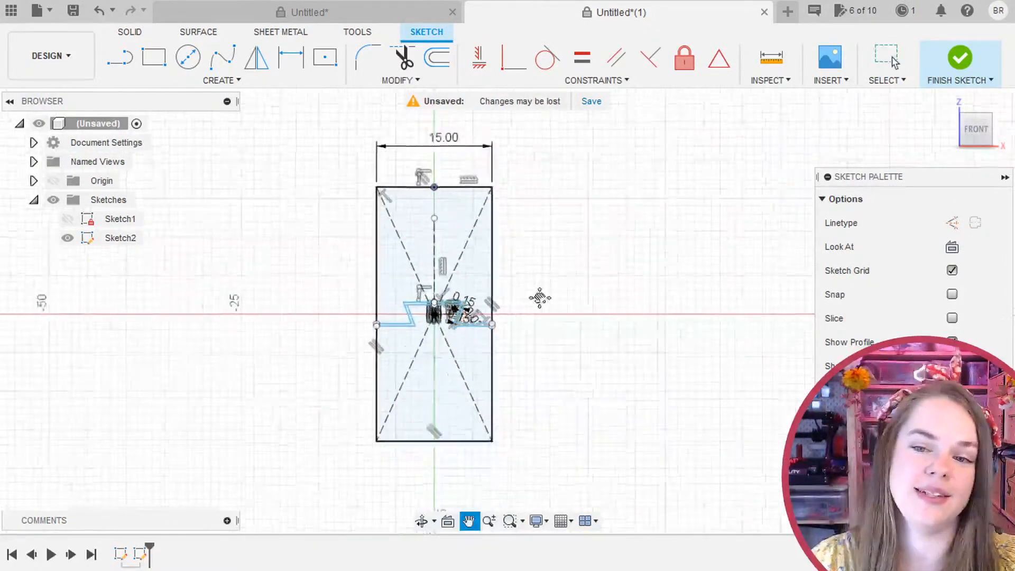
pyautogui.moveTo(540, 297); pyautogui.dragTo(431, 302, button='middle')
# Show Sketch1 to compare its triangle with the rectangle, and hide it again.
pyautogui.click(68, 216)
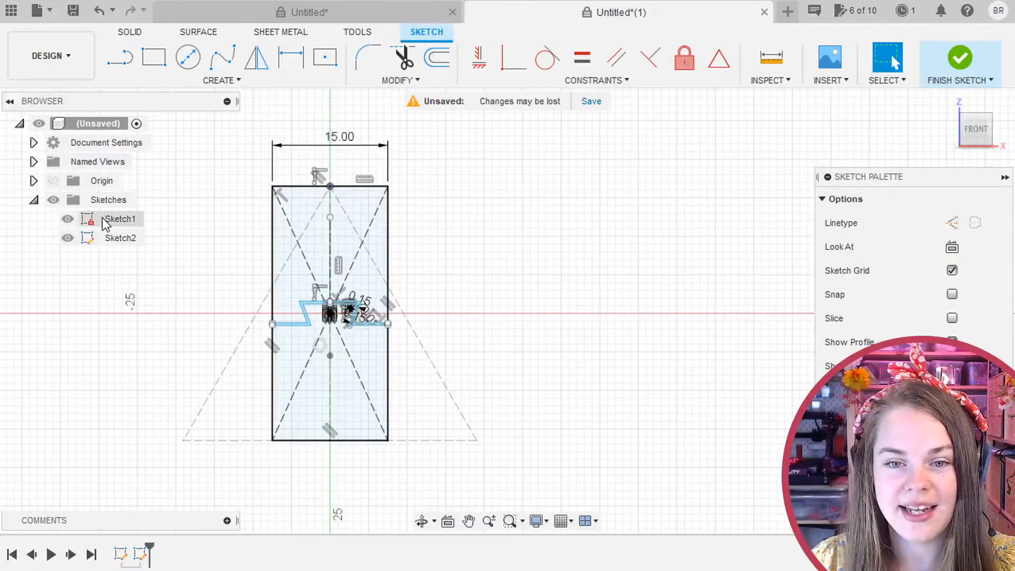
pyautogui.click(75, 219)
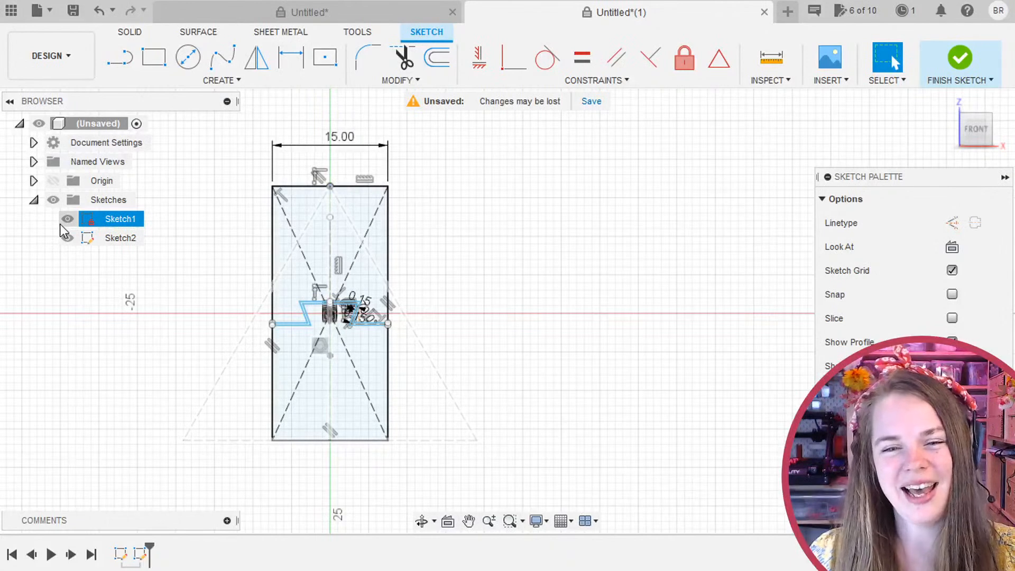
pyautogui.click(520, 212)
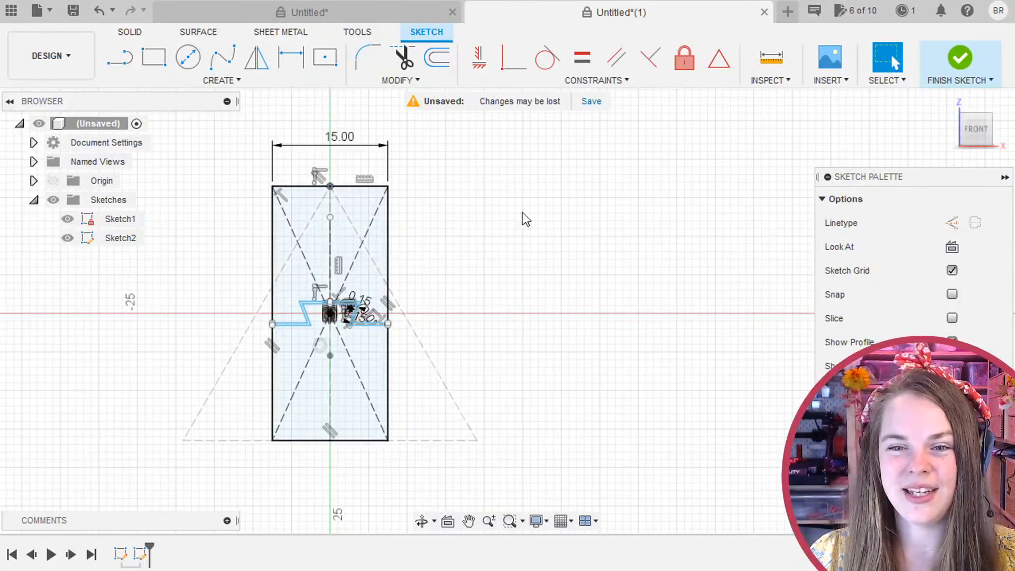
pyautogui.click(117, 221)
pyautogui.click(67, 219)
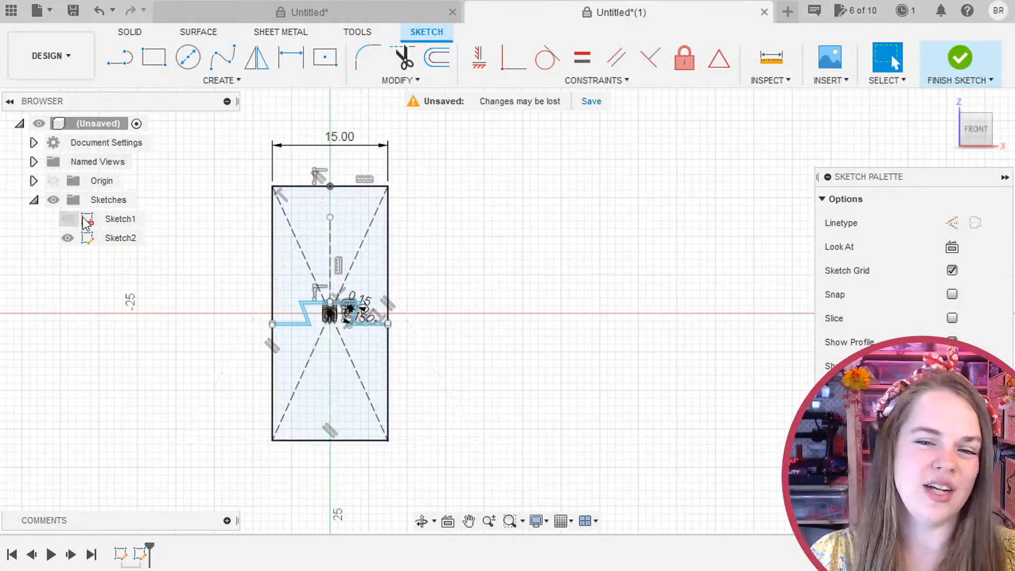
# Check the closed profile above the dovetail joint and finish the rectangle sketch.
pyautogui.scroll(2, 513, 322)
pyautogui.moveTo(462, 245); pyautogui.dragTo(660, 245, button='middle')
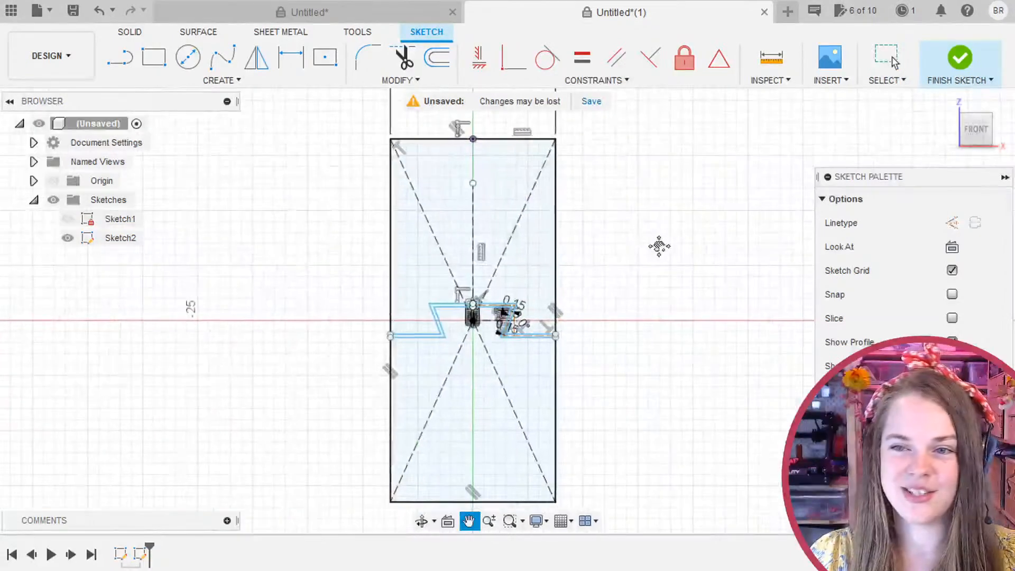
pyautogui.click(545, 269)
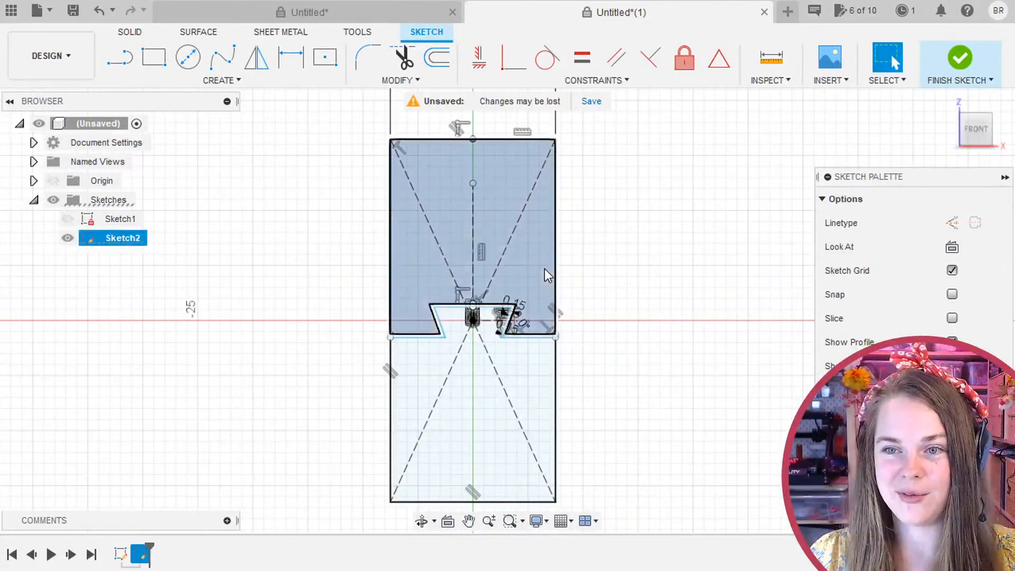
pyautogui.click(607, 295)
pyautogui.scroll(1, 602, 306)
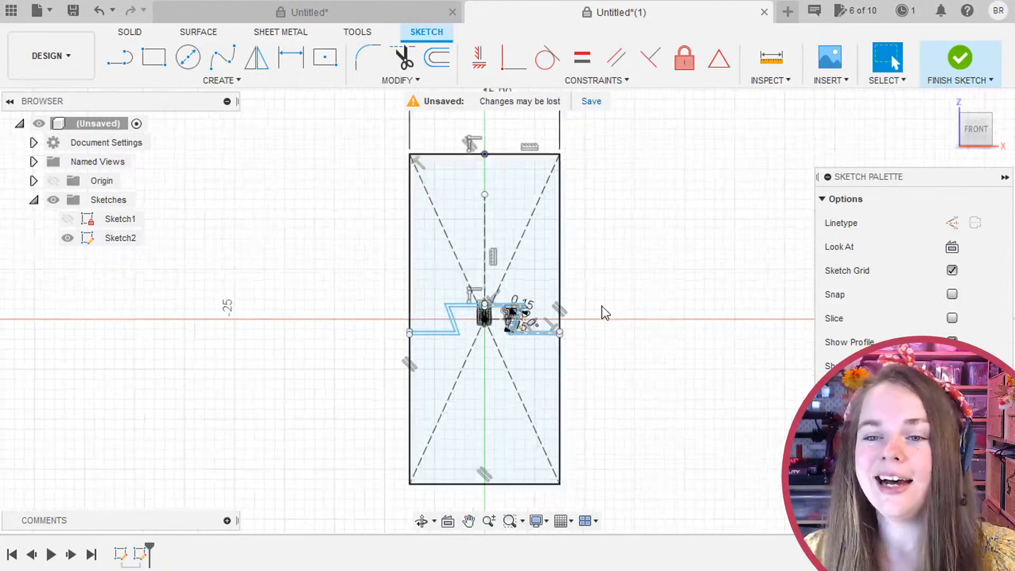
pyautogui.moveTo(592, 305); pyautogui.dragTo(480, 322, button='middle')
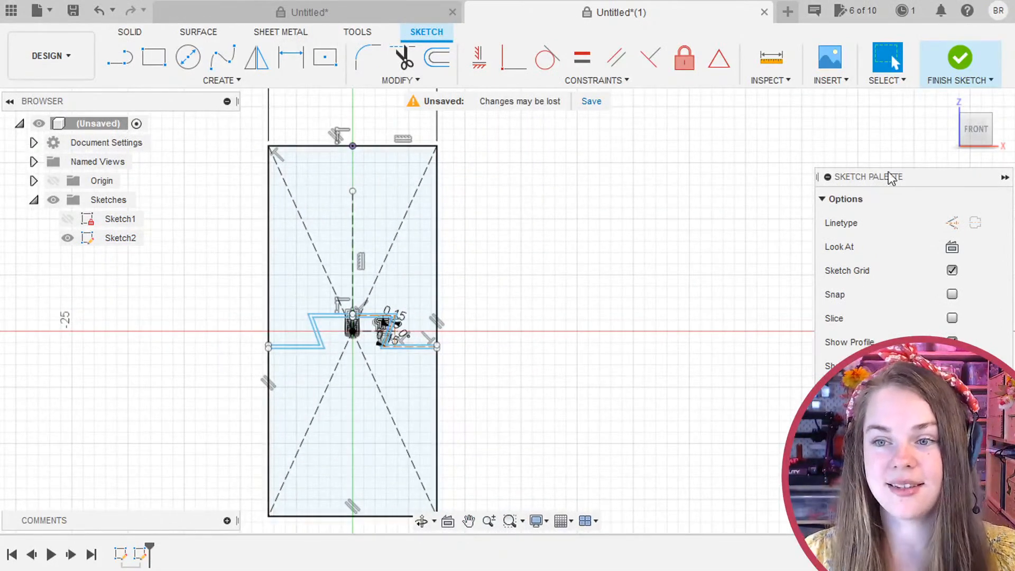
pyautogui.click(967, 74)
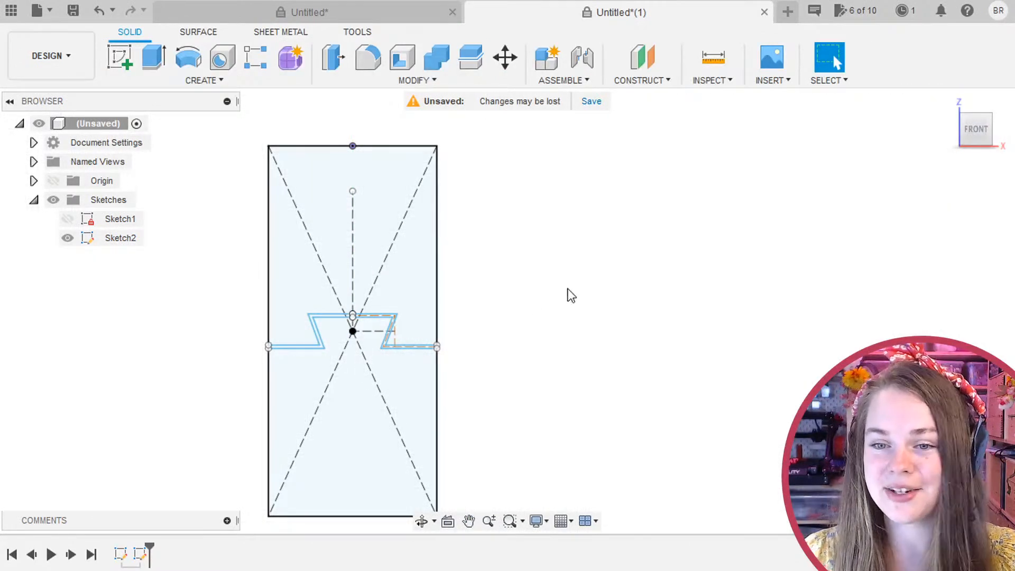
# Start a new sketch on the horizontal origin plane, perpendicular to the dovetail profile.
pyautogui.moveTo(567, 293)
pyautogui.keyDown('shift'); pyautogui.mouseDown(button='middle')
pyautogui.moveTo(472, 291)
pyautogui.moveTo(469, 319)
pyautogui.mouseUp(button='middle'); pyautogui.keyUp('shift')
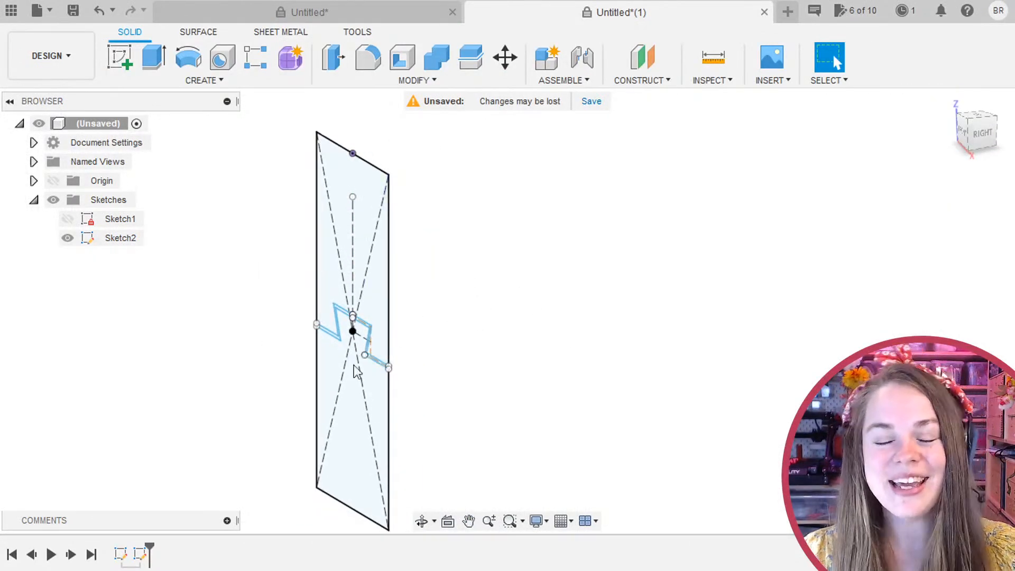
pyautogui.scroll(-2, 313, 380)
pyautogui.scroll(-2, 313, 380)
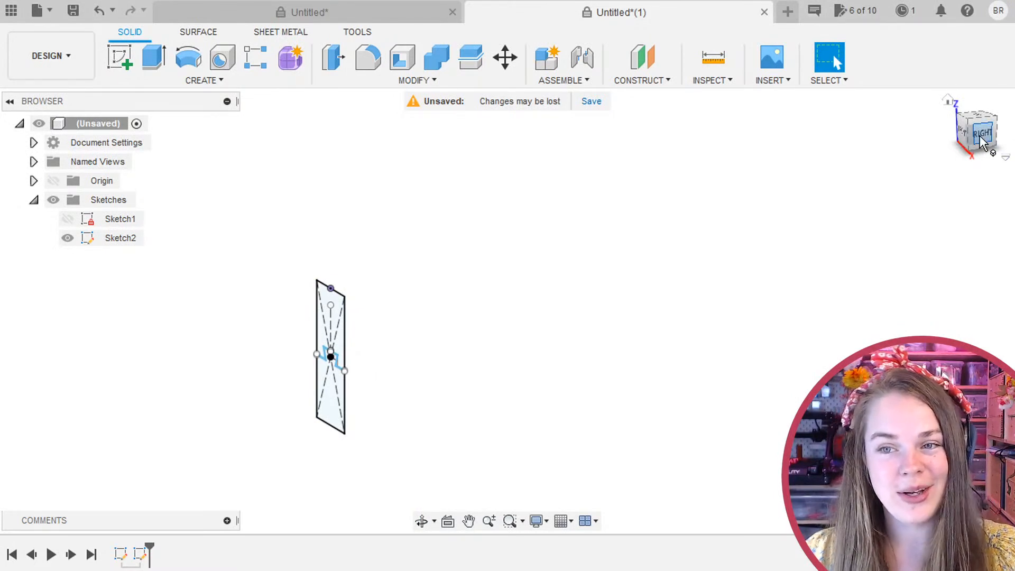
pyautogui.keyDown('shift'); pyautogui.moveTo(819, 194); pyautogui.dragTo(801, 241, button='middle'); pyautogui.keyUp('shift')
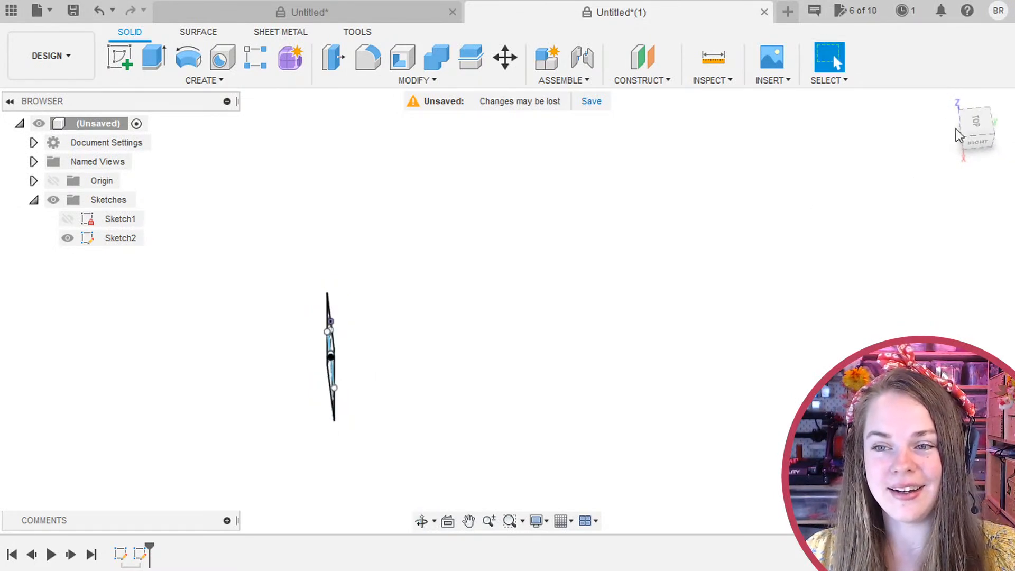
pyautogui.click(976, 123)
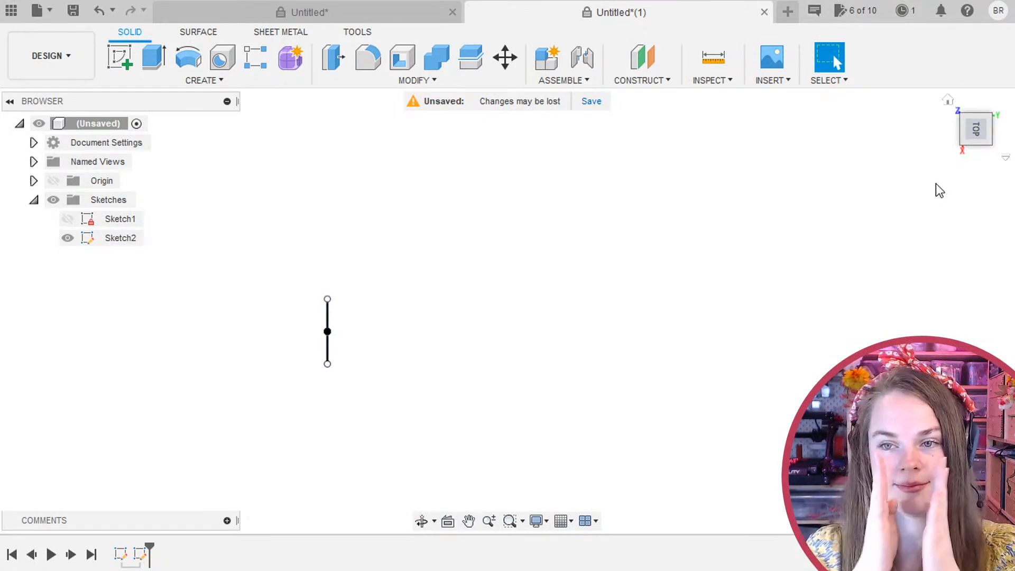
pyautogui.scroll(-3, 629, 389)
pyautogui.scroll(5, 497, 405)
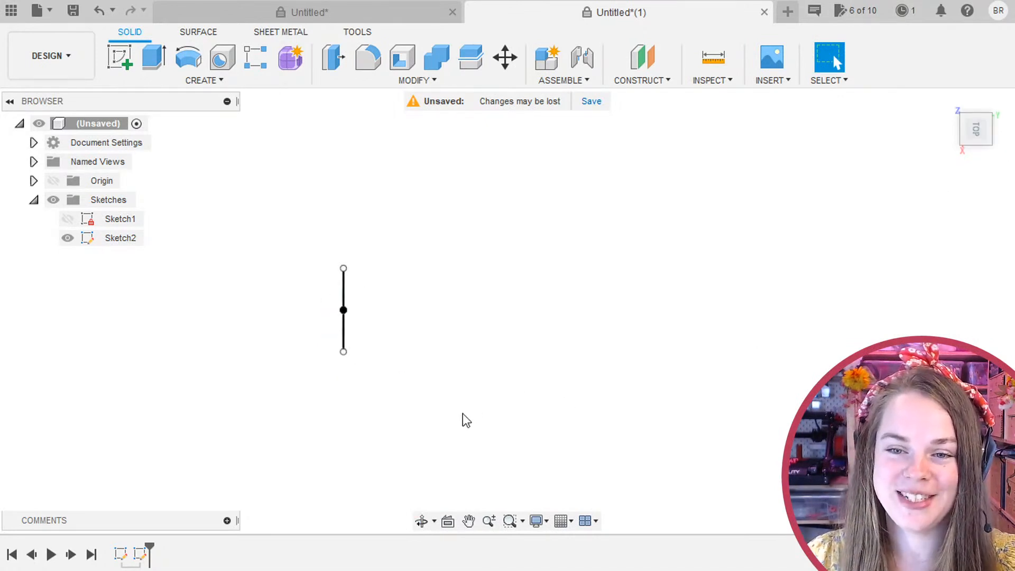
pyautogui.moveTo(366, 342); pyautogui.dragTo(451, 266, button='middle')
pyautogui.click(120, 56)
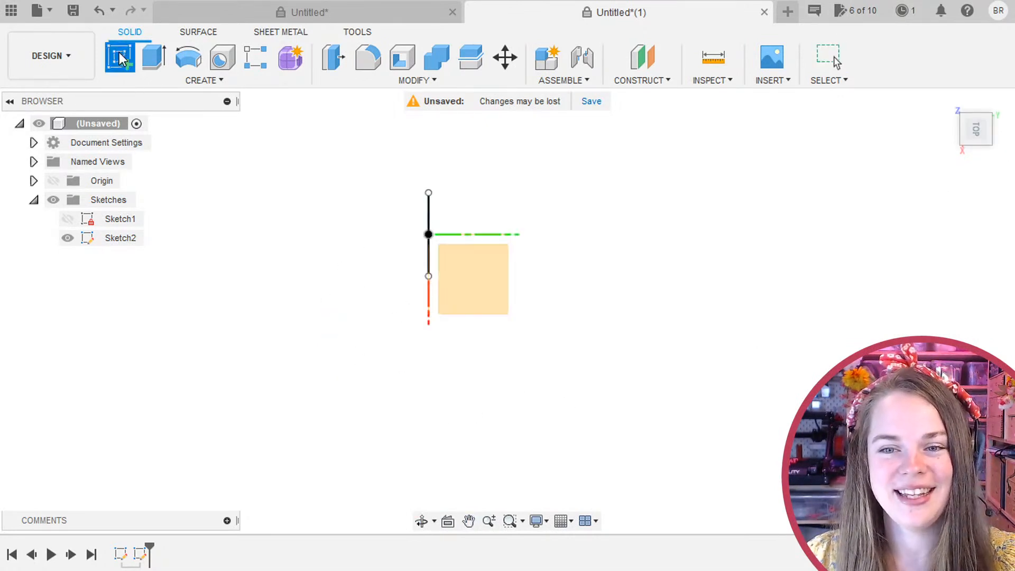
pyautogui.click(487, 277)
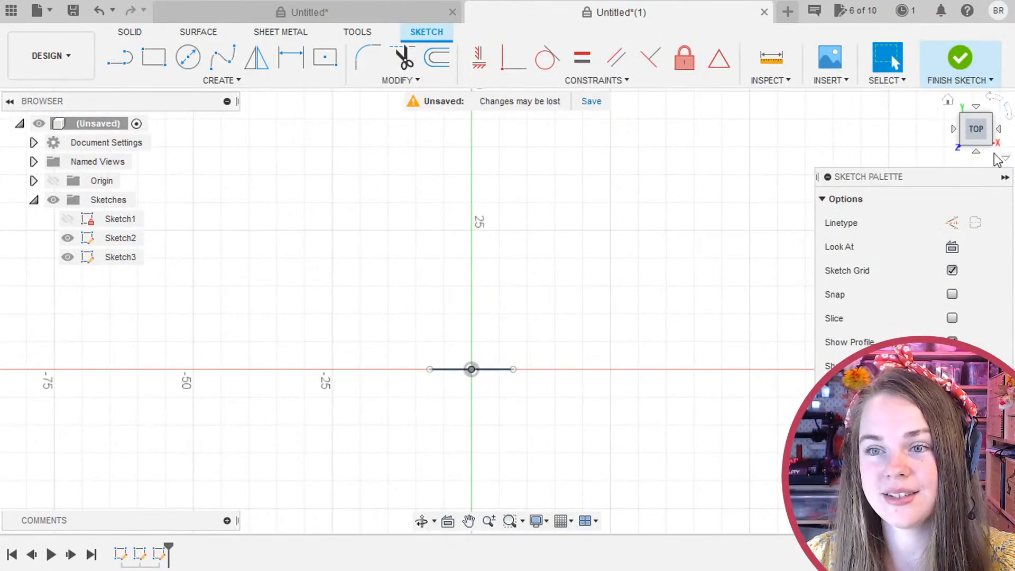
# Examine how the new sketch plane lies relative to the dovetail profile in the front, home and top views.
pyautogui.moveTo(636, 340)
pyautogui.keyDown('shift'); pyautogui.mouseDown(button='middle')
pyautogui.moveTo(541, 275)
pyautogui.moveTo(642, 329)
pyautogui.moveTo(635, 295)
pyautogui.mouseUp(button='middle'); pyautogui.keyUp('shift')
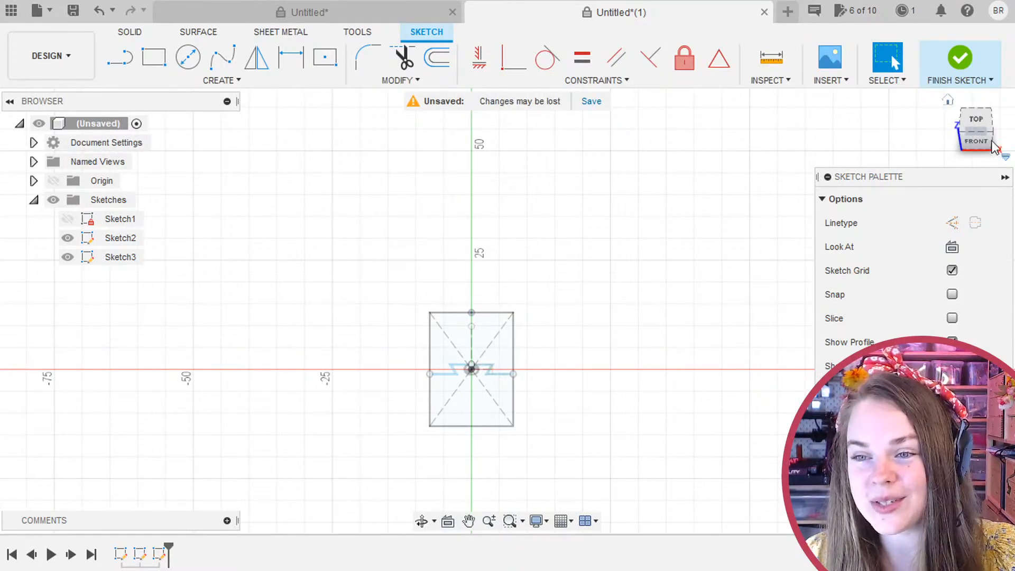
pyautogui.click(947, 100)
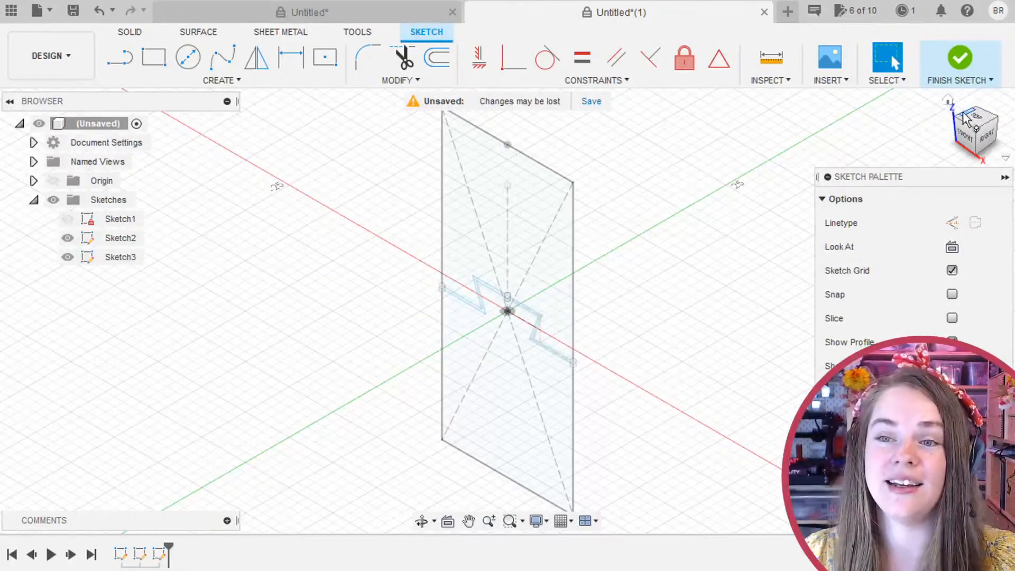
pyautogui.click(982, 121)
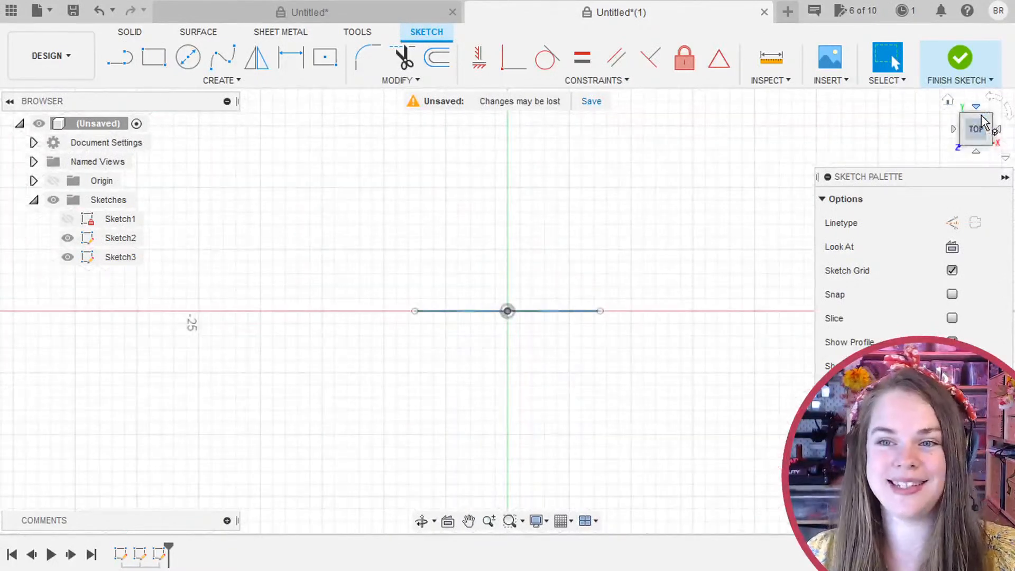
pyautogui.click(948, 99)
pyautogui.click(966, 142)
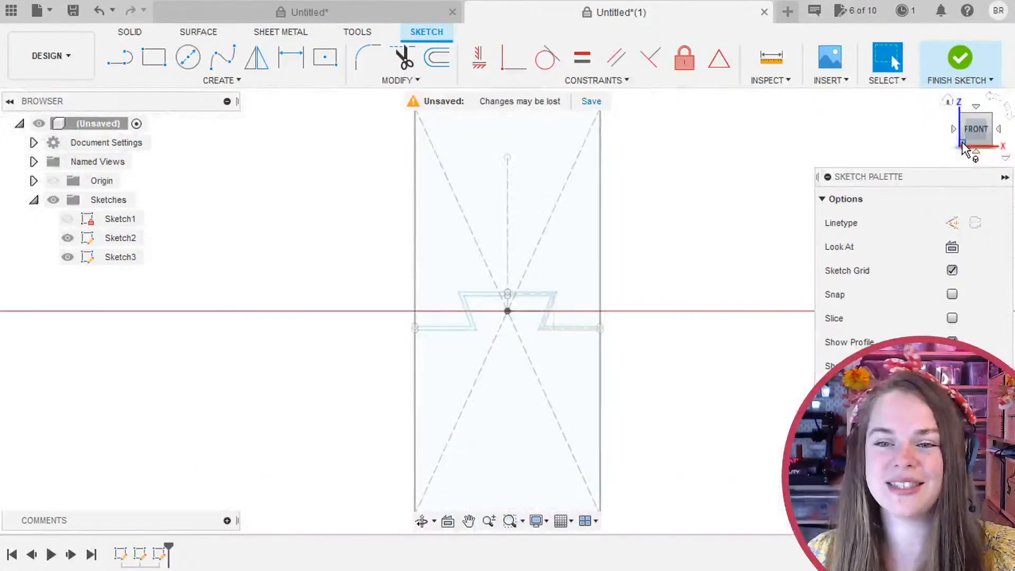
pyautogui.click(950, 100)
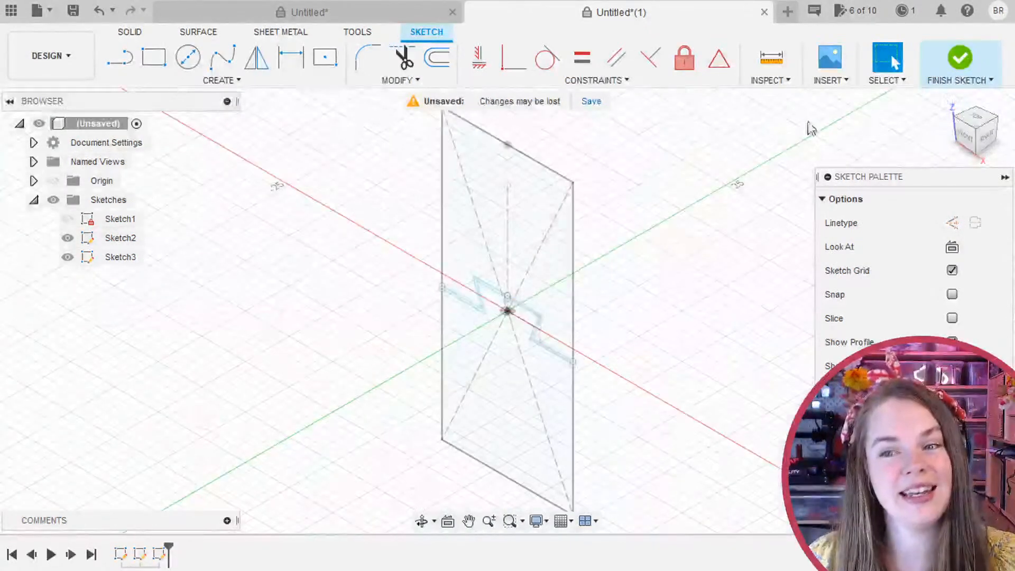
pyautogui.click(979, 119)
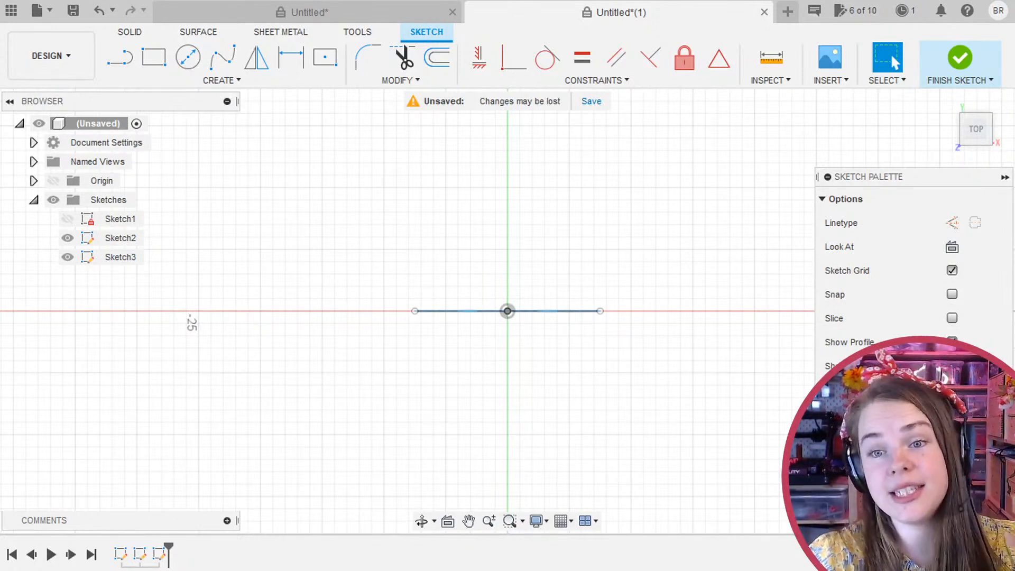
# Examine the comb's spine and teeth in the other untitled design and return to the new sketch.
pyautogui.click(324, 21)
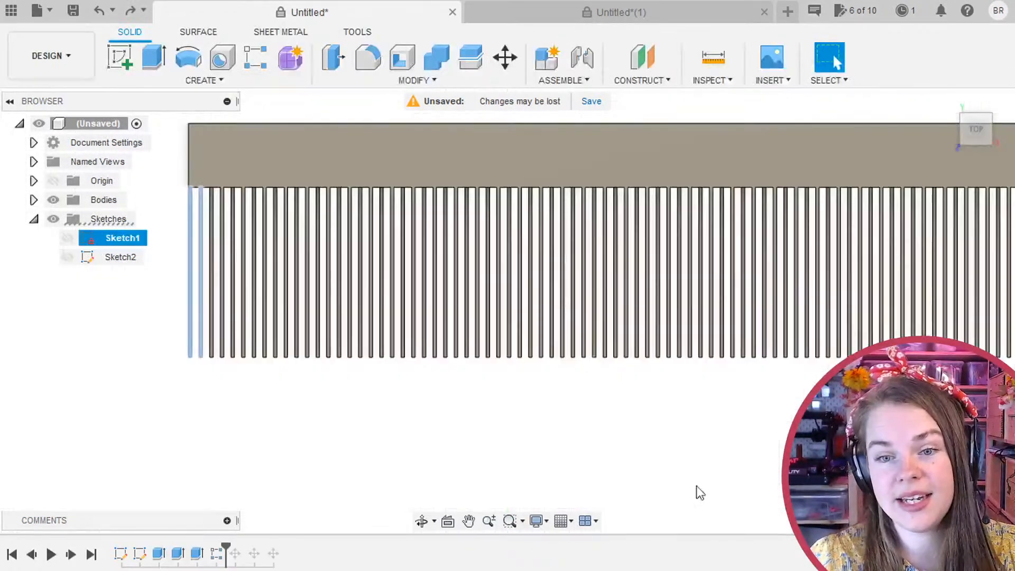
pyautogui.keyDown('shift'); pyautogui.moveTo(473, 365); pyautogui.dragTo(510, 299, button='middle'); pyautogui.keyUp('shift')
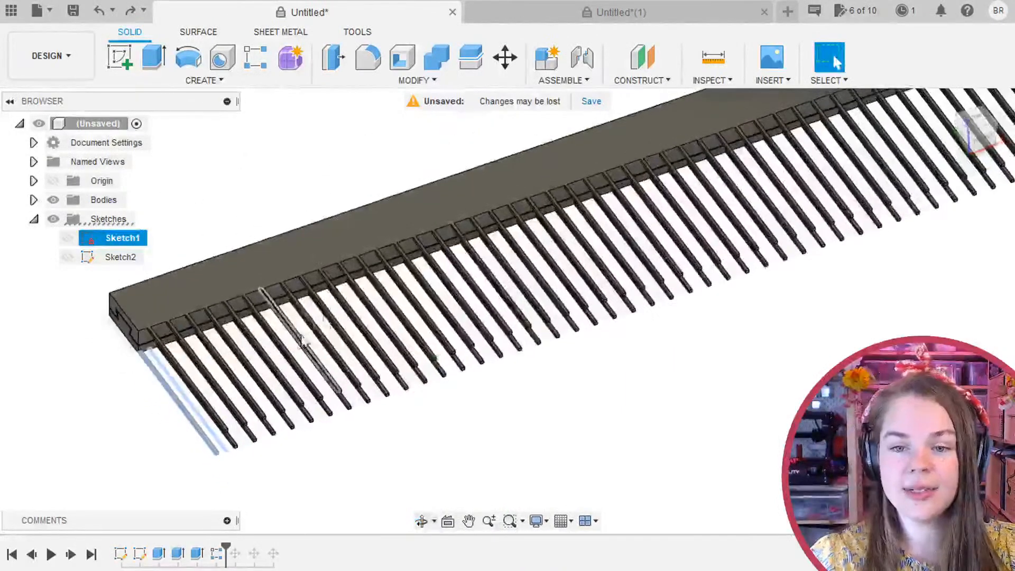
pyautogui.click(624, 15)
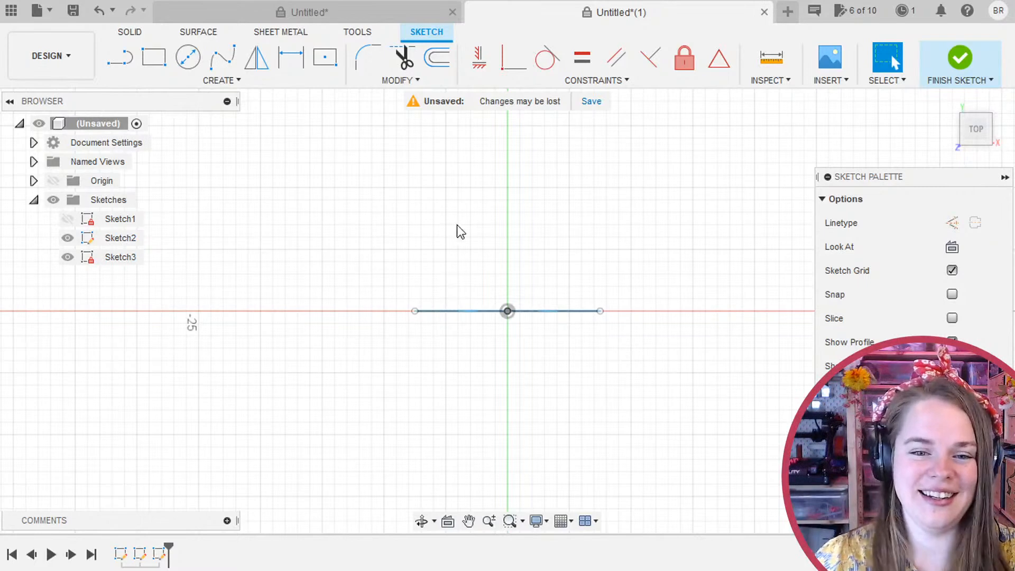
# Reorient the top view of the new sketch so the dovetail profile's edge line runs vertically.
pyautogui.scroll(-2, 427, 281)
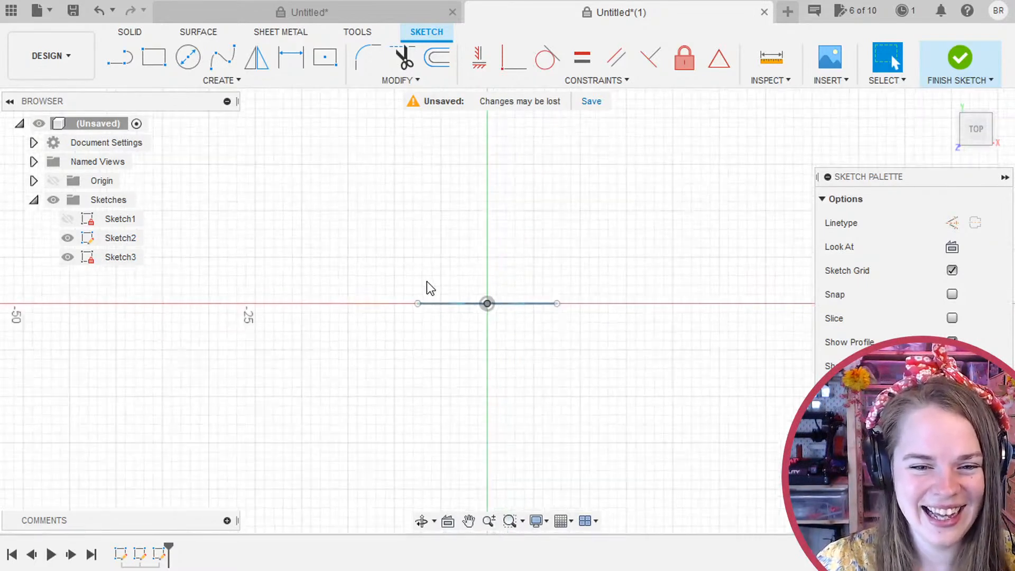
pyautogui.moveTo(505, 247); pyautogui.dragTo(390, 336, button='middle')
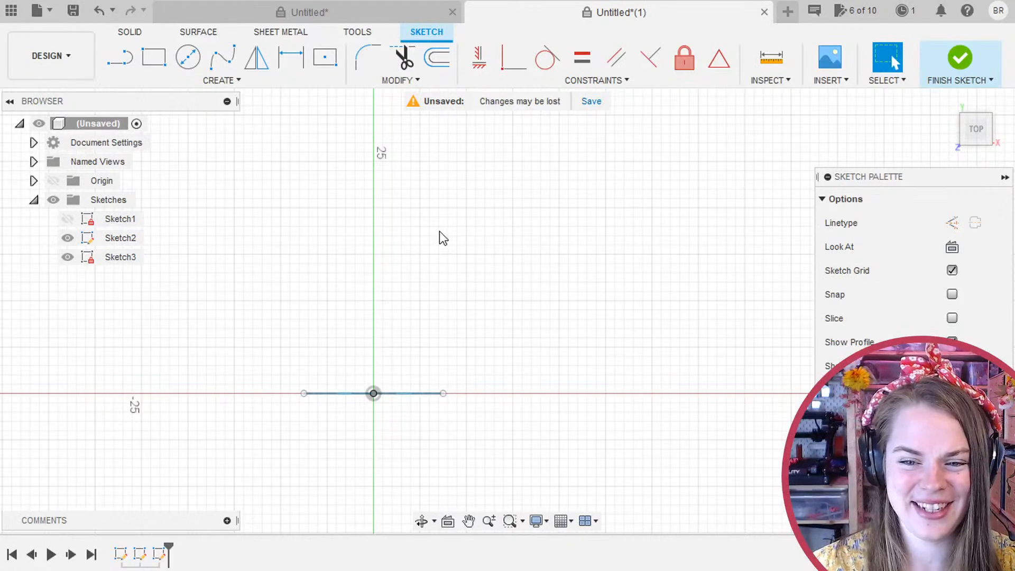
pyautogui.moveTo(442, 235); pyautogui.dragTo(440, 266, button='middle')
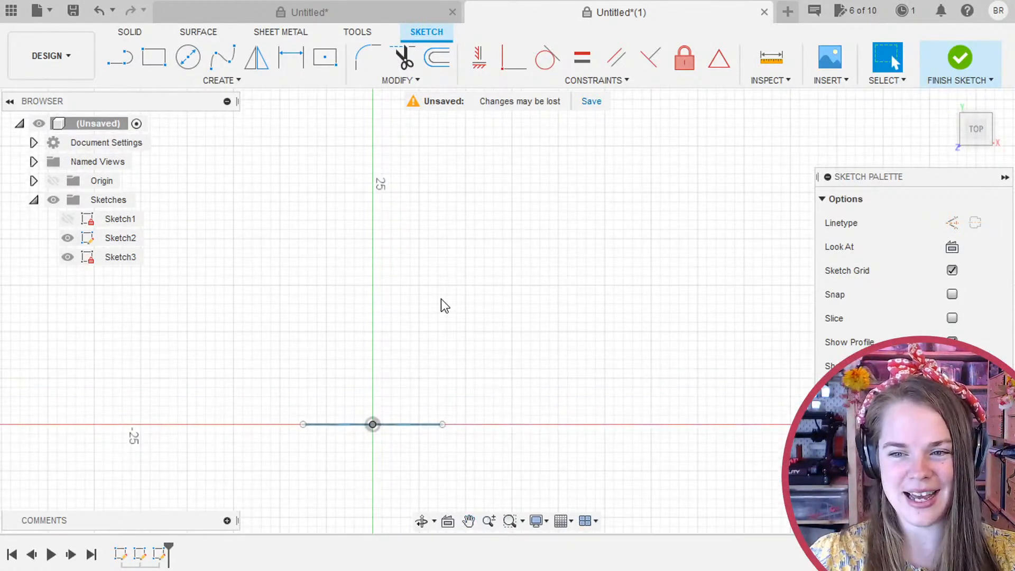
pyautogui.moveTo(501, 369)
pyautogui.keyDown('shift'); pyautogui.mouseDown(button='middle')
pyautogui.moveTo(501, 324)
pyautogui.moveTo(396, 318)
pyautogui.moveTo(345, 363)
pyautogui.moveTo(349, 394)
pyautogui.mouseUp(button='middle'); pyautogui.keyUp('shift')
pyautogui.moveTo(704, 398)
pyautogui.mouseDown(button='middle')
pyautogui.moveTo(652, 326)
pyautogui.moveTo(498, 220)
pyautogui.mouseUp(button='middle')
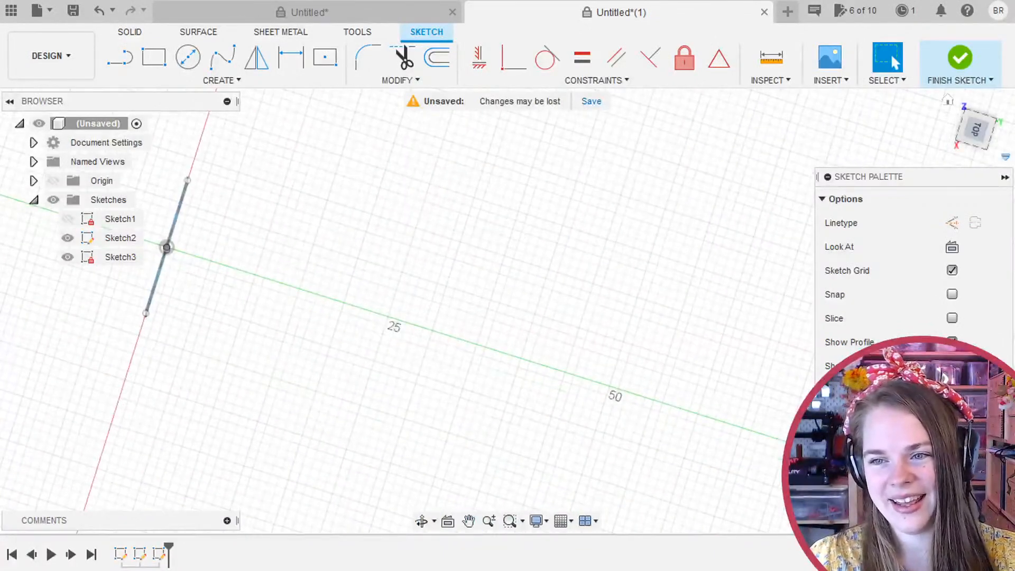
pyautogui.click(969, 128)
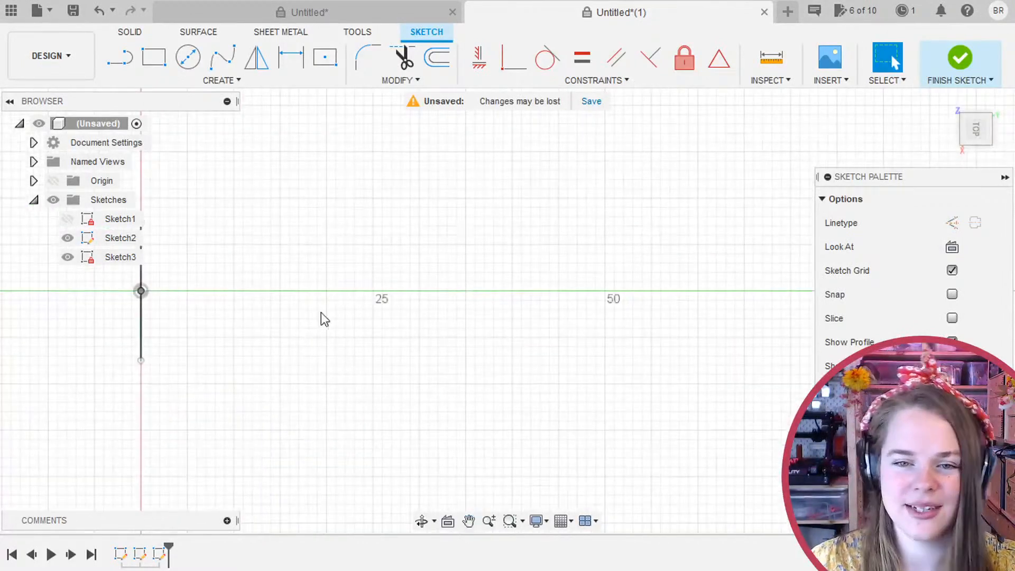
pyautogui.scroll(-3, 321, 319)
pyautogui.scroll(4, 321, 318)
pyautogui.moveTo(303, 242)
pyautogui.mouseDown(button='middle')
pyautogui.moveTo(446, 283)
pyautogui.moveTo(487, 311)
pyautogui.mouseUp(button='middle')
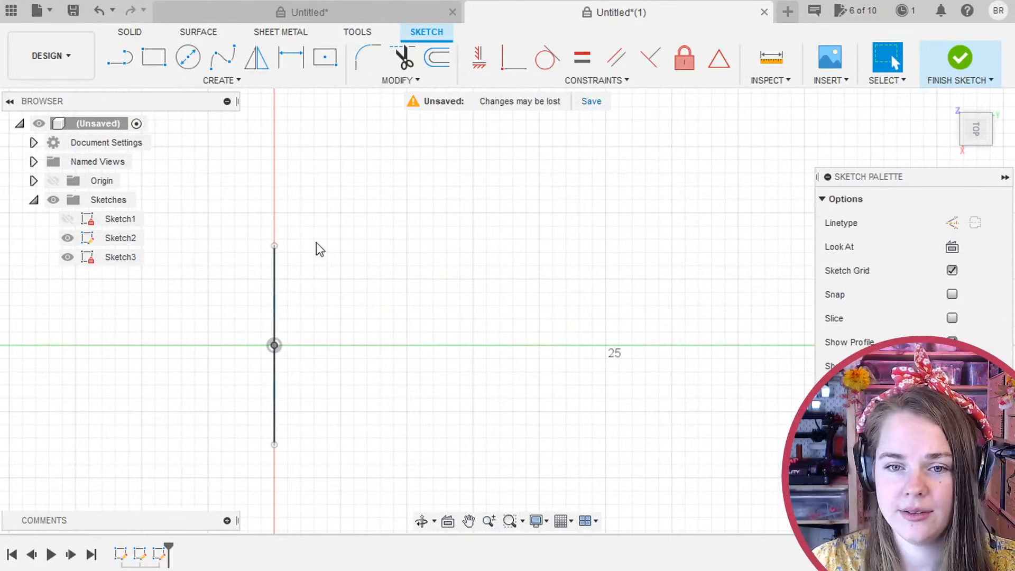
pyautogui.click(153, 58)
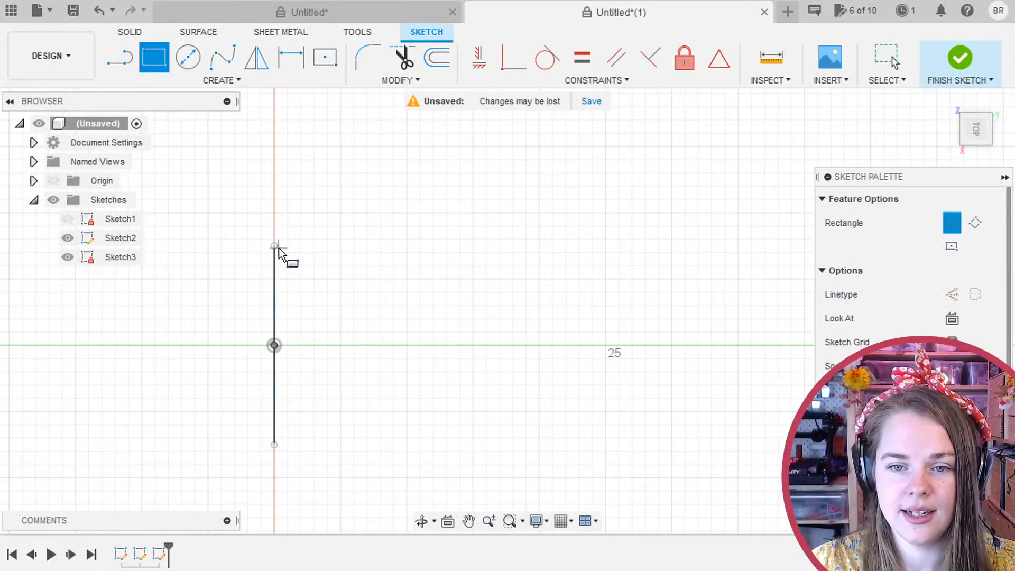
pyautogui.press('Escape')
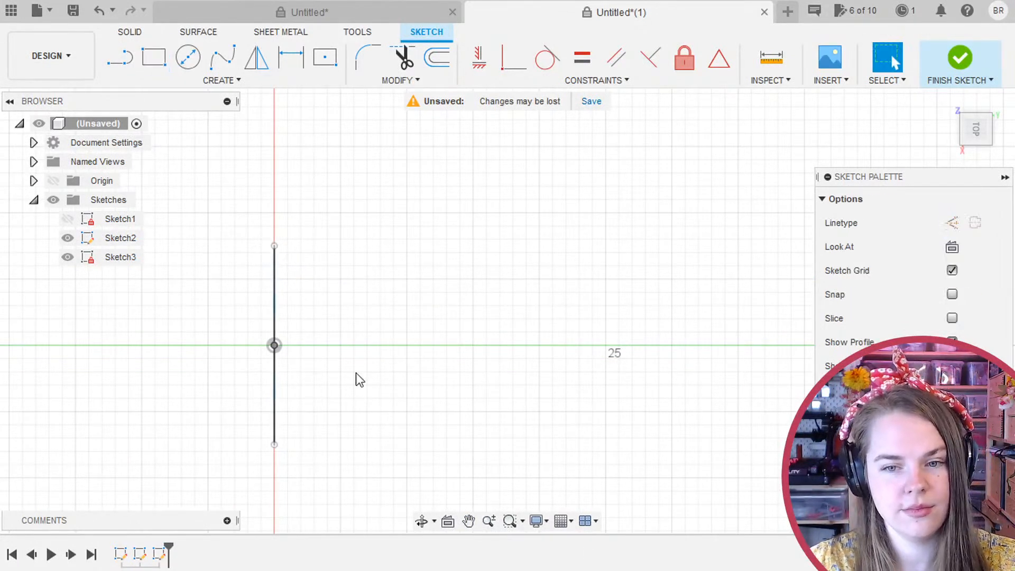
pyautogui.moveTo(356, 373); pyautogui.dragTo(378, 216, button='middle')
pyautogui.scroll(3, 363, 254)
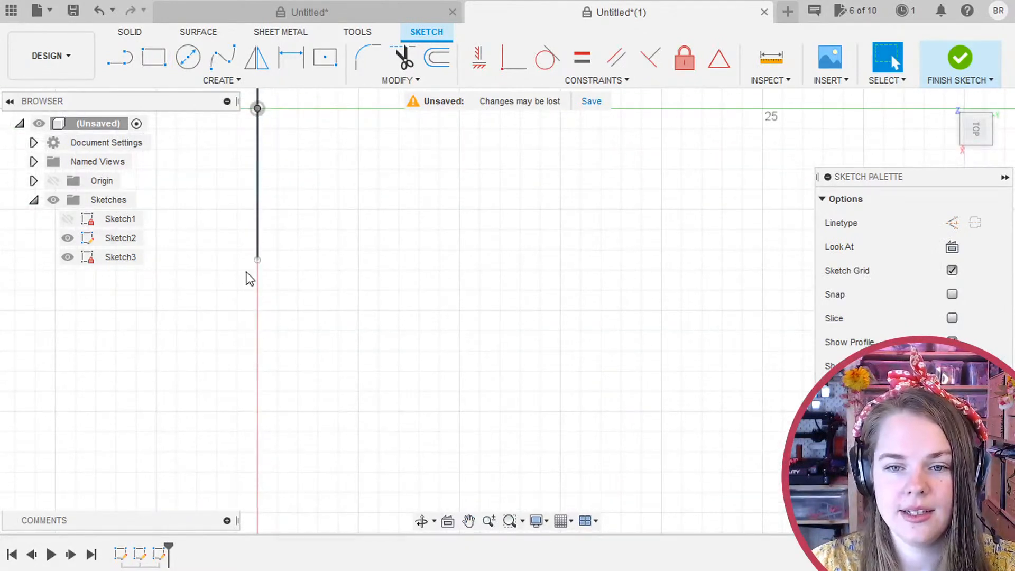
pyautogui.click(207, 86)
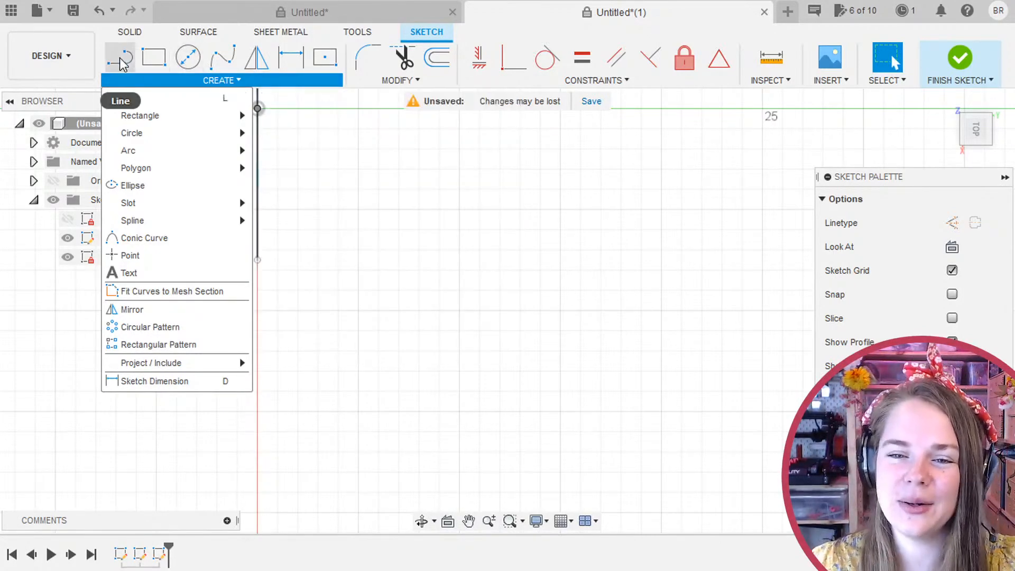
pyautogui.click(154, 57)
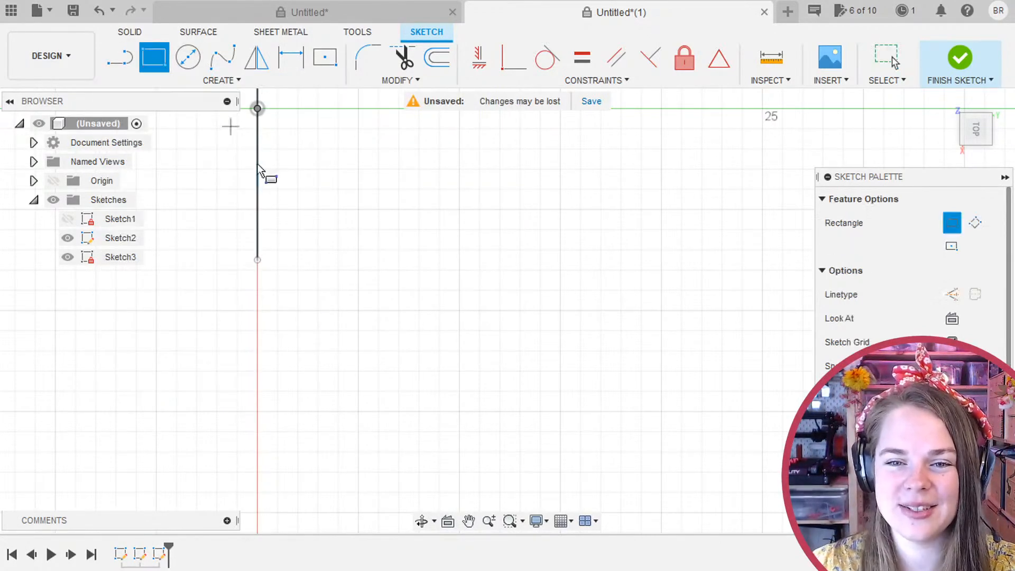
pyautogui.click(228, 84)
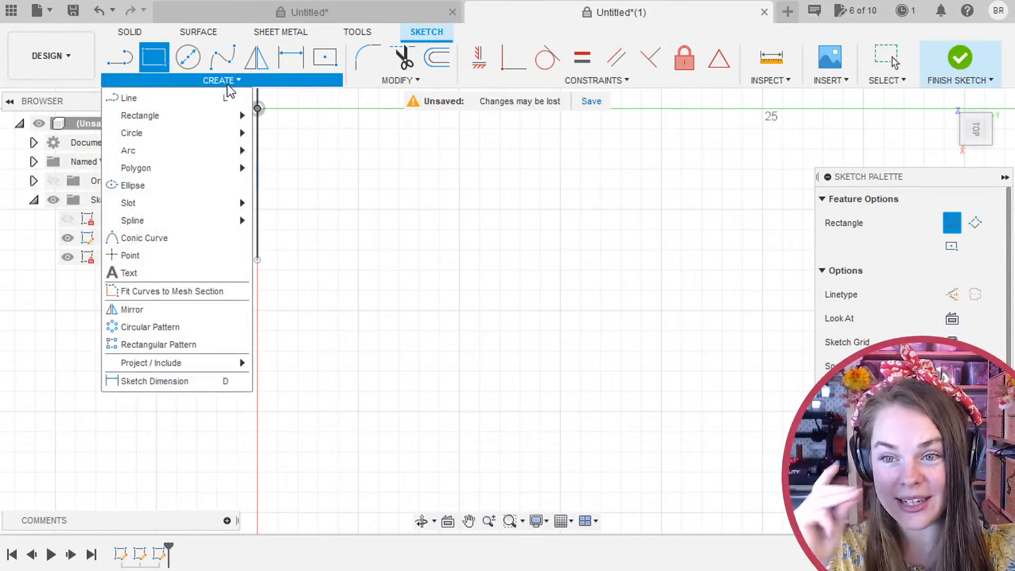
pyautogui.click(593, 311)
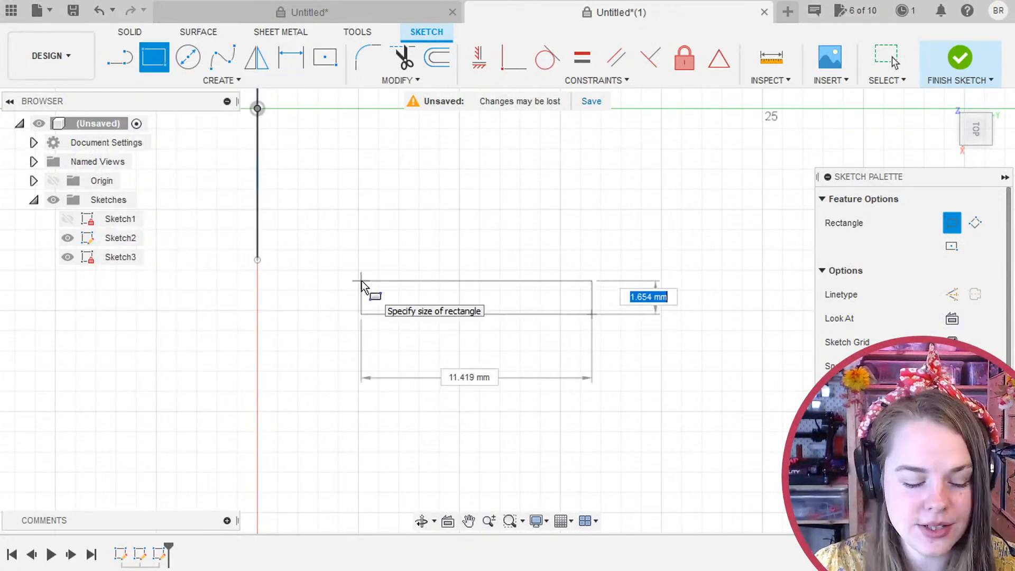
pyautogui.press('Escape')
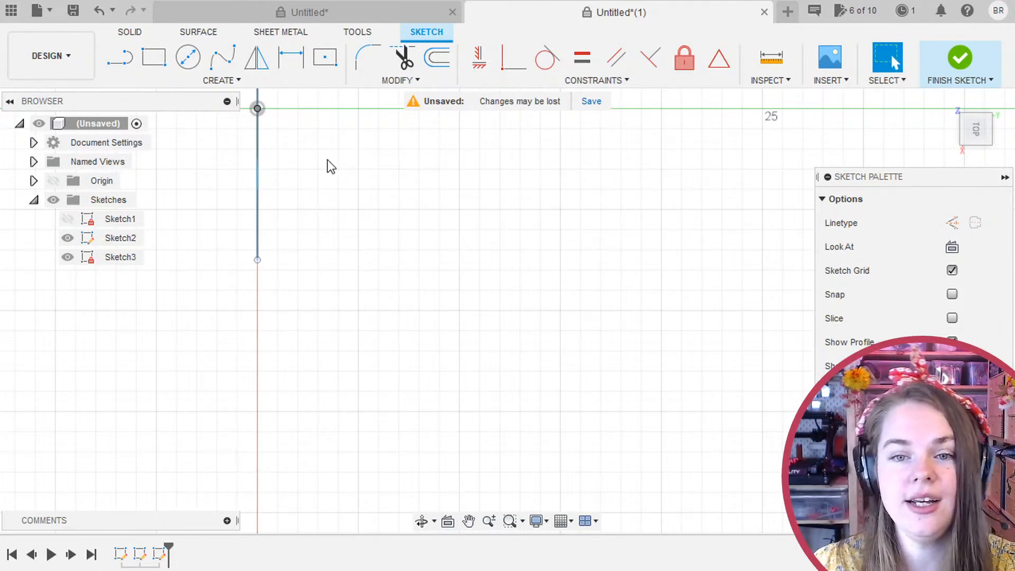
# Project the end point of the dovetail profile's edge line into the horizontal sketch with the projection link kept on.
pyautogui.click(208, 83)
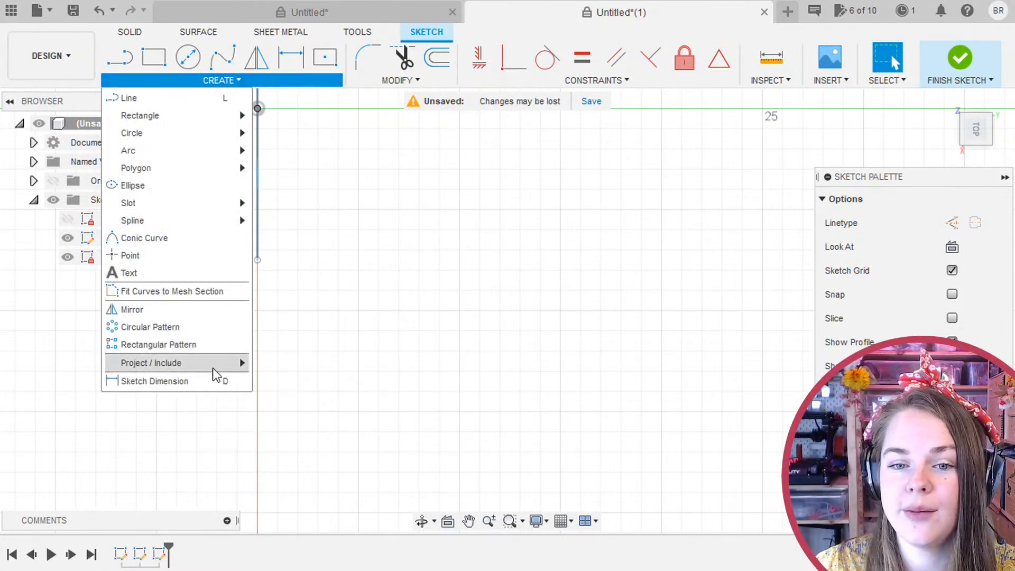
pyautogui.moveTo(212, 365)
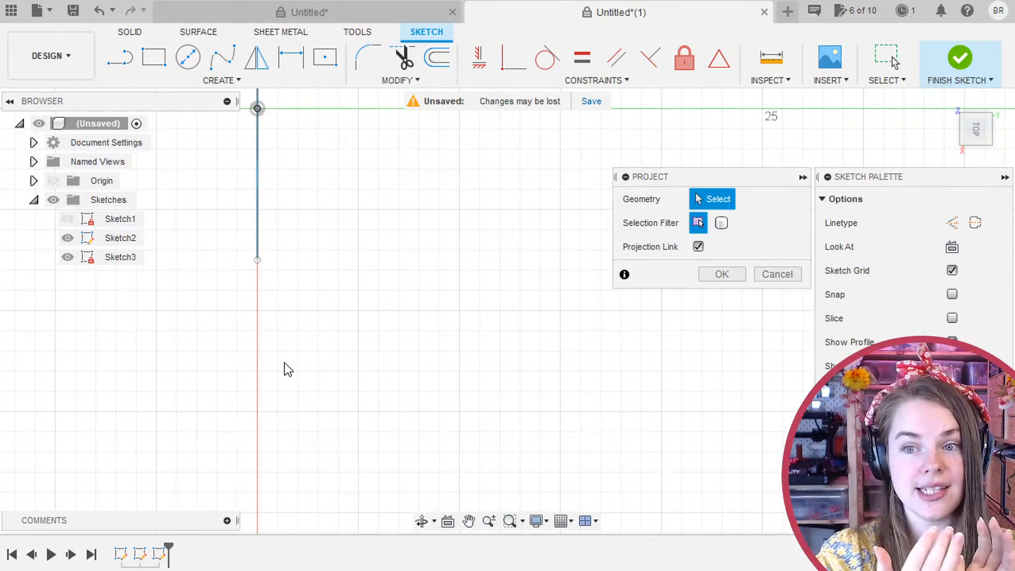
pyautogui.click(207, 82)
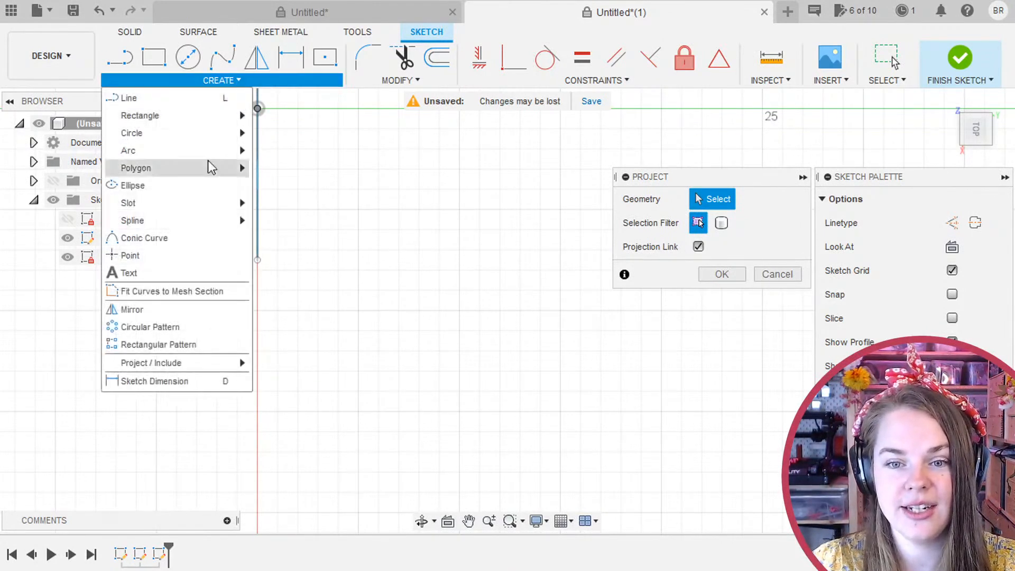
pyautogui.moveTo(204, 360)
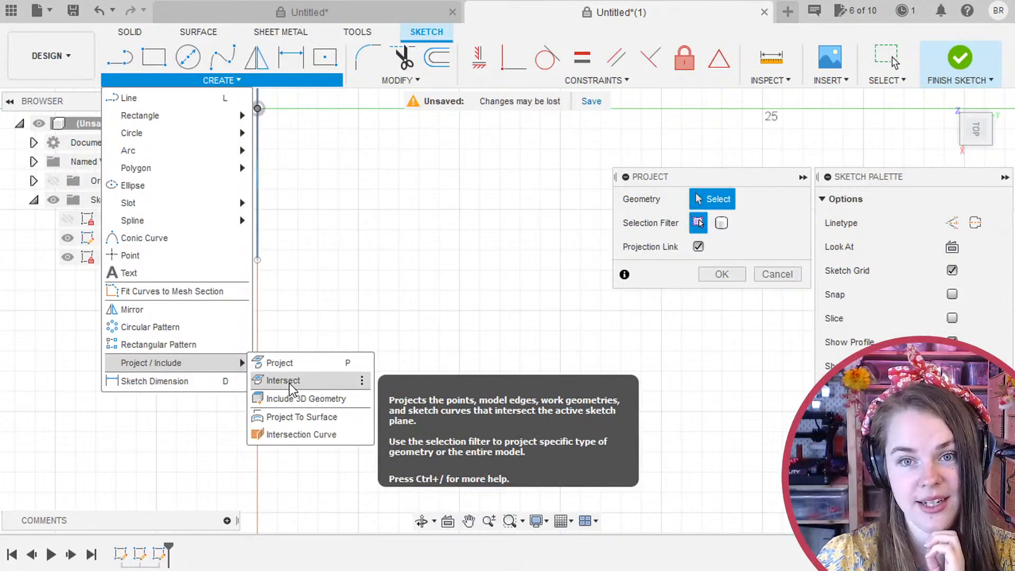
pyautogui.click(281, 363)
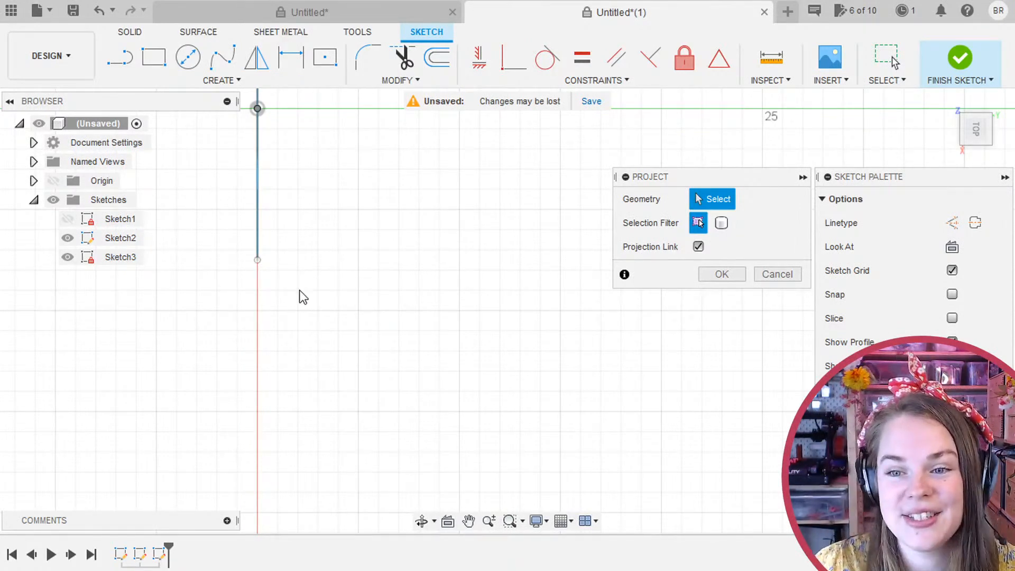
pyautogui.click(258, 260)
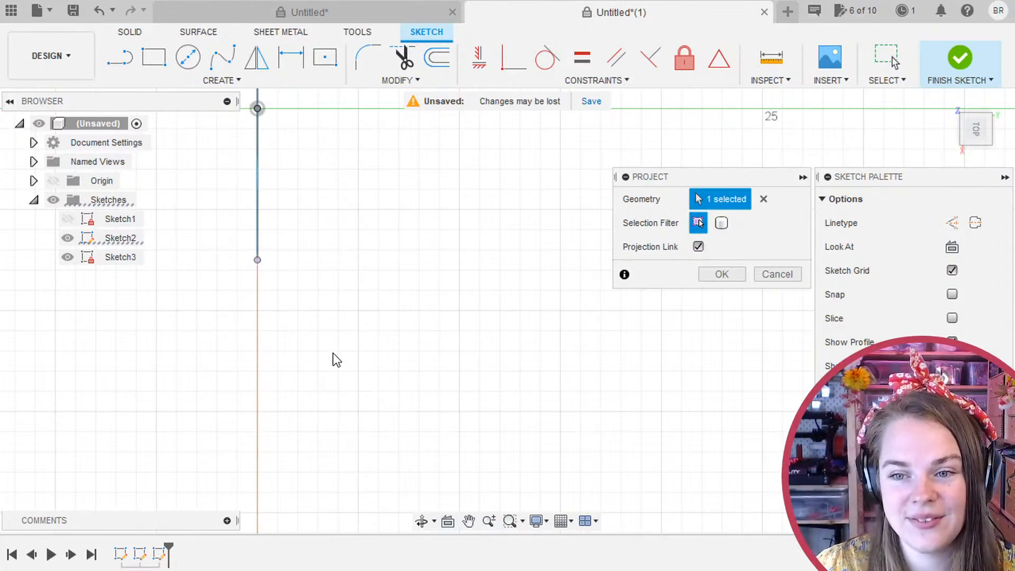
pyautogui.click(722, 274)
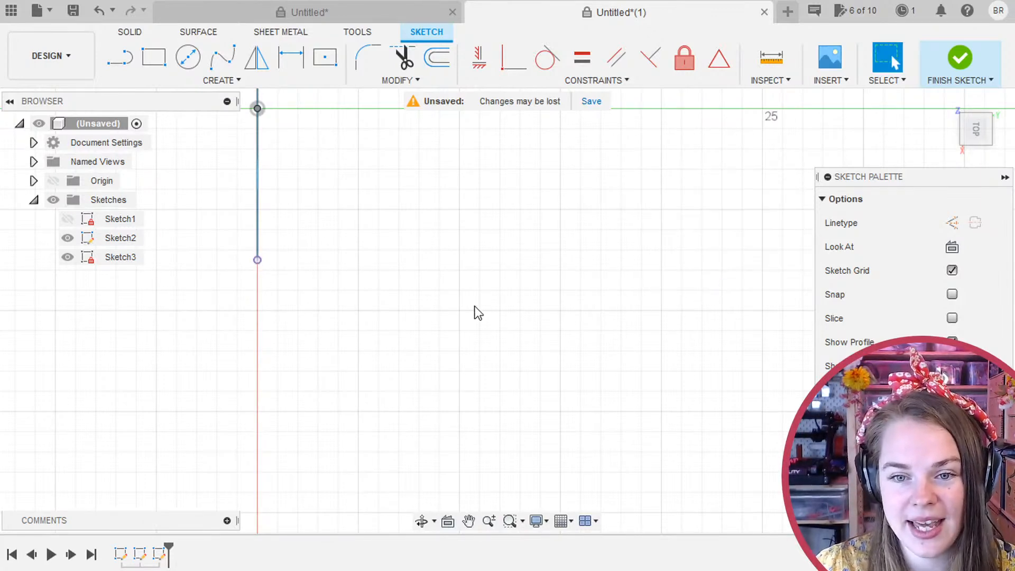
# Examine the projected end point and its position relative to the origin in the top view.
pyautogui.scroll(-3, 256, 268)
pyautogui.scroll(4, 257, 379)
pyautogui.moveTo(298, 187)
pyautogui.mouseDown(button='middle')
pyautogui.moveTo(506, 367)
pyautogui.moveTo(490, 354)
pyautogui.mouseUp(button='middle')
pyautogui.scroll(2, 492, 322)
pyautogui.moveTo(483, 224); pyautogui.dragTo(603, 419, button='middle')
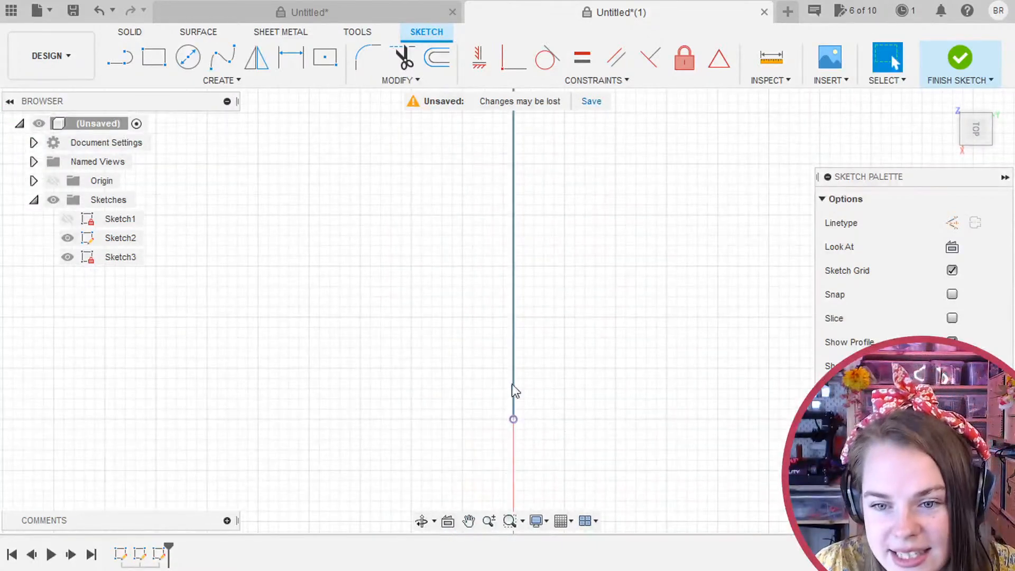
pyautogui.scroll(-5, 505, 418)
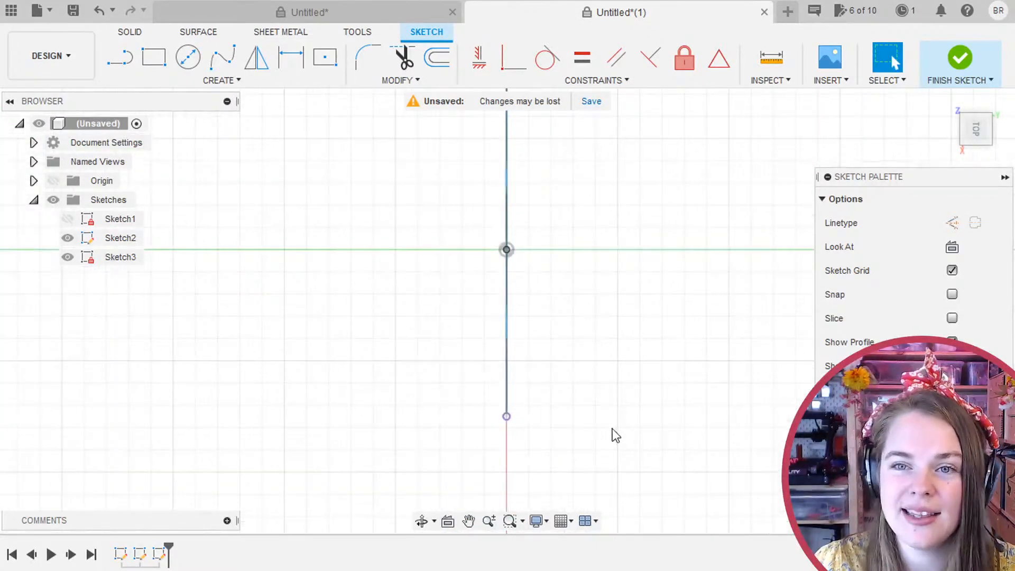
pyautogui.moveTo(612, 434); pyautogui.dragTo(461, 391, button='middle')
pyautogui.scroll(1, 501, 400)
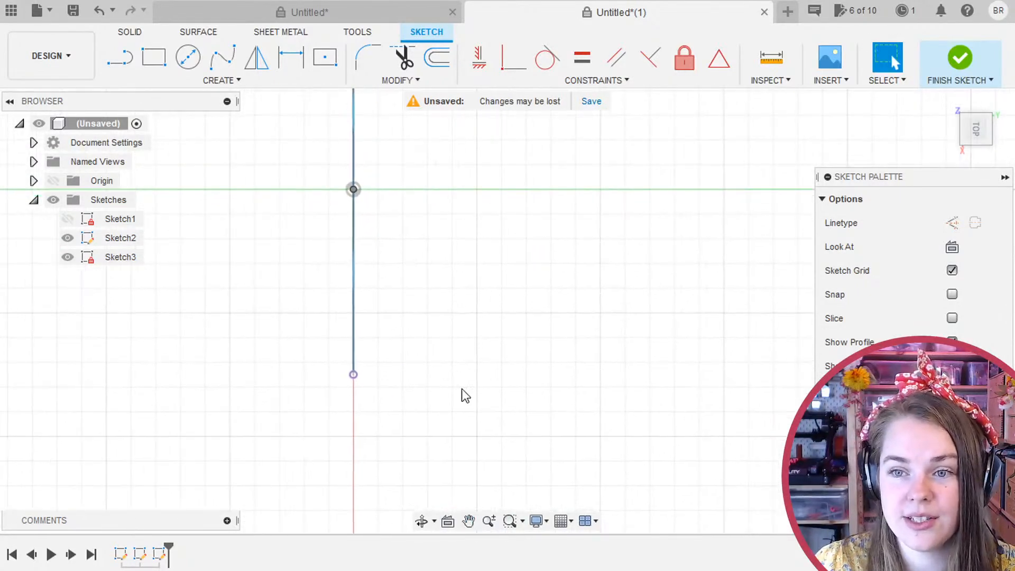
pyautogui.doubleClick(355, 373)
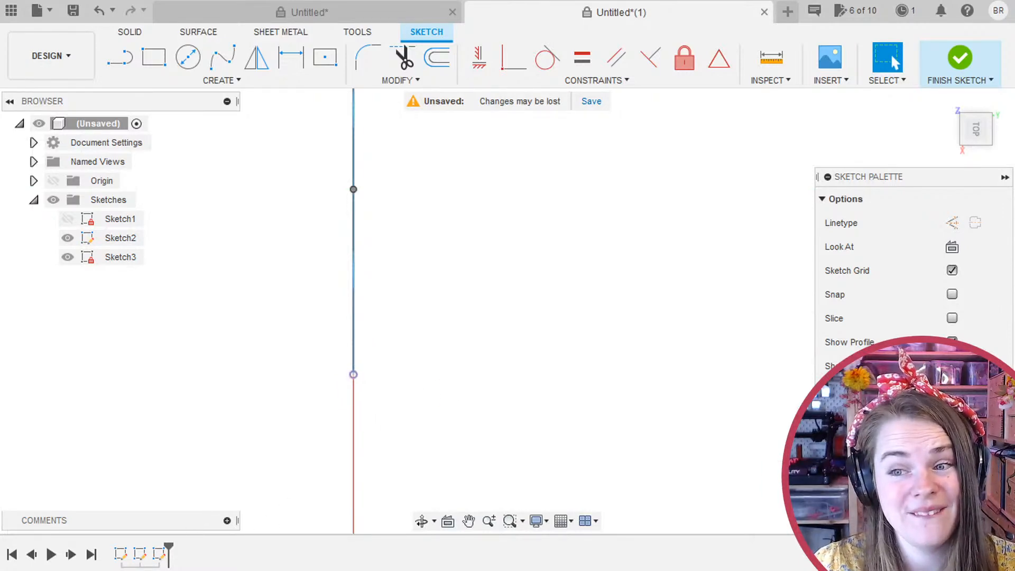
pyautogui.scroll(-1, 459, 328)
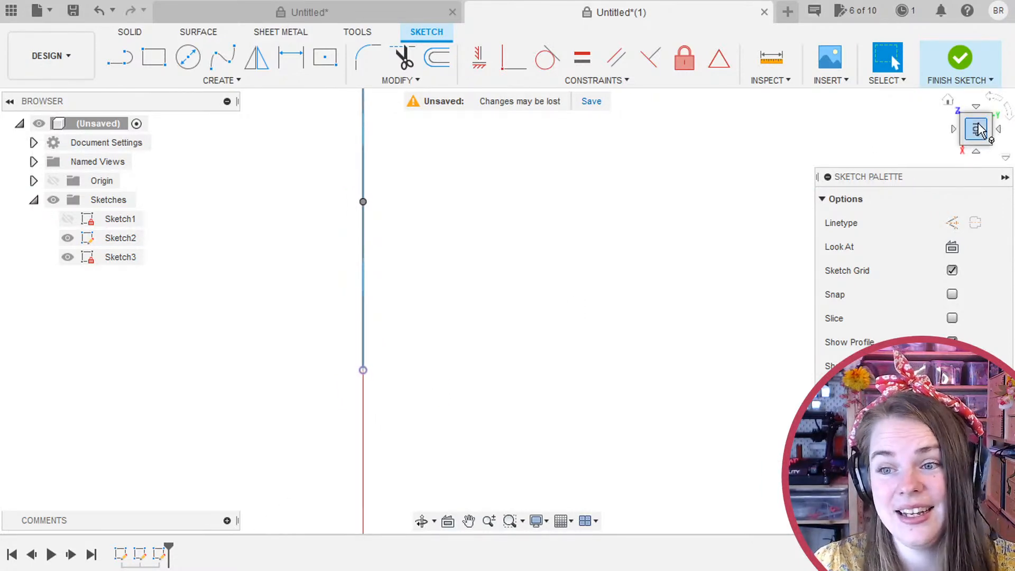
pyautogui.moveTo(503, 290); pyautogui.dragTo(468, 291, button='middle')
# Draw a two-point rectangle from the projected end point, 40 mm long away from the origin and 2.5 mm wide, as a tooth.
pyautogui.click(120, 59)
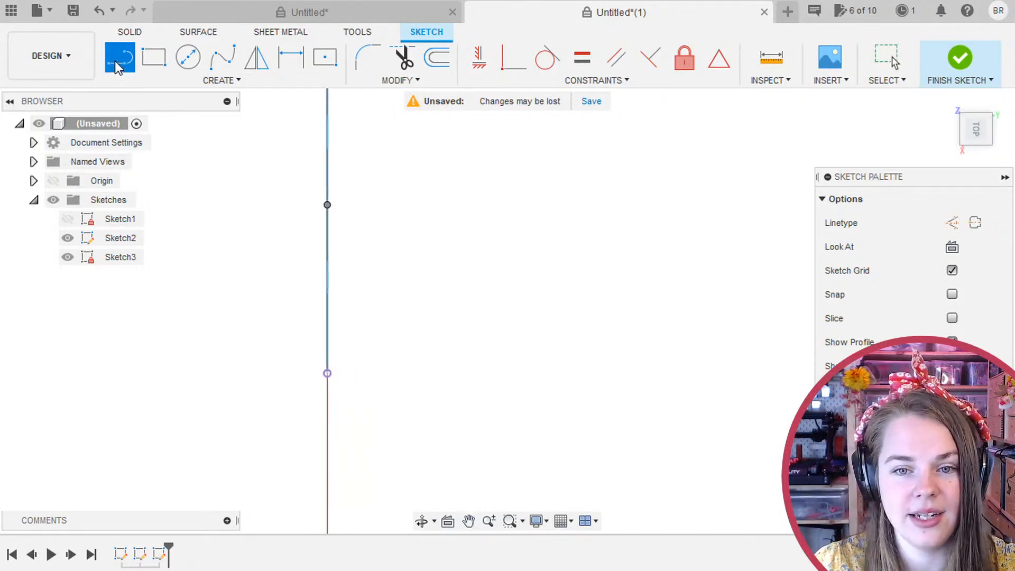
pyautogui.click(154, 57)
pyautogui.click(327, 373)
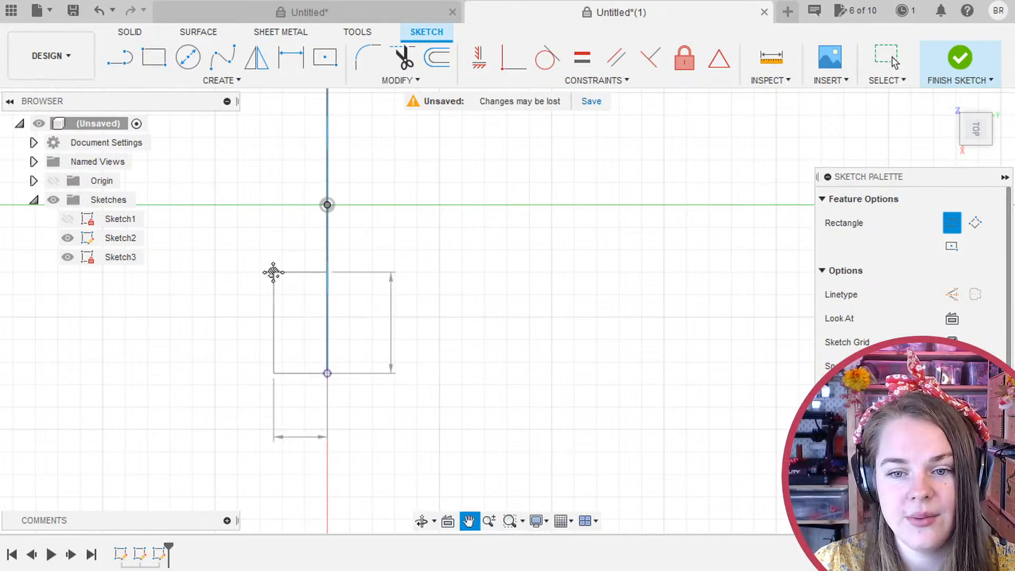
pyautogui.moveTo(272, 270); pyautogui.dragTo(287, 107, button='middle')
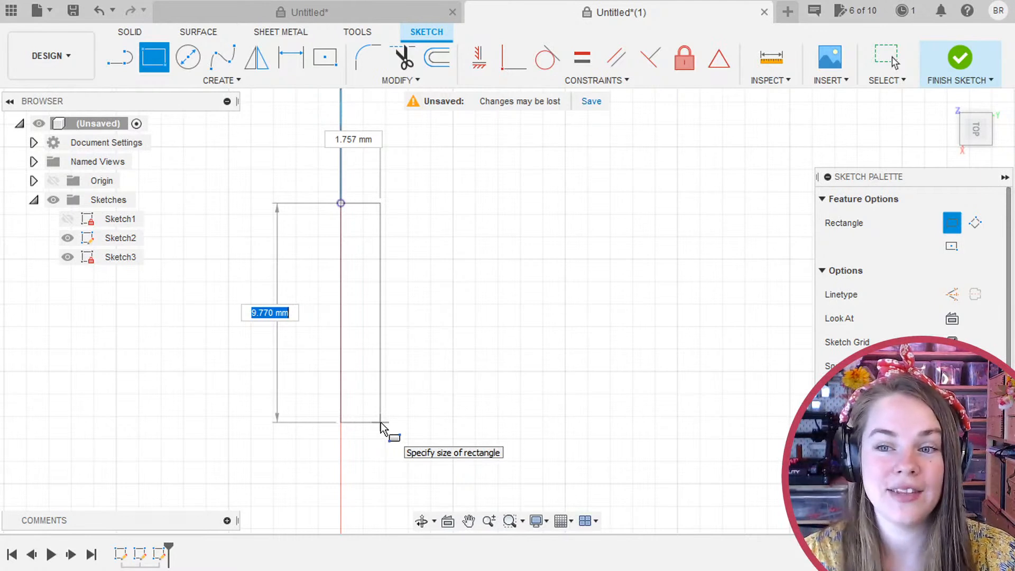
pyautogui.write('2')
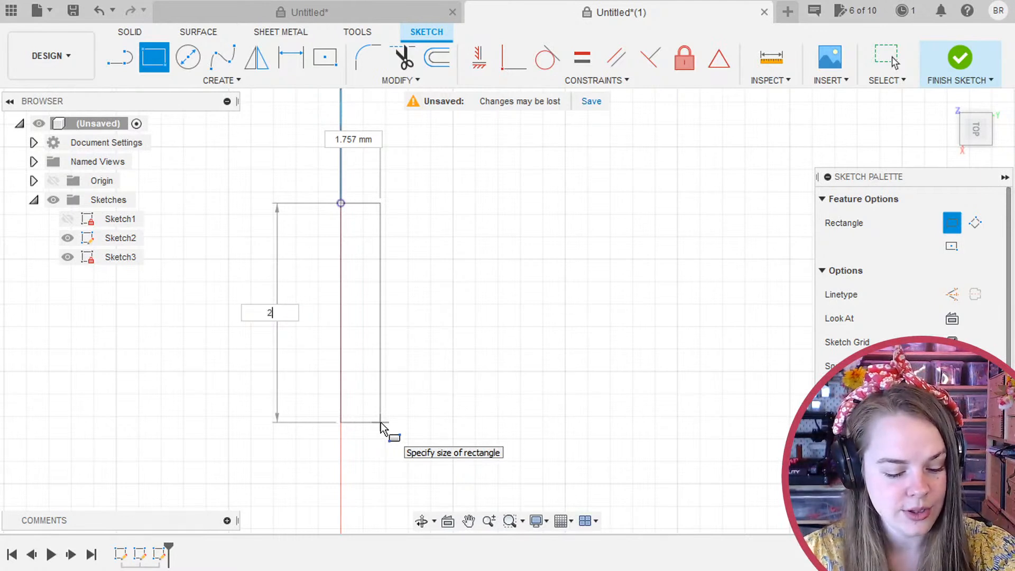
pyautogui.write('.')
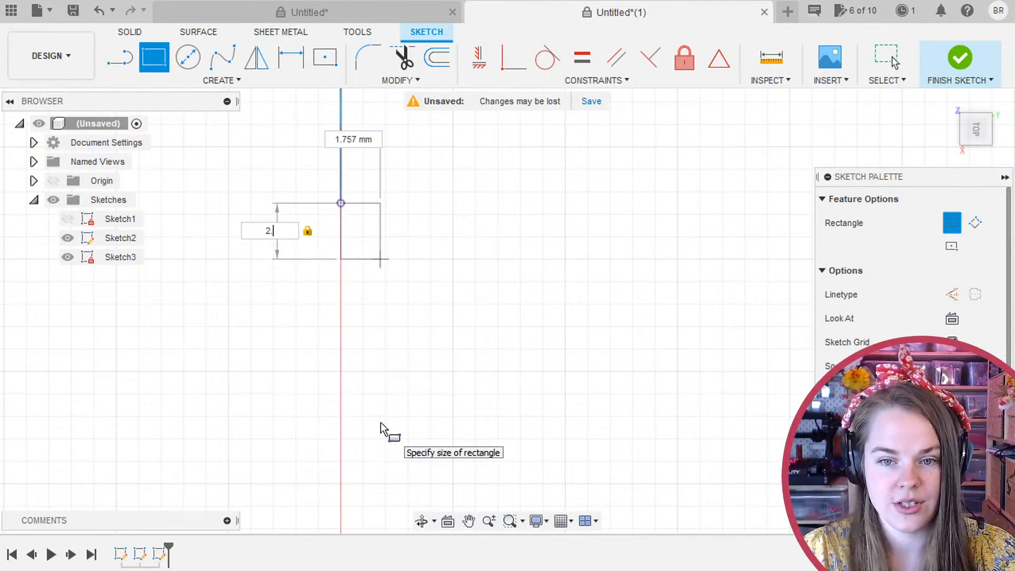
pyautogui.press('BackSpace')
pyautogui.press('BackSpace')
pyautogui.write('40')
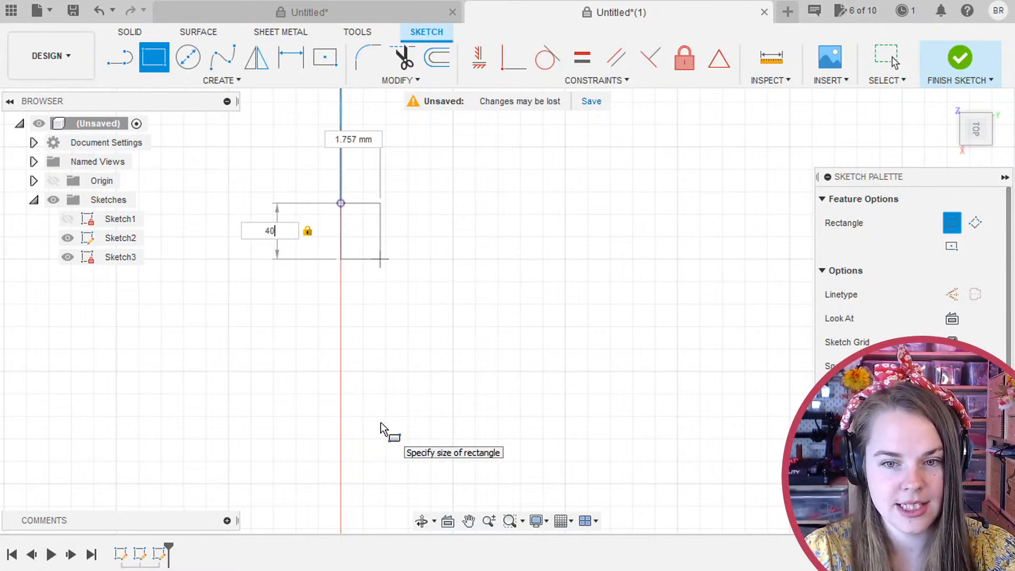
pyautogui.press('Tab')
pyautogui.write('2.5')
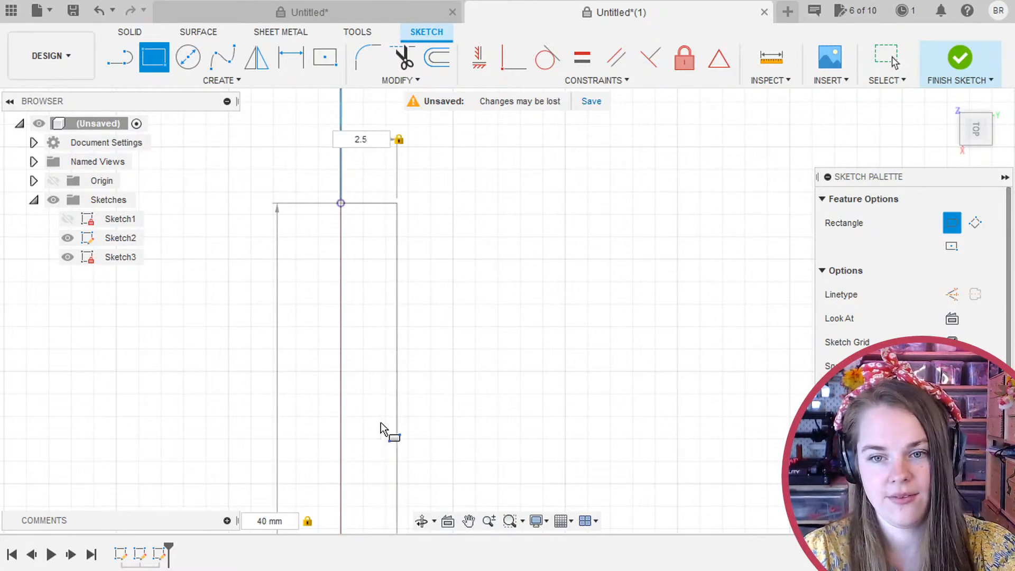
pyautogui.press('Return')
pyautogui.press('Escape')
pyautogui.scroll(-5, 510, 386)
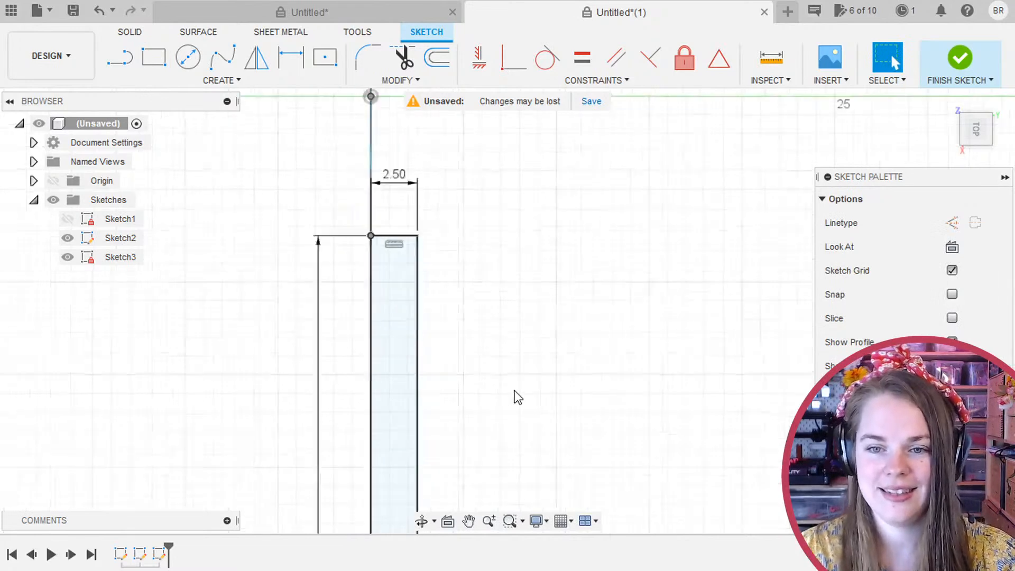
pyautogui.moveTo(432, 415)
pyautogui.mouseDown(button='middle')
pyautogui.moveTo(431, 308)
pyautogui.moveTo(416, 235)
pyautogui.mouseUp(button='middle')
pyautogui.scroll(-3, 239, 344)
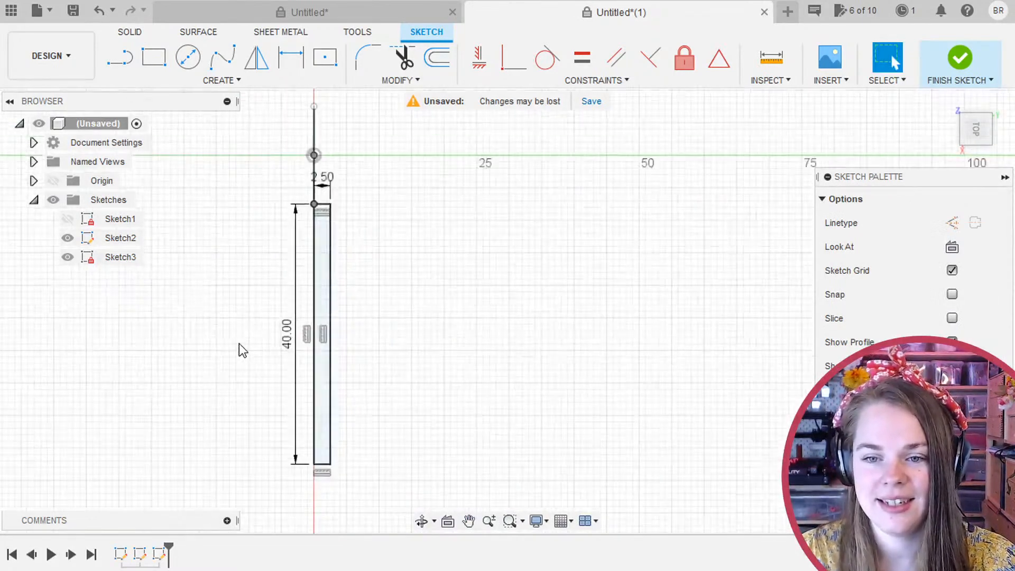
pyautogui.doubleClick(323, 251)
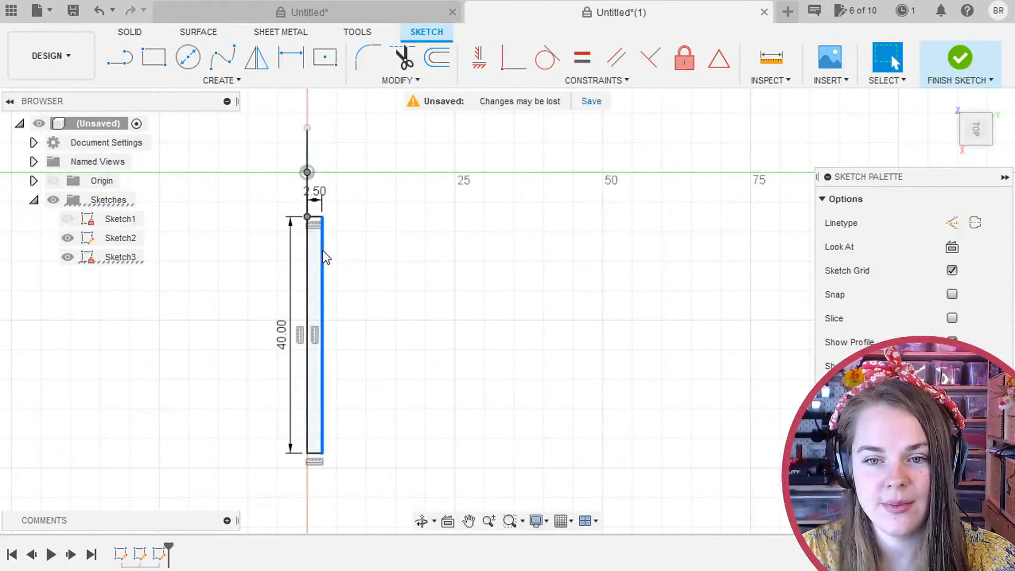
pyautogui.click(210, 82)
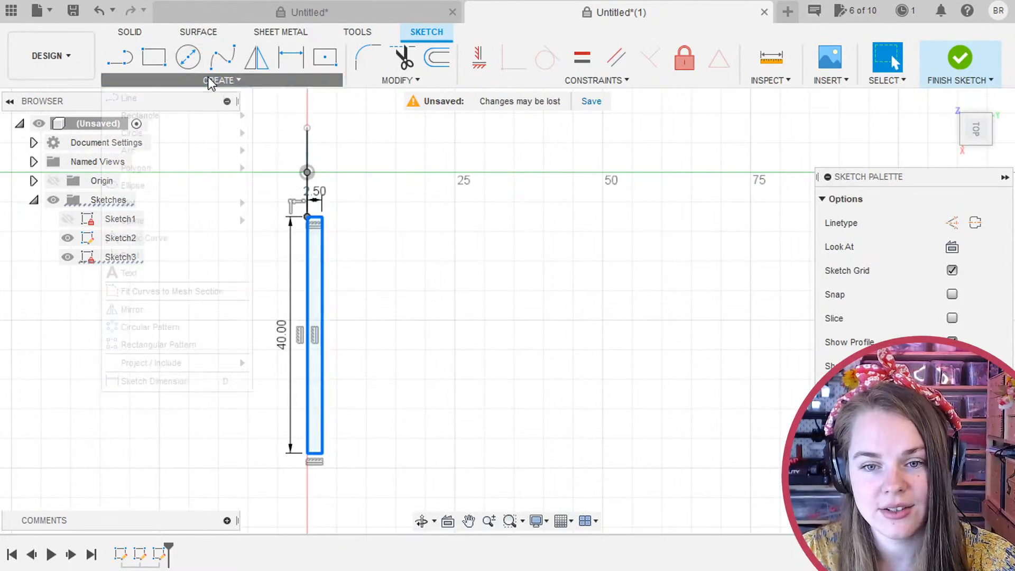
pyautogui.click(131, 344)
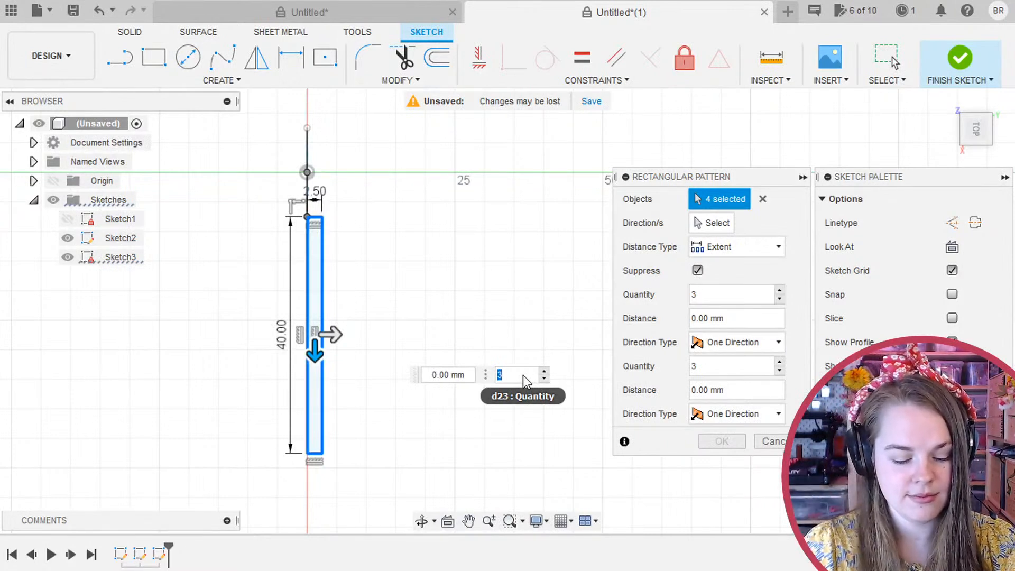
pyautogui.write('TeethSpacing')
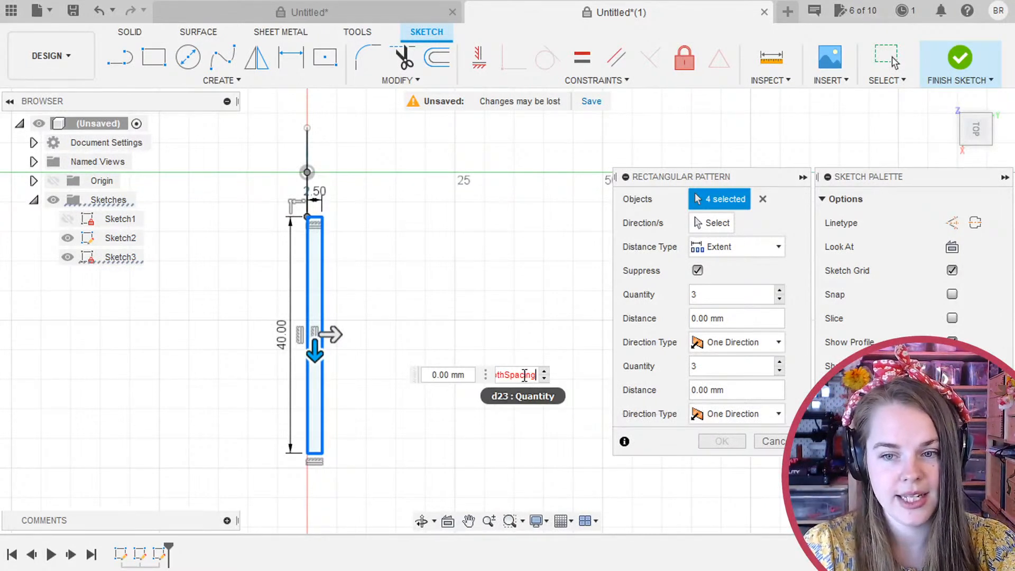
pyautogui.write('/2')
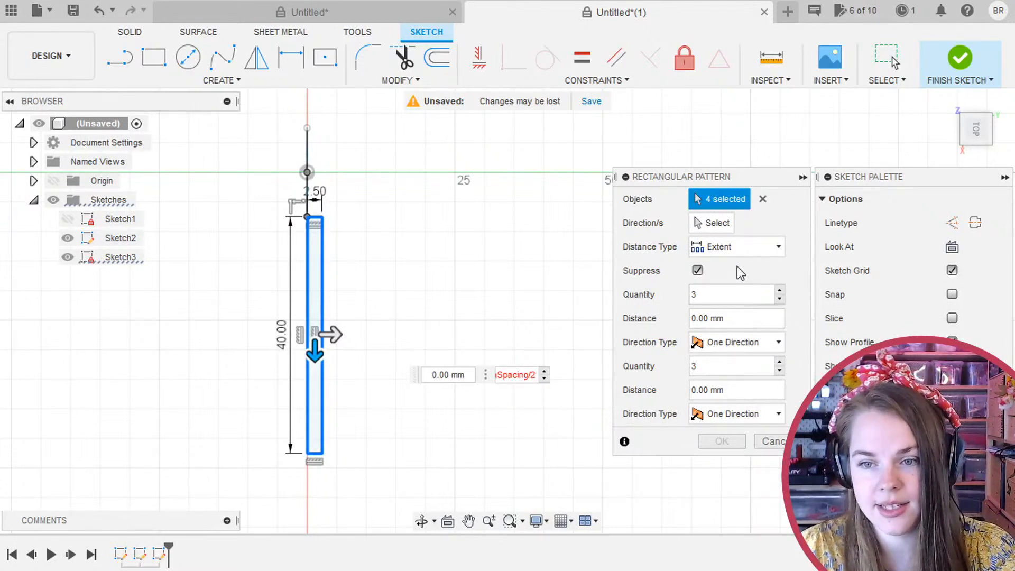
pyautogui.click(738, 247)
pyautogui.click(724, 284)
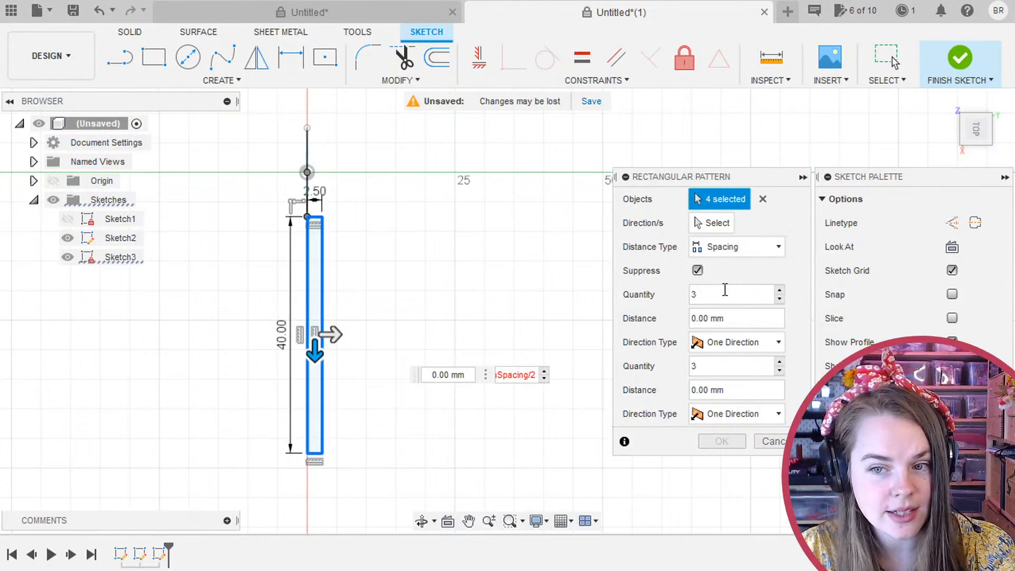
pyautogui.click(780, 299)
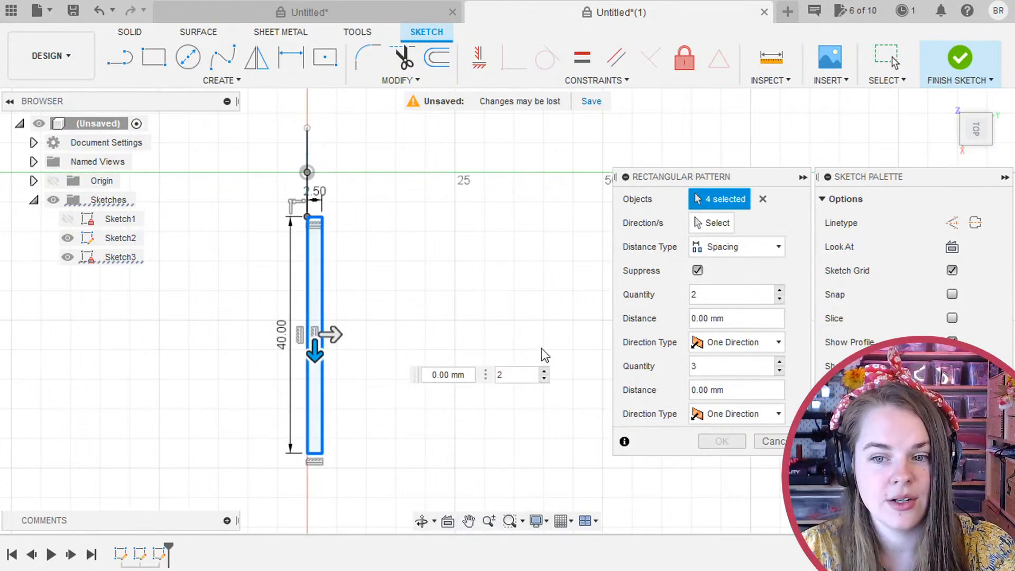
pyautogui.click(729, 224)
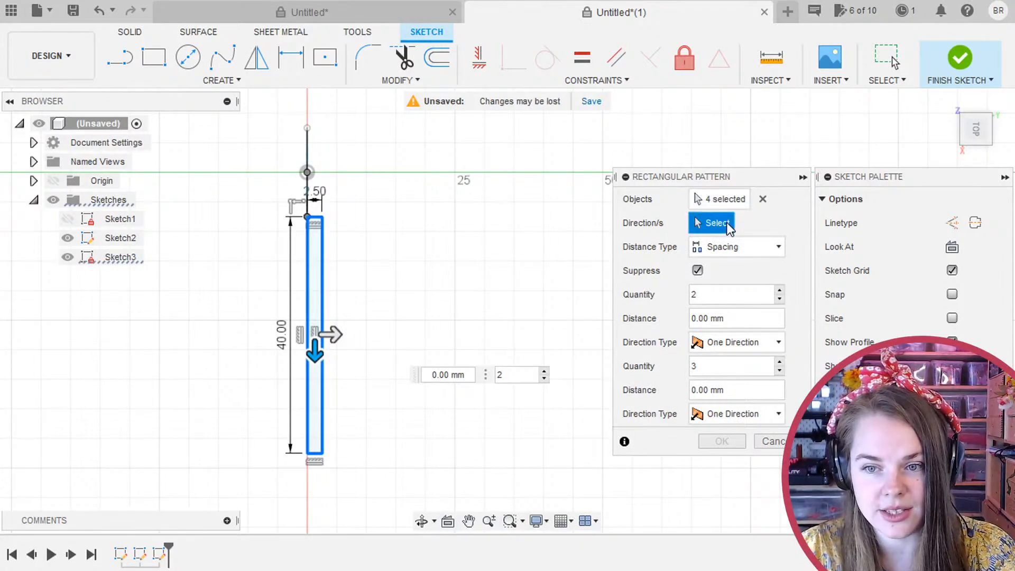
pyautogui.scroll(3, 311, 146)
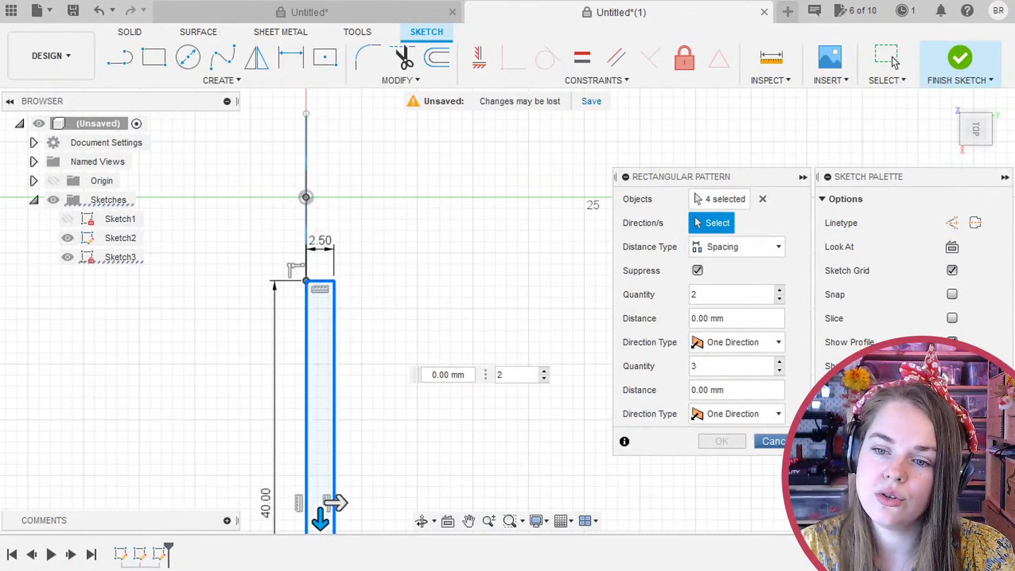
pyautogui.click(768, 442)
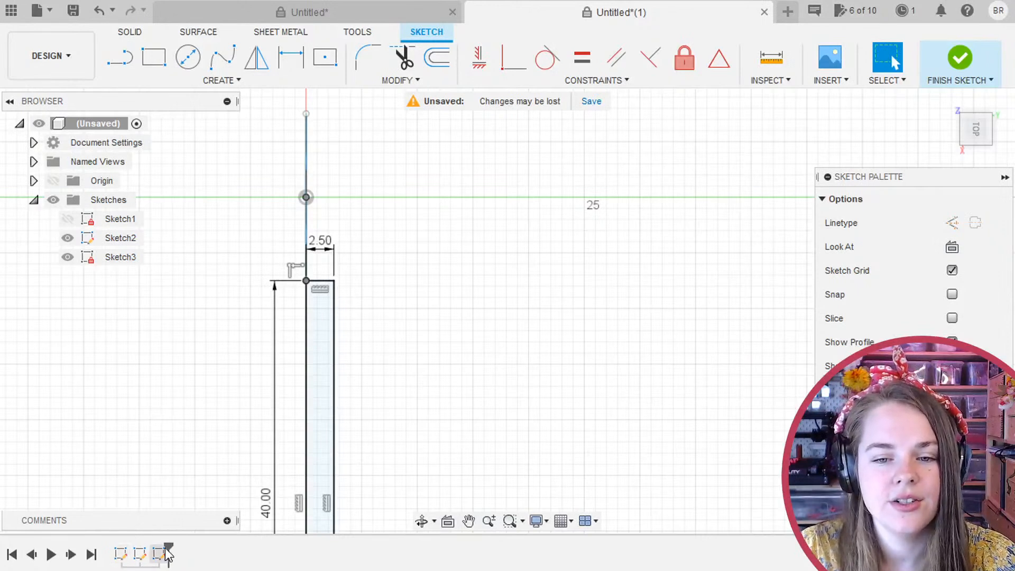
# Roll the design history back to just before the tooth sketch and select the dovetail profile sketch in the home view.
pyautogui.moveTo(168, 546); pyautogui.dragTo(141, 545)
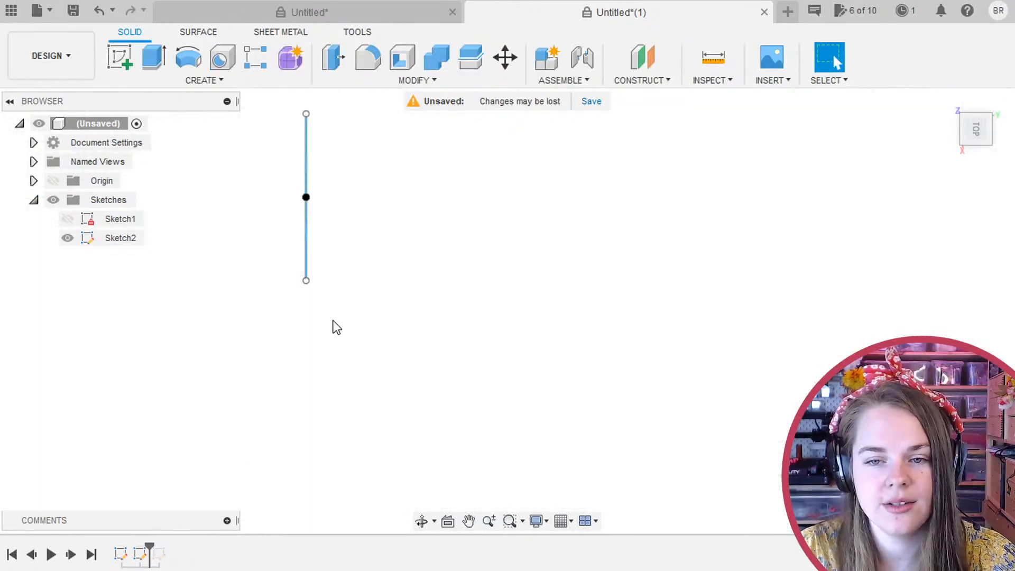
pyautogui.keyDown('shift'); pyautogui.moveTo(334, 326); pyautogui.dragTo(407, 294, button='middle'); pyautogui.keyUp('shift')
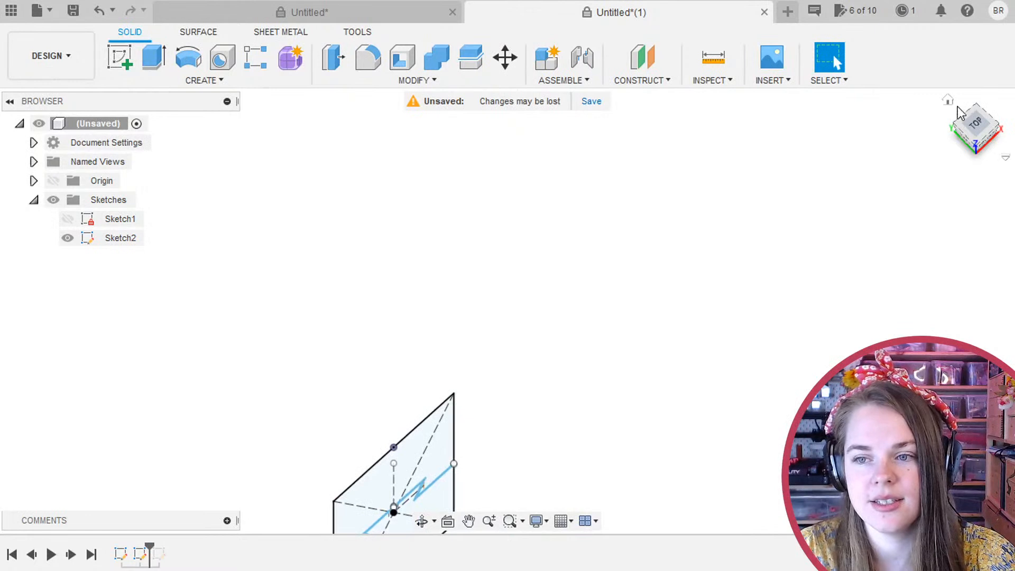
pyautogui.click(949, 101)
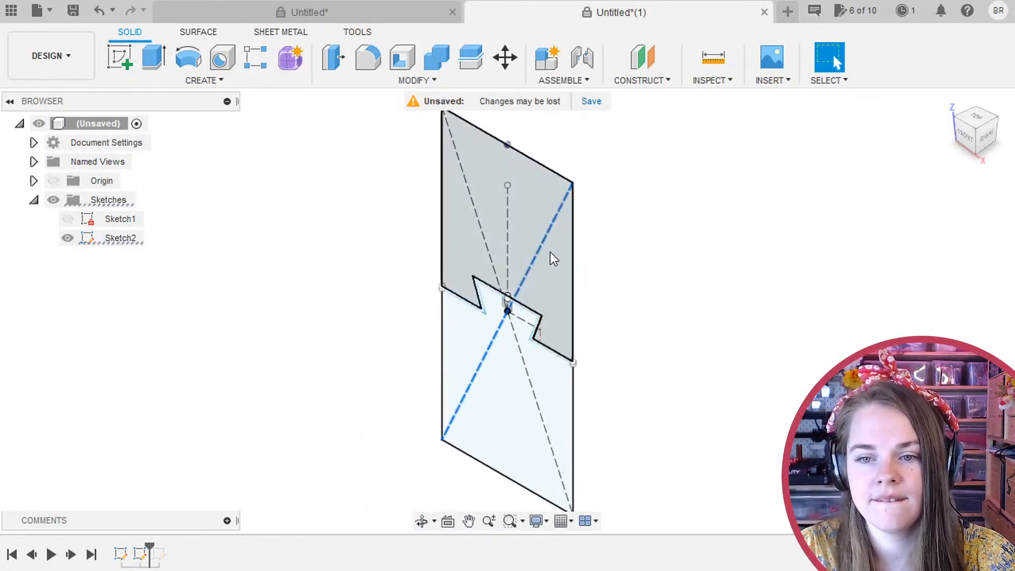
pyautogui.click(550, 252)
pyautogui.scroll(-5, 326, 379)
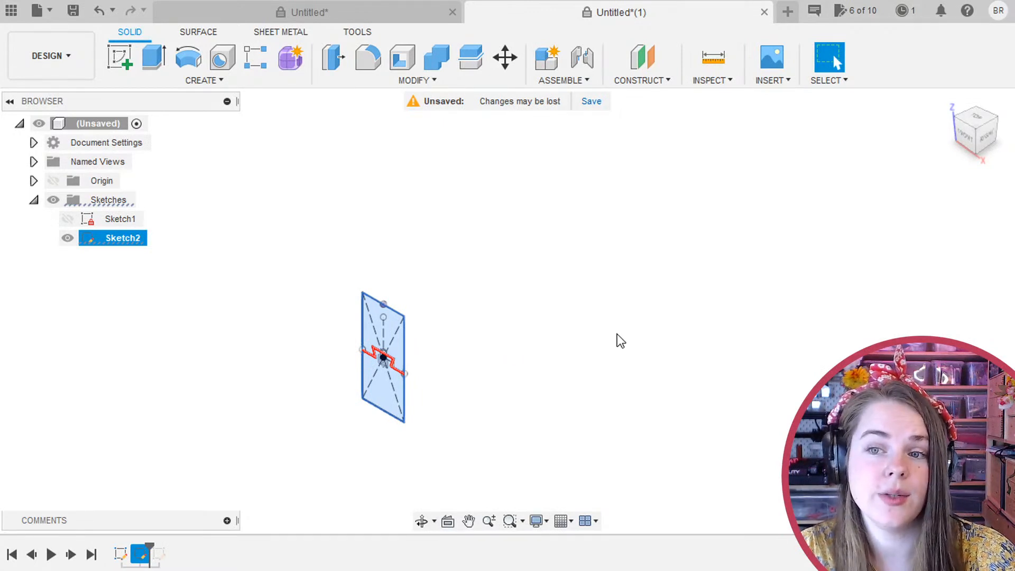
# Extrude both halves of the dovetail-split rectangle 200 mm to form the two-part comb bar.
pyautogui.moveTo(618, 339); pyautogui.dragTo(598, 355, button='middle')
pyautogui.click(156, 60)
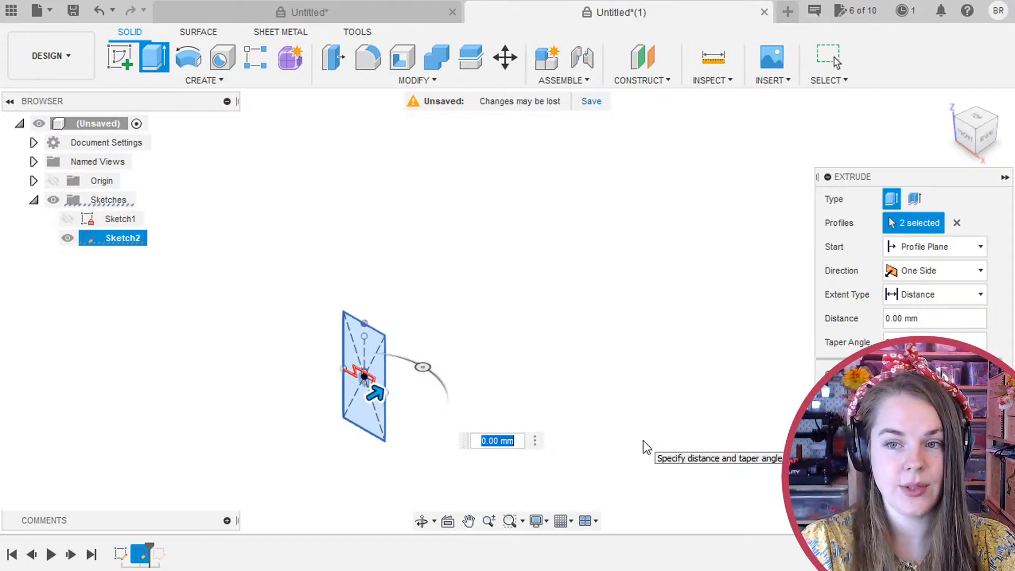
pyautogui.write('200')
pyautogui.press('Return')
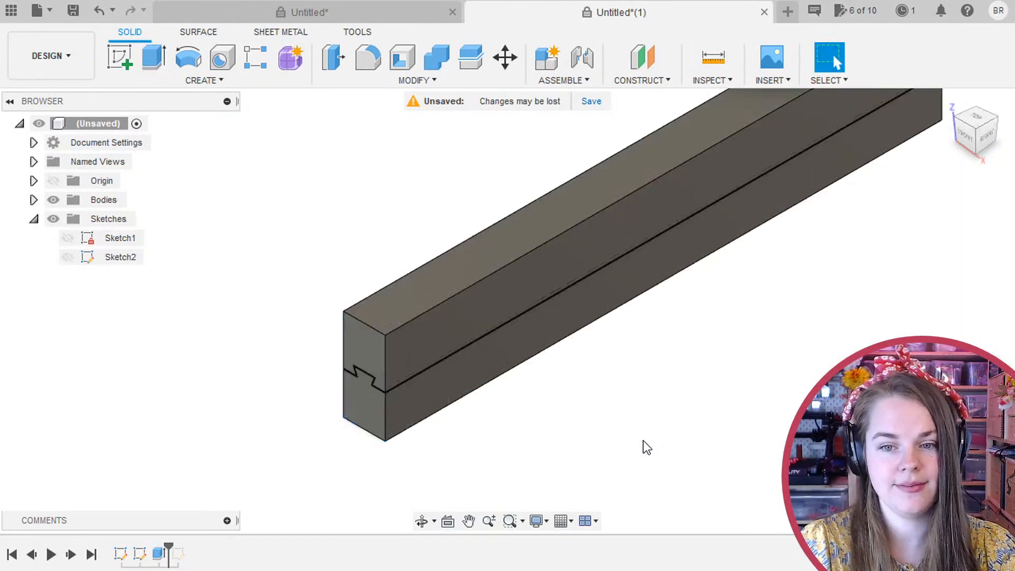
pyautogui.moveTo(733, 422); pyautogui.dragTo(733, 421, button='middle')
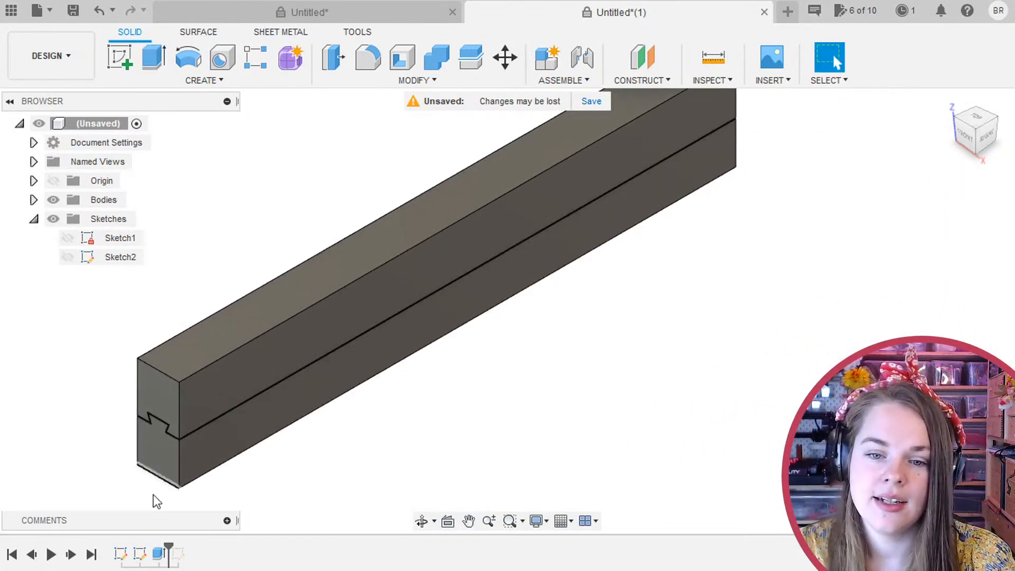
# Roll the design history forward past the tooth sketch, reopen that sketch for editing and rotate the top view a quarter turn.
pyautogui.moveTo(169, 553); pyautogui.dragTo(187, 554)
pyautogui.doubleClick(178, 553)
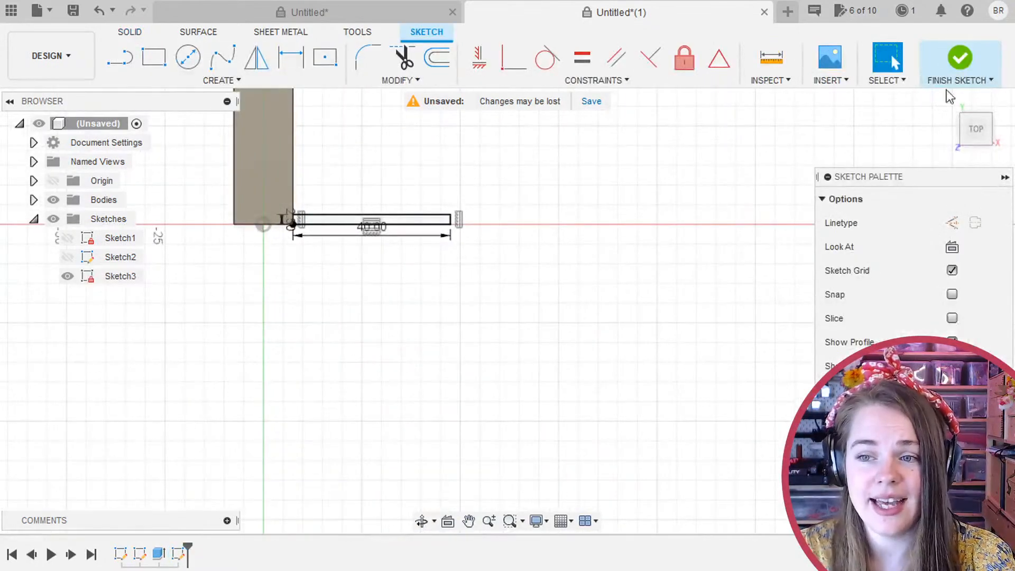
pyautogui.moveTo(993, 104)
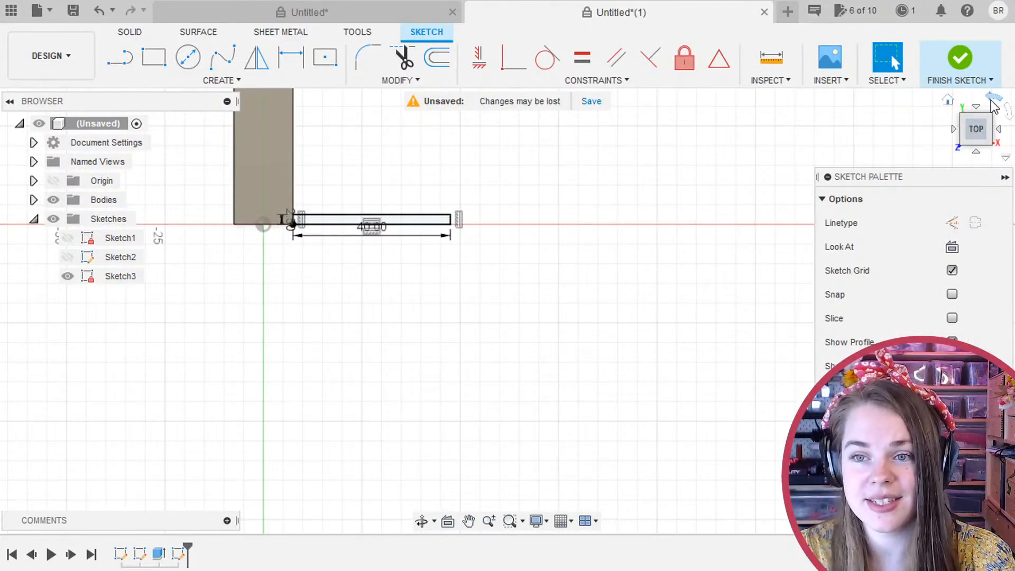
pyautogui.click(1008, 112)
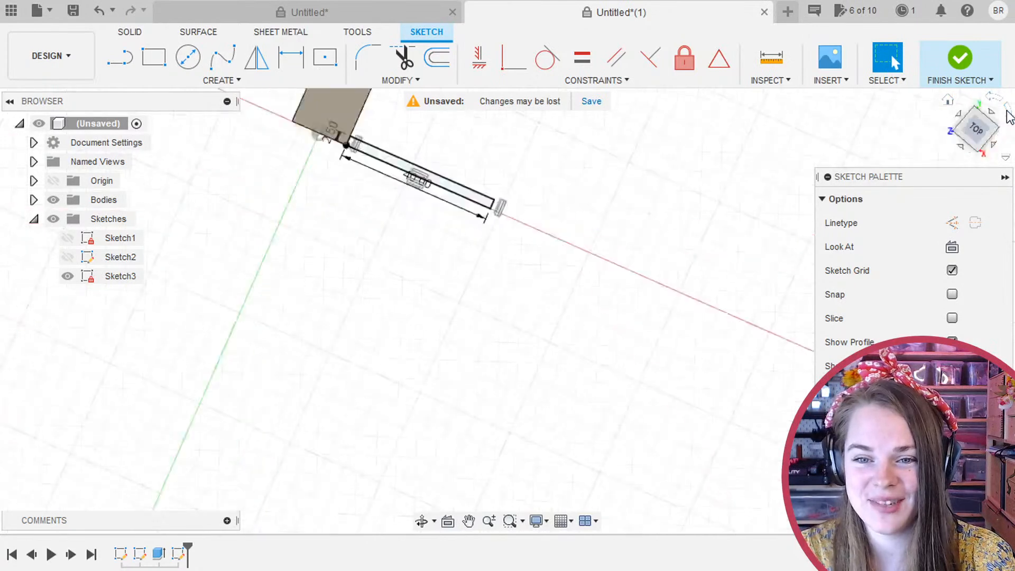
pyautogui.moveTo(625, 173)
pyautogui.mouseDown(button='middle')
pyautogui.moveTo(295, 264)
pyautogui.moveTo(415, 343)
pyautogui.mouseUp(button='middle')
pyautogui.scroll(3, 338, 263)
pyautogui.moveTo(385, 203); pyautogui.dragTo(374, 323)
pyautogui.scroll(2, 370, 259)
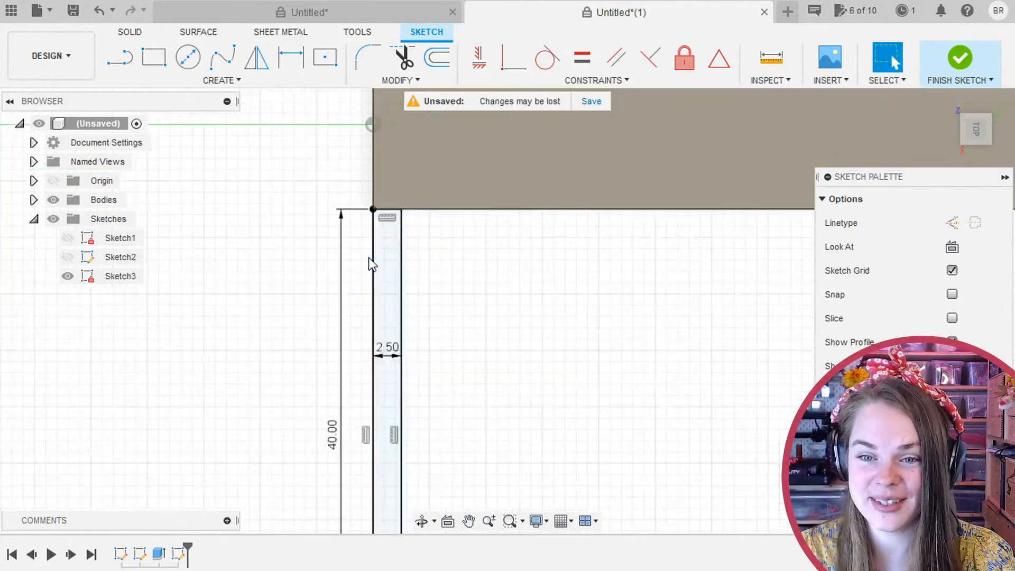
# Start a sketch pattern of the tooth rectangle at the end of the extruded bar.
pyautogui.moveTo(476, 283)
pyautogui.keyDown('shift'); pyautogui.mouseDown(button='middle')
pyautogui.moveTo(501, 264)
pyautogui.moveTo(357, 320)
pyautogui.mouseUp(button='middle'); pyautogui.keyUp('shift')
pyautogui.press('Escape')
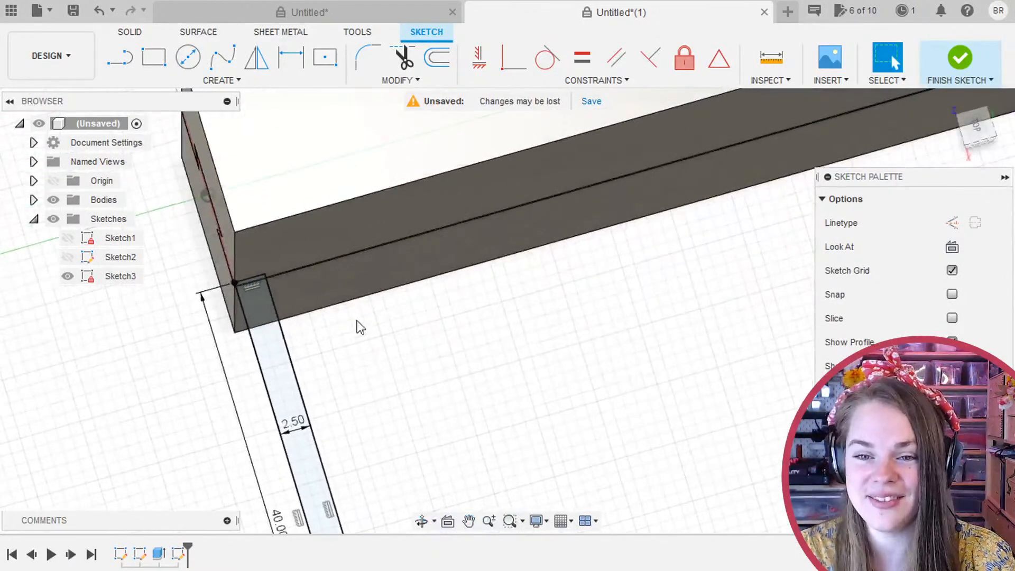
pyautogui.moveTo(355, 377); pyautogui.dragTo(393, 312, button='middle')
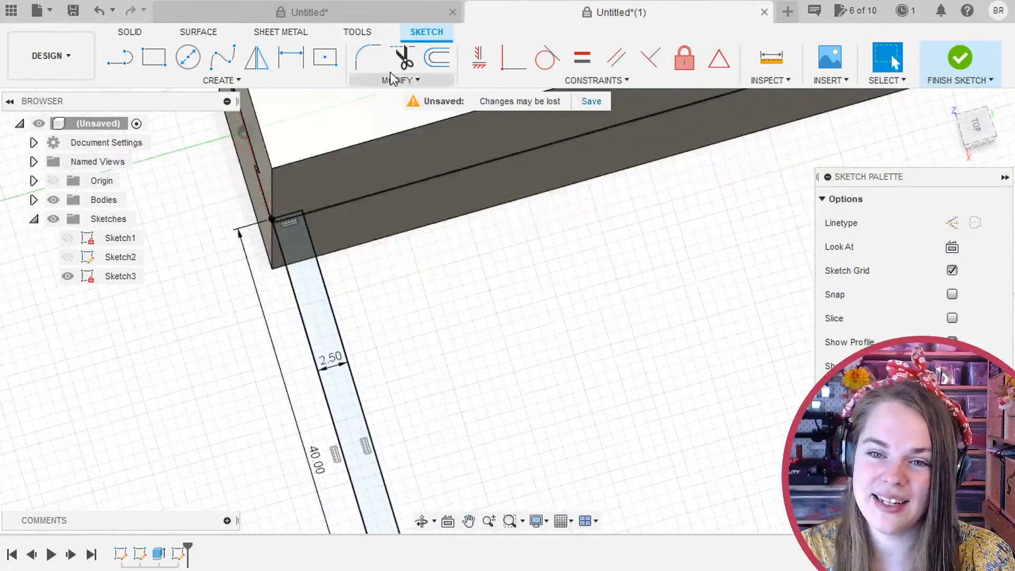
pyautogui.click(278, 83)
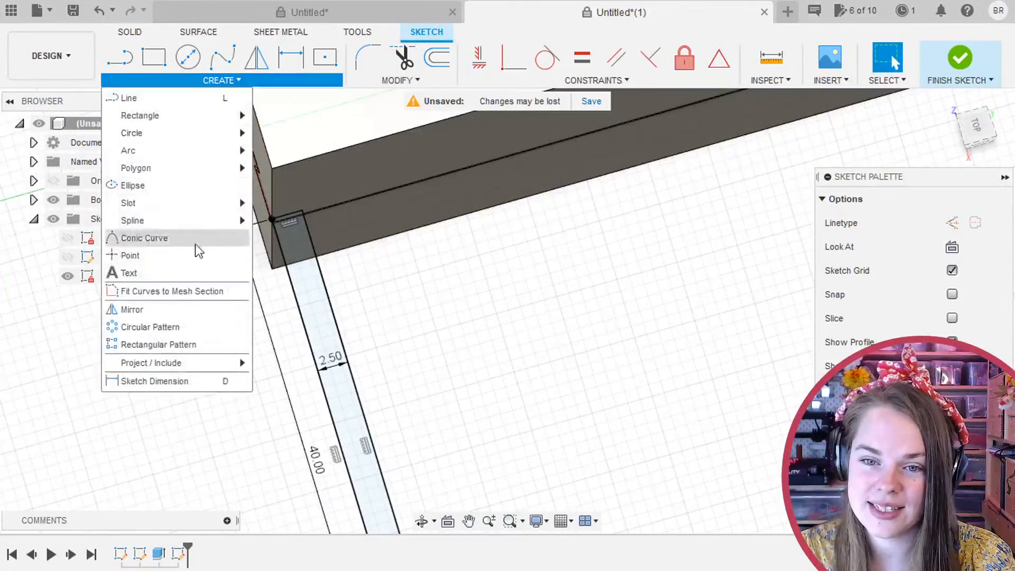
# Start a rectangular pattern of the narrow rectangle's full outline and spread its copies about 13 mm along the block's length.
pyautogui.click(159, 342)
pyautogui.moveTo(416, 398); pyautogui.dragTo(365, 275, button='middle')
pyautogui.doubleClick(349, 284)
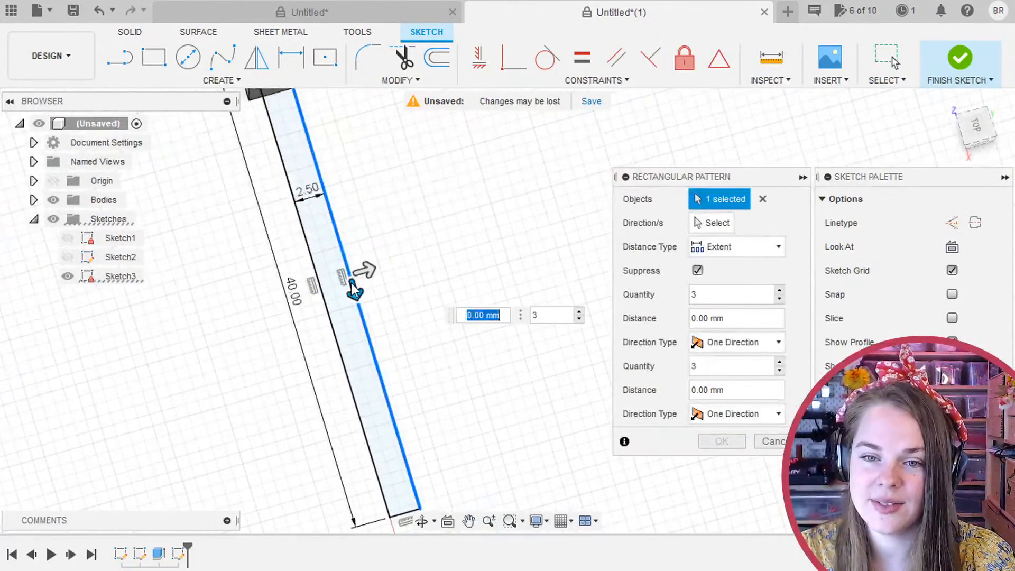
pyautogui.click(717, 226)
pyautogui.moveTo(378, 169); pyautogui.dragTo(396, 349, button='middle')
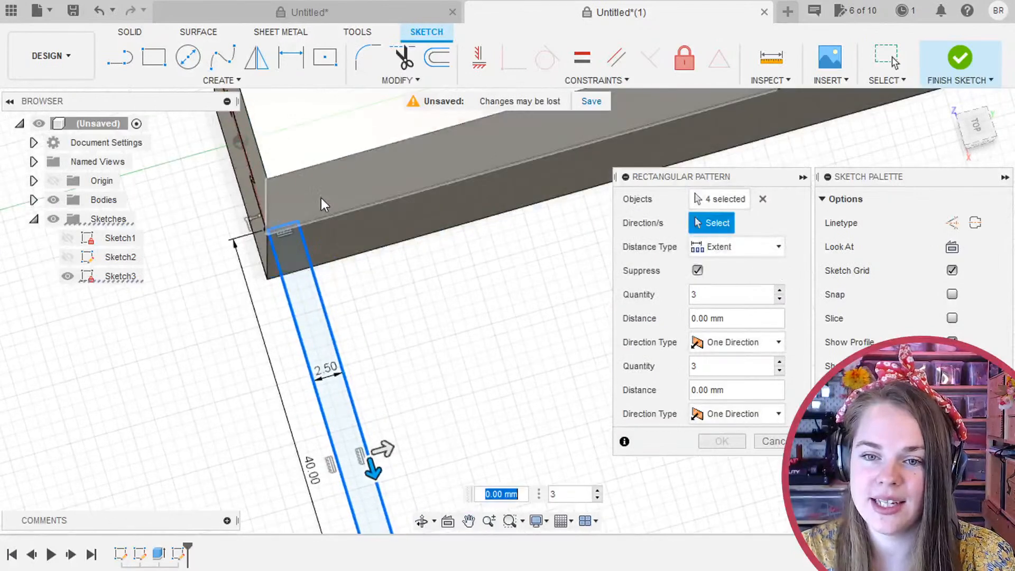
pyautogui.click(290, 170)
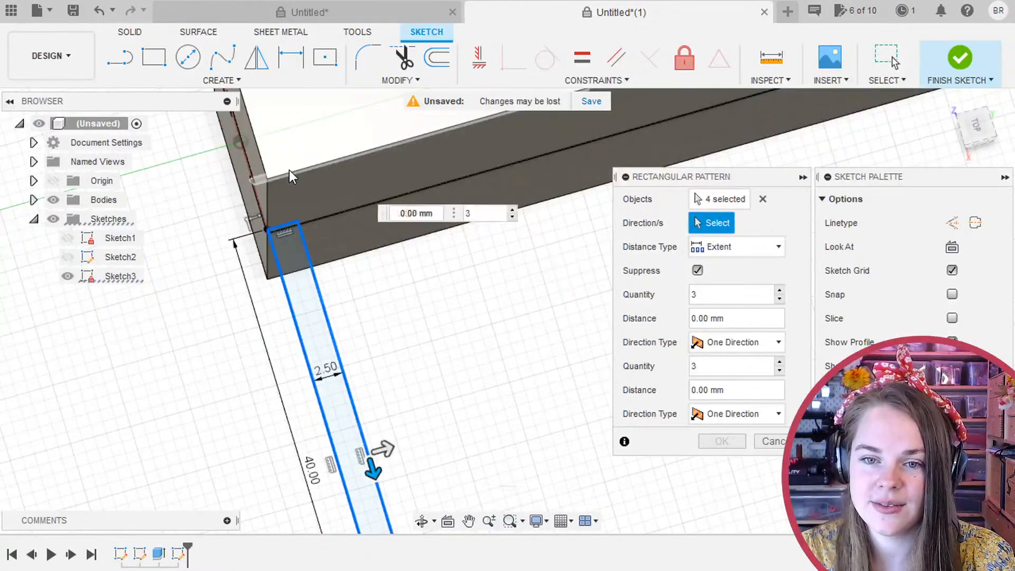
pyautogui.keyDown('shift'); pyautogui.moveTo(372, 323); pyautogui.dragTo(347, 317, button='middle'); pyautogui.keyUp('shift')
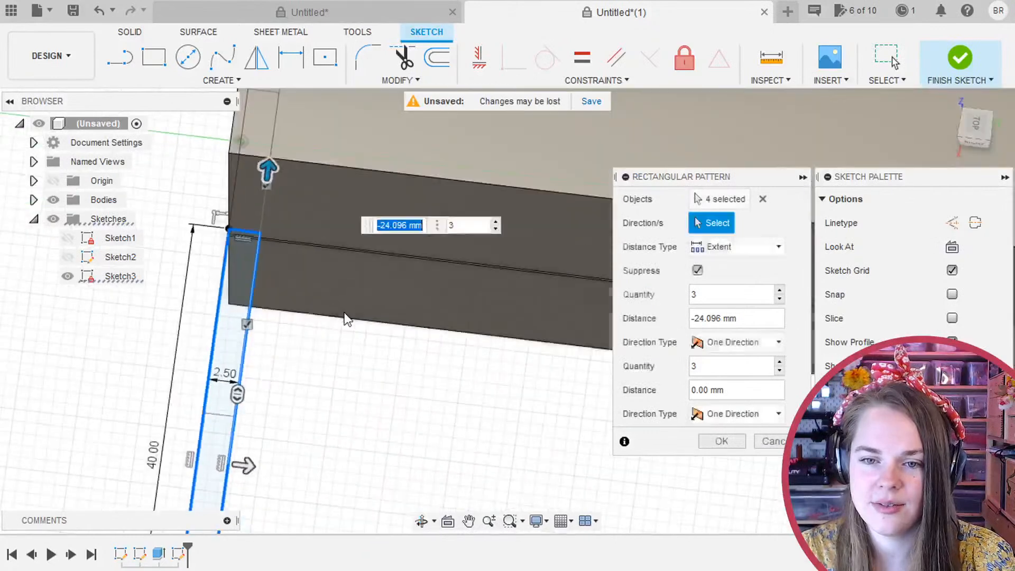
pyautogui.moveTo(256, 466); pyautogui.dragTo(398, 487)
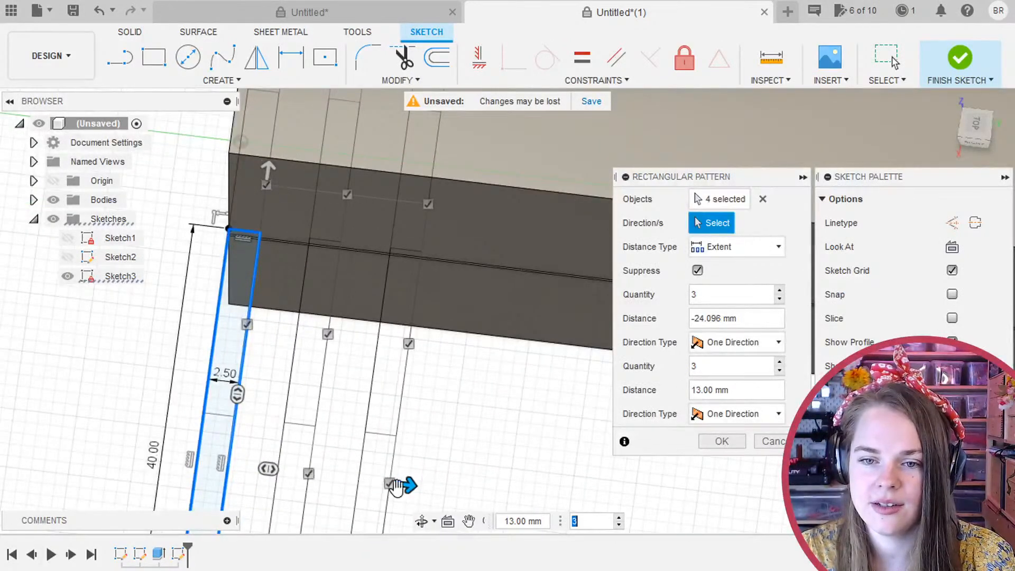
# Set the pattern quantity to 1 in the first direction and 2 along the block's length.
pyautogui.scroll(-3, 395, 362)
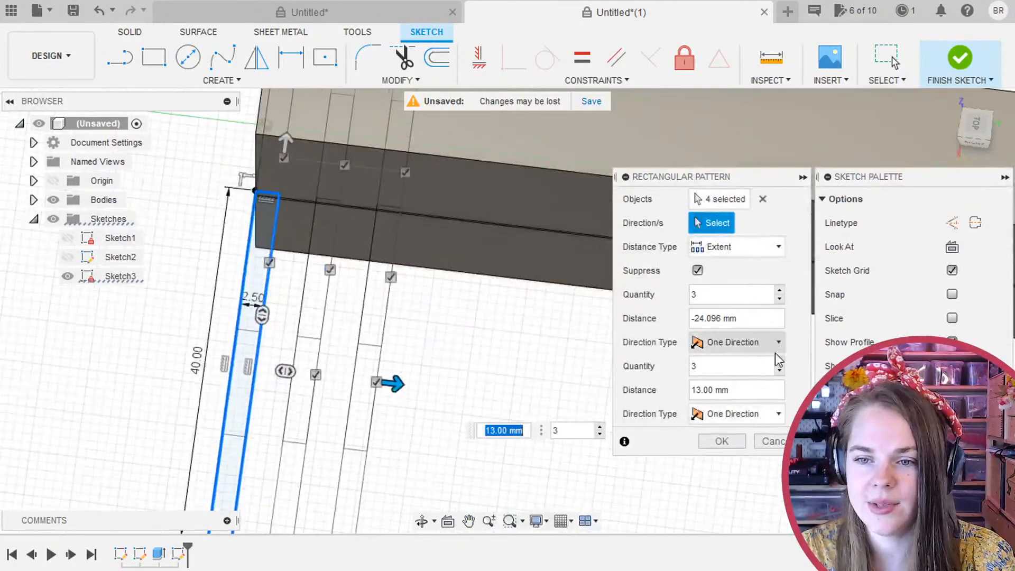
pyautogui.click(780, 371)
pyautogui.click(780, 362)
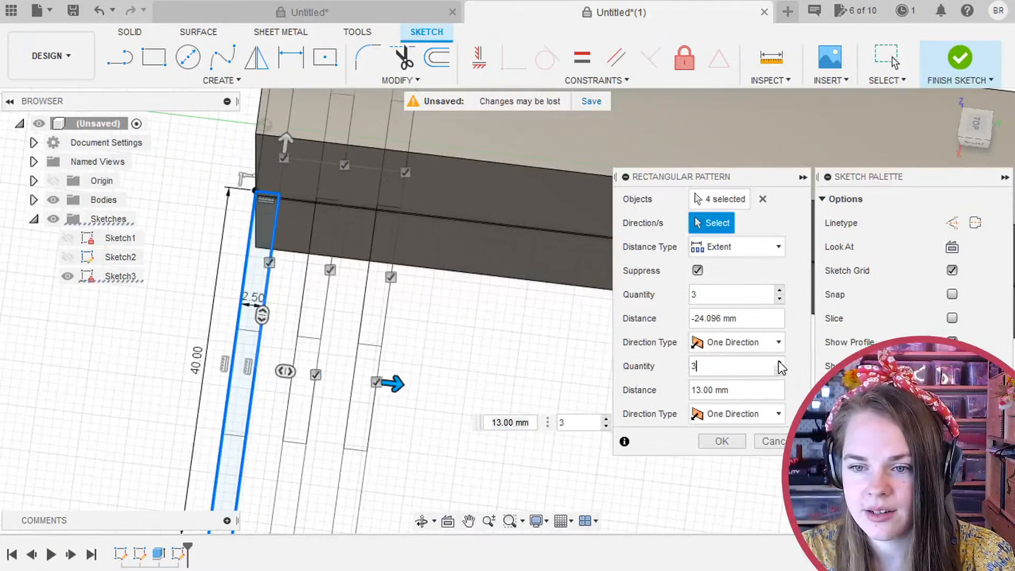
pyautogui.click(779, 299)
pyautogui.click(780, 299)
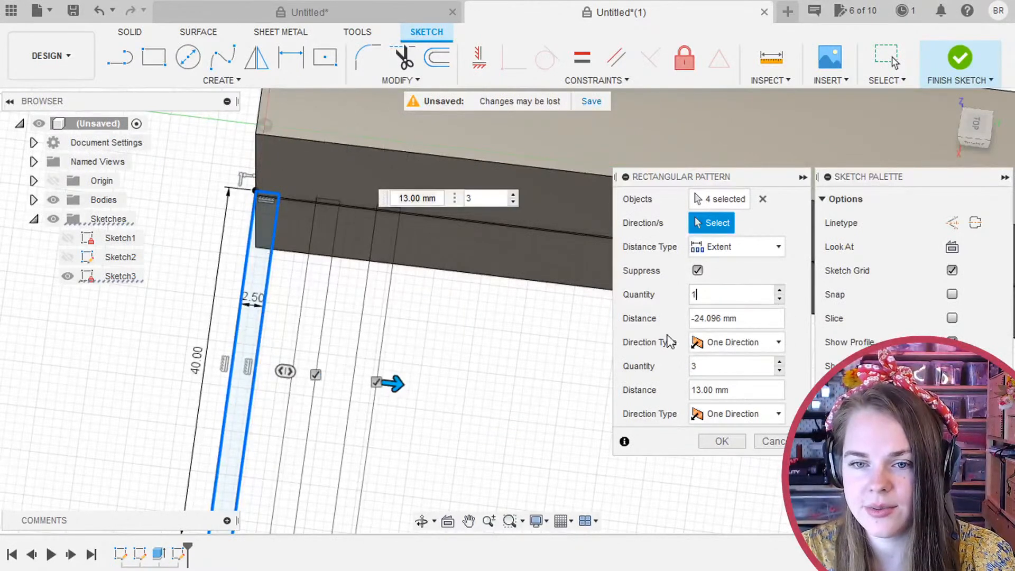
pyautogui.click(779, 371)
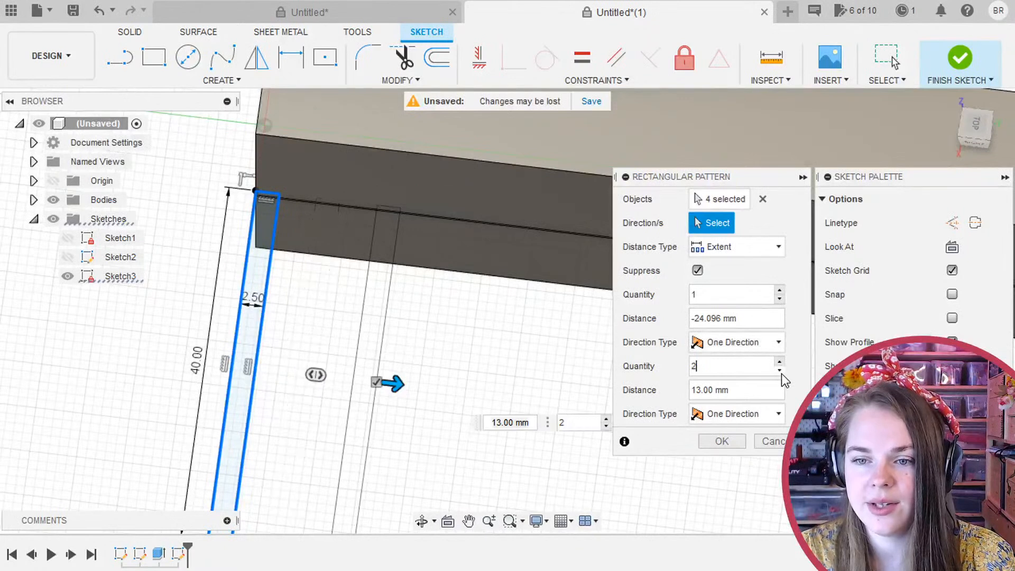
# Set the pattern distance along the block to ToothSpacing/2, apply the pattern and finish the sketch.
pyautogui.moveTo(759, 390); pyautogui.dragTo(701, 389)
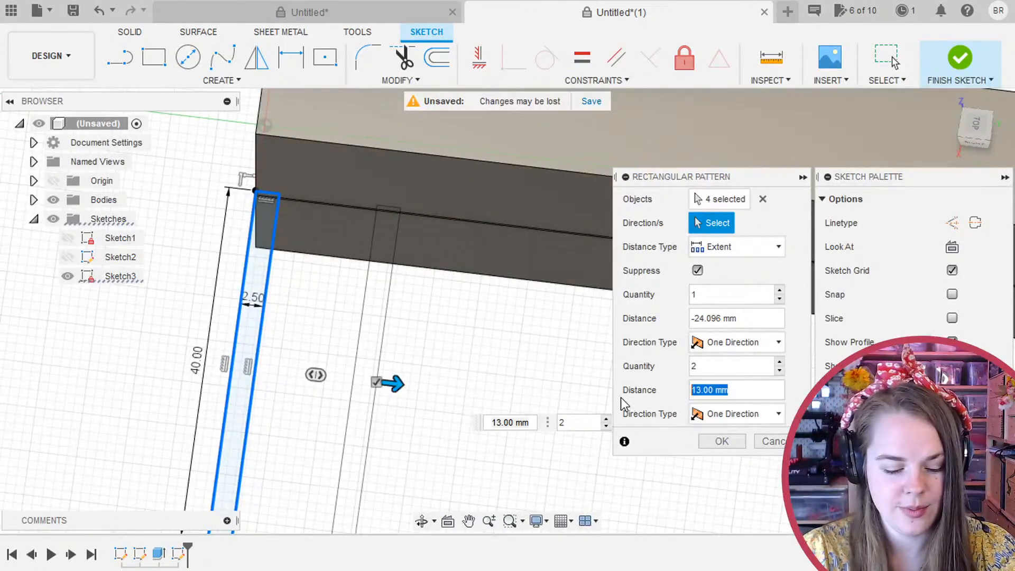
pyautogui.write('ToothSpacing')
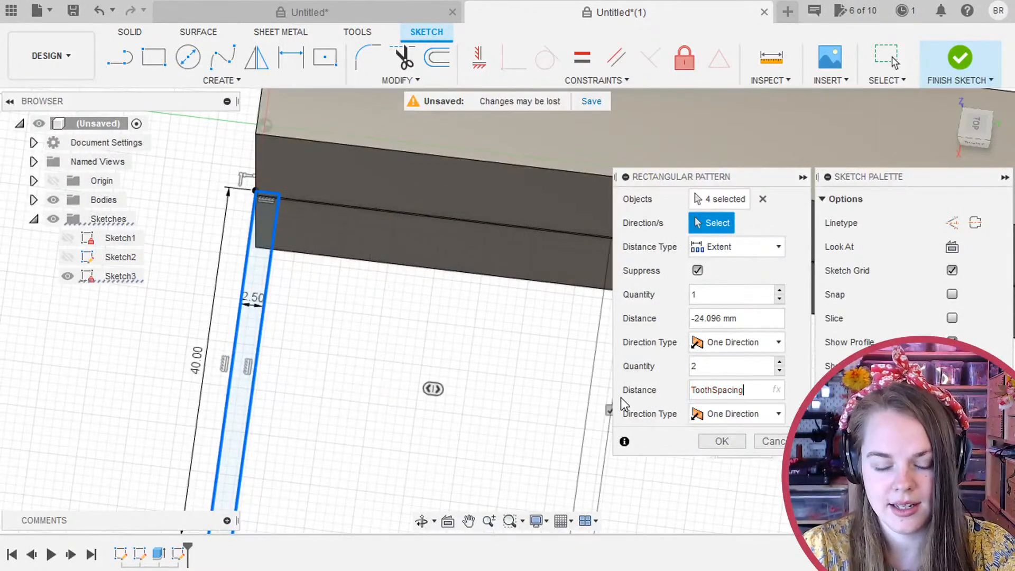
pyautogui.write('/2')
pyautogui.press('Return')
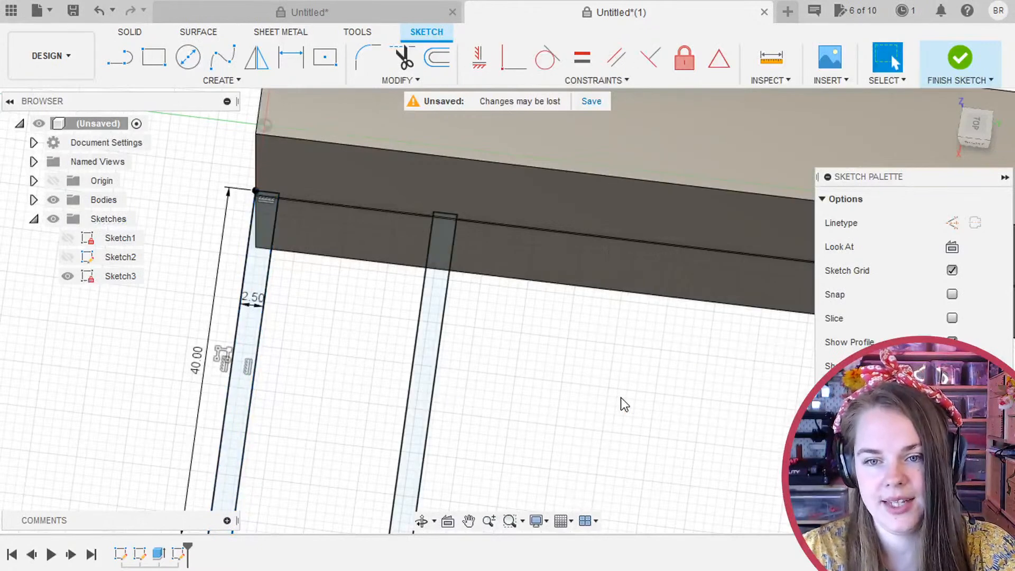
pyautogui.scroll(-4, 596, 331)
pyautogui.keyDown('shift'); pyautogui.moveTo(479, 365); pyautogui.dragTo(520, 273, button='middle'); pyautogui.keyUp('shift')
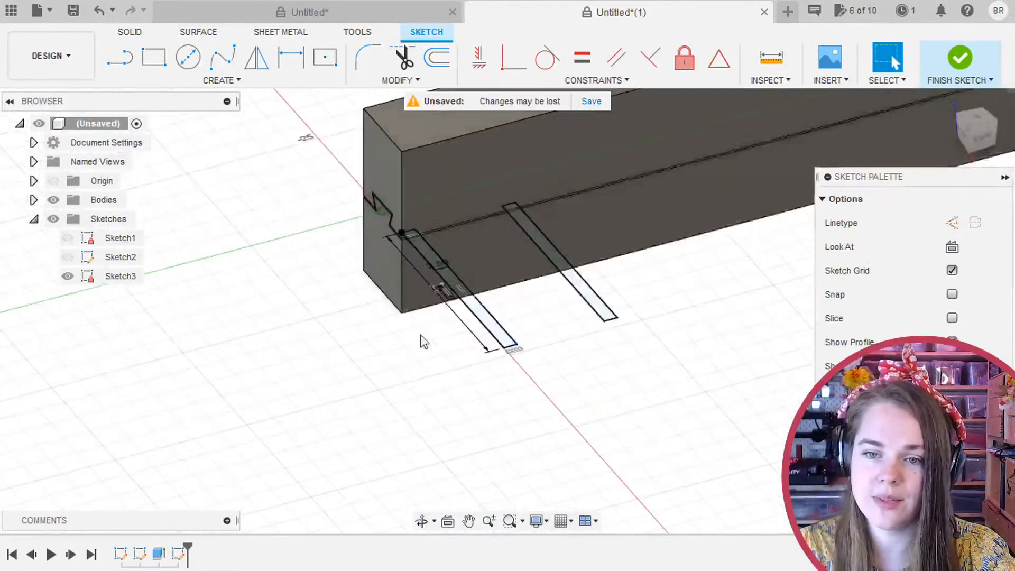
pyautogui.click(960, 57)
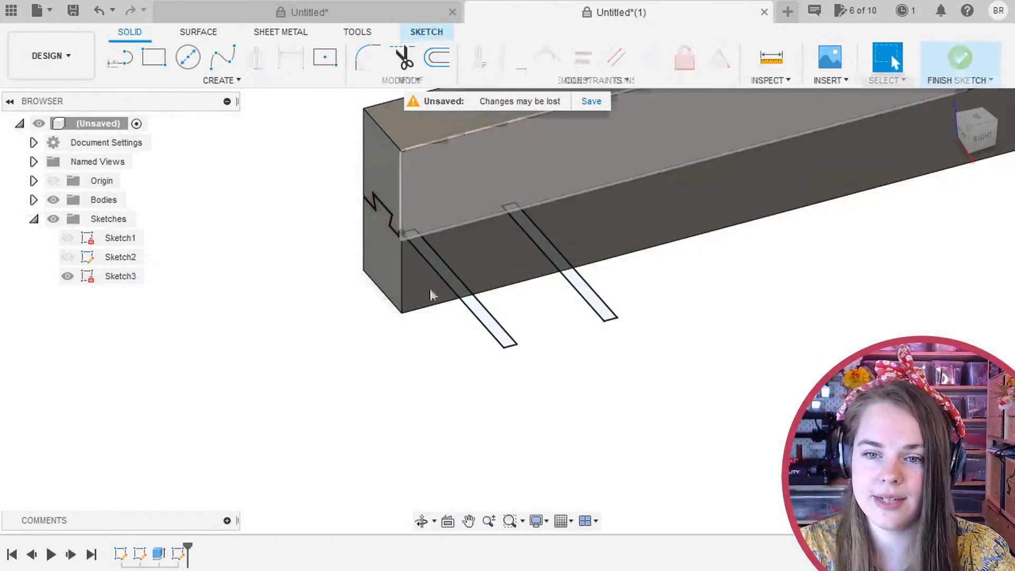
# Start an Extrude using the narrow rectangle profile nearest the block's end.
pyautogui.click(165, 67)
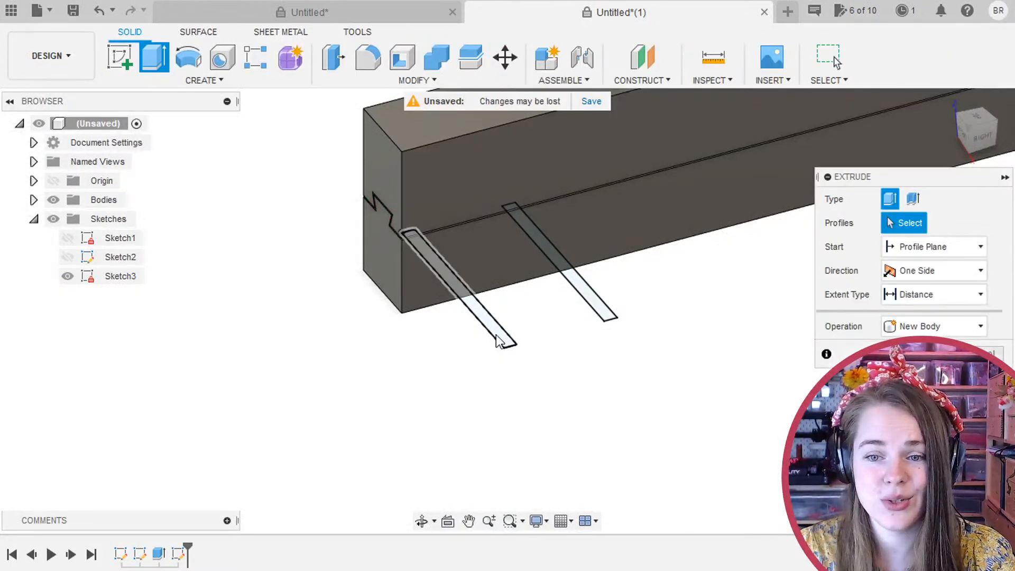
pyautogui.click(476, 309)
pyautogui.keyDown('shift'); pyautogui.moveTo(472, 408); pyautogui.dragTo(431, 332, button='middle'); pyautogui.keyUp('shift')
pyautogui.moveTo(562, 440); pyautogui.dragTo(501, 297, button='middle')
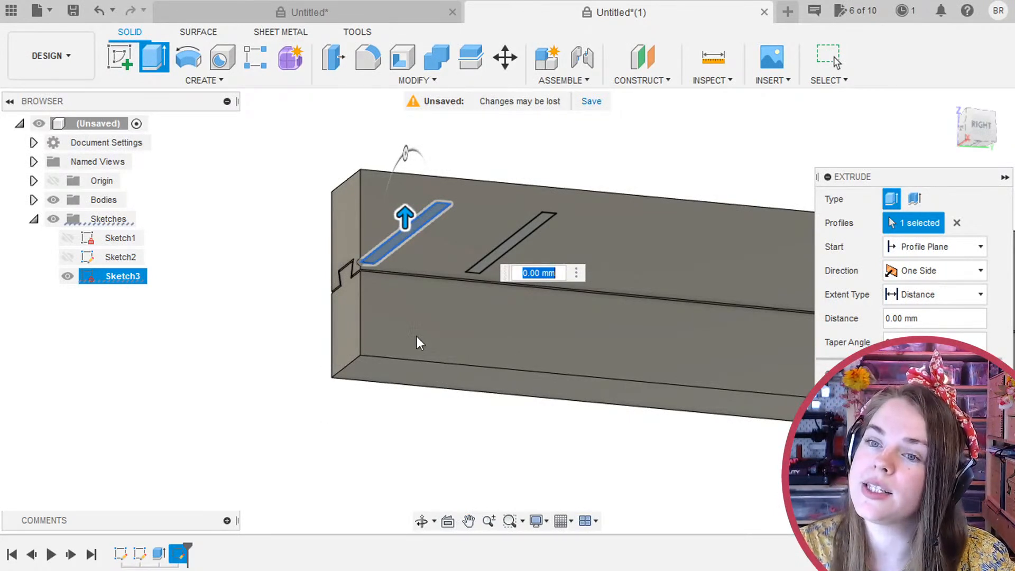
pyautogui.keyDown('shift'); pyautogui.moveTo(420, 342); pyautogui.dragTo(500, 434, button='middle'); pyautogui.keyUp('shift')
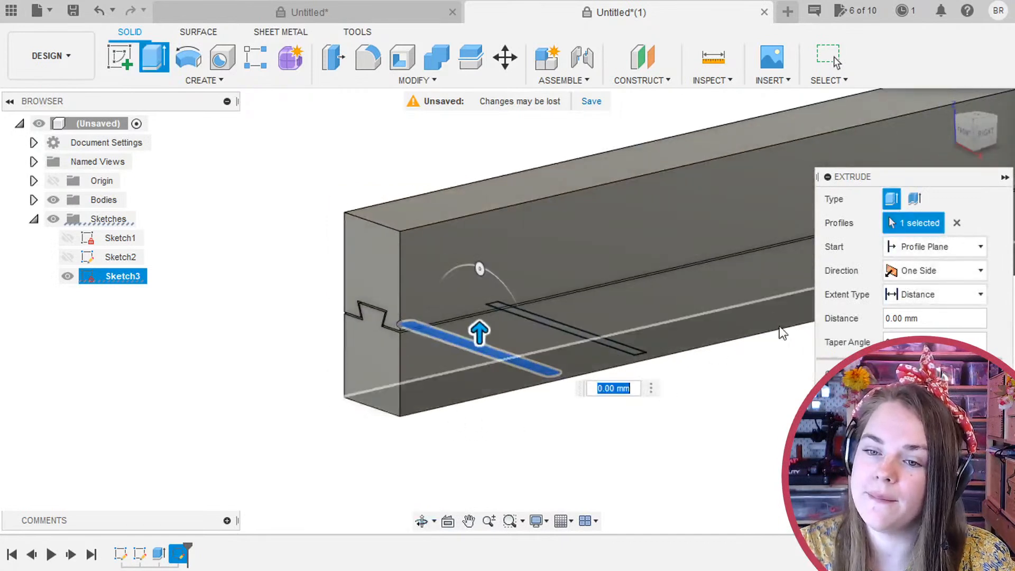
# Try a one-sided extrusion distance of ToothSpacing/2 for the rectangle, then clear the distance value.
pyautogui.click(947, 249)
pyautogui.click(946, 252)
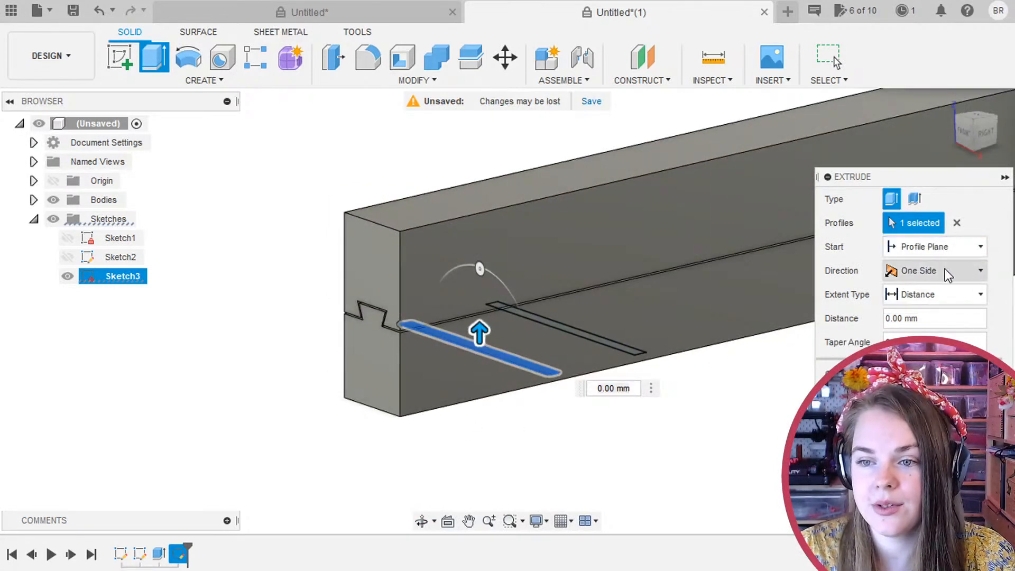
pyautogui.click(945, 269)
pyautogui.click(941, 267)
pyautogui.click(930, 318)
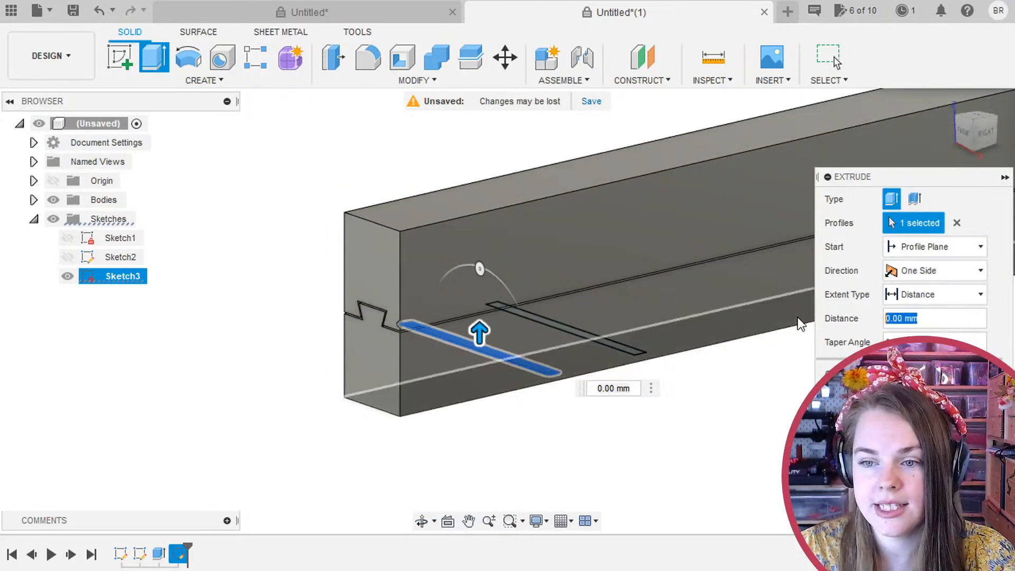
pyautogui.write('tooth')
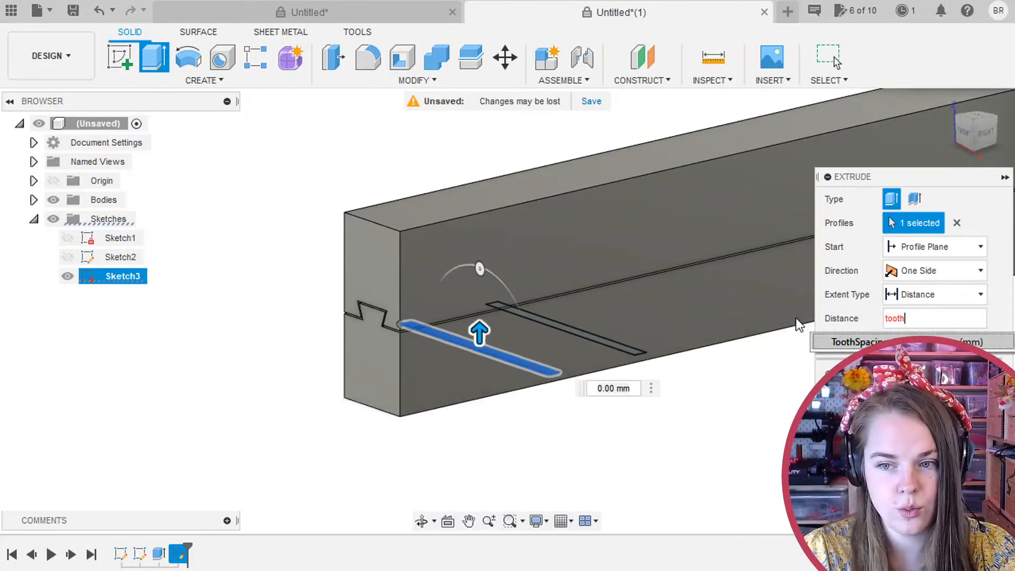
pyautogui.press('Return')
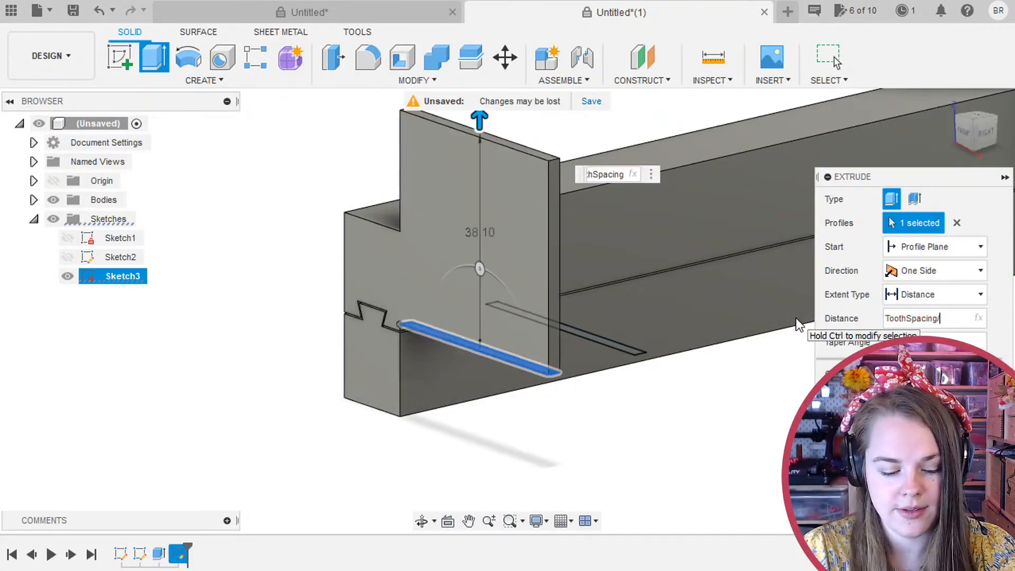
pyautogui.write('/2')
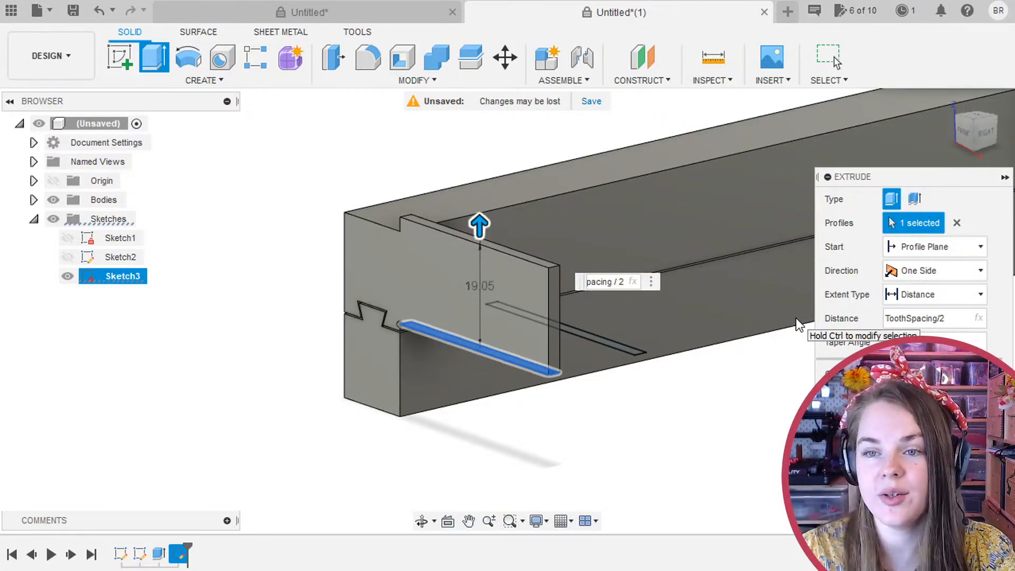
pyautogui.moveTo(959, 318); pyautogui.dragTo(846, 320)
pyautogui.press('BackSpace')
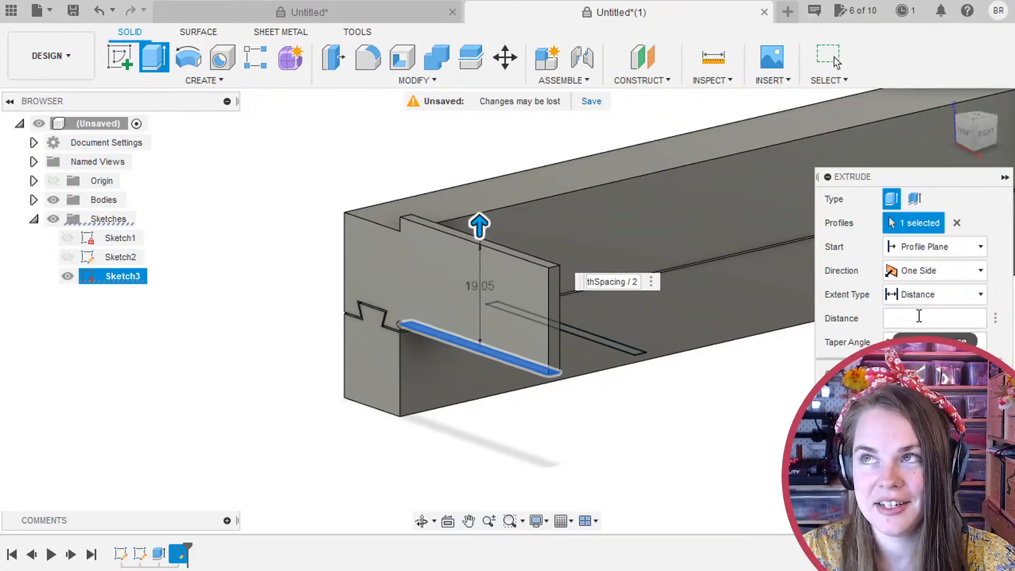
pyautogui.write('2')
# Make the extrusion two-sided and extend side 1 to the top face of the upper block.
pyautogui.click(925, 269)
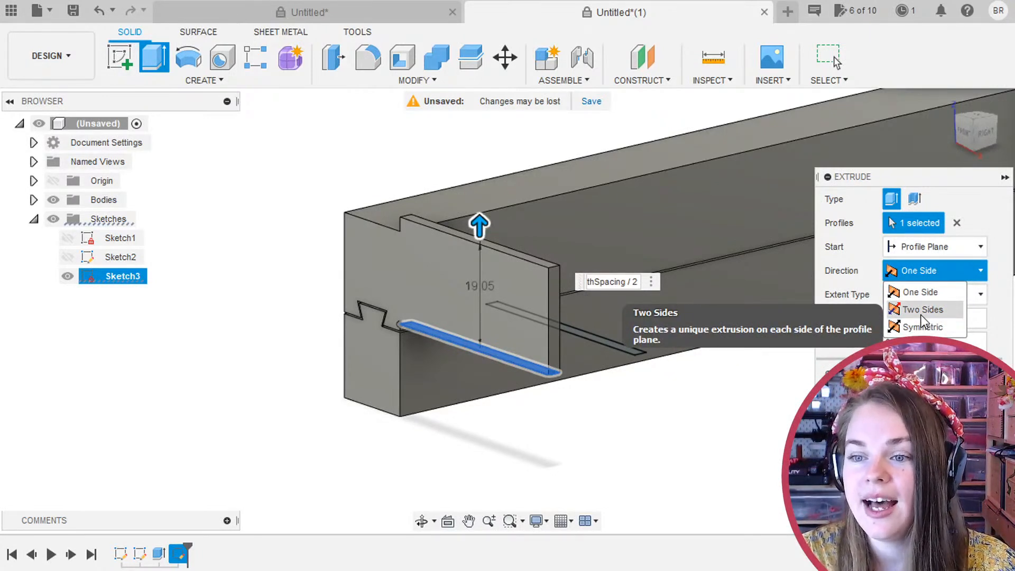
pyautogui.click(938, 270)
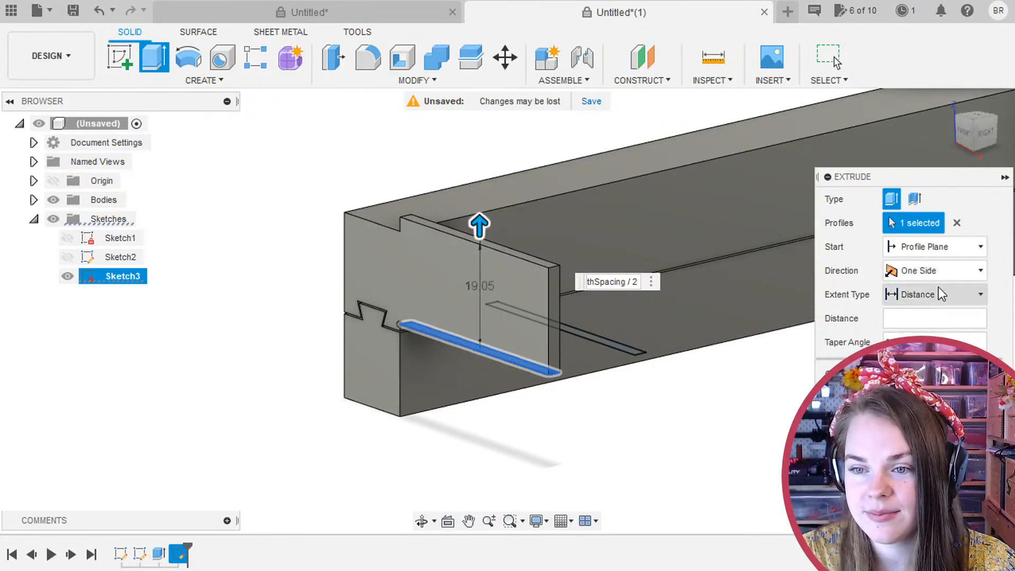
pyautogui.click(935, 272)
pyautogui.click(933, 311)
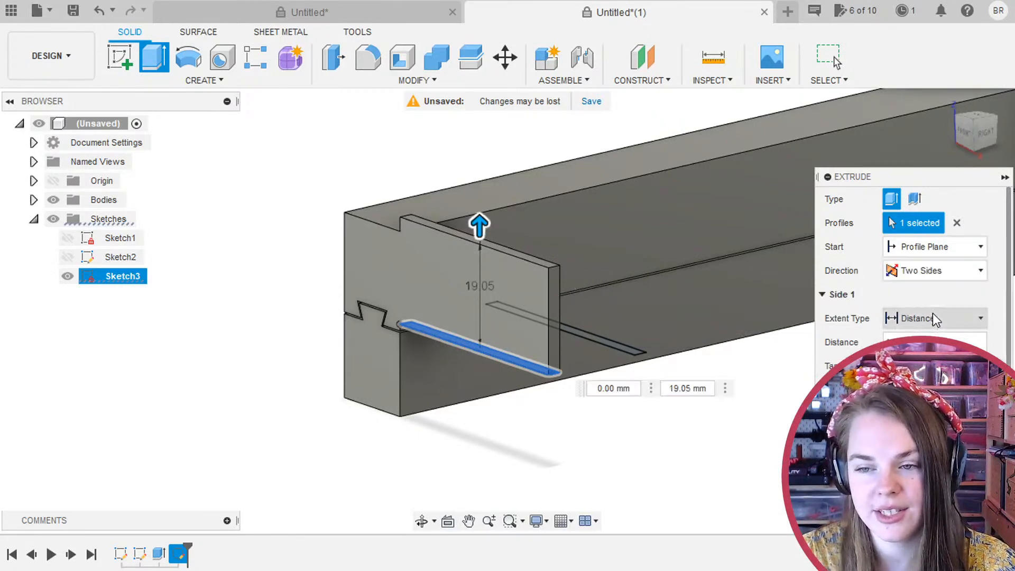
pyautogui.click(926, 318)
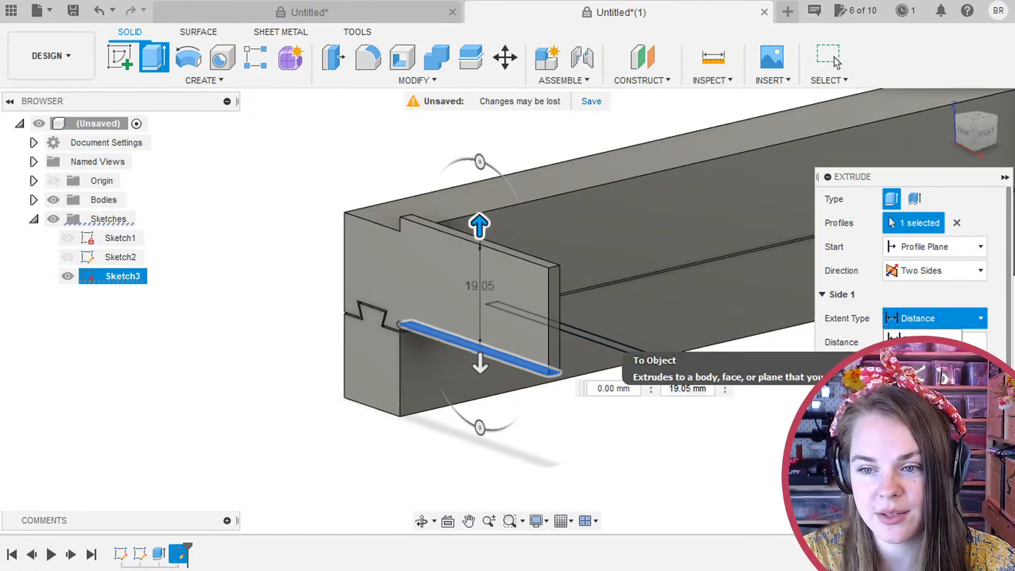
pyautogui.click(912, 361)
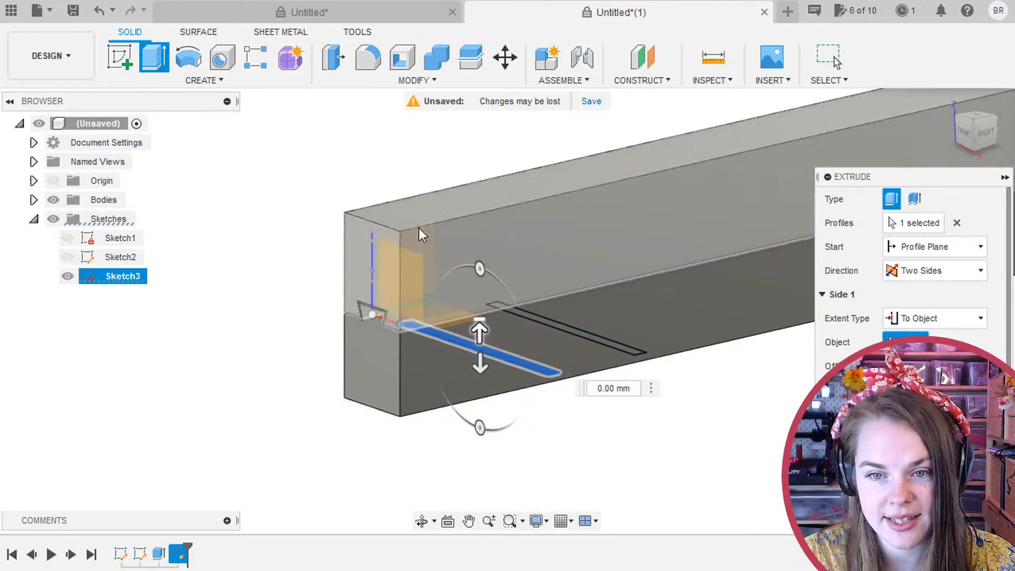
pyautogui.click(406, 217)
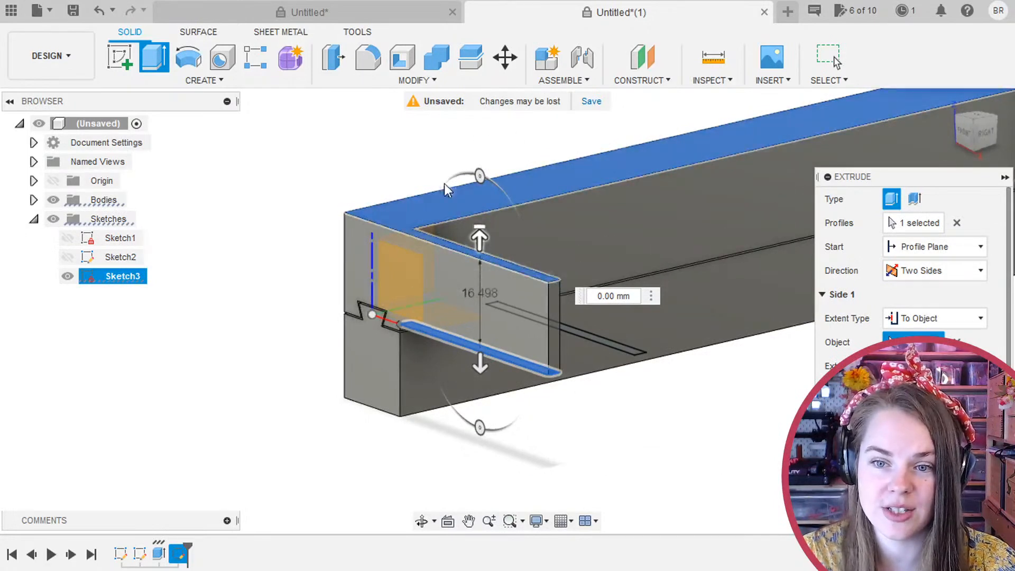
# Set side 2 of the first rectangle's extrusion to -14 mm and apply the extrusion.
pyautogui.moveTo(480, 366); pyautogui.dragTo(480, 302)
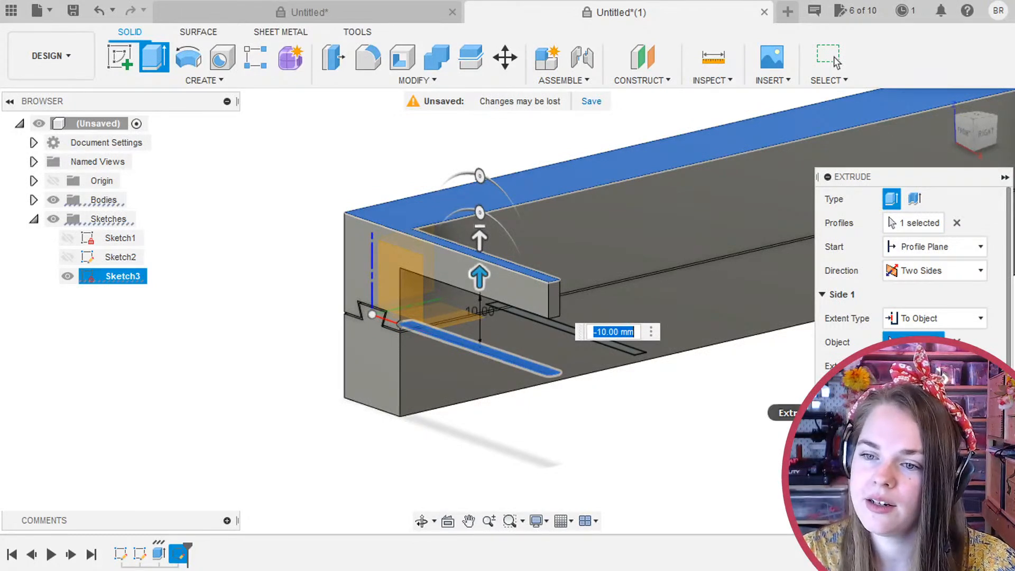
pyautogui.scroll(-2, 915, 317)
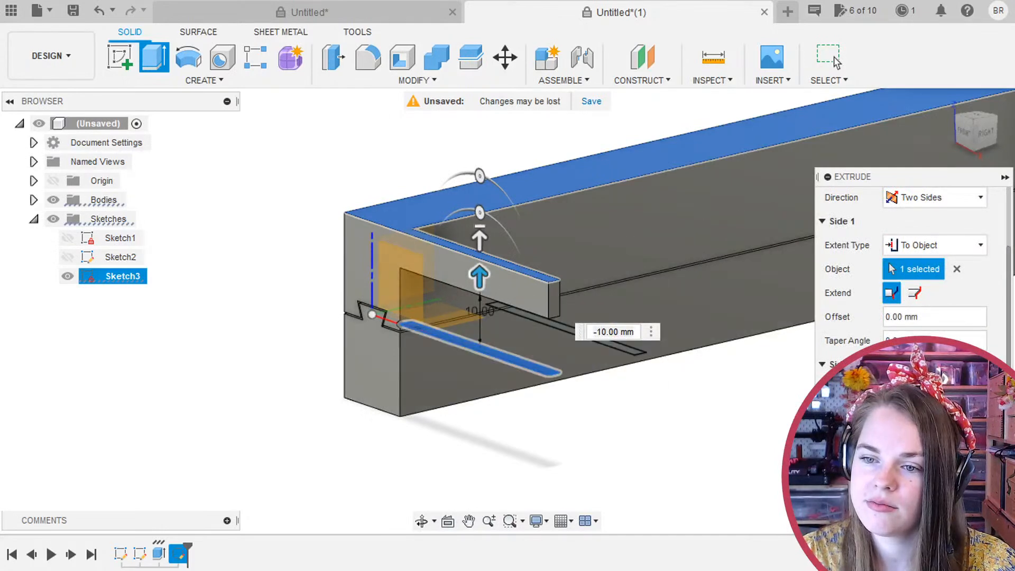
pyautogui.scroll(-1, 326, 353)
pyautogui.scroll(2, 331, 349)
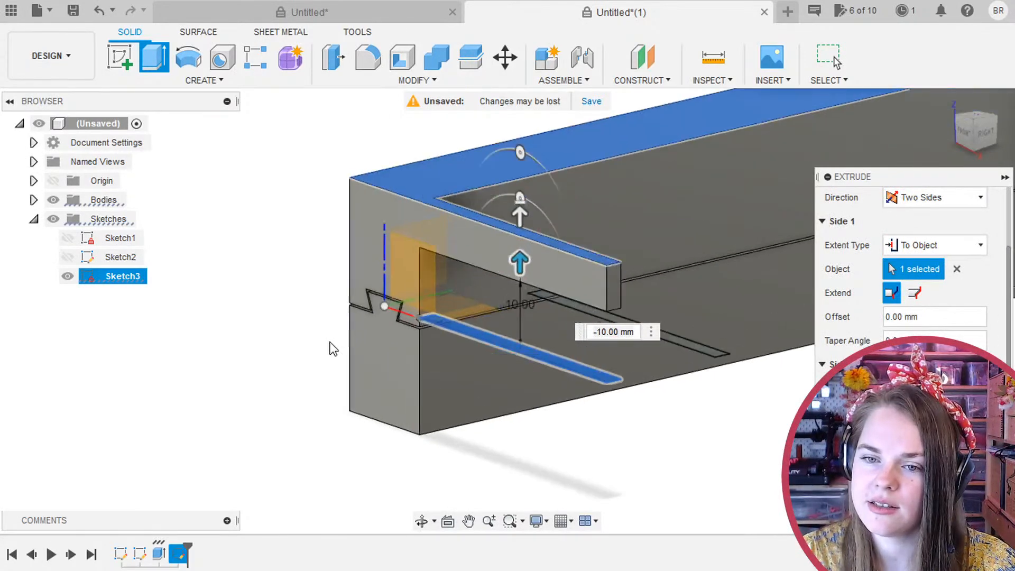
pyautogui.moveTo(327, 334); pyautogui.dragTo(217, 423, button='middle')
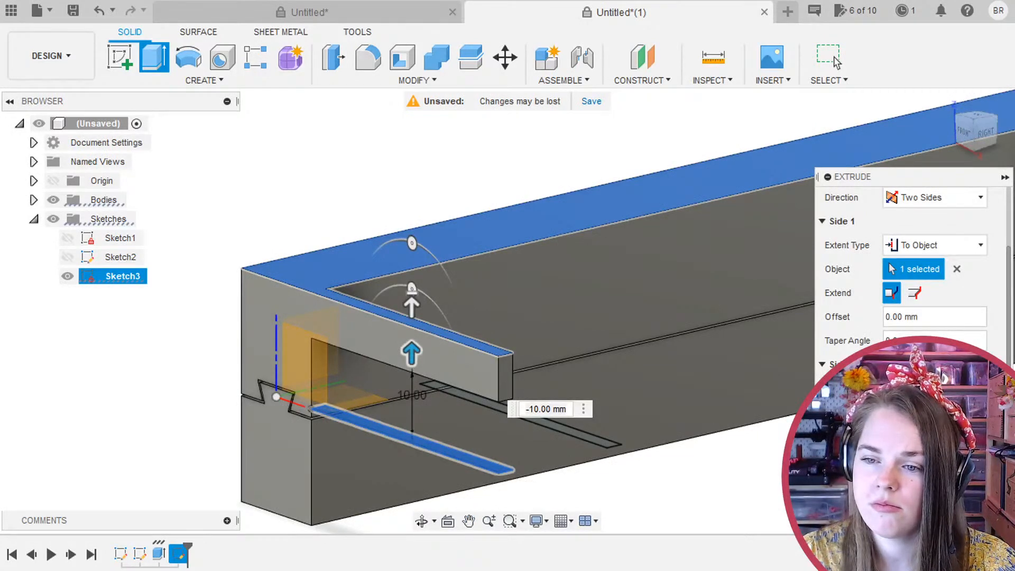
pyautogui.moveTo(412, 353); pyautogui.dragTo(410, 333)
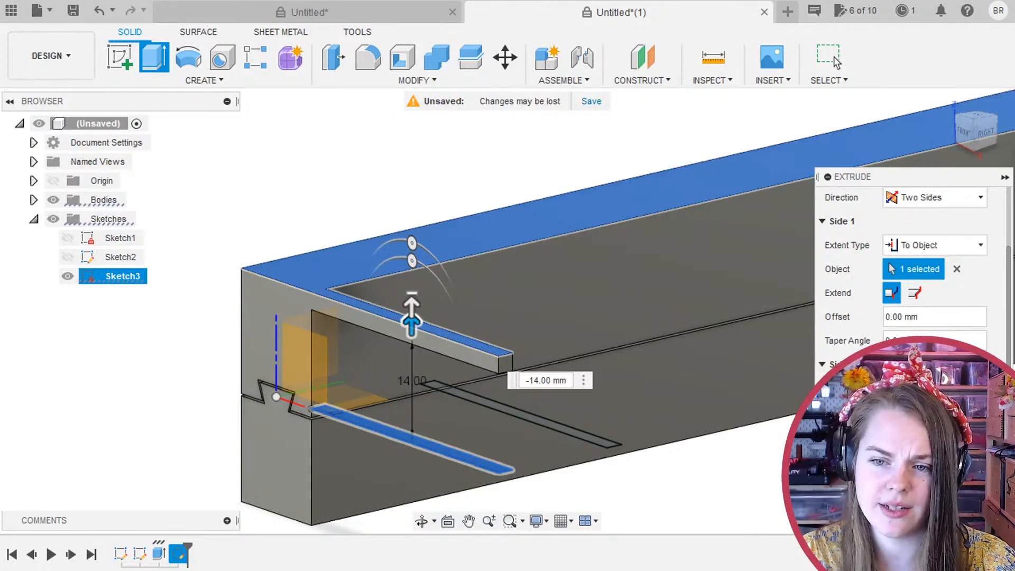
pyautogui.scroll(2, 915, 264)
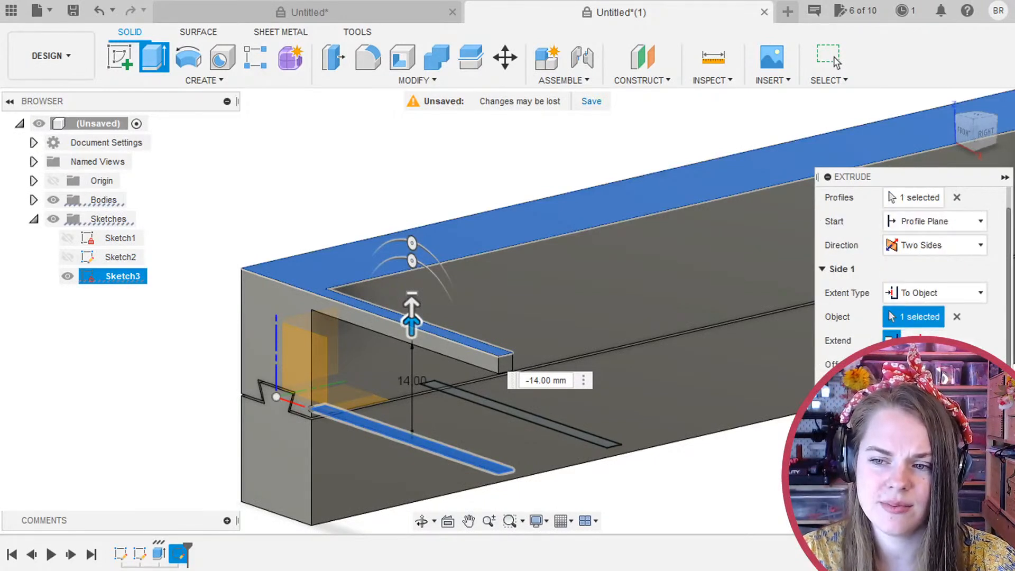
pyautogui.scroll(-2, 915, 264)
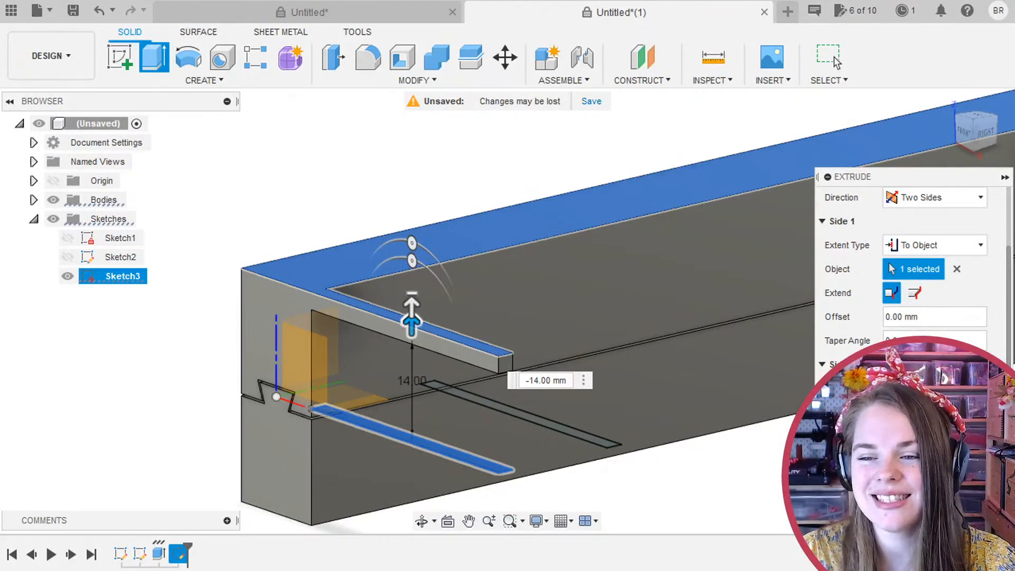
pyautogui.press('Return')
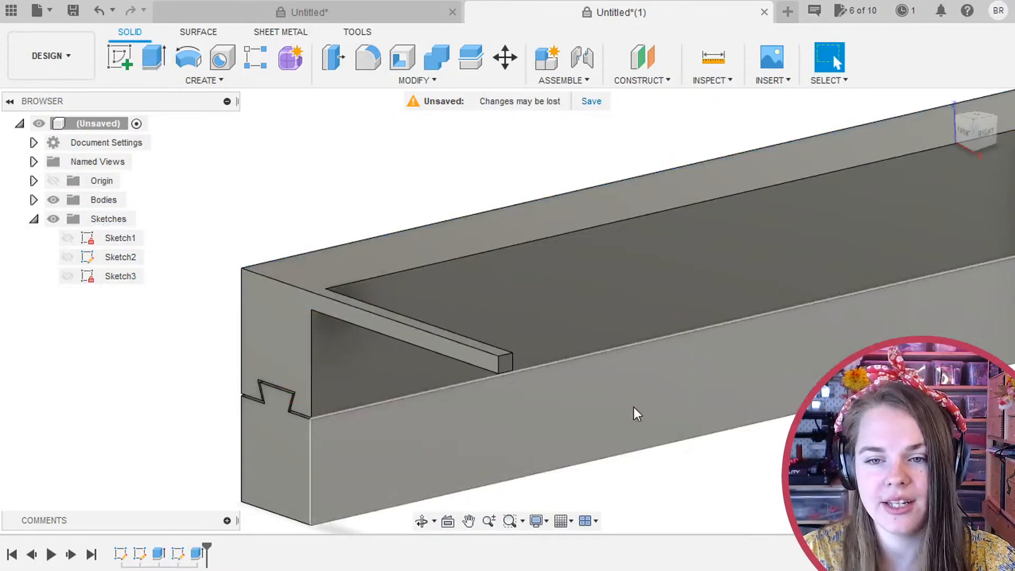
# Show Sketch3 and extrude its second narrow rectangle one-sided to the bottom face of the lower block.
pyautogui.click(168, 61)
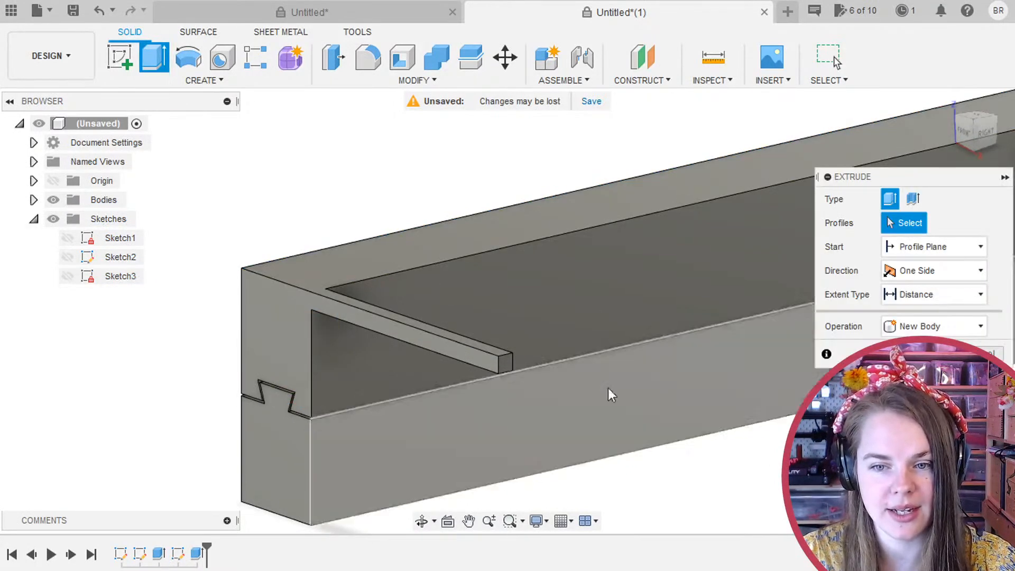
pyautogui.moveTo(339, 354); pyautogui.dragTo(210, 309, button='middle')
pyautogui.click(69, 277)
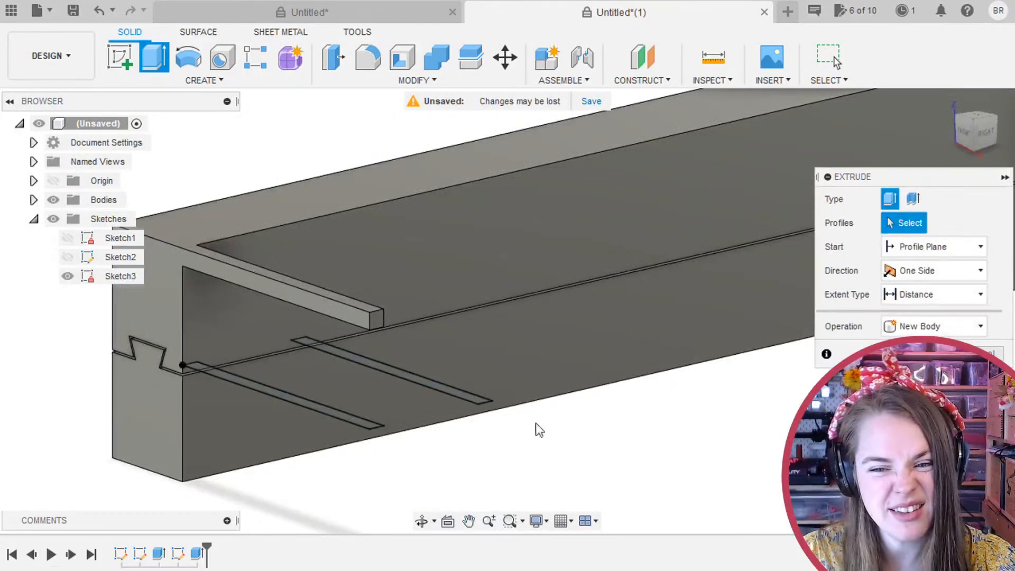
pyautogui.click(480, 400)
pyautogui.keyDown('shift'); pyautogui.moveTo(608, 450); pyautogui.dragTo(565, 370, button='middle'); pyautogui.keyUp('shift')
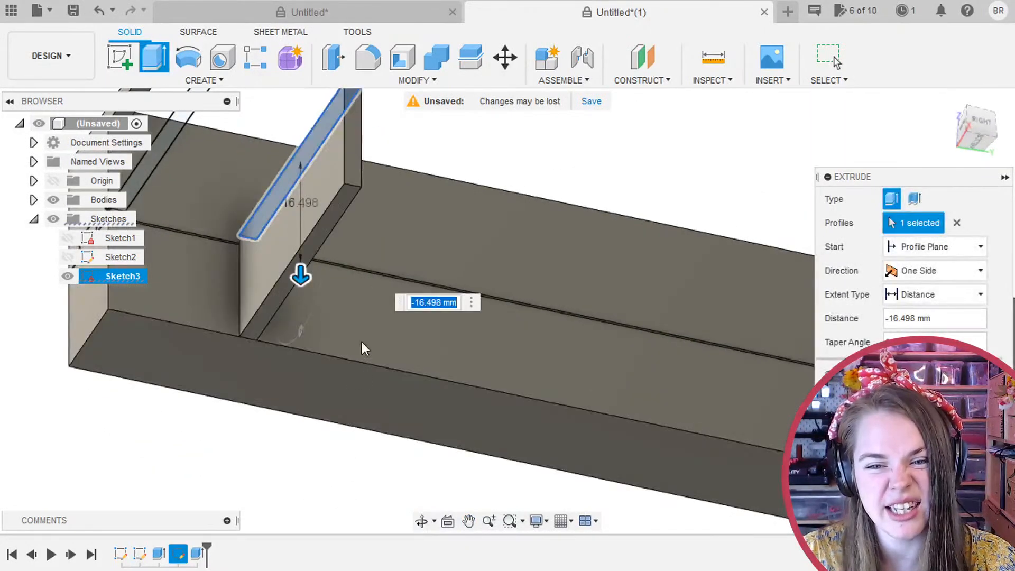
pyautogui.keyDown('shift'); pyautogui.moveTo(362, 347); pyautogui.dragTo(370, 317, button='middle'); pyautogui.keyUp('shift')
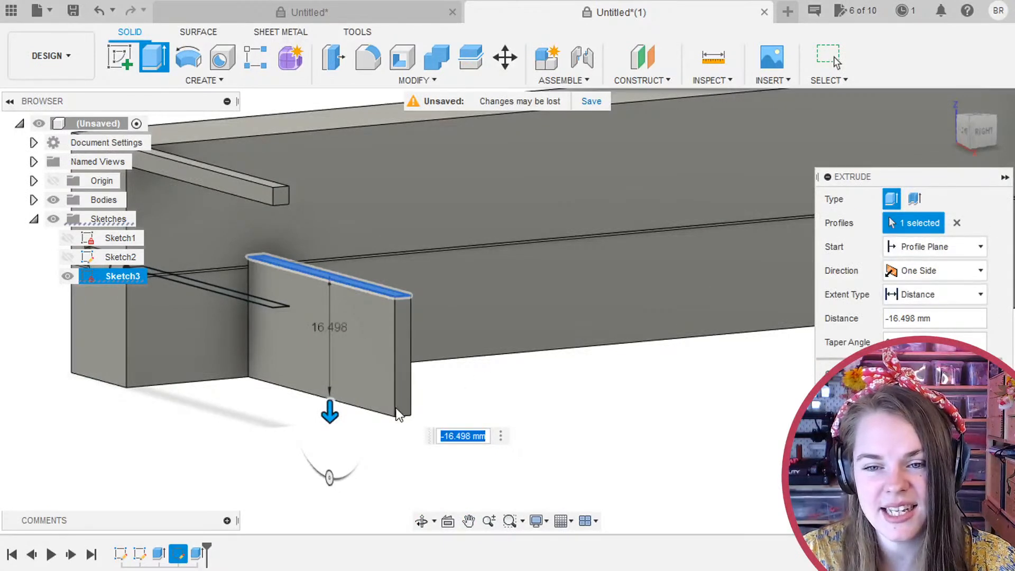
pyautogui.keyDown('shift'); pyautogui.moveTo(532, 396); pyautogui.dragTo(319, 363, button='middle'); pyautogui.keyUp('shift')
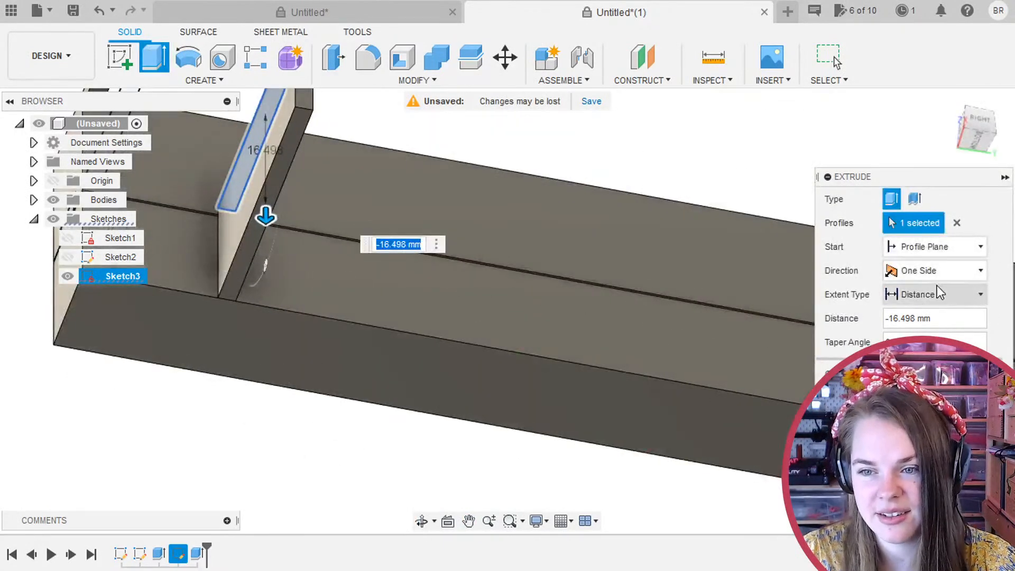
pyautogui.click(938, 292)
pyautogui.click(923, 333)
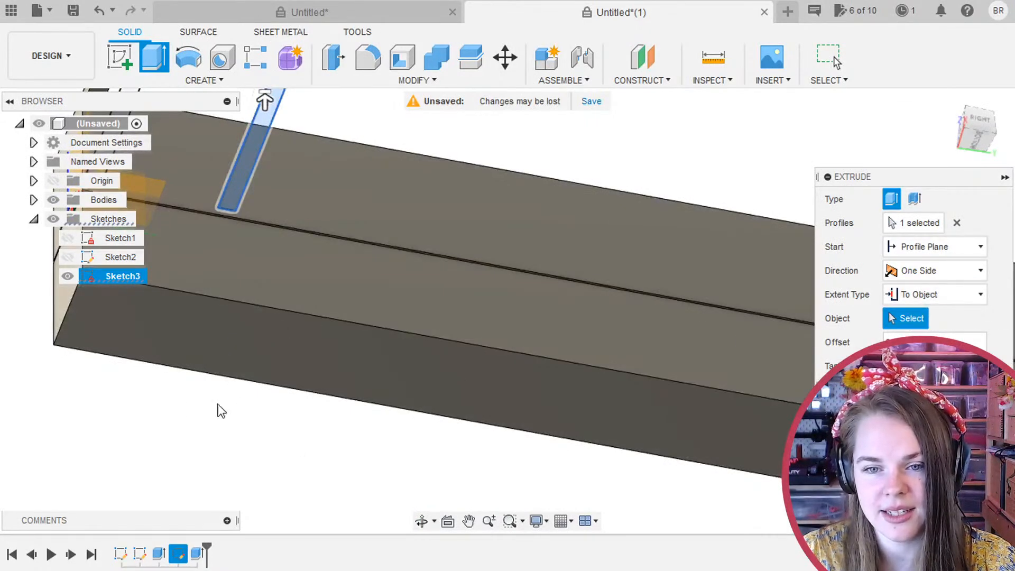
pyautogui.click(222, 359)
pyautogui.keyDown('shift'); pyautogui.moveTo(595, 315); pyautogui.dragTo(400, 341, button='middle'); pyautogui.keyUp('shift')
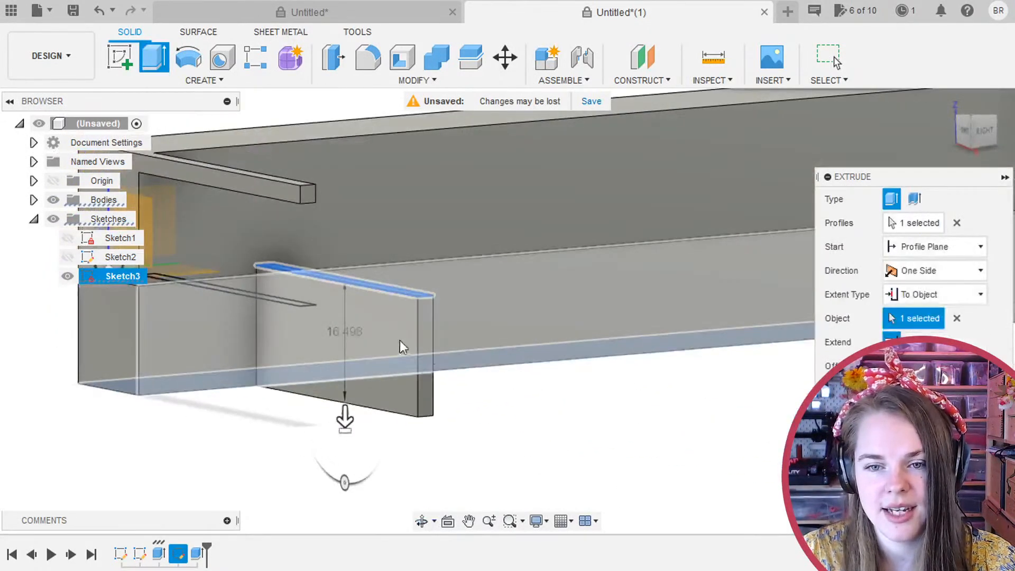
# Make the second rectangle's extrusion two-sided with side 2 at 14 mm, and apply it.
pyautogui.click(926, 271)
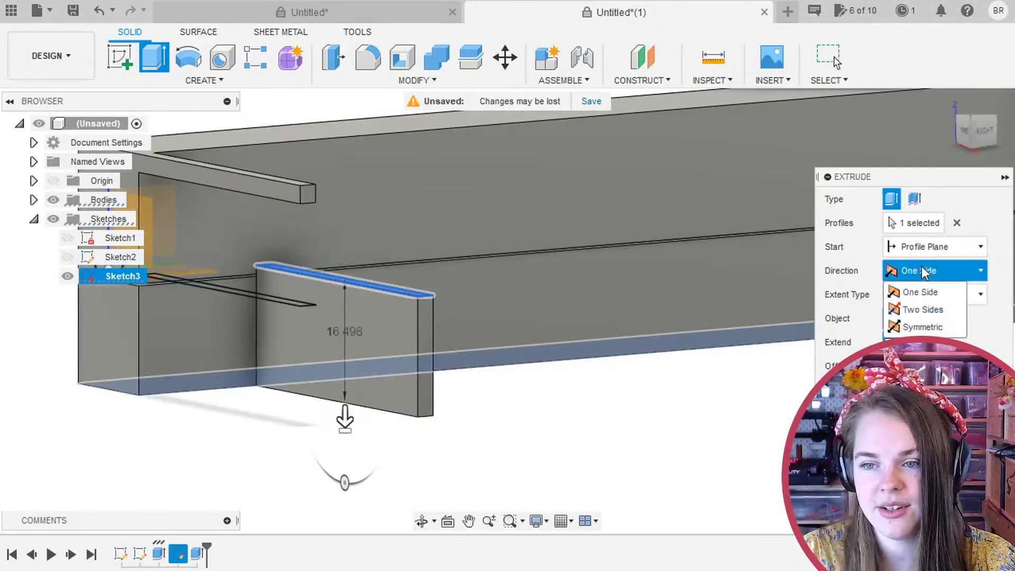
pyautogui.click(931, 310)
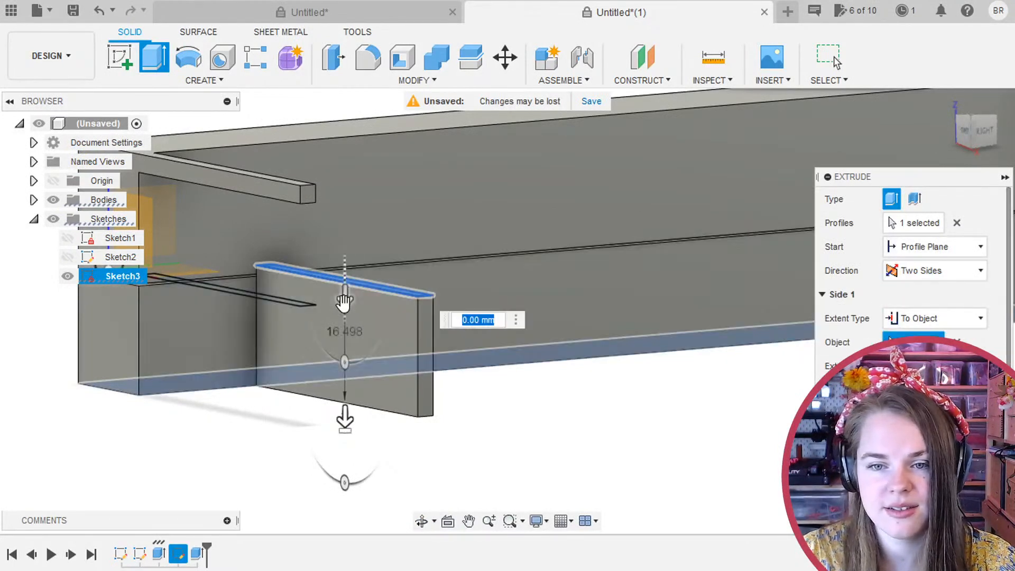
pyautogui.moveTo(344, 301); pyautogui.dragTo(345, 402)
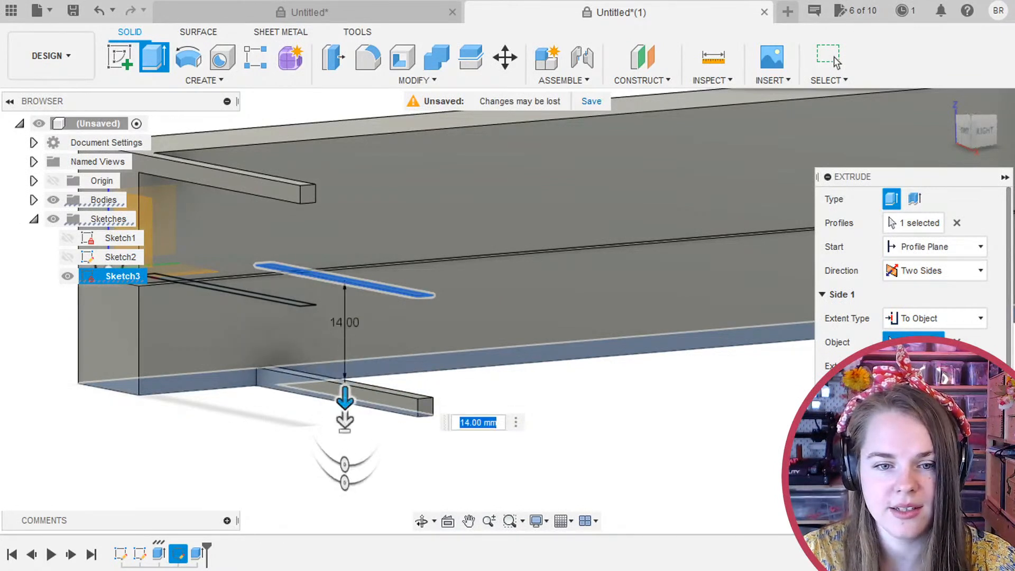
pyautogui.press('Return')
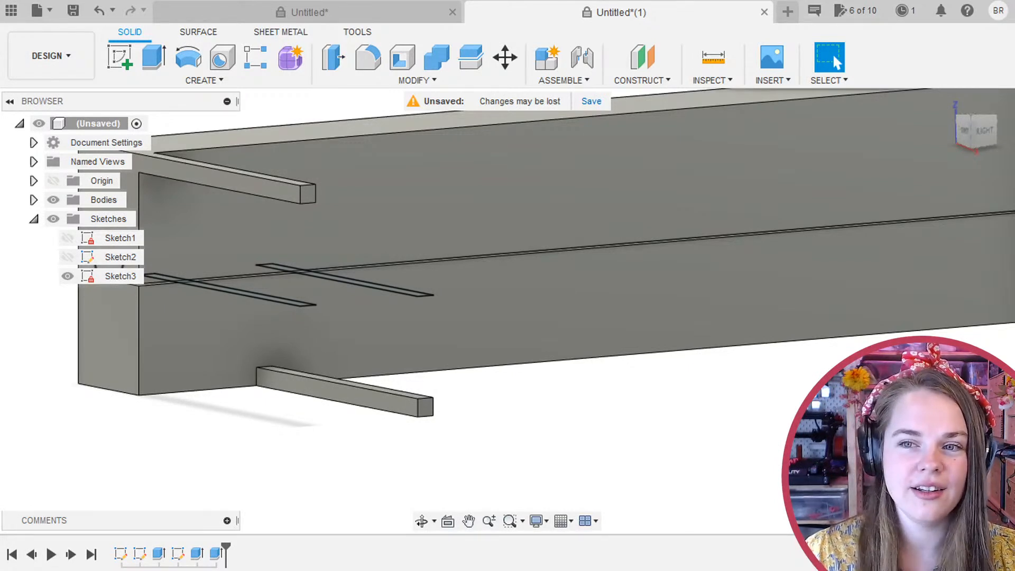
# Hide Sketch3 so only the blocks and their two teeth are displayed.
pyautogui.keyDown('shift'); pyautogui.moveTo(569, 386); pyautogui.dragTo(719, 335, button='middle'); pyautogui.keyUp('shift')
pyautogui.keyDown('shift'); pyautogui.moveTo(828, 328); pyautogui.dragTo(782, 336, button='middle'); pyautogui.keyUp('shift')
pyautogui.click(77, 276)
pyautogui.click(69, 276)
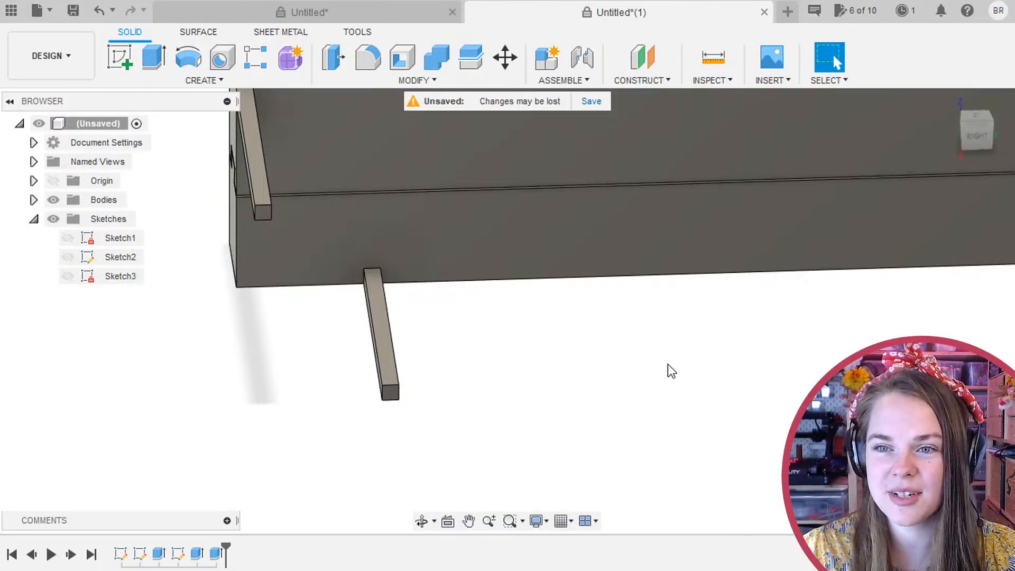
pyautogui.keyDown('shift'); pyautogui.moveTo(666, 369); pyautogui.dragTo(799, 393, button='middle'); pyautogui.keyUp('shift')
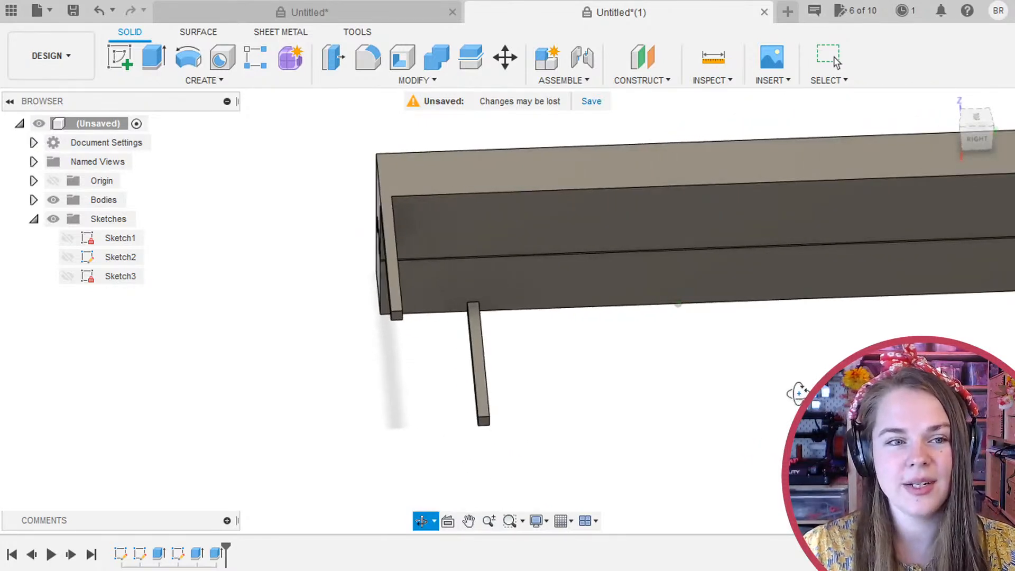
pyautogui.press('Escape')
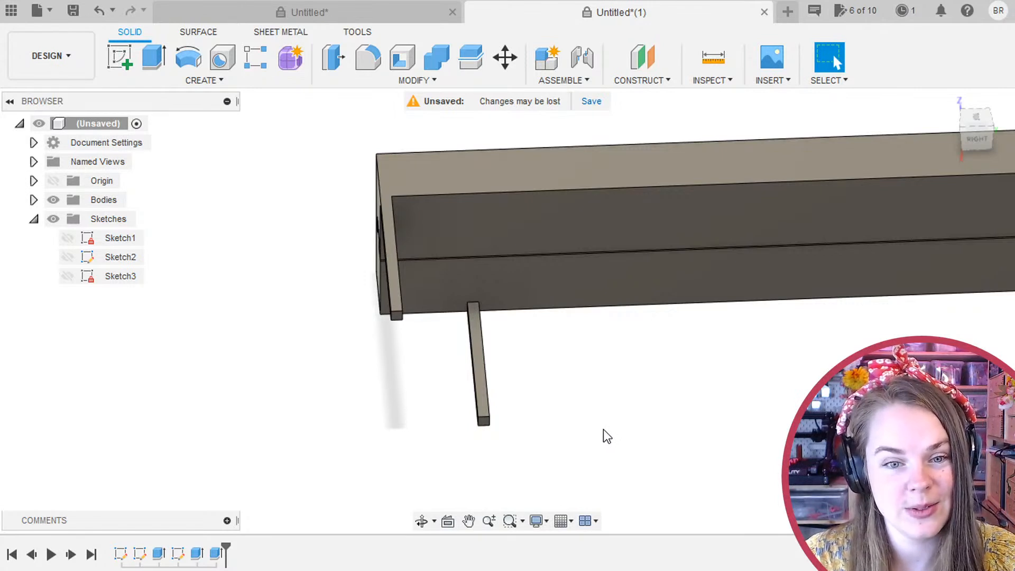
# Start a rectangular pattern of the two tooth extrusion features, directed along the block's long edge.
pyautogui.moveTo(698, 363); pyautogui.dragTo(481, 361, button='middle')
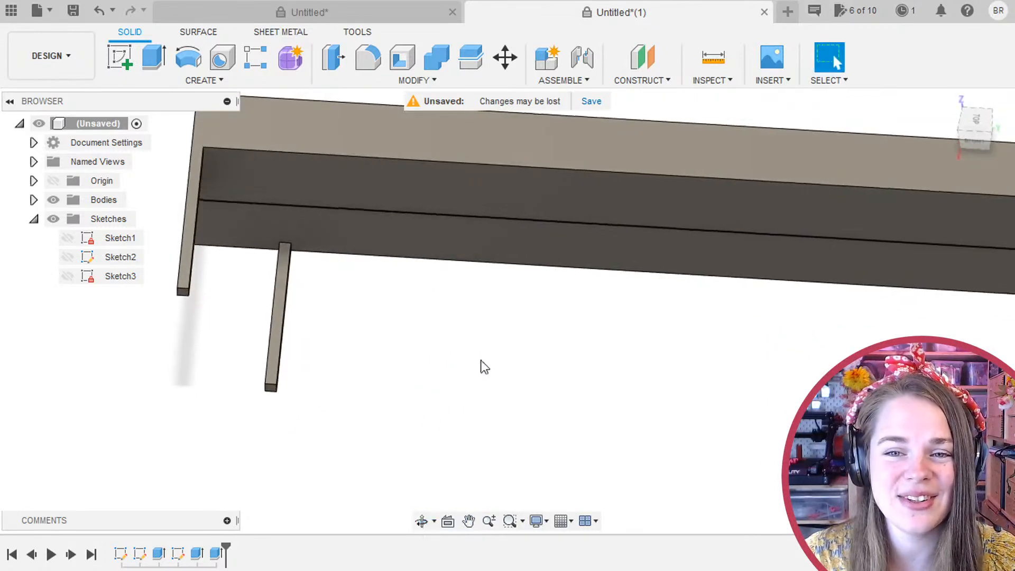
pyautogui.click(255, 58)
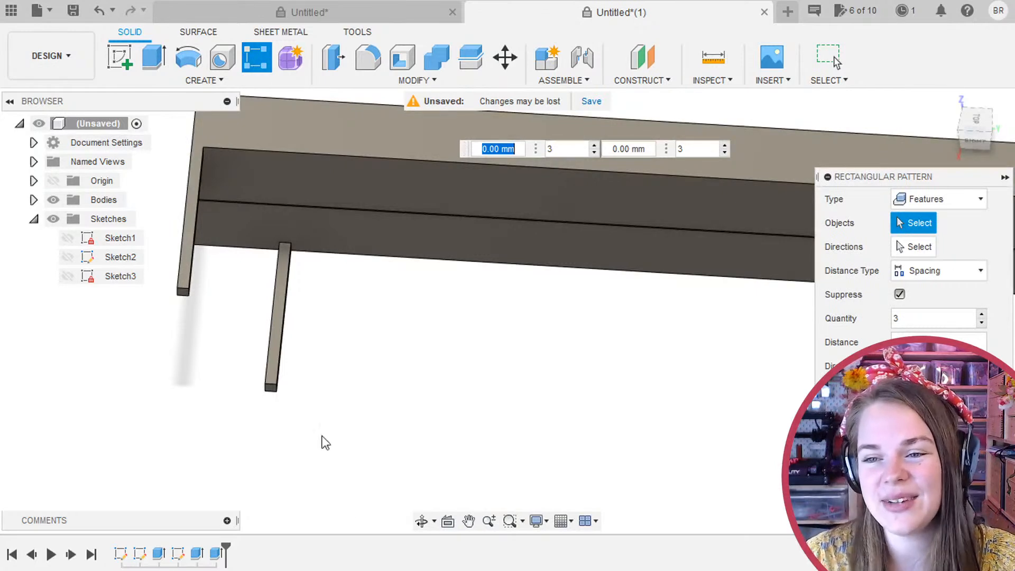
pyautogui.keyDown('shift'); pyautogui.moveTo(313, 235); pyautogui.dragTo(362, 388, button='middle'); pyautogui.keyUp('shift')
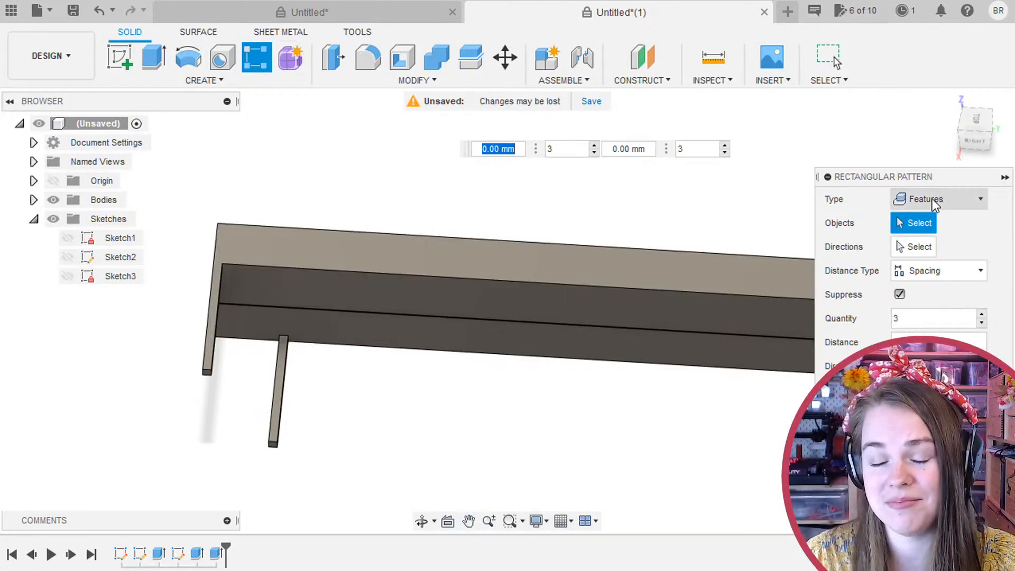
pyautogui.click(216, 554)
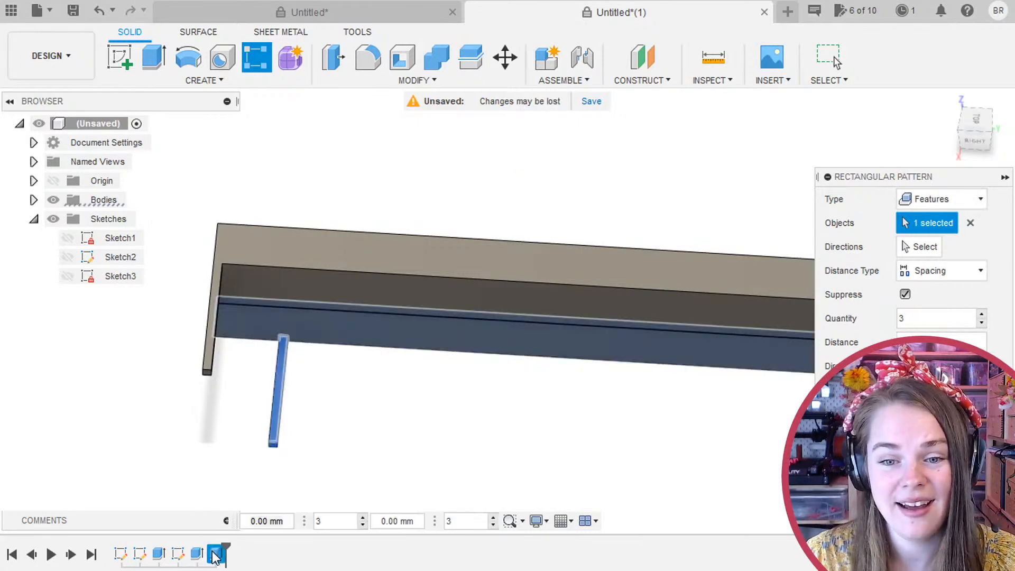
pyautogui.keyDown('ctrl'); pyautogui.click(197, 554); pyautogui.keyUp('ctrl')
pyautogui.click(925, 247)
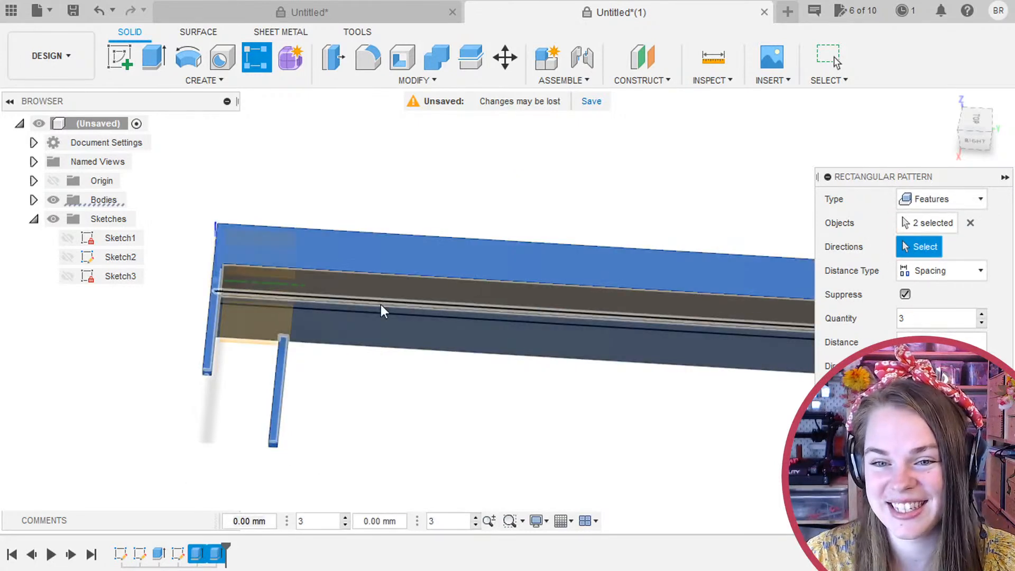
pyautogui.click(319, 271)
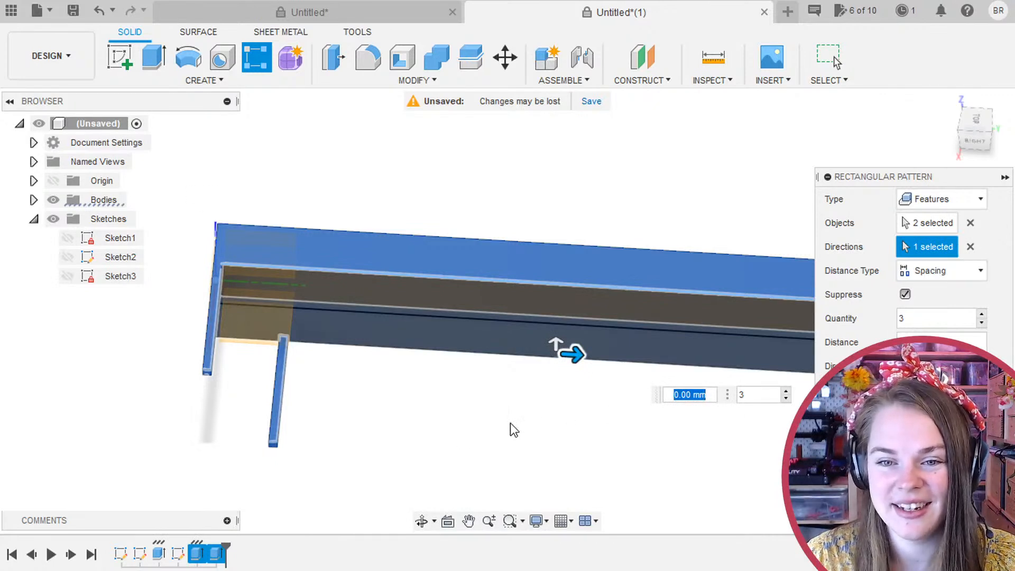
# Set the tooth pattern's distance to ToothSpacing, keeping the Spacing distance type.
pyautogui.moveTo(510, 423); pyautogui.dragTo(413, 373, button='middle')
pyautogui.scroll(-1, 430, 410)
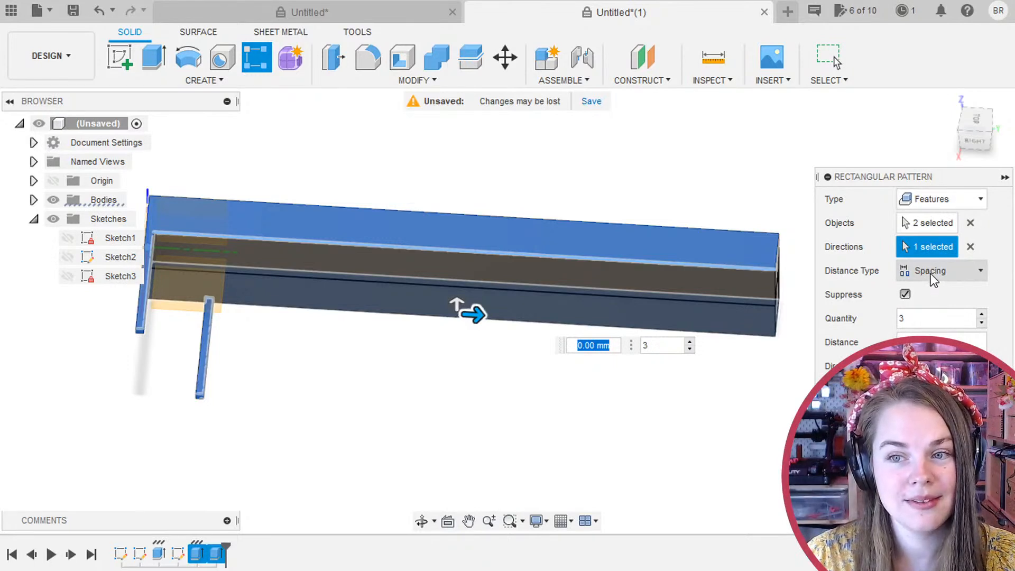
pyautogui.click(944, 337)
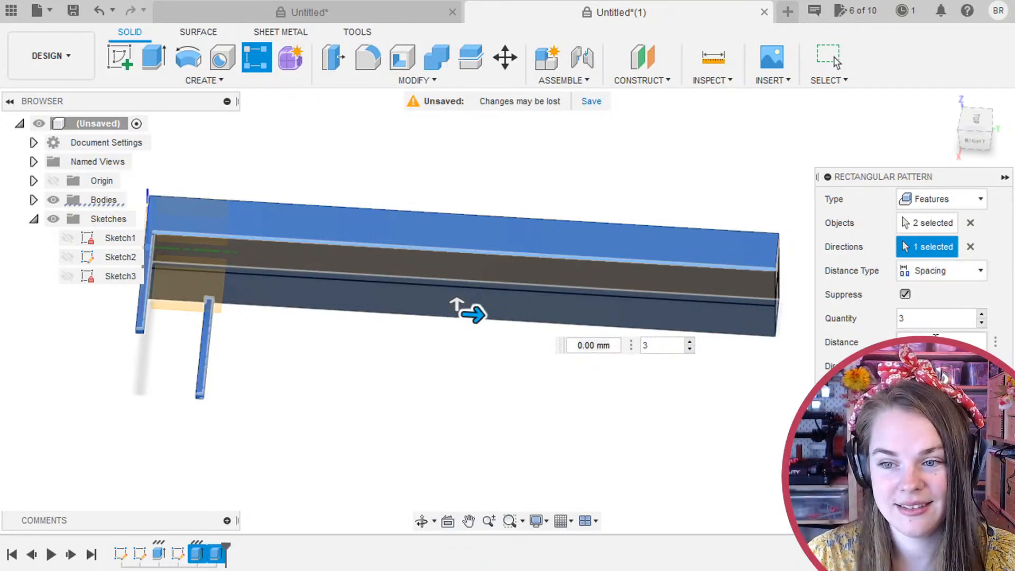
pyautogui.moveTo(936, 341); pyautogui.dragTo(888, 344)
pyautogui.write('T')
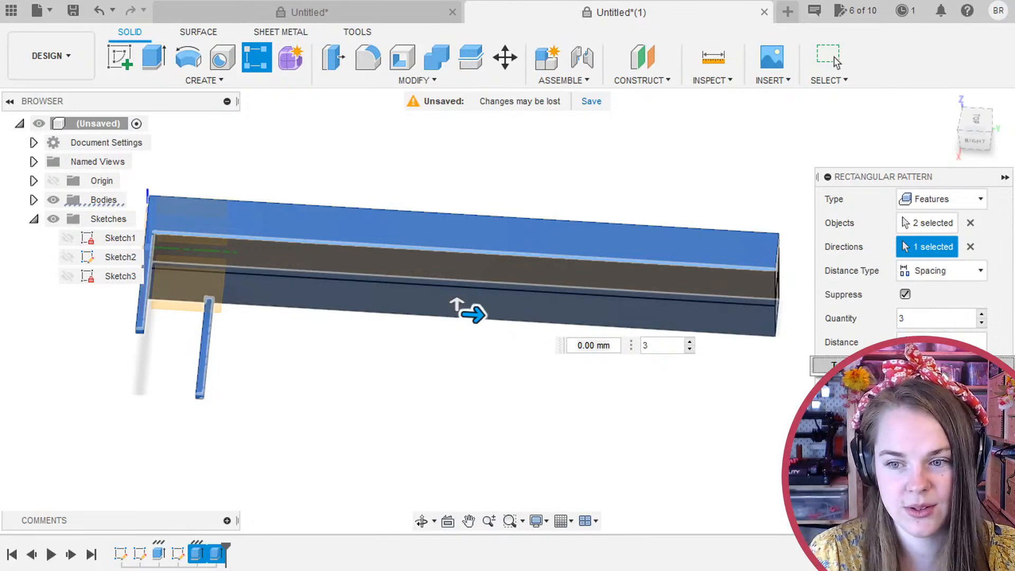
pyautogui.press('Return')
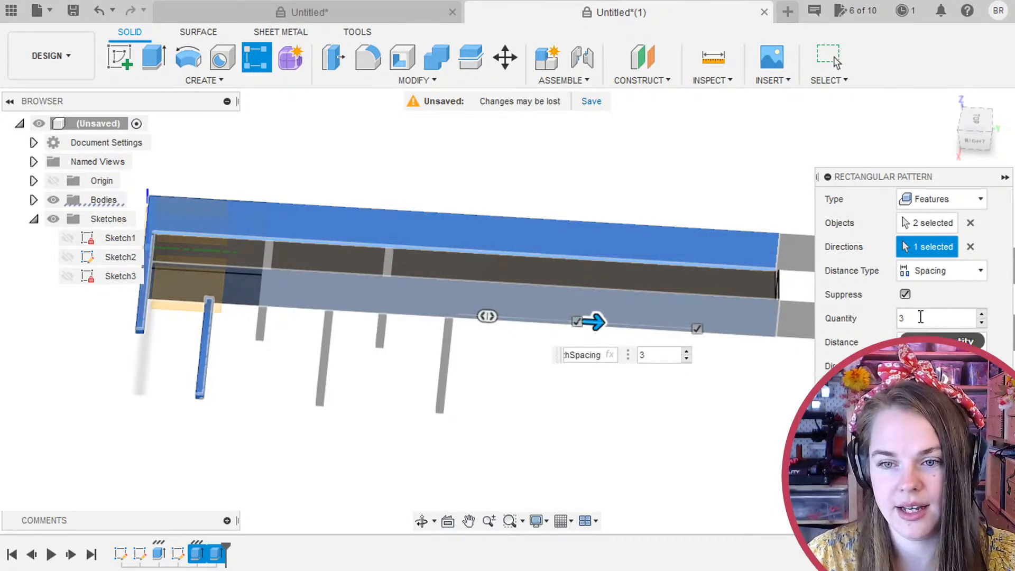
# Increase the tooth pattern's quantity to 6 along the block.
pyautogui.click(940, 320)
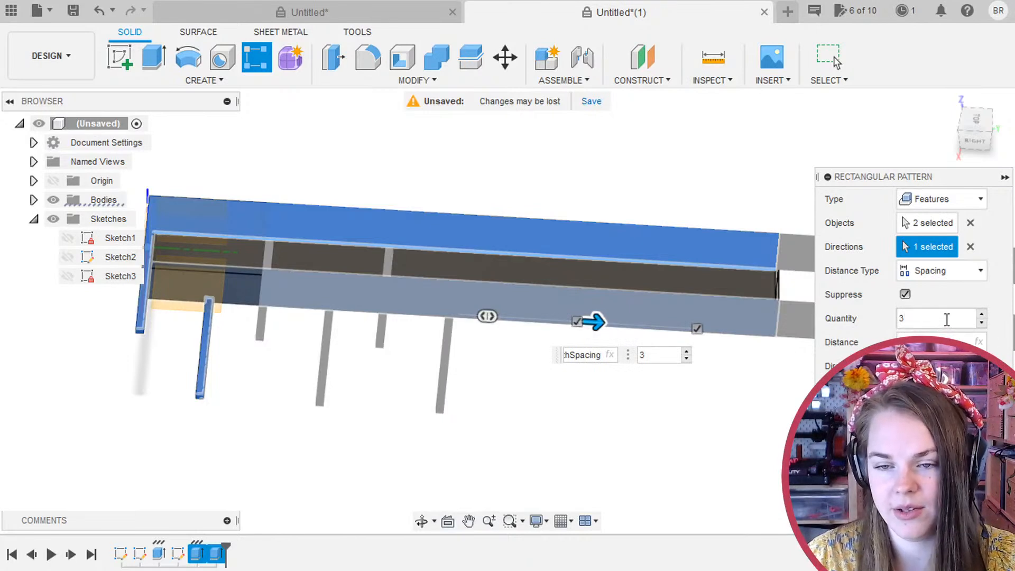
pyautogui.click(982, 314)
pyautogui.click(982, 315)
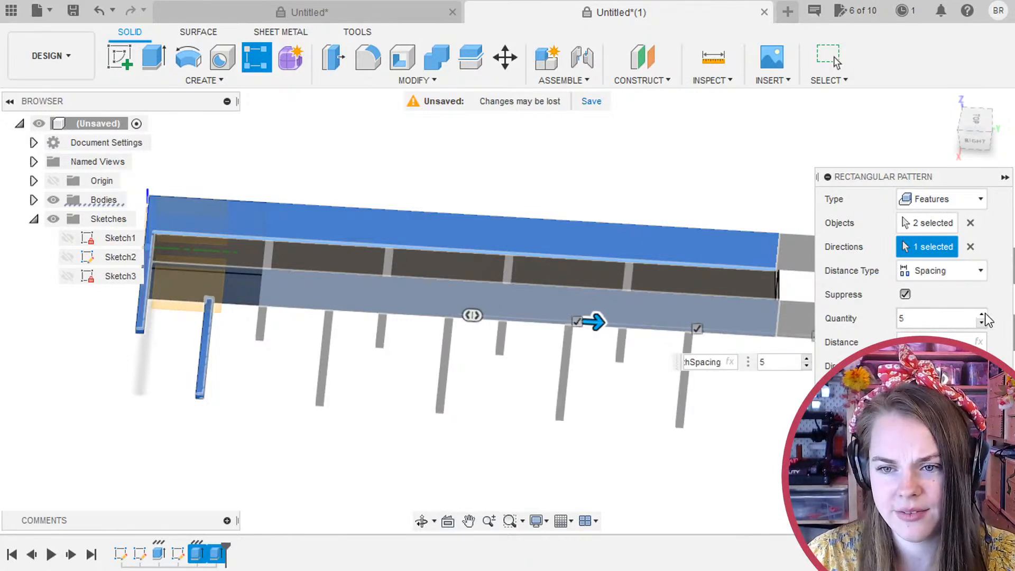
pyautogui.click(983, 315)
pyautogui.moveTo(629, 351); pyautogui.dragTo(442, 340, button='middle')
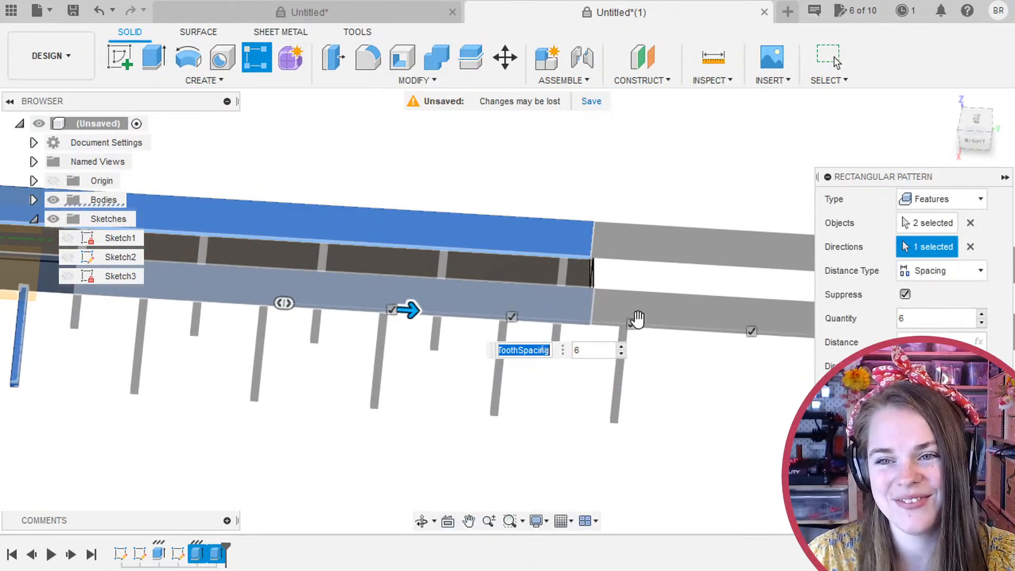
# Complete the tooth pattern and remove Body3, the detached tooth beyond the end of the lower block.
pyautogui.click(834, 56)
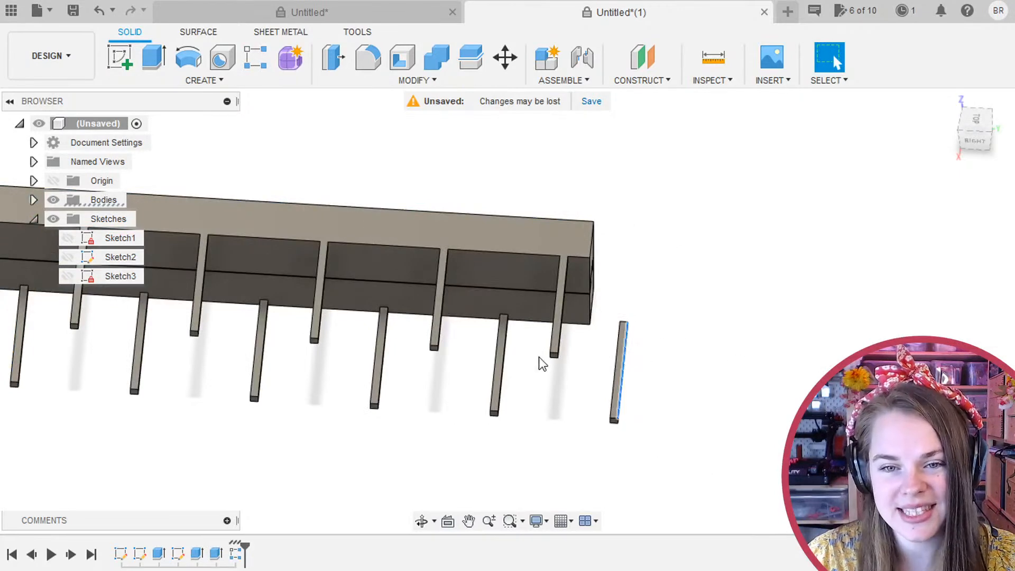
pyautogui.click(33, 200)
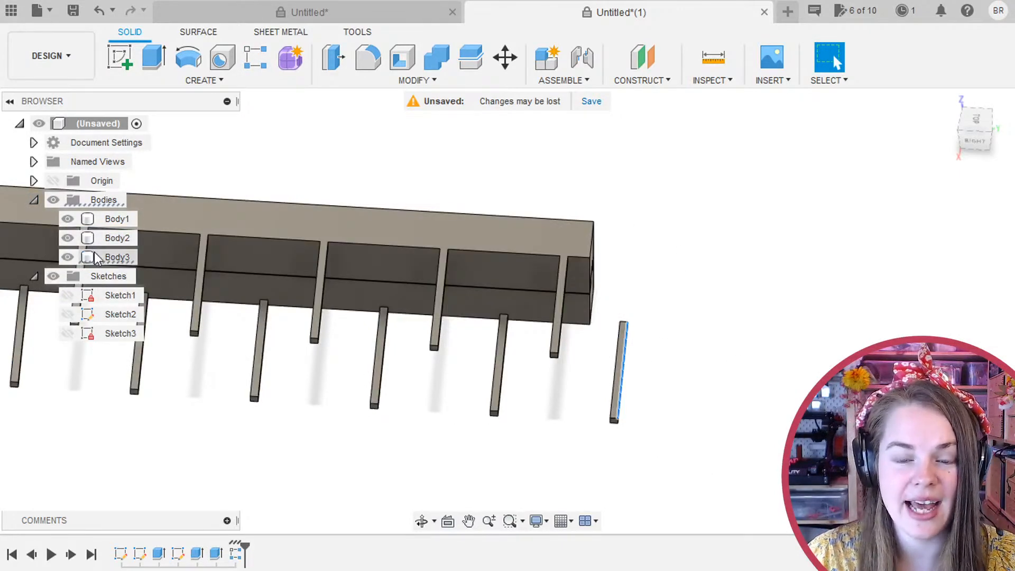
pyautogui.click(116, 261)
pyautogui.rightClick(116, 261)
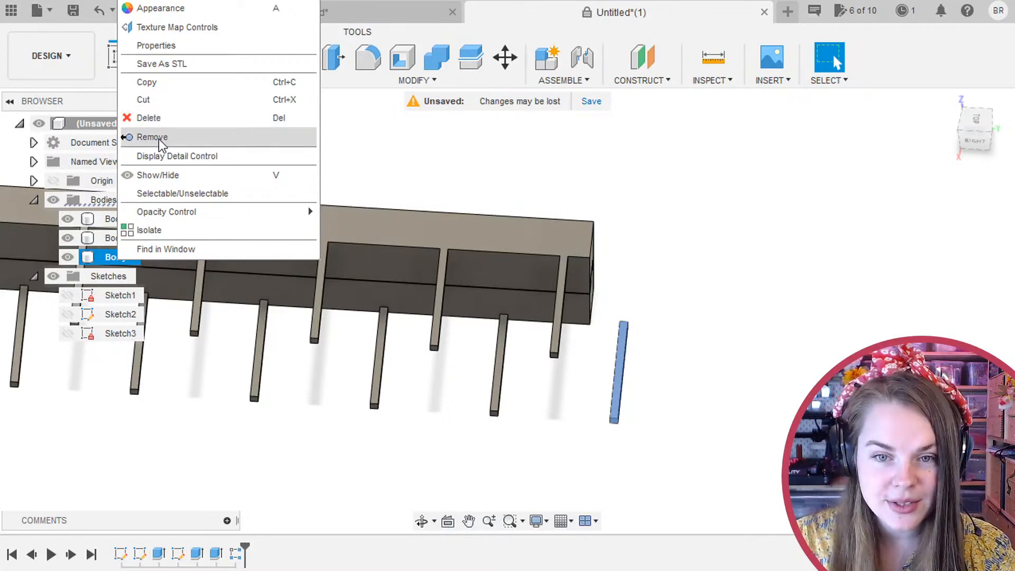
pyautogui.click(159, 139)
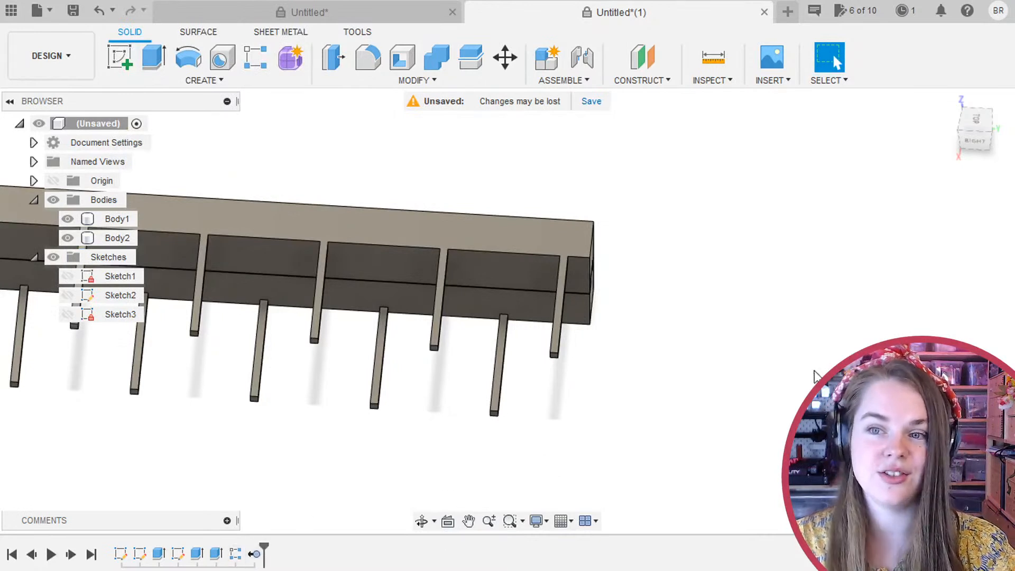
# Inspect the patterned teeth on both blocks from several angles and review the ToothSpacing entry in the parameters table.
pyautogui.moveTo(696, 419); pyautogui.dragTo(903, 440, button='middle')
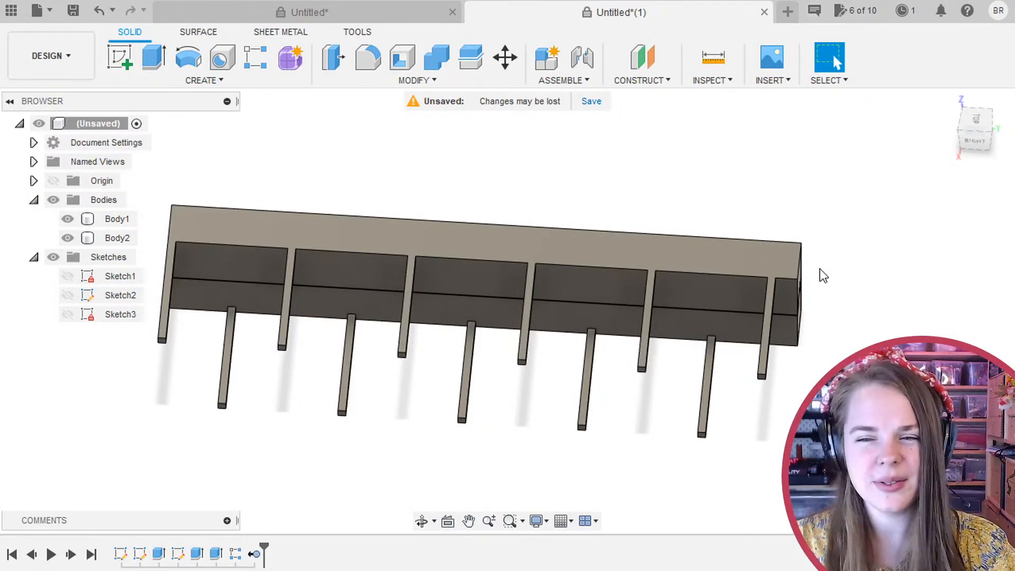
pyautogui.keyDown('shift'); pyautogui.moveTo(824, 276); pyautogui.dragTo(762, 230, button='middle'); pyautogui.keyUp('shift')
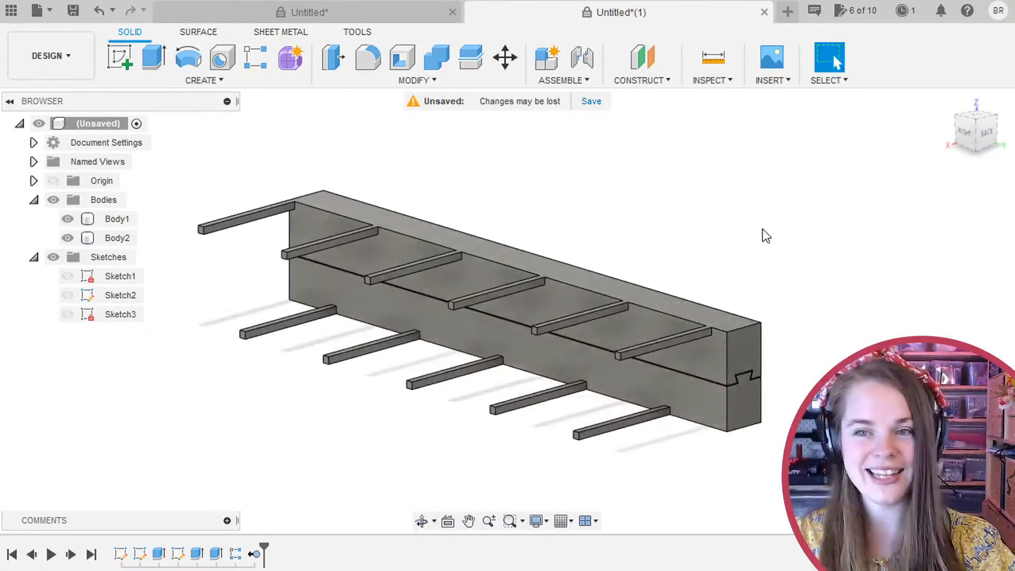
pyautogui.click(735, 419)
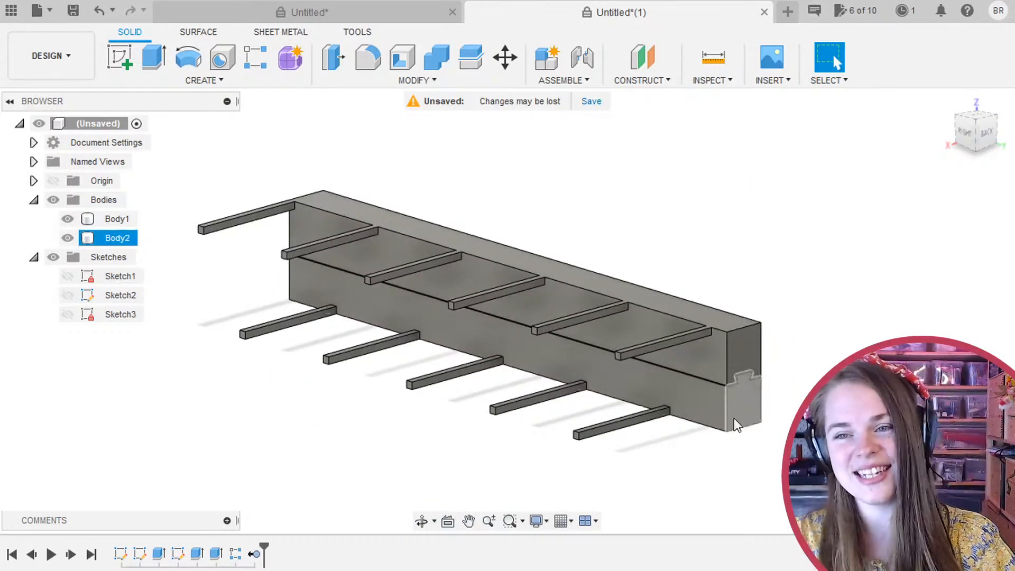
pyautogui.click(777, 355)
pyautogui.keyDown('shift'); pyautogui.moveTo(778, 351); pyautogui.dragTo(902, 322, button='middle'); pyautogui.keyUp('shift')
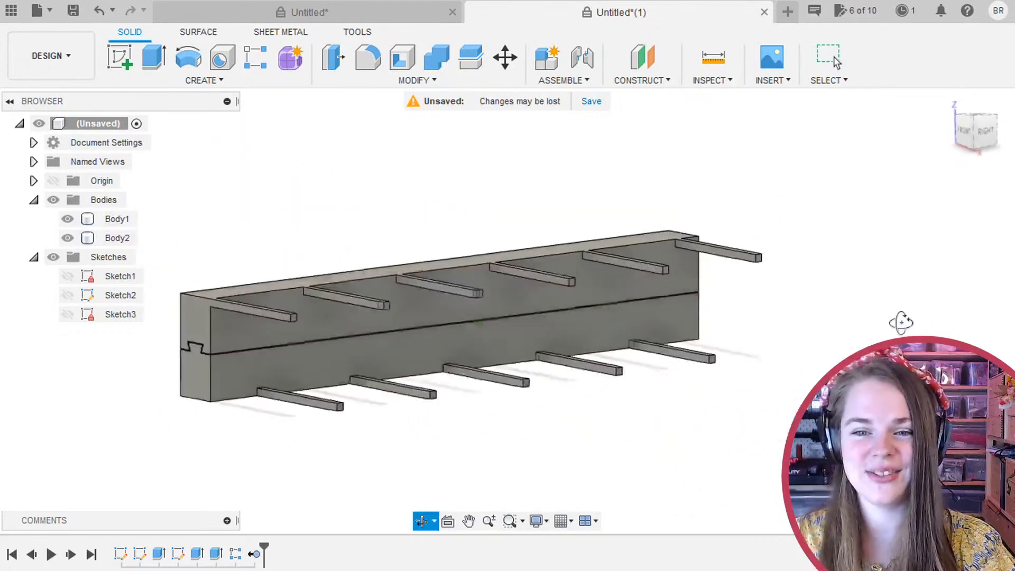
pyautogui.click(415, 80)
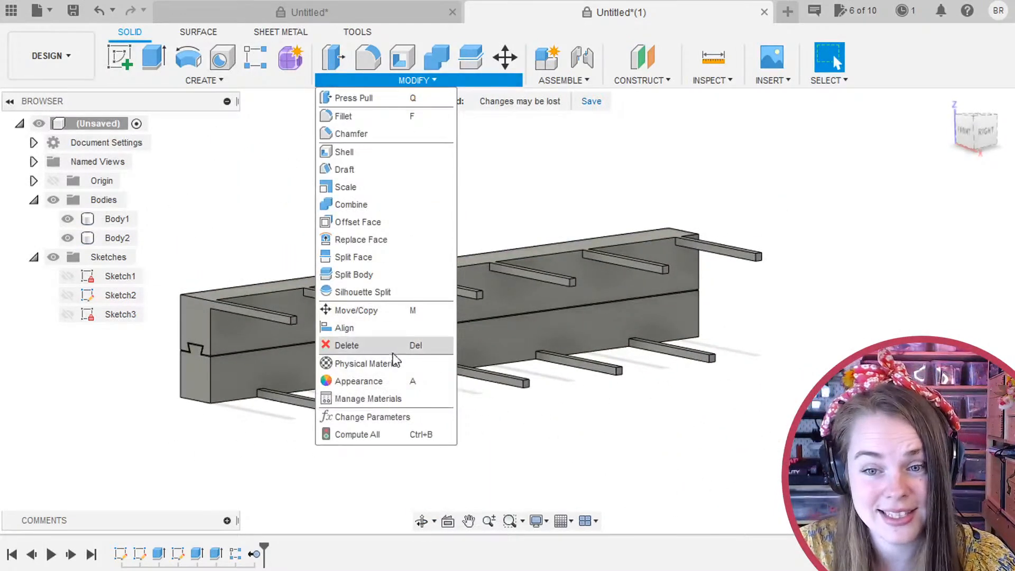
pyautogui.click(363, 416)
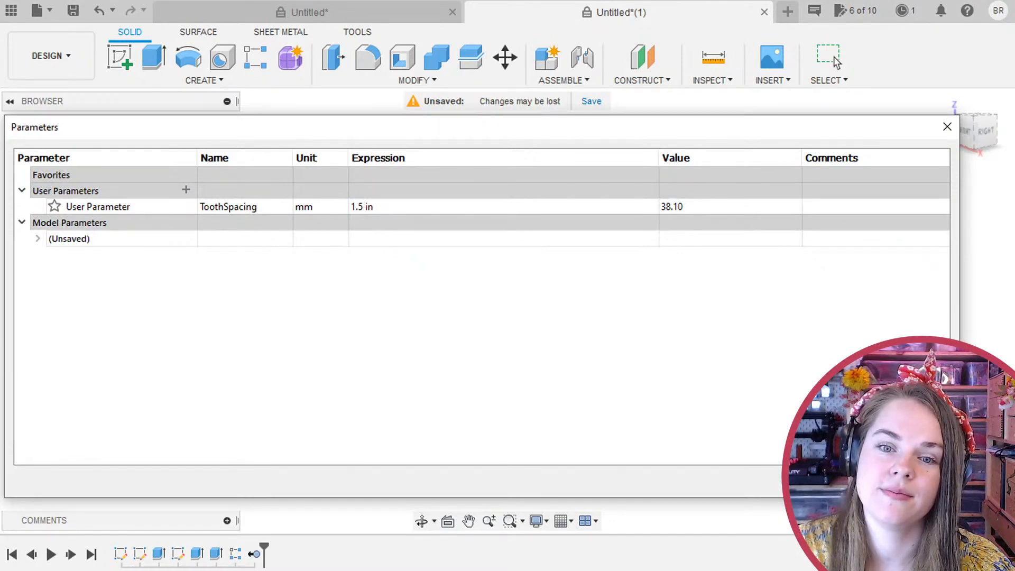
pyautogui.click(947, 127)
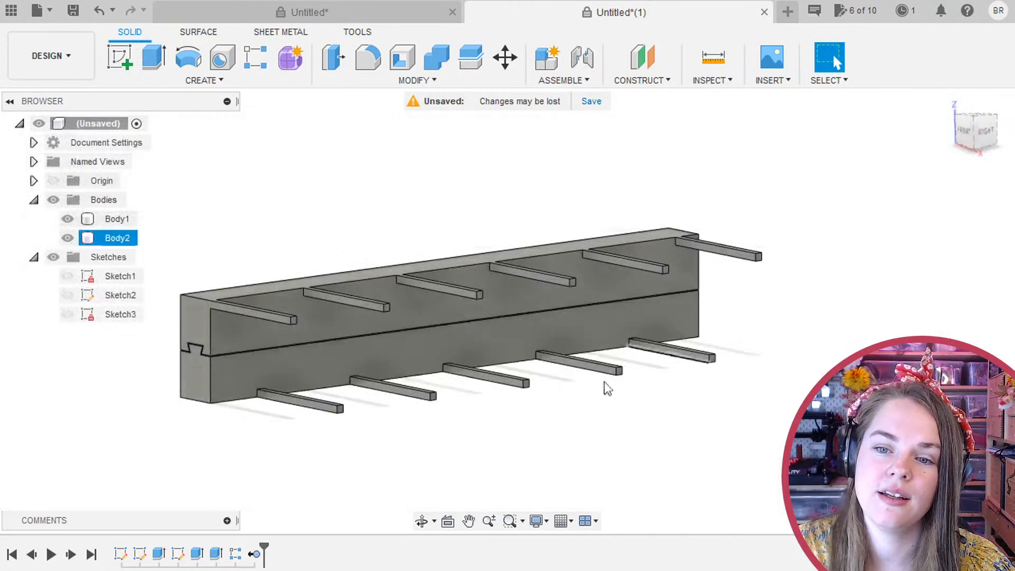
pyautogui.keyDown('shift'); pyautogui.moveTo(323, 443); pyautogui.dragTo(325, 453, button='middle'); pyautogui.keyUp('shift')
pyautogui.scroll(-3, 207, 434)
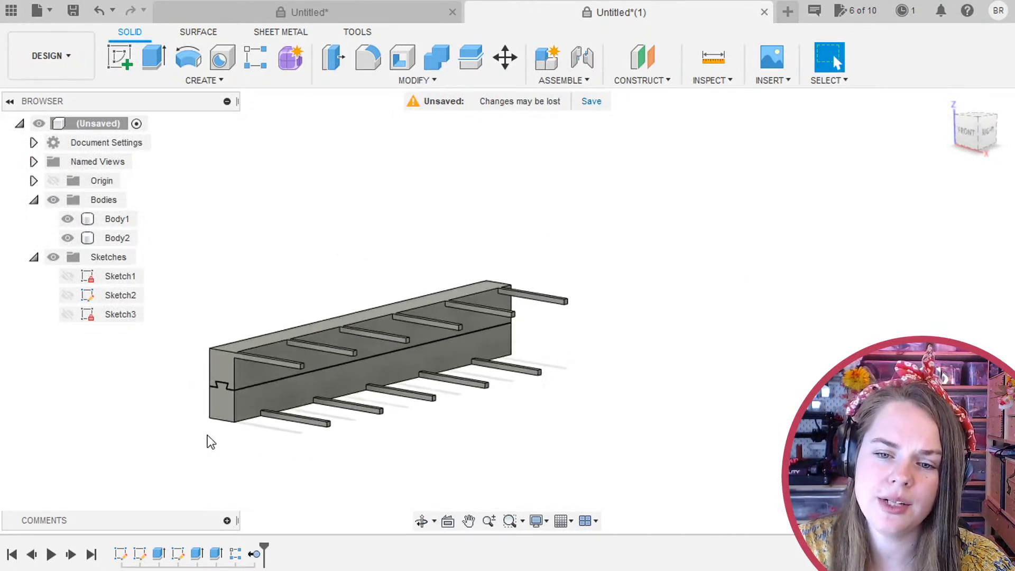
# Open Sketch2, the dovetailed block profile, for editing.
pyautogui.click(174, 557)
pyautogui.click(139, 555)
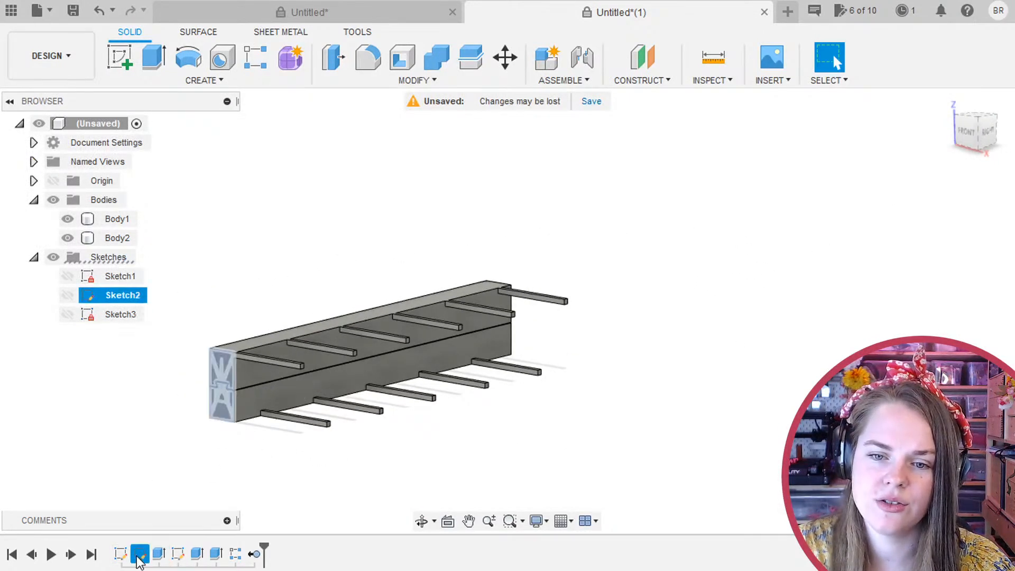
pyautogui.doubleClick(139, 555)
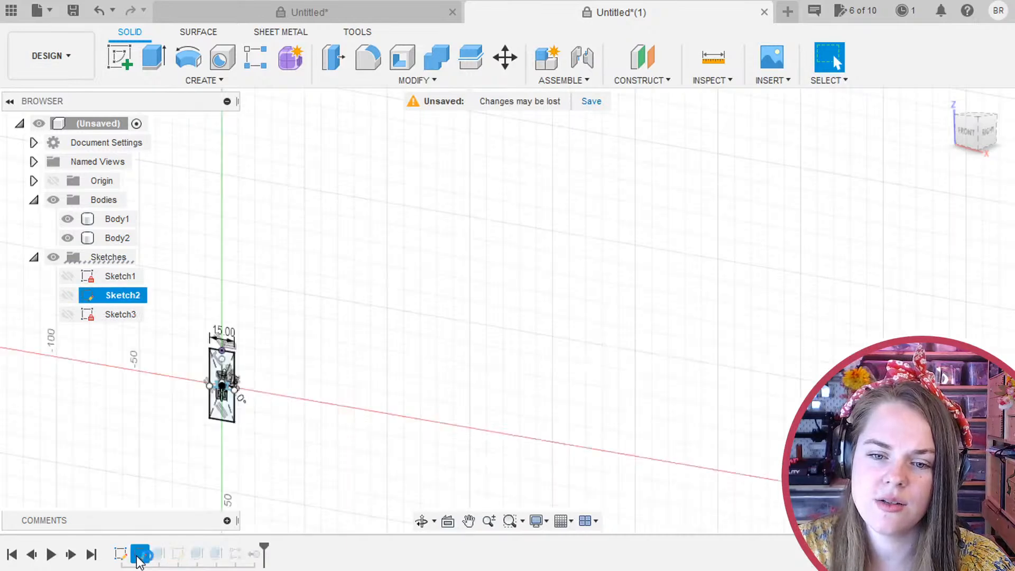
pyautogui.scroll(3, 351, 389)
pyautogui.moveTo(296, 324); pyautogui.dragTo(443, 301, button='middle')
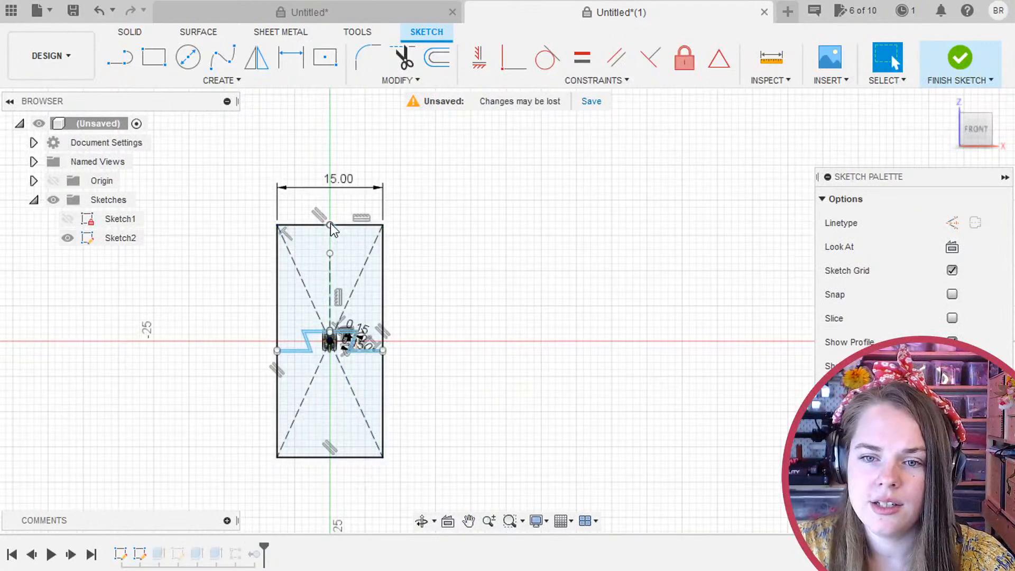
# Add a driven vertical dimension from the origin to the upper edge's midpoint, place it beside the profile, and finish the sketch.
pyautogui.scroll(3, 336, 371)
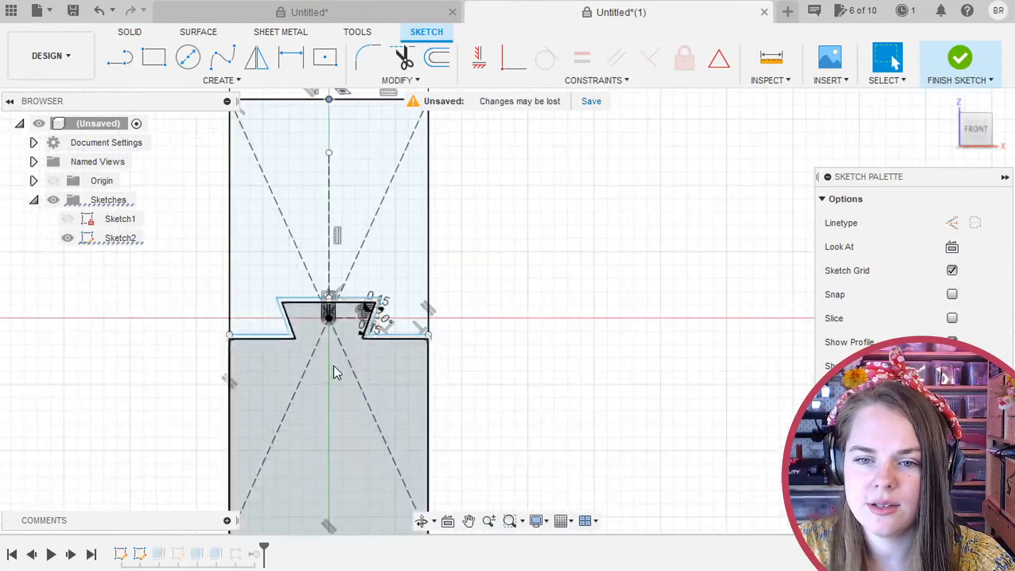
pyautogui.scroll(3, 341, 333)
pyautogui.click(316, 307)
pyautogui.scroll(-5, 260, 335)
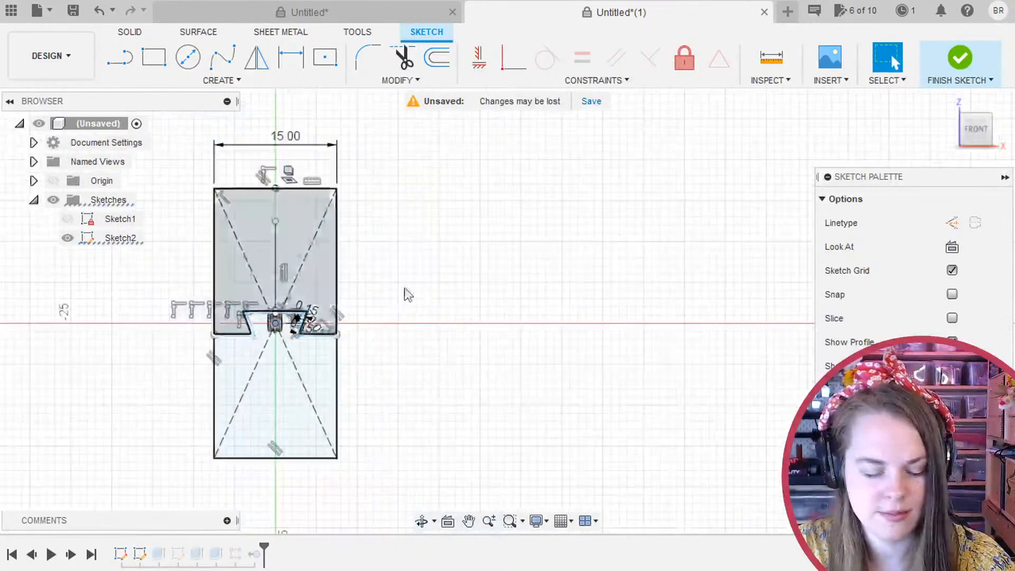
pyautogui.press('d')
pyautogui.click(497, 277)
pyautogui.click(557, 301)
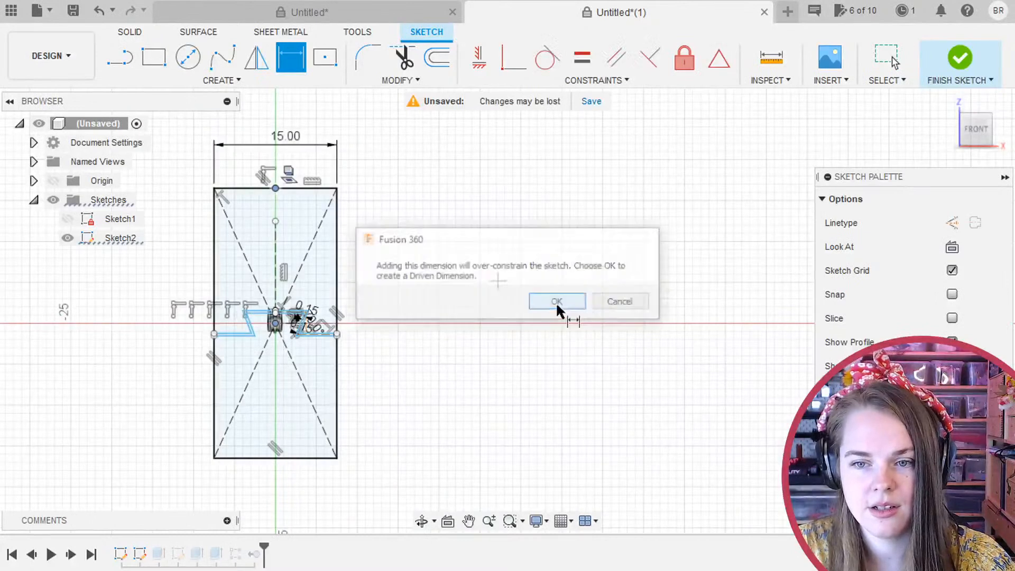
pyautogui.click(888, 57)
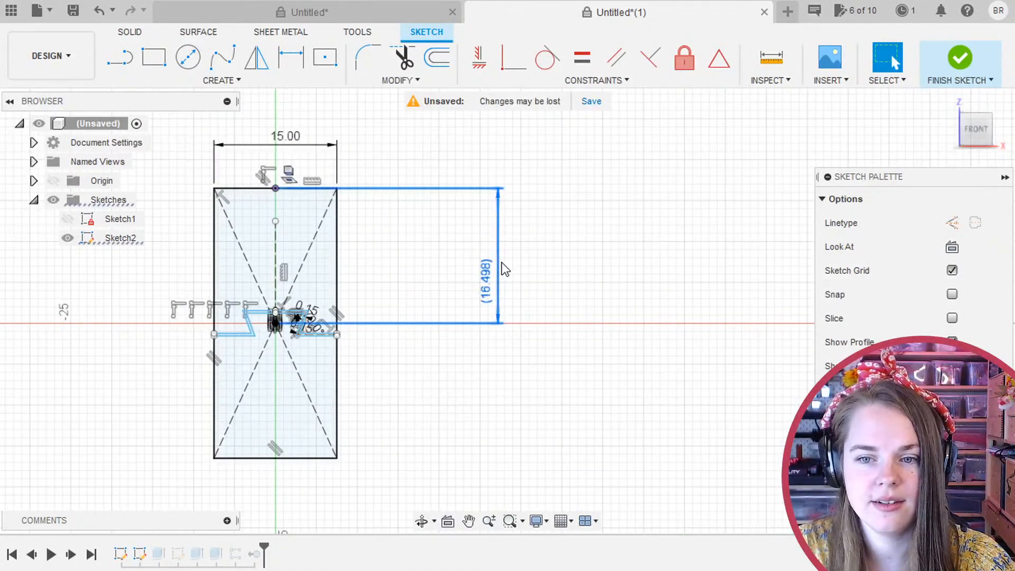
pyautogui.moveTo(502, 268); pyautogui.dragTo(395, 267)
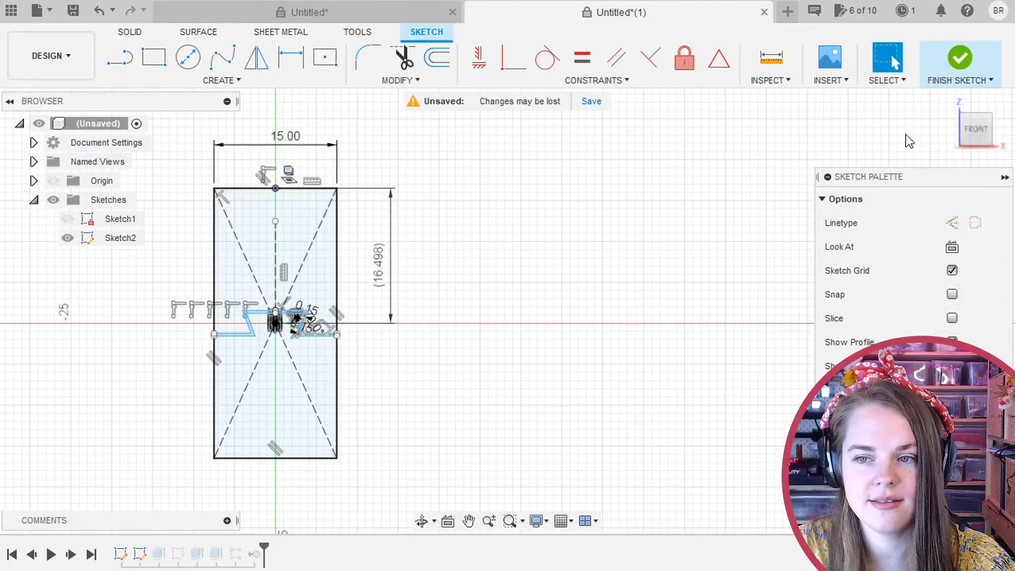
pyautogui.click(960, 58)
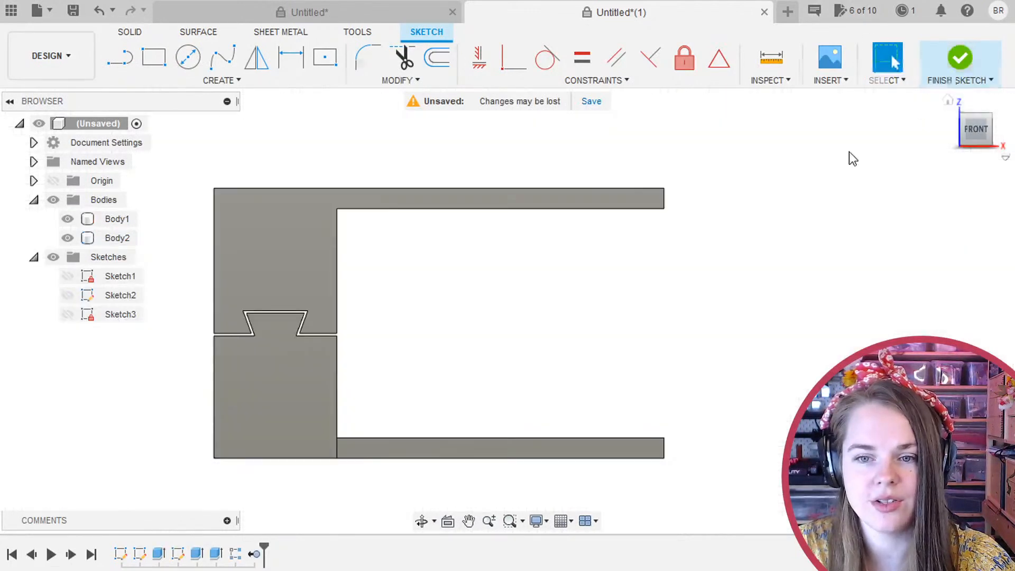
# Reopen the first tooth extrusion to check its To Object extent against Sketch2, and close it without changes.
pyautogui.doubleClick(197, 554)
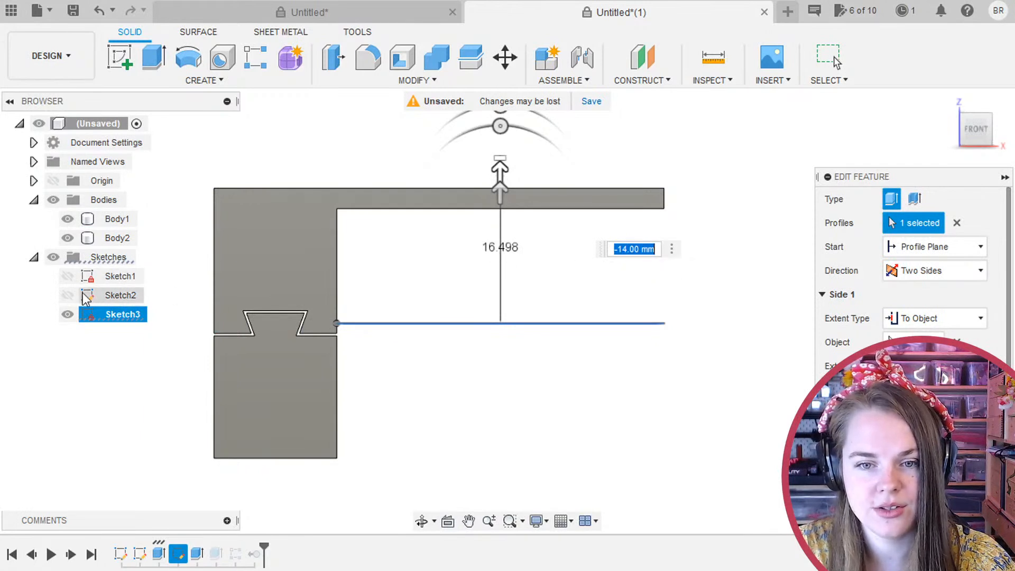
pyautogui.click(67, 295)
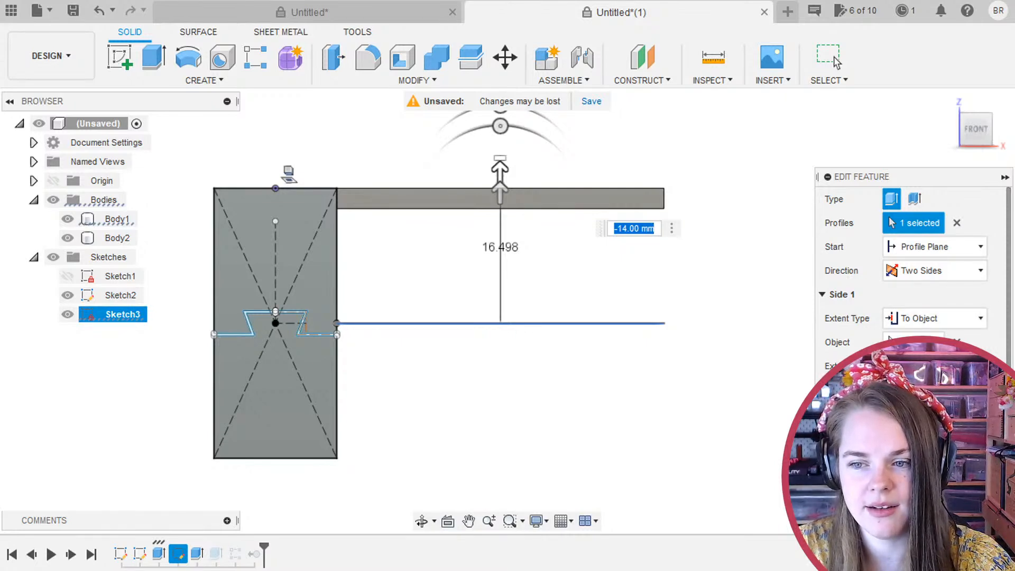
pyautogui.click(944, 514)
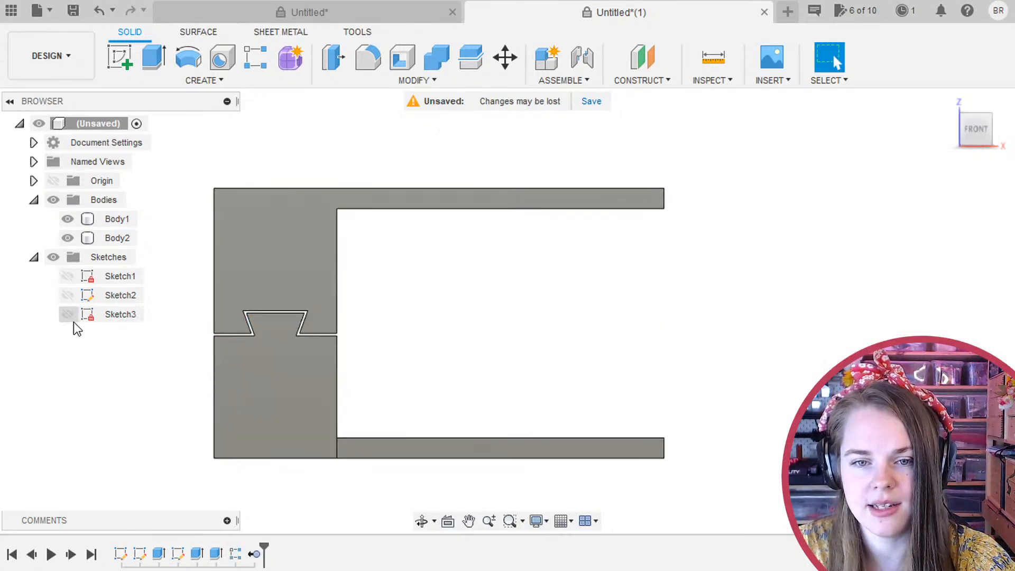
# Compare the three sketches by switching their visibility, leaving only Sketch1 displayed over the blocks.
pyautogui.click(68, 318)
pyautogui.click(68, 296)
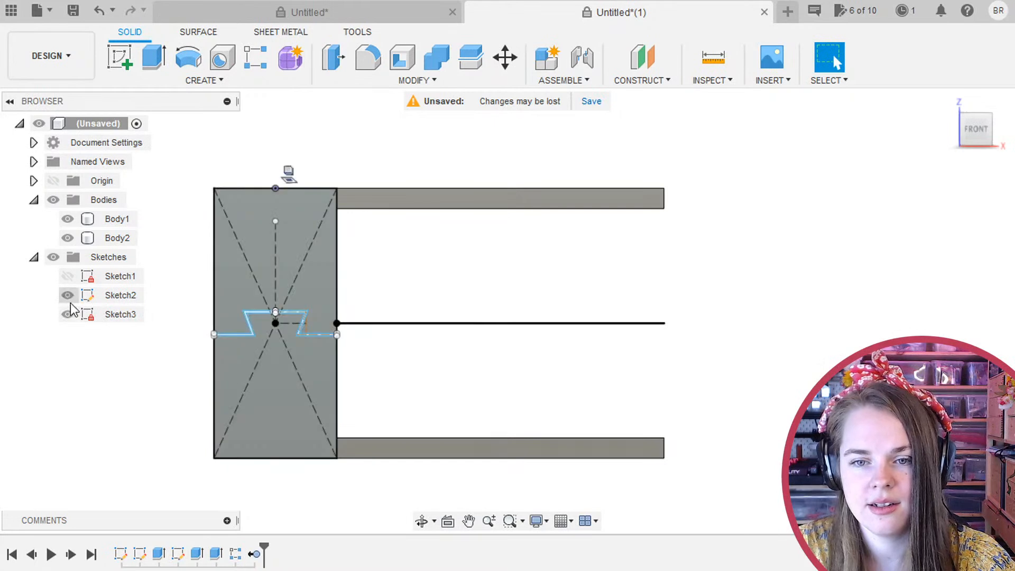
pyautogui.click(69, 313)
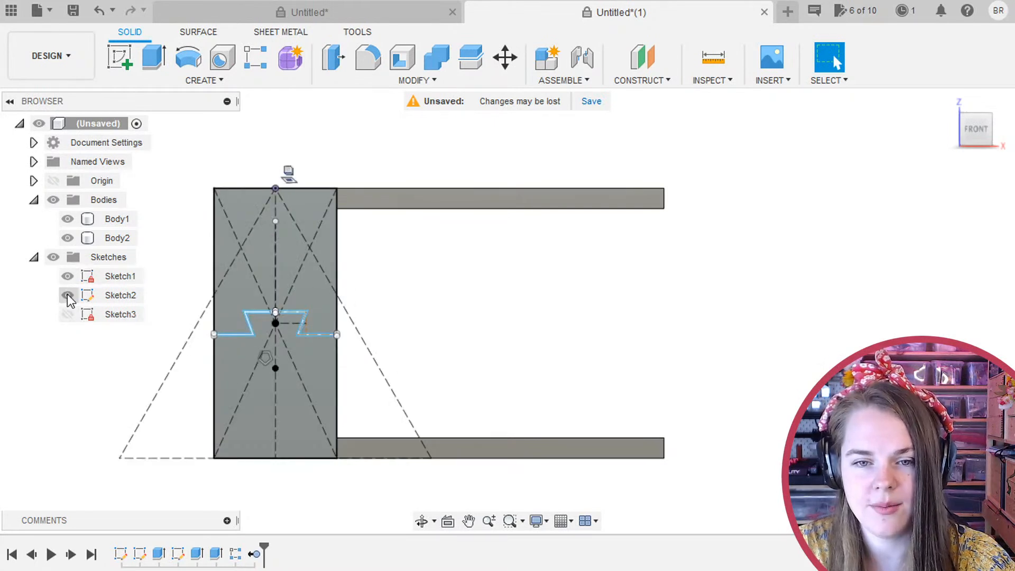
pyautogui.click(68, 295)
pyautogui.click(68, 283)
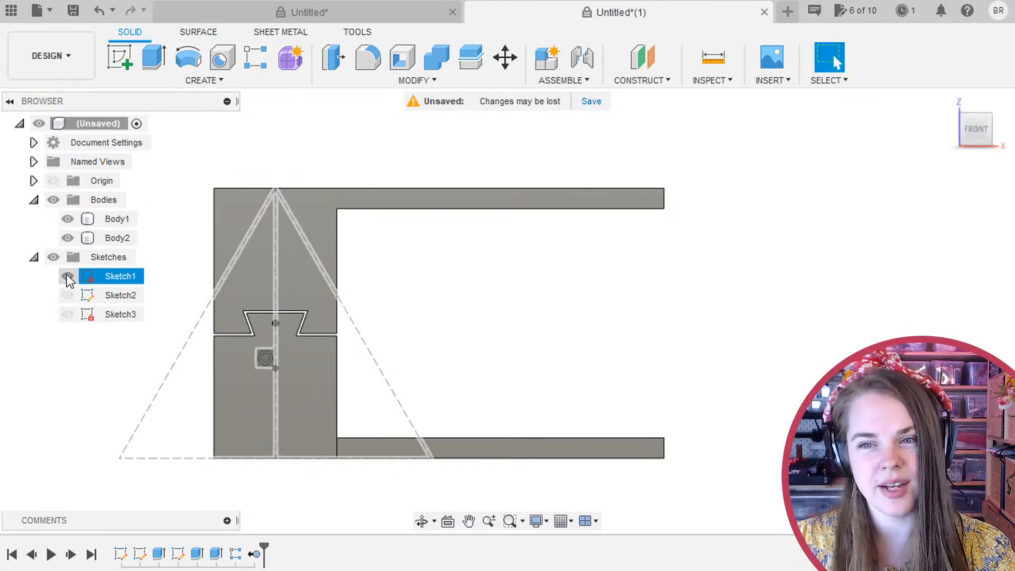
# Identify Sketch2 in the feature history, and open Sketch3 to check it before leaving it unchanged.
pyautogui.click(151, 397)
pyautogui.click(140, 554)
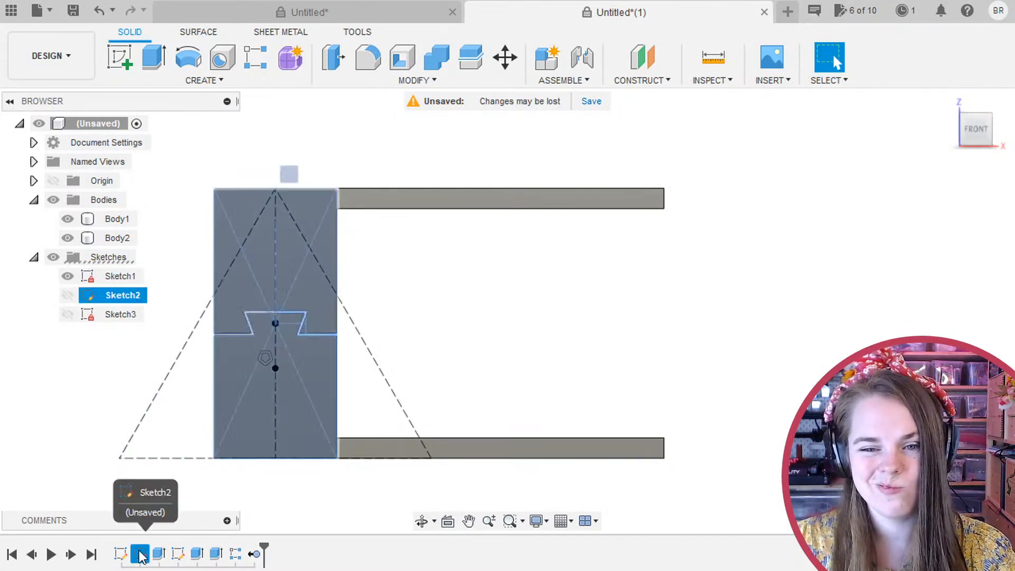
pyautogui.click(137, 486)
pyautogui.doubleClick(177, 554)
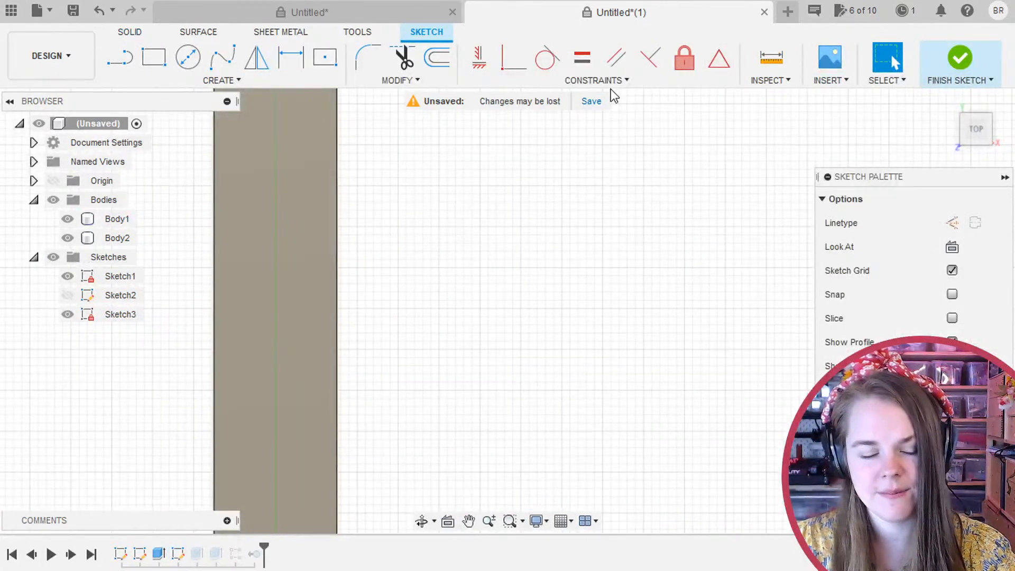
pyautogui.click(959, 59)
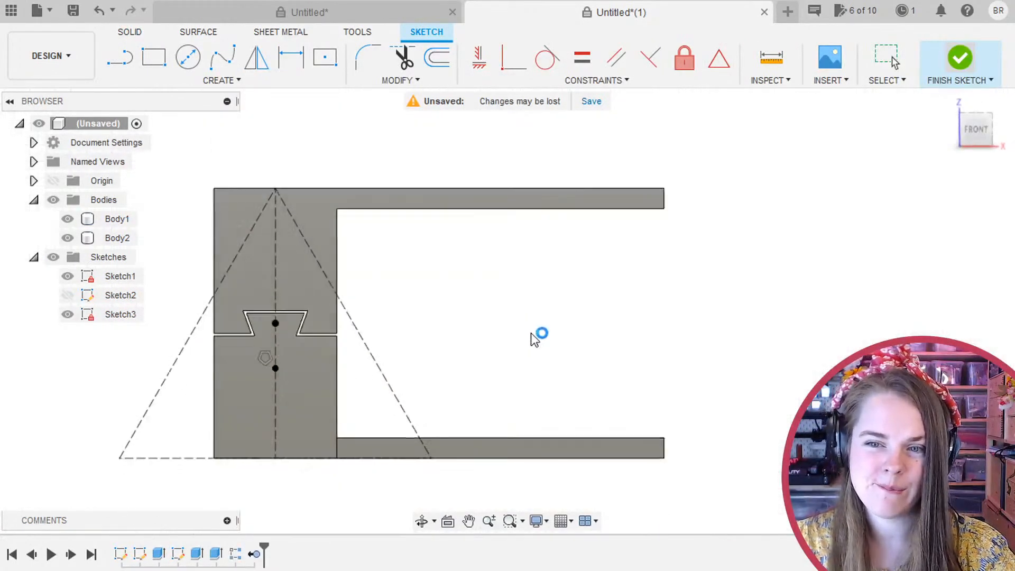
# Examine the dovetail joint's clearance and the tooth roots up close, from the front and at an angle.
pyautogui.moveTo(540, 335); pyautogui.dragTo(690, 234, button='middle')
pyautogui.scroll(3, 352, 296)
pyautogui.moveTo(388, 225); pyautogui.dragTo(438, 276, button='middle')
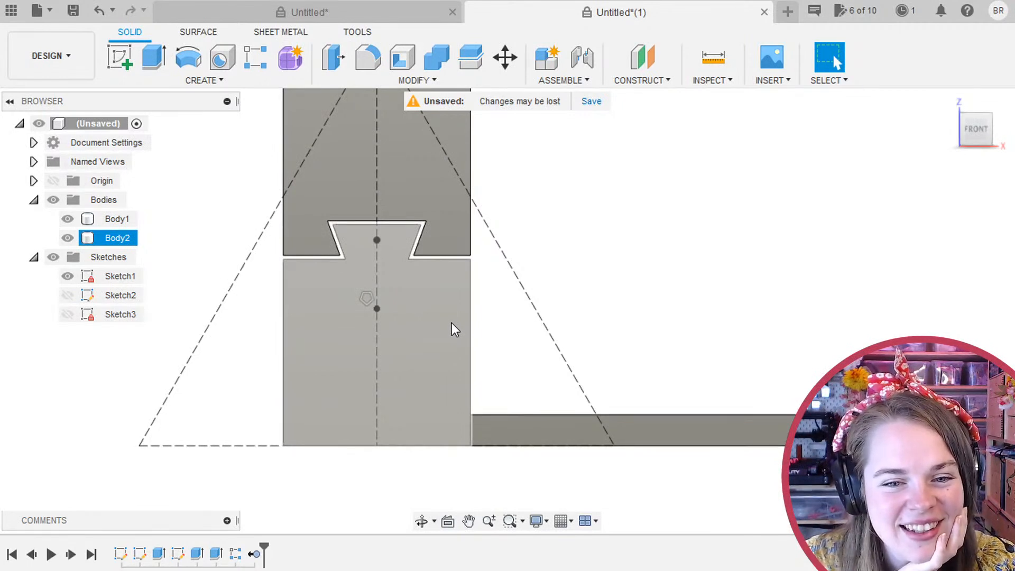
pyautogui.moveTo(452, 322); pyautogui.dragTo(560, 393, button='middle')
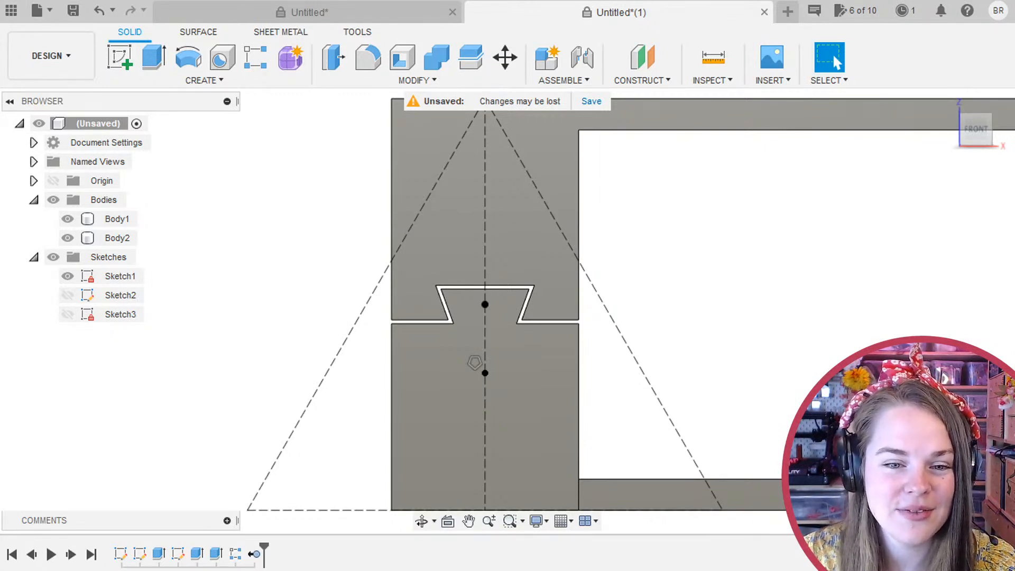
pyautogui.moveTo(788, 311)
pyautogui.keyDown('shift'); pyautogui.mouseDown(button='middle')
pyautogui.moveTo(634, 407)
pyautogui.moveTo(714, 404)
pyautogui.moveTo(822, 96)
pyautogui.mouseUp(button='middle'); pyautogui.keyUp('shift')
pyautogui.scroll(-3, 390, 296)
pyautogui.scroll(2, 545, 389)
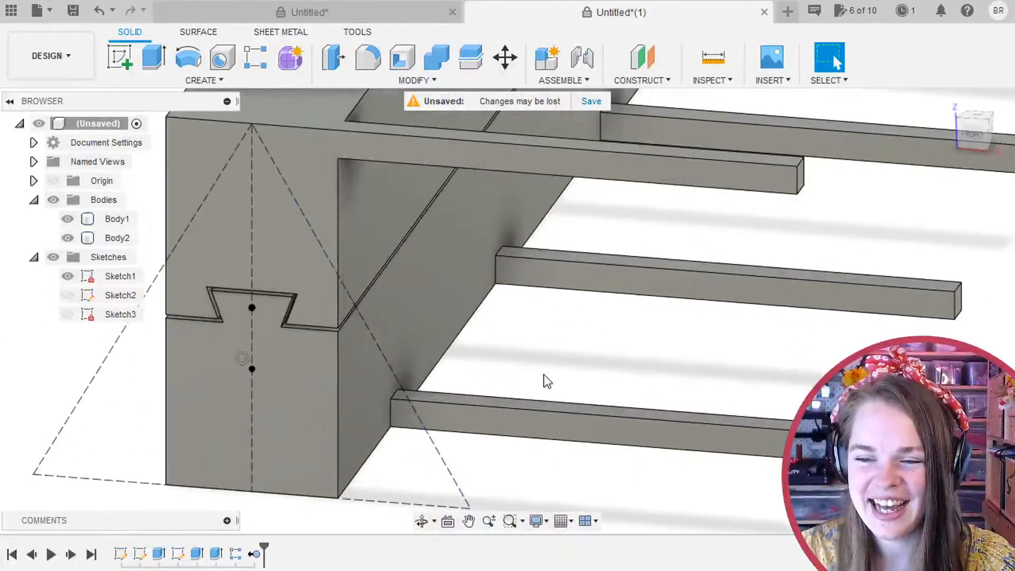
pyautogui.moveTo(537, 373); pyautogui.dragTo(730, 366, button='middle')
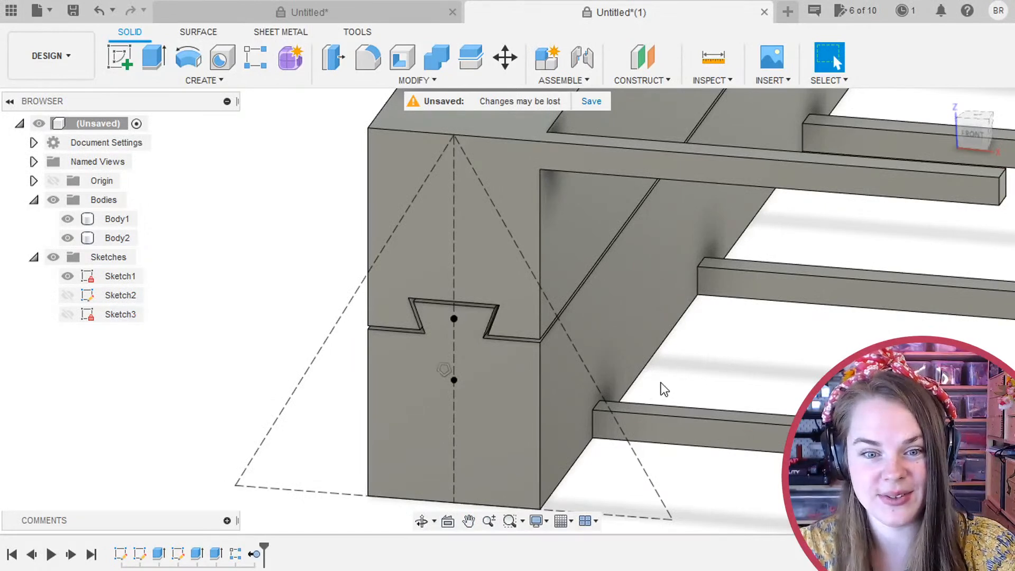
# Display Sketch2 again on the end face around the dovetail joint.
pyautogui.scroll(-1, 649, 365)
pyautogui.scroll(3, 643, 370)
pyautogui.moveTo(598, 312)
pyautogui.mouseDown(button='middle')
pyautogui.moveTo(741, 400)
pyautogui.moveTo(726, 402)
pyautogui.mouseUp(button='middle')
pyautogui.click(68, 298)
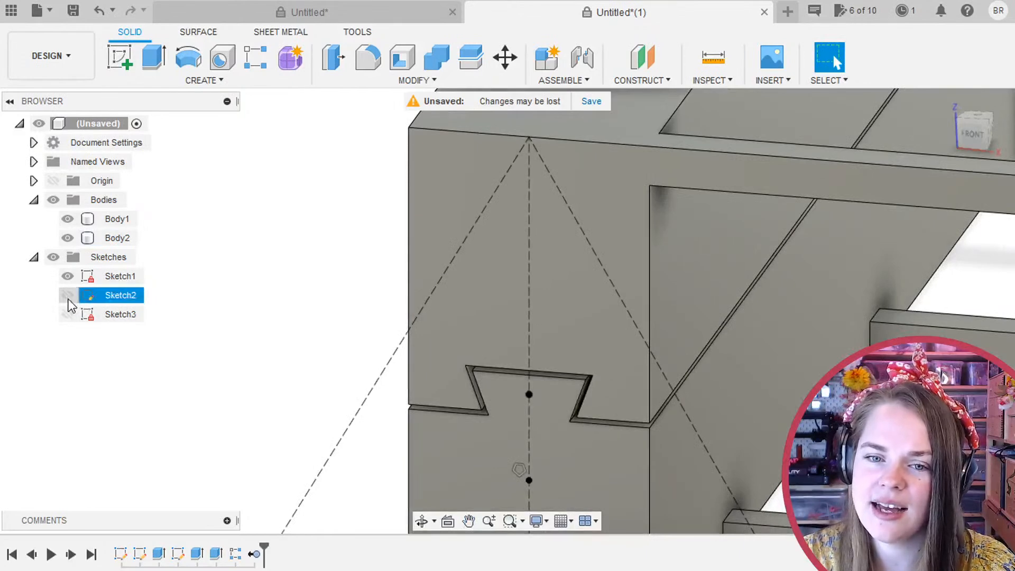
# Compare Sketch2 with Sketch1 on the end face, hide Sketch2 again and highlight Sketch1's vertical line above the dovetail.
pyautogui.click(67, 295)
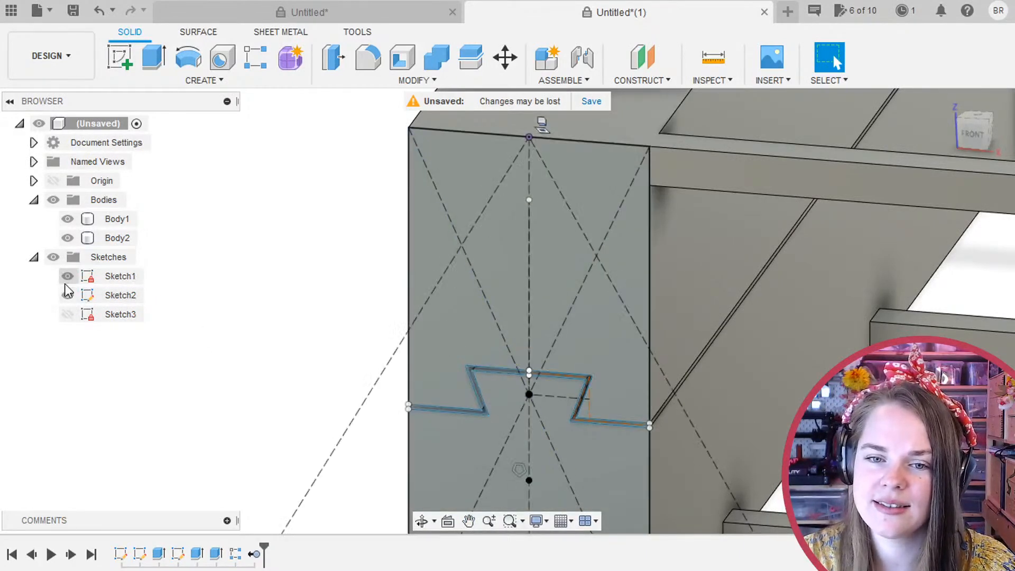
pyautogui.click(68, 294)
pyautogui.click(529, 318)
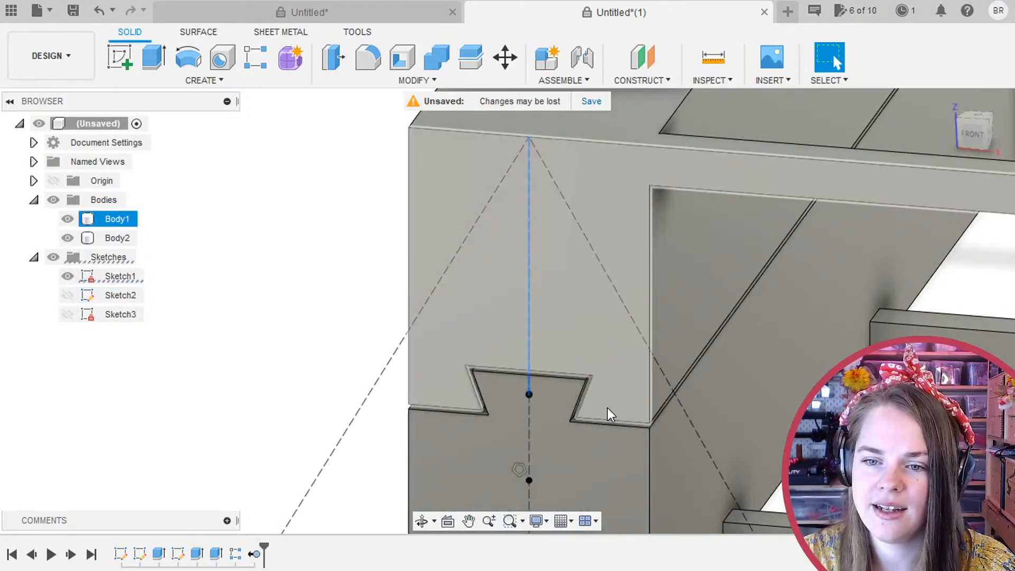
pyautogui.moveTo(664, 416); pyautogui.dragTo(570, 325, button='middle')
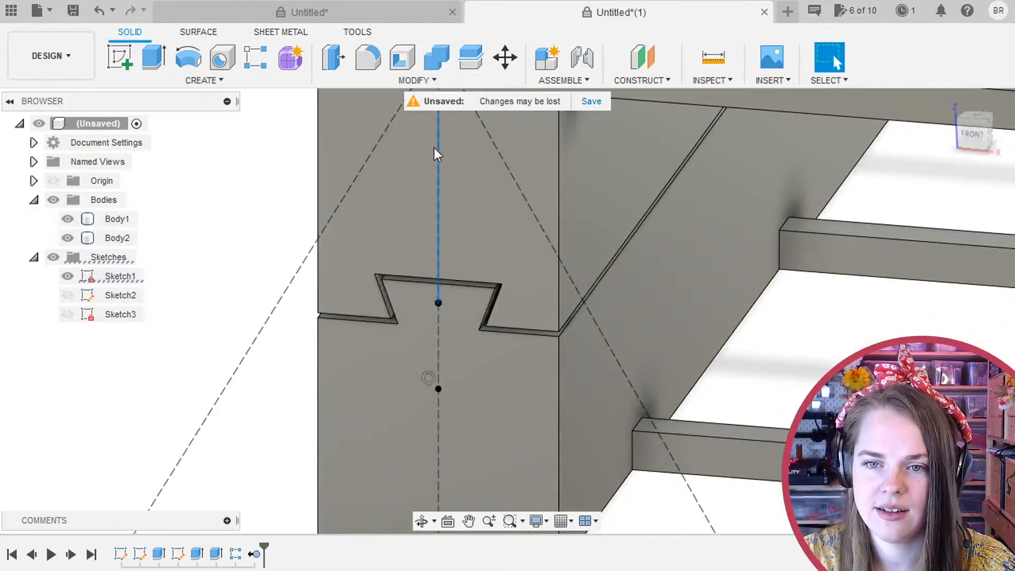
pyautogui.rightClick(440, 220)
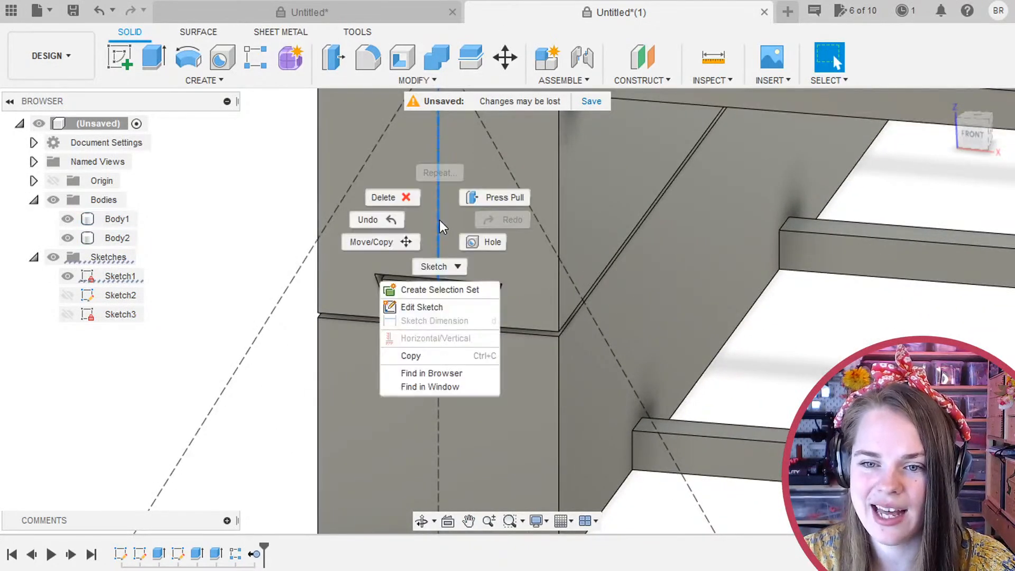
pyautogui.press('Escape')
pyautogui.press('f')
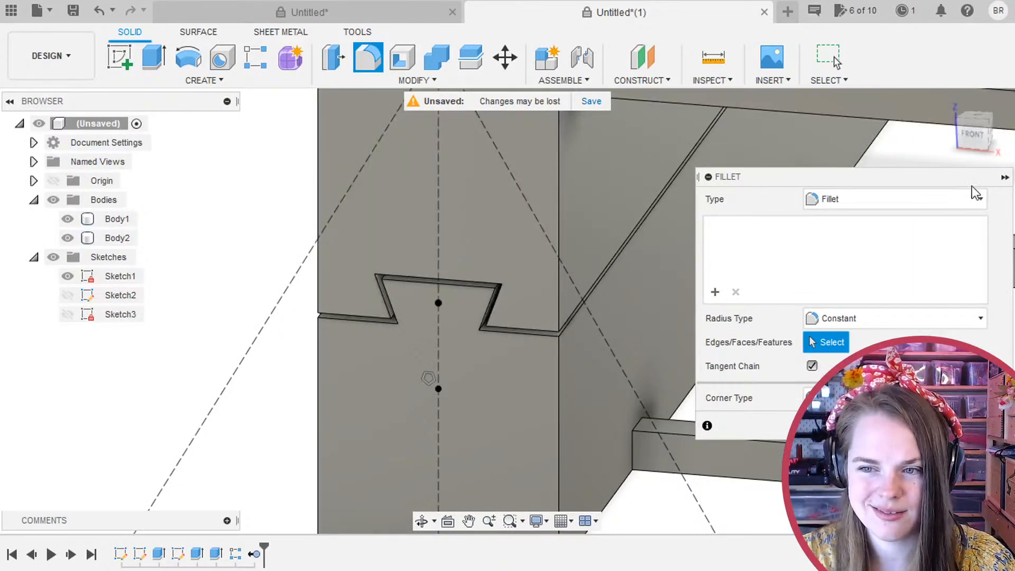
pyautogui.press('Escape')
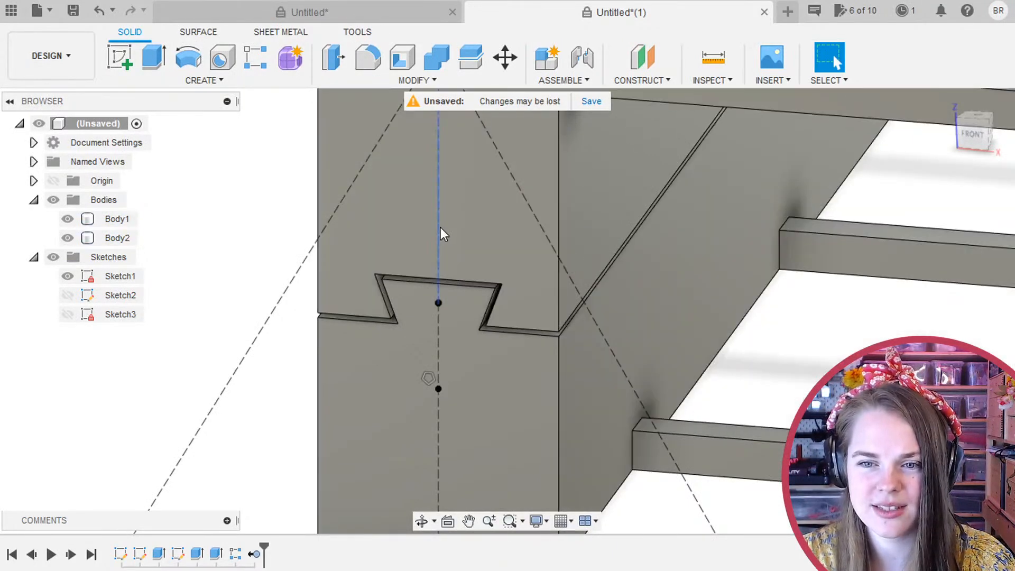
# Highlight Sketch1's vertical construction line above the dovetail and view it together with the two rows of teeth.
pyautogui.click(439, 227)
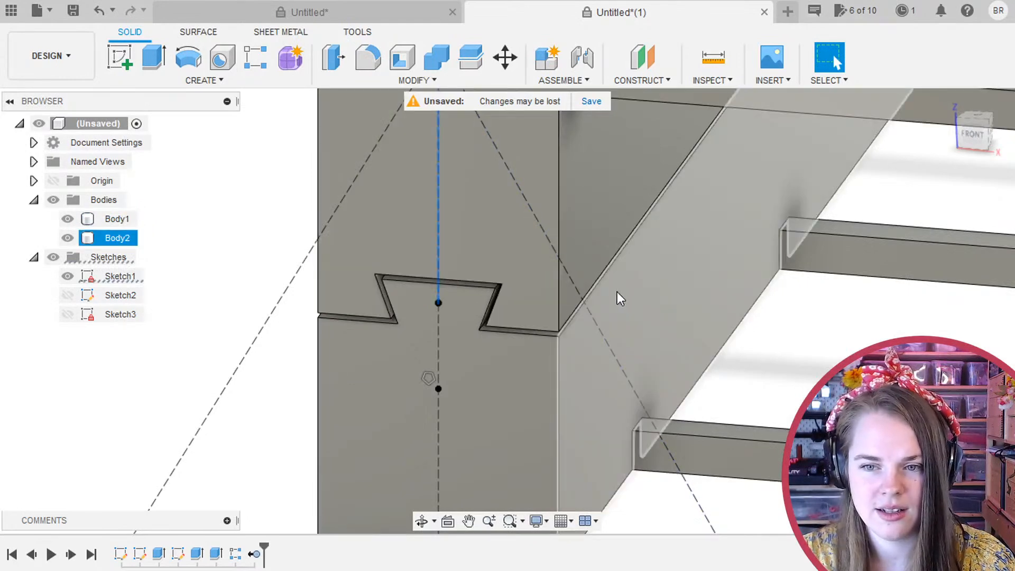
pyautogui.scroll(-5, 341, 366)
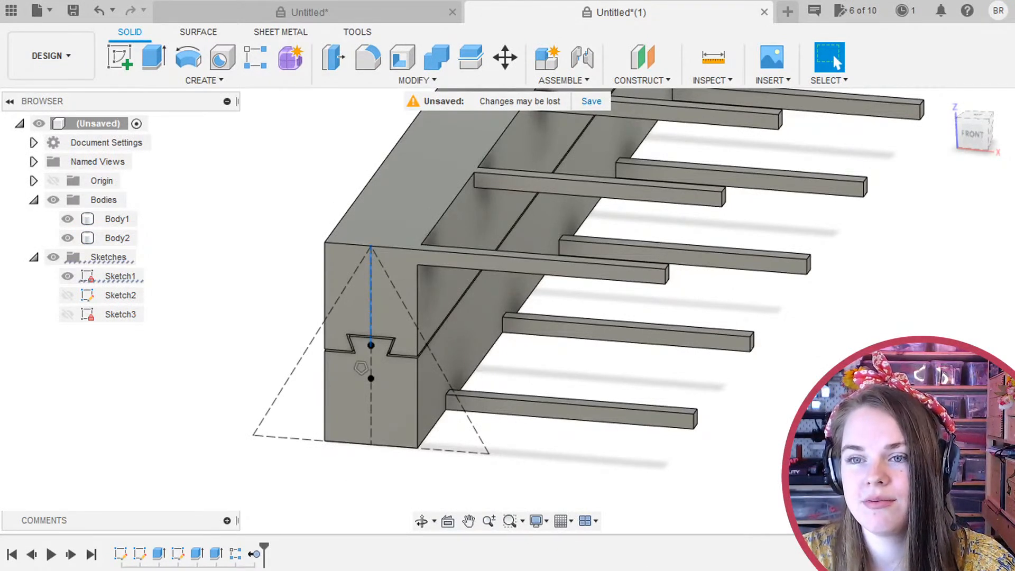
pyautogui.keyDown('shift'); pyautogui.moveTo(803, 455); pyautogui.dragTo(565, 451, button='middle'); pyautogui.keyUp('shift')
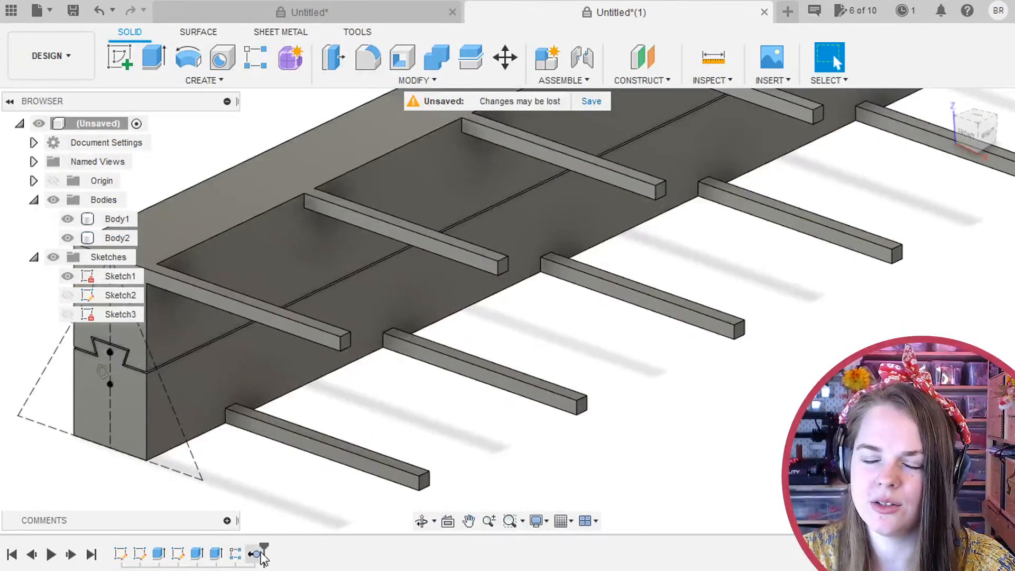
# Open the tooth pattern feature to review its source features, quantity and ToothSpacing distance, and accept it without edits.
pyautogui.doubleClick(236, 553)
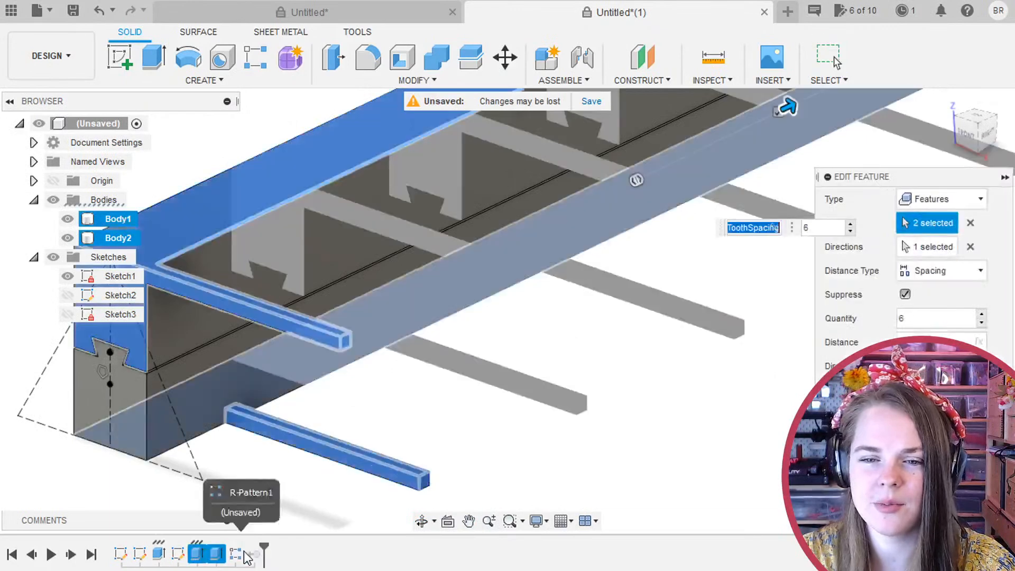
pyautogui.moveTo(502, 449); pyautogui.dragTo(601, 472, button='middle')
pyautogui.scroll(-3, 485, 461)
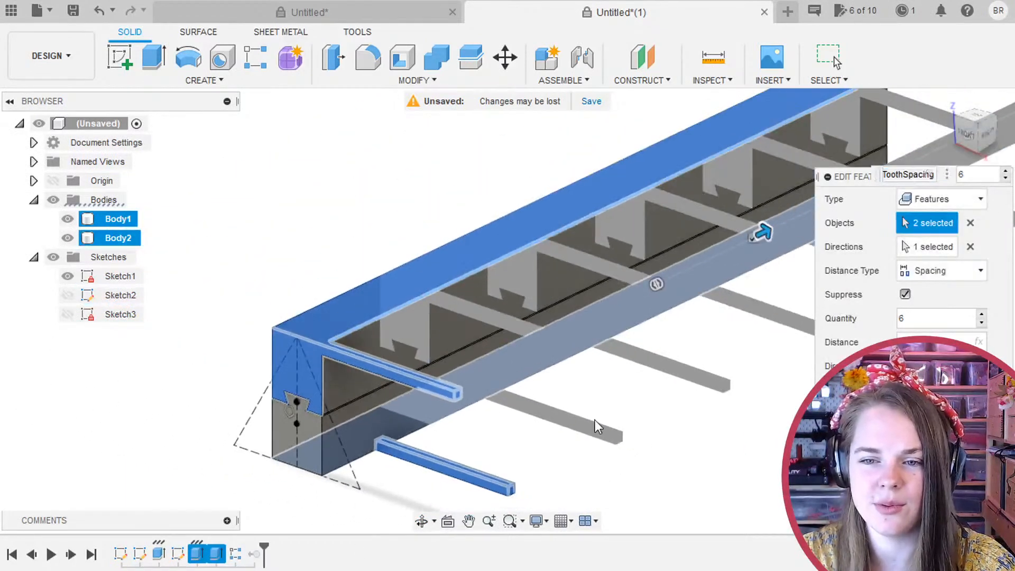
pyautogui.press('Return')
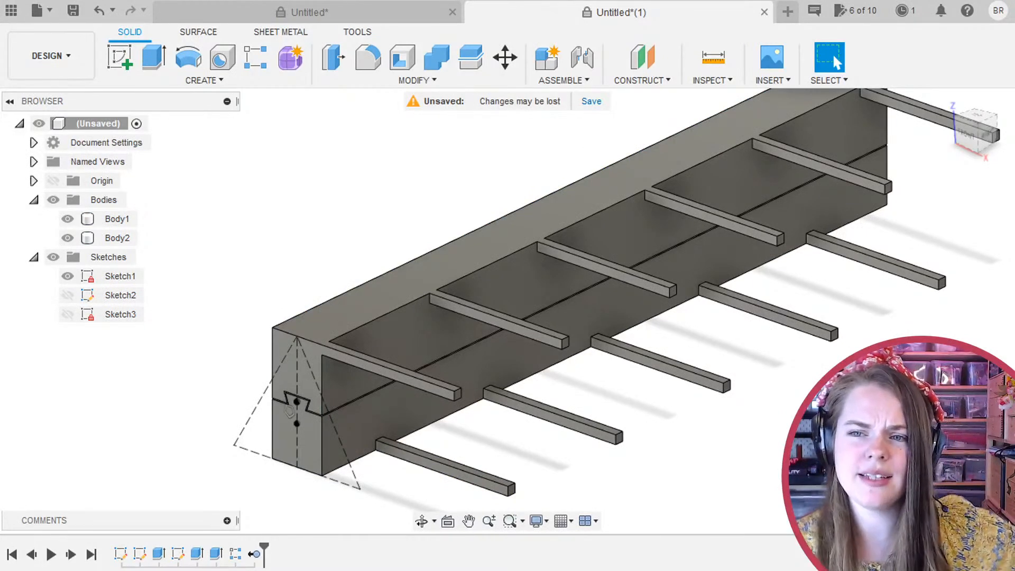
pyautogui.scroll(-3, 241, 424)
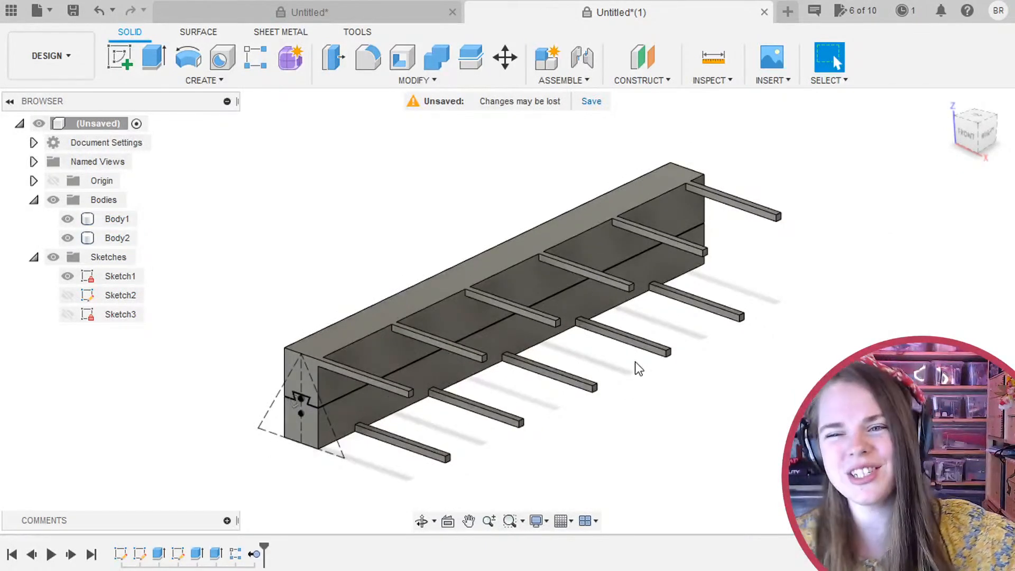
pyautogui.hotkey('ctrl', 's')
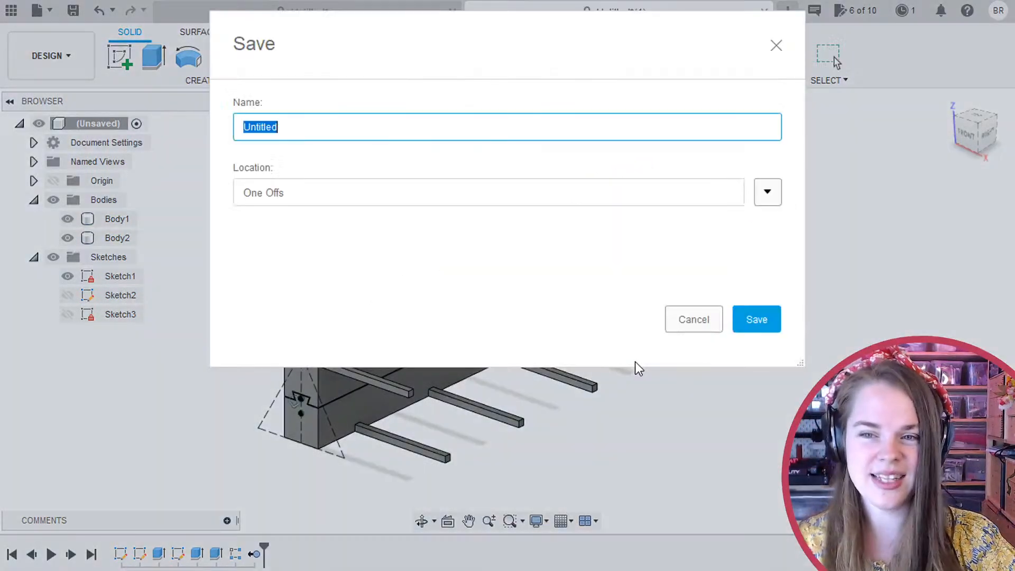
pyautogui.click(701, 327)
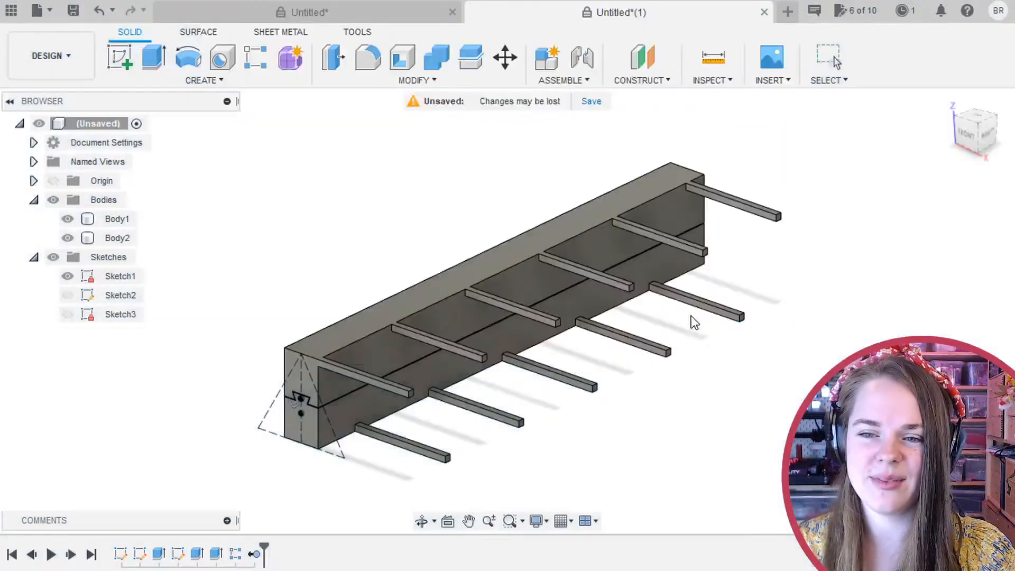
pyautogui.keyDown('shift'); pyautogui.moveTo(745, 323); pyautogui.dragTo(711, 296, button='middle'); pyautogui.keyUp('shift')
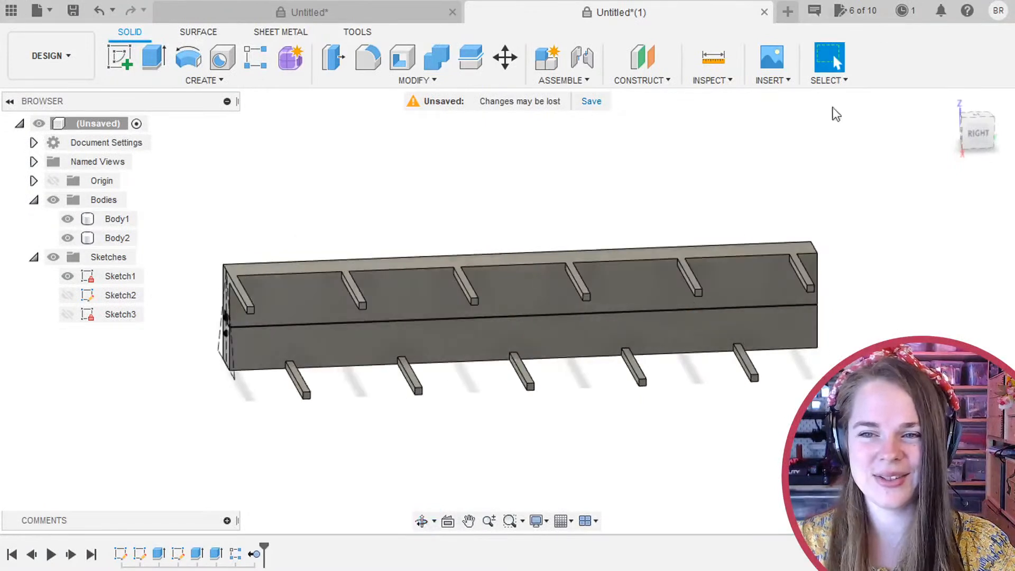
# Create a new empty design, and switch back to the first open design with the finely toothed comb.
pyautogui.click(788, 13)
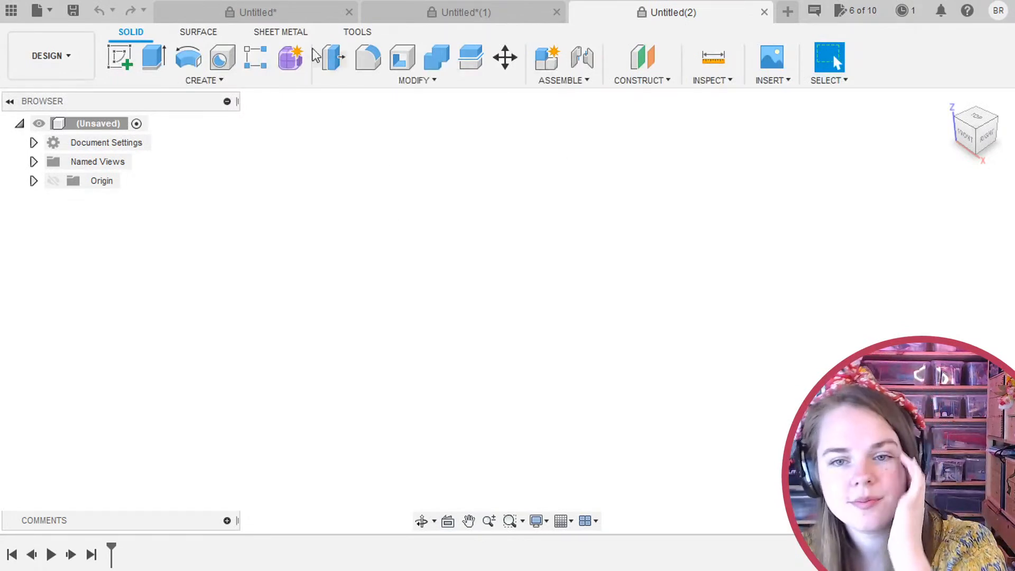
pyautogui.click(263, 12)
# Examine the finely toothed comb and its joined spine from above, from behind and from below.
pyautogui.moveTo(318, 397); pyautogui.dragTo(657, 318, button='middle')
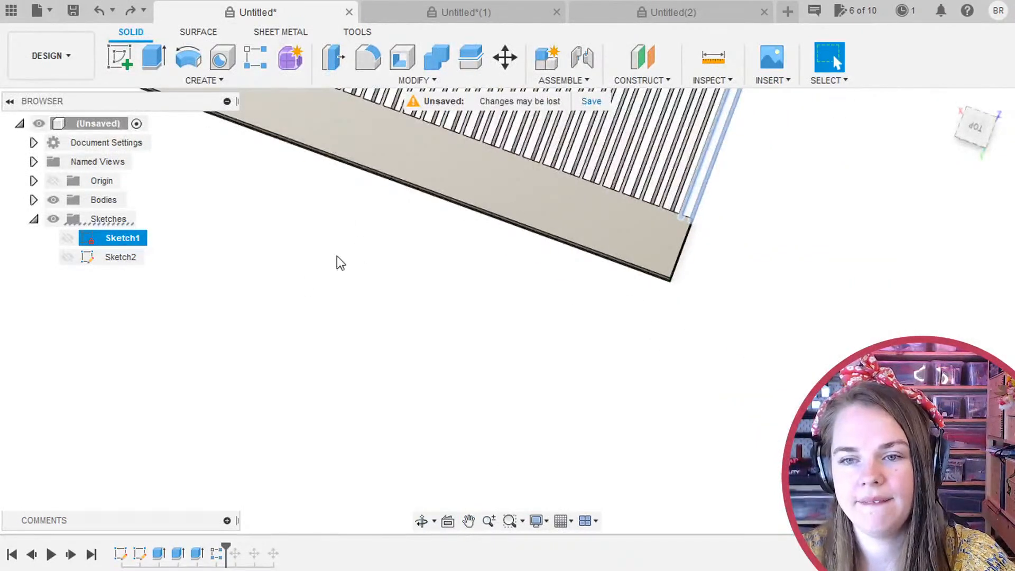
pyautogui.moveTo(566, 474); pyautogui.dragTo(717, 521, button='middle')
pyautogui.scroll(-5, 559, 407)
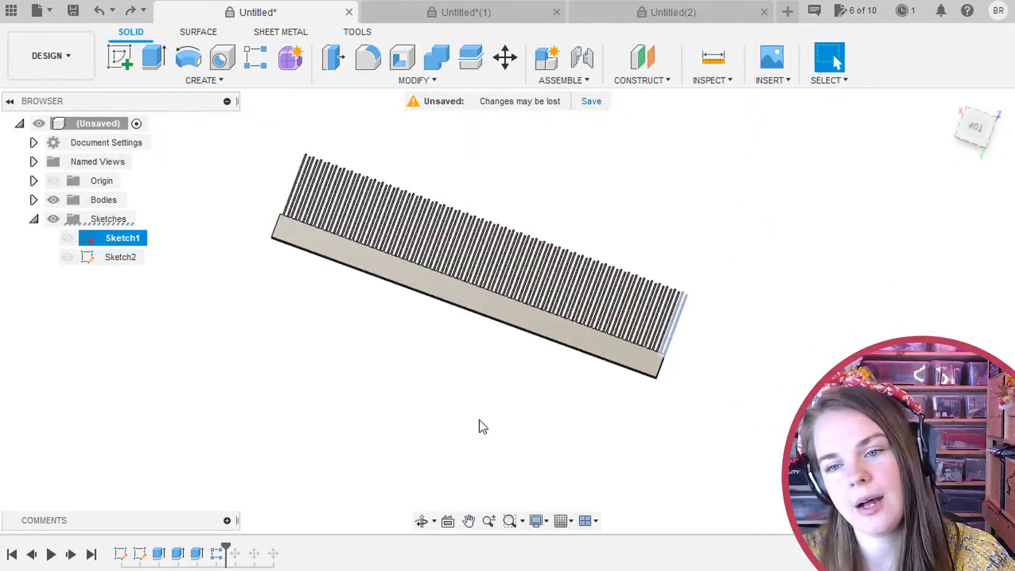
pyautogui.keyDown('shift'); pyautogui.moveTo(478, 424); pyautogui.dragTo(550, 344, button='middle'); pyautogui.keyUp('shift')
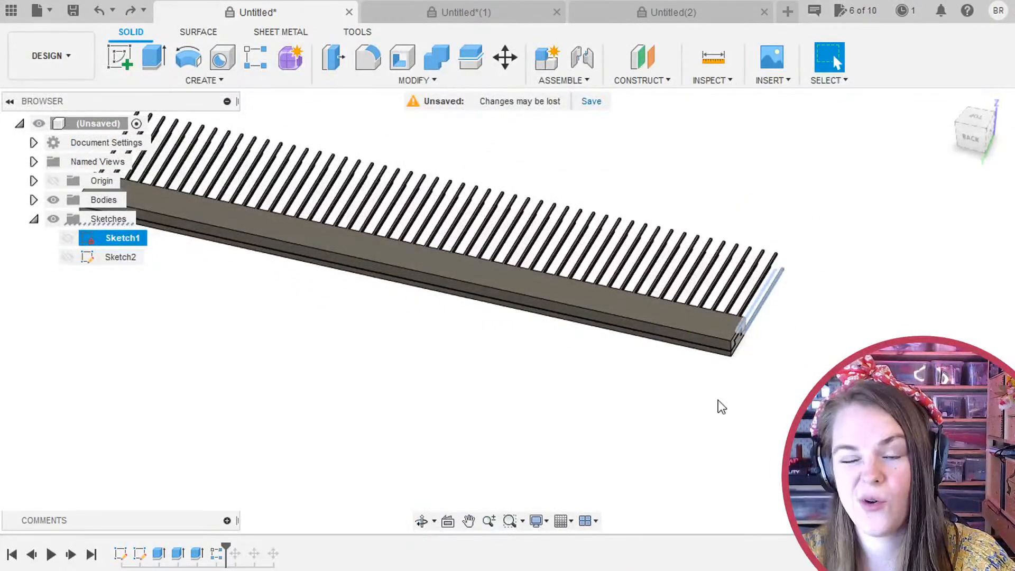
pyautogui.scroll(-2, 696, 391)
pyautogui.scroll(2, 691, 395)
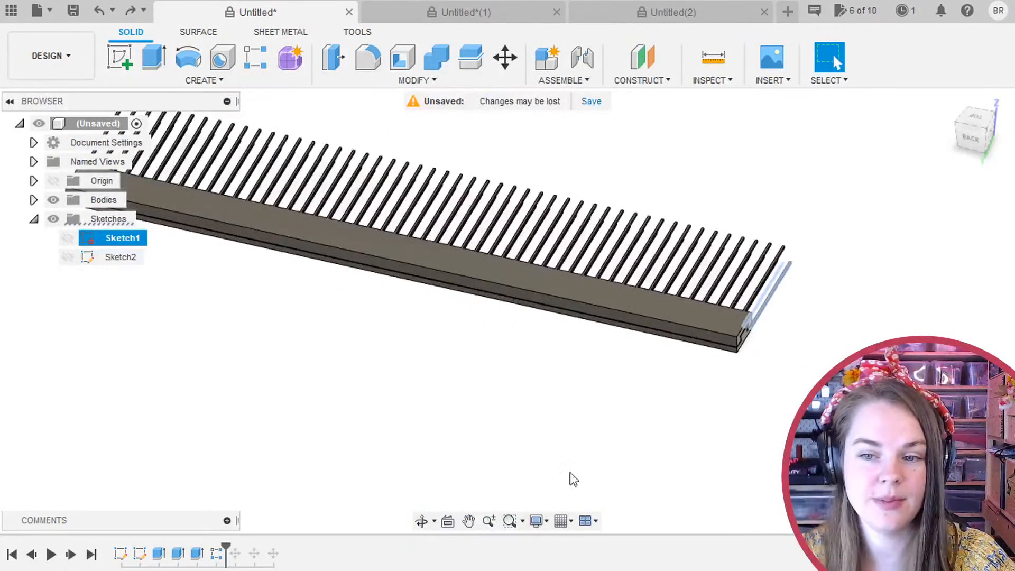
pyautogui.moveTo(548, 404); pyautogui.dragTo(632, 401, button='middle')
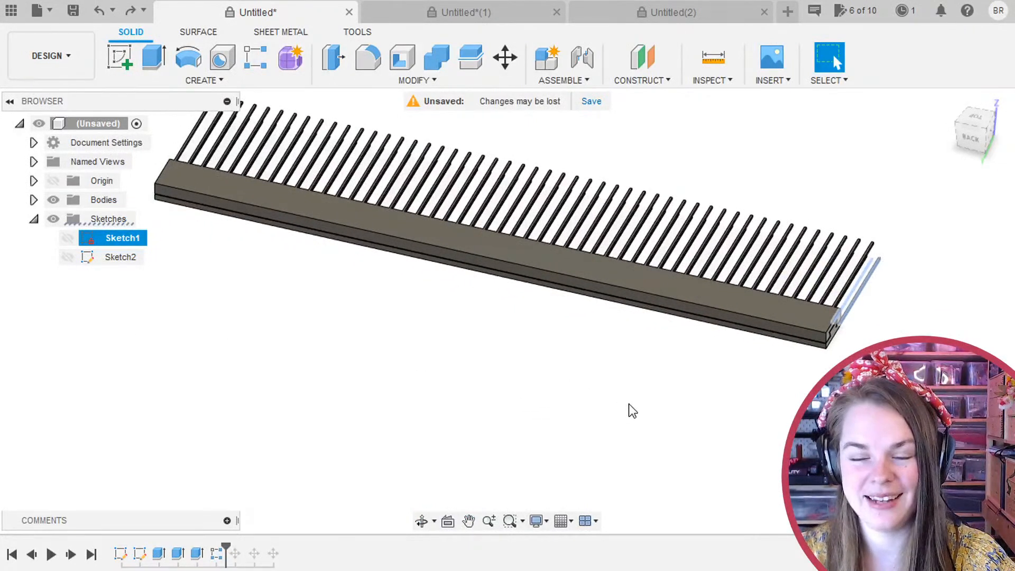
pyautogui.scroll(-1, 697, 400)
pyautogui.scroll(2, 696, 399)
pyautogui.moveTo(494, 312); pyautogui.dragTo(577, 332, button='middle')
pyautogui.scroll(-1, 775, 417)
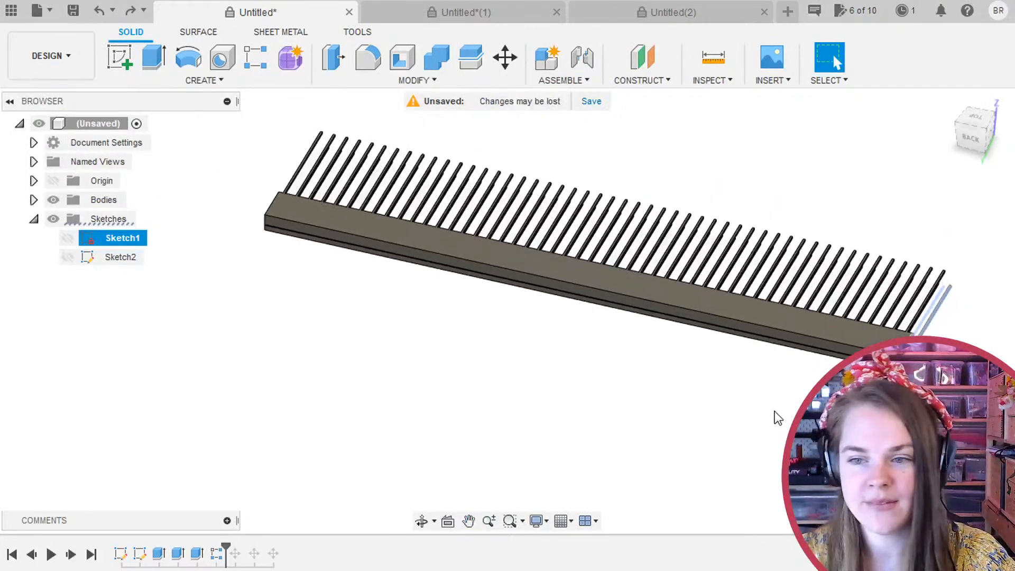
pyautogui.scroll(2, 777, 419)
pyautogui.moveTo(791, 421); pyautogui.dragTo(823, 407, button='middle')
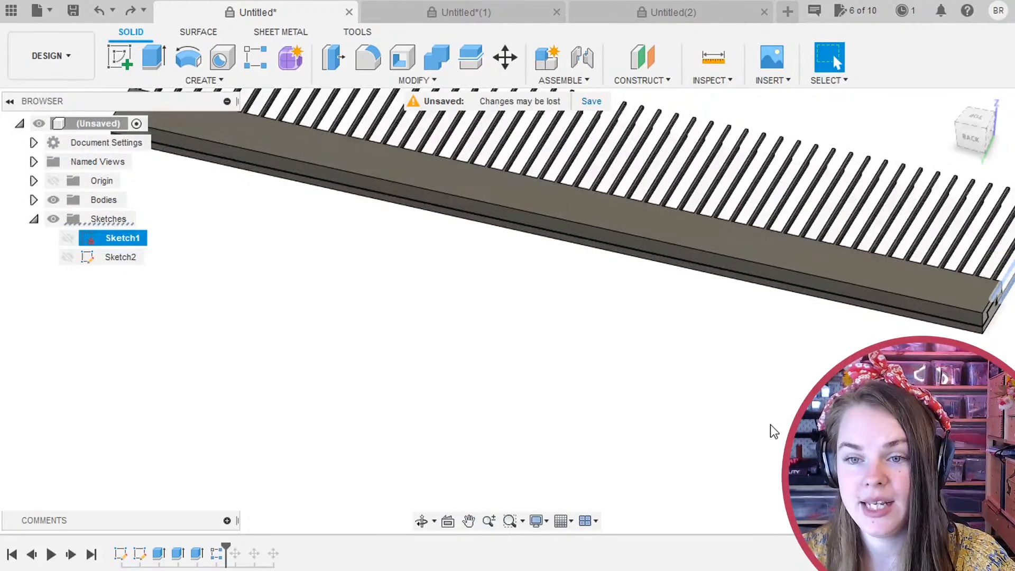
pyautogui.keyDown('shift'); pyautogui.moveTo(730, 446); pyautogui.dragTo(760, 378, button='middle'); pyautogui.keyUp('shift')
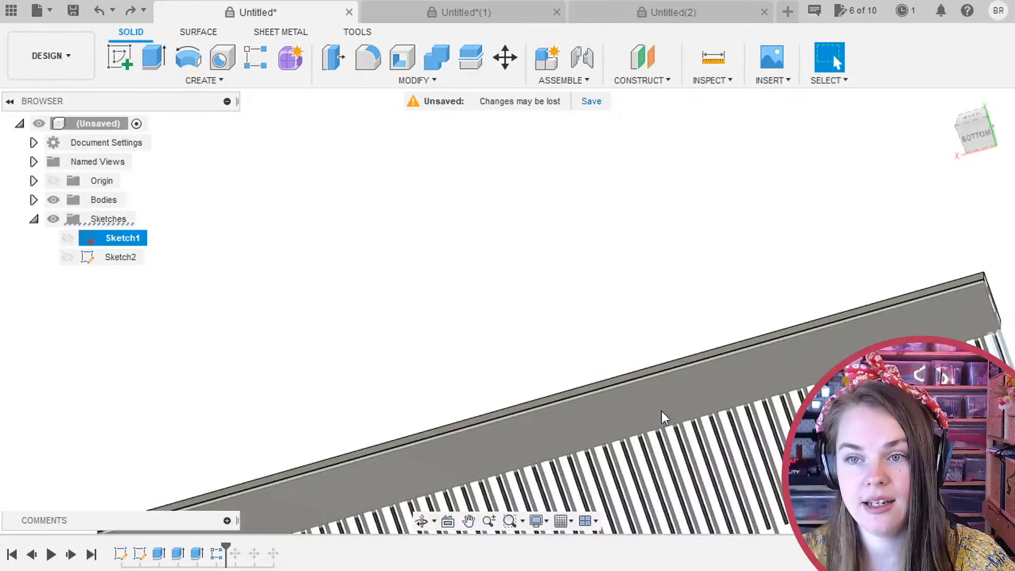
# Start a new sketch on the flat underside of the comb's spine.
pyautogui.click(121, 57)
pyautogui.click(557, 396)
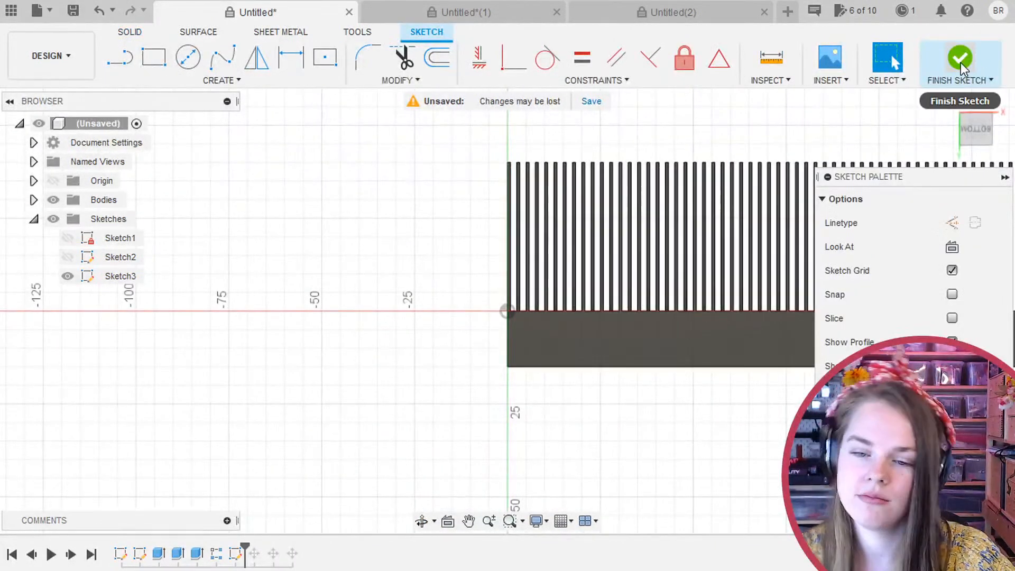
pyautogui.moveTo(210, 295)
pyautogui.mouseDown(button='middle')
pyautogui.moveTo(152, 295)
pyautogui.moveTo(168, 299)
pyautogui.mouseUp(button='middle')
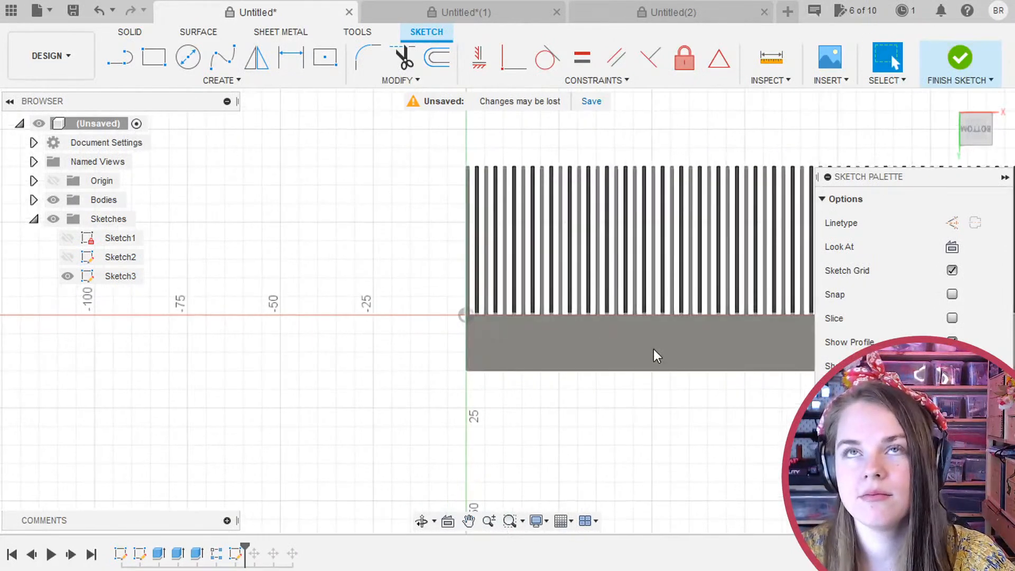
pyautogui.moveTo(567, 392)
pyautogui.mouseDown(button='middle')
pyautogui.moveTo(450, 376)
pyautogui.moveTo(416, 355)
pyautogui.mouseUp(button='middle')
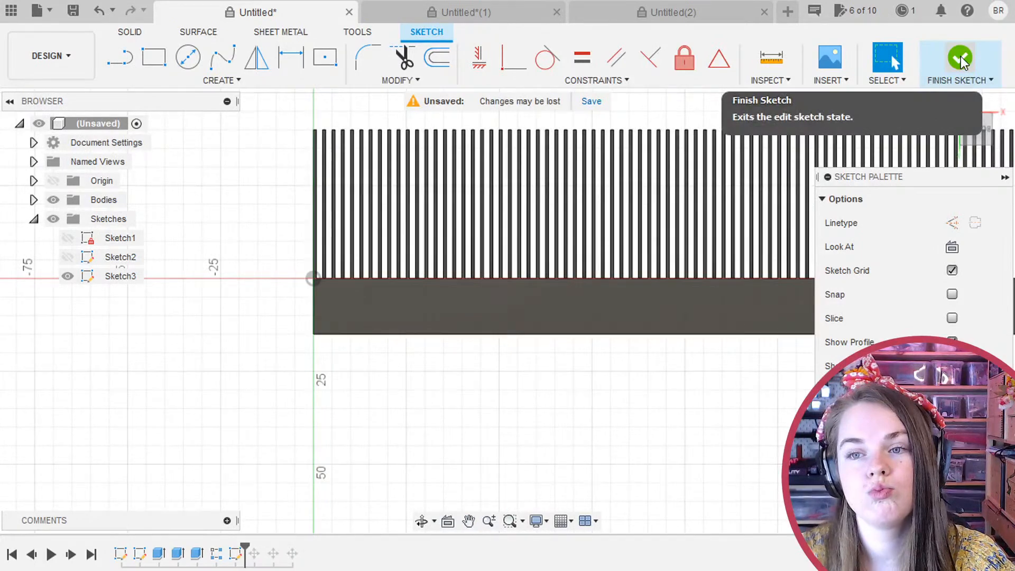
pyautogui.moveTo(621, 450); pyautogui.dragTo(376, 384, button='middle')
pyautogui.scroll(-3, 420, 423)
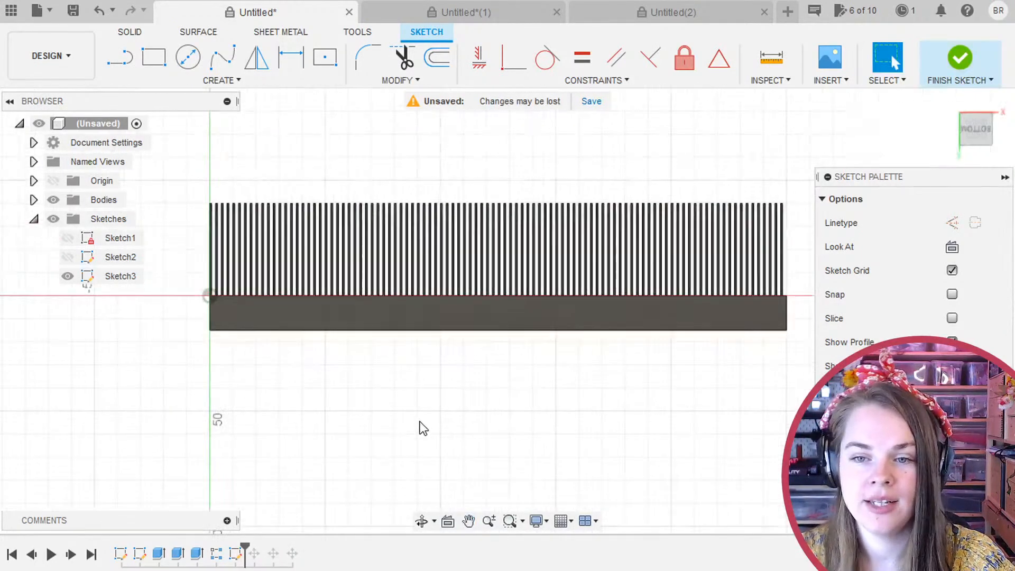
# Examine the comb from below and from above, and inspect both ends of its spine from directly above.
pyautogui.moveTo(420, 424)
pyautogui.keyDown('shift'); pyautogui.mouseDown(button='middle')
pyautogui.moveTo(294, 369)
pyautogui.moveTo(354, 330)
pyautogui.moveTo(297, 259)
pyautogui.moveTo(229, 296)
pyautogui.moveTo(203, 344)
pyautogui.mouseUp(button='middle'); pyautogui.keyUp('shift')
pyautogui.moveTo(280, 278); pyautogui.dragTo(584, 292, button='middle')
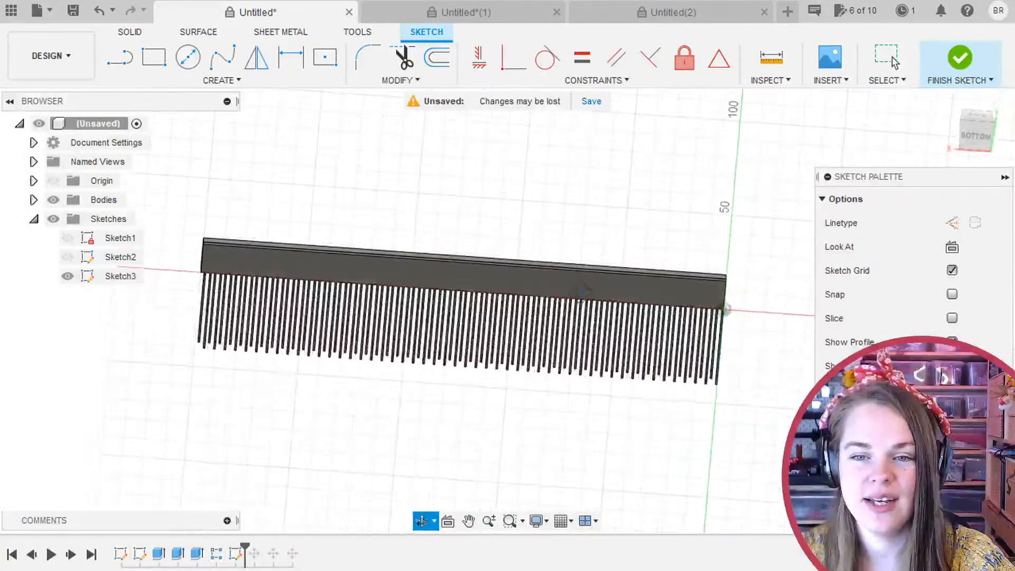
pyautogui.click(978, 136)
pyautogui.keyDown('shift'); pyautogui.moveTo(758, 210); pyautogui.dragTo(735, 391, button='middle'); pyautogui.keyUp('shift')
pyautogui.click(977, 116)
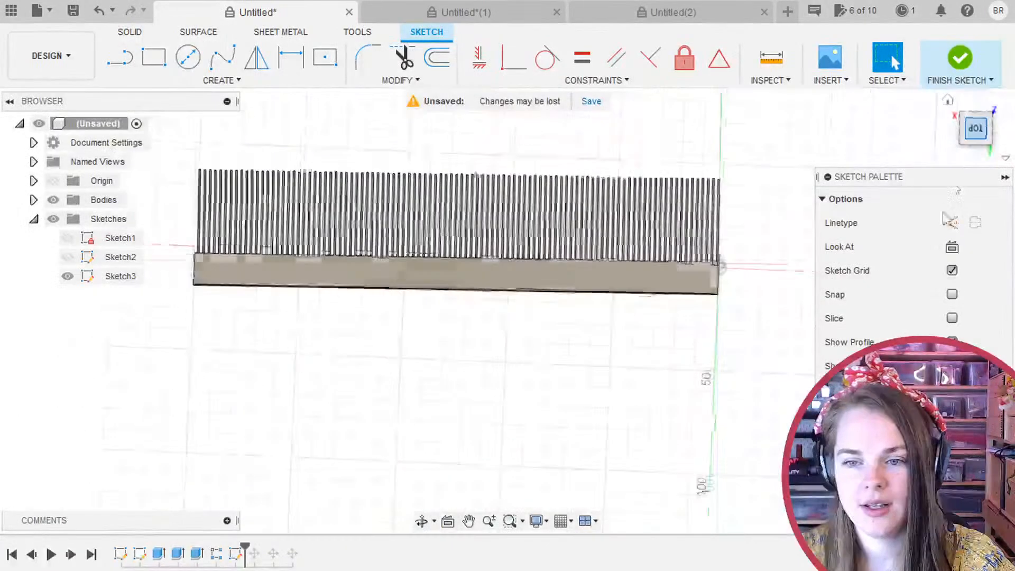
pyautogui.scroll(3, 309, 302)
pyautogui.moveTo(581, 393); pyautogui.dragTo(168, 511, button='middle')
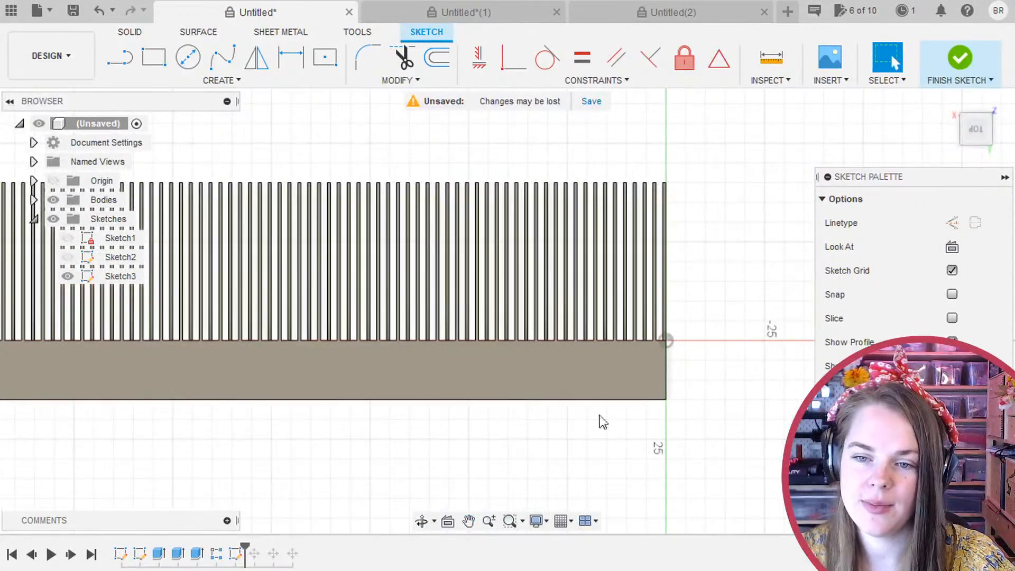
pyautogui.moveTo(154, 451)
pyautogui.mouseDown(button='middle')
pyautogui.moveTo(905, 316)
pyautogui.moveTo(791, 344)
pyautogui.mouseUp(button='middle')
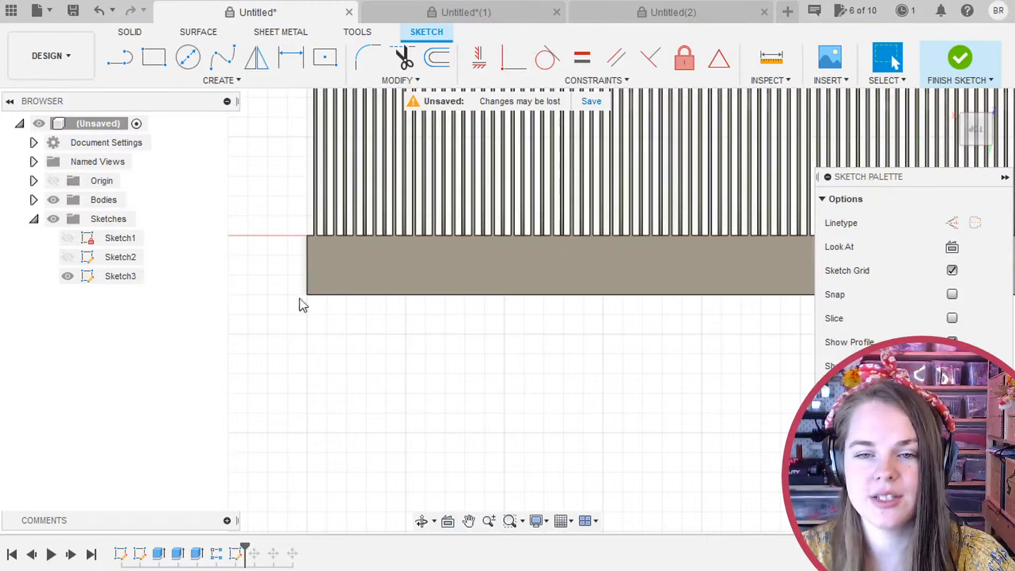
pyautogui.scroll(-2, 392, 328)
pyautogui.scroll(4, 374, 323)
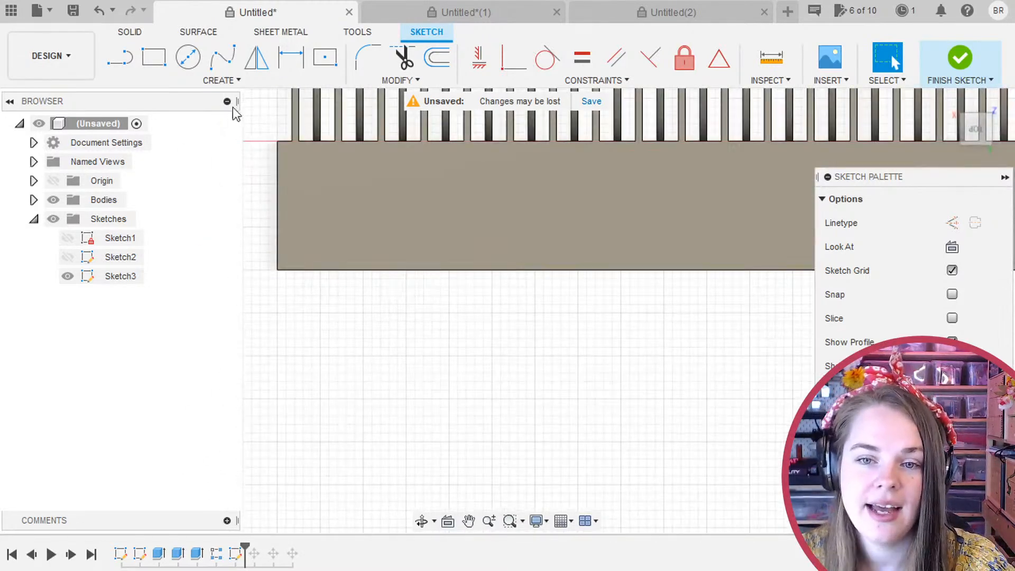
# Intersect the lower comb body with the sketch plane, using the body selection filter and keeping the projection linked.
pyautogui.click(214, 82)
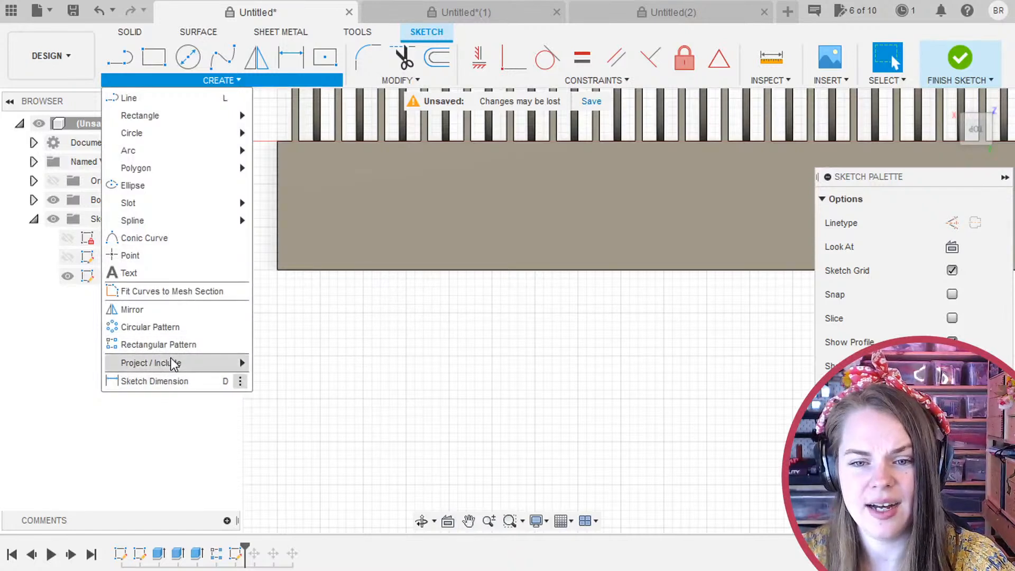
pyautogui.moveTo(174, 361)
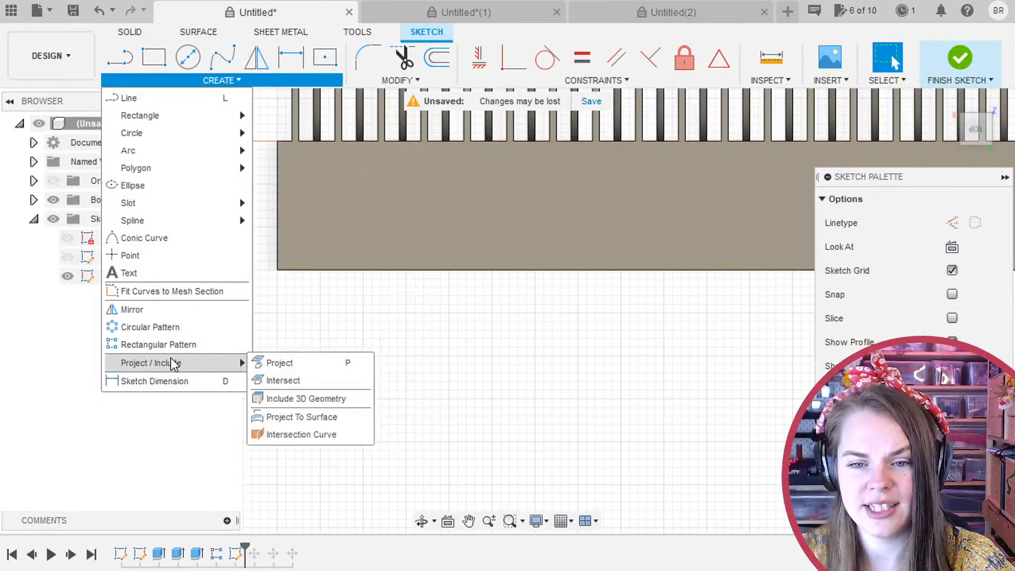
pyautogui.click(322, 382)
pyautogui.moveTo(388, 361)
pyautogui.keyDown('shift'); pyautogui.mouseDown(button='middle')
pyautogui.moveTo(464, 435)
pyautogui.moveTo(347, 220)
pyautogui.moveTo(347, 197)
pyautogui.moveTo(481, 447)
pyautogui.moveTo(517, 478)
pyautogui.moveTo(508, 447)
pyautogui.moveTo(516, 428)
pyautogui.moveTo(558, 420)
pyautogui.moveTo(379, 294)
pyautogui.moveTo(175, 233)
pyautogui.mouseUp(button='middle'); pyautogui.keyUp('shift')
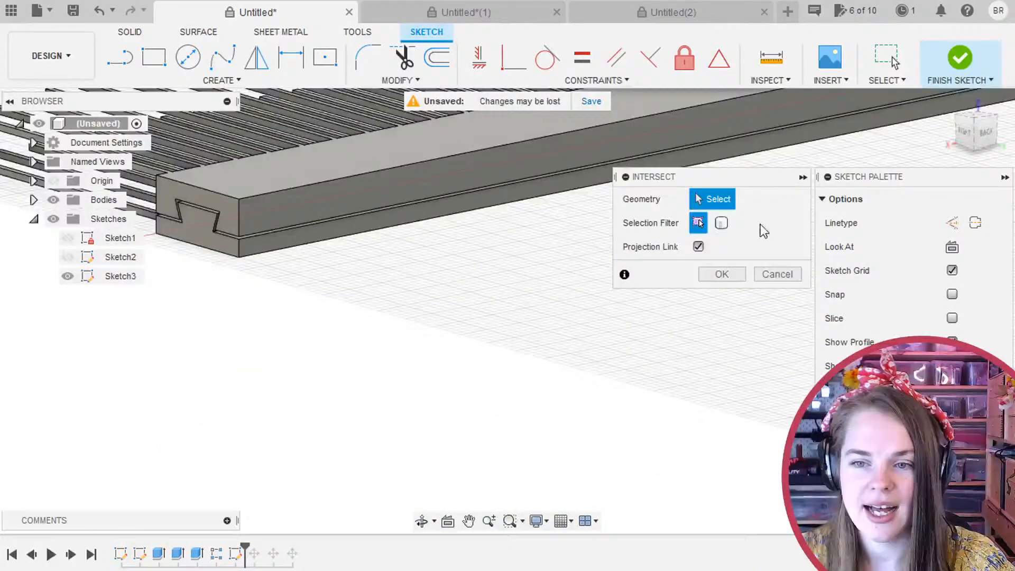
pyautogui.click(722, 223)
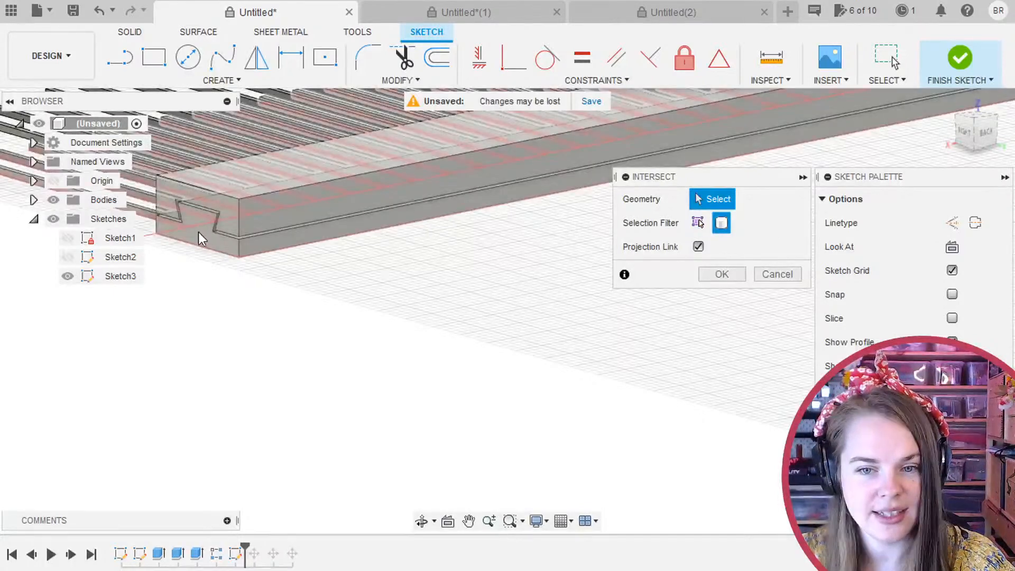
pyautogui.click(201, 237)
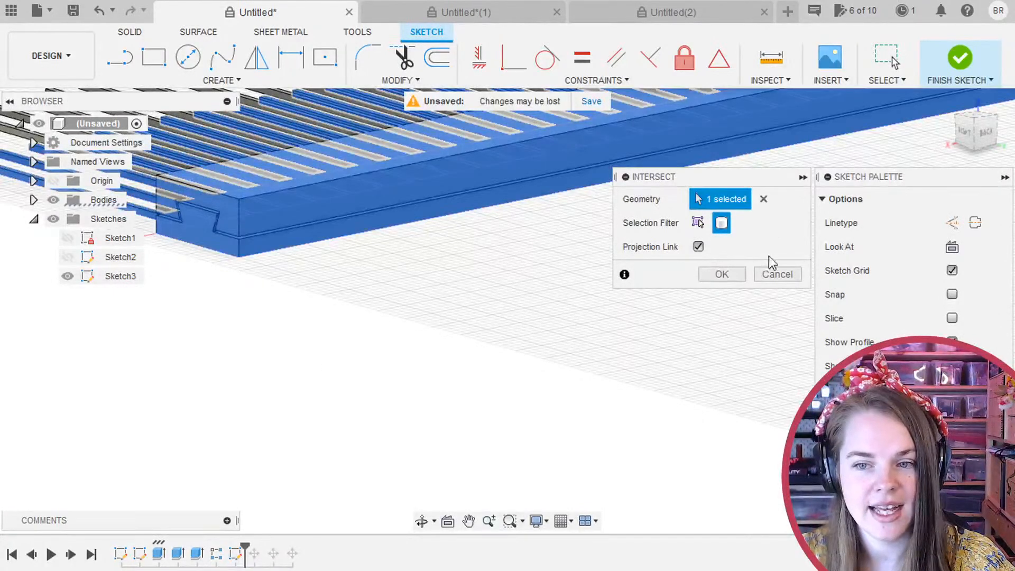
pyautogui.click(723, 274)
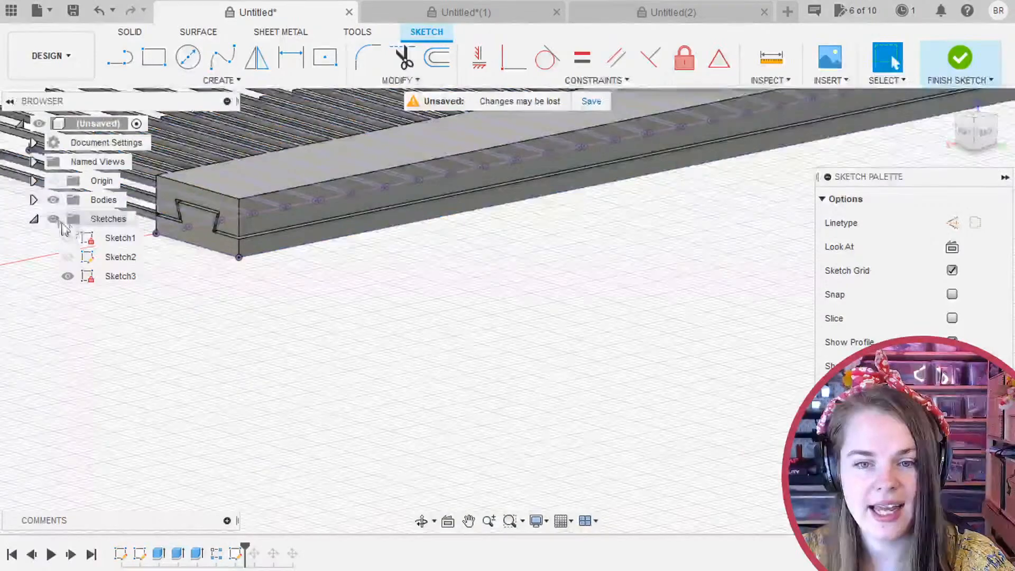
# Hide all bodies and view the intersected comb outline squarely from above.
pyautogui.click(54, 199)
pyautogui.keyDown('shift'); pyautogui.moveTo(482, 237); pyautogui.dragTo(450, 305, button='middle'); pyautogui.keyUp('shift')
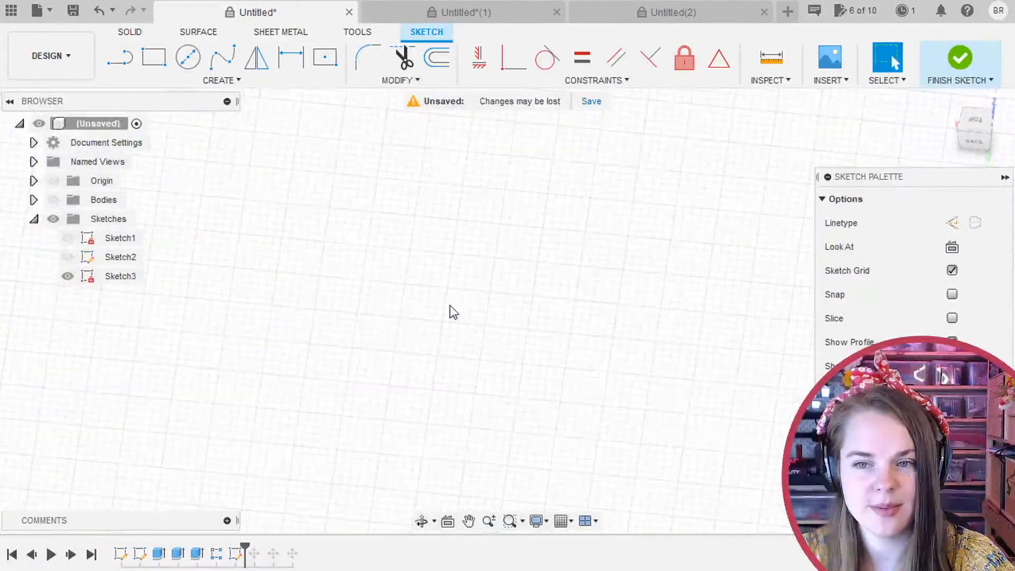
pyautogui.click(978, 122)
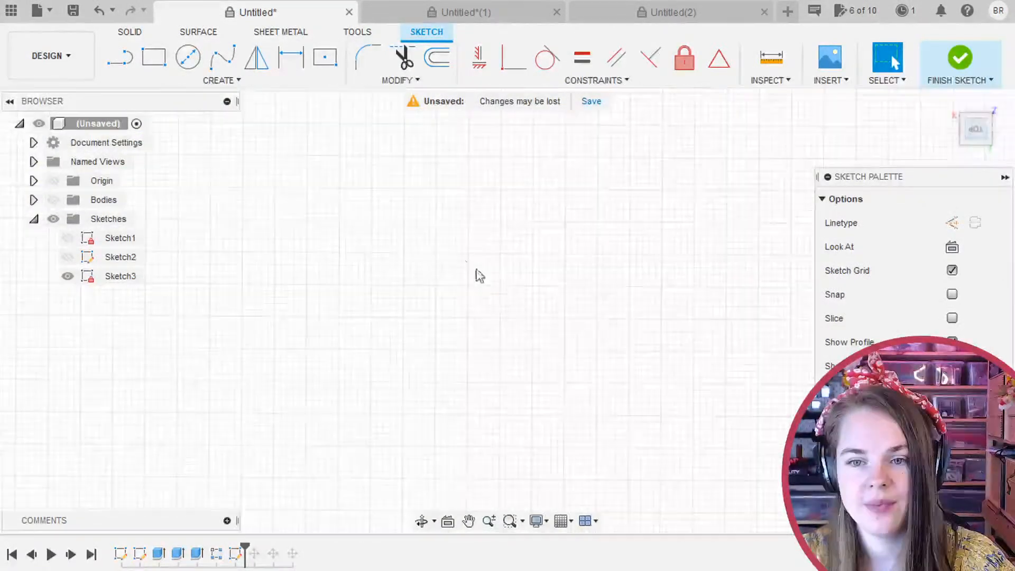
pyautogui.moveTo(469, 242)
pyautogui.mouseDown(button='middle')
pyautogui.moveTo(530, 367)
pyautogui.moveTo(601, 340)
pyautogui.mouseUp(button='middle')
pyautogui.scroll(4, 500, 309)
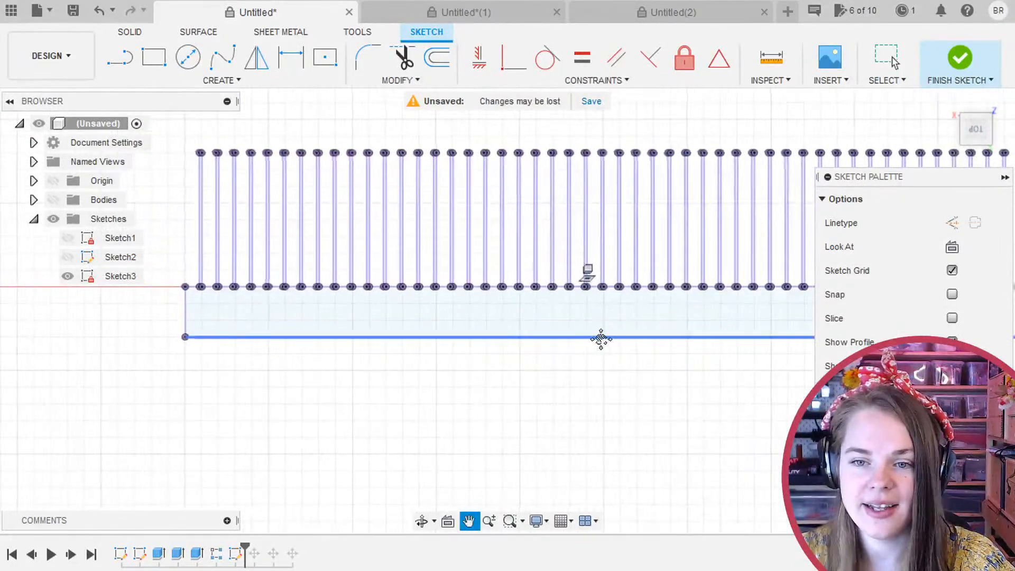
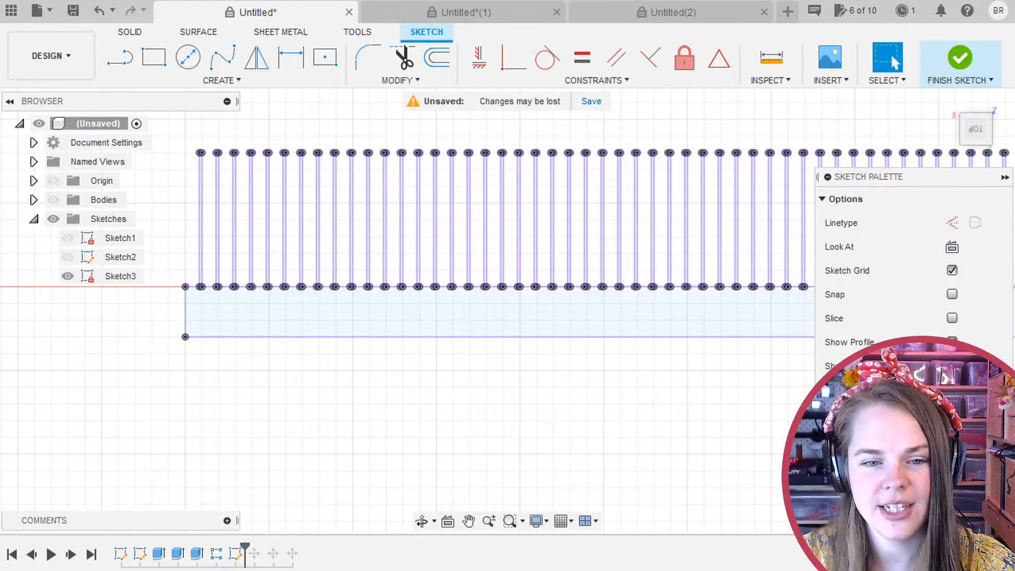
# Sketch a 2.5 mm wide by 40 mm long rectangle from the spine's outer end corner, extending away from the teeth.
pyautogui.moveTo(264, 412); pyautogui.dragTo(336, 421, button='middle')
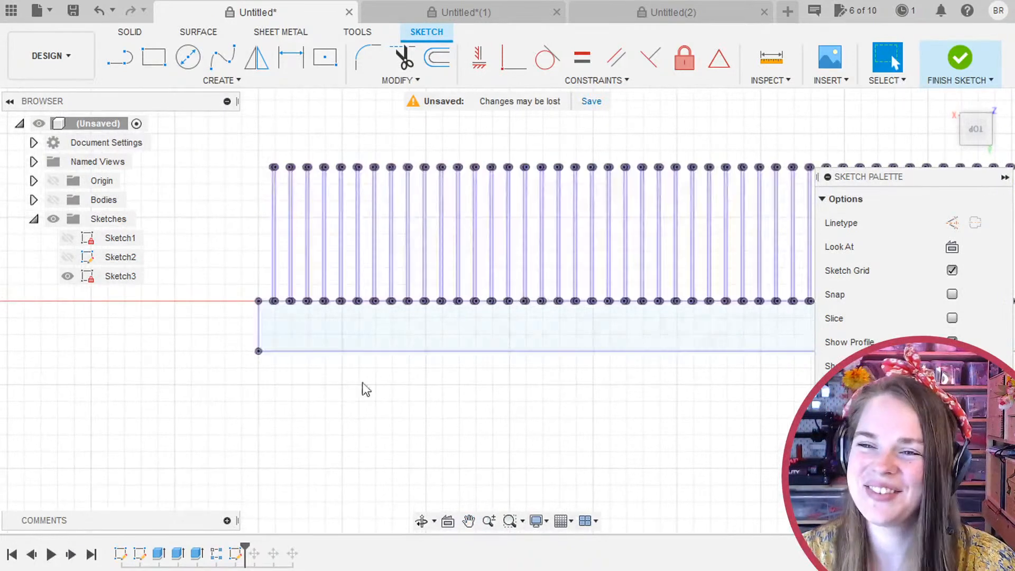
pyautogui.moveTo(476, 417); pyautogui.dragTo(441, 381, button='middle')
pyautogui.click(153, 57)
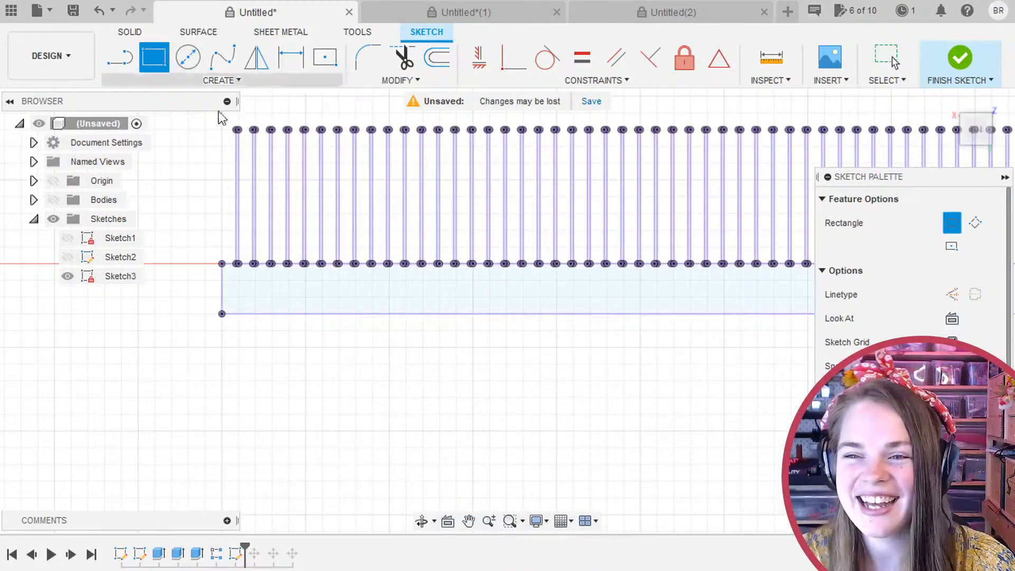
pyautogui.click(223, 314)
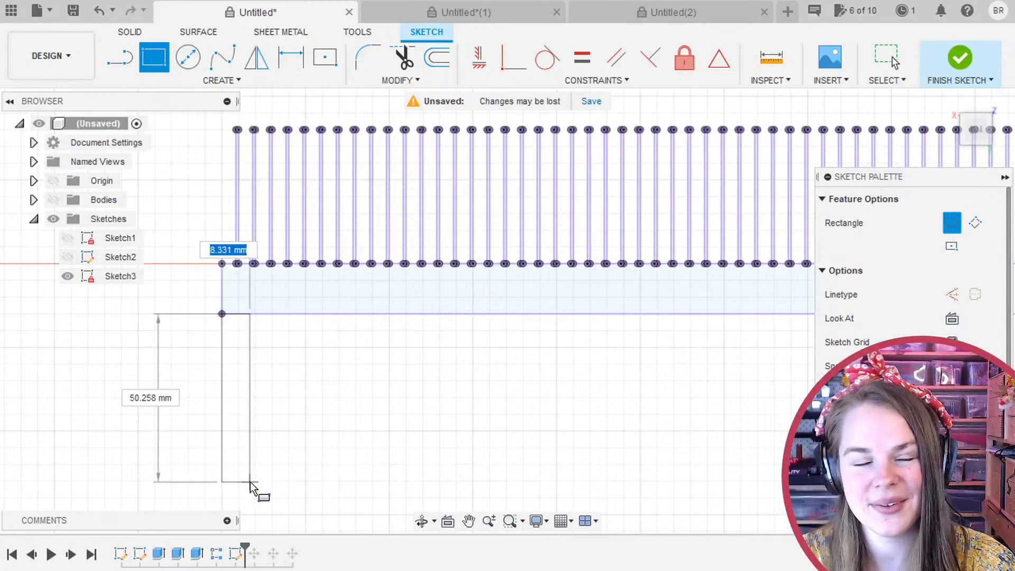
pyautogui.moveTo(287, 481); pyautogui.dragTo(283, 331, button='middle')
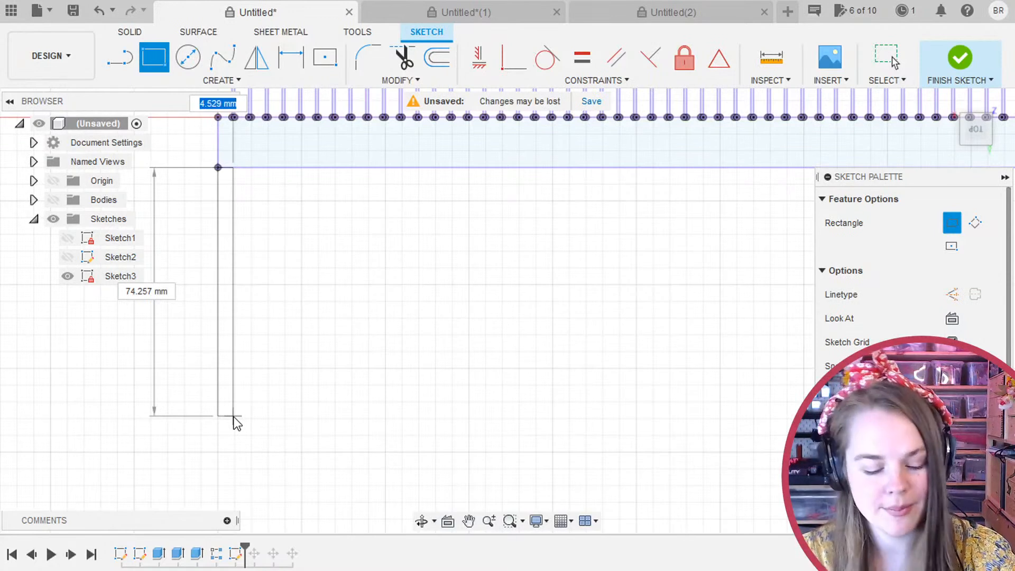
pyautogui.write('2.5')
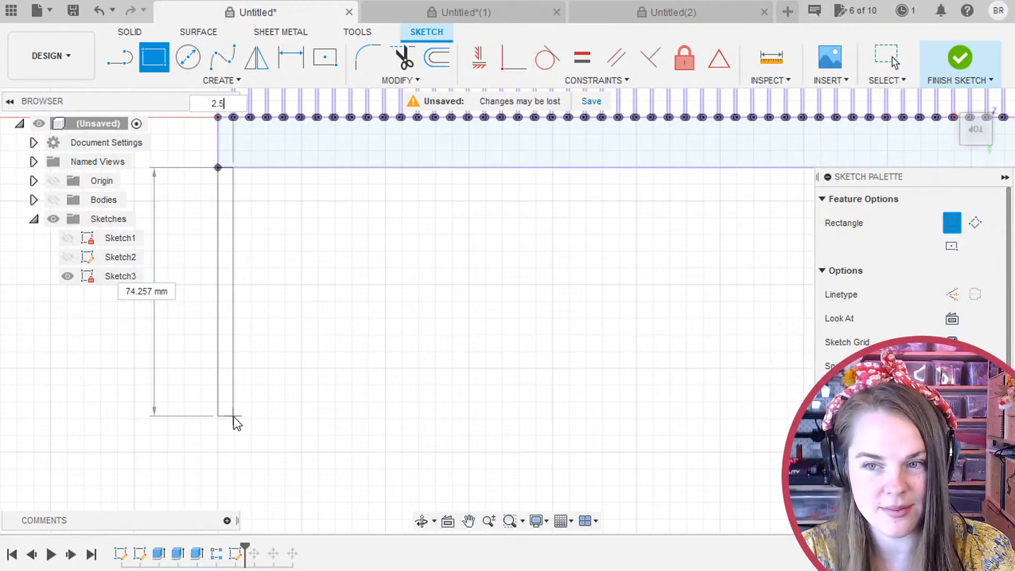
pyautogui.press('Tab')
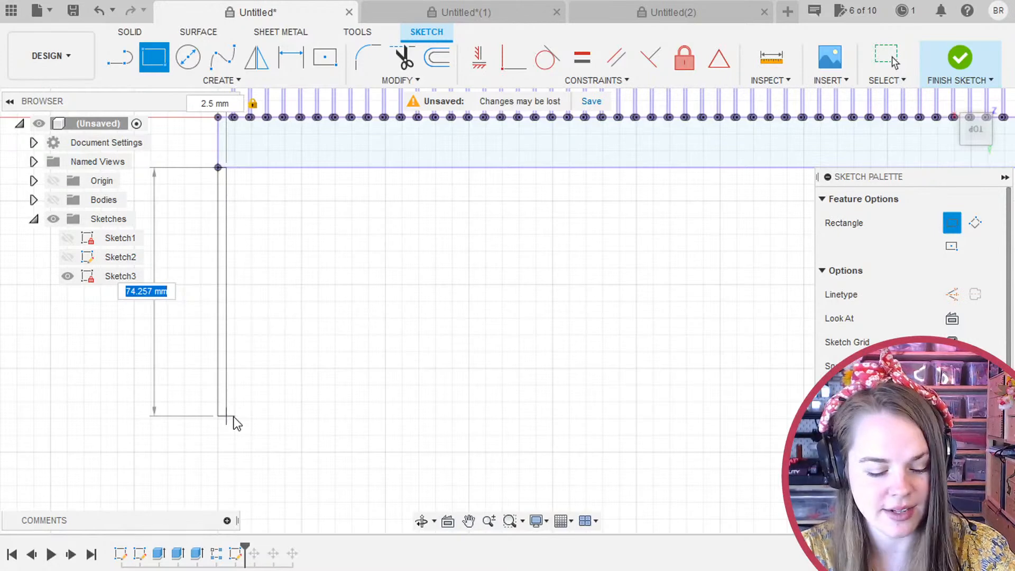
pyautogui.write('40')
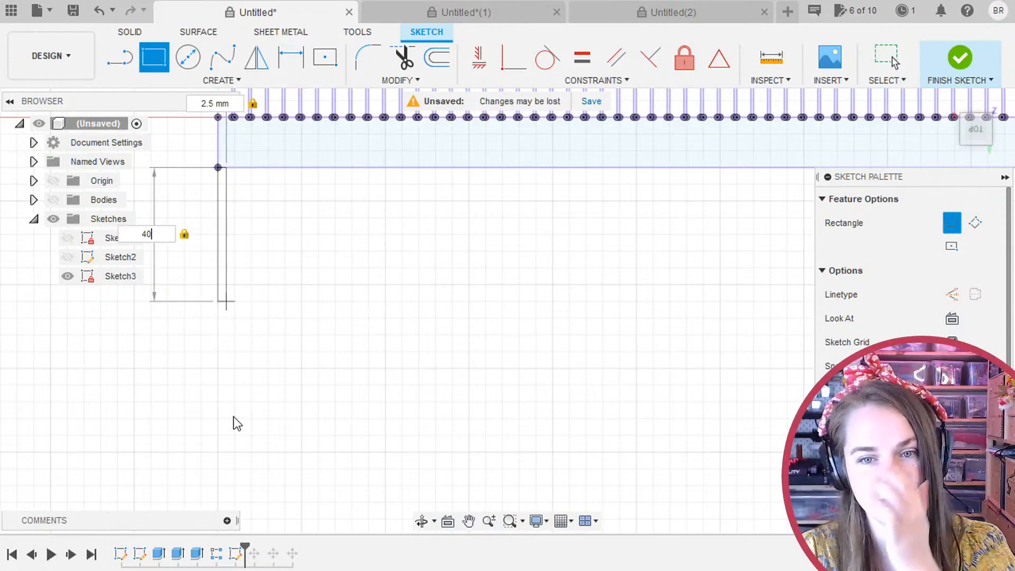
pyautogui.press('Return')
pyautogui.moveTo(362, 217); pyautogui.dragTo(421, 371, button='middle')
pyautogui.scroll(-1, 397, 421)
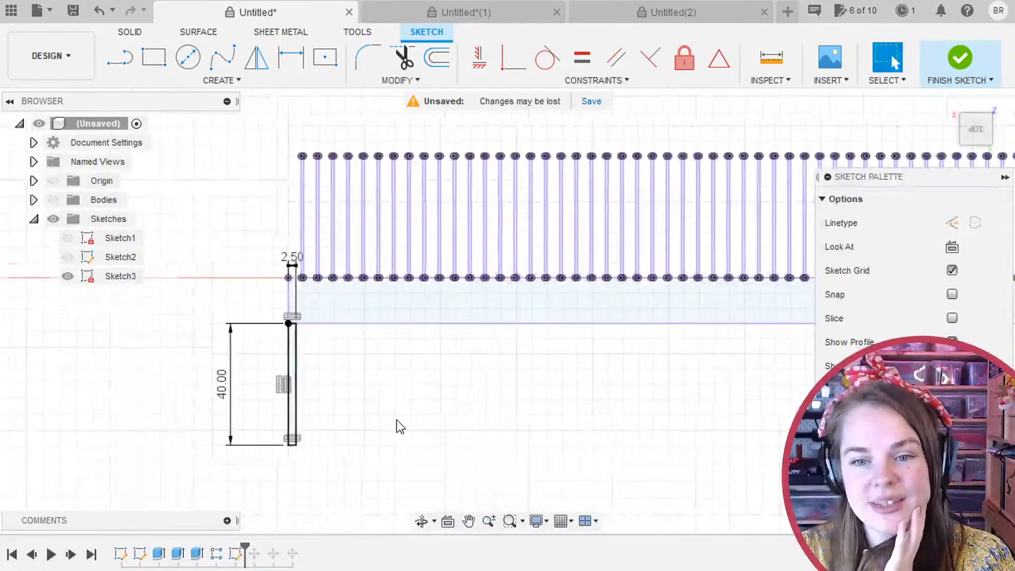
pyautogui.click(304, 195)
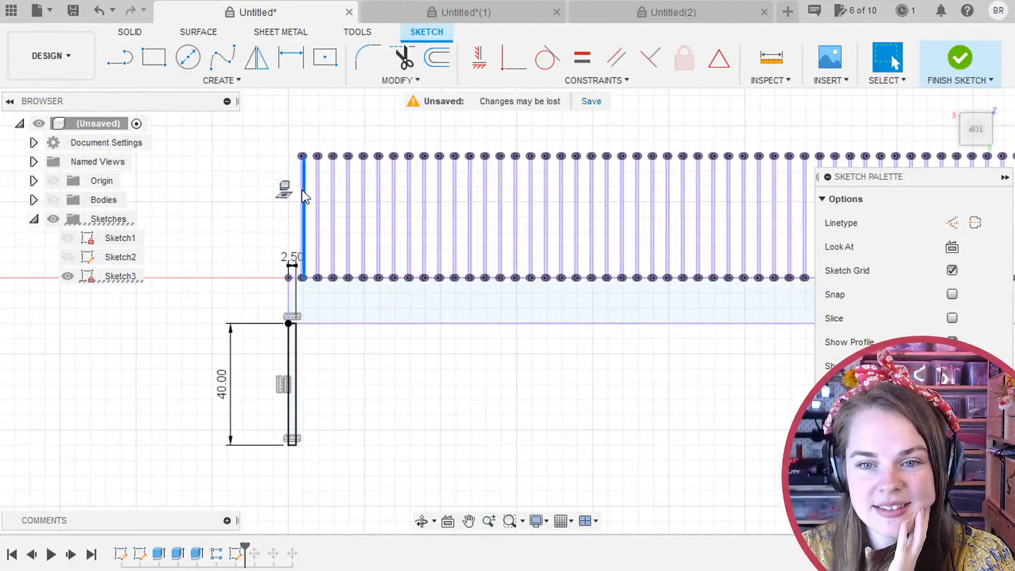
pyautogui.press('d')
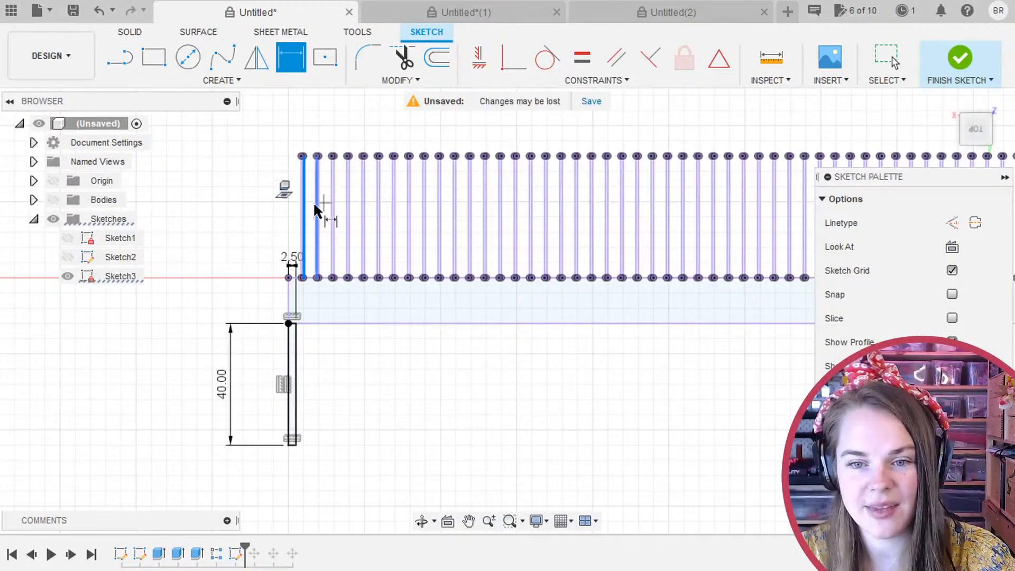
pyautogui.press('Escape')
# Move the 40 mm dimension closer to the narrow rectangle, select the rectangle's outline, and finish the sketch.
pyautogui.scroll(-3, 470, 434)
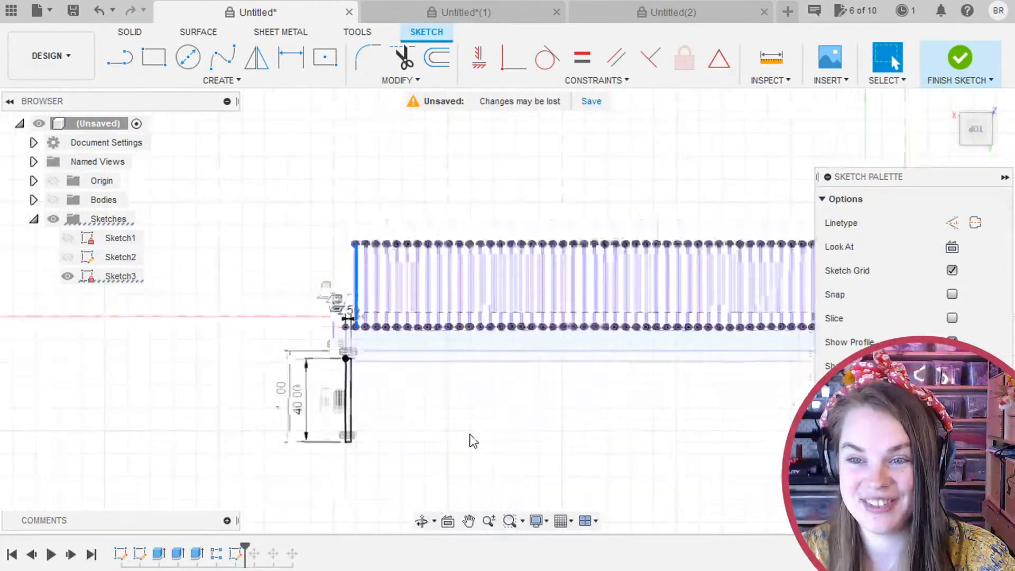
pyautogui.scroll(3, 473, 440)
pyautogui.moveTo(255, 325); pyautogui.dragTo(300, 284, button='middle')
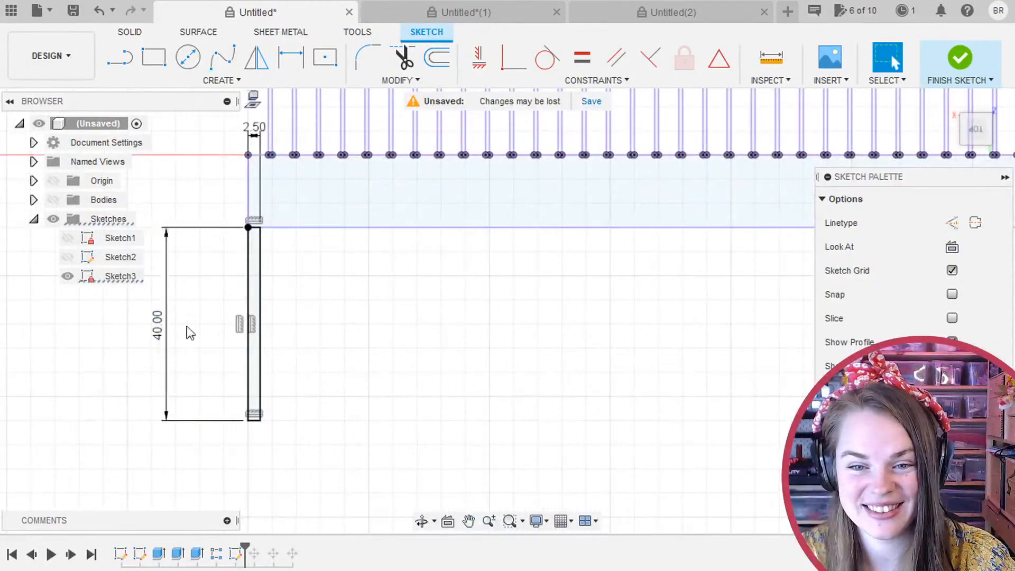
pyautogui.moveTo(189, 332); pyautogui.dragTo(229, 332)
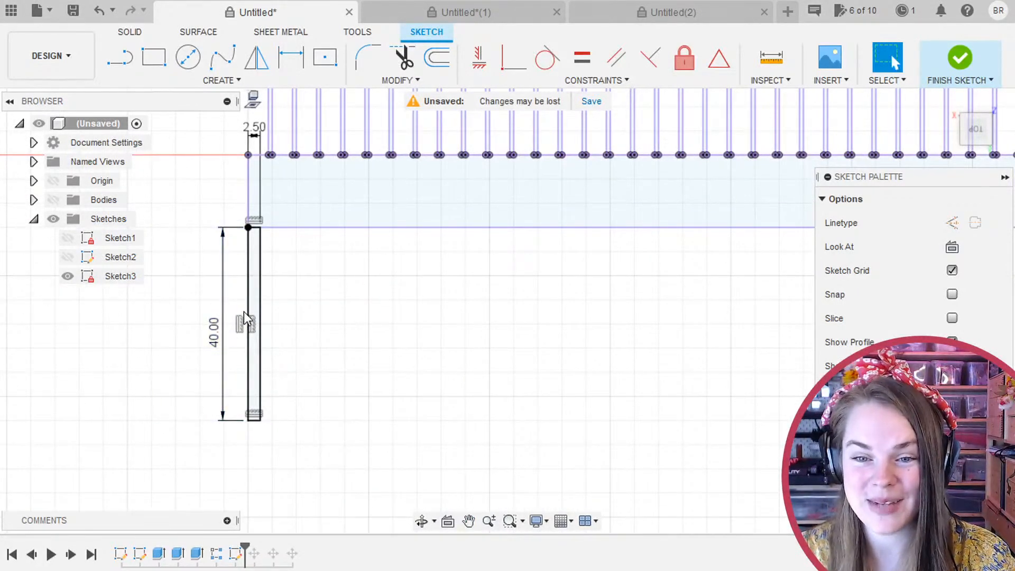
pyautogui.doubleClick(260, 301)
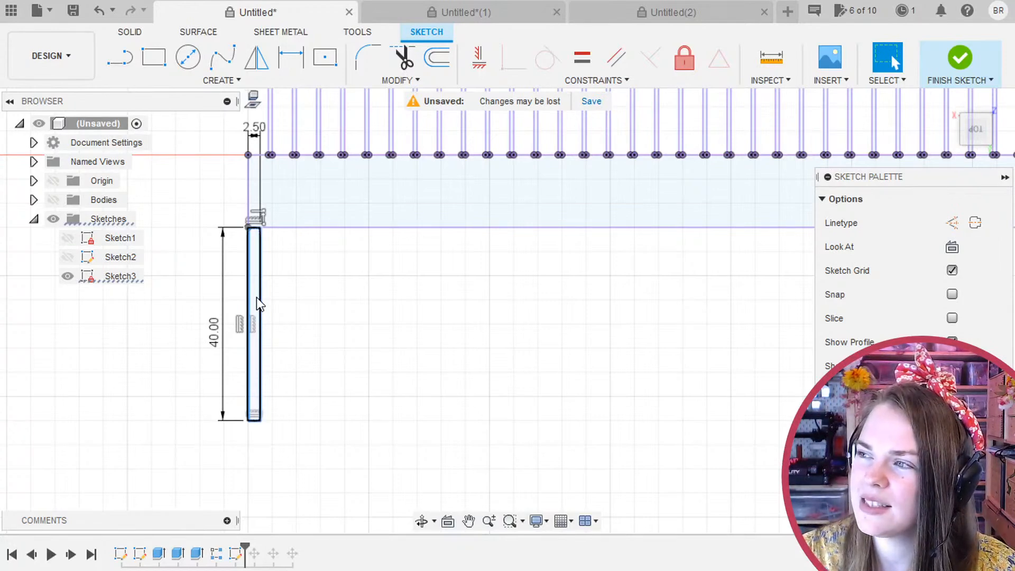
pyautogui.moveTo(367, 369)
pyautogui.mouseDown(button='middle')
pyautogui.moveTo(321, 363)
pyautogui.moveTo(293, 407)
pyautogui.mouseUp(button='middle')
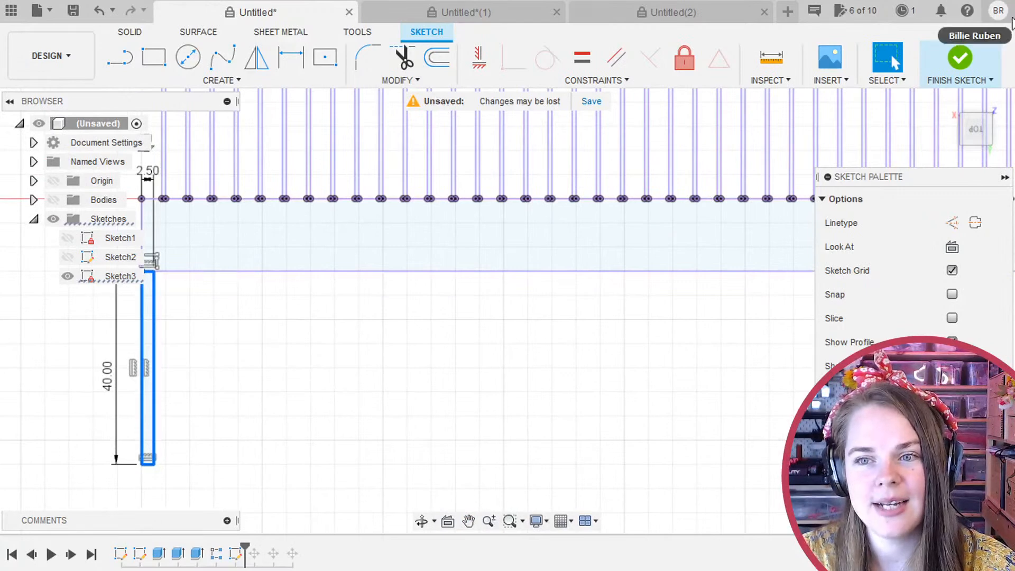
pyautogui.click(962, 56)
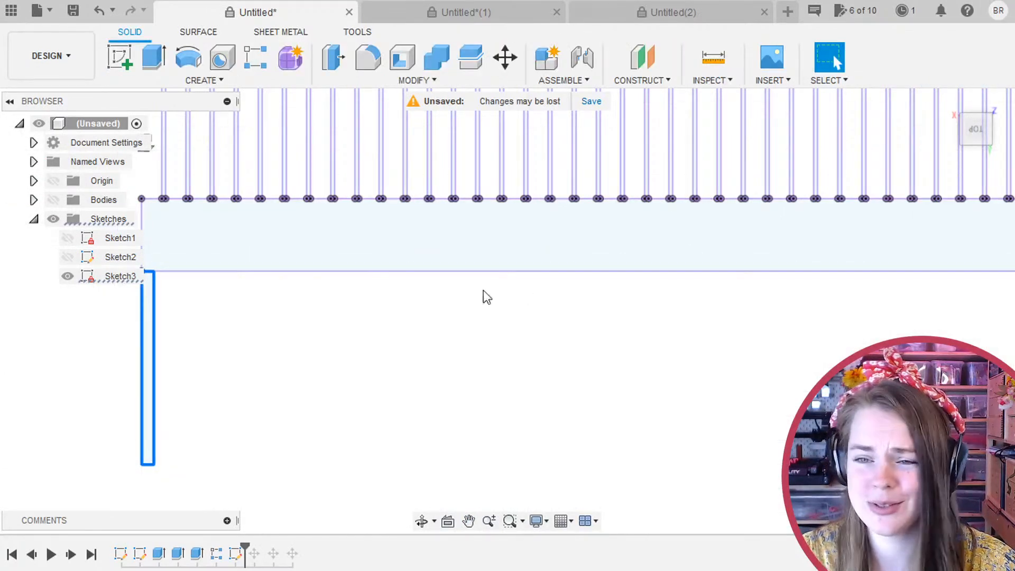
# Show the bodies again and extrude the narrow rectangle at the spine's end corner 2.5 mm upward as a tooth.
pyautogui.moveTo(295, 357); pyautogui.dragTo(393, 351, button='middle')
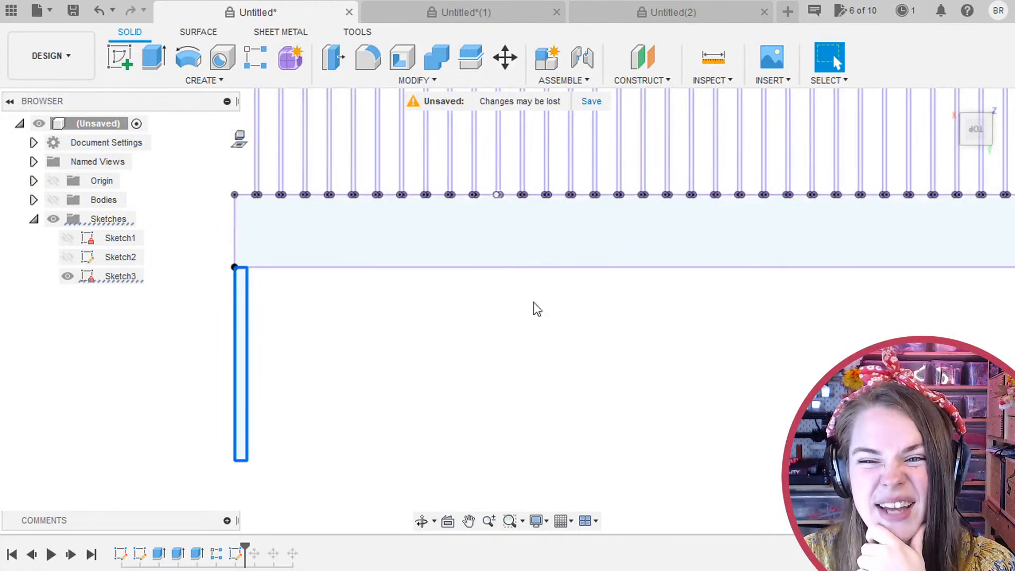
pyautogui.moveTo(518, 365); pyautogui.dragTo(562, 331, button='middle')
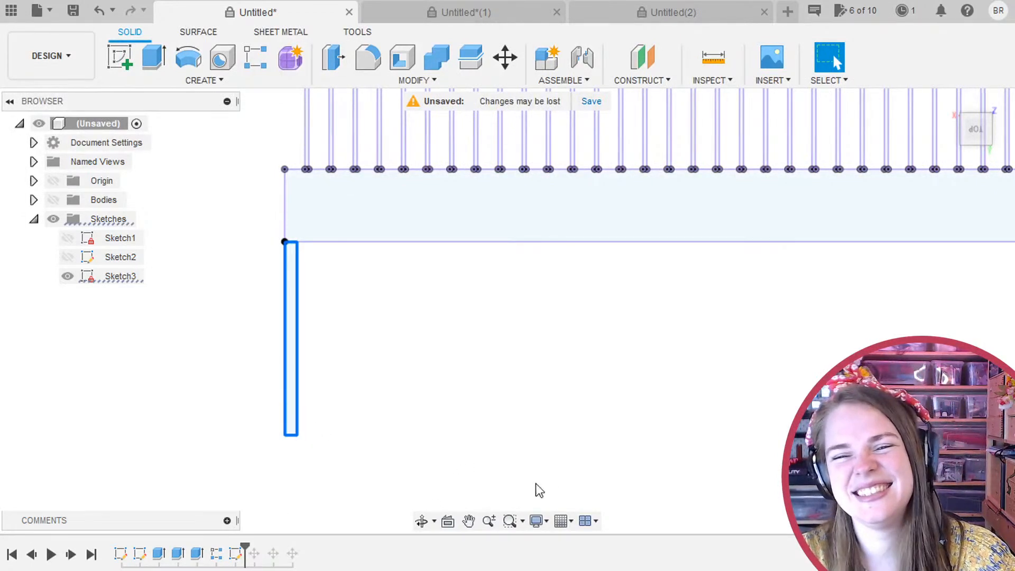
pyautogui.moveTo(478, 290); pyautogui.dragTo(500, 283, button='middle')
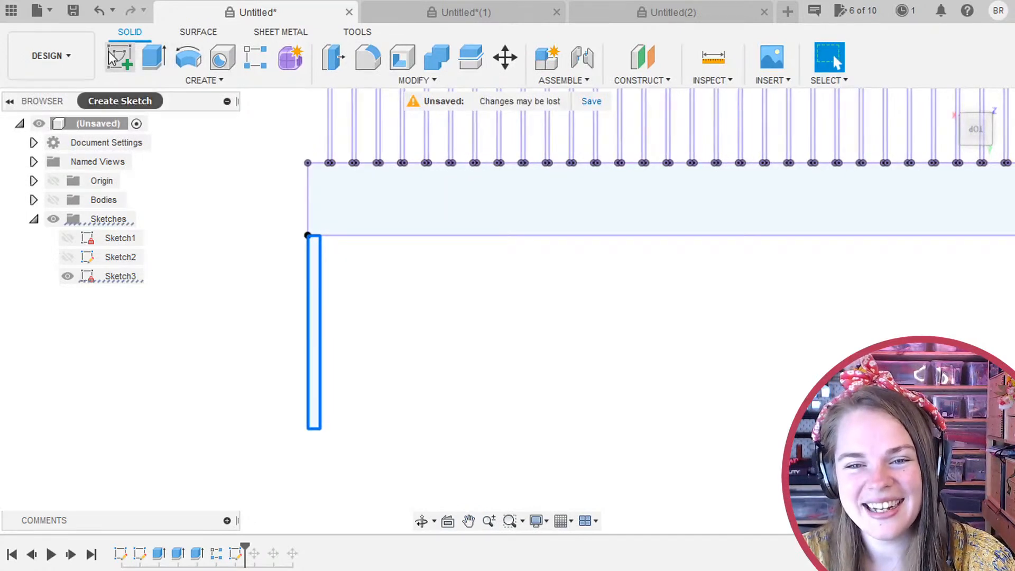
pyautogui.click(157, 58)
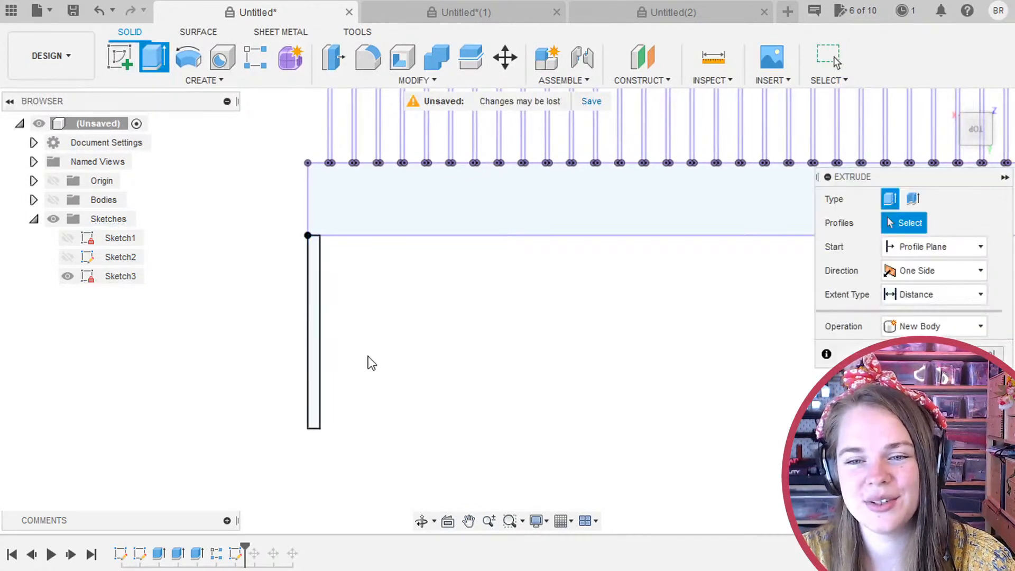
pyautogui.click(53, 200)
pyautogui.click(309, 352)
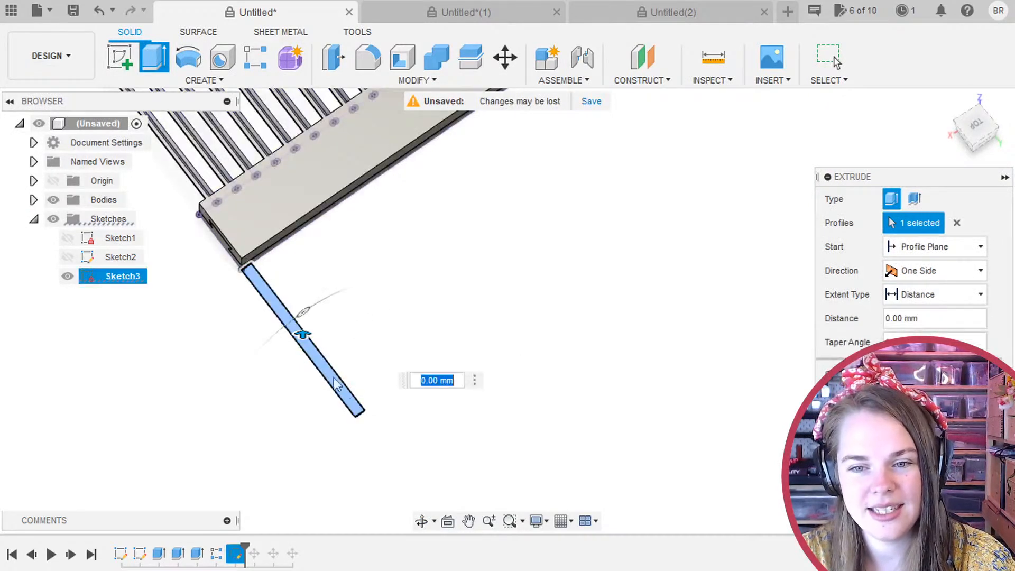
pyautogui.write('2.5')
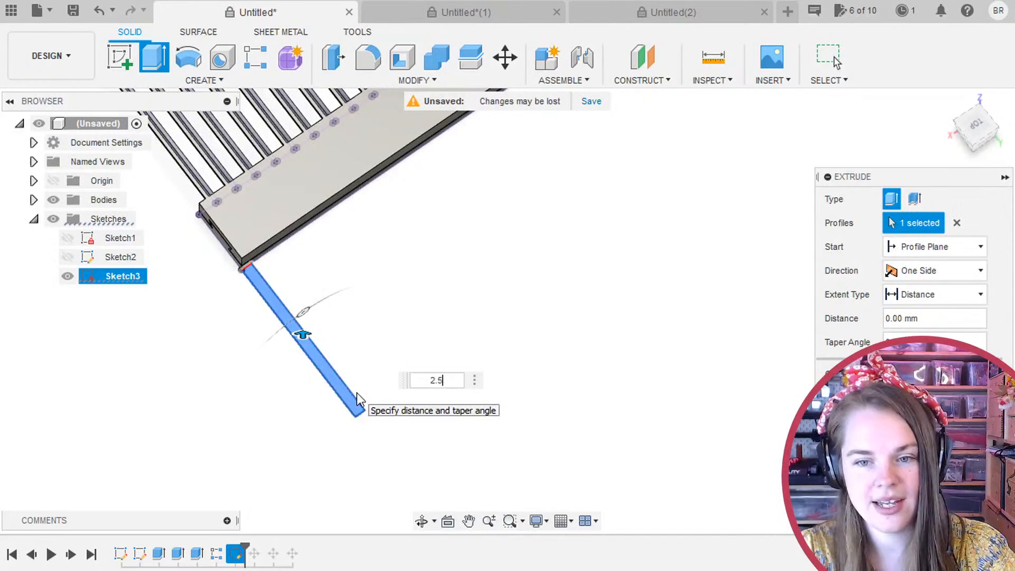
pyautogui.press('Return')
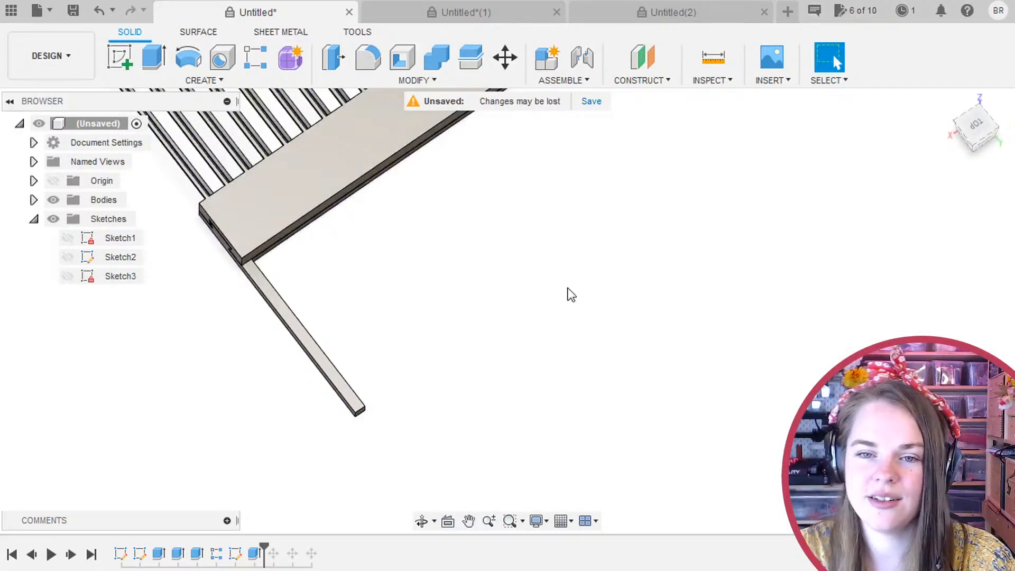
# Examine how the new tooth's height lines up with the upper and lower spines at the dovetailed end.
pyautogui.moveTo(570, 292); pyautogui.dragTo(689, 413, button='middle')
pyautogui.keyDown('shift'); pyautogui.moveTo(634, 387); pyautogui.dragTo(604, 379, button='middle'); pyautogui.keyUp('shift')
pyautogui.moveTo(669, 414); pyautogui.dragTo(474, 272, button='middle')
pyautogui.keyDown('shift'); pyautogui.moveTo(433, 317); pyautogui.dragTo(402, 342, button='middle'); pyautogui.keyUp('shift')
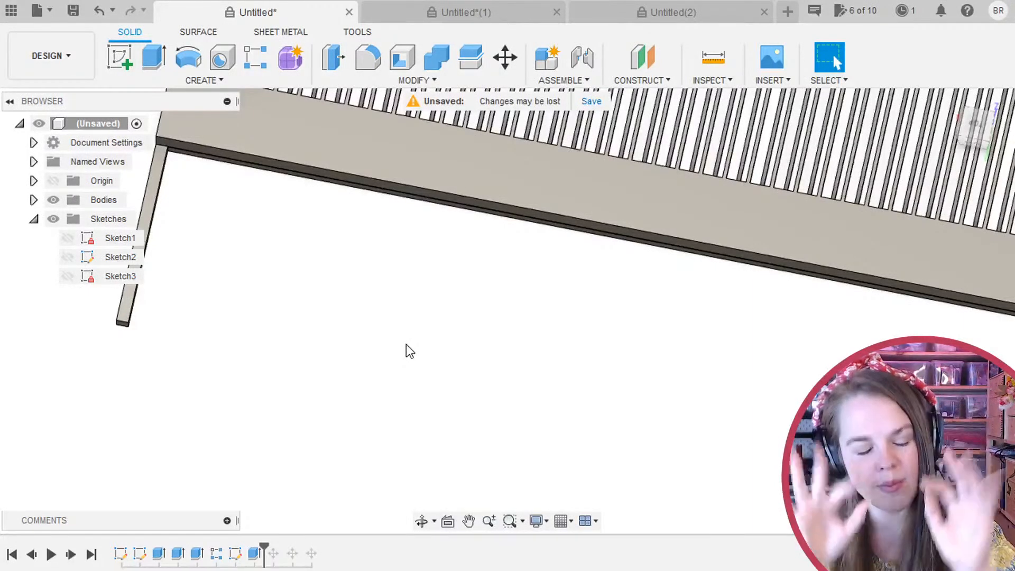
pyautogui.moveTo(410, 347); pyautogui.dragTo(404, 375, button='middle')
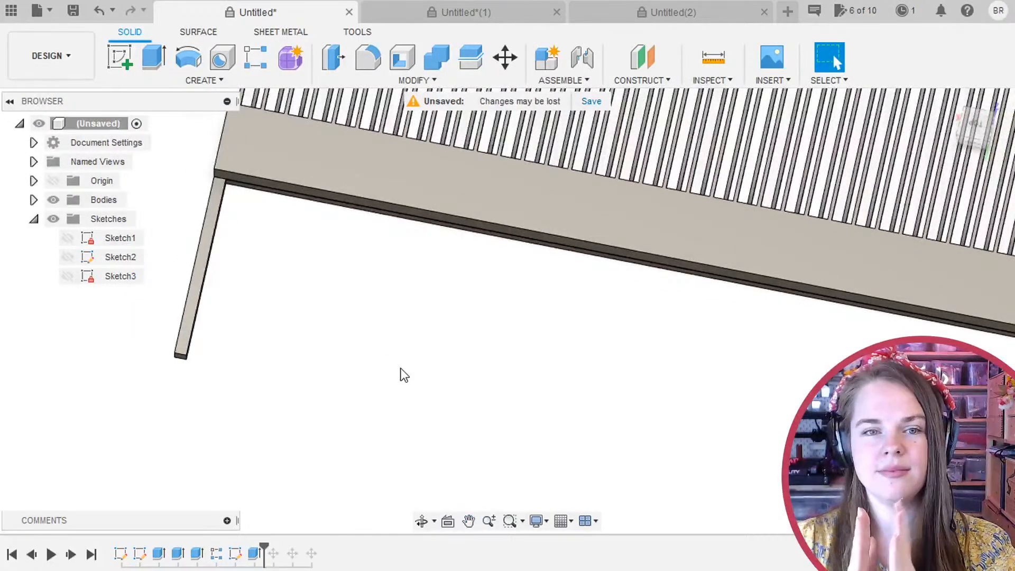
pyautogui.keyDown('shift'); pyautogui.moveTo(399, 374); pyautogui.dragTo(891, 459, button='middle'); pyautogui.keyUp('shift')
pyautogui.scroll(2, 232, 246)
pyautogui.scroll(4, 201, 185)
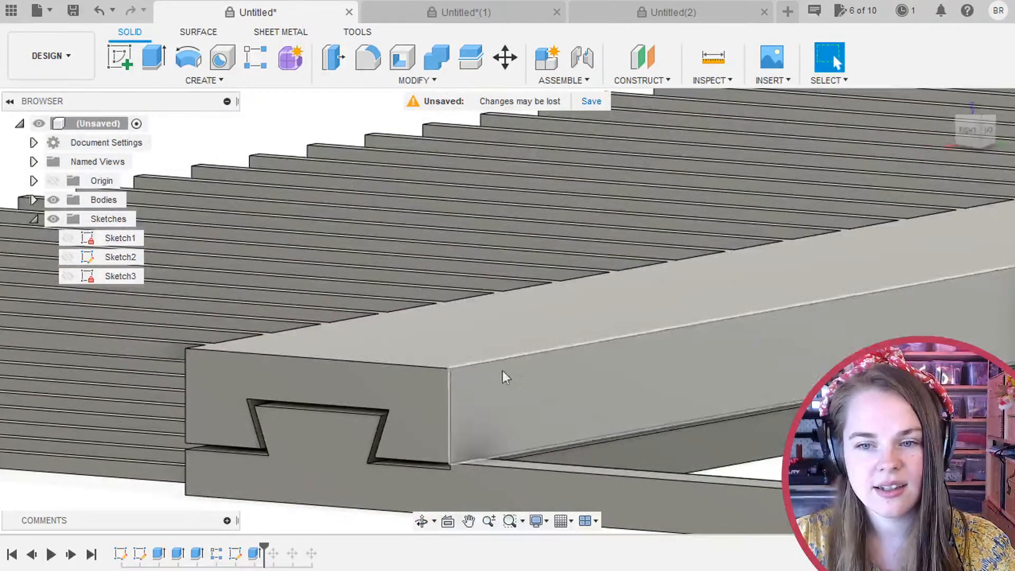
pyautogui.moveTo(537, 364); pyautogui.dragTo(536, 297, button='middle')
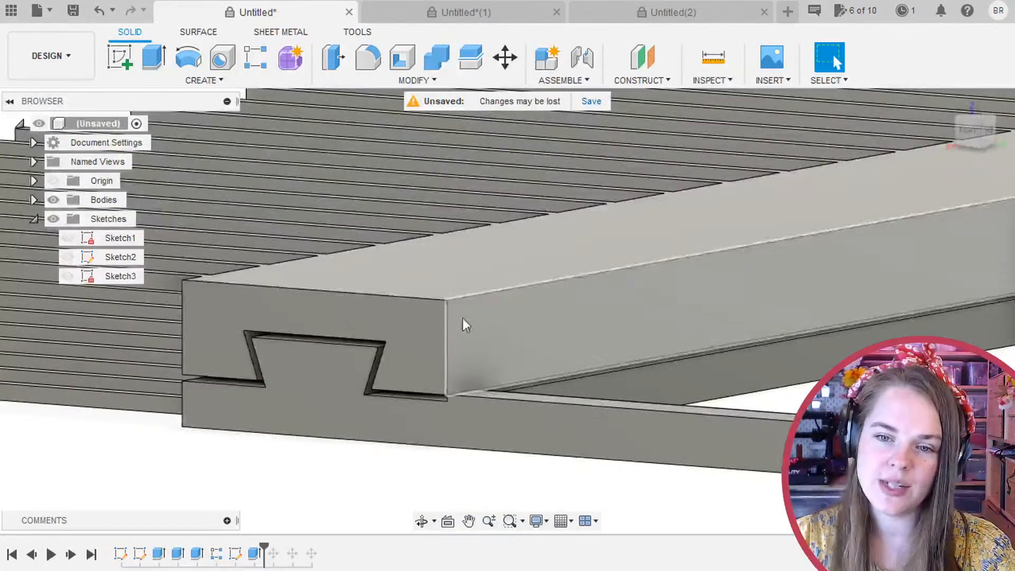
pyautogui.moveTo(617, 459); pyautogui.dragTo(418, 353, button='middle')
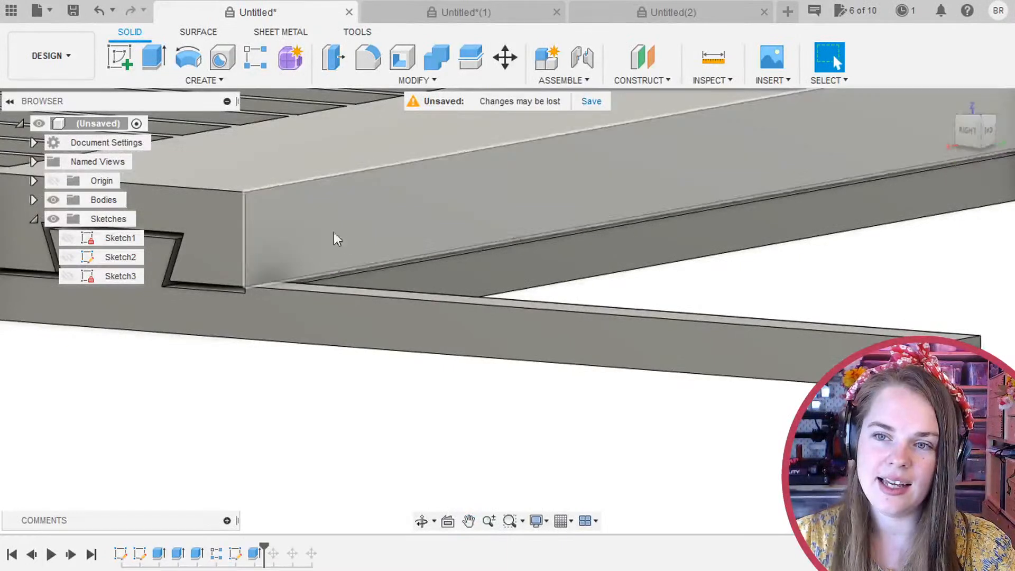
# Edit the tooth extrusion to run in two directions, with the first side extending to the upper spine's top face.
pyautogui.doubleClick(255, 554)
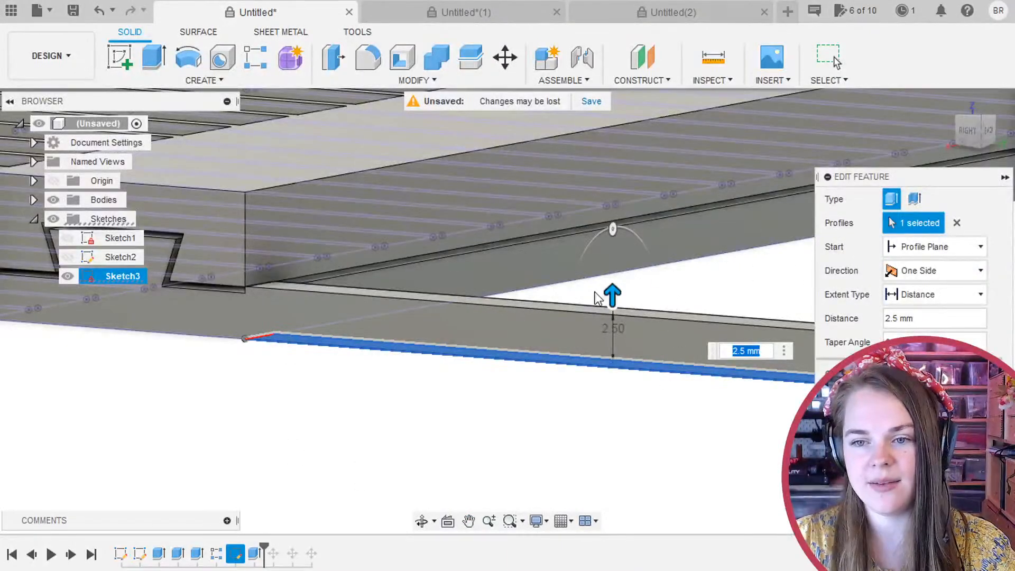
pyautogui.moveTo(609, 292); pyautogui.dragTo(571, 212)
pyautogui.keyDown('shift'); pyautogui.moveTo(490, 202); pyautogui.dragTo(579, 411, button='middle'); pyautogui.keyUp('shift')
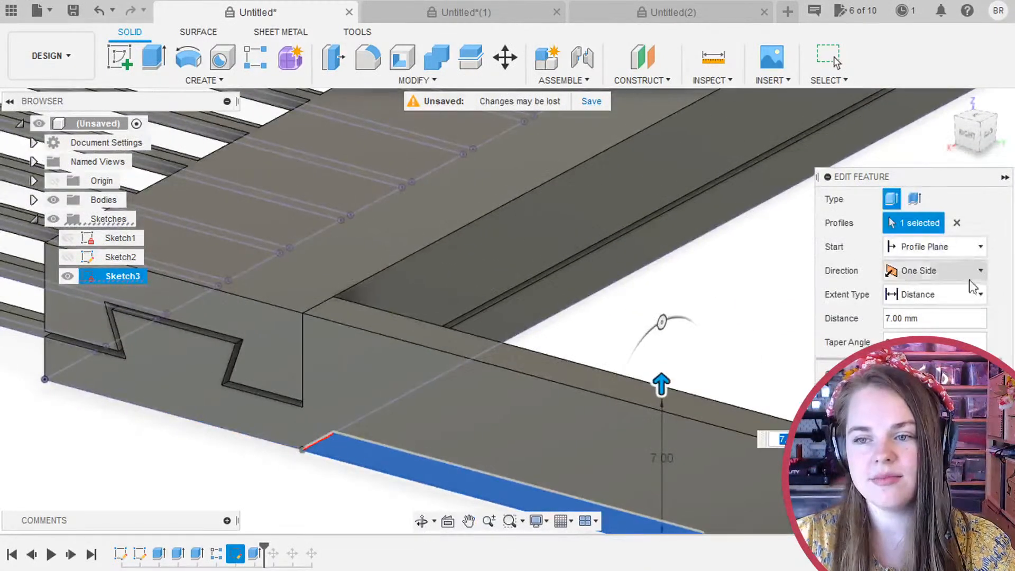
pyautogui.click(926, 270)
pyautogui.click(929, 309)
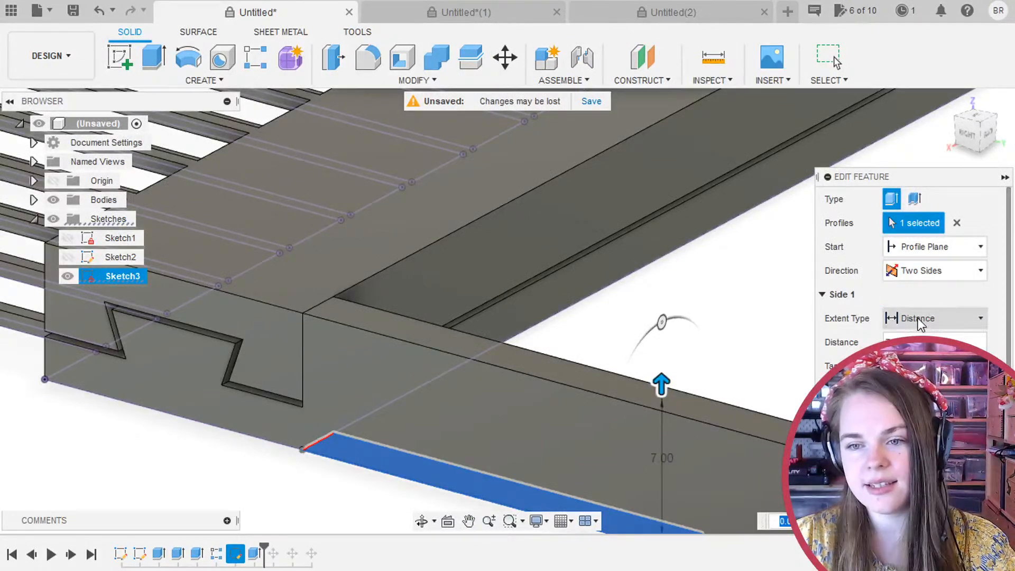
pyautogui.click(916, 324)
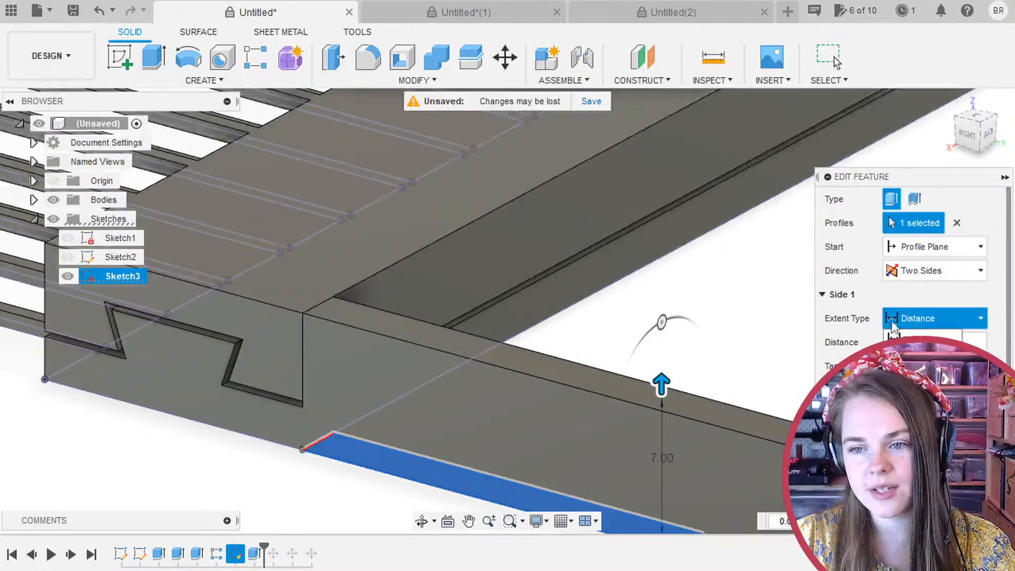
pyautogui.click(907, 361)
pyautogui.click(344, 231)
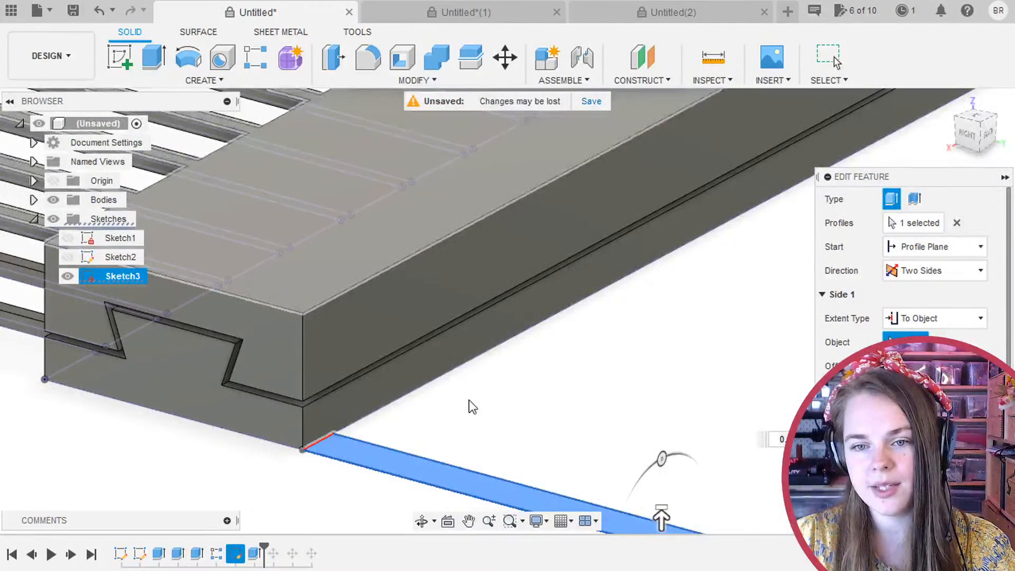
# Try a second-side distance of -4 mm for the tooth extrusion, and return it to 0 mm.
pyautogui.moveTo(770, 483); pyautogui.dragTo(726, 361, button='middle')
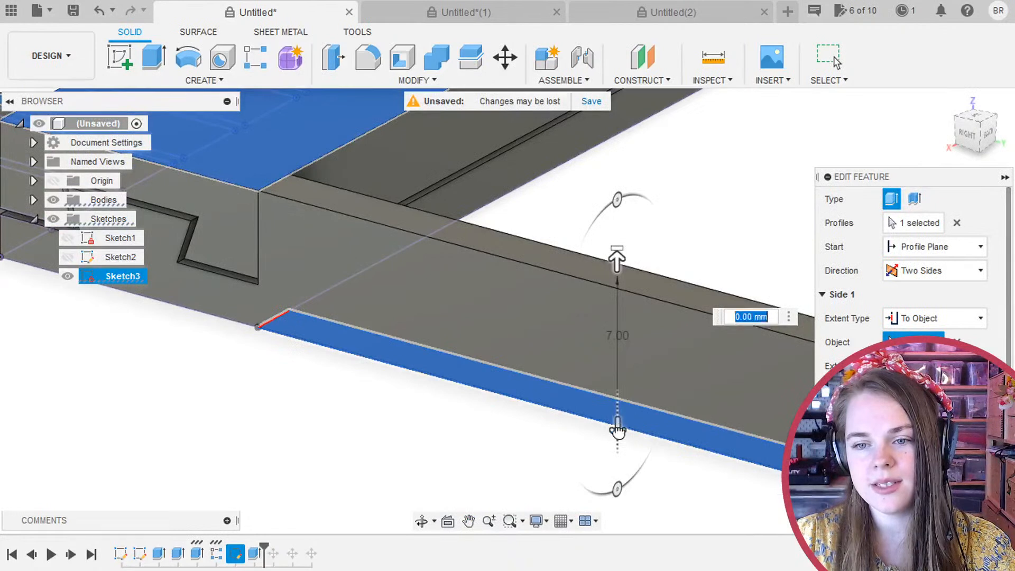
pyautogui.moveTo(617, 431); pyautogui.dragTo(617, 320)
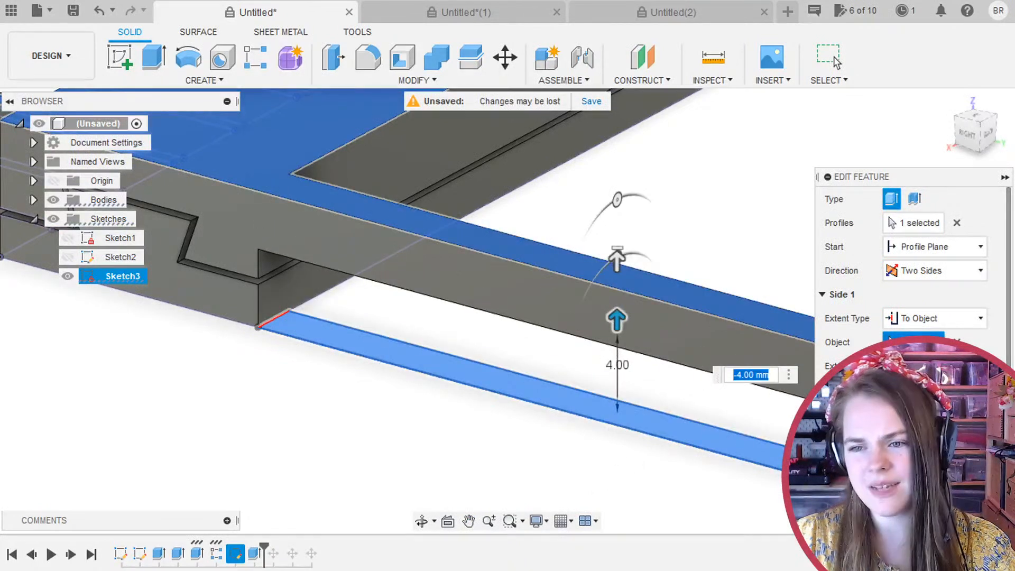
pyautogui.scroll(-3, 912, 296)
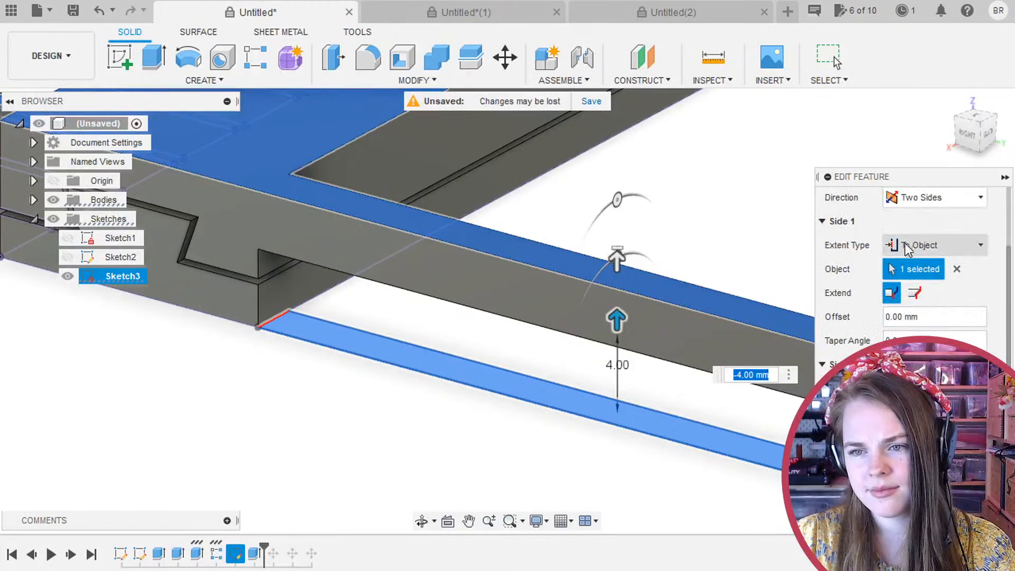
pyautogui.moveTo(620, 380); pyautogui.dragTo(618, 410)
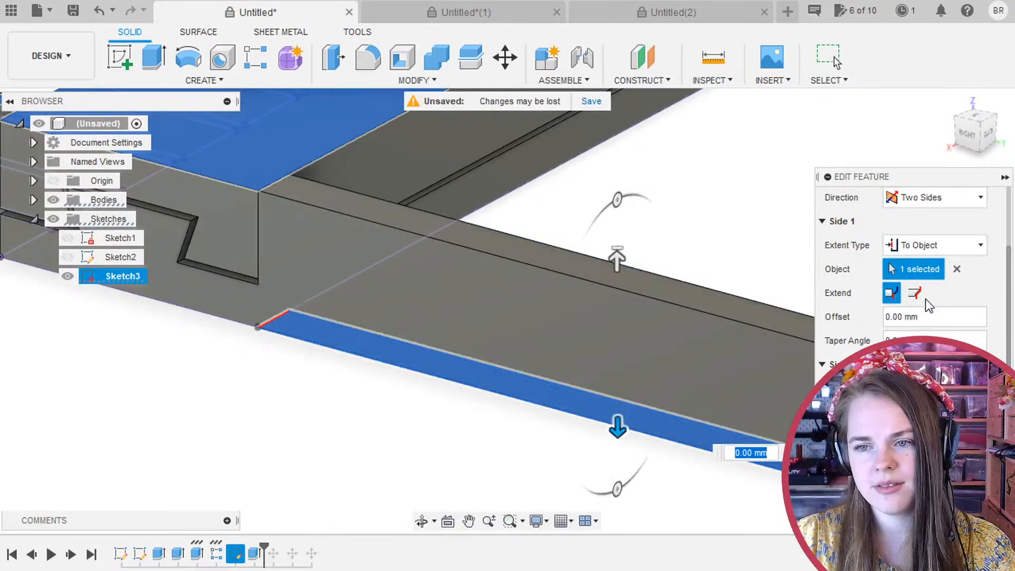
# Try defining the tooth extrusion's first side by a 7 mm distance instead of an object.
pyautogui.click(933, 245)
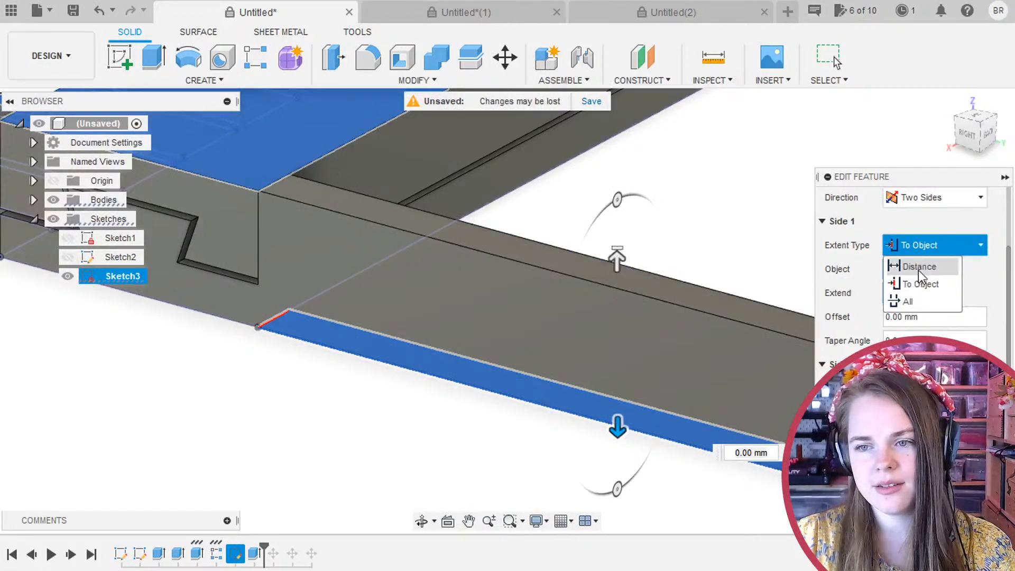
pyautogui.click(919, 267)
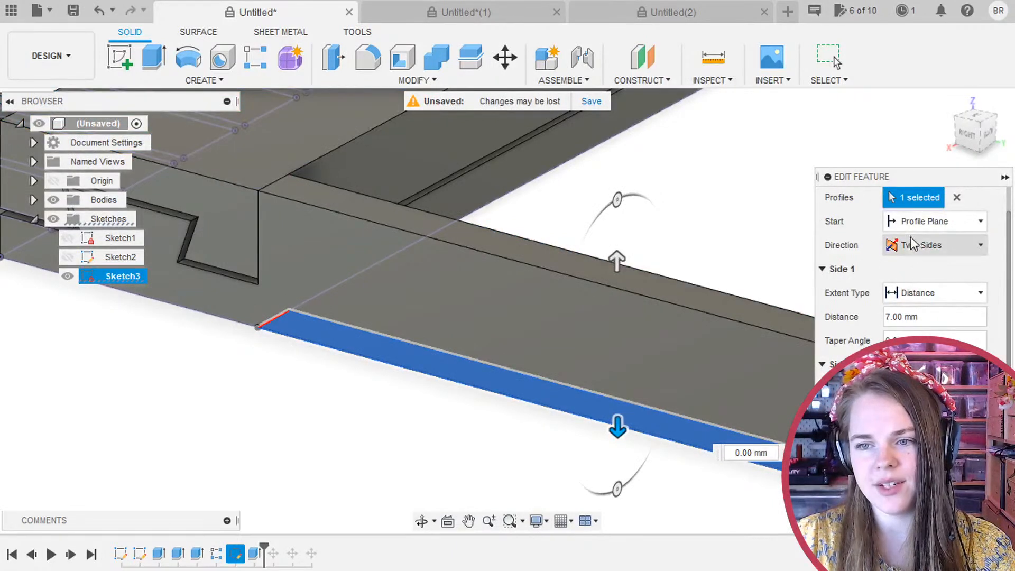
pyautogui.click(934, 292)
pyautogui.click(918, 318)
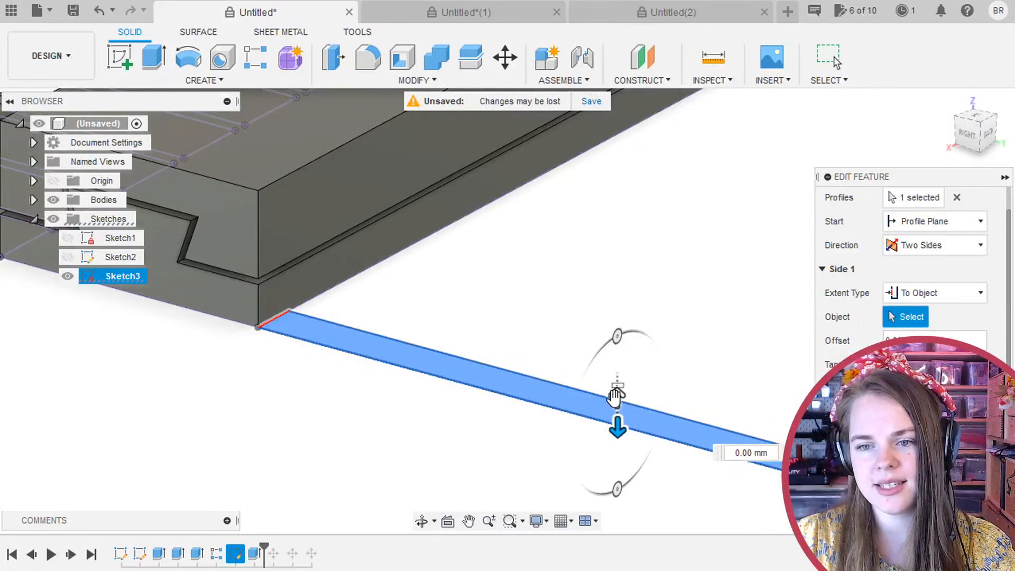
pyautogui.moveTo(615, 396); pyautogui.dragTo(614, 266)
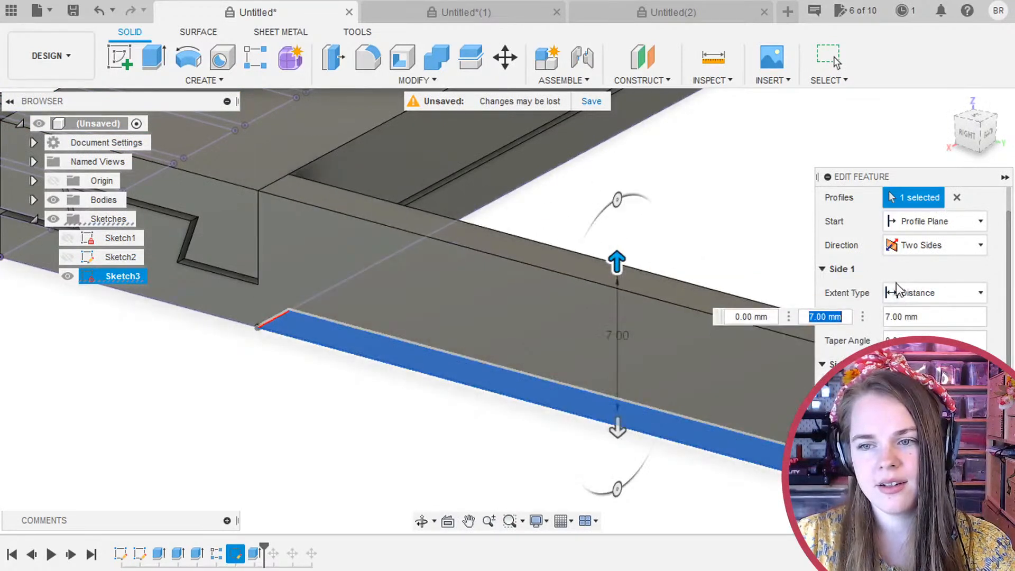
# Extend the first side to the upper spine's top face, subtract 2.5 mm from the 7 mm height for the second side, and apply the edit.
pyautogui.click(934, 293)
pyautogui.click(918, 329)
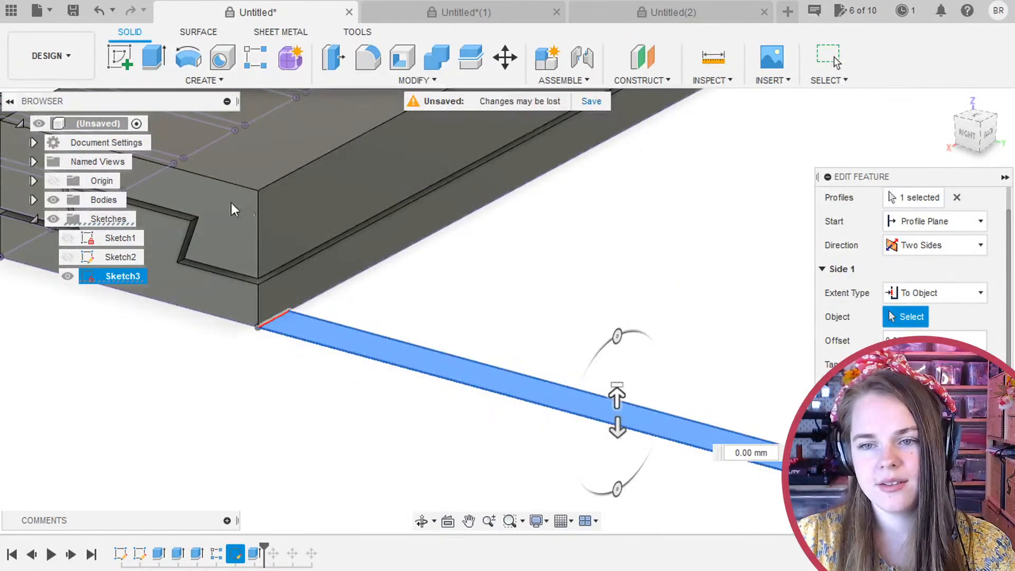
pyautogui.click(286, 157)
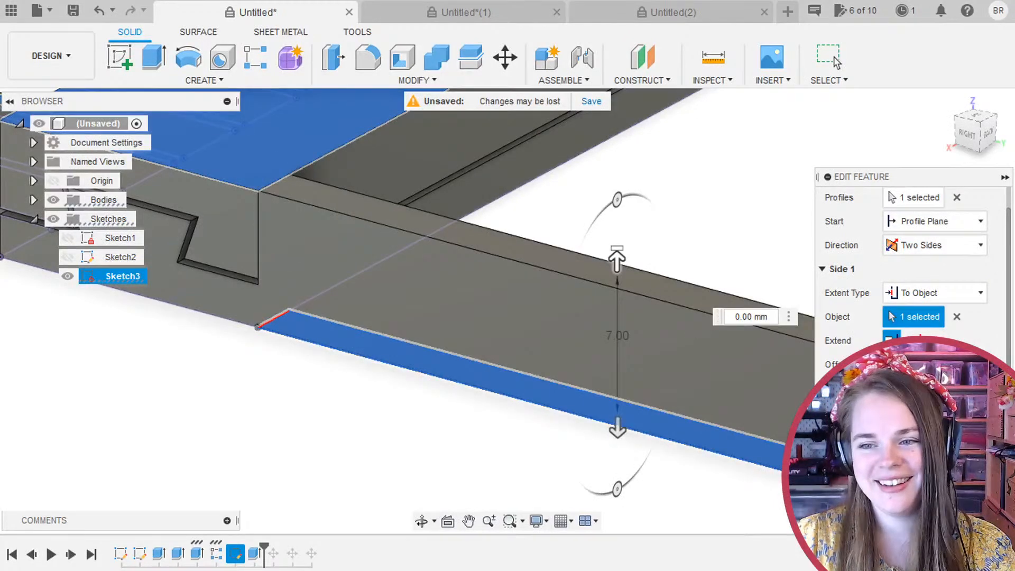
pyautogui.scroll(-2, 915, 296)
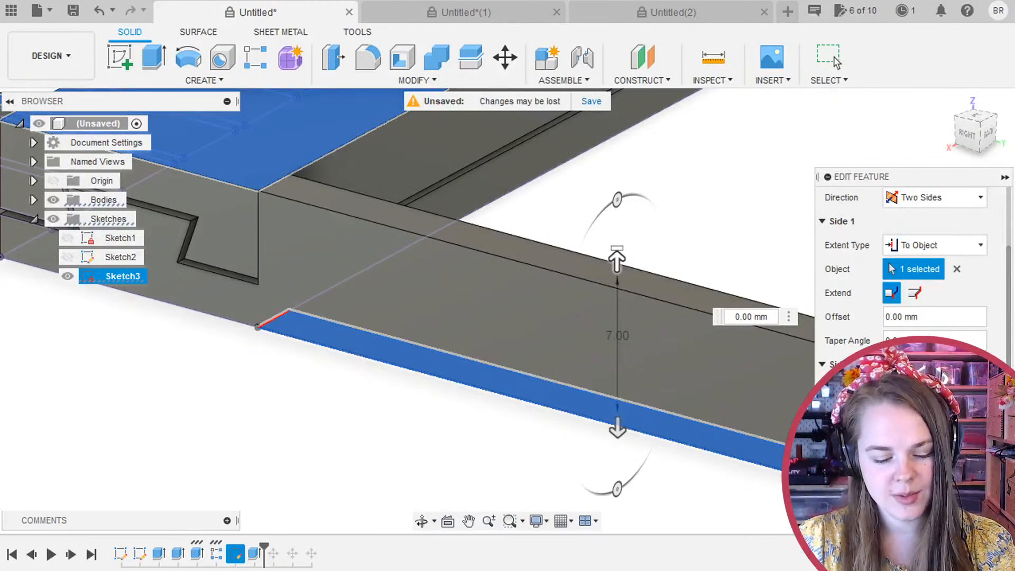
pyautogui.write('- 2.5 mm')
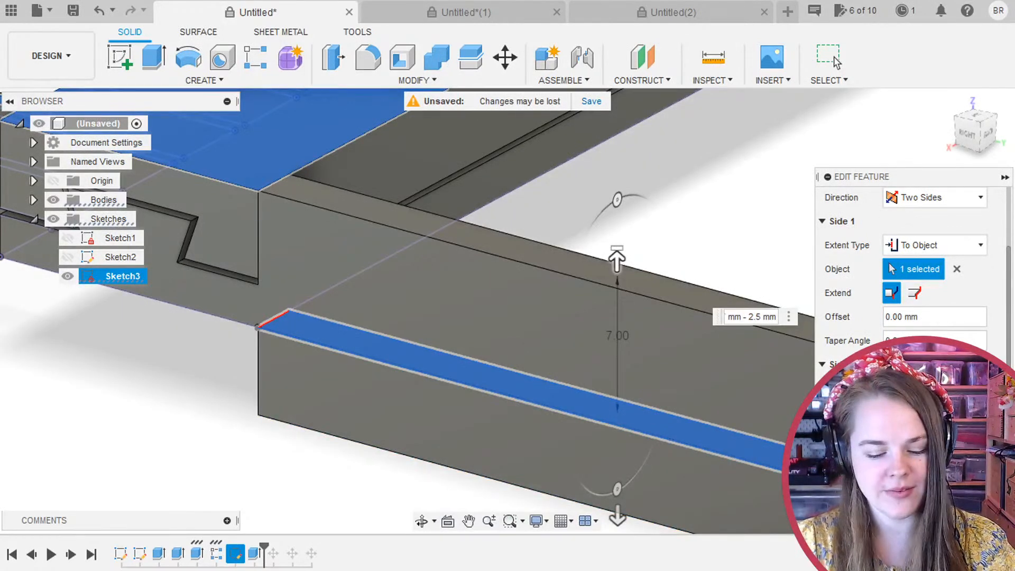
pyautogui.press('Return')
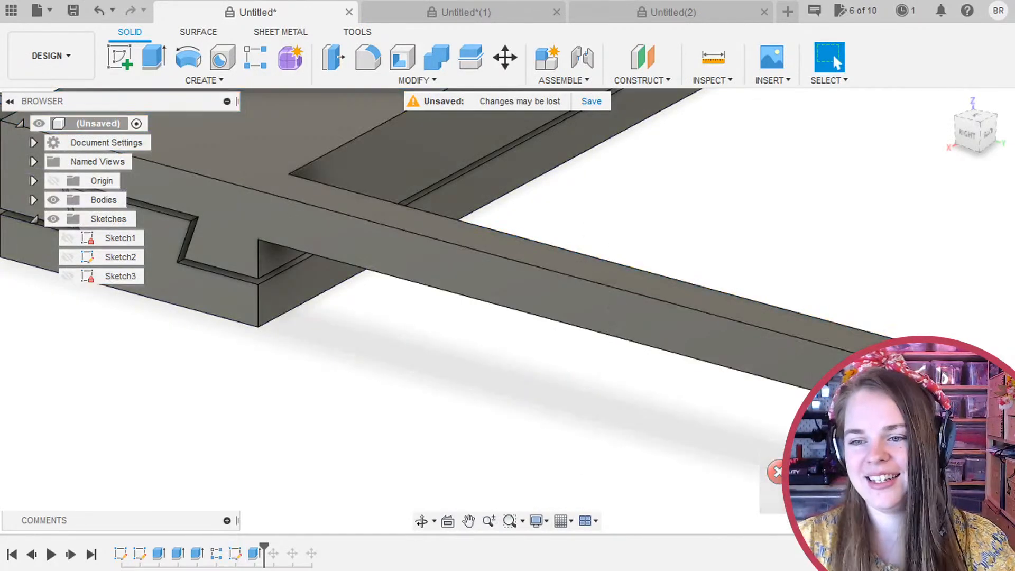
# Start a rectangular pattern of features with the newly edited tooth extrusion as its object.
pyautogui.scroll(-5, 674, 374)
pyautogui.keyDown('shift'); pyautogui.moveTo(795, 323); pyautogui.dragTo(722, 348, button='middle'); pyautogui.keyUp('shift')
pyautogui.moveTo(841, 327); pyautogui.dragTo(476, 296, button='middle')
pyautogui.scroll(2, 413, 449)
pyautogui.scroll(-2, 413, 455)
pyautogui.scroll(-3, 416, 472)
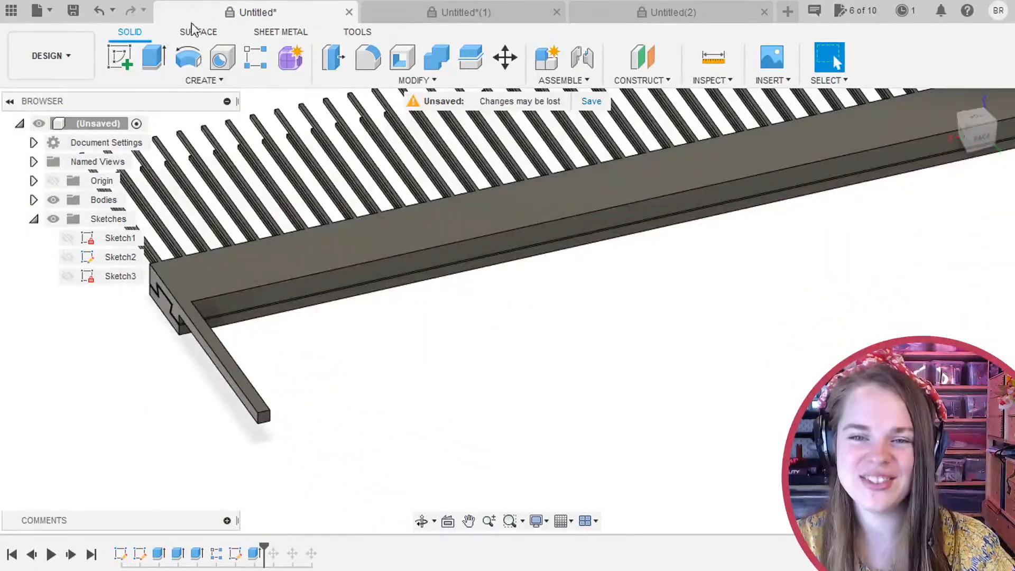
pyautogui.click(257, 57)
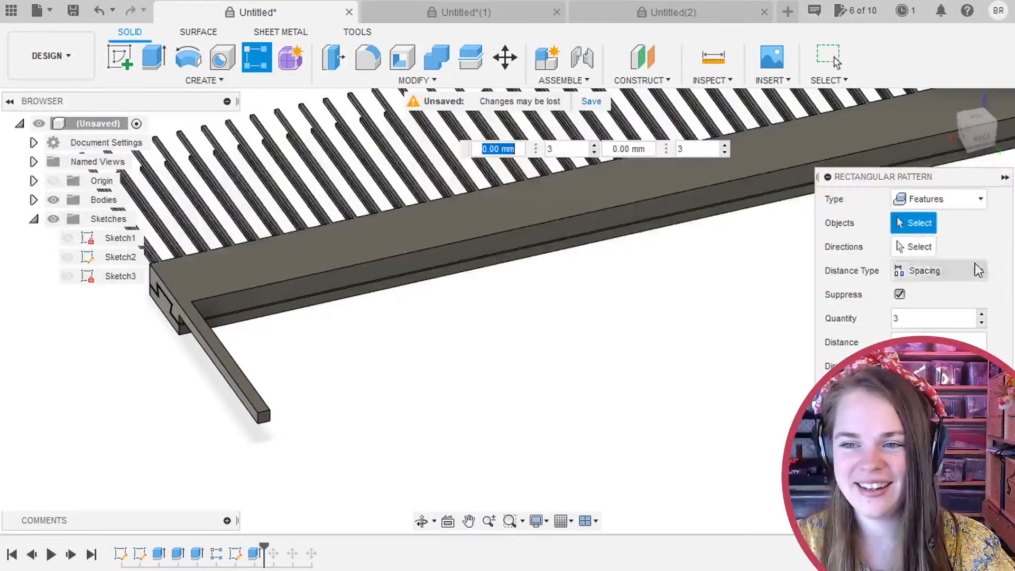
pyautogui.click(260, 555)
pyautogui.moveTo(555, 365); pyautogui.dragTo(464, 410, button='middle')
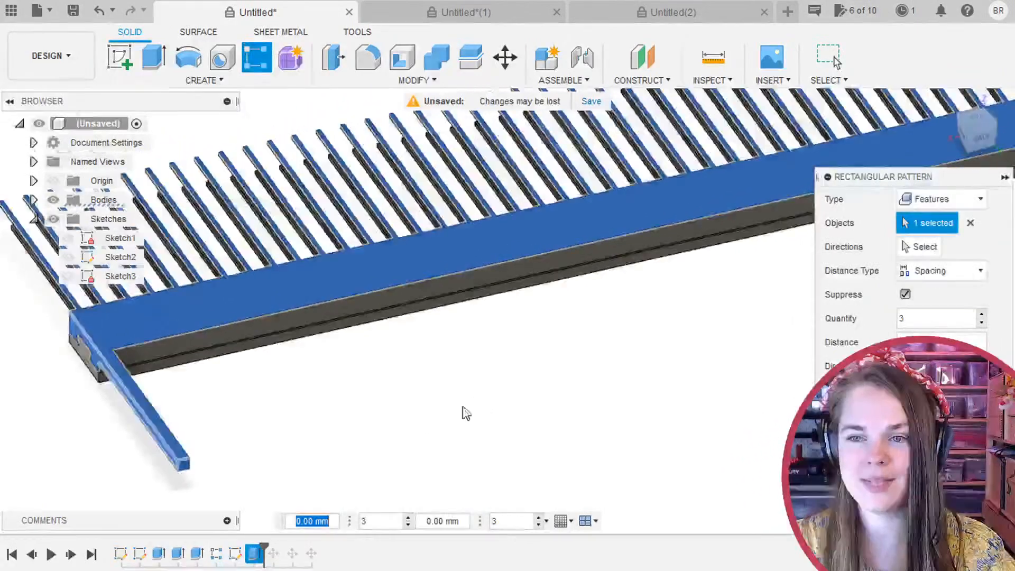
pyautogui.scroll(2, 459, 406)
pyautogui.scroll(-5, 458, 406)
pyautogui.moveTo(626, 381); pyautogui.dragTo(540, 319, button='middle')
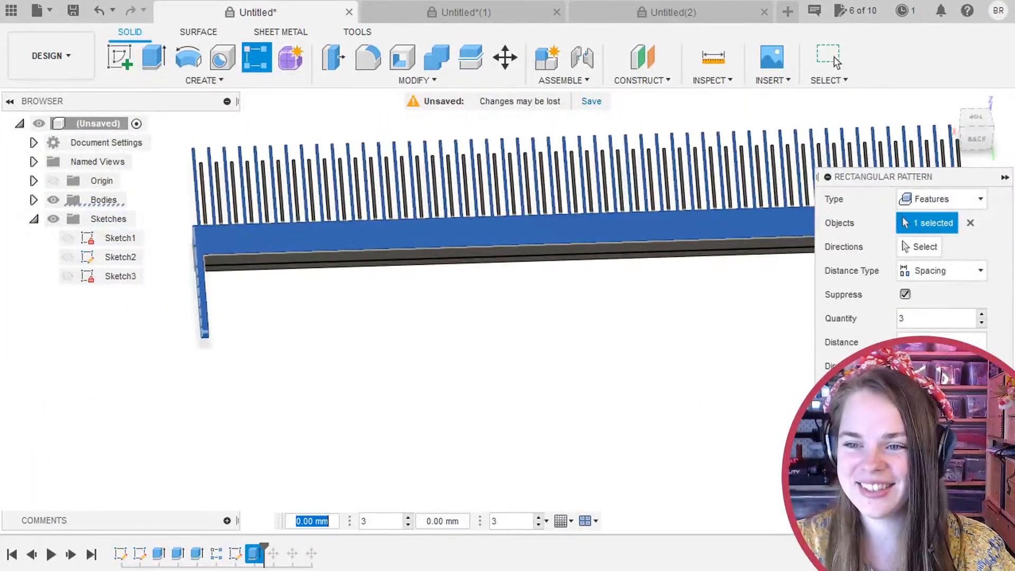
# Direct the tooth pattern along the upper spine's long edge with a spacing of 50 mm.
pyautogui.click(929, 249)
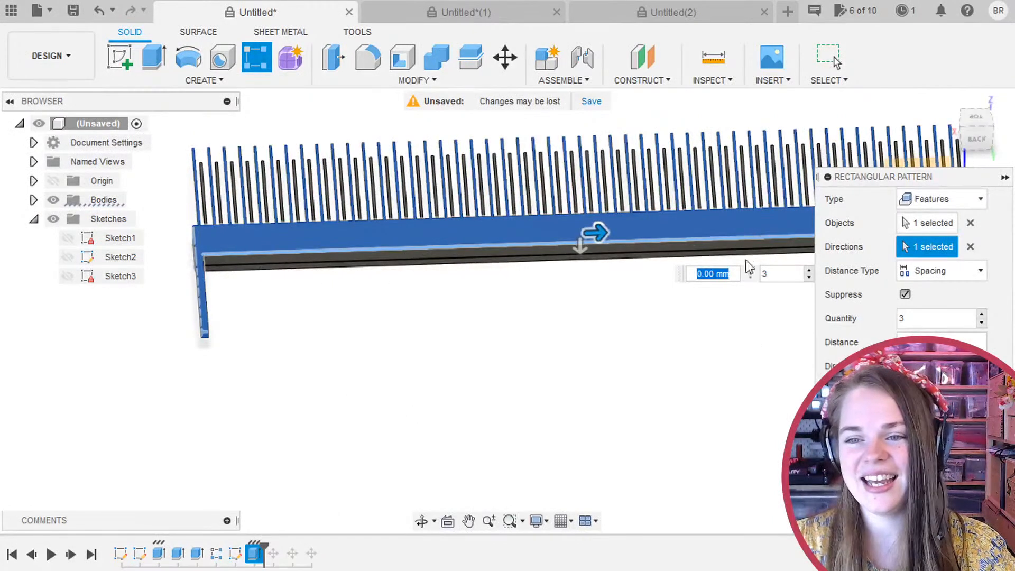
pyautogui.write('50')
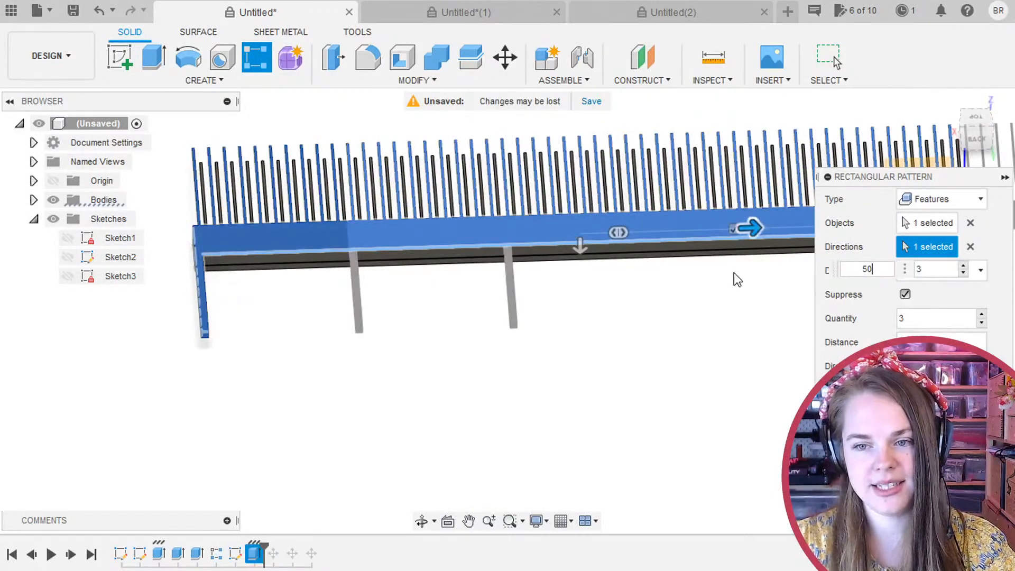
pyautogui.moveTo(774, 332); pyautogui.dragTo(617, 384, button='middle')
pyautogui.scroll(-3, 446, 393)
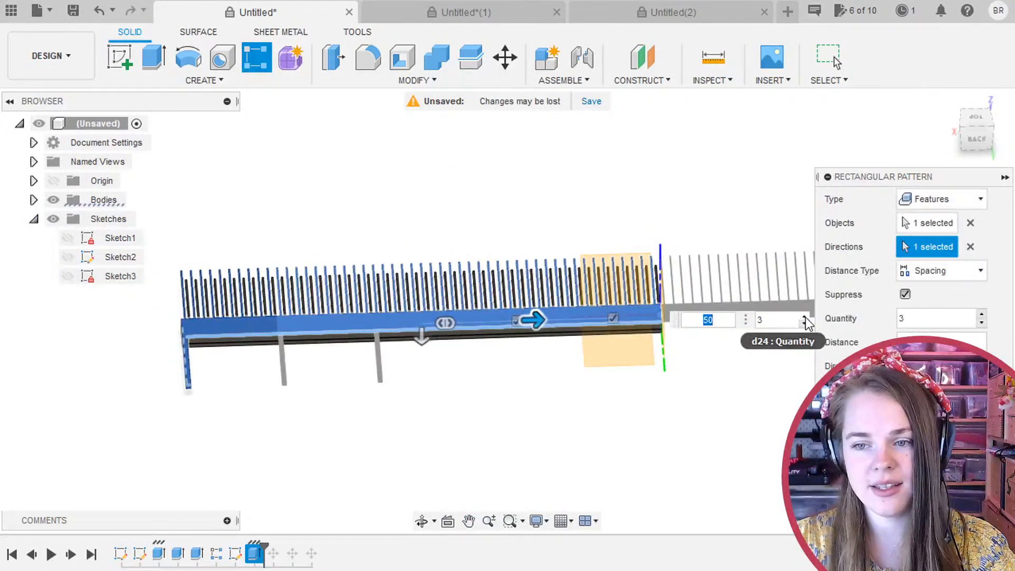
# Set the tooth pattern's quantity to 5 and apply the pattern.
pyautogui.press('Tab')
pyautogui.write('4')
pyautogui.moveTo(641, 419); pyautogui.dragTo(363, 424, button='middle')
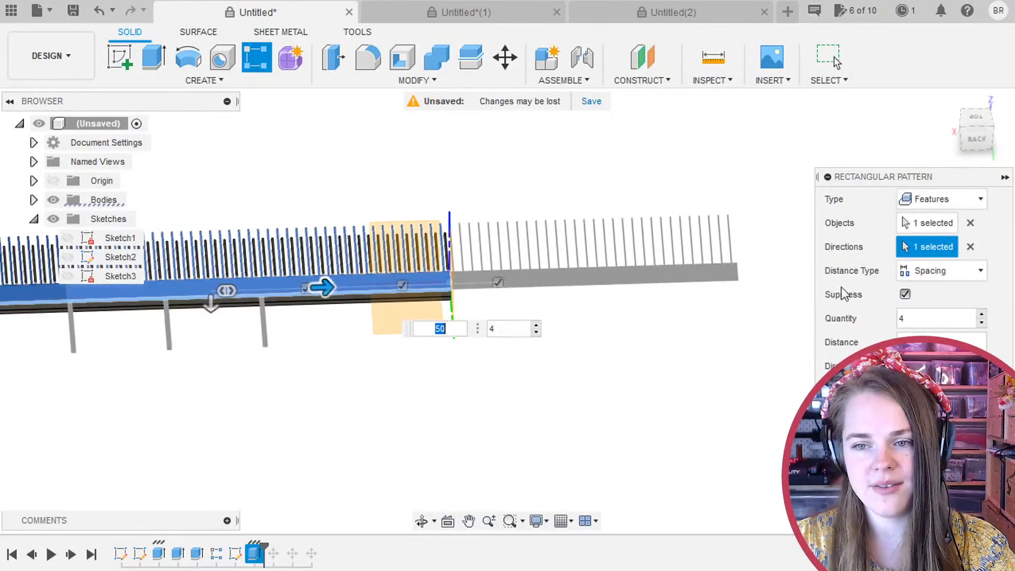
pyautogui.press('Tab')
pyautogui.write('5')
pyautogui.click(535, 326)
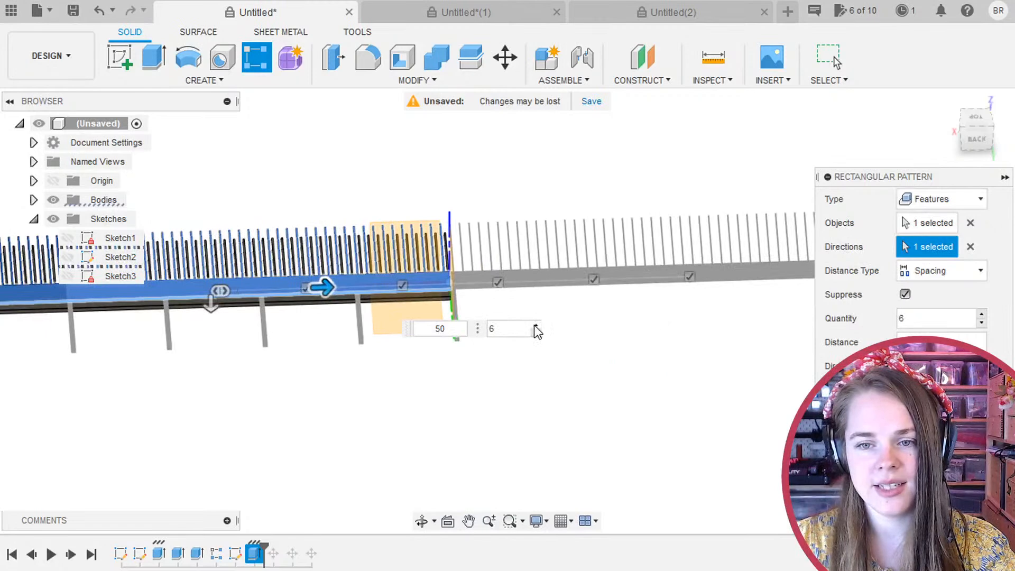
pyautogui.moveTo(443, 375); pyautogui.dragTo(500, 386, button='middle')
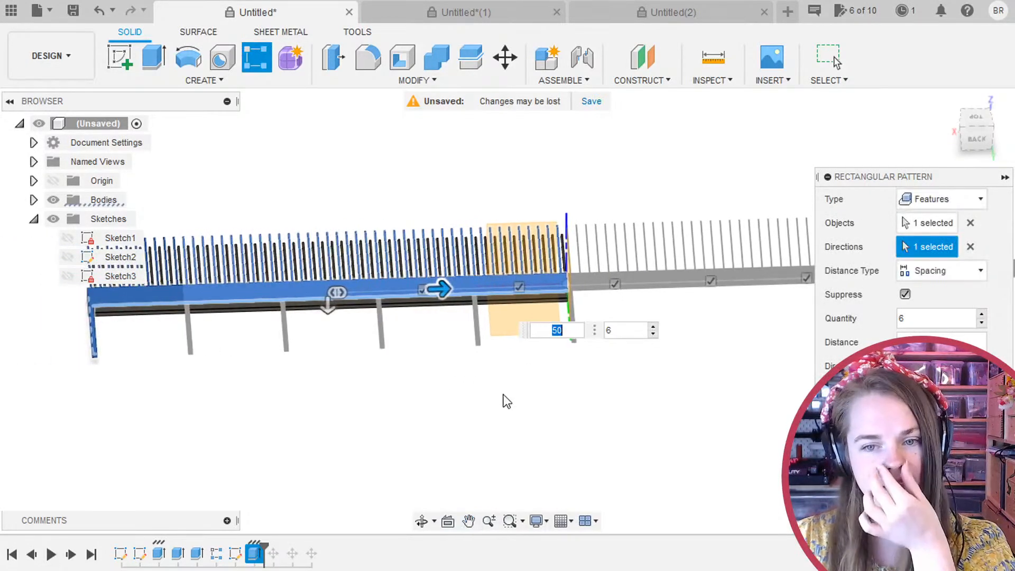
pyautogui.click(654, 333)
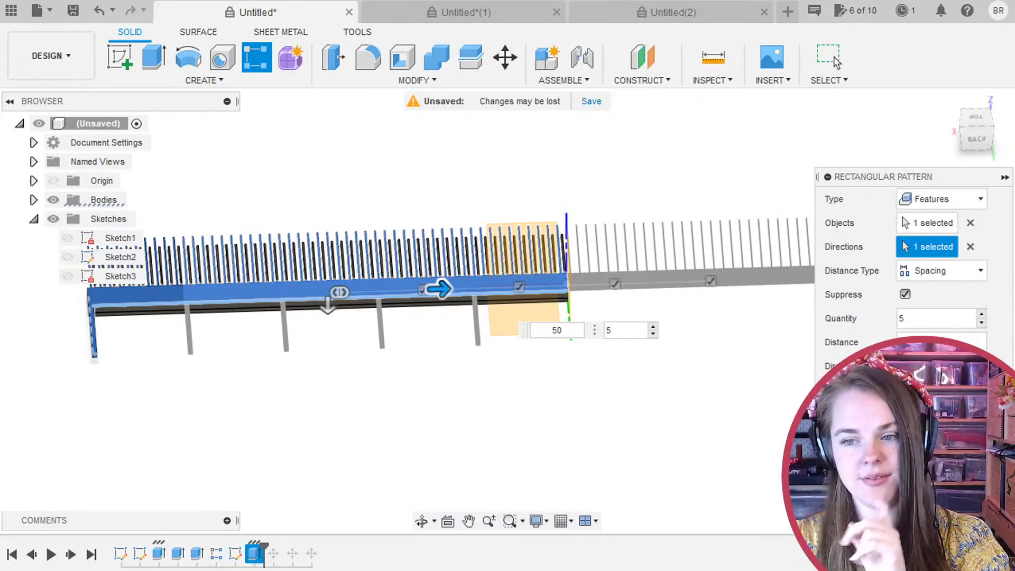
pyautogui.press('Return')
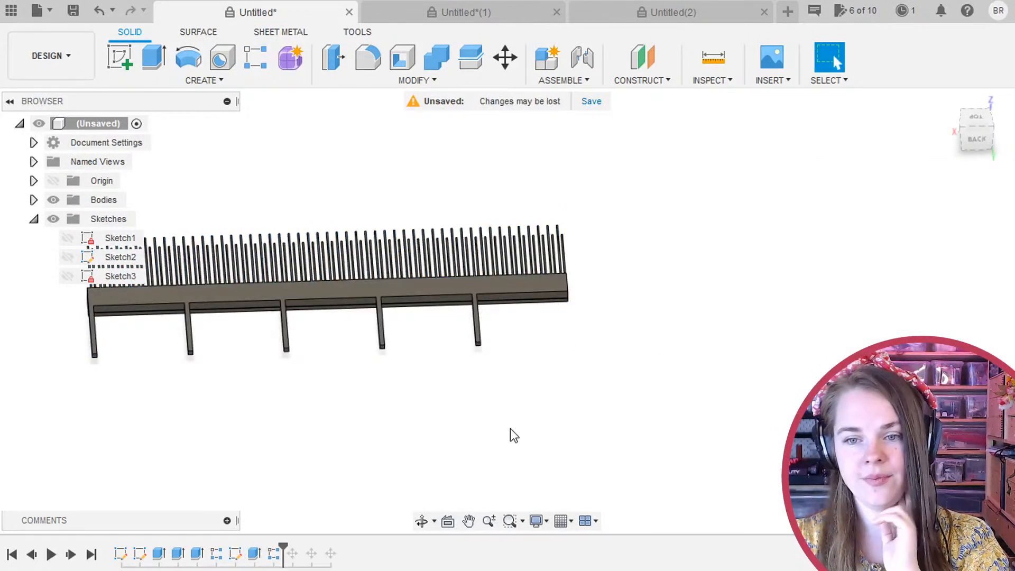
# Roll the timeline forward past the move features and increase the last move's Y distance to set the two combs further apart.
pyautogui.moveTo(438, 390); pyautogui.dragTo(696, 413, button='middle')
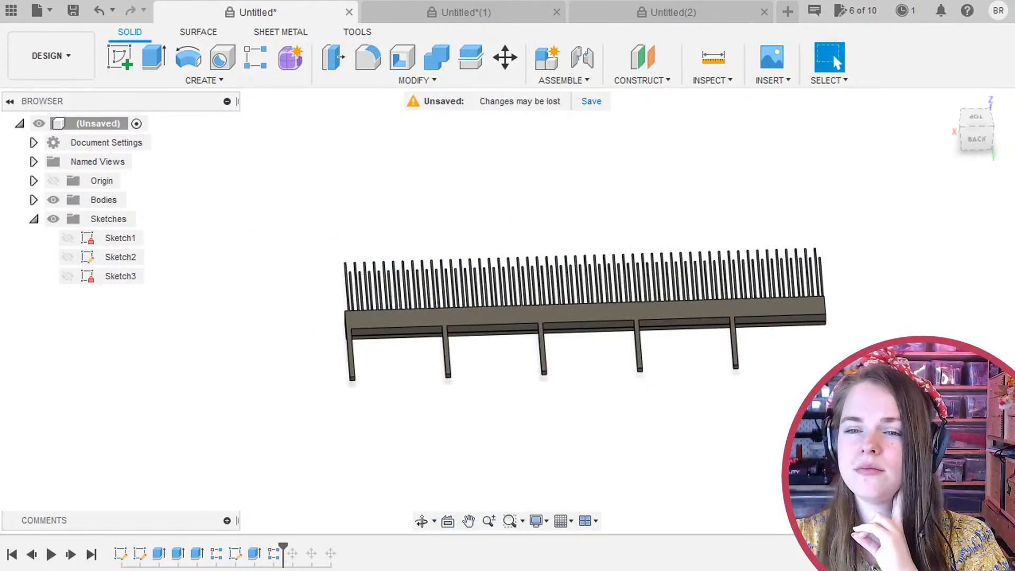
pyautogui.scroll(-2, 769, 411)
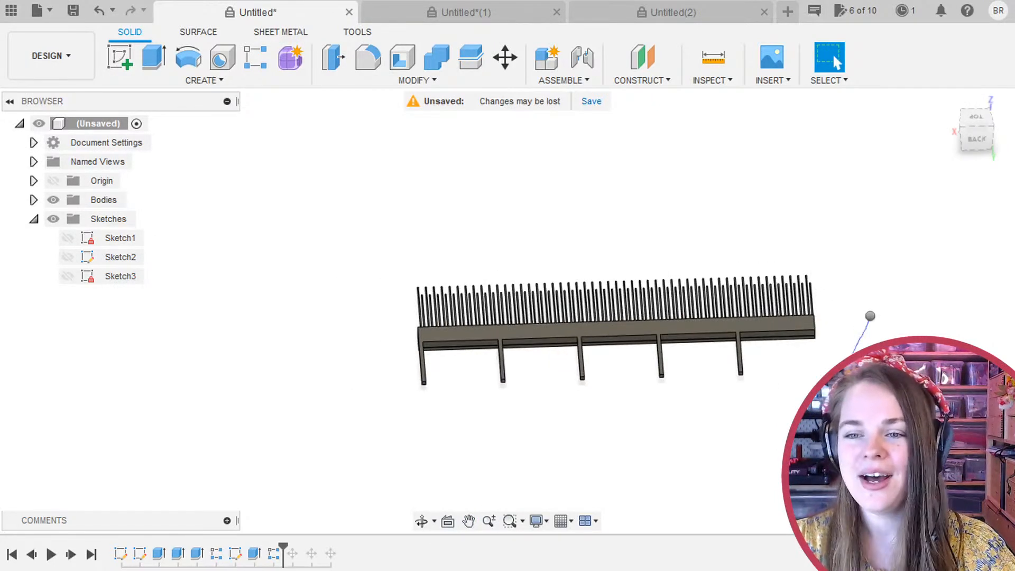
pyautogui.moveTo(283, 550); pyautogui.dragTo(340, 550)
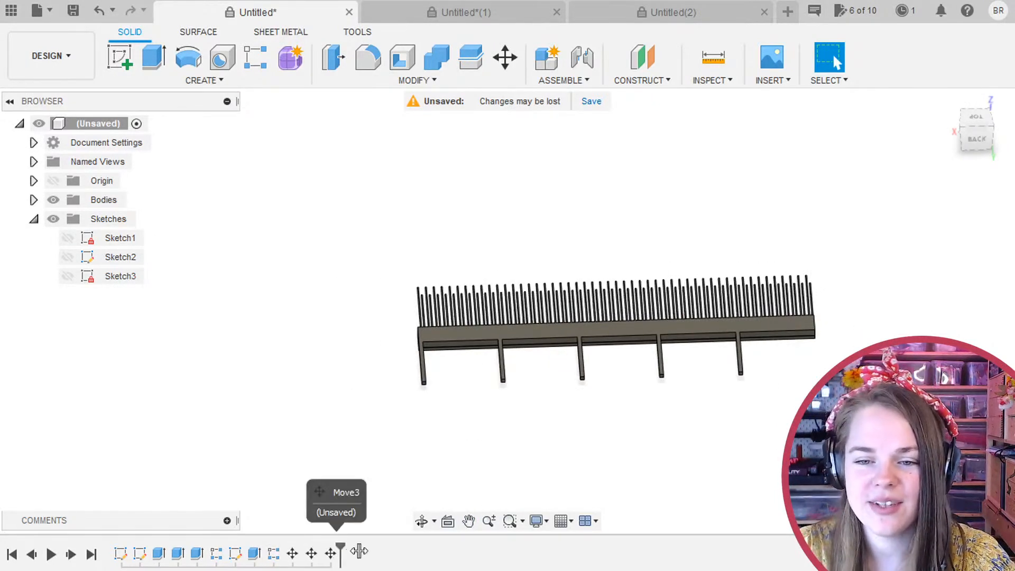
pyautogui.doubleClick(330, 553)
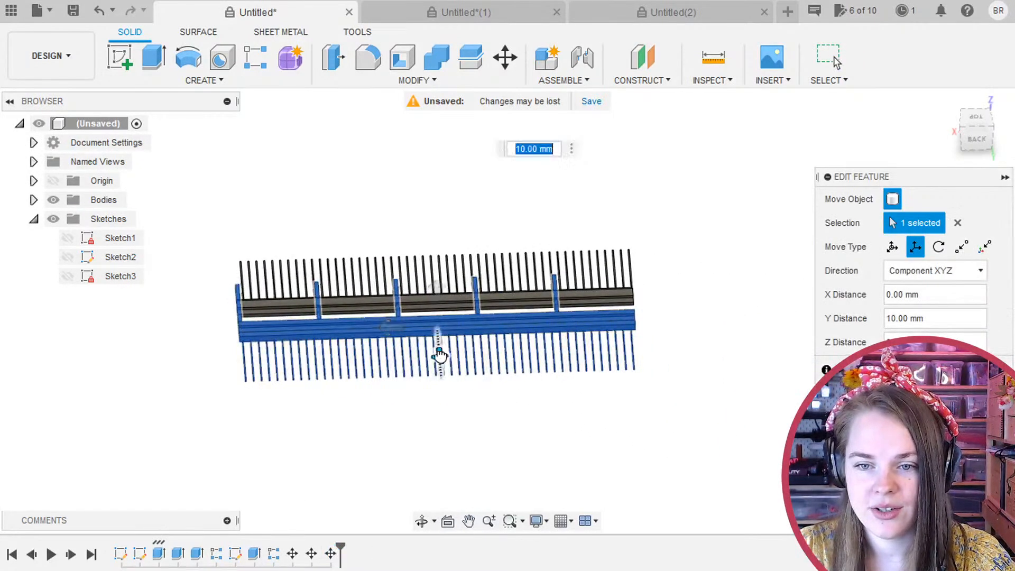
pyautogui.moveTo(439, 350); pyautogui.dragTo(444, 404)
pyautogui.press('Return')
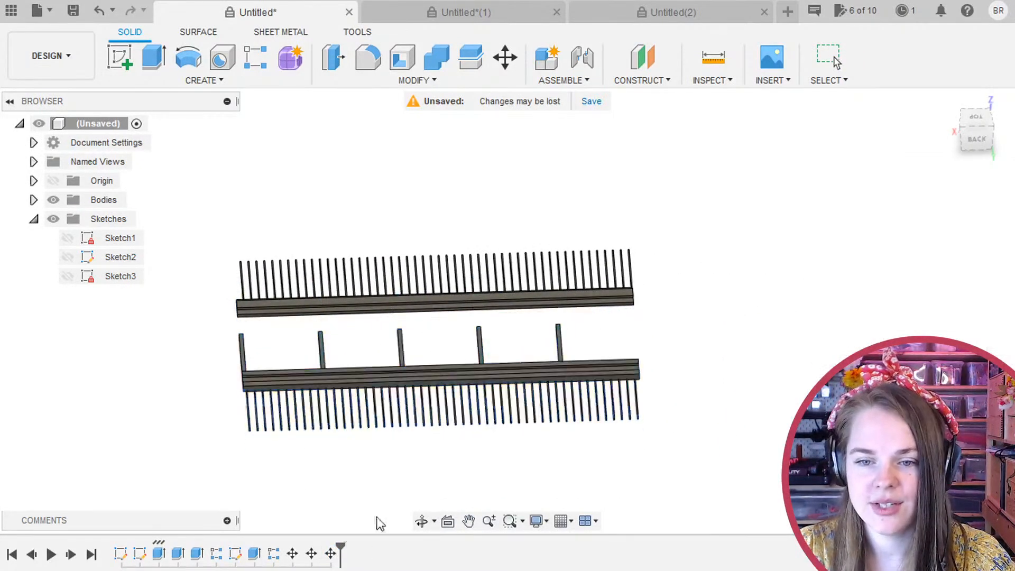
# Review the settings of the first and second move features, closing each without changes.
pyautogui.doubleClick(293, 553)
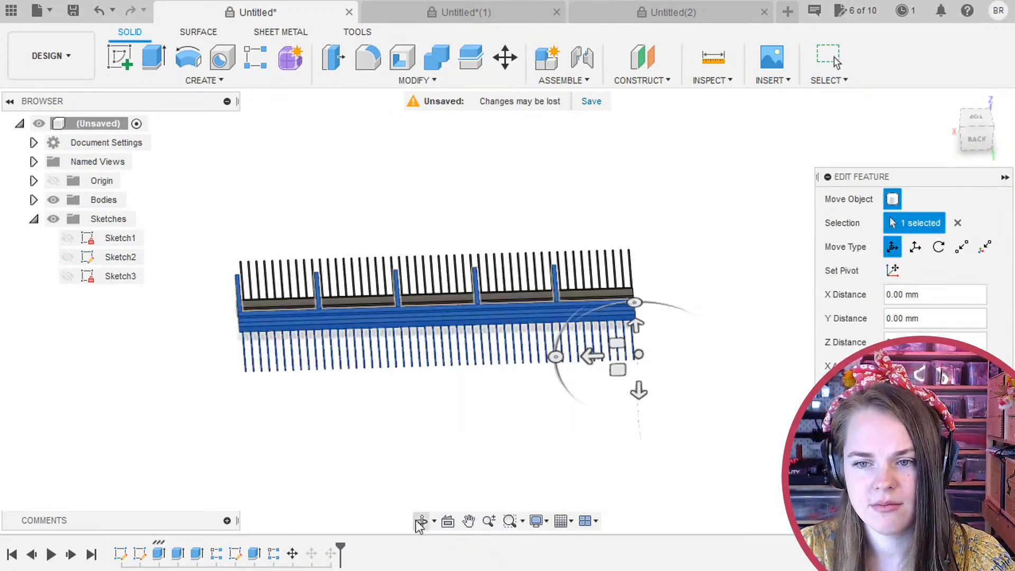
pyautogui.keyDown('shift'); pyautogui.moveTo(677, 478); pyautogui.dragTo(502, 431, button='middle'); pyautogui.keyUp('shift')
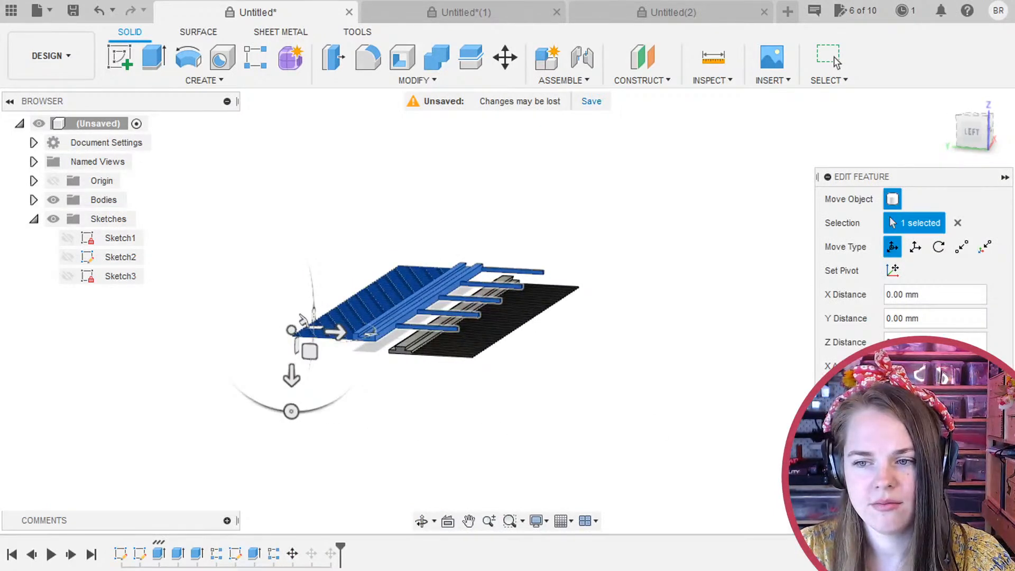
pyautogui.press('Escape')
pyautogui.rightClick(292, 553)
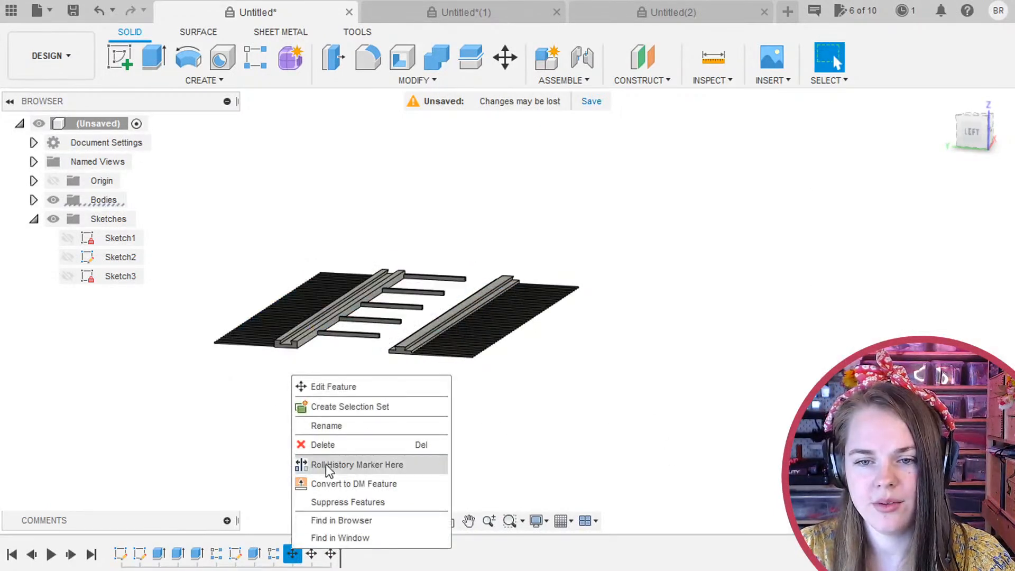
pyautogui.click(326, 464)
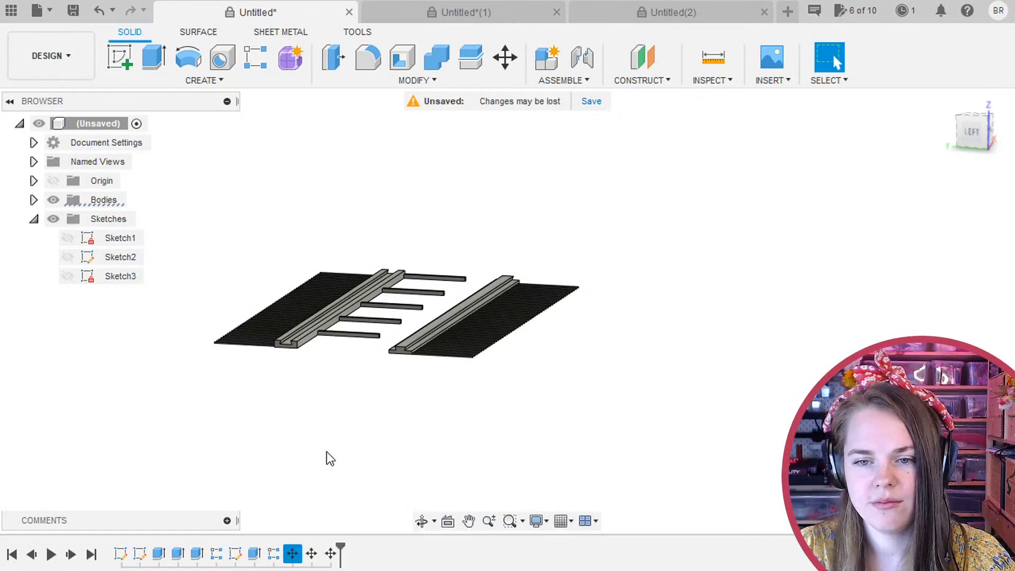
pyautogui.hotkey('ctrl', 'z')
pyautogui.doubleClick(311, 554)
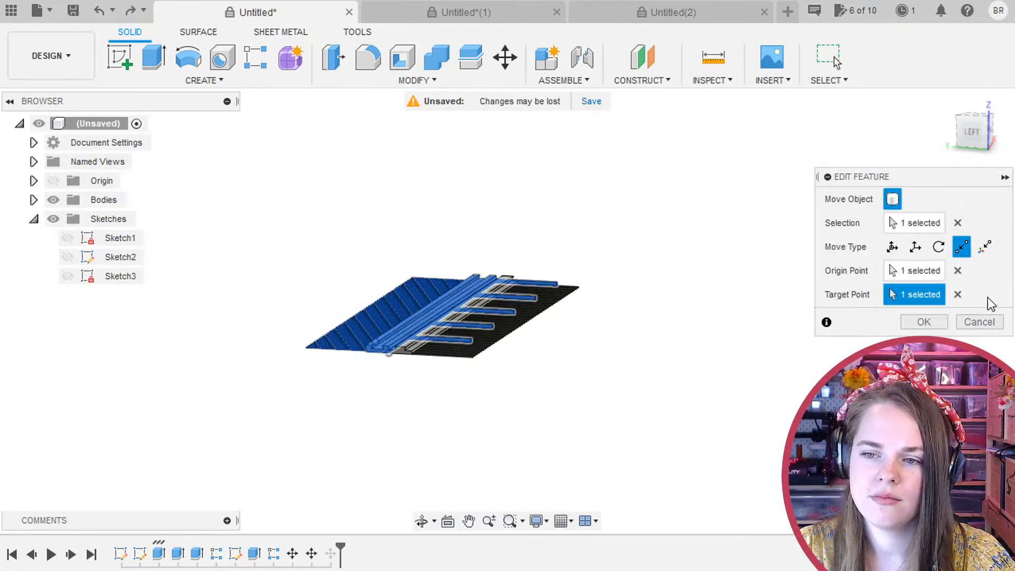
pyautogui.click(979, 322)
# Roll the timeline back and forward across the comb moves, and examine the separated combs and their teeth from below and above.
pyautogui.keyDown('shift'); pyautogui.moveTo(596, 288); pyautogui.dragTo(579, 364, button='middle'); pyautogui.keyUp('shift')
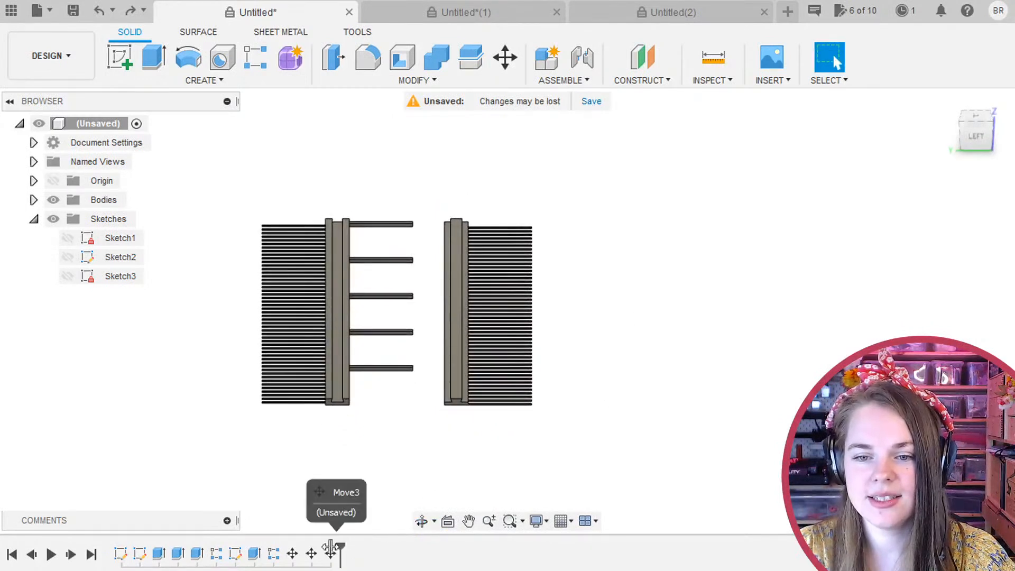
pyautogui.moveTo(339, 550)
pyautogui.mouseDown()
pyautogui.moveTo(275, 551)
pyautogui.moveTo(379, 545)
pyautogui.mouseUp()
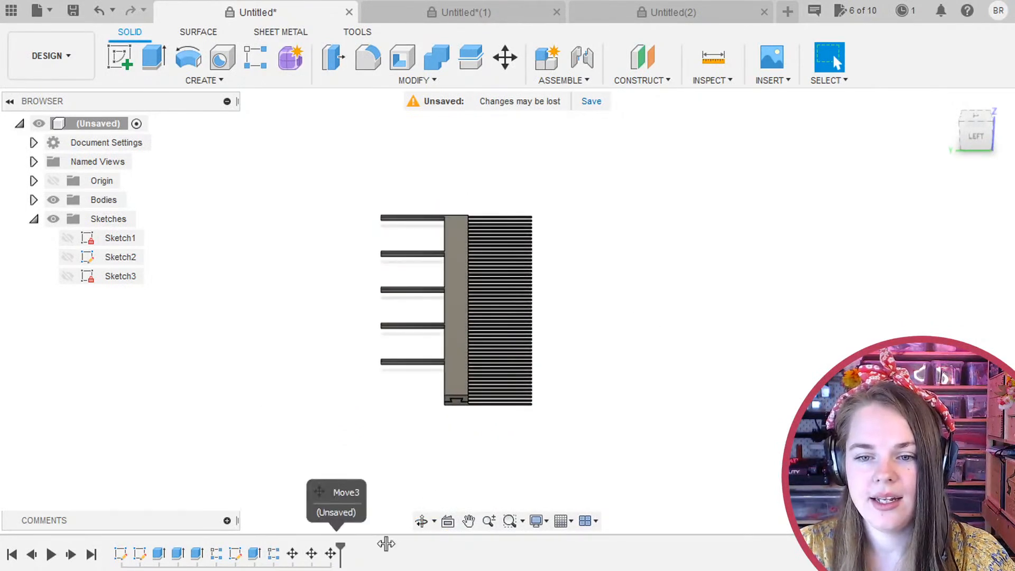
pyautogui.keyDown('shift'); pyautogui.moveTo(648, 288); pyautogui.dragTo(579, 191, button='middle'); pyautogui.keyUp('shift')
pyautogui.scroll(-4, 313, 291)
pyautogui.scroll(10, 313, 291)
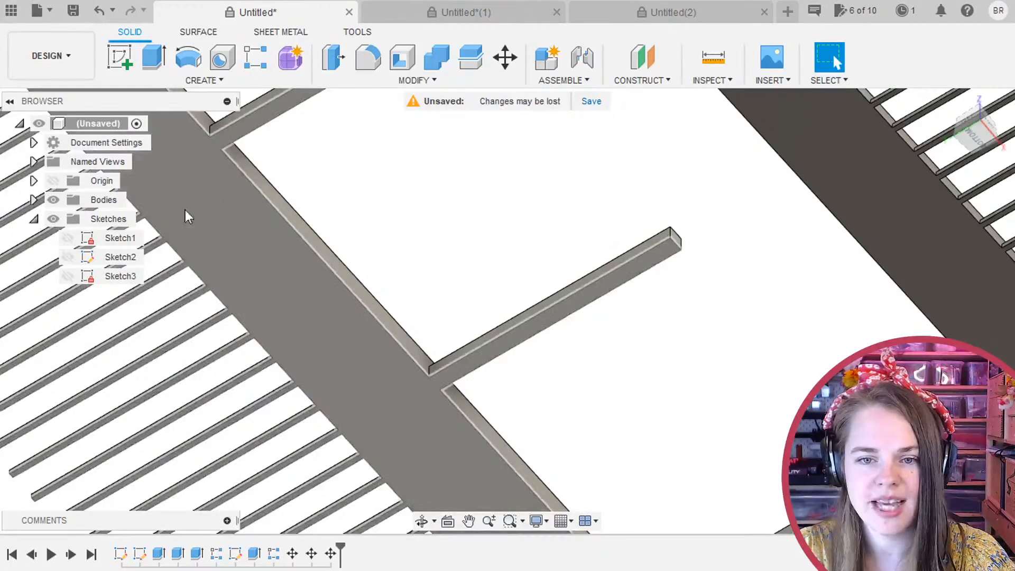
pyautogui.scroll(-2, 381, 380)
pyautogui.moveTo(764, 260); pyautogui.dragTo(529, 352, button='middle')
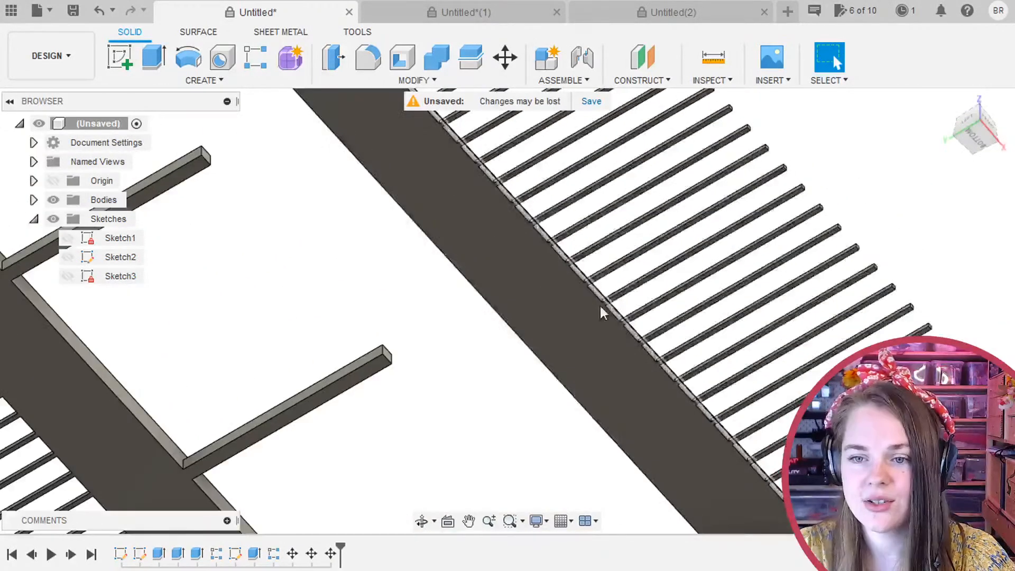
pyautogui.scroll(-5, 592, 347)
pyautogui.keyDown('shift'); pyautogui.moveTo(857, 279); pyautogui.dragTo(848, 450, button='middle'); pyautogui.keyUp('shift')
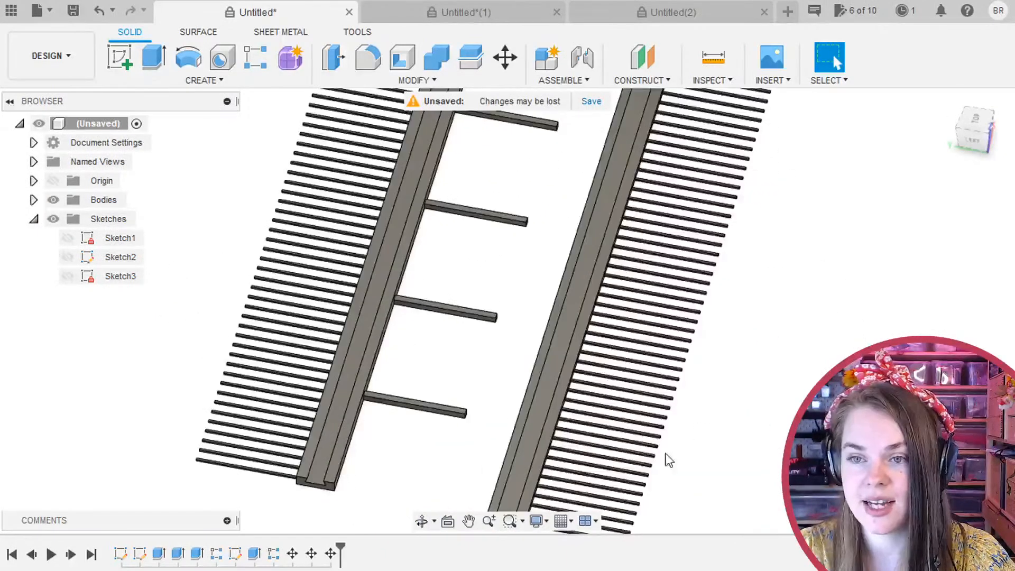
pyautogui.scroll(-4, 703, 429)
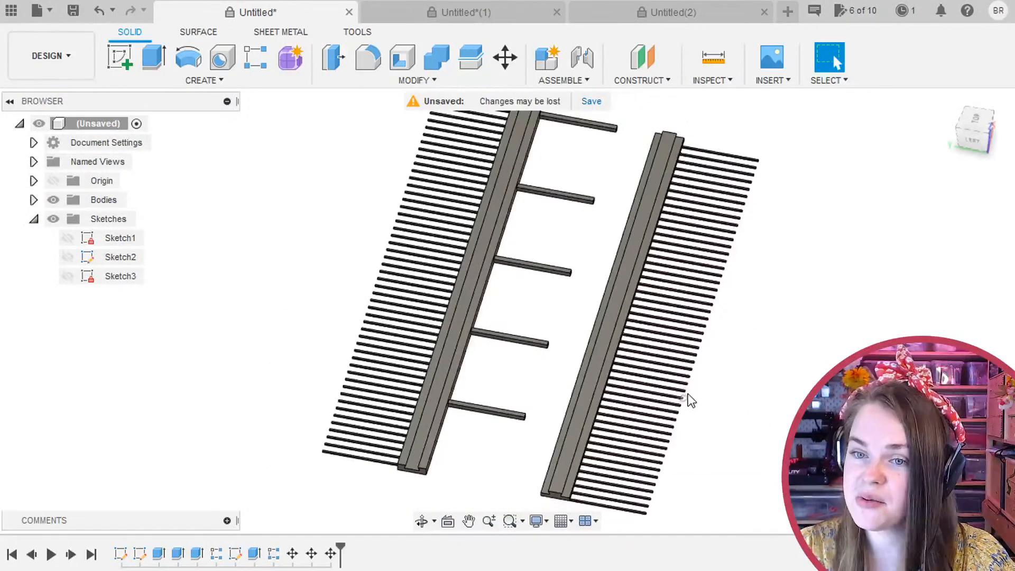
pyautogui.keyDown('shift'); pyautogui.moveTo(687, 393); pyautogui.dragTo(754, 381, button='middle'); pyautogui.keyUp('shift')
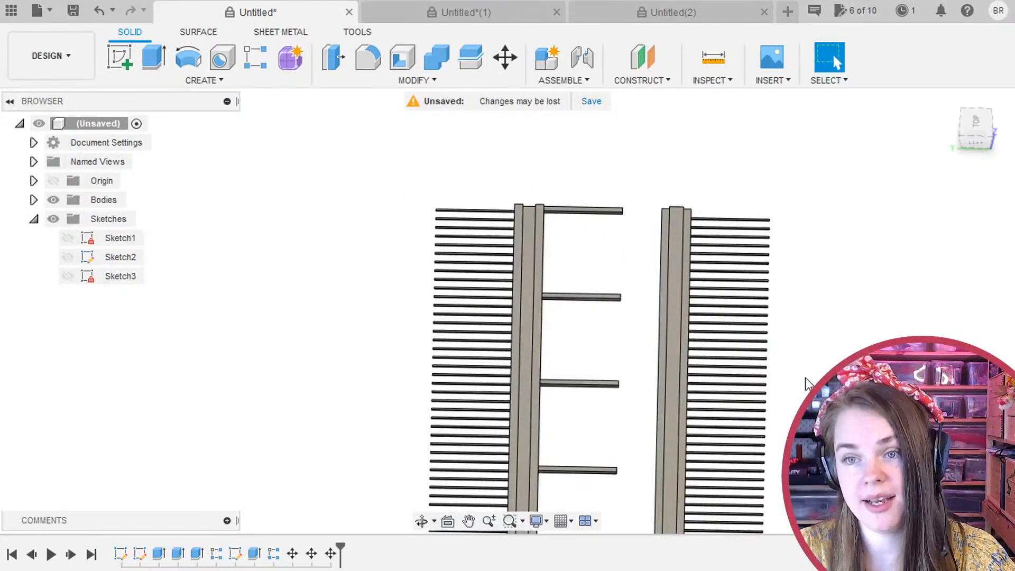
pyautogui.scroll(-4, 805, 386)
pyautogui.moveTo(805, 386); pyautogui.dragTo(776, 302, button='middle')
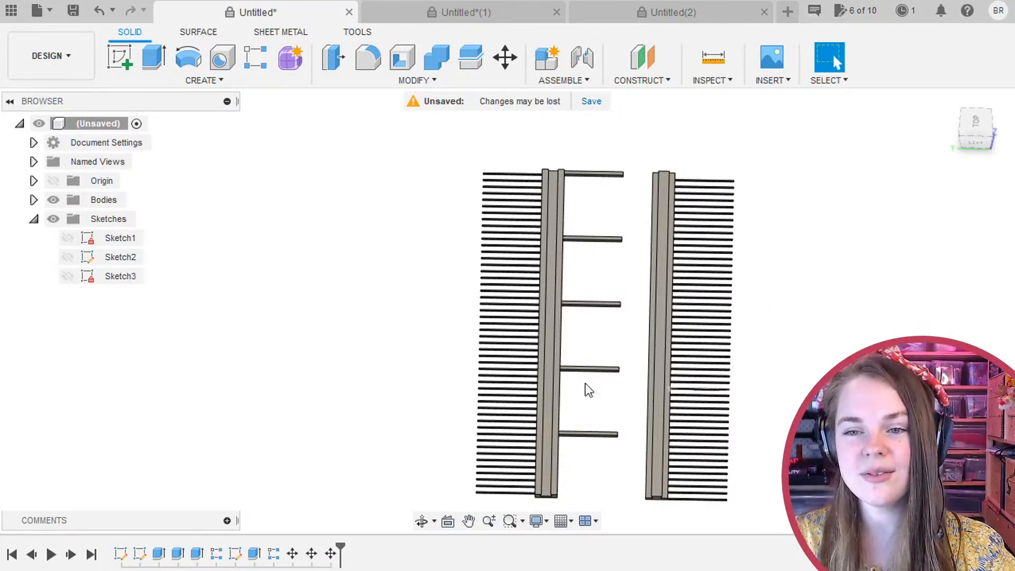
pyautogui.keyDown('shift'); pyautogui.moveTo(772, 419); pyautogui.dragTo(644, 395, button='middle'); pyautogui.keyUp('shift')
# Look through the other open designs and return to the first comb design for a final view of both combs.
pyautogui.click(464, 17)
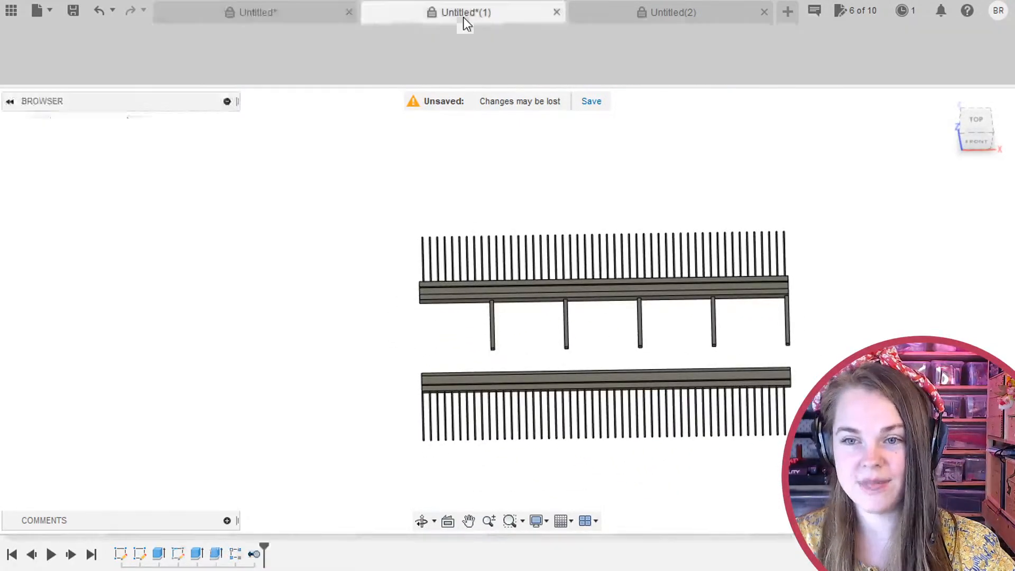
pyautogui.click(230, 16)
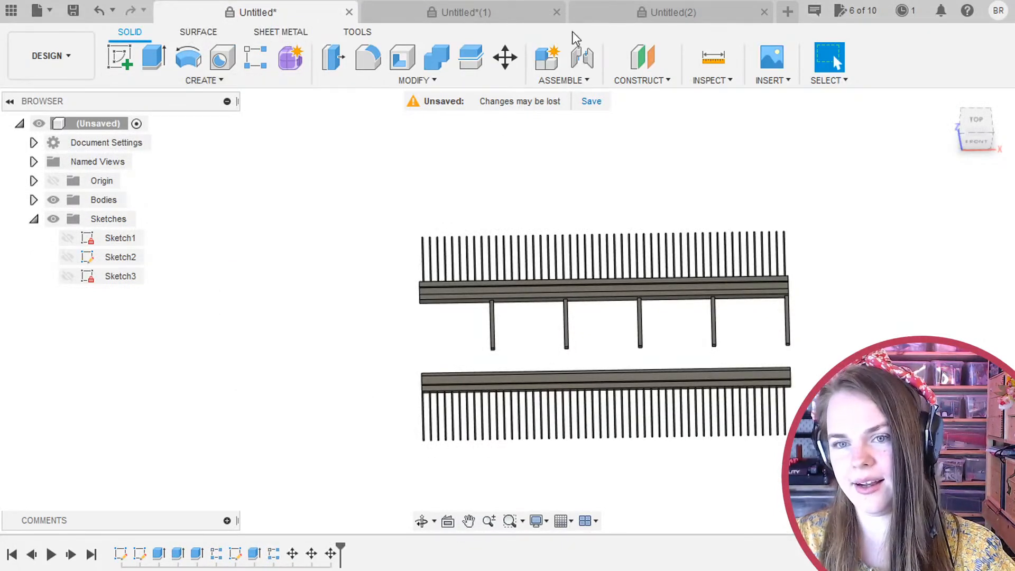
pyautogui.click(587, 15)
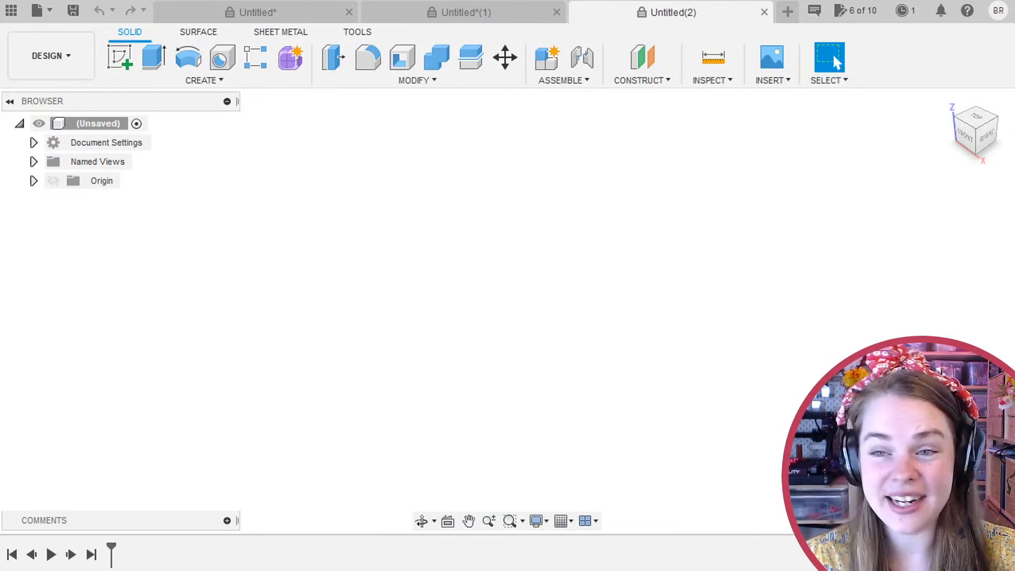
pyautogui.click(259, 18)
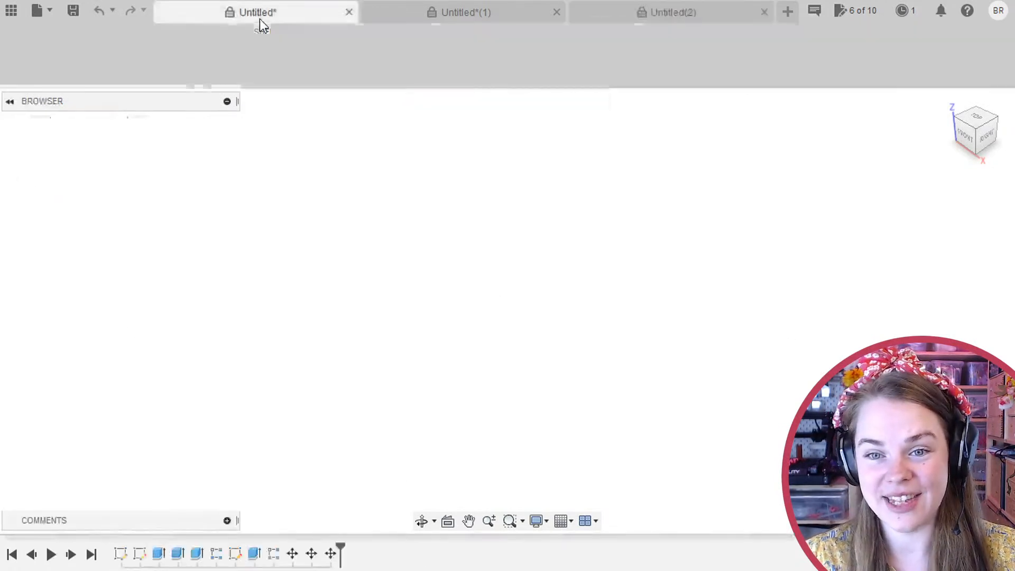
pyautogui.scroll(-2, 890, 382)
pyautogui.scroll(3, 890, 381)
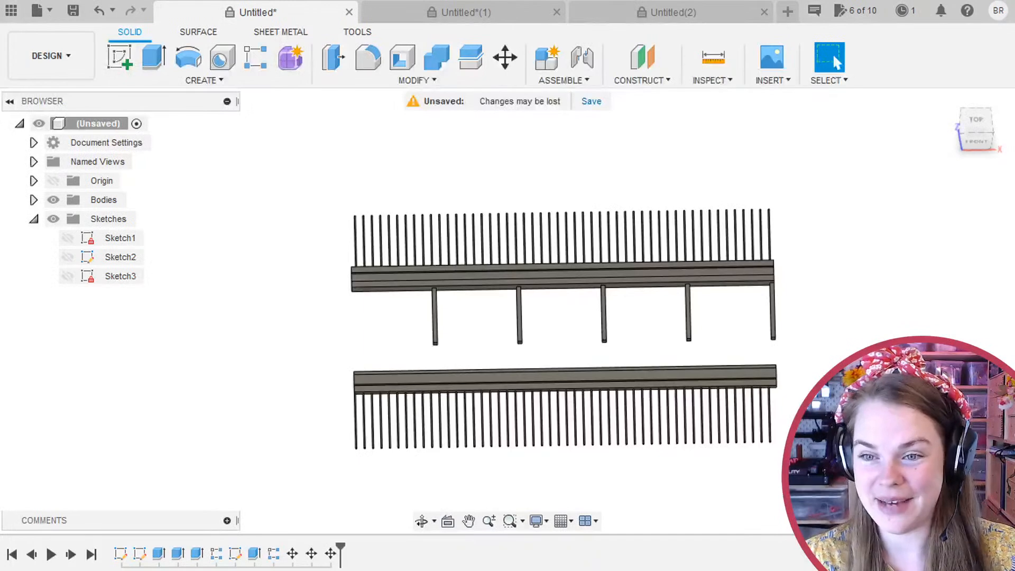
# Roll the timeline back to just before the small-tooth pattern, leaving only the first tooth on each comb spine.
pyautogui.moveTo(879, 294); pyautogui.dragTo(922, 378, button='middle')
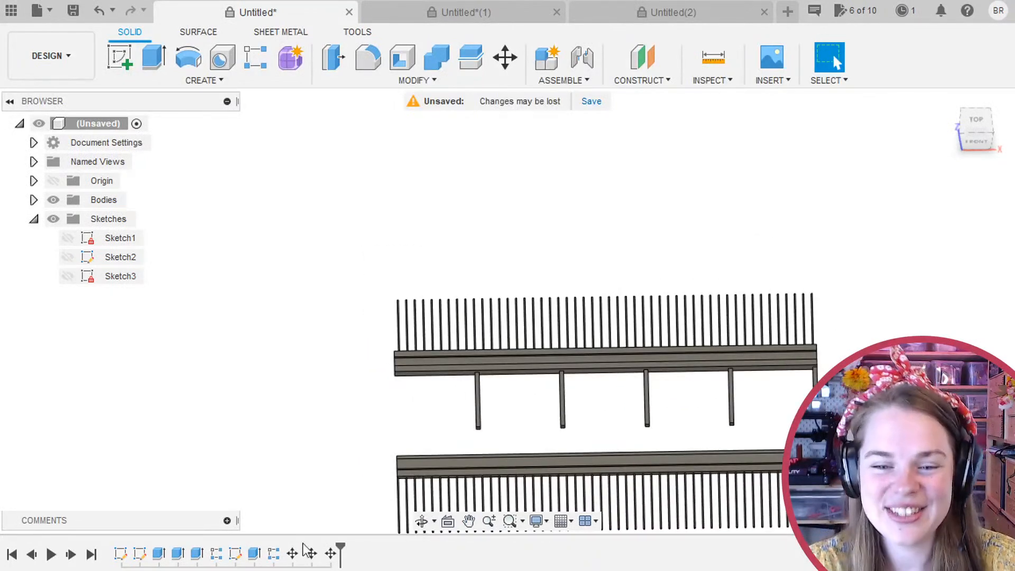
pyautogui.moveTo(339, 552)
pyautogui.mouseDown()
pyautogui.moveTo(136, 560)
pyautogui.moveTo(205, 553)
pyautogui.mouseUp()
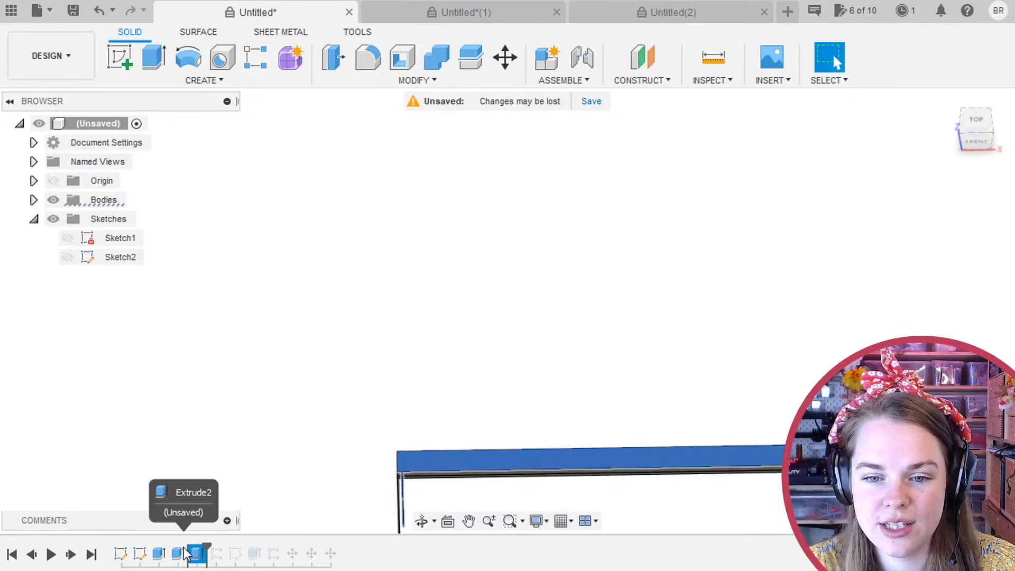
pyautogui.click(475, 481)
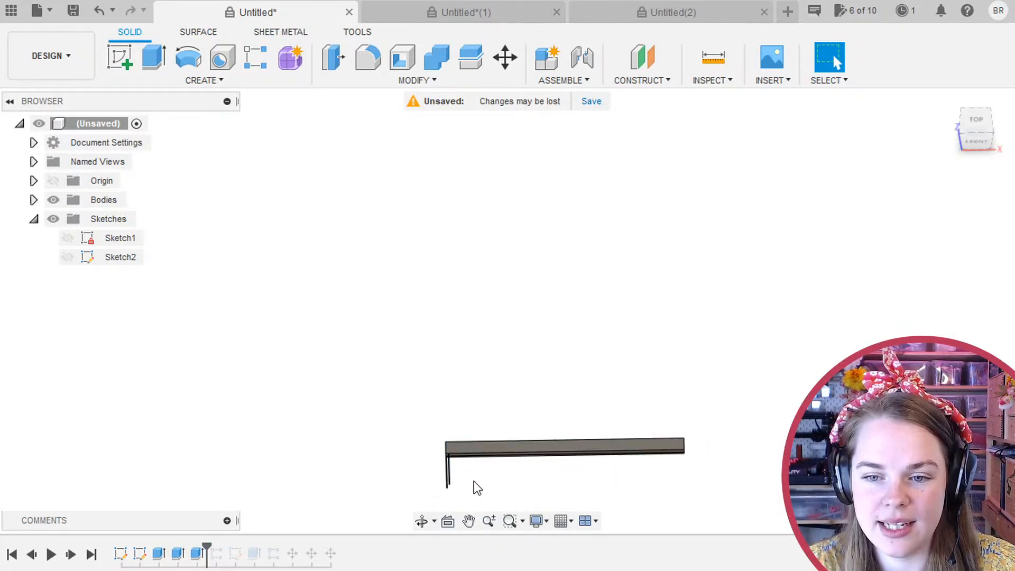
pyautogui.scroll(-4, 462, 475)
pyautogui.scroll(8, 459, 477)
pyautogui.scroll(4, 473, 468)
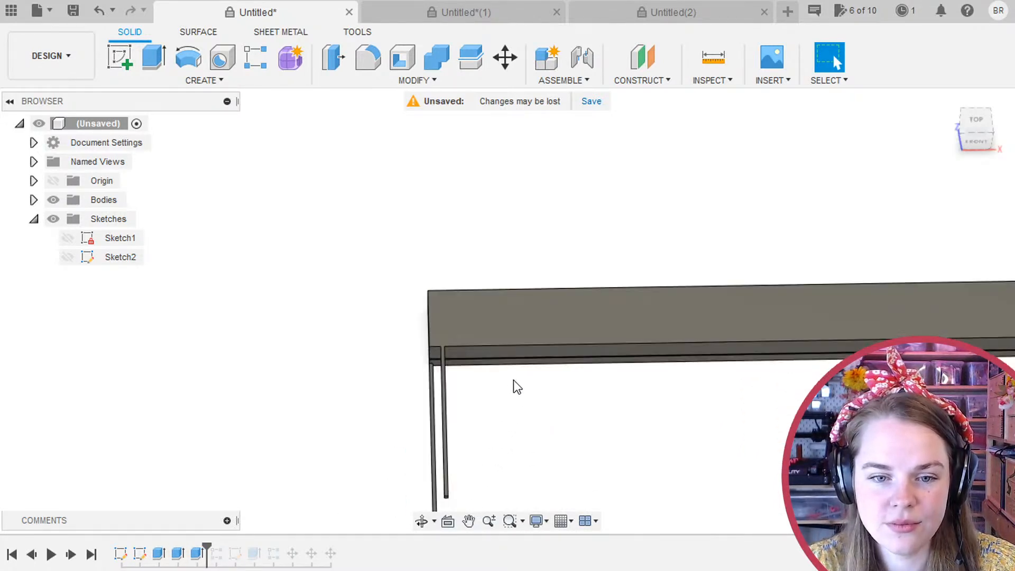
pyautogui.moveTo(496, 427); pyautogui.dragTo(279, 390, button='middle')
pyautogui.scroll(1, 247, 338)
pyautogui.scroll(3, 225, 341)
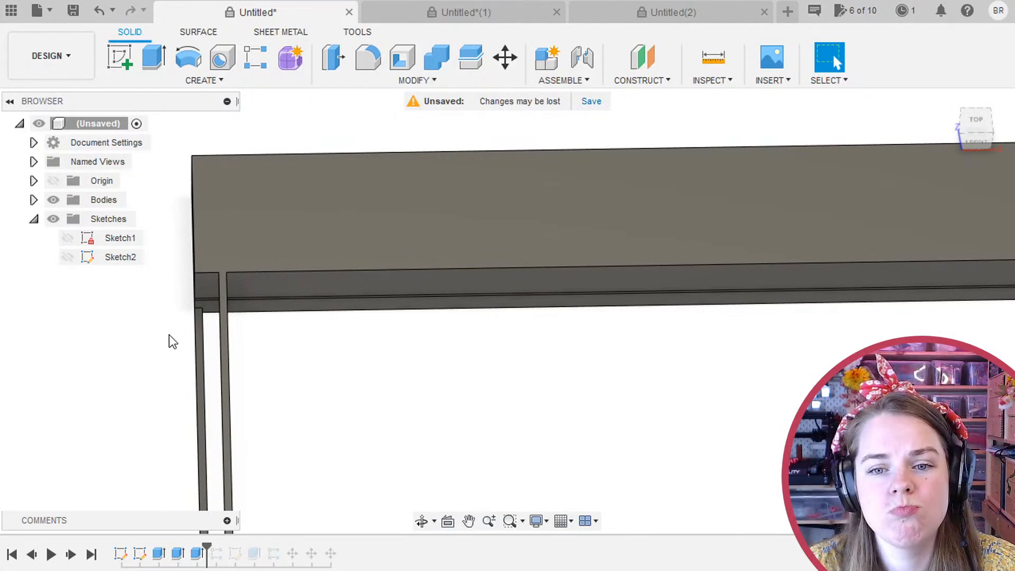
pyautogui.keyDown('shift'); pyautogui.moveTo(169, 335); pyautogui.dragTo(311, 344, button='middle'); pyautogui.keyUp('shift')
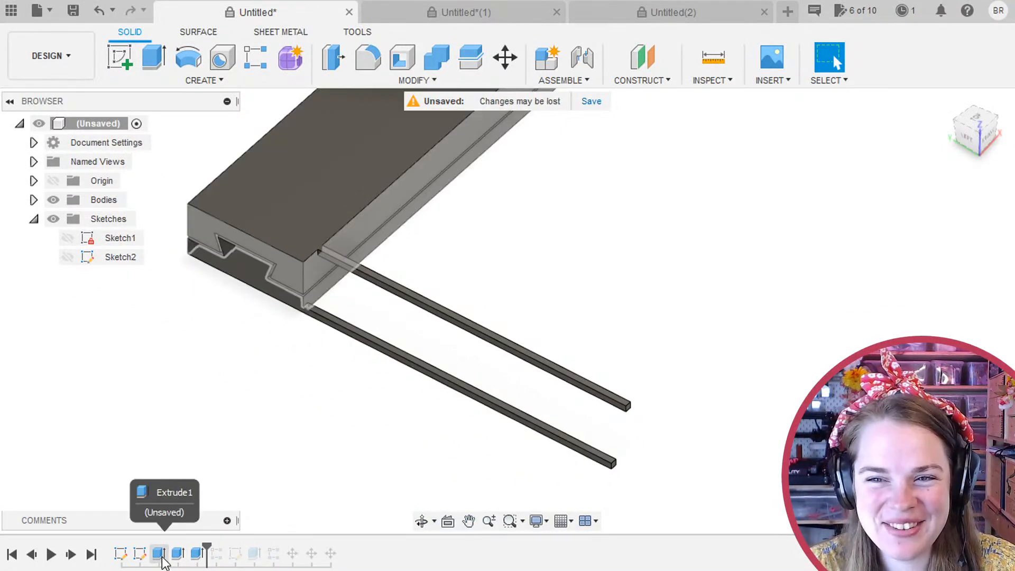
# Extrude the two dovetail spine profiles of Sketch2 by -1 mm to lengthen both spines at the first-tooth end, and hide the sketch again.
pyautogui.click(154, 57)
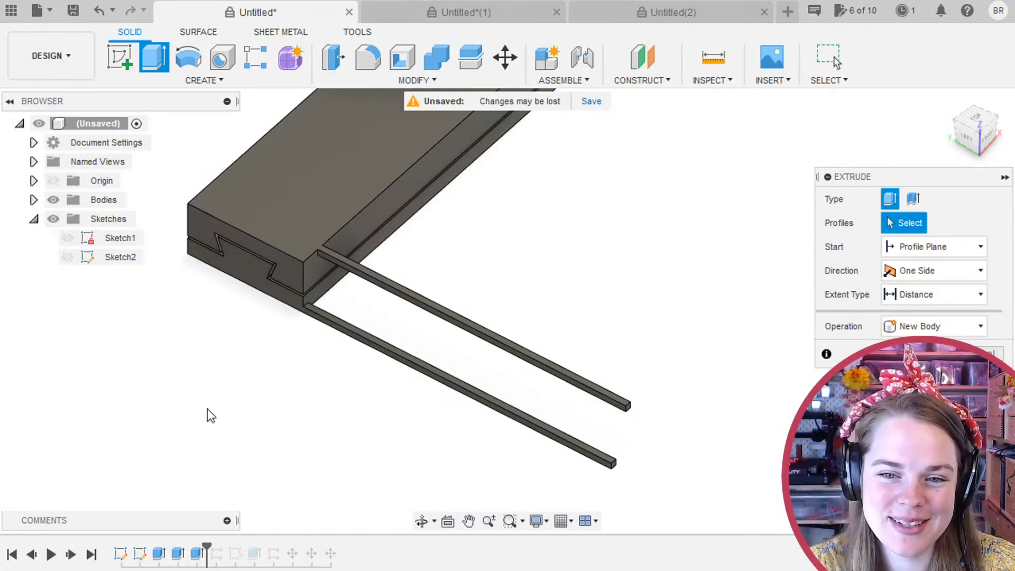
pyautogui.moveTo(208, 414); pyautogui.dragTo(349, 431, button='middle')
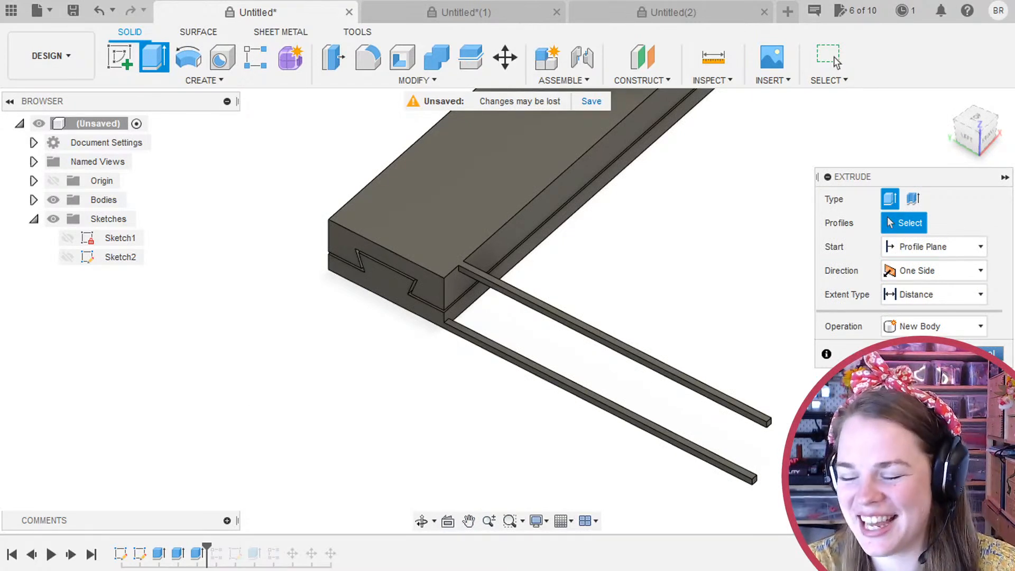
pyautogui.scroll(3, 480, 335)
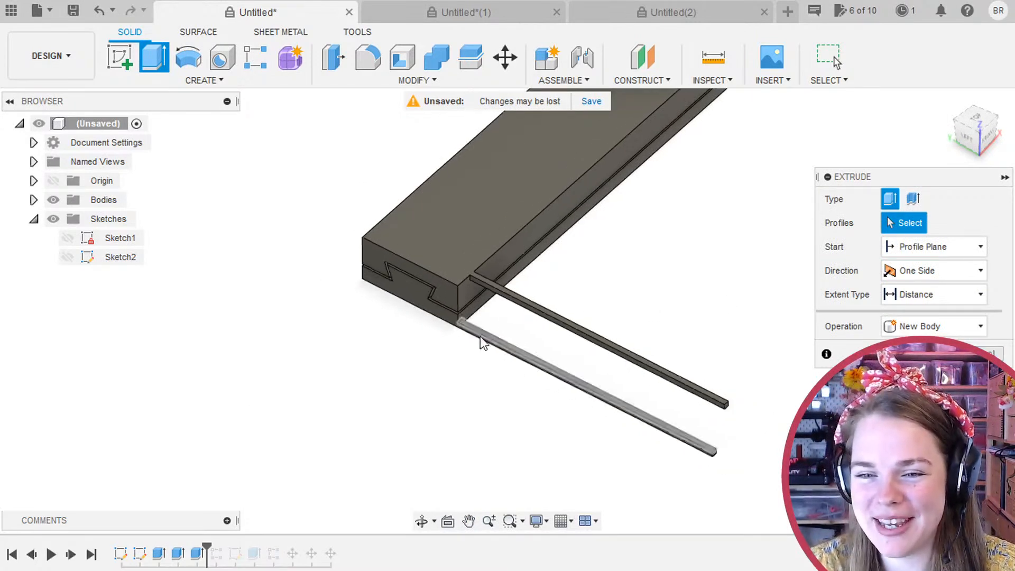
pyautogui.moveTo(465, 306); pyautogui.dragTo(369, 416, button='middle')
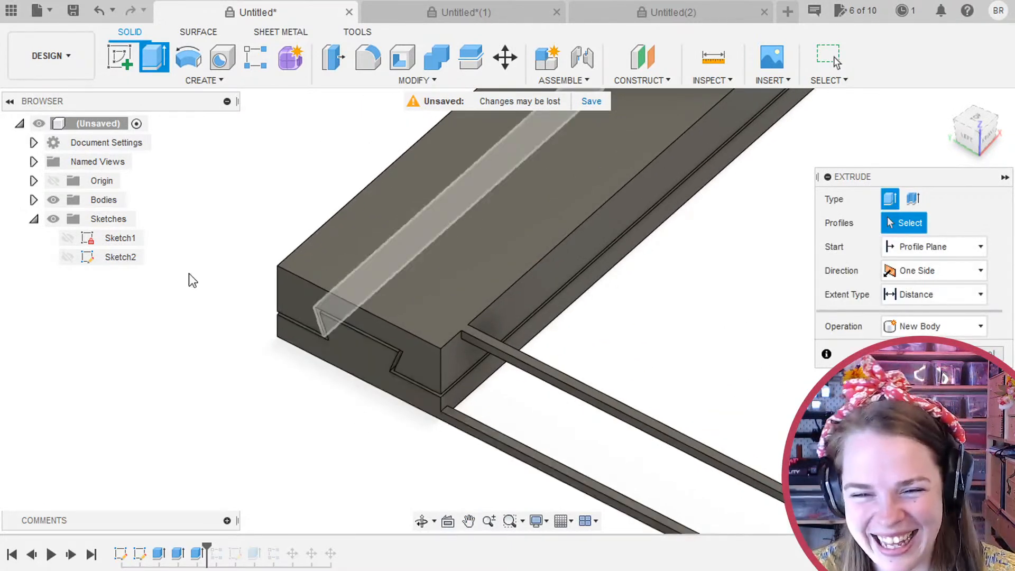
pyautogui.click(67, 258)
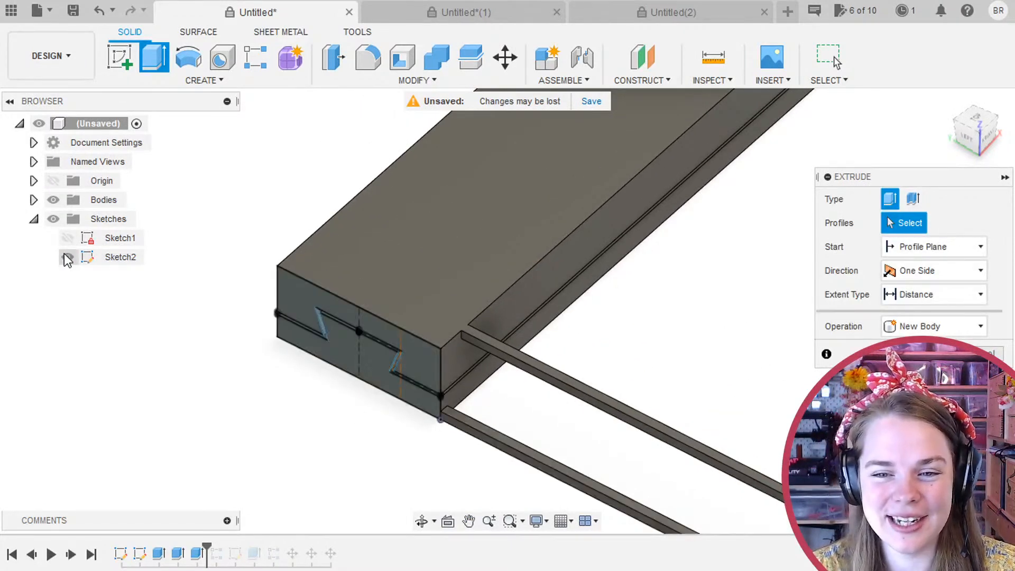
pyautogui.click(350, 362)
pyautogui.click(420, 346)
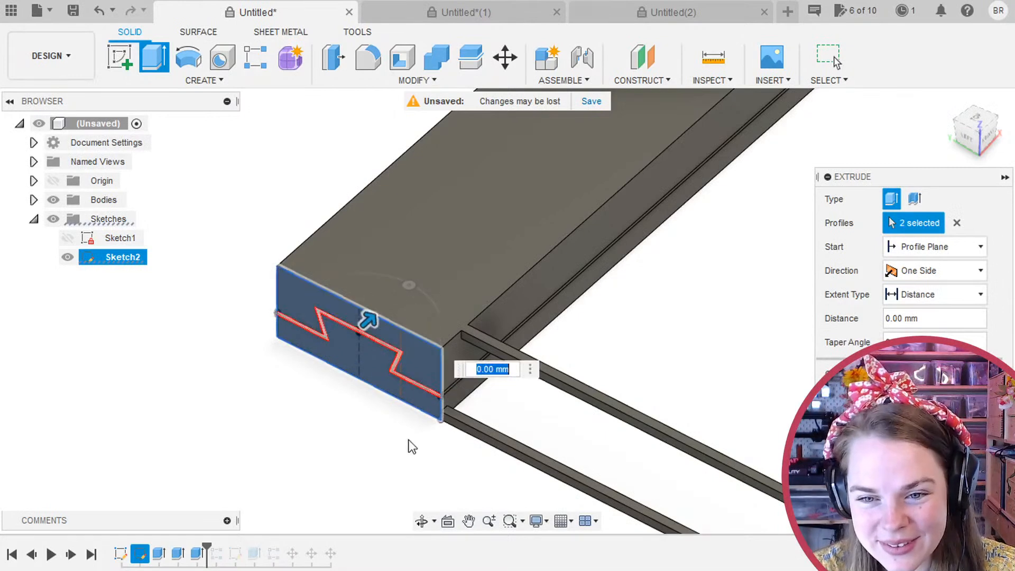
pyautogui.write('-1')
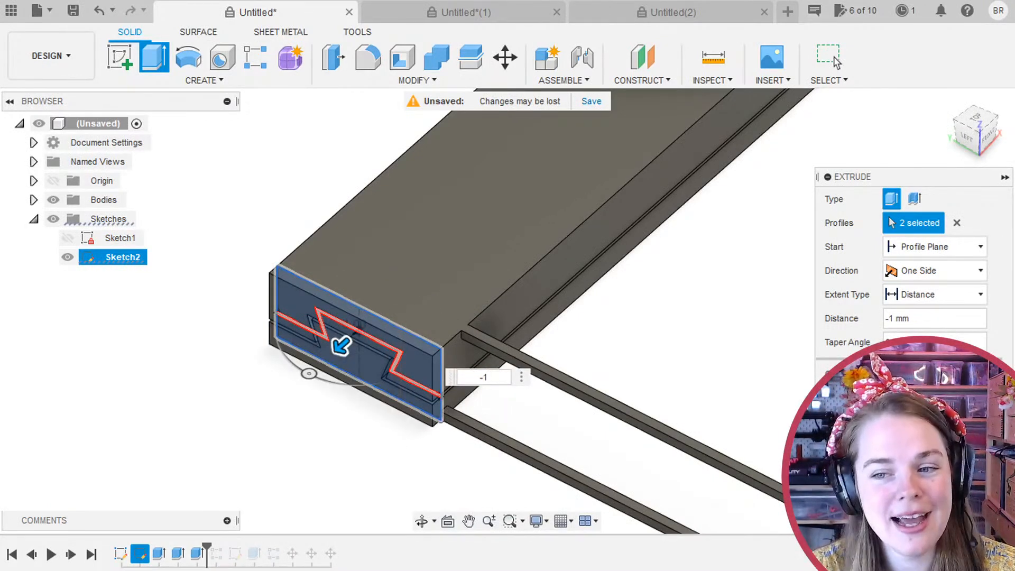
pyautogui.press('Return')
pyautogui.keyDown('shift'); pyautogui.moveTo(806, 371); pyautogui.dragTo(744, 357, button='middle'); pyautogui.keyUp('shift')
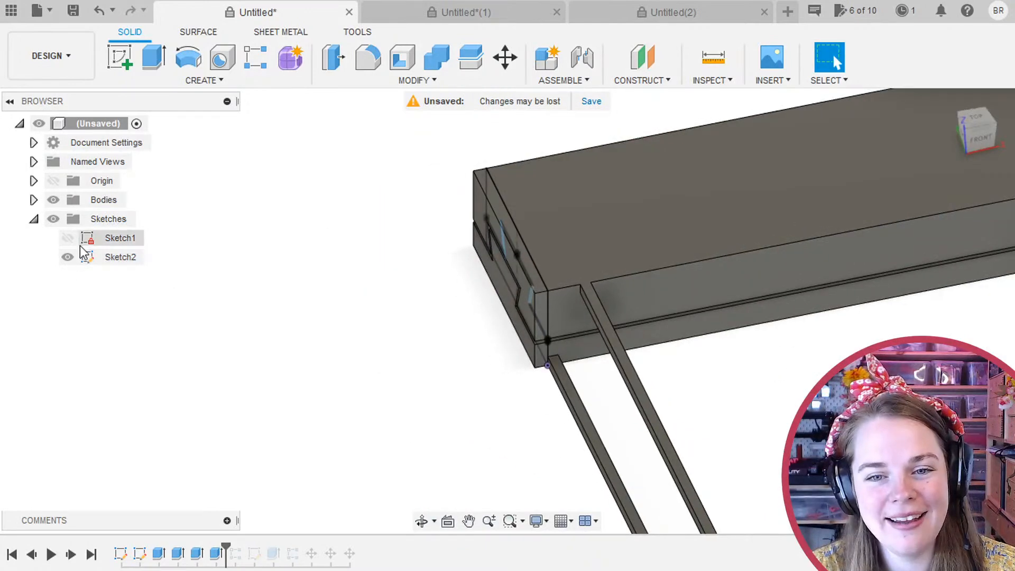
pyautogui.click(67, 257)
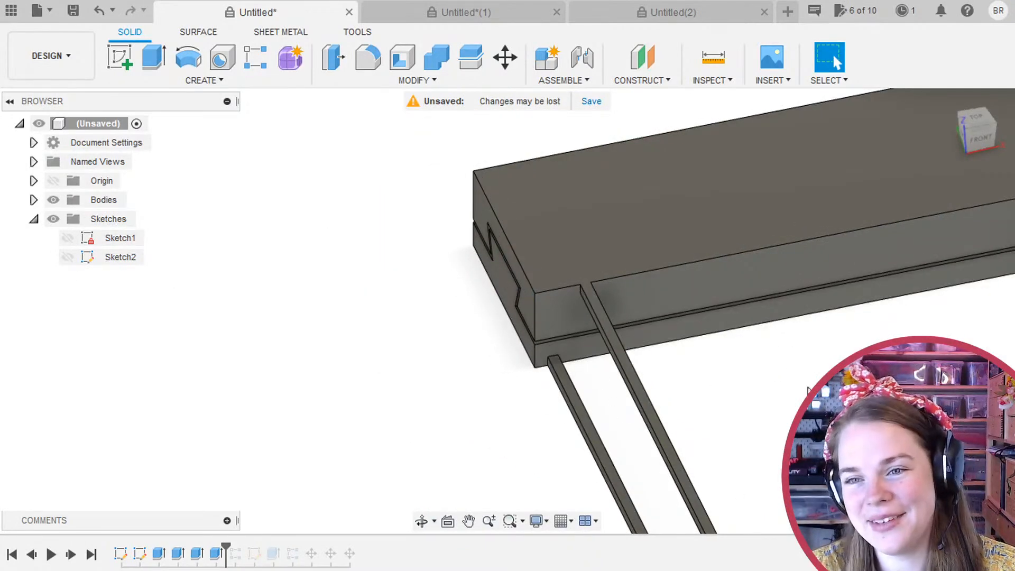
# Set the distance of the new spine-end extrusion to -2 mm.
pyautogui.scroll(5, 601, 399)
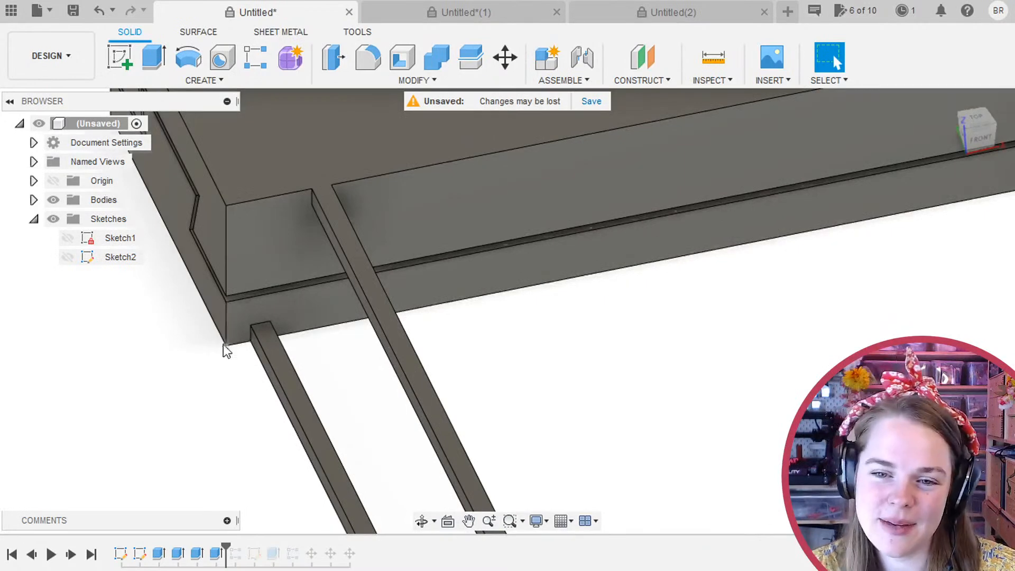
pyautogui.moveTo(147, 382); pyautogui.dragTo(245, 419, button='middle')
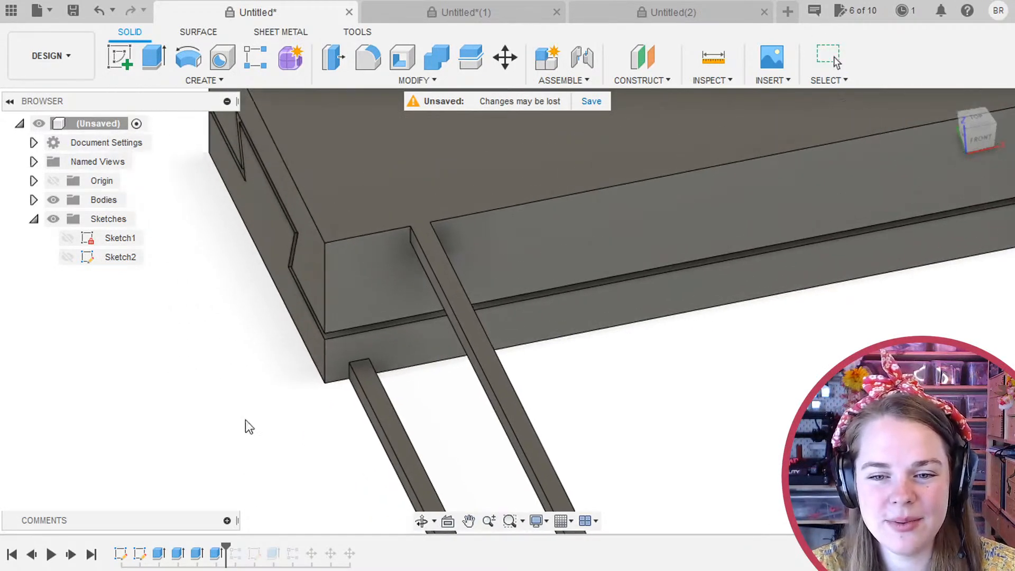
pyautogui.doubleClick(213, 555)
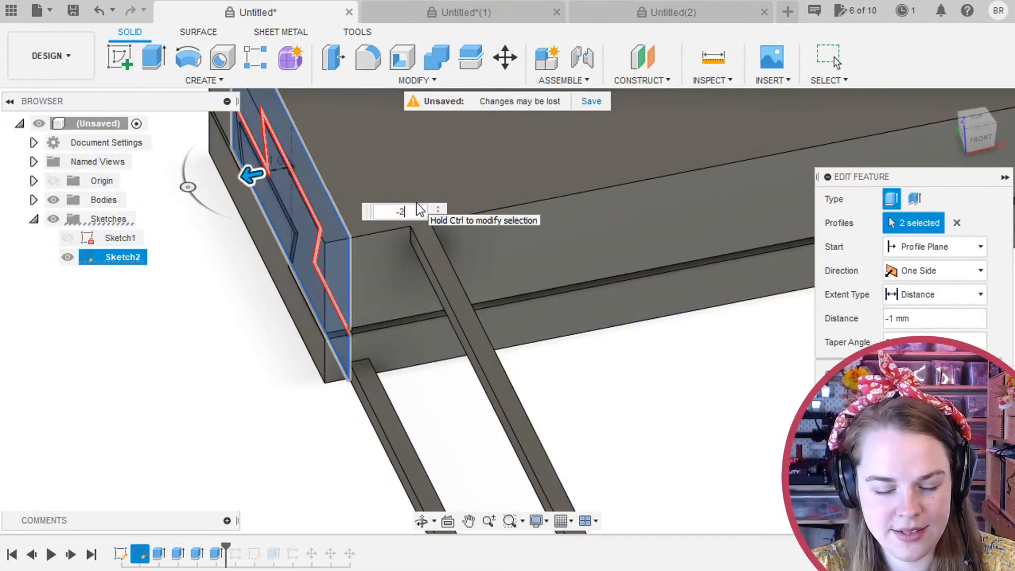
pyautogui.press('Return')
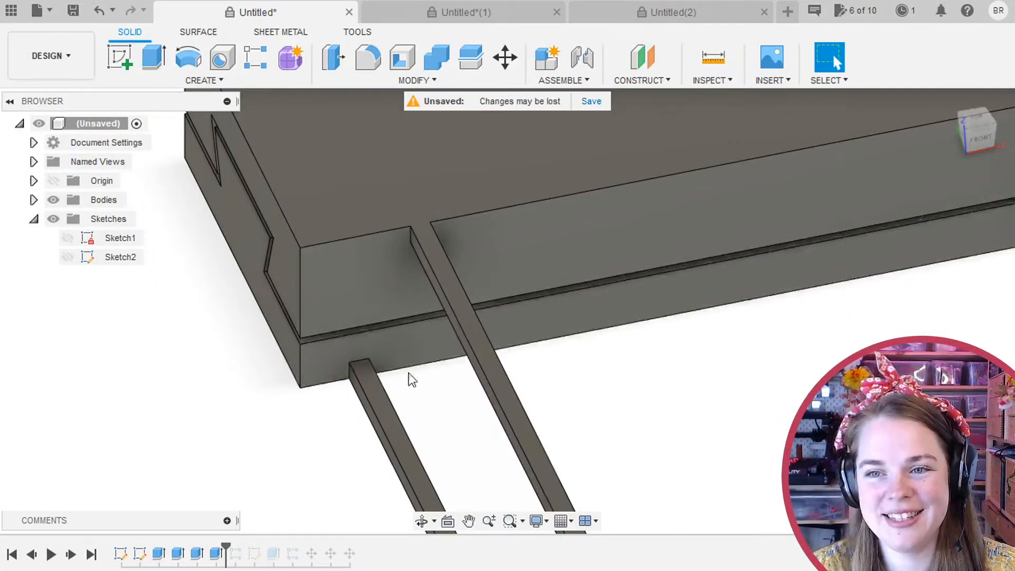
# Fillet the six edges where the first two teeth meet their spines, three per tooth, with a 2 mm radius.
pyautogui.scroll(3, 409, 372)
pyautogui.moveTo(407, 427); pyautogui.dragTo(525, 386, button='middle')
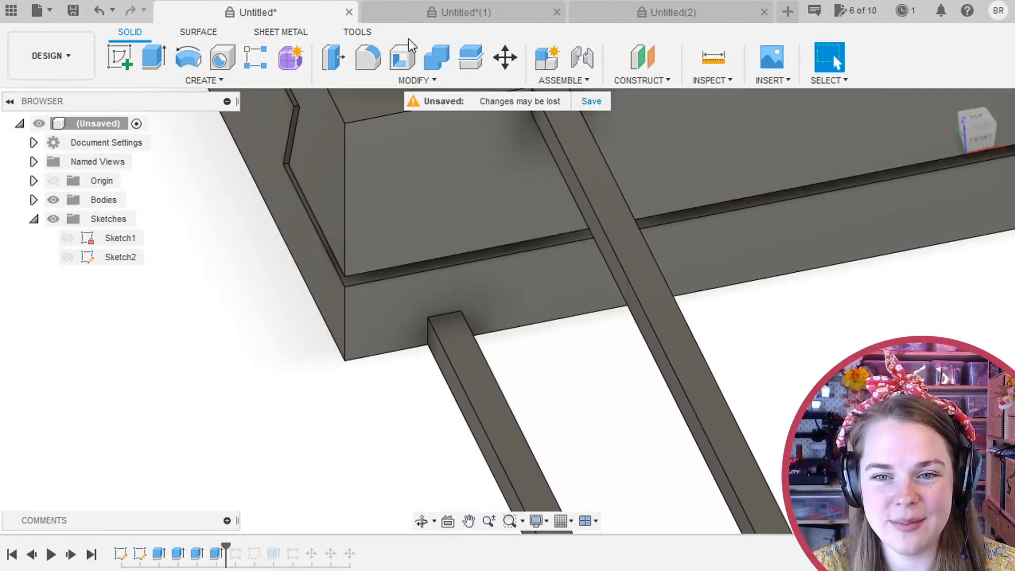
pyautogui.click(365, 58)
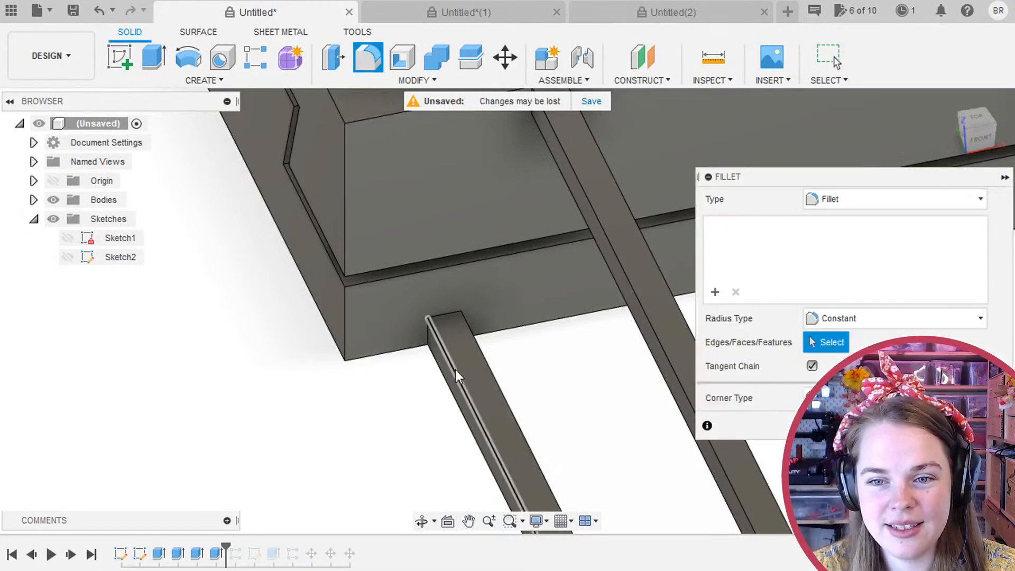
pyautogui.click(429, 334)
pyautogui.click(445, 316)
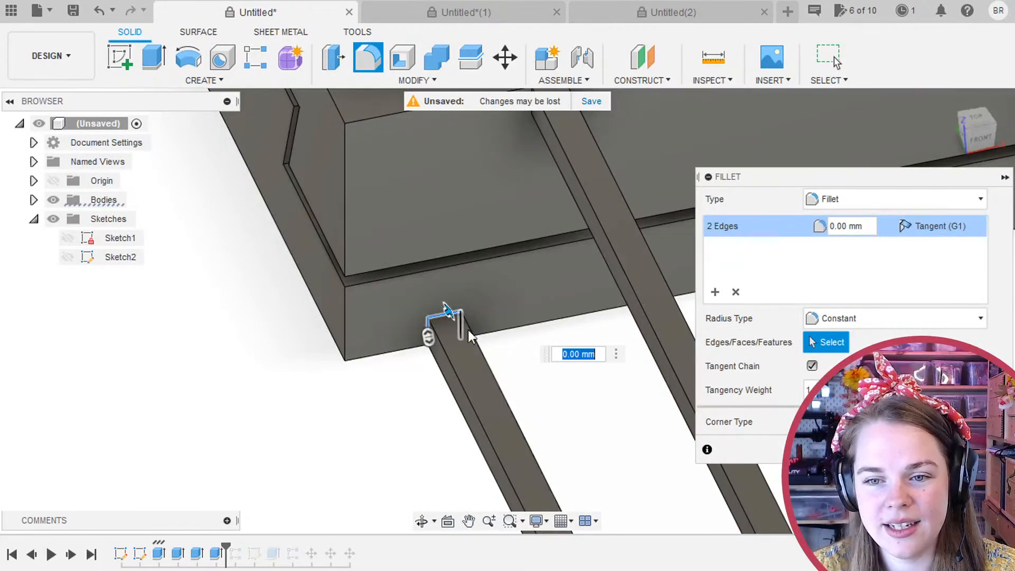
pyautogui.keyDown('shift'); pyautogui.moveTo(468, 330); pyautogui.dragTo(487, 328, button='middle'); pyautogui.keyUp('shift')
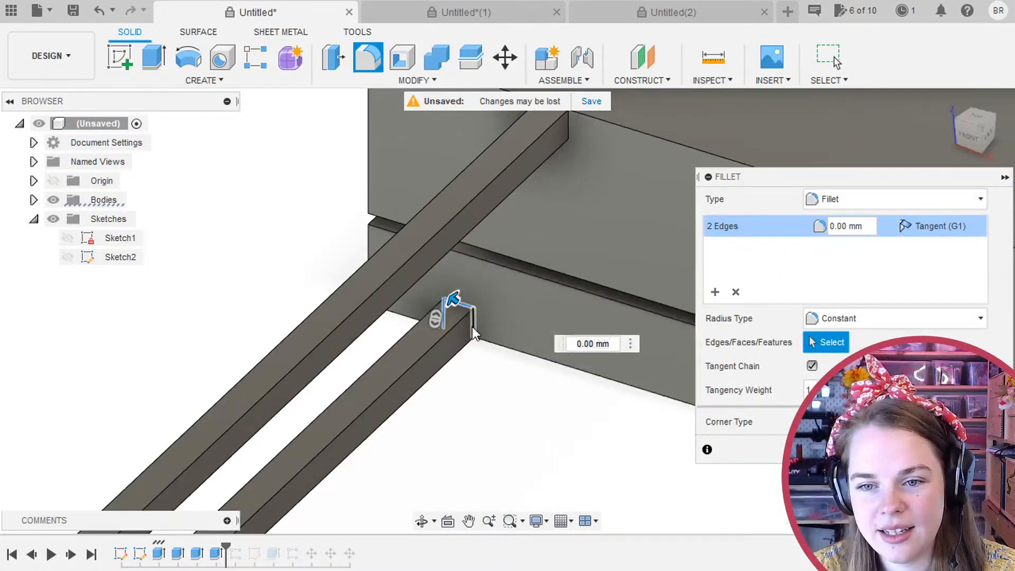
pyautogui.keyDown('shift'); pyautogui.moveTo(547, 281); pyautogui.dragTo(449, 183, button='middle'); pyautogui.keyUp('shift')
pyautogui.click(450, 227)
pyautogui.click(423, 169)
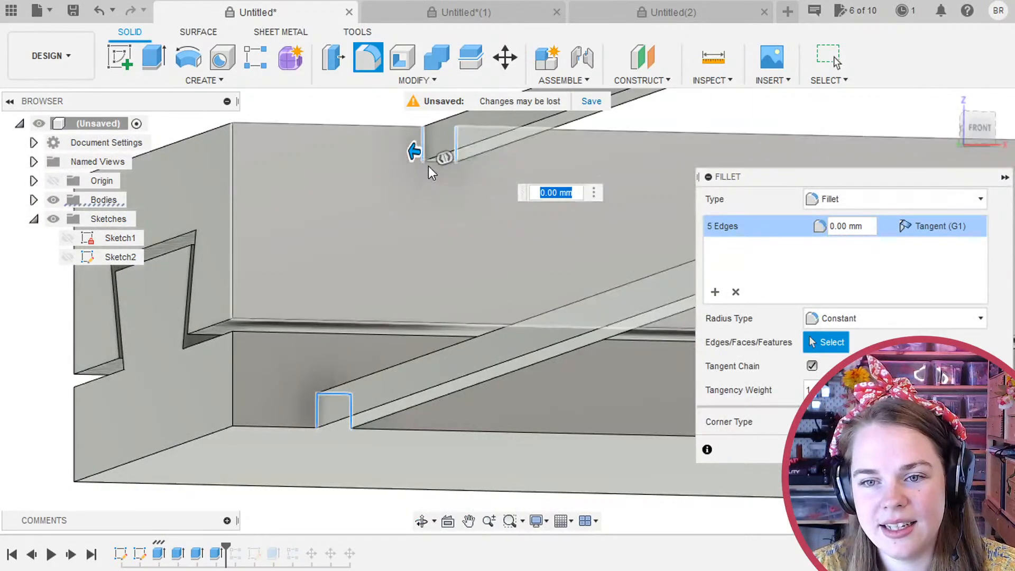
pyautogui.click(427, 166)
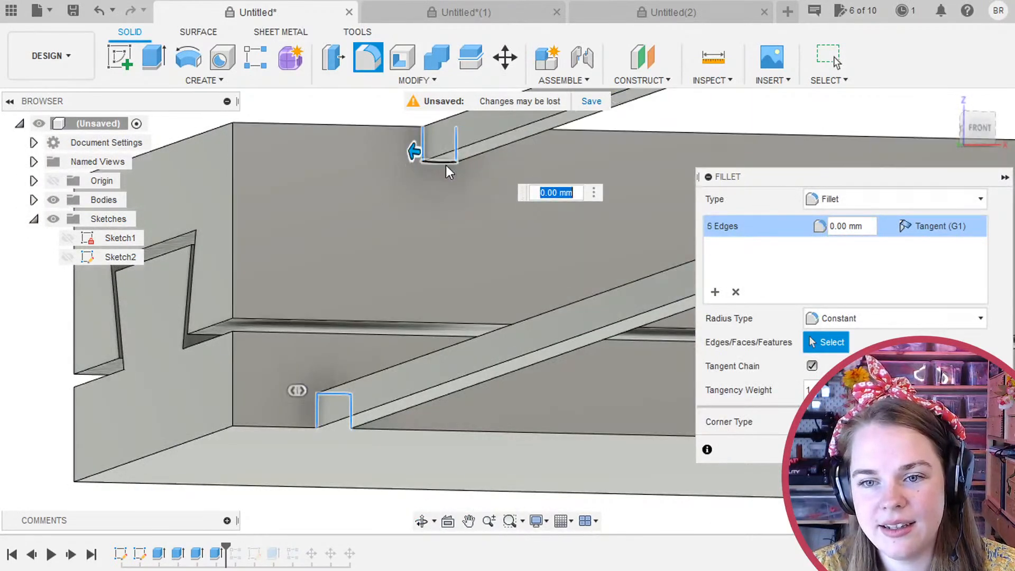
pyautogui.keyDown('shift'); pyautogui.moveTo(446, 165); pyautogui.dragTo(417, 133, button='middle'); pyautogui.keyUp('shift')
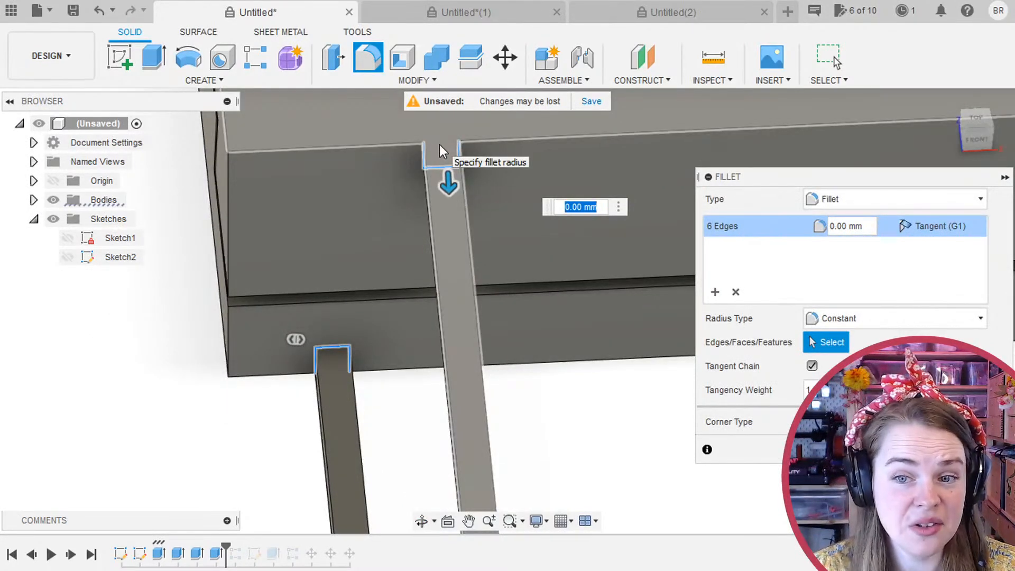
pyautogui.moveTo(337, 261); pyautogui.dragTo(408, 252, button='middle')
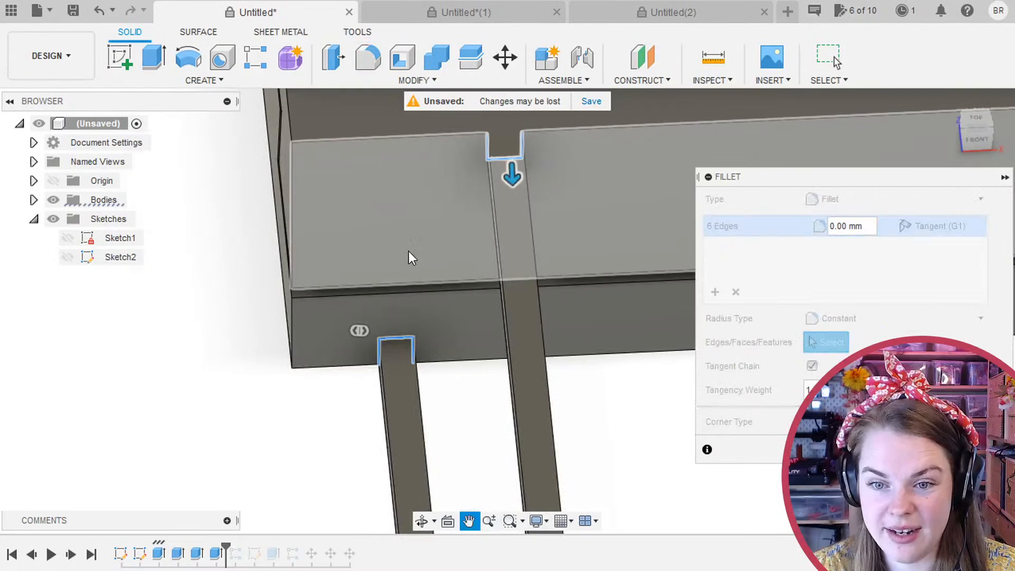
pyautogui.moveTo(509, 189); pyautogui.dragTo(504, 200)
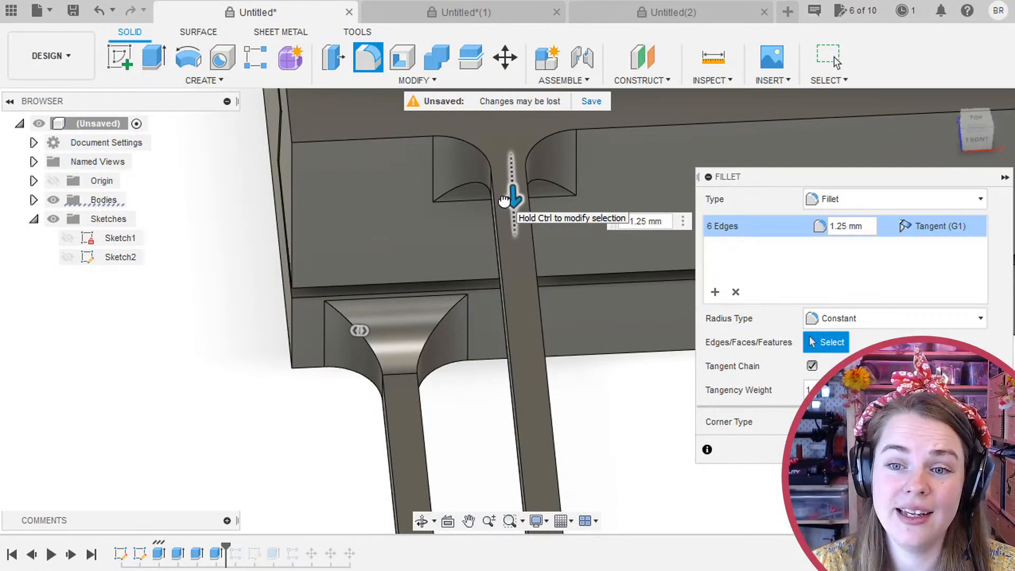
pyautogui.moveTo(504, 200); pyautogui.dragTo(498, 214)
pyautogui.scroll(-3, 289, 312)
pyautogui.moveTo(477, 315)
pyautogui.keyDown('shift'); pyautogui.mouseDown(button='middle')
pyautogui.moveTo(483, 384)
pyautogui.moveTo(479, 304)
pyautogui.mouseUp(button='middle'); pyautogui.keyUp('shift')
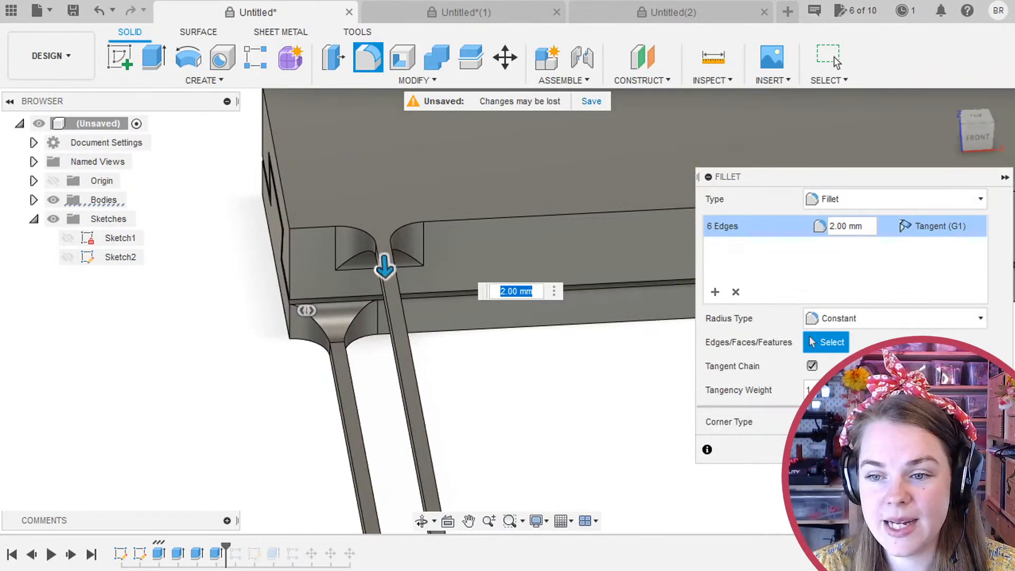
pyautogui.click(833, 56)
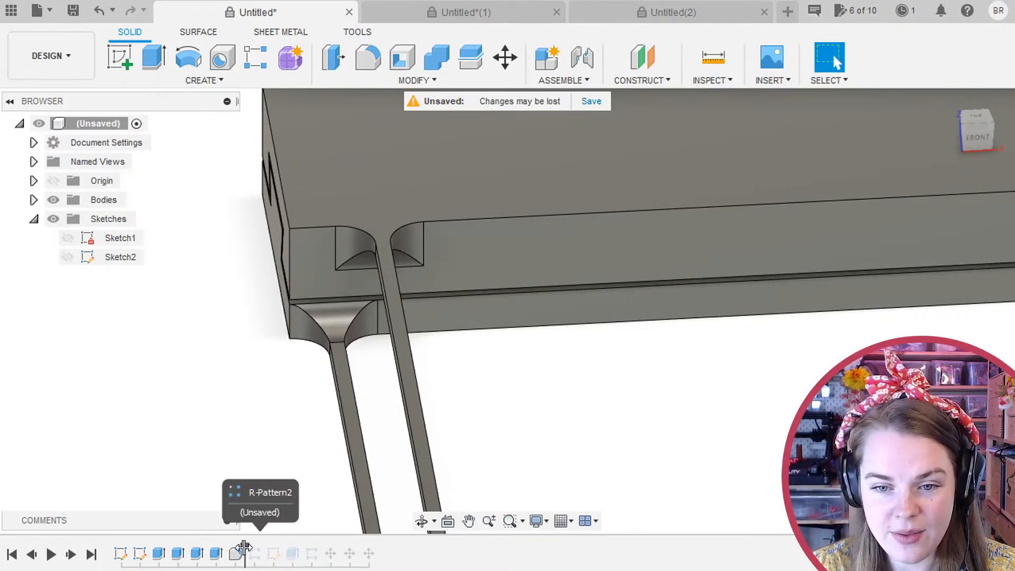
# Roll the timeline forward past the small-tooth pattern and add the spine-end extrusion and Fillet1 to its patterned features.
pyautogui.moveTo(245, 546); pyautogui.dragTo(261, 550)
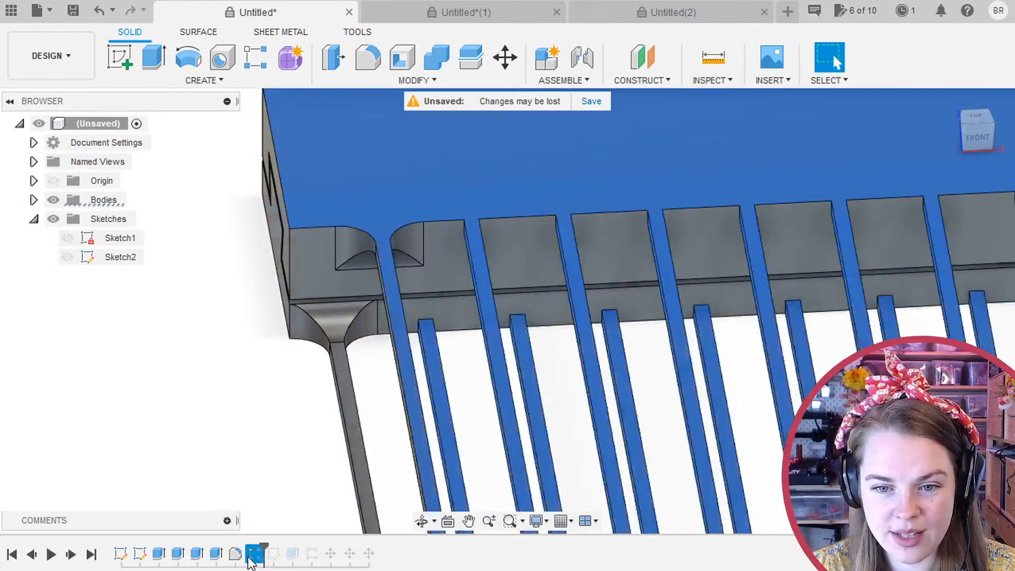
pyautogui.doubleClick(256, 553)
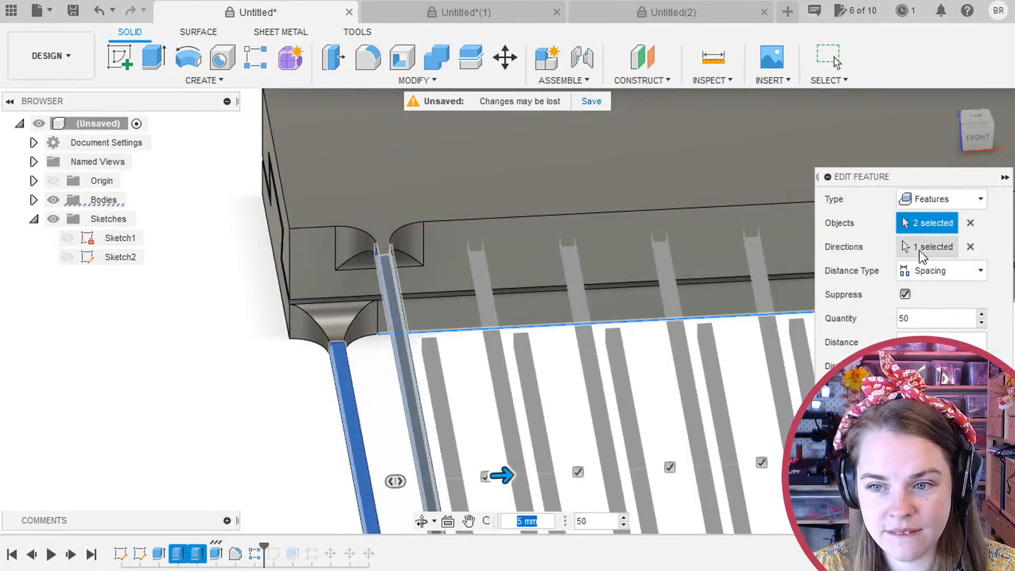
pyautogui.scroll(-3, 354, 328)
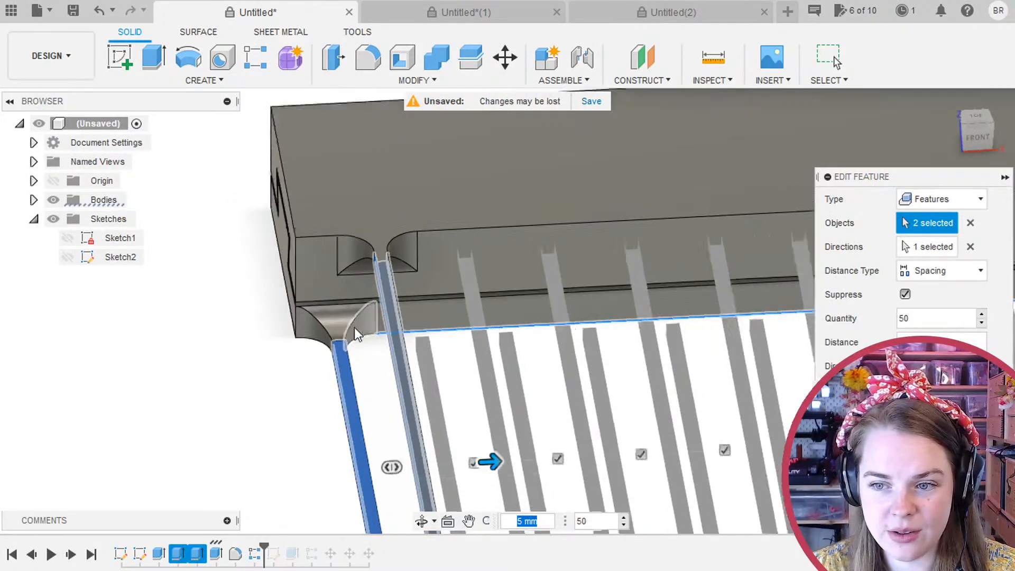
pyautogui.scroll(2, 490, 249)
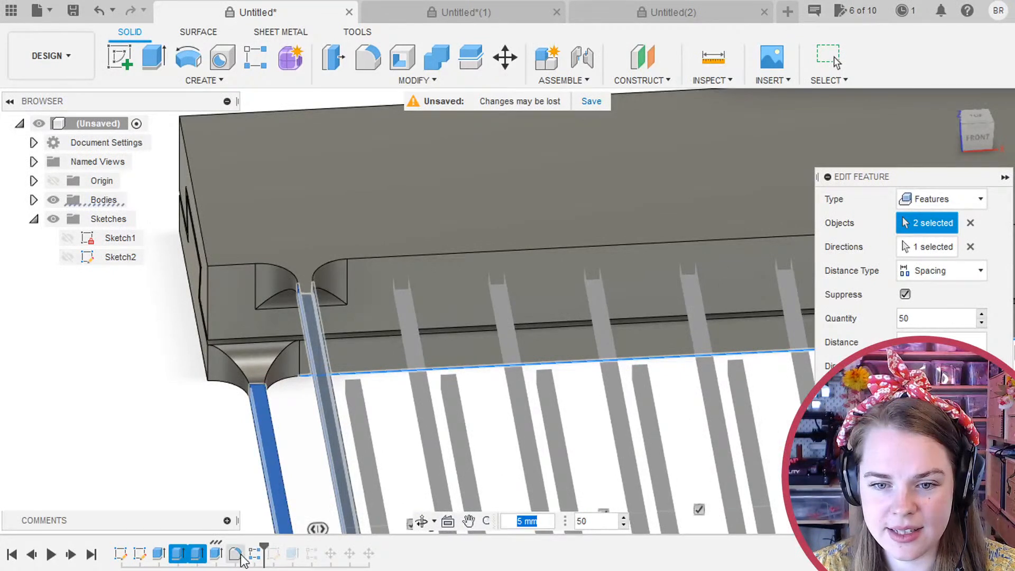
pyautogui.press('Tab')
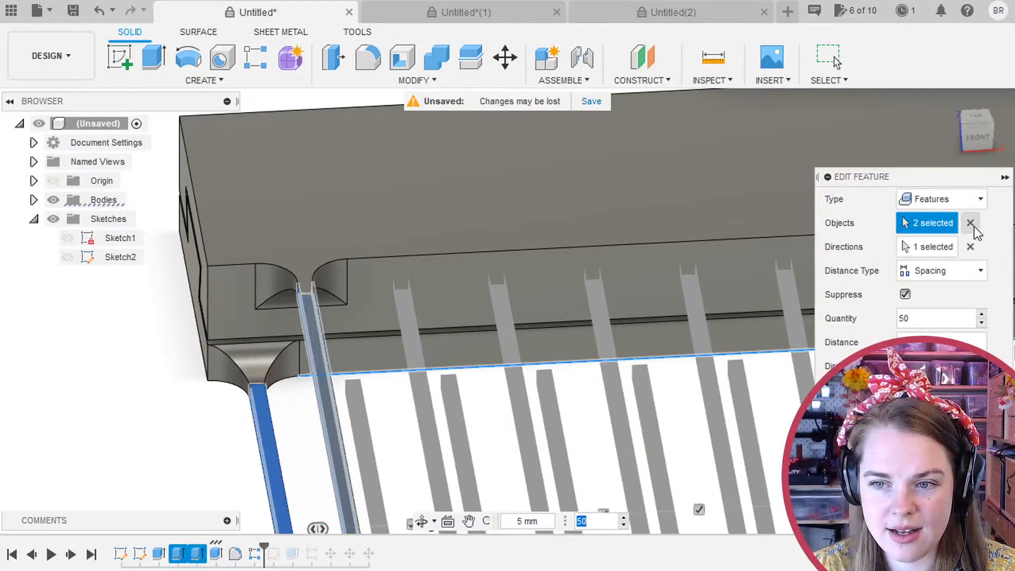
pyautogui.click(971, 247)
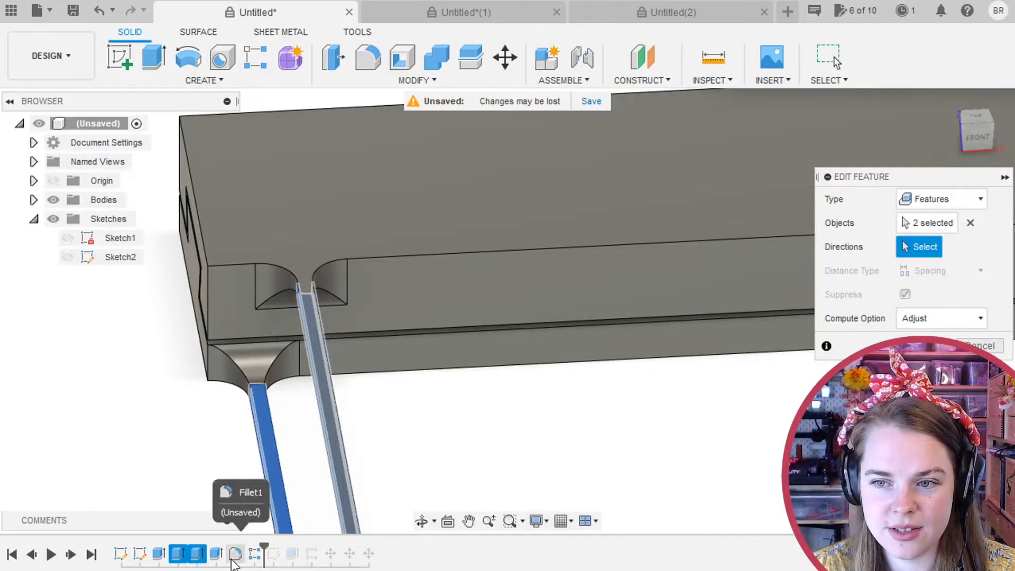
pyautogui.click(929, 223)
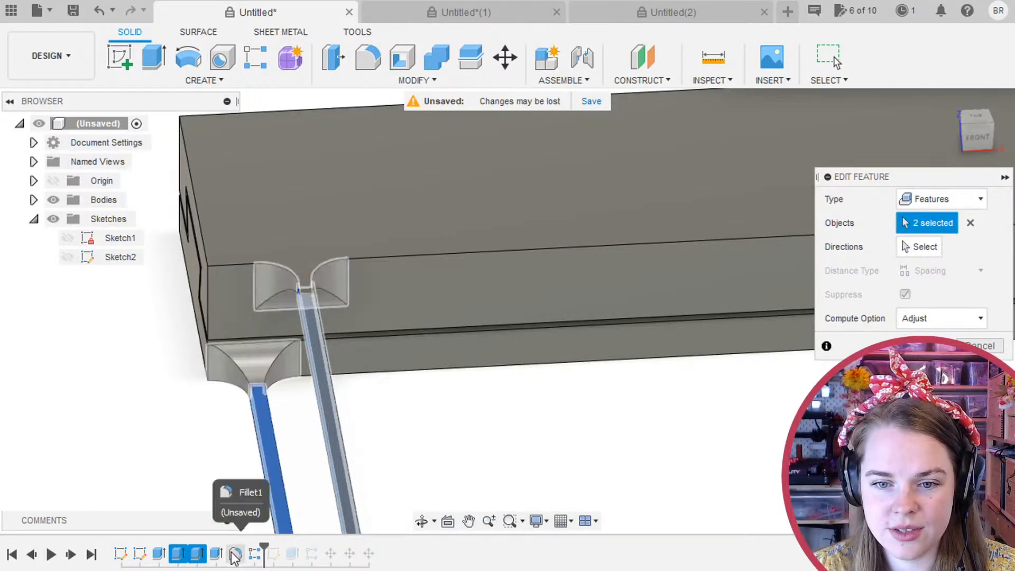
pyautogui.keyDown('shift'); pyautogui.click(236, 554); pyautogui.keyUp('shift')
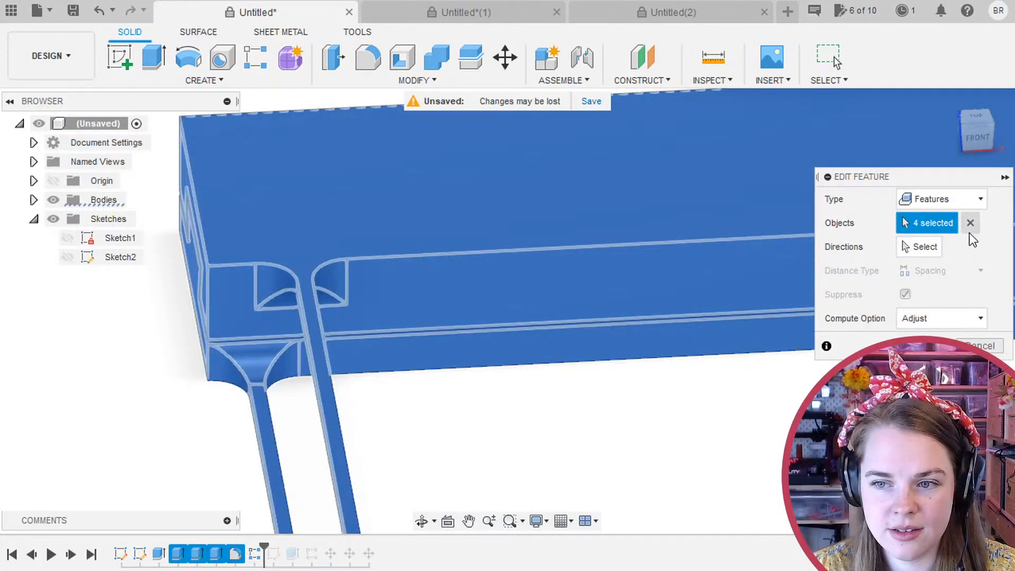
# Set the small-tooth pattern's direction along the long spine edge and apply the edited pattern.
pyautogui.click(928, 247)
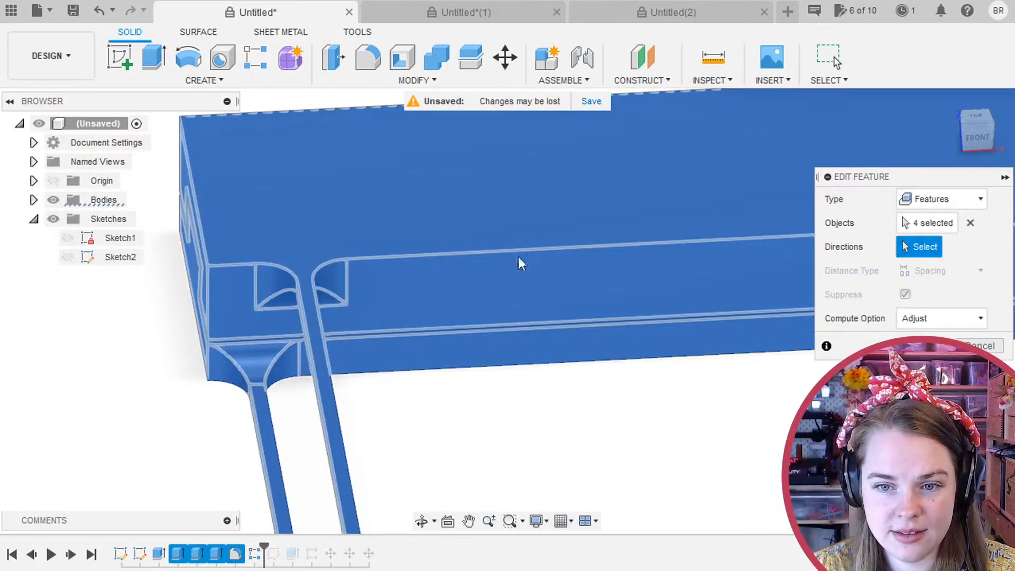
pyautogui.click(427, 257)
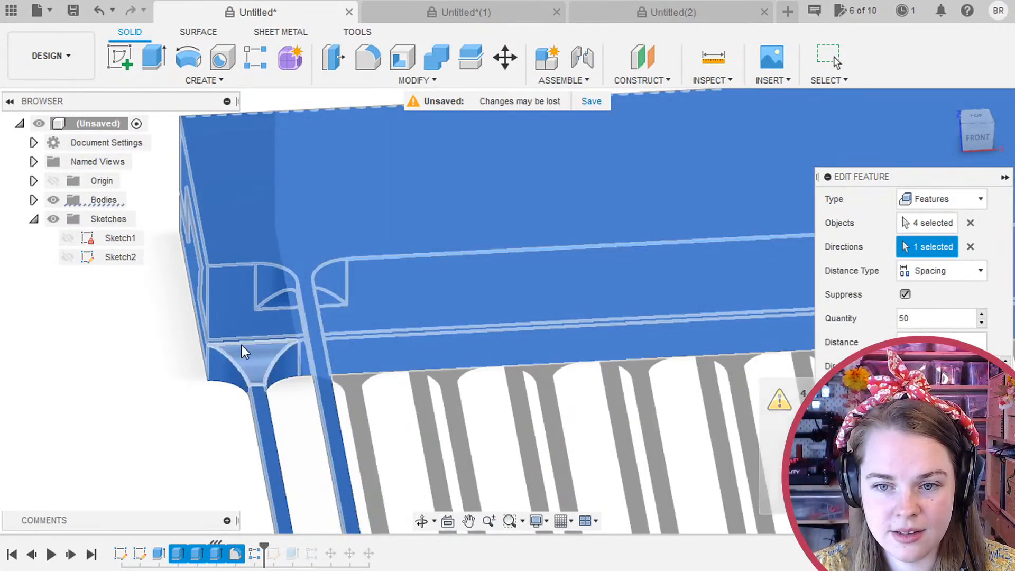
pyautogui.scroll(-2, 242, 345)
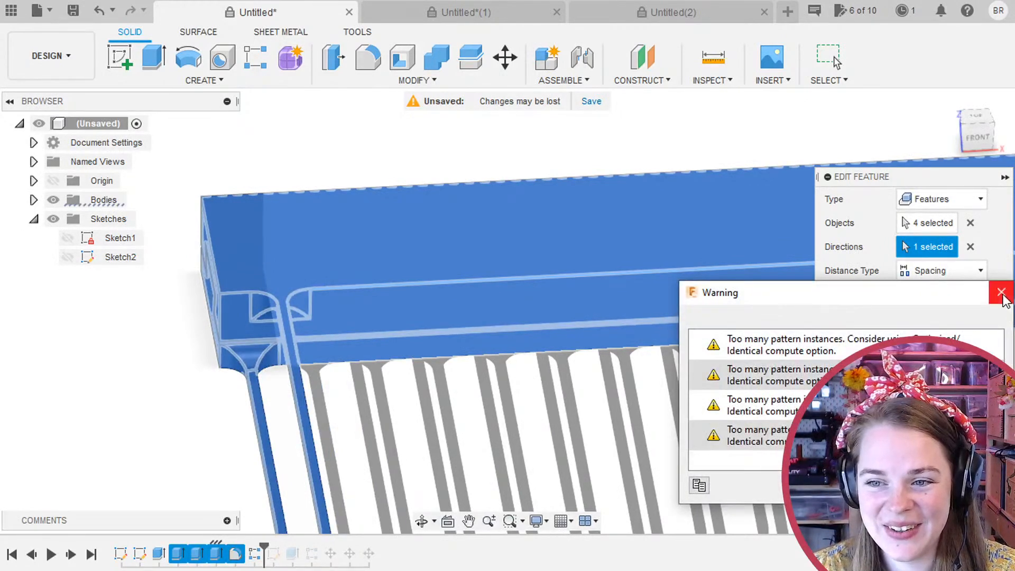
pyautogui.press('Return')
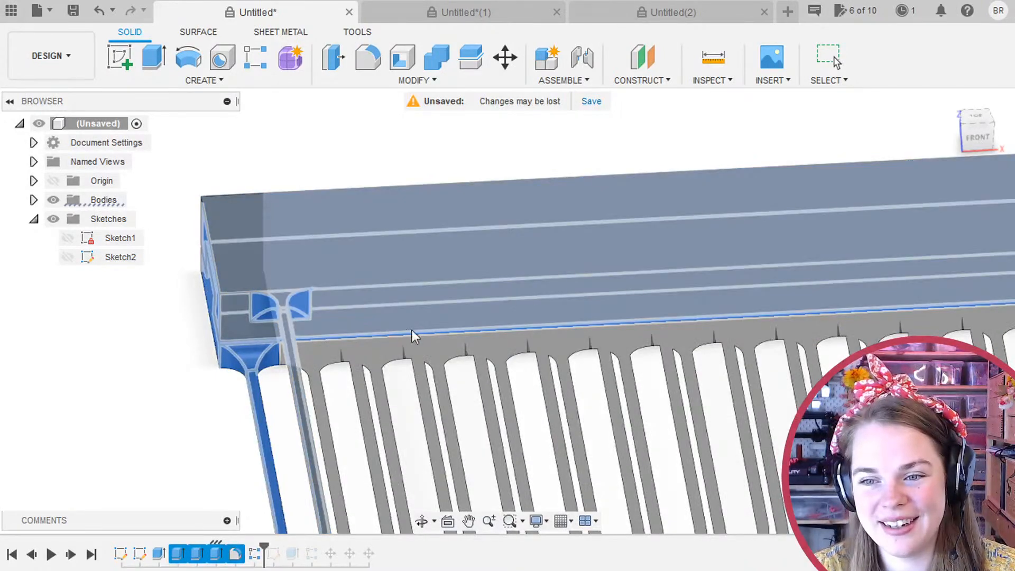
# Examine the patterned teeth and their root fillets along the whole comb, including both spine ends seen from the top.
pyautogui.scroll(-5, 428, 301)
pyautogui.keyDown('shift'); pyautogui.moveTo(697, 415); pyautogui.dragTo(764, 359, button='middle'); pyautogui.keyUp('shift')
pyautogui.moveTo(764, 360); pyautogui.dragTo(338, 418, button='middle')
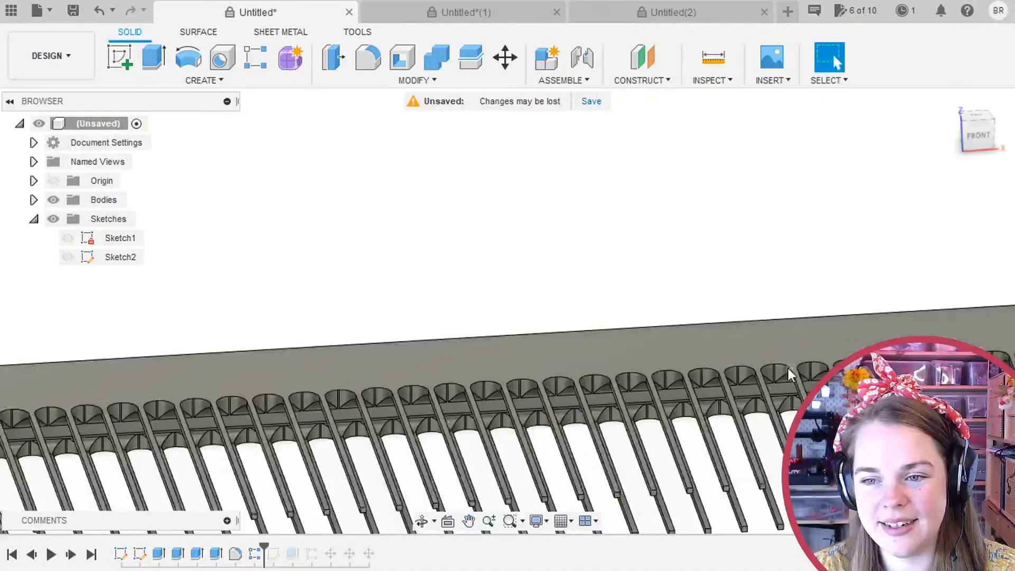
pyautogui.moveTo(789, 370); pyautogui.dragTo(157, 329, button='middle')
pyautogui.keyDown('shift'); pyautogui.moveTo(649, 392); pyautogui.dragTo(734, 353, button='middle'); pyautogui.keyUp('shift')
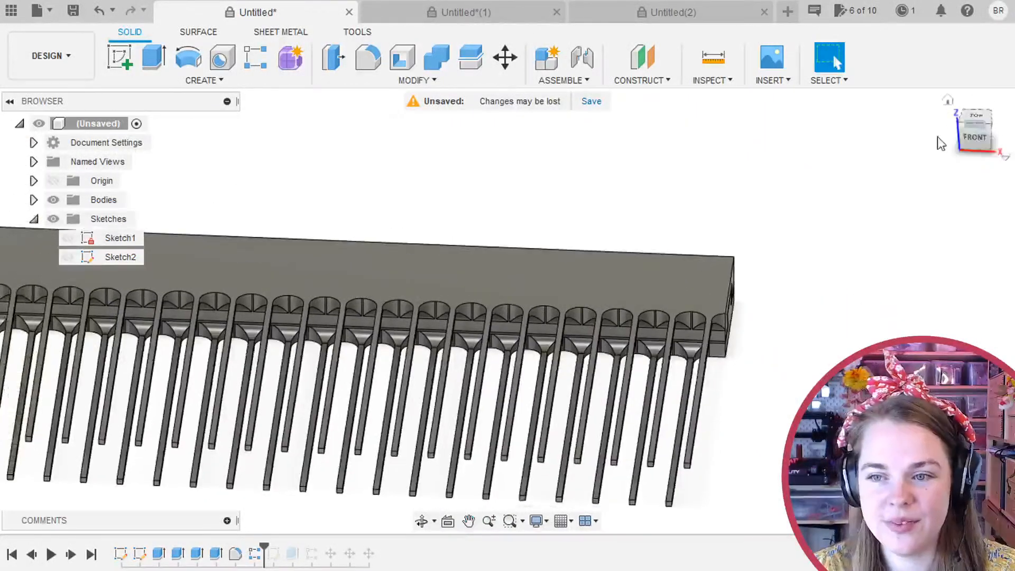
pyautogui.click(981, 121)
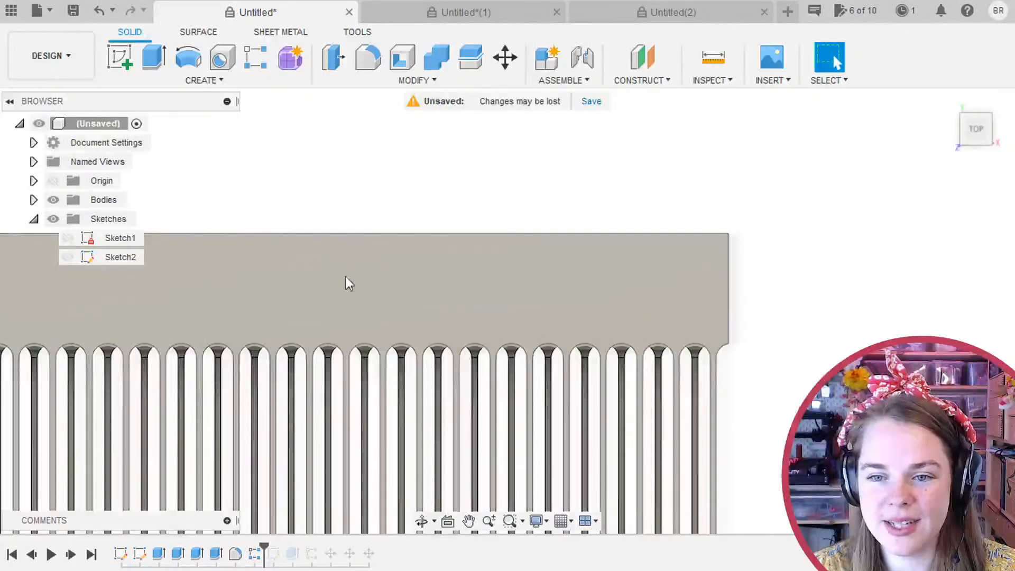
pyautogui.moveTo(273, 204); pyautogui.dragTo(879, 173, button='middle')
pyautogui.scroll(-5, 318, 307)
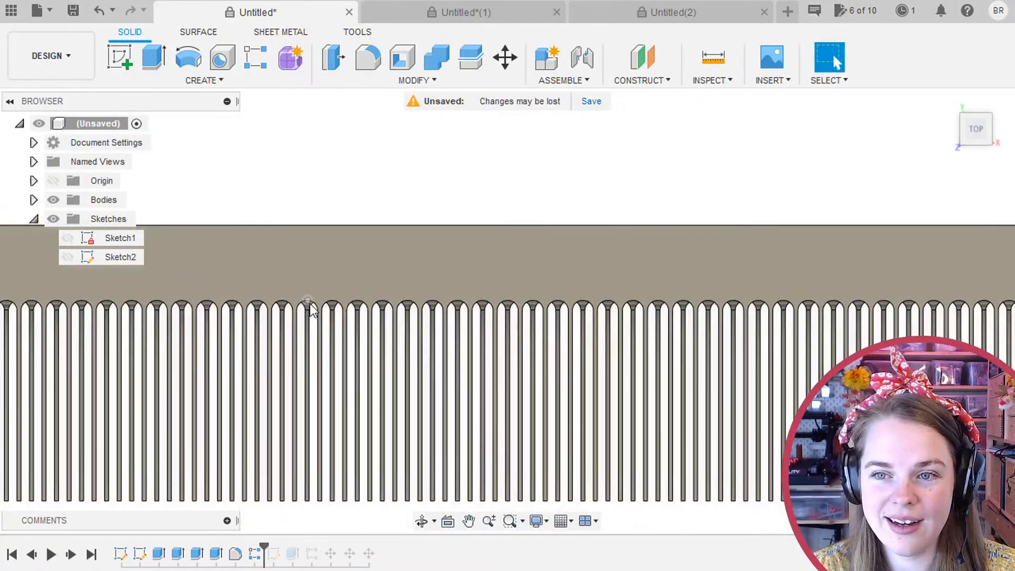
pyautogui.scroll(2, 313, 307)
pyautogui.moveTo(238, 200); pyautogui.dragTo(503, 225, button='middle')
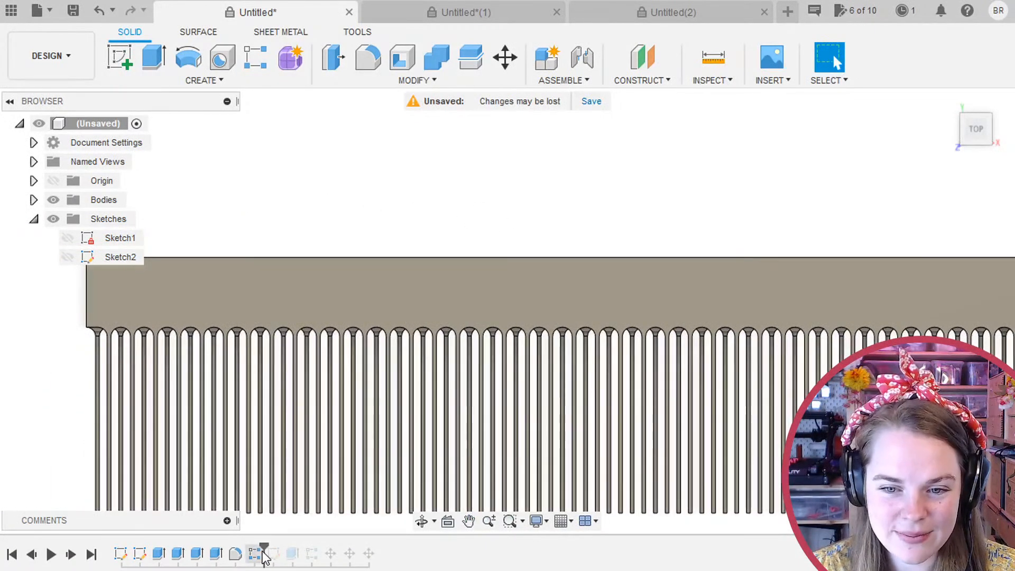
# Roll the timeline forward past Sketch3 and its extrusion, and inspect the large tooth at the spine's end.
pyautogui.moveTo(265, 544)
pyautogui.mouseDown()
pyautogui.moveTo(319, 547)
pyautogui.moveTo(302, 547)
pyautogui.mouseUp()
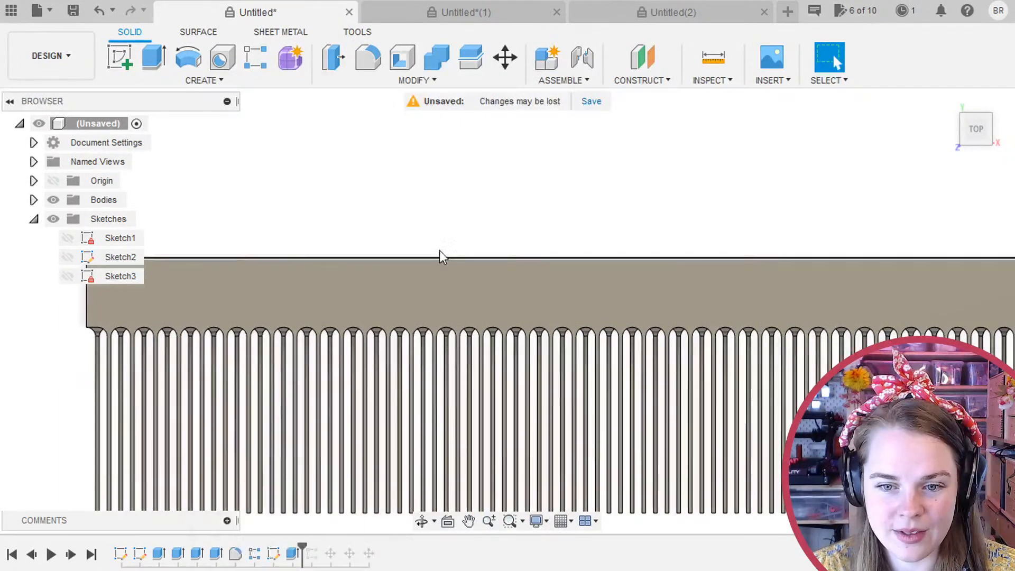
pyautogui.scroll(-5, 277, 349)
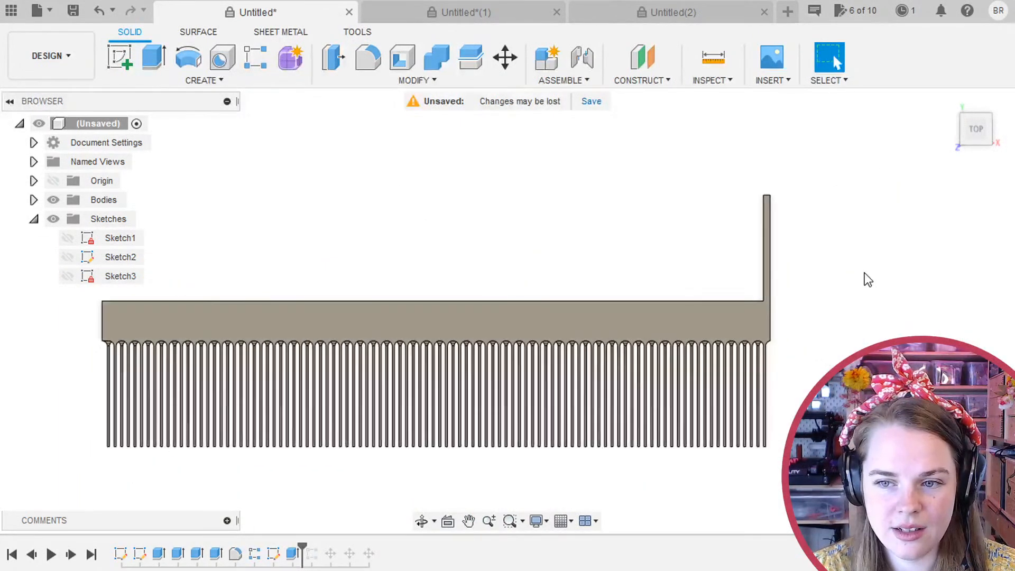
pyautogui.scroll(4, 832, 285)
pyautogui.keyDown('shift'); pyautogui.moveTo(728, 331); pyautogui.dragTo(640, 326, button='middle'); pyautogui.keyUp('shift')
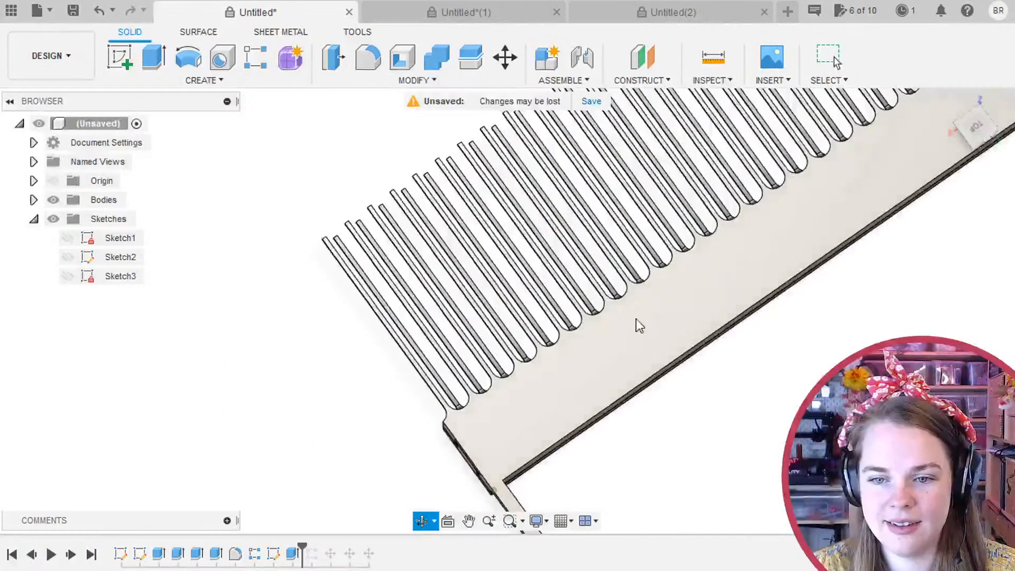
pyautogui.keyDown('shift'); pyautogui.moveTo(689, 433); pyautogui.dragTo(783, 169, button='middle'); pyautogui.keyUp('shift')
pyautogui.scroll(-3, 707, 265)
pyautogui.scroll(6, 706, 293)
pyautogui.moveTo(670, 237); pyautogui.dragTo(780, 357, button='middle')
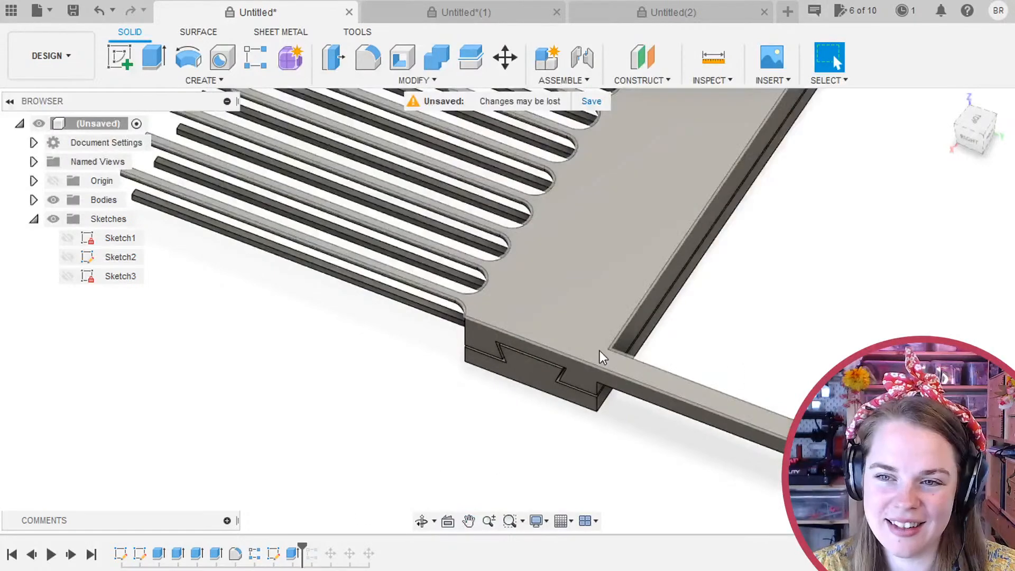
# Open Sketch3 for editing and delete the coincident constraint at the large tooth's outer base corner.
pyautogui.doubleClick(273, 556)
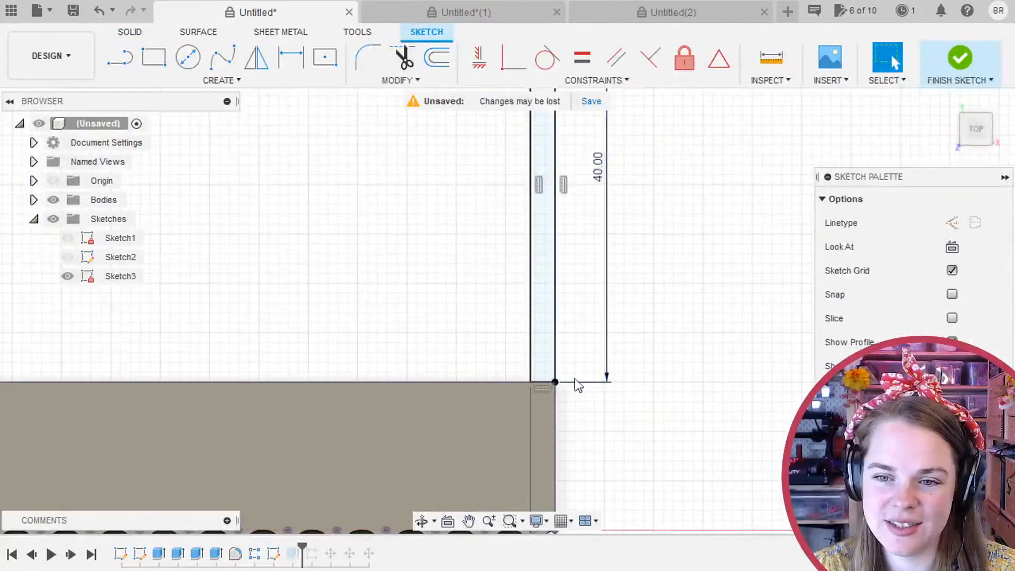
pyautogui.scroll(8, 561, 389)
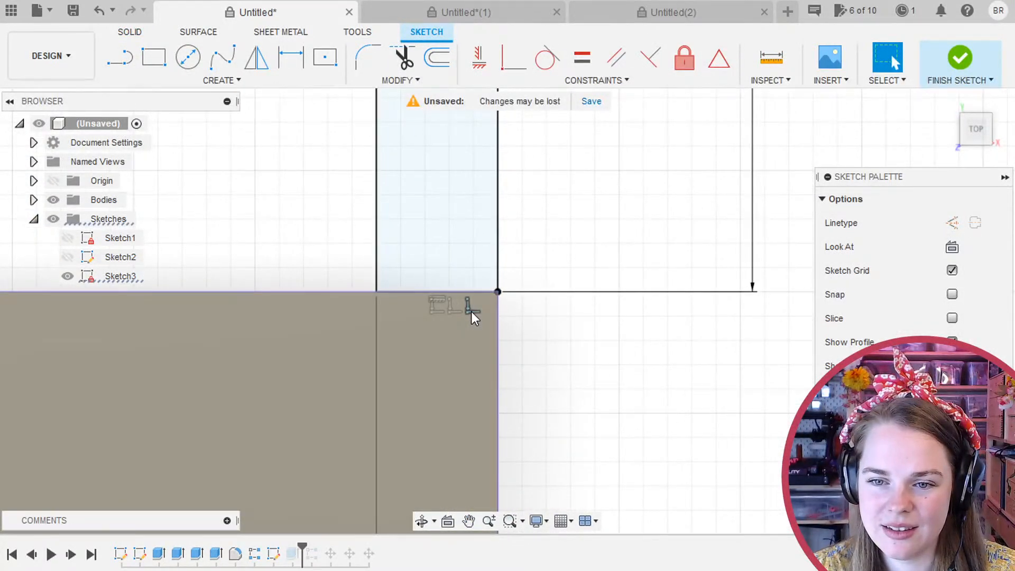
pyautogui.press('Delete')
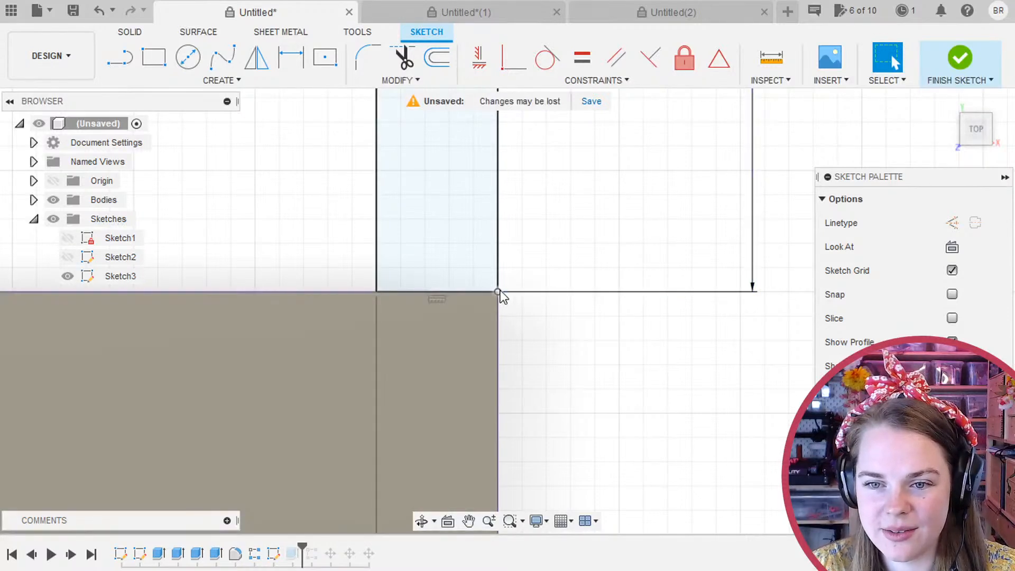
# Free the large-tooth rectangle from the spine's end corner by deleting the remaining coincident constraint and testing the corner point.
pyautogui.moveTo(498, 292); pyautogui.dragTo(432, 299)
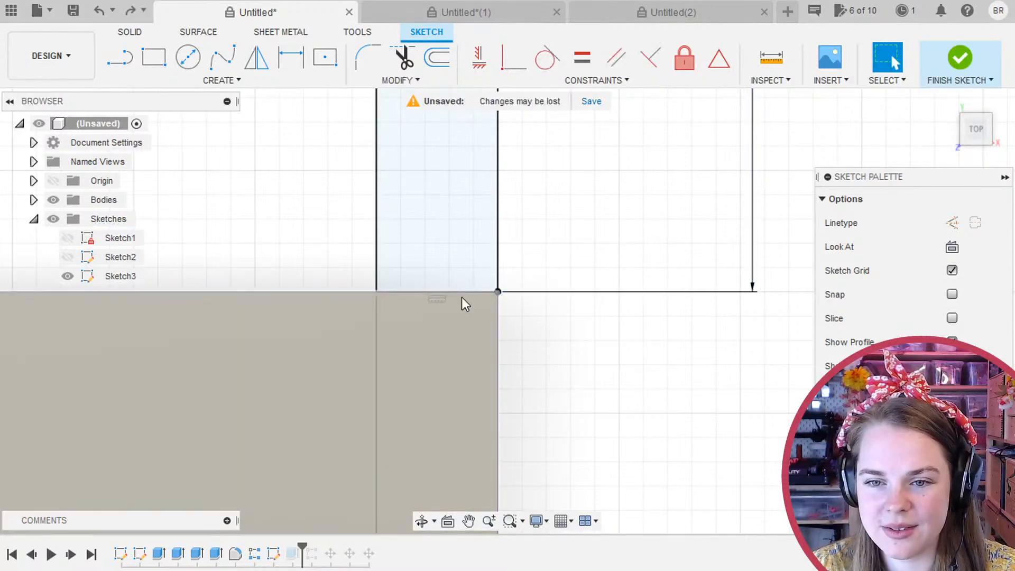
pyautogui.click(498, 286)
pyautogui.moveTo(497, 290); pyautogui.dragTo(447, 294)
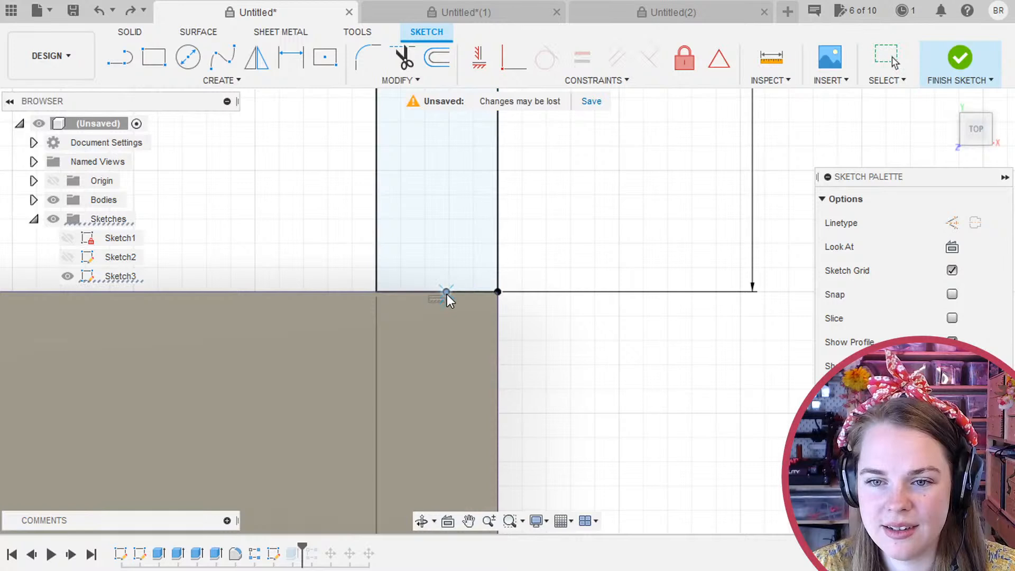
pyautogui.click(471, 311)
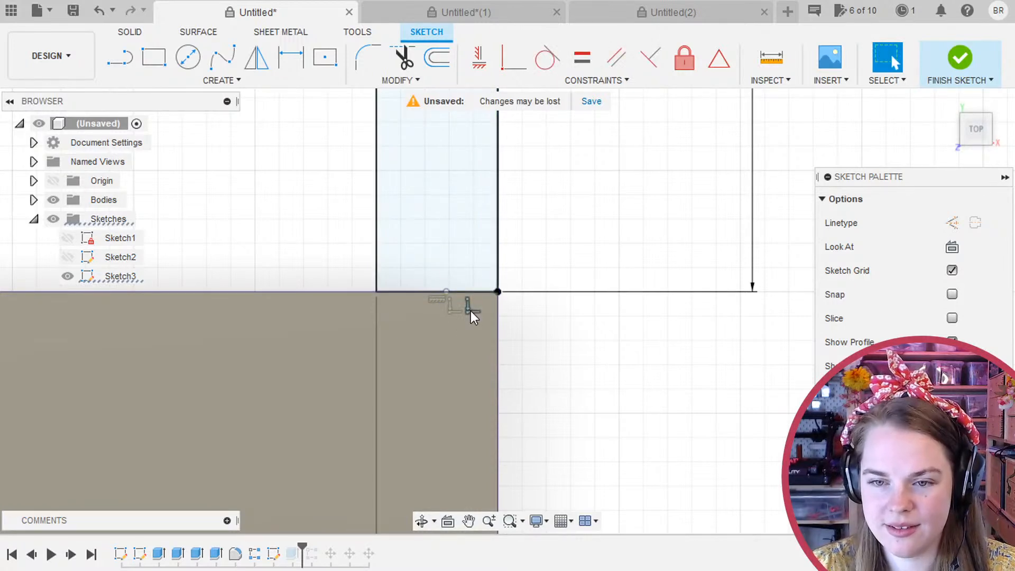
pyautogui.press('Delete')
pyautogui.moveTo(496, 294); pyautogui.dragTo(460, 300)
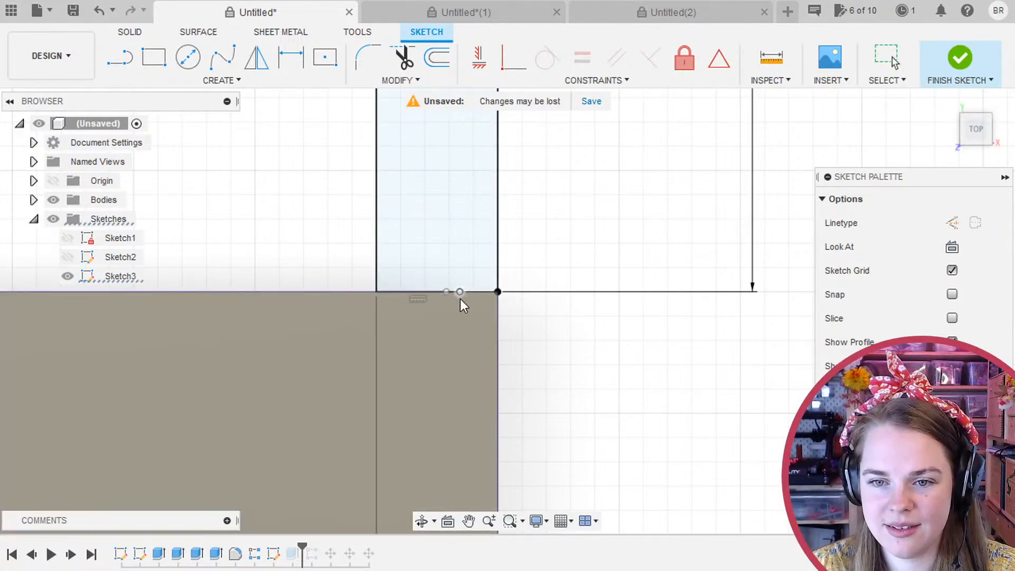
pyautogui.click(482, 313)
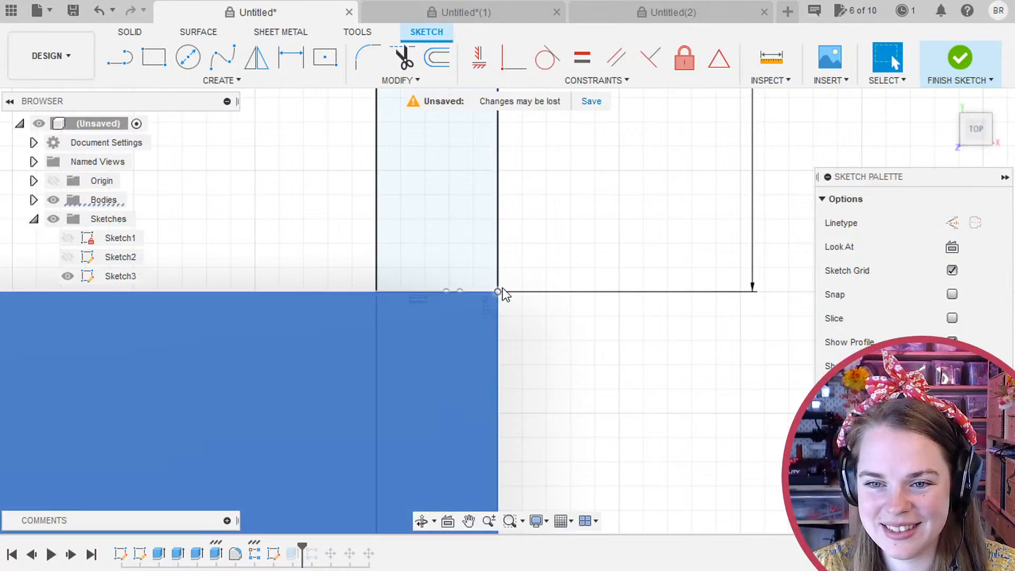
pyautogui.click(498, 291)
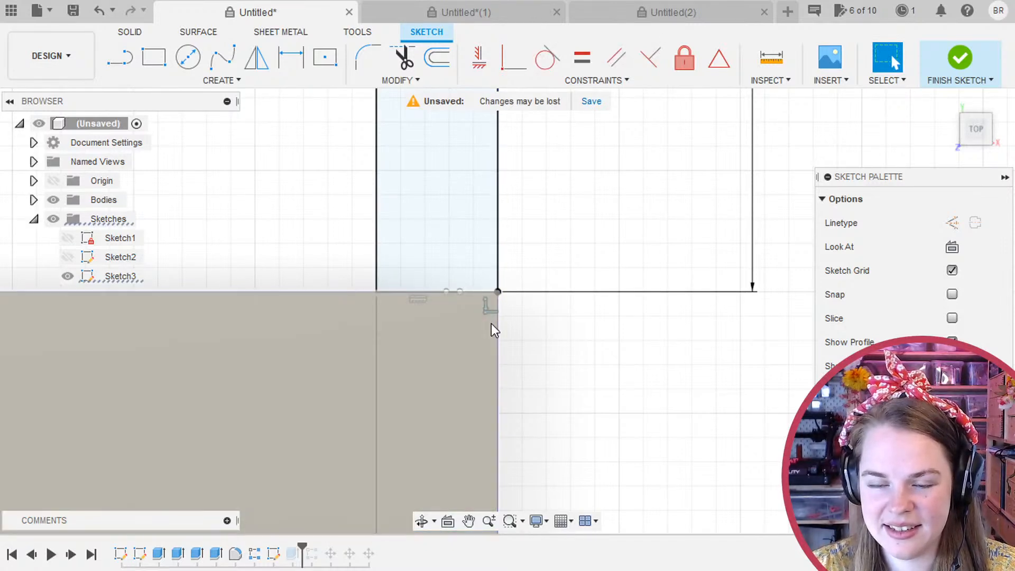
# Move the large-tooth rectangle inward along the spine edge to about 1.36 mm from the end corner, with its base corner coincident on the edge.
pyautogui.moveTo(499, 291); pyautogui.dragTo(393, 296)
pyautogui.moveTo(423, 254); pyautogui.dragTo(535, 322)
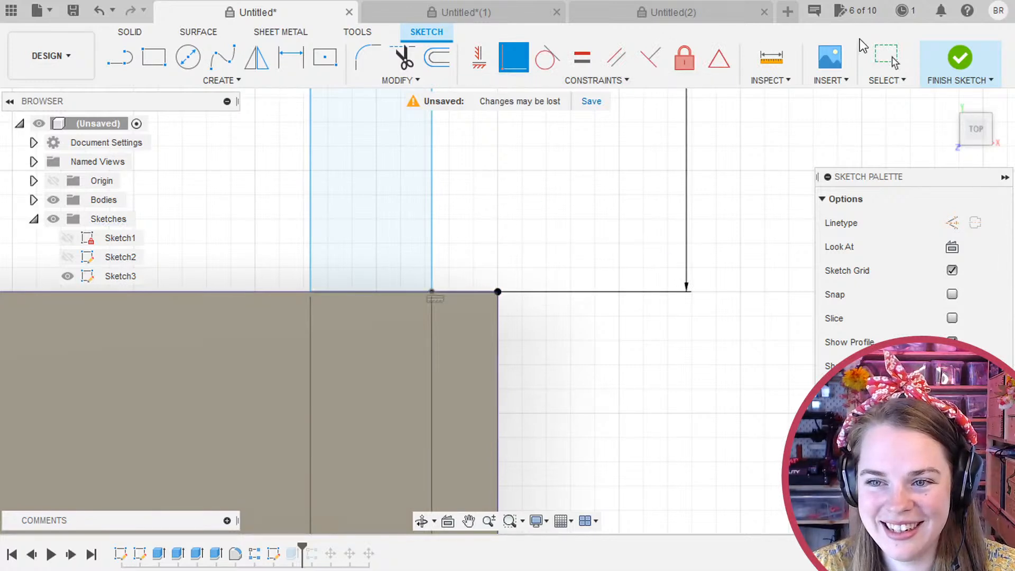
pyautogui.press('Escape')
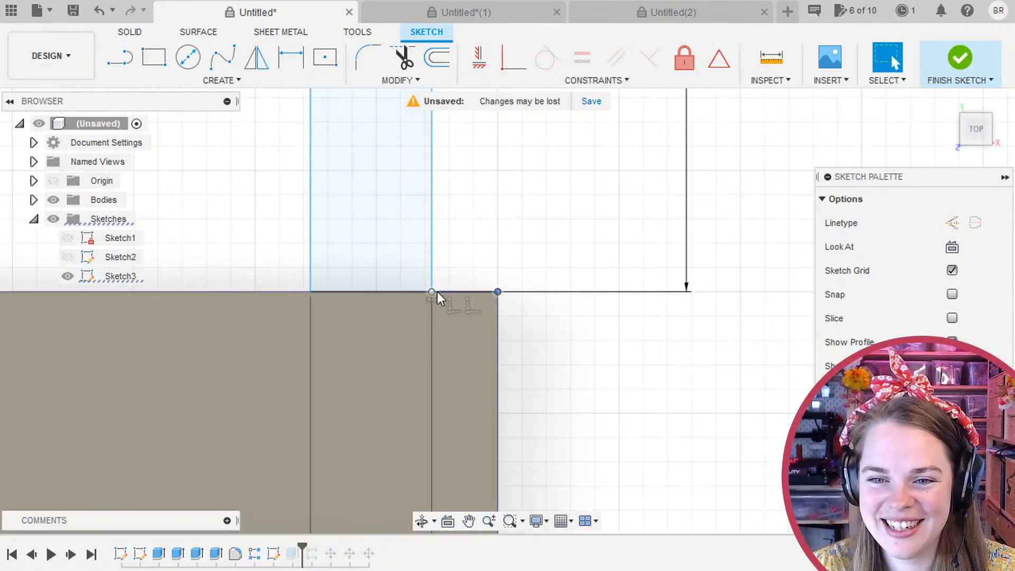
# Dimension the large tooth's outer base corner 2.5 mm from the spine's end corner.
pyautogui.click(433, 293)
pyautogui.press('d')
pyautogui.click(474, 225)
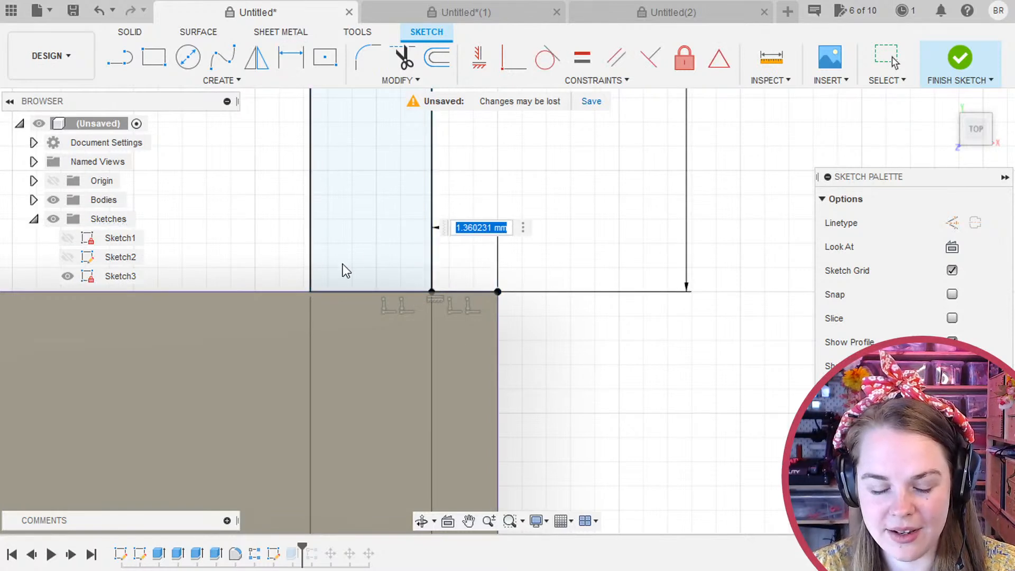
pyautogui.write('2')
pyautogui.write('.5')
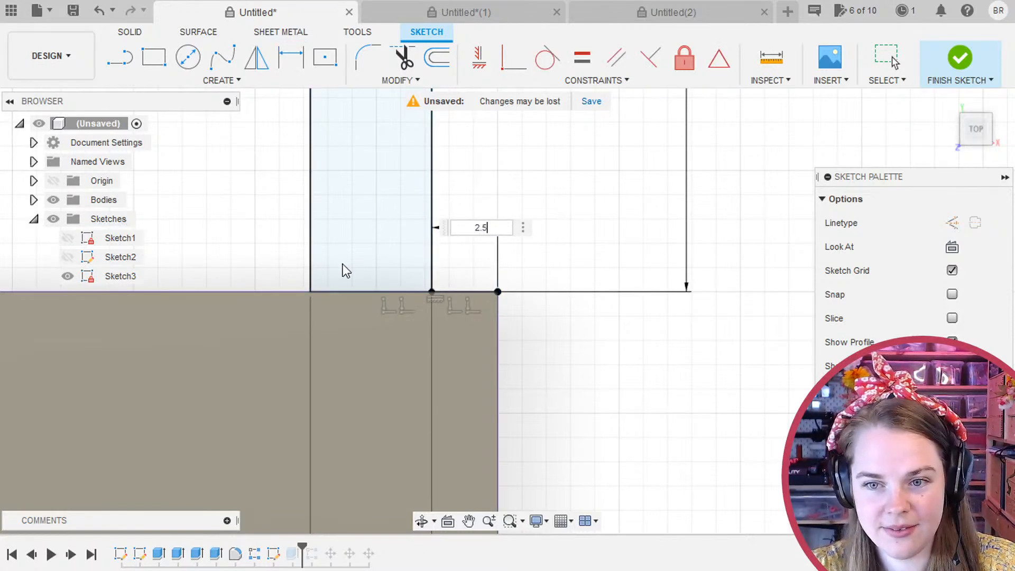
pyautogui.press('Return')
pyautogui.scroll(-3, 609, 363)
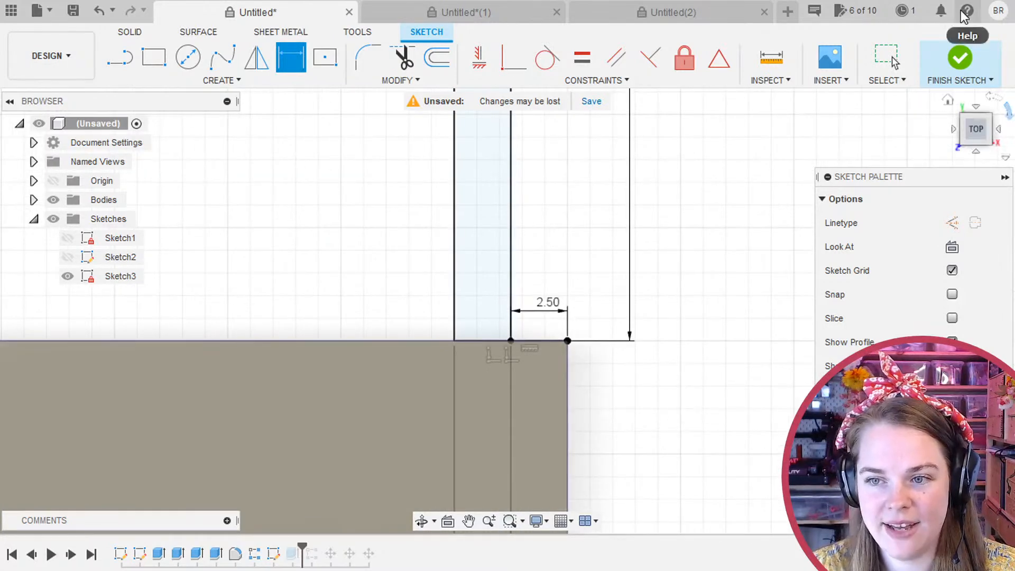
# Finish editing Sketch3 and inspect the repositioned large tooth where it joins the spine near the dovetailed end.
pyautogui.click(960, 57)
pyautogui.keyDown('shift'); pyautogui.moveTo(696, 294); pyautogui.dragTo(545, 256, button='middle'); pyautogui.keyUp('shift')
pyautogui.moveTo(786, 284); pyautogui.dragTo(496, 275, button='middle')
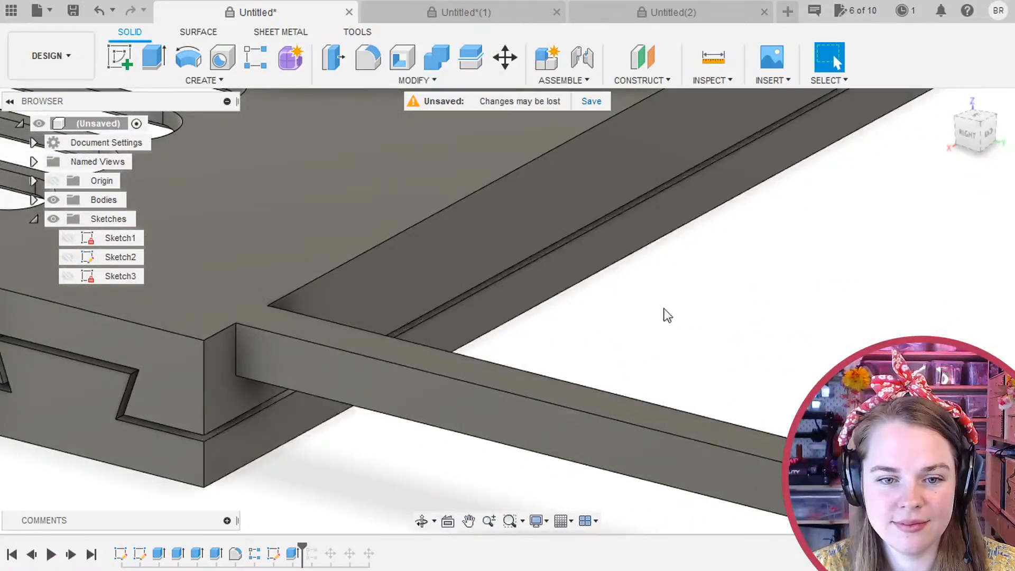
pyautogui.moveTo(668, 307); pyautogui.dragTo(892, 349, button='middle')
pyautogui.scroll(2, 734, 374)
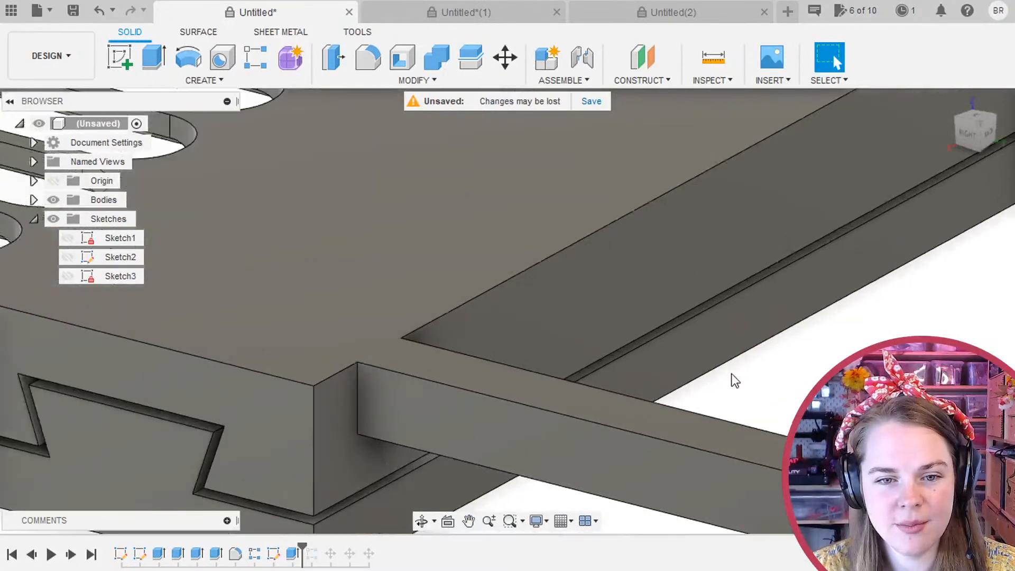
pyautogui.keyDown('shift'); pyautogui.moveTo(780, 354); pyautogui.dragTo(783, 346, button='middle'); pyautogui.keyUp('shift')
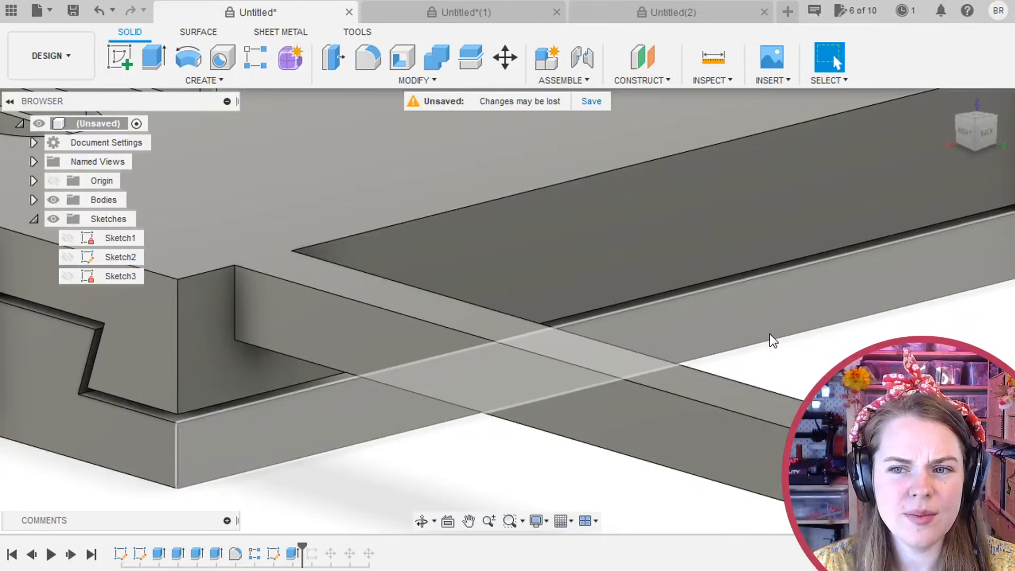
pyautogui.moveTo(830, 386); pyautogui.dragTo(879, 450, button='middle')
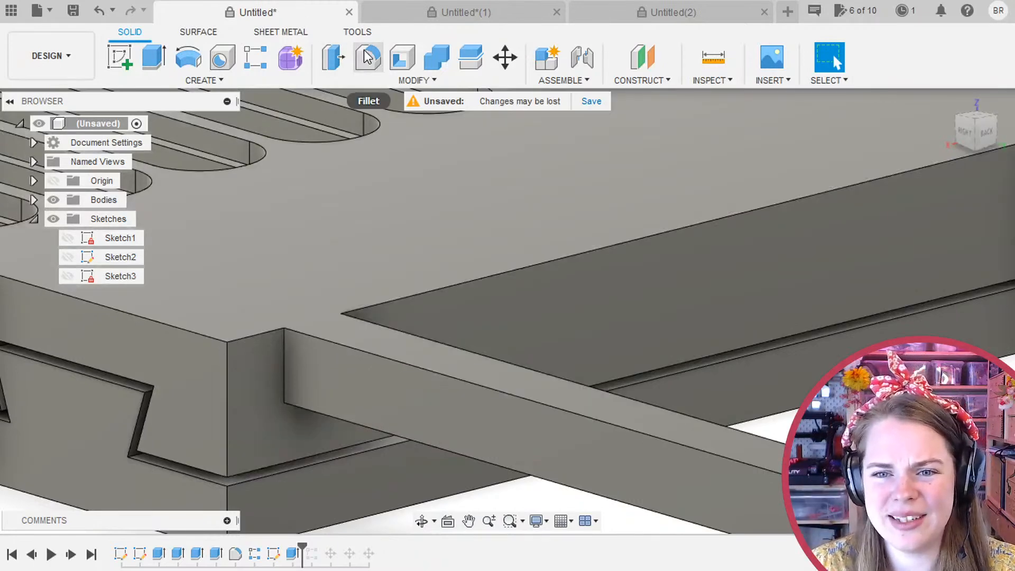
# Fillet the three edges where the large tooth's sides and underside meet the spine with a 2.5 mm radius.
pyautogui.click(368, 56)
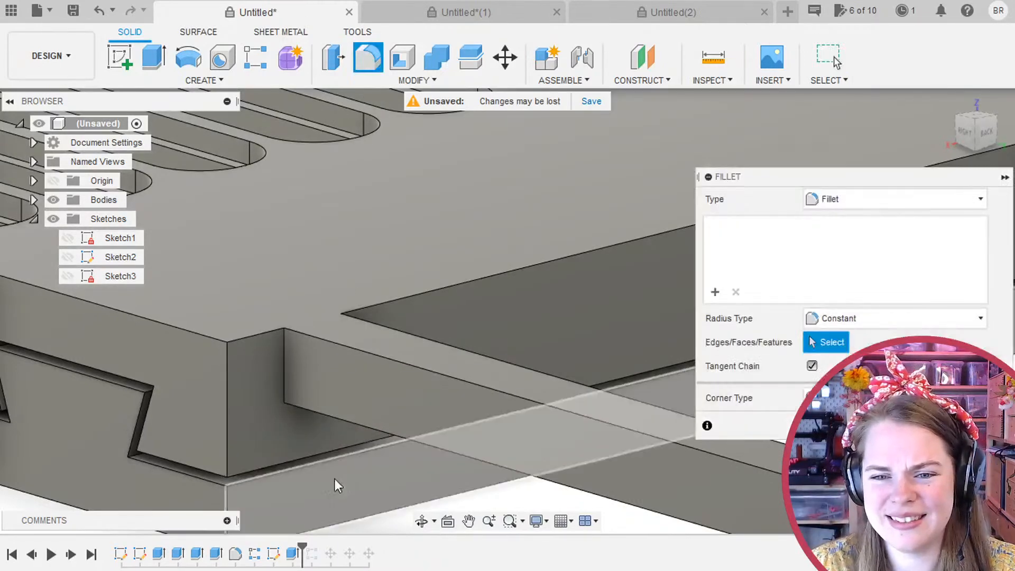
pyautogui.click(285, 386)
pyautogui.keyDown('shift'); pyautogui.moveTo(322, 421); pyautogui.dragTo(227, 383, button='middle'); pyautogui.keyUp('shift')
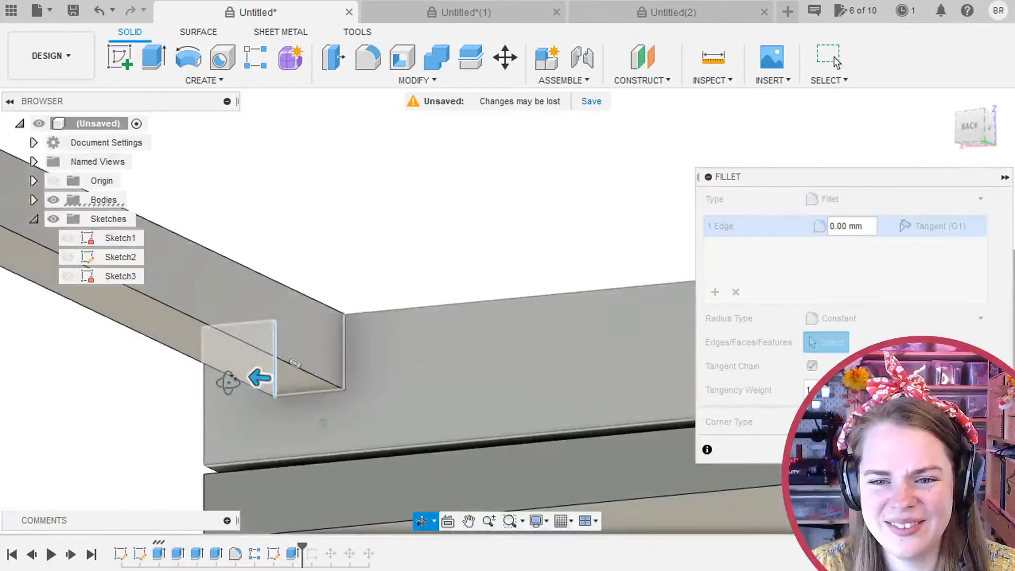
pyautogui.click(292, 395)
pyautogui.click(347, 353)
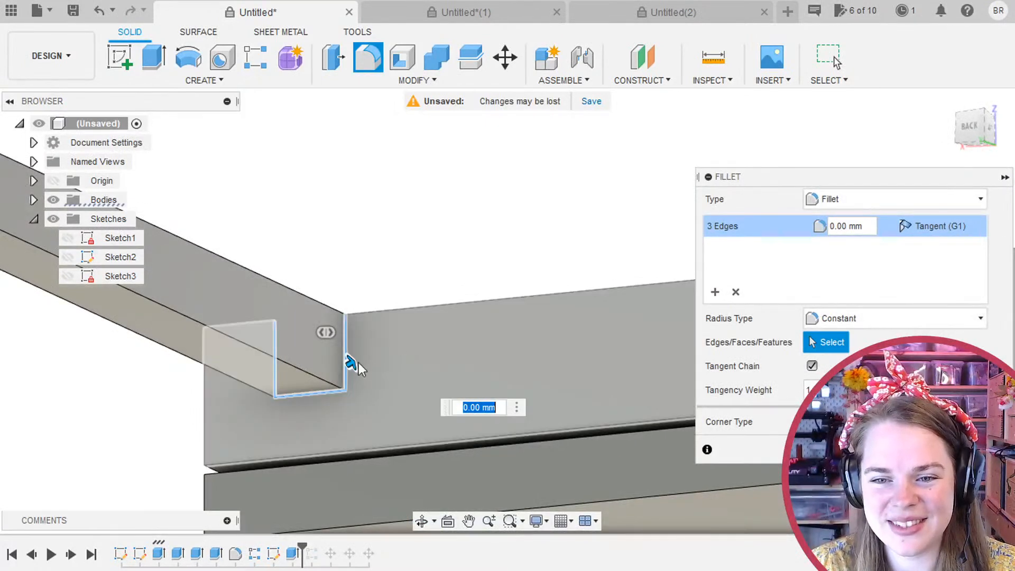
pyautogui.moveTo(359, 363)
pyautogui.mouseDown()
pyautogui.moveTo(382, 355)
pyautogui.moveTo(373, 369)
pyautogui.mouseUp()
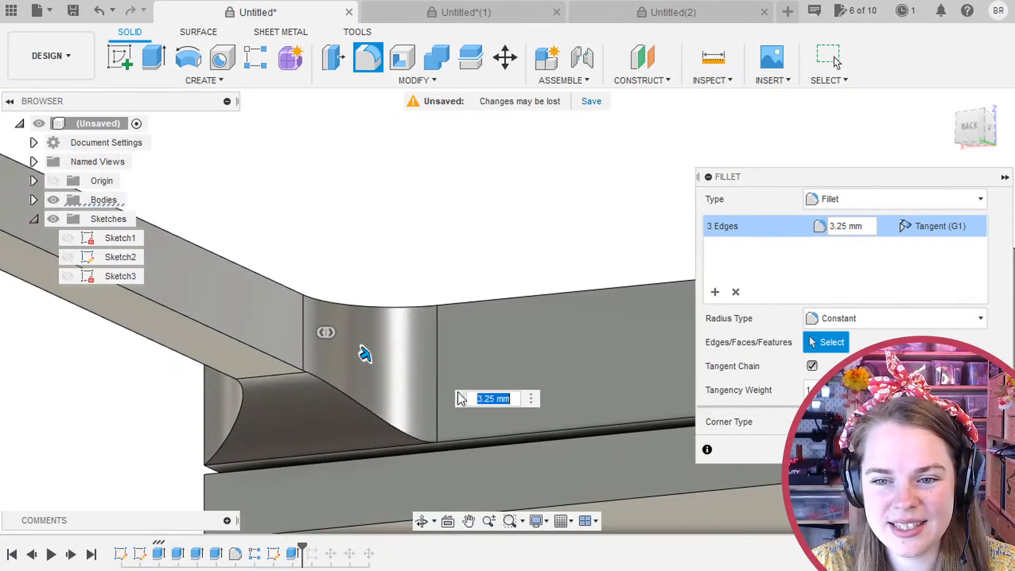
pyautogui.click(469, 397)
pyautogui.write('2.5')
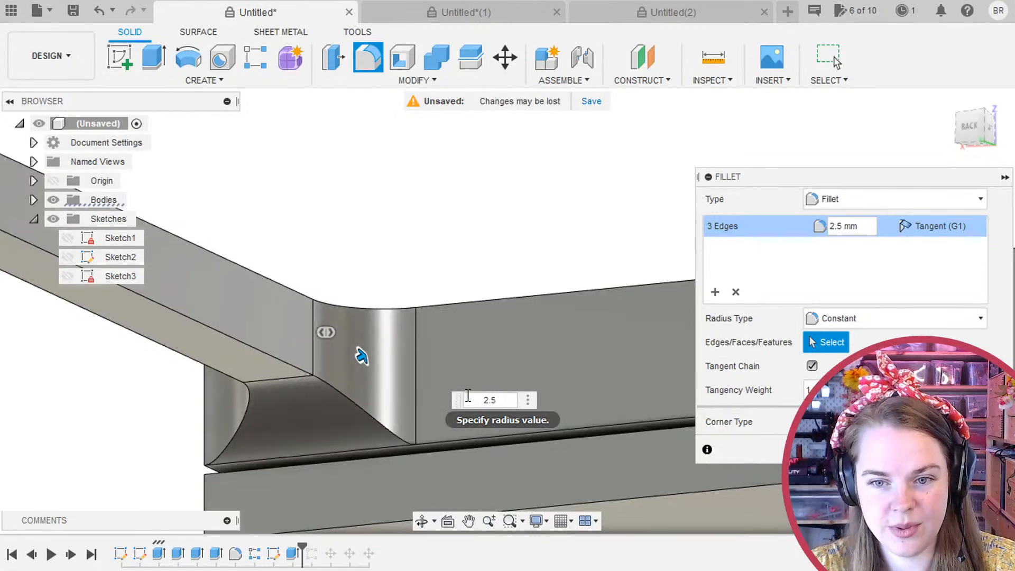
pyautogui.press('Return')
# Roll the timeline forward past the large-tooth pattern R-Pattern3.
pyautogui.keyDown('shift'); pyautogui.moveTo(469, 401); pyautogui.dragTo(348, 403, button='middle'); pyautogui.keyUp('shift')
pyautogui.scroll(-3, 348, 403)
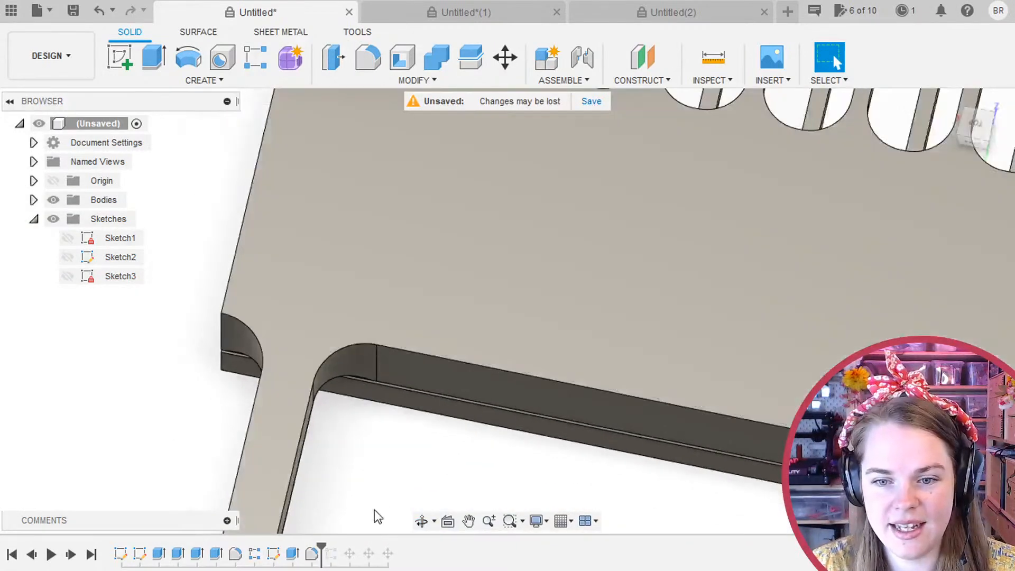
pyautogui.moveTo(322, 550)
pyautogui.mouseDown()
pyautogui.moveTo(340, 549)
pyautogui.moveTo(332, 557)
pyautogui.mouseUp()
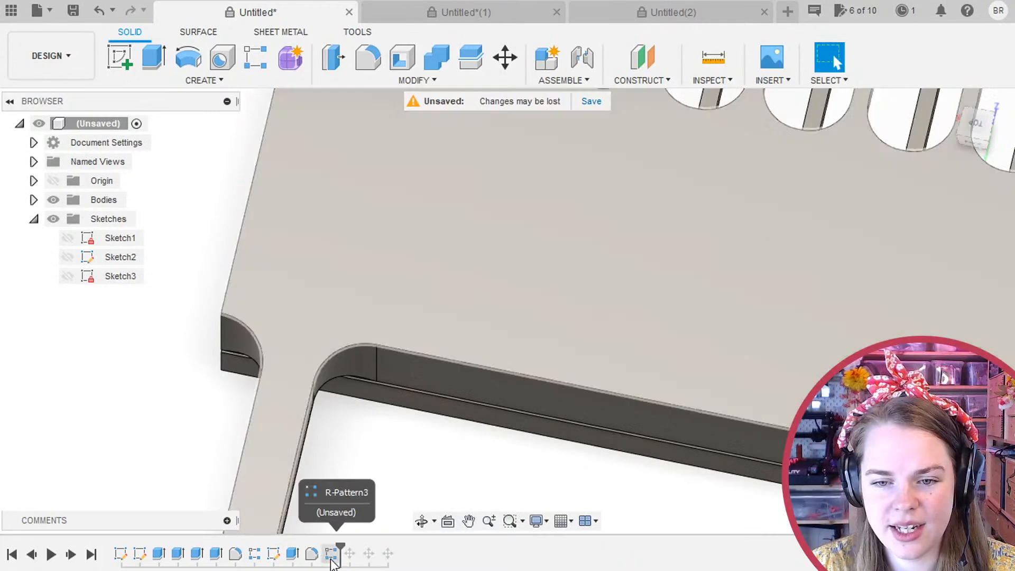
pyautogui.doubleClick(332, 553)
pyautogui.scroll(-5, 300, 358)
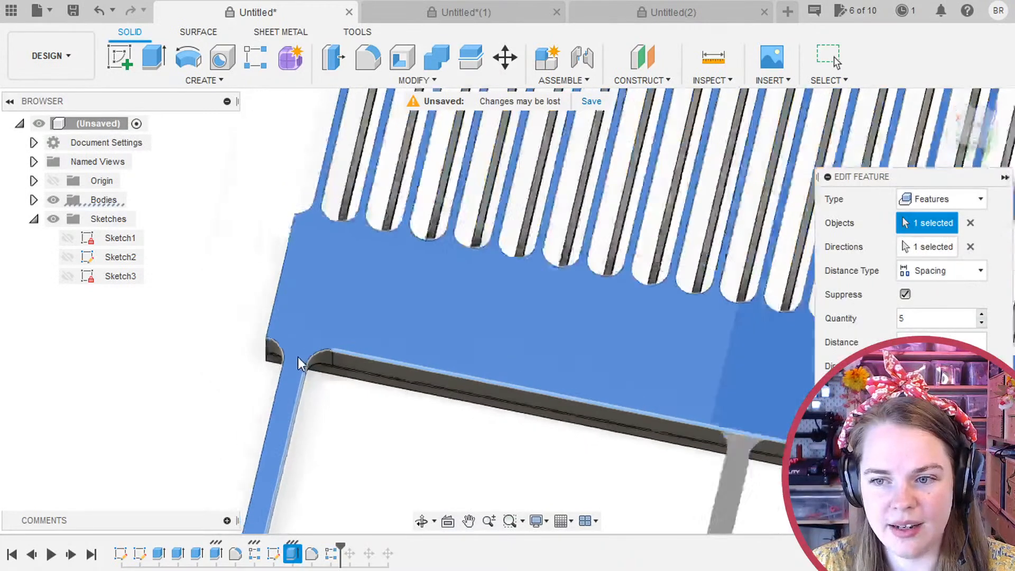
pyautogui.moveTo(605, 426); pyautogui.dragTo(549, 234, button='middle')
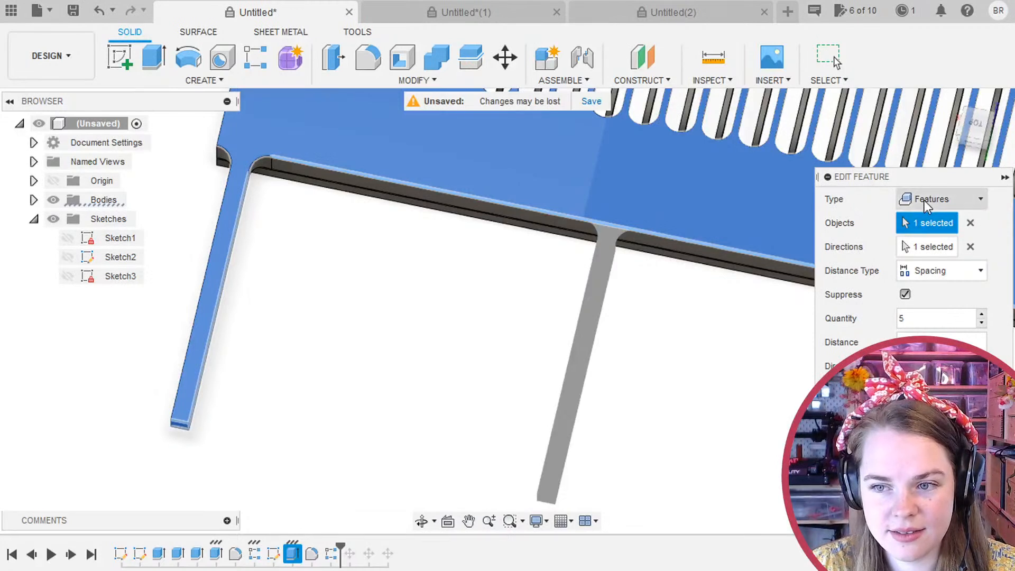
pyautogui.doubleClick(313, 555)
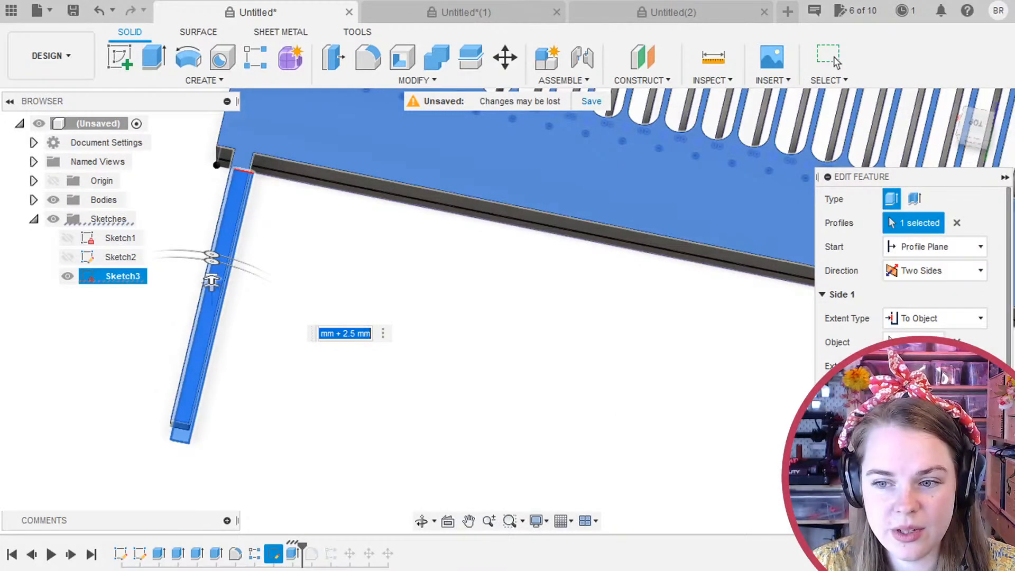
pyautogui.press('Return')
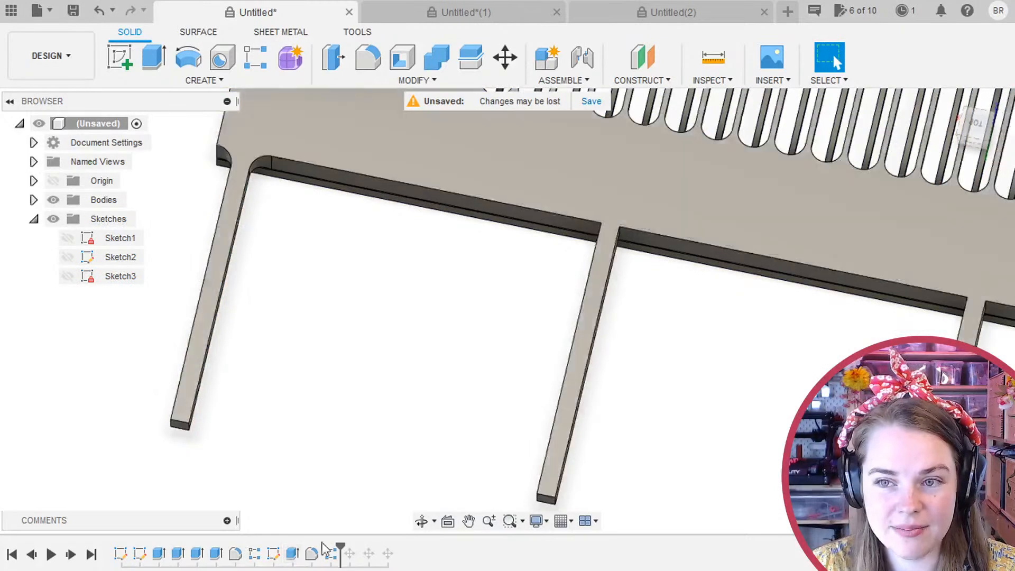
pyautogui.doubleClick(293, 554)
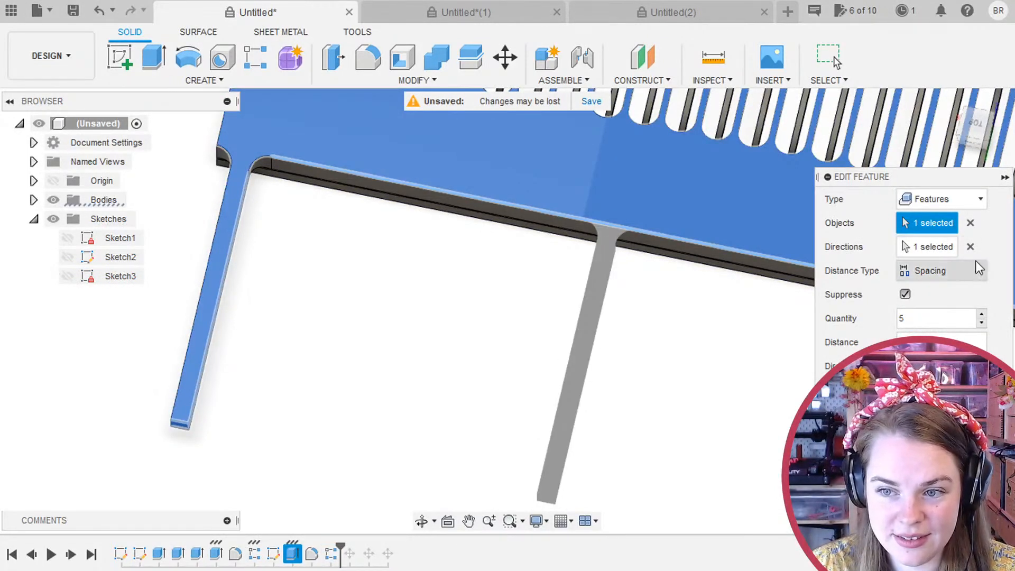
pyautogui.click(971, 247)
pyautogui.click(922, 207)
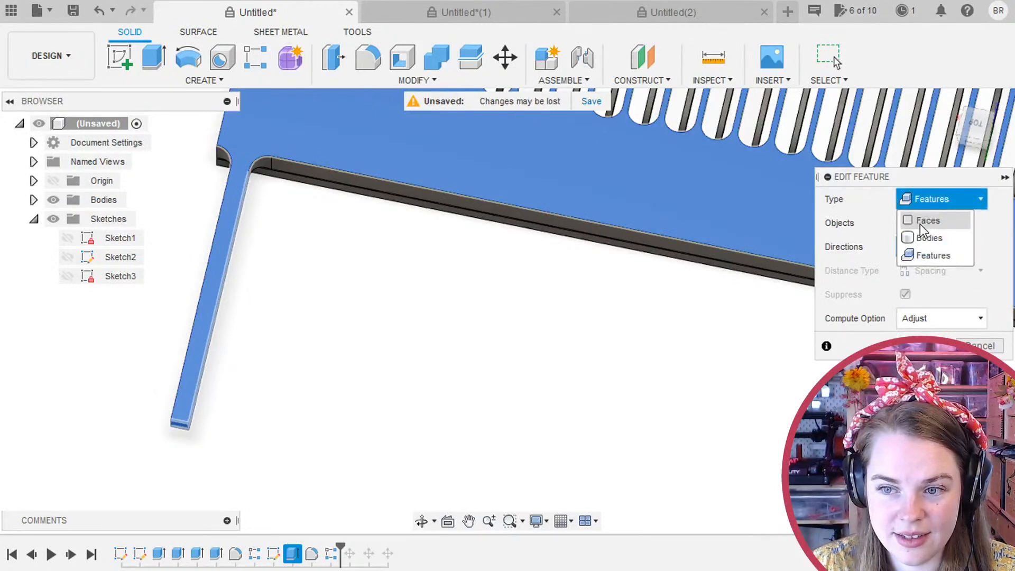
pyautogui.click(920, 221)
pyautogui.click(975, 197)
pyautogui.click(913, 268)
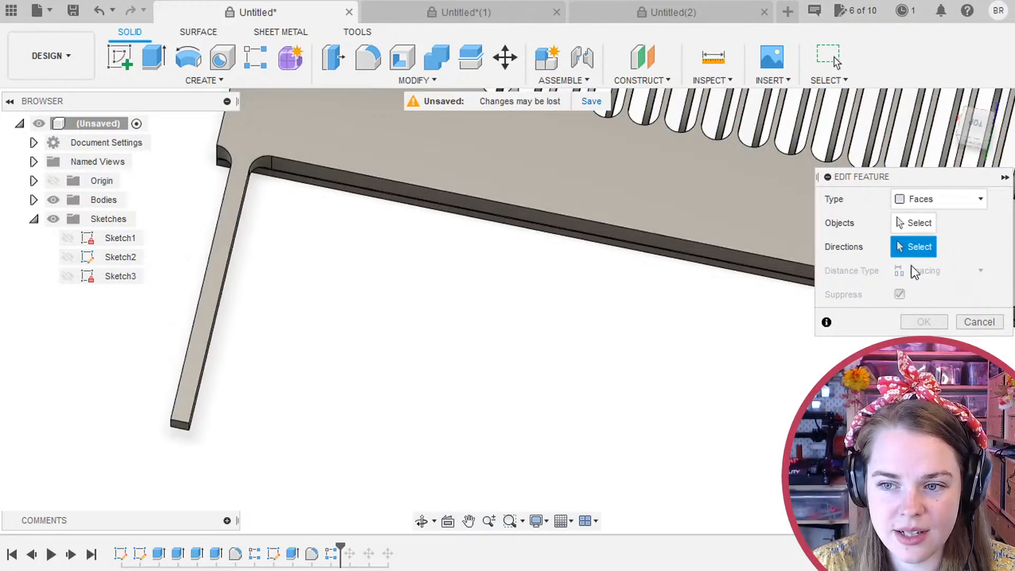
pyautogui.click(979, 322)
# Edit R-Pattern3 to pattern the new base fillet together with the large-tooth extrusion, reselecting the spine's long edge as the direction.
pyautogui.doubleClick(332, 558)
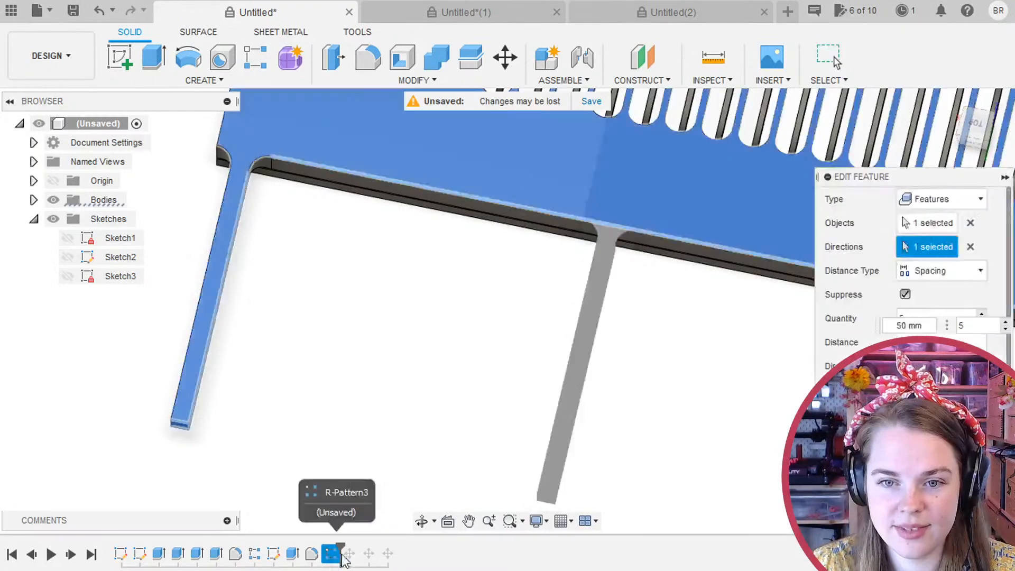
pyautogui.click(970, 247)
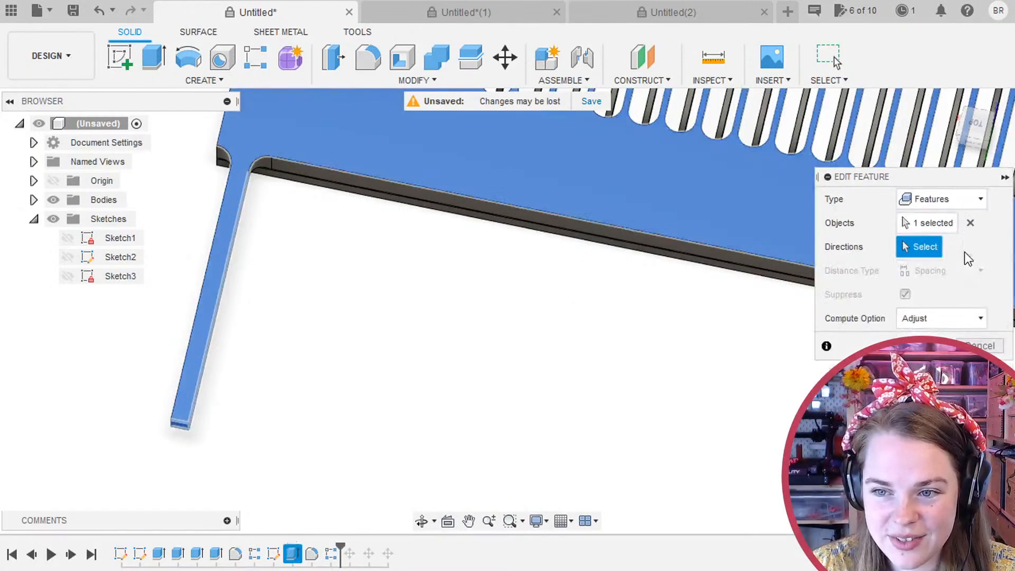
pyautogui.click(925, 224)
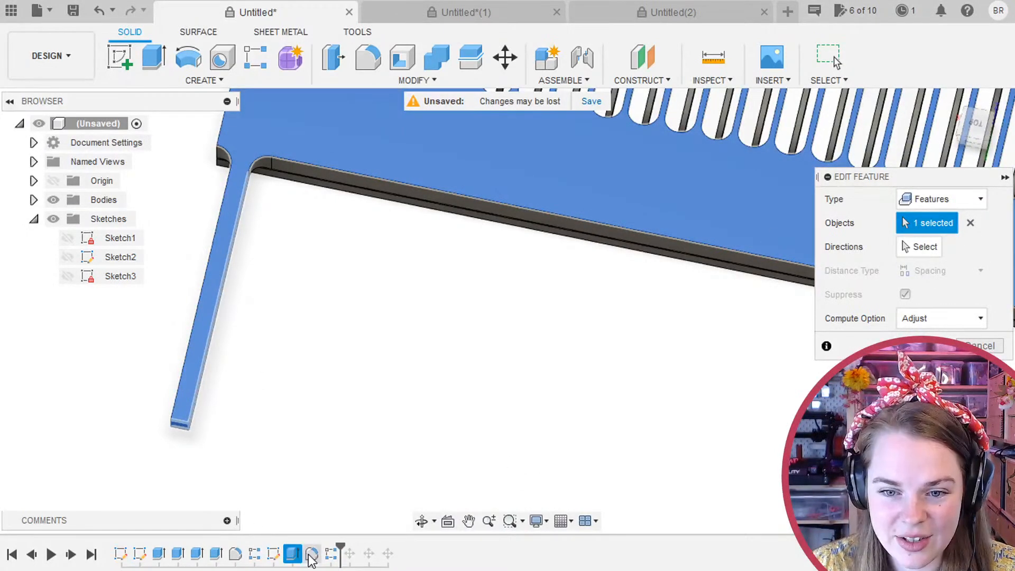
pyautogui.click(313, 554)
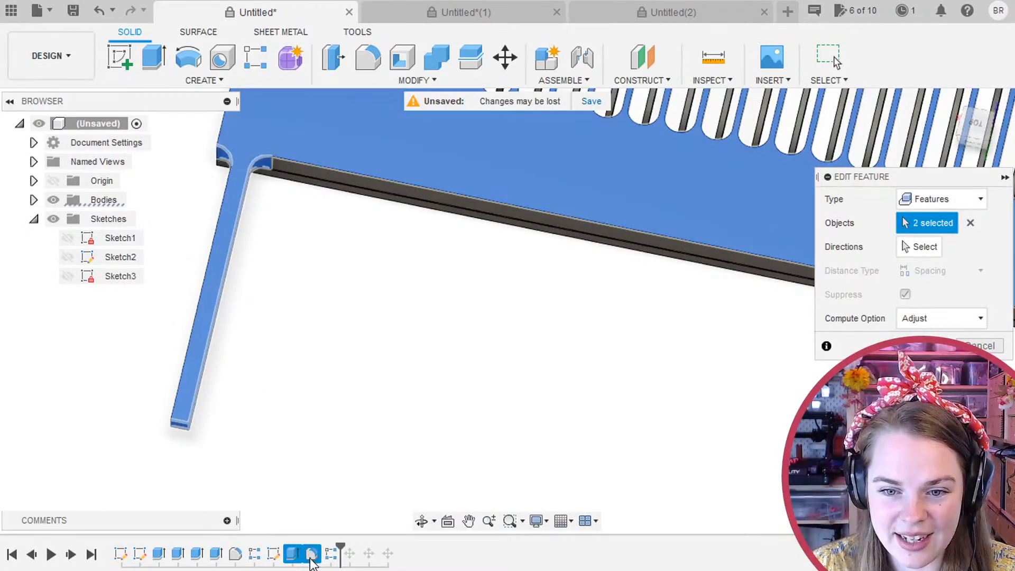
pyautogui.click(921, 248)
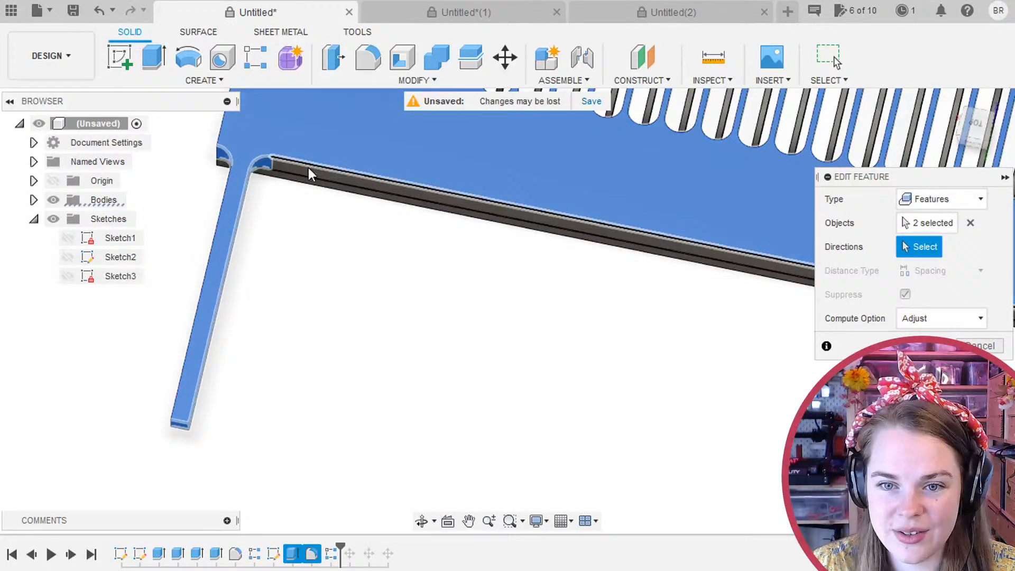
pyautogui.click(309, 168)
pyautogui.press('Return')
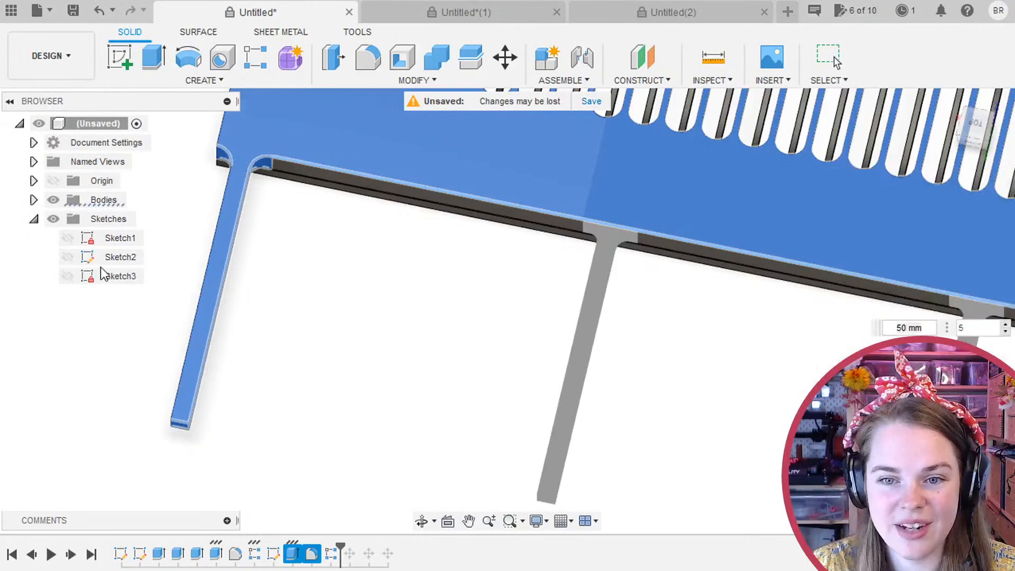
# Inspect the whole comb from above and below, checking the patterned large teeth and their base fillets.
pyautogui.scroll(-5, 370, 363)
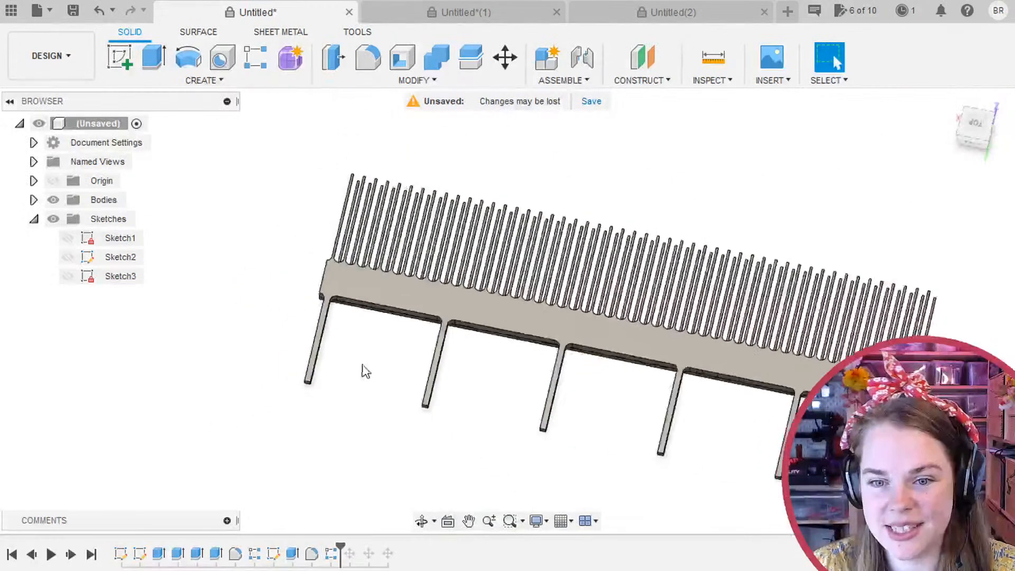
pyautogui.keyDown('shift'); pyautogui.moveTo(356, 368); pyautogui.dragTo(317, 296, button='middle'); pyautogui.keyUp('shift')
pyautogui.keyDown('shift'); pyautogui.moveTo(476, 297); pyautogui.dragTo(393, 362, button='middle'); pyautogui.keyUp('shift')
pyautogui.scroll(-4, 337, 374)
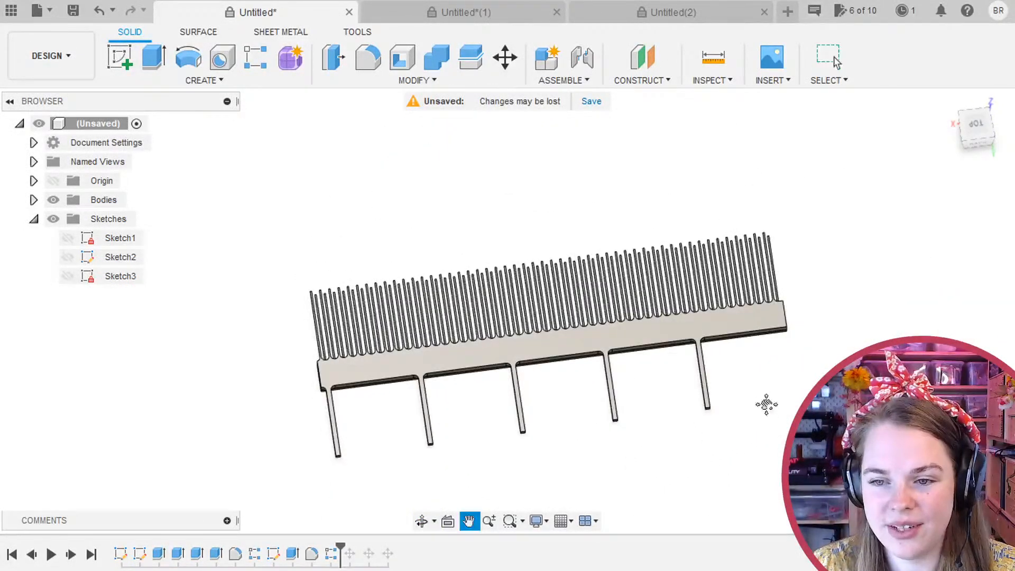
pyautogui.keyDown('shift'); pyautogui.moveTo(766, 404); pyautogui.dragTo(721, 386, button='middle'); pyautogui.keyUp('shift')
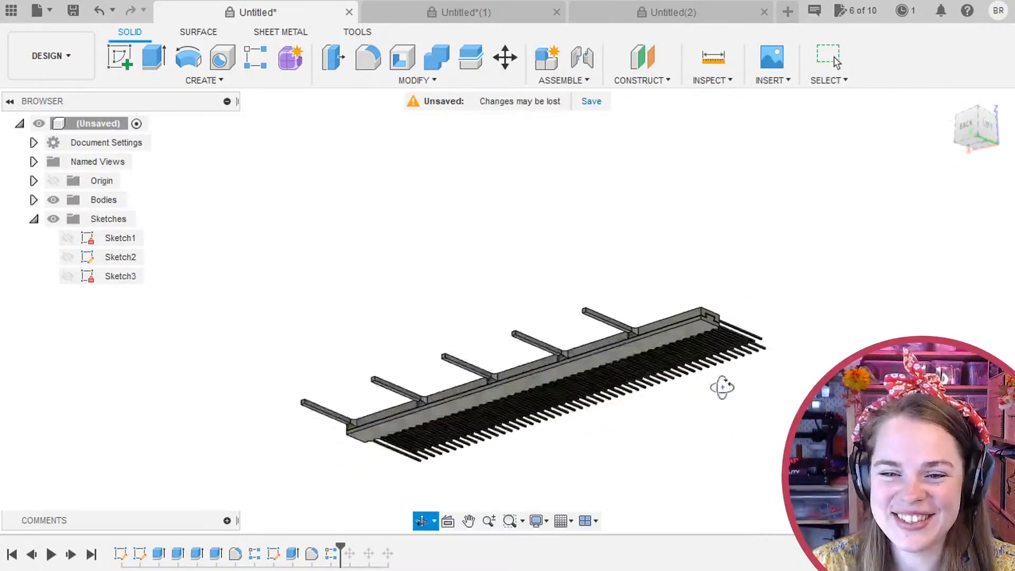
# Switch to the Untitled(1) design and examine its two-body spine and large teeth, glancing at the empty Untitled(2) design.
pyautogui.click(483, 12)
pyautogui.moveTo(434, 190)
pyautogui.keyDown('shift'); pyautogui.mouseDown(button='middle')
pyautogui.moveTo(429, 220)
pyautogui.moveTo(423, 194)
pyautogui.mouseUp(button='middle'); pyautogui.keyUp('shift')
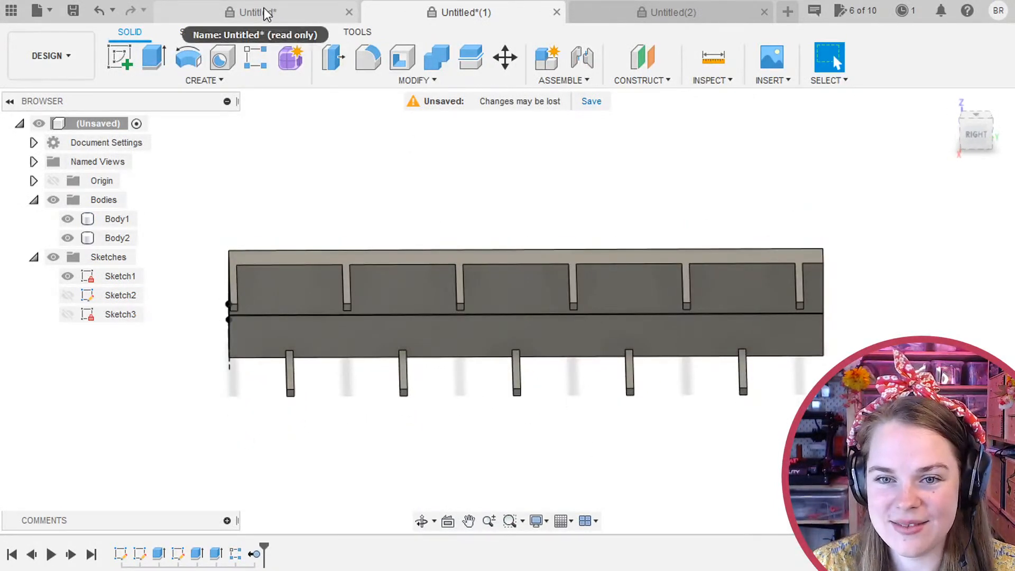
pyautogui.click(512, 246)
pyautogui.click(566, 216)
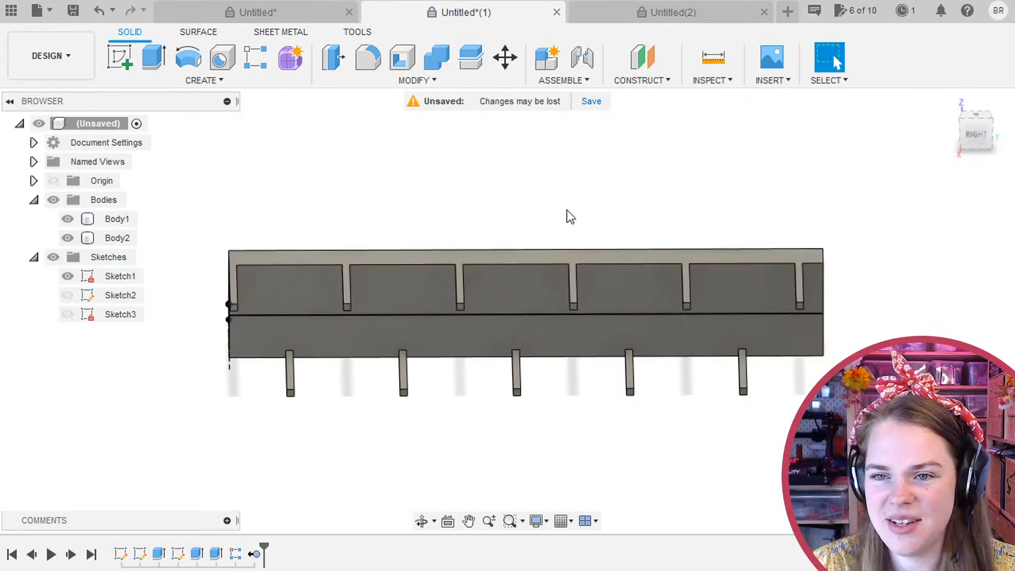
pyautogui.moveTo(566, 216)
pyautogui.keyDown('shift'); pyautogui.mouseDown(button='middle')
pyautogui.moveTo(558, 208)
pyautogui.moveTo(554, 221)
pyautogui.mouseUp(button='middle'); pyautogui.keyUp('shift')
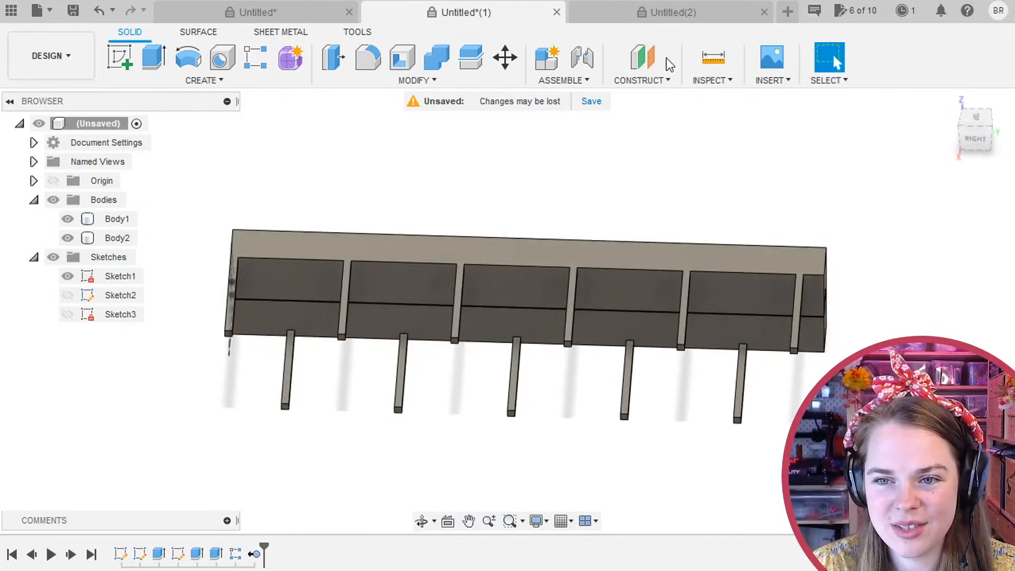
pyautogui.click(648, 13)
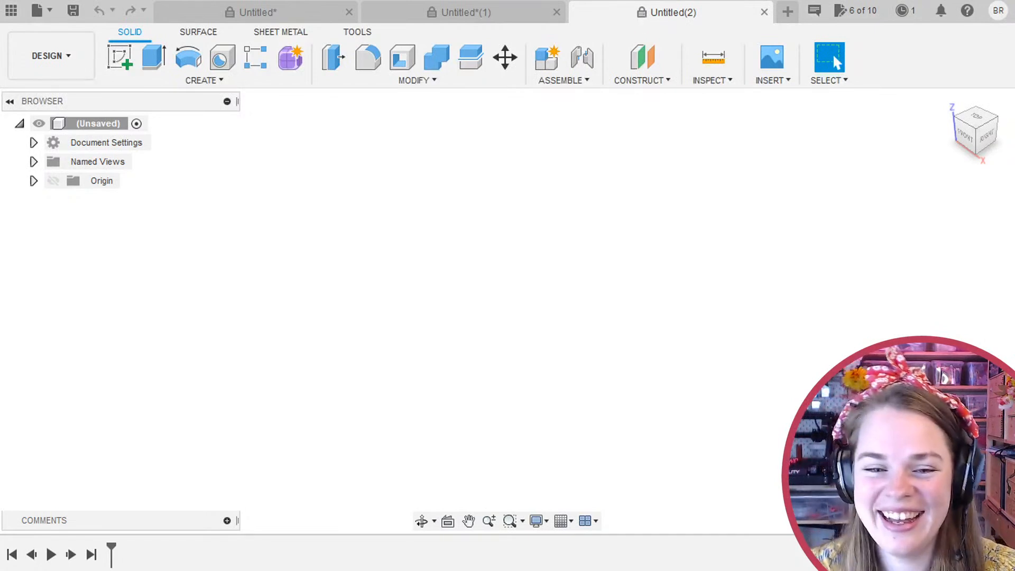
pyautogui.click(472, 13)
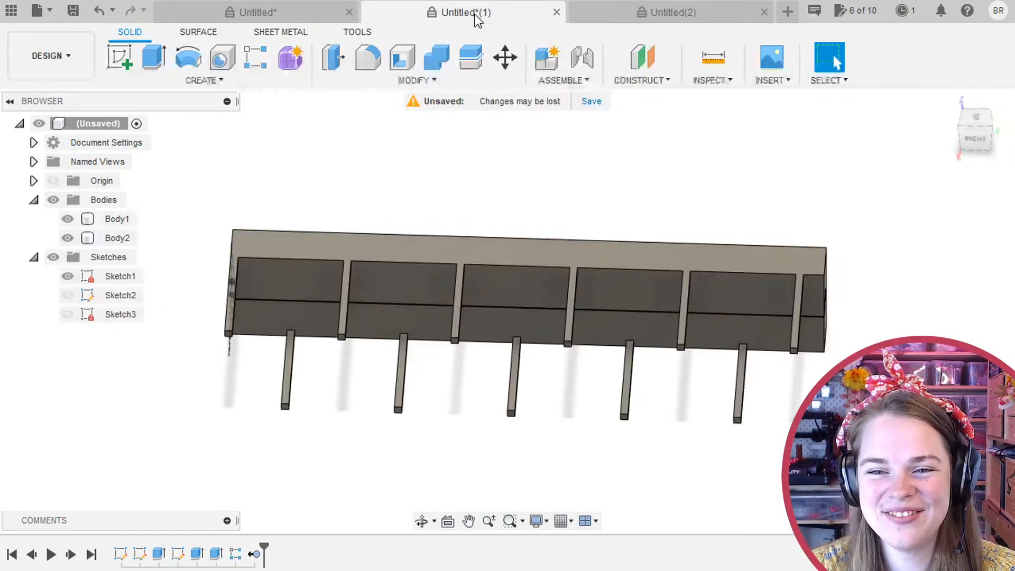